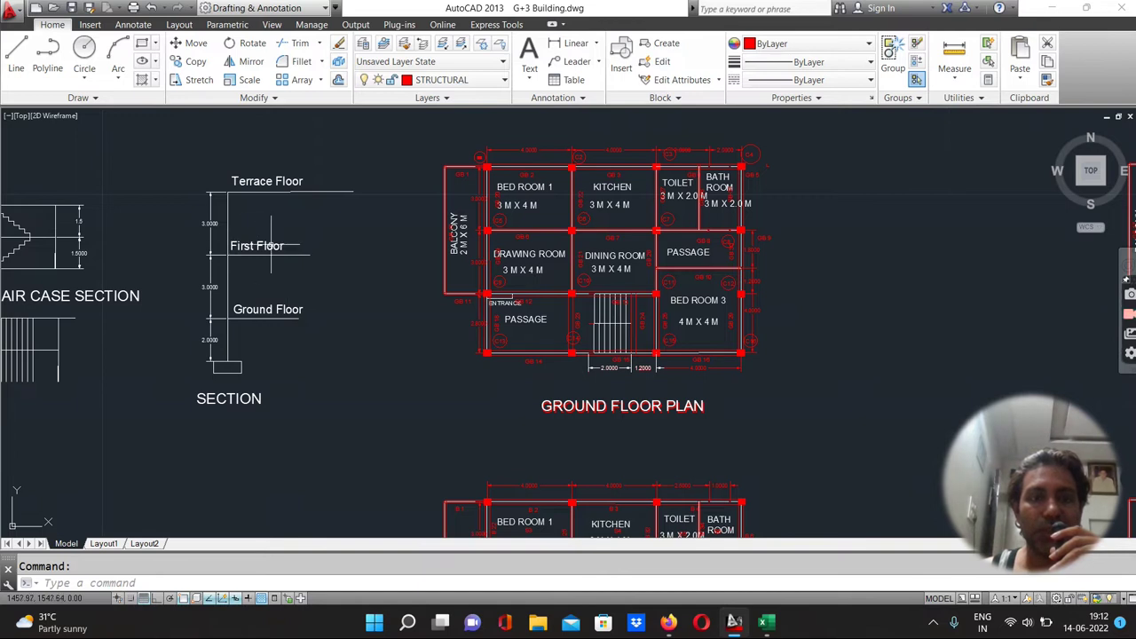
Step: Leave the AutoCAD floor plan drawing and launch ETABS 2016 from the desktop
scroll(597, 296, down, 2)
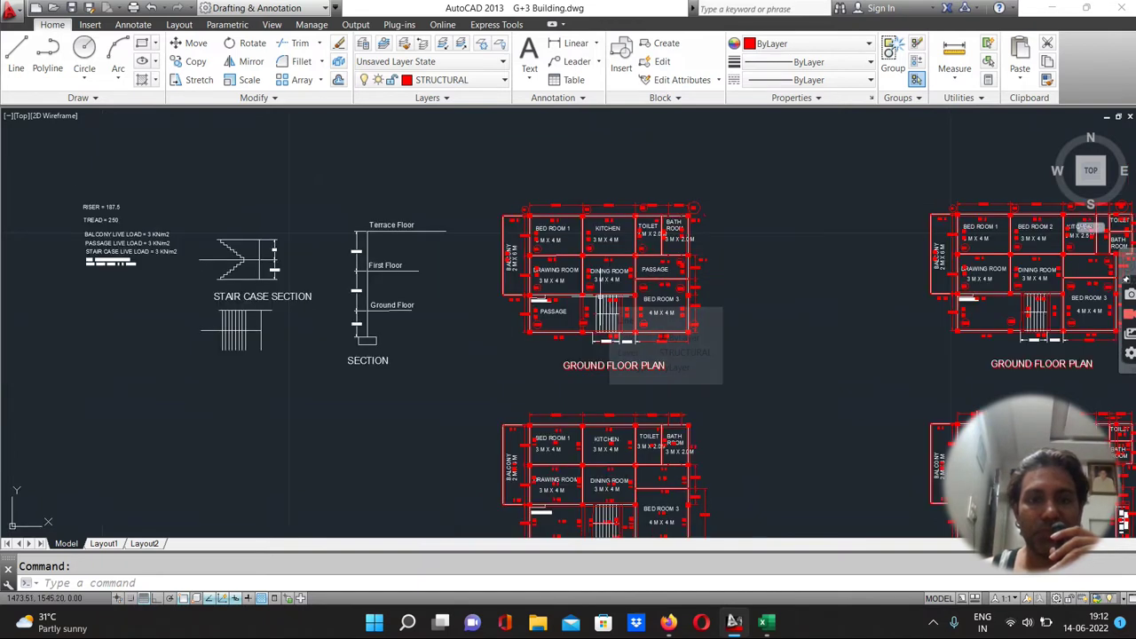
scroll(599, 302, down, 2)
scroll(599, 342, up, 2)
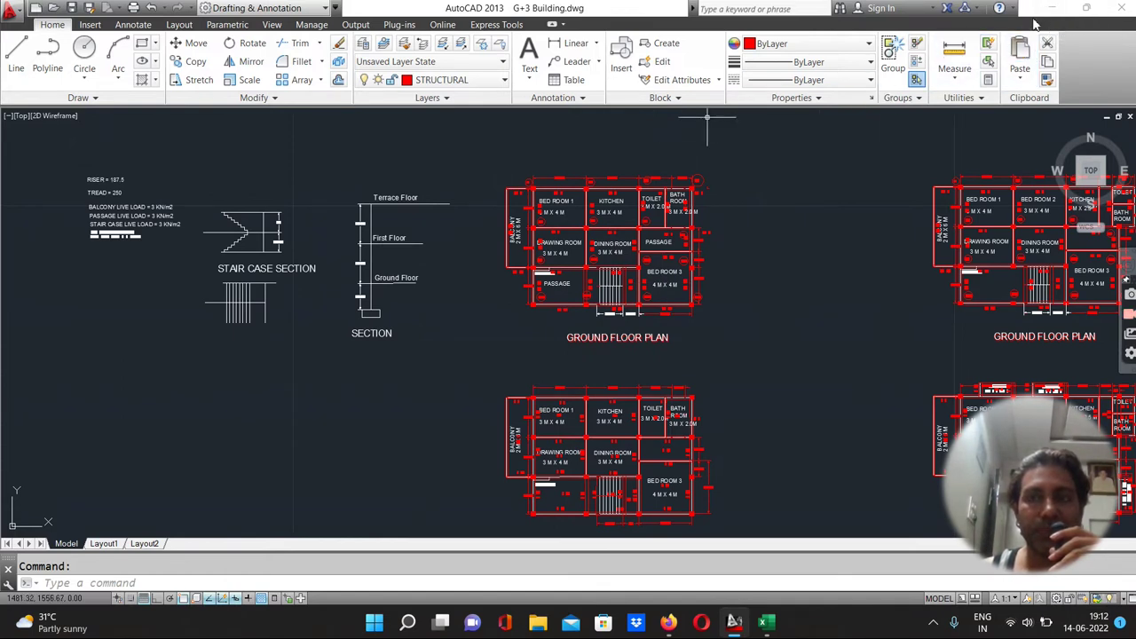
click(1047, 9)
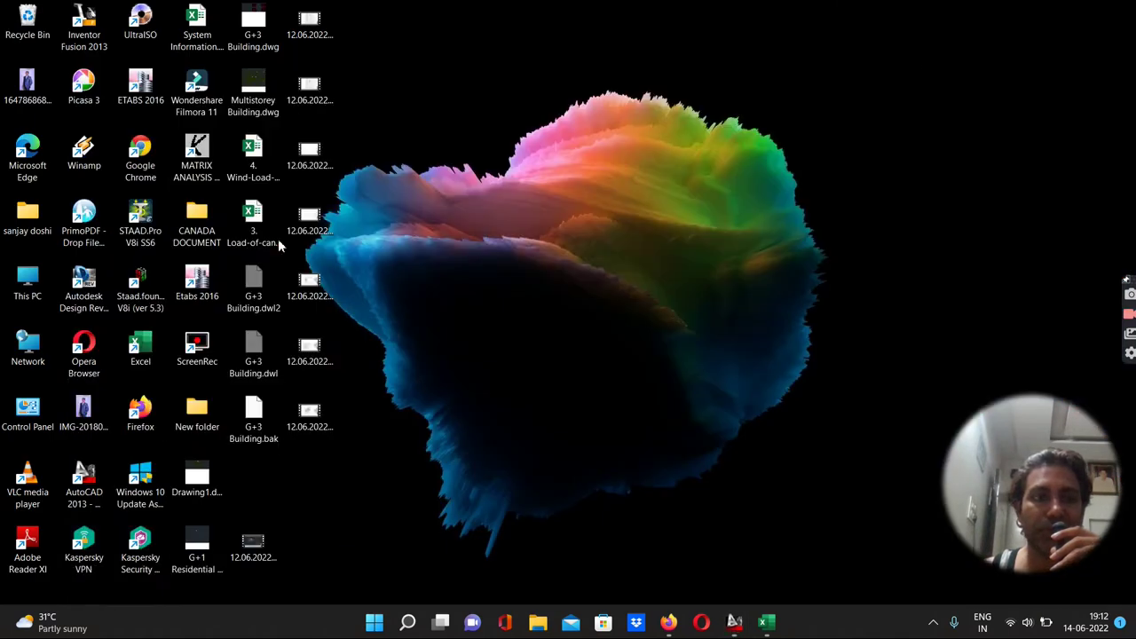
double_click(199, 279)
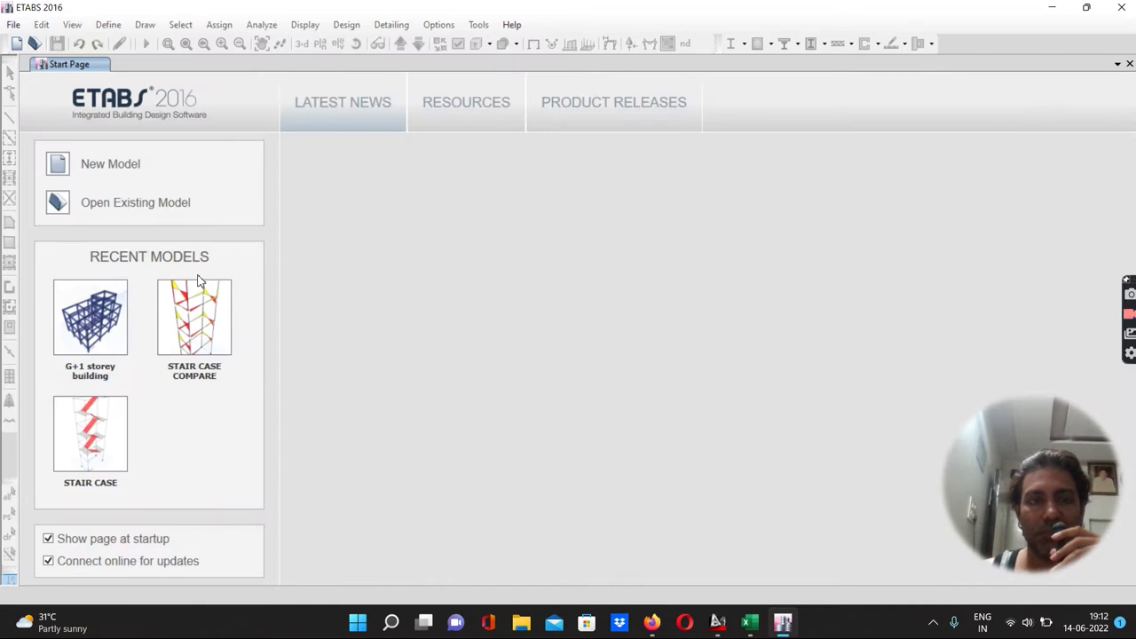
Step: Create a new model using built-in settings with Metric SI units, the Indian steel database, IS 800:2007 and IS 456:2000
click(99, 168)
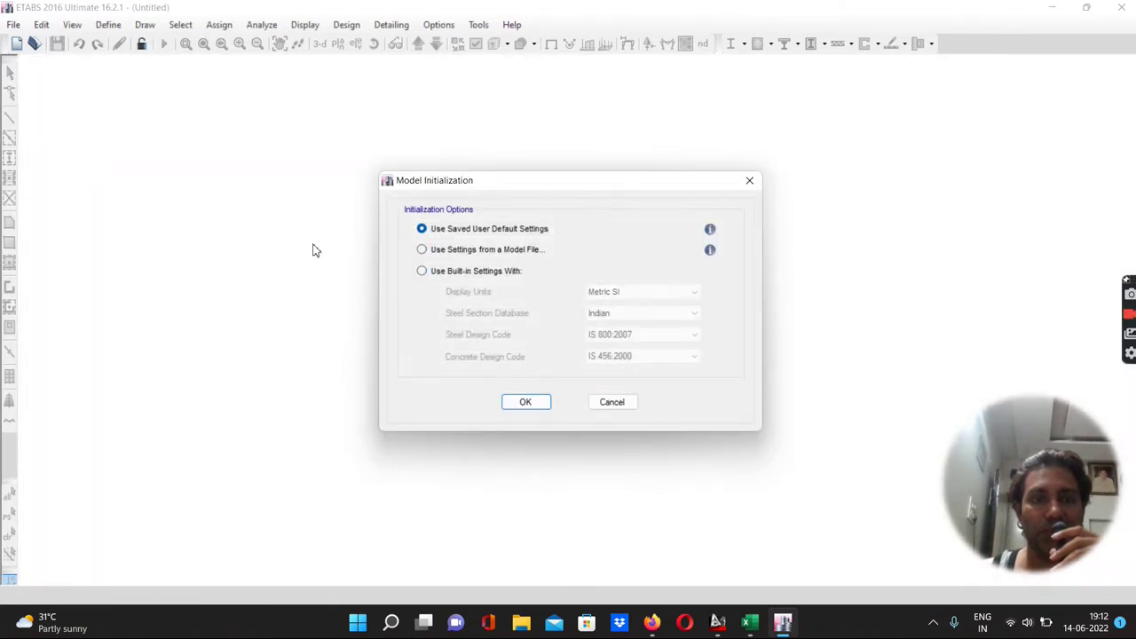
click(423, 271)
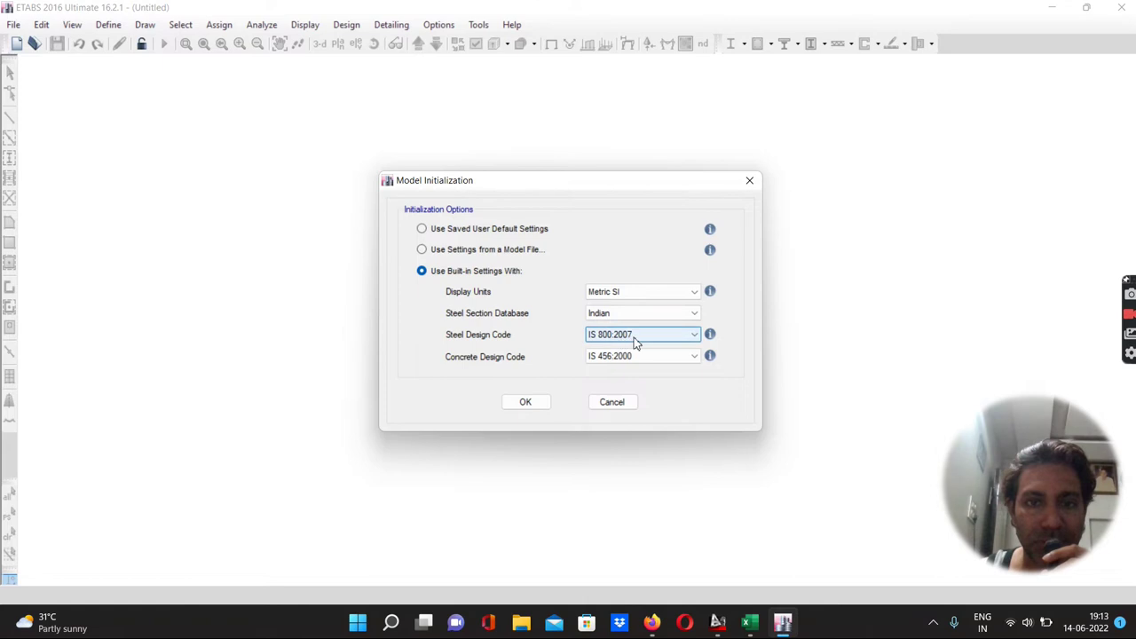
click(525, 402)
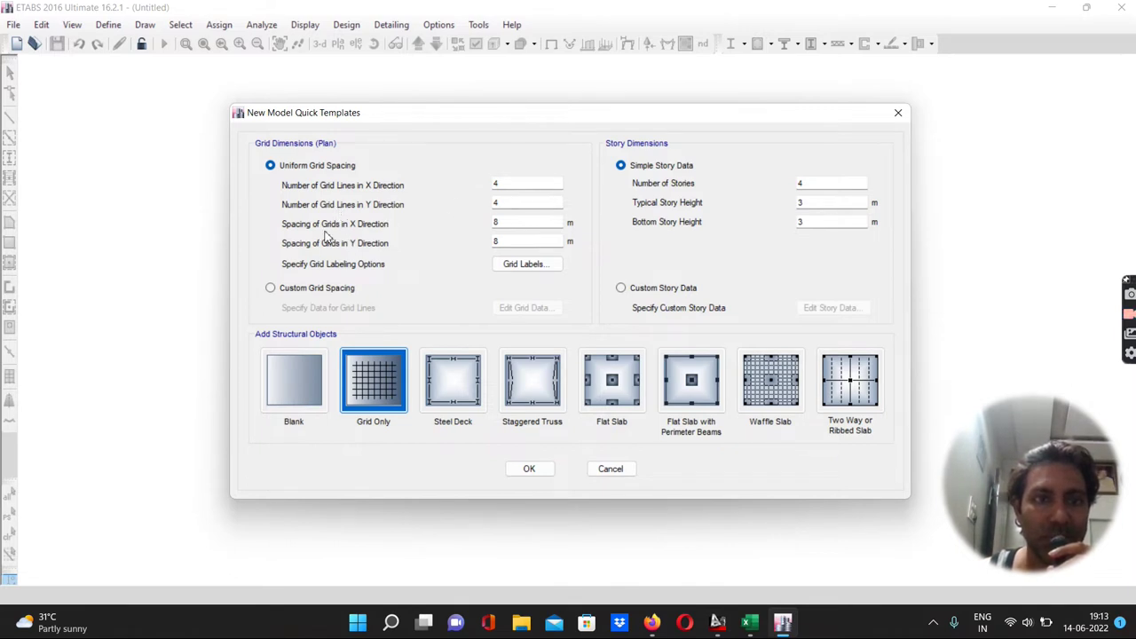
Step: Set the uniform grid spacing to 4 m in the X direction and 3 m in the Y direction
double_click(498, 223)
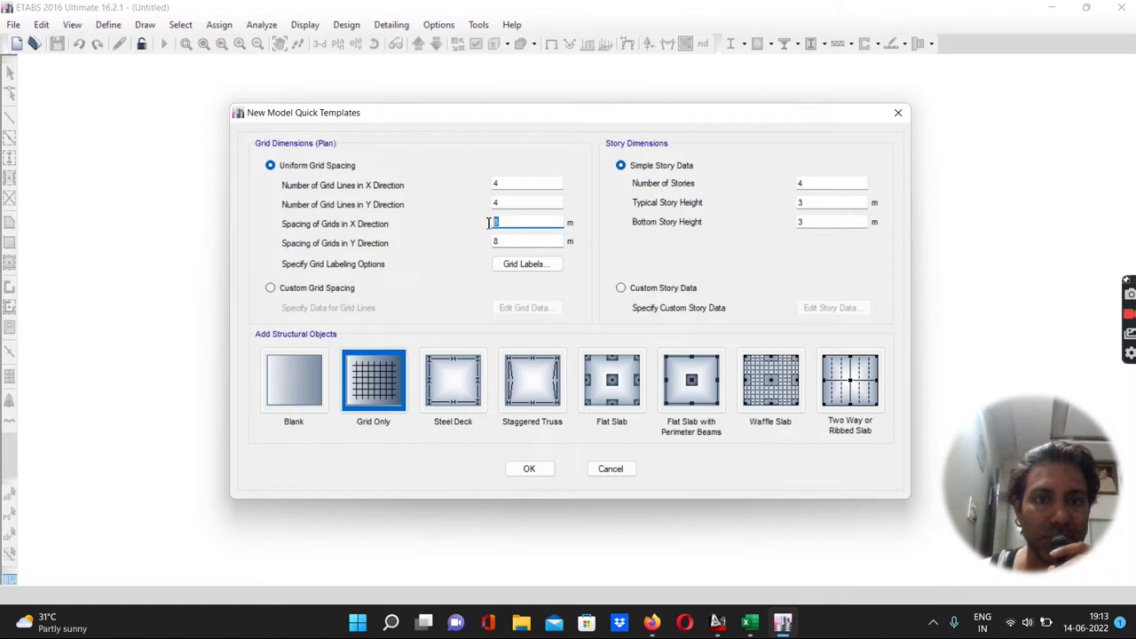
text(4)
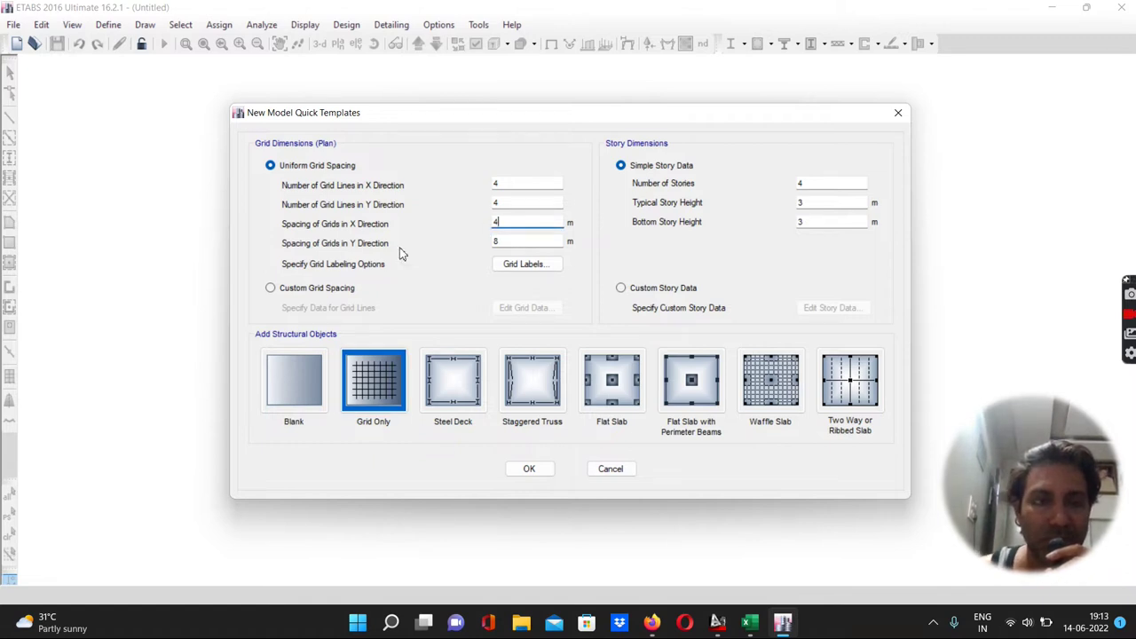
key(Tab)
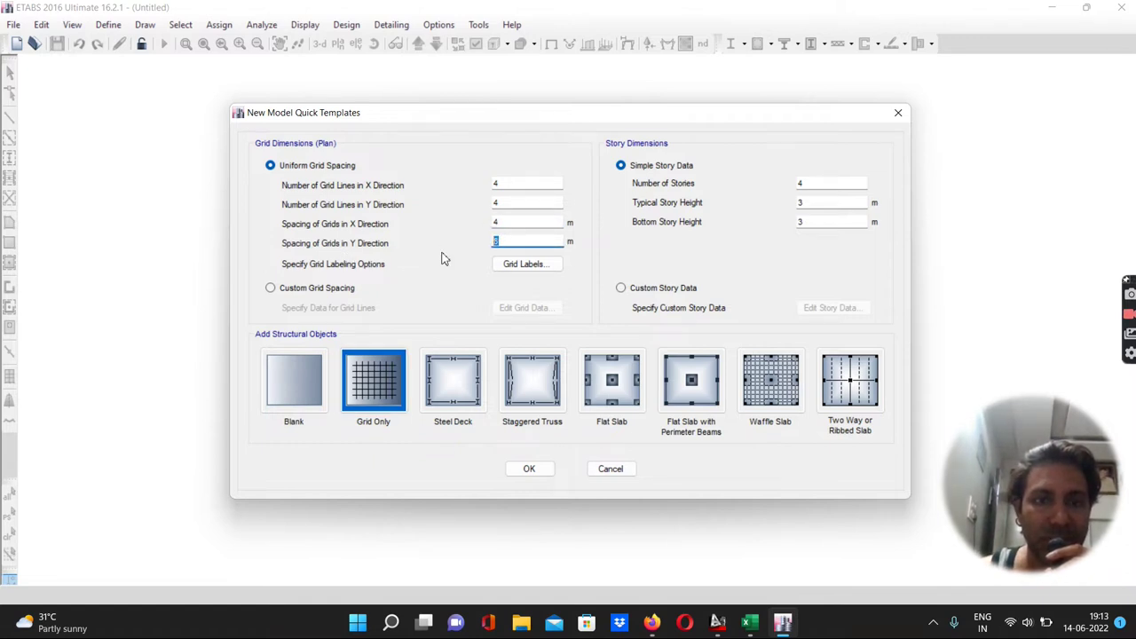
text(3)
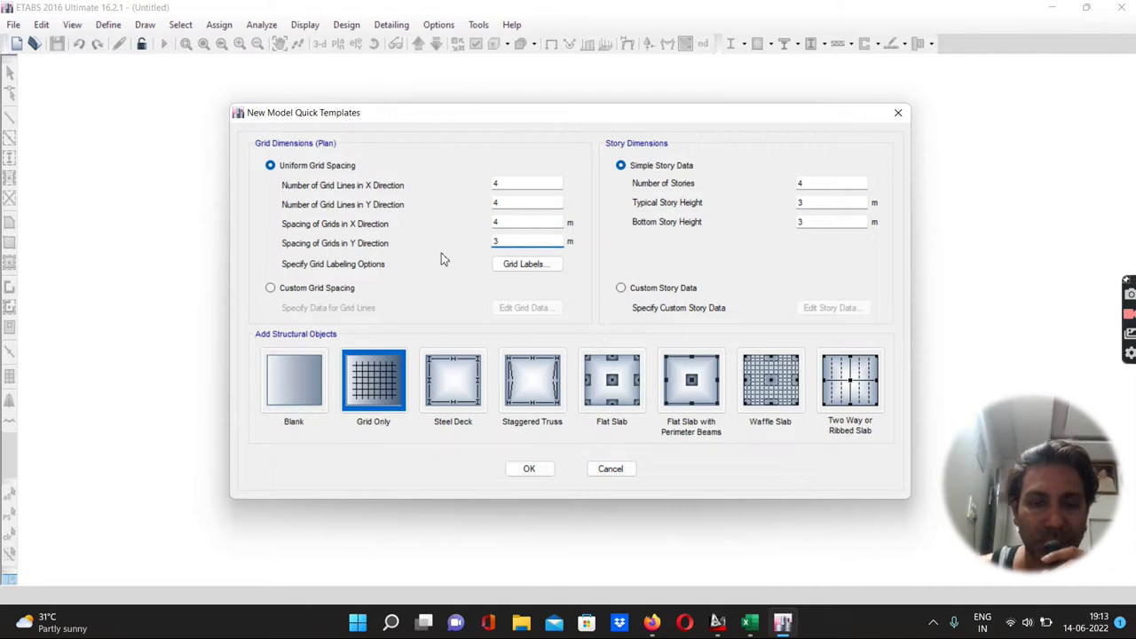
Step: Check the grid dimensions on the ground floor plan in AutoCAD, and return to the new model settings in ETABS
click(719, 624)
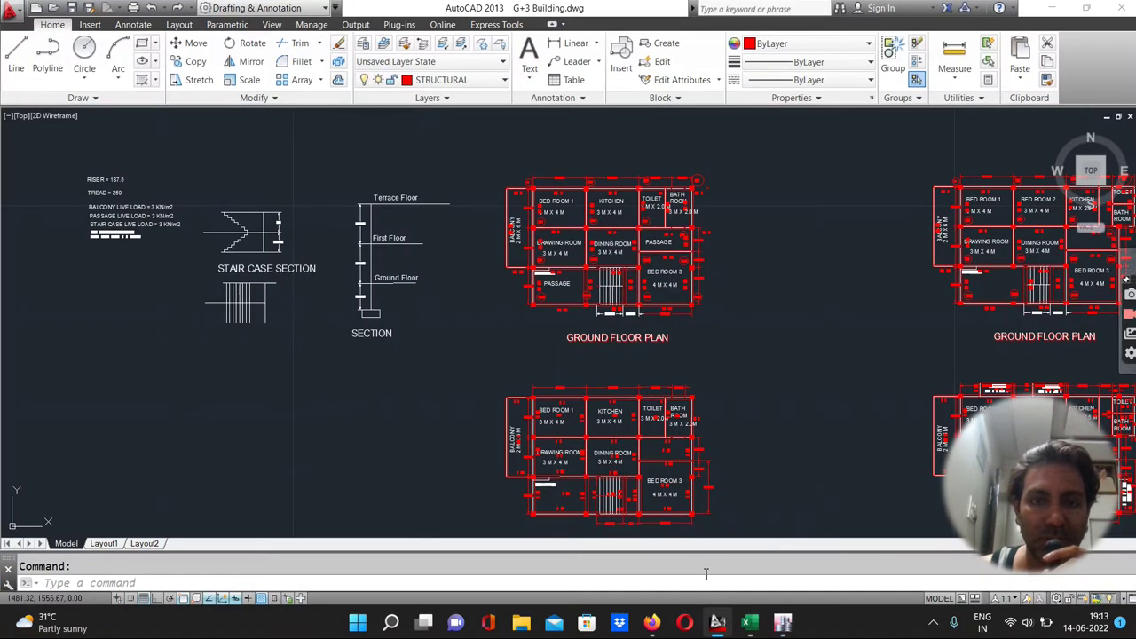
scroll(584, 163, up, 2)
scroll(584, 163, up, 2)
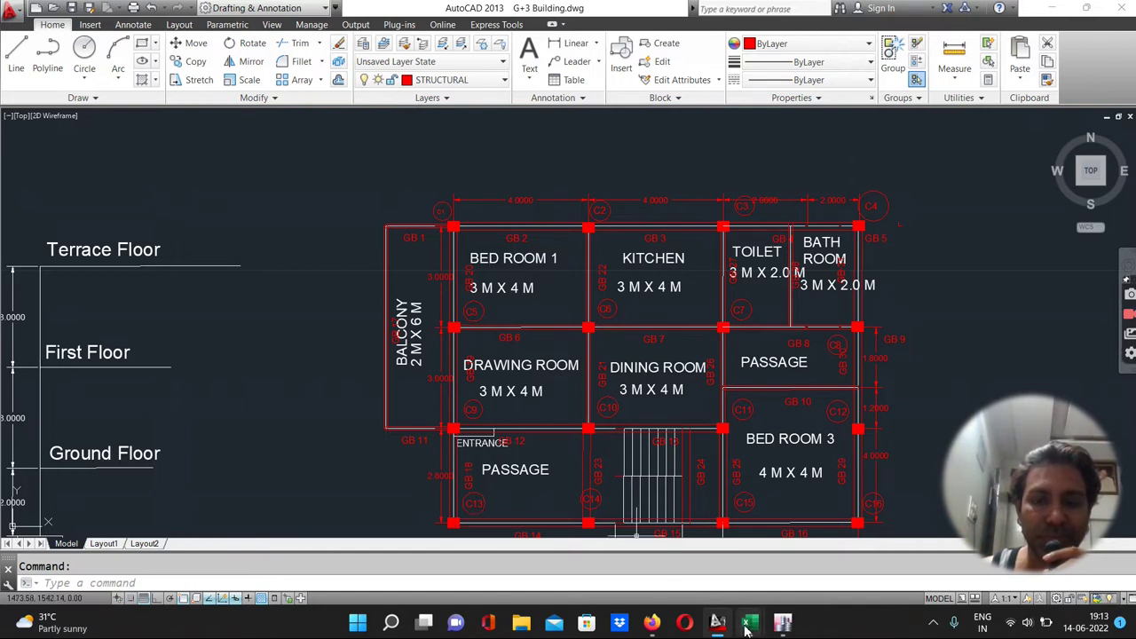
click(780, 623)
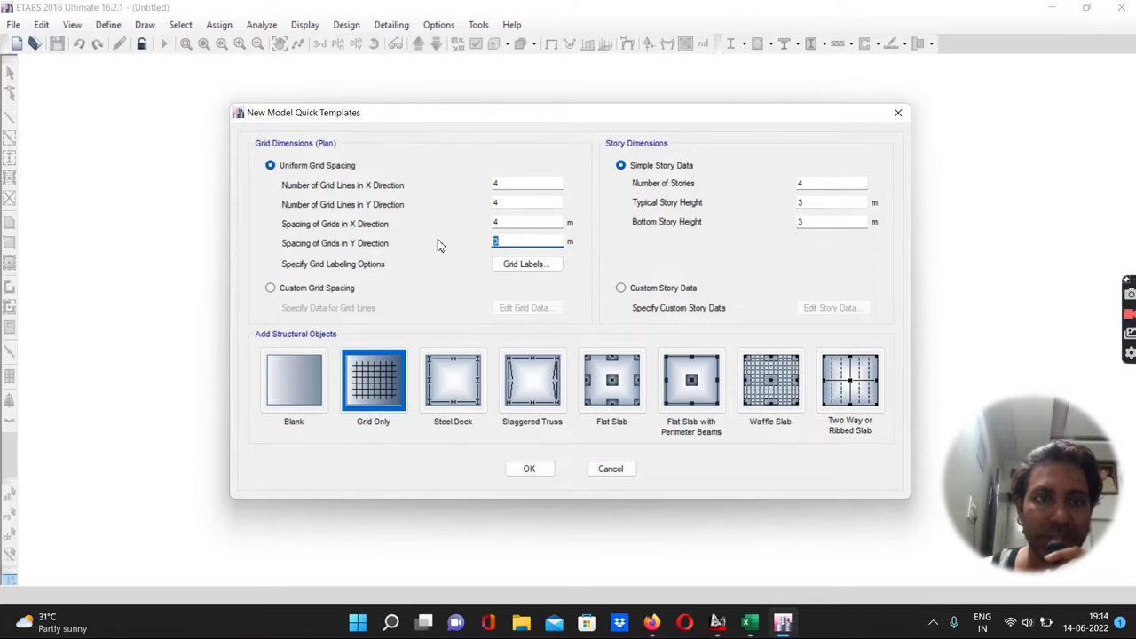
click(505, 241)
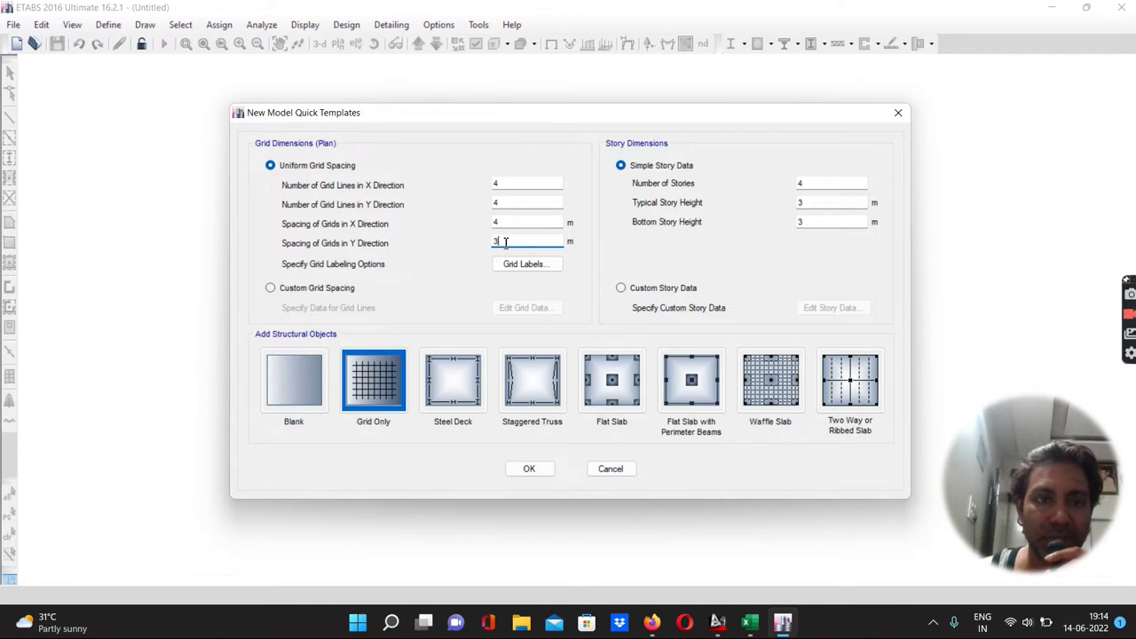
Step: Use custom grid spacing with the grid data shown as spacing, and set the Y spacing of grid 1 to 2.8 m
click(272, 290)
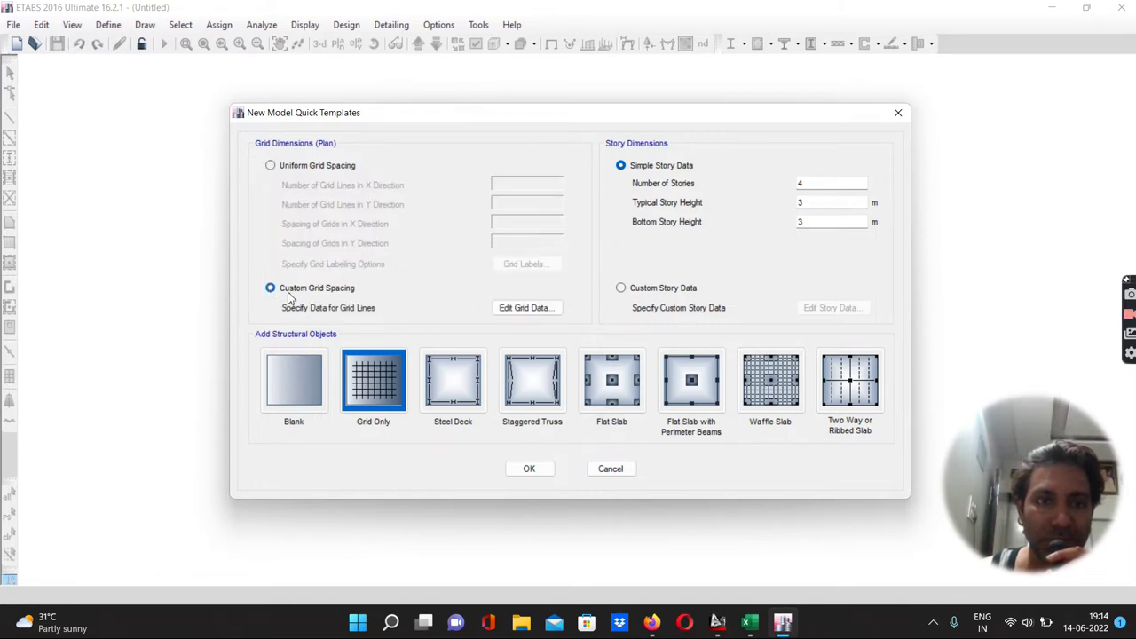
click(512, 310)
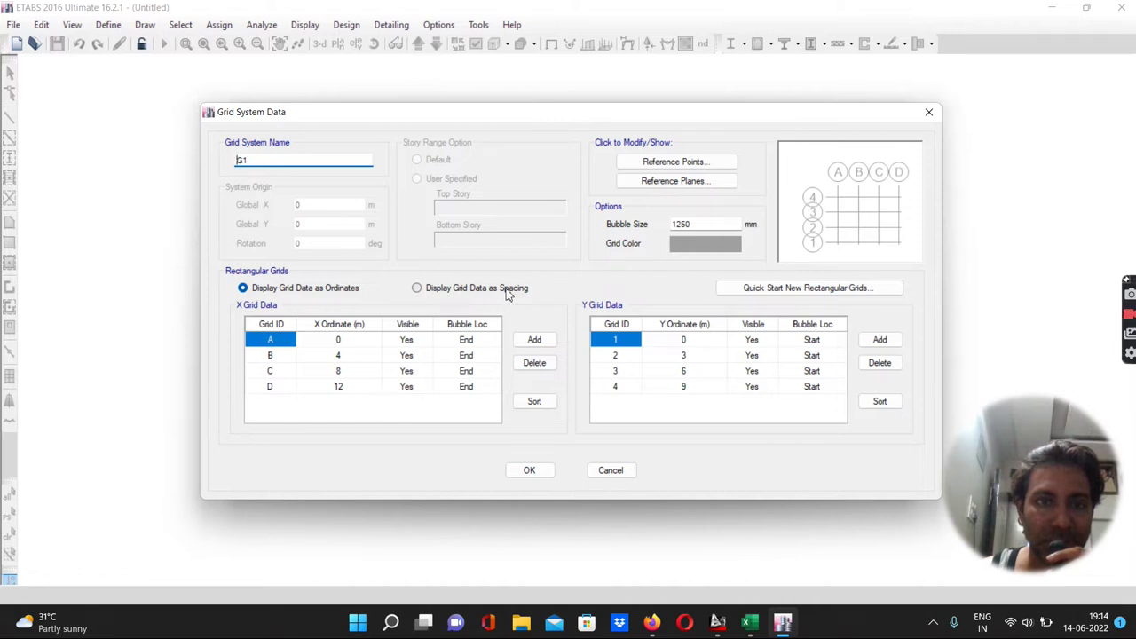
click(416, 287)
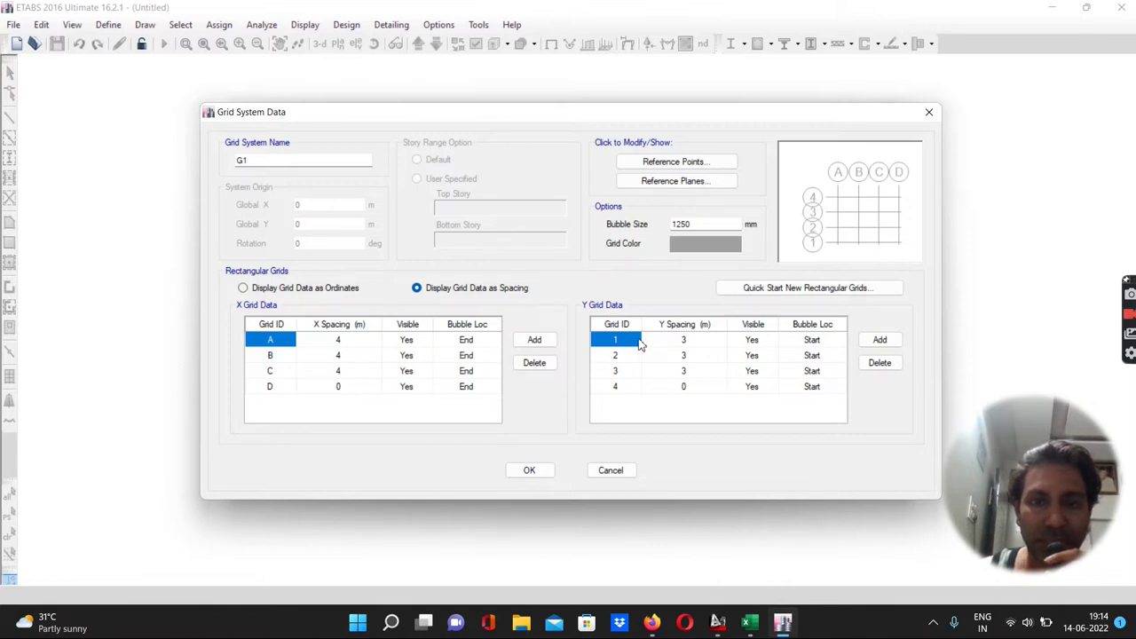
click(685, 342)
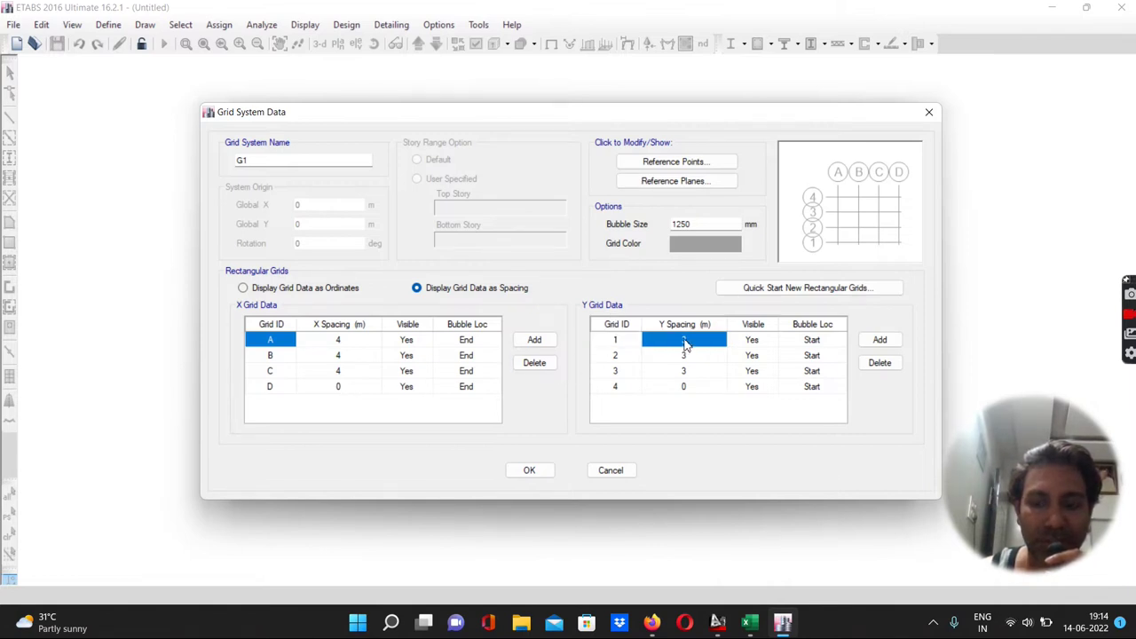
text(2.8)
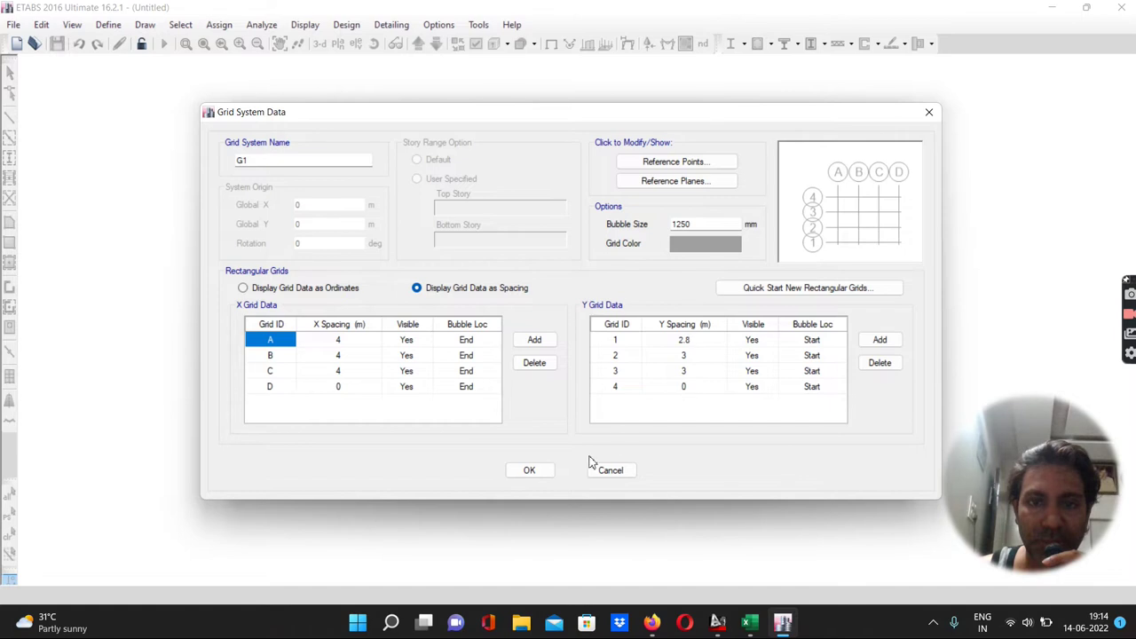
click(530, 470)
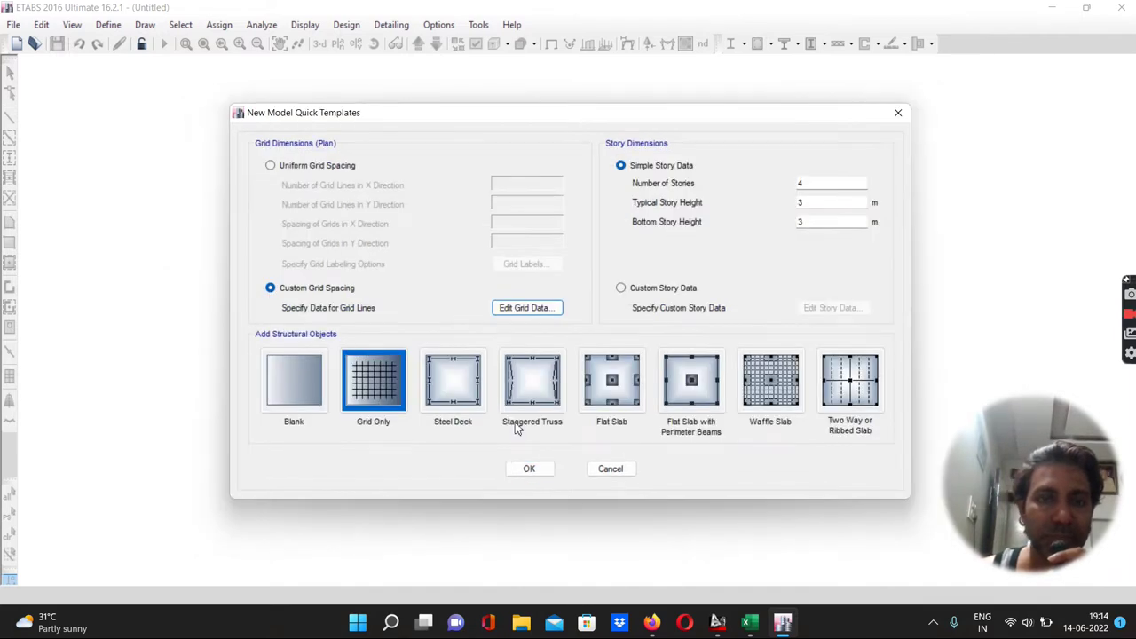
Step: Set the number of stories to 5 and the bottom story height to 1.5 m
double_click(802, 183)
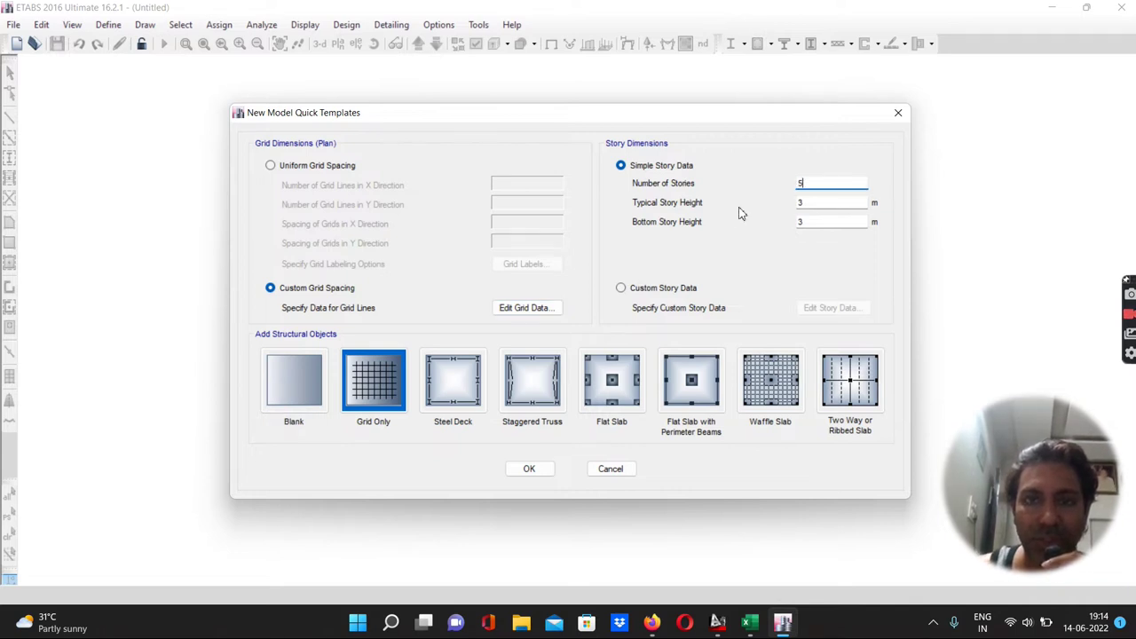
double_click(799, 222)
text(1.5)
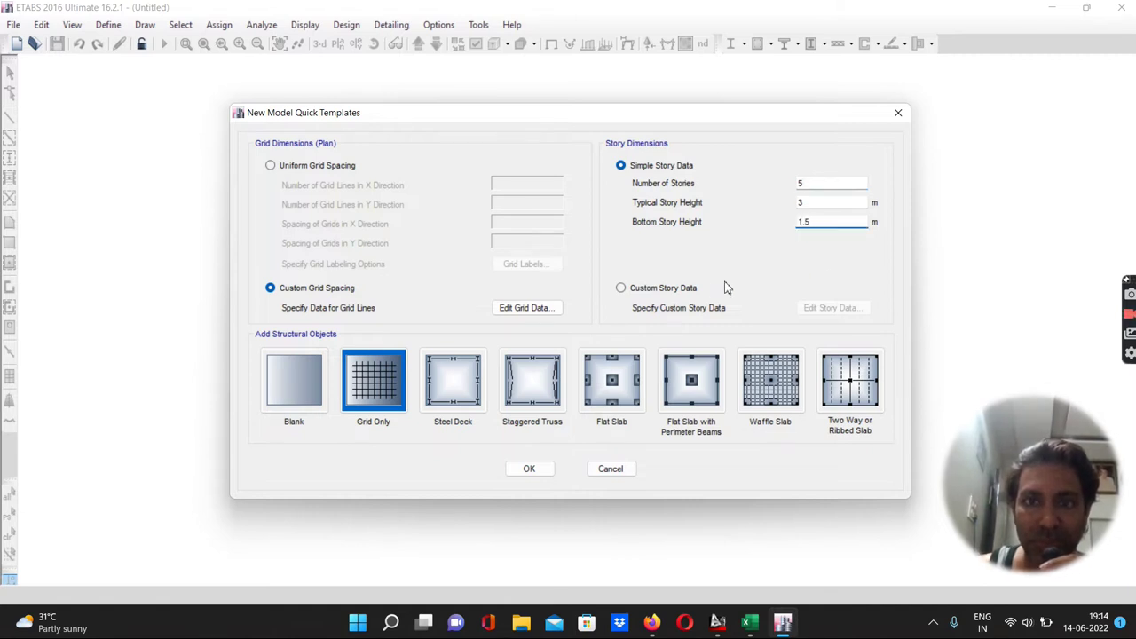
Step: Use custom story data, and rename the Base level as Footing and Story1 as G.F
click(620, 288)
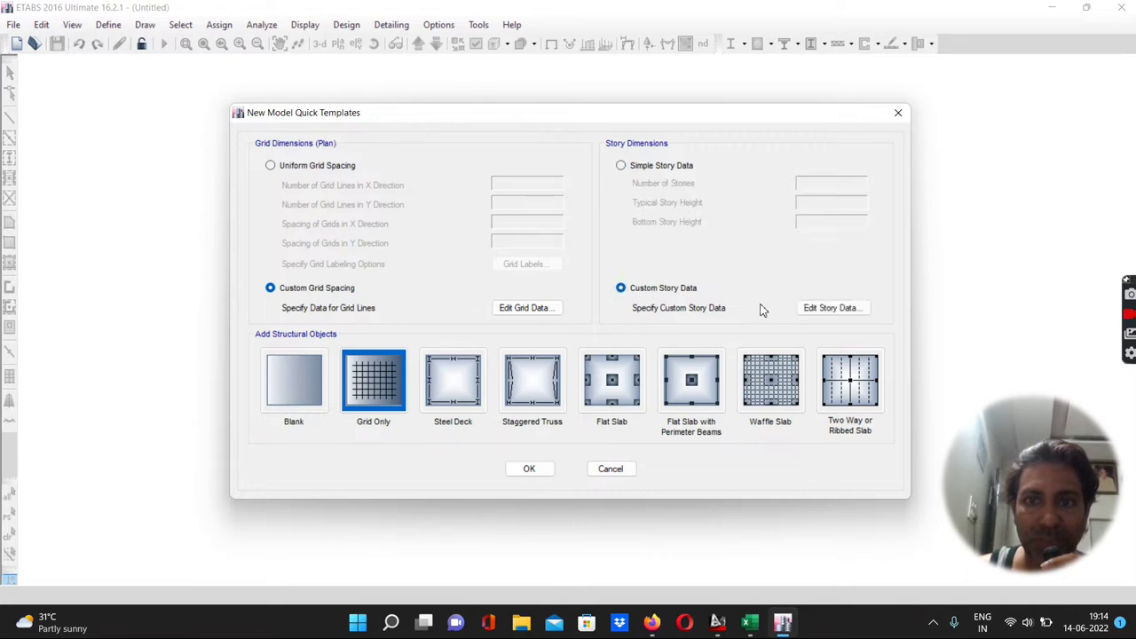
click(818, 308)
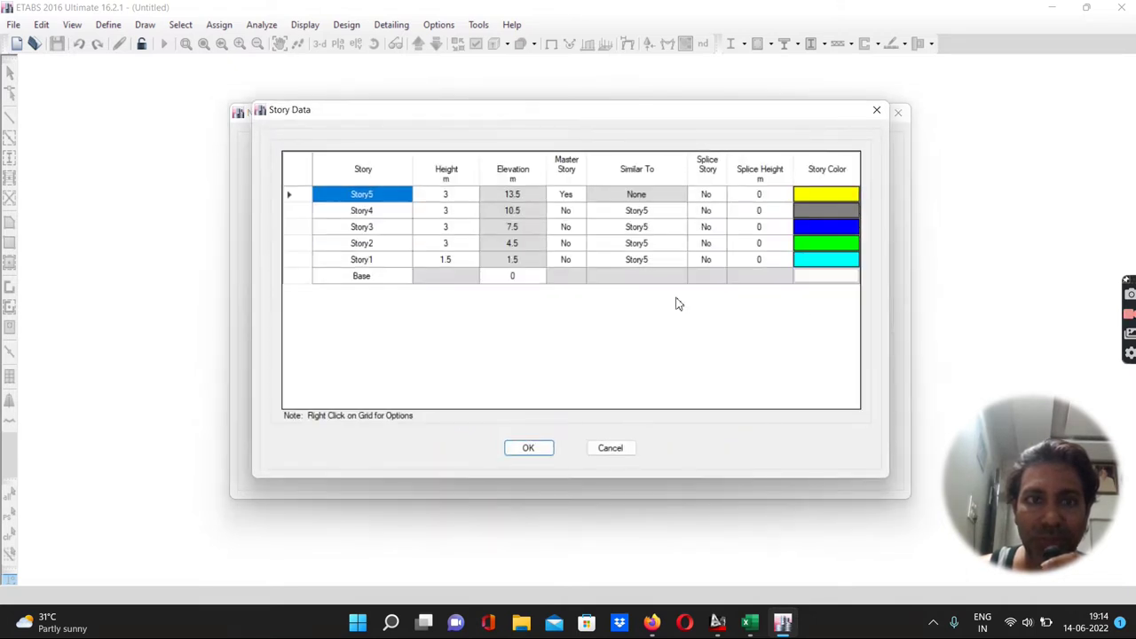
click(363, 276)
text(Footing)
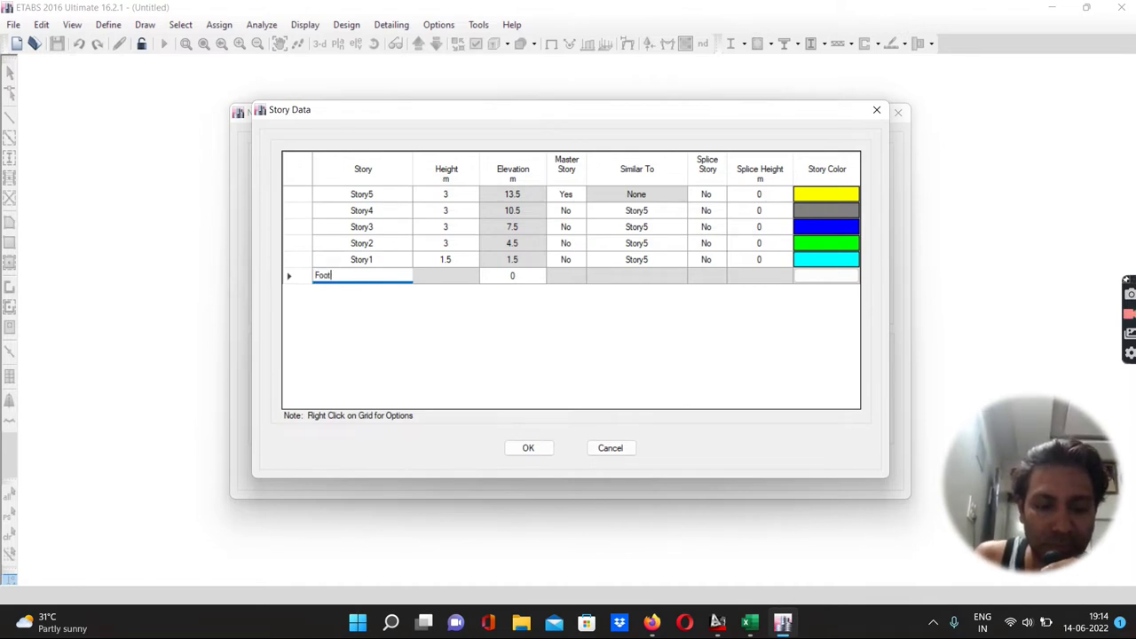
click(368, 260)
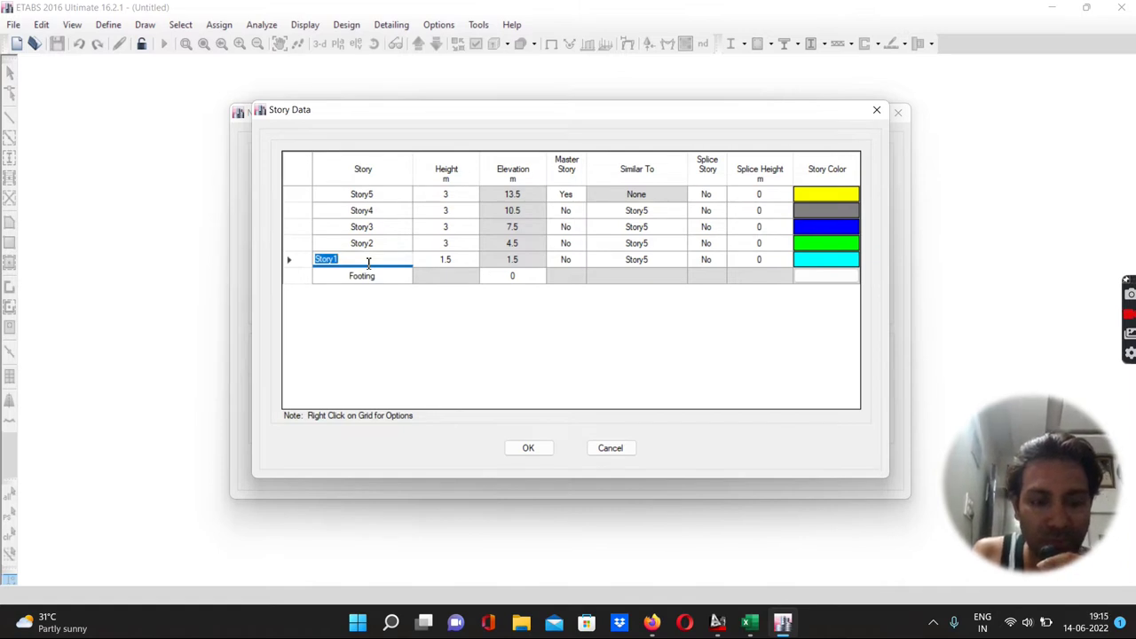
text(G)
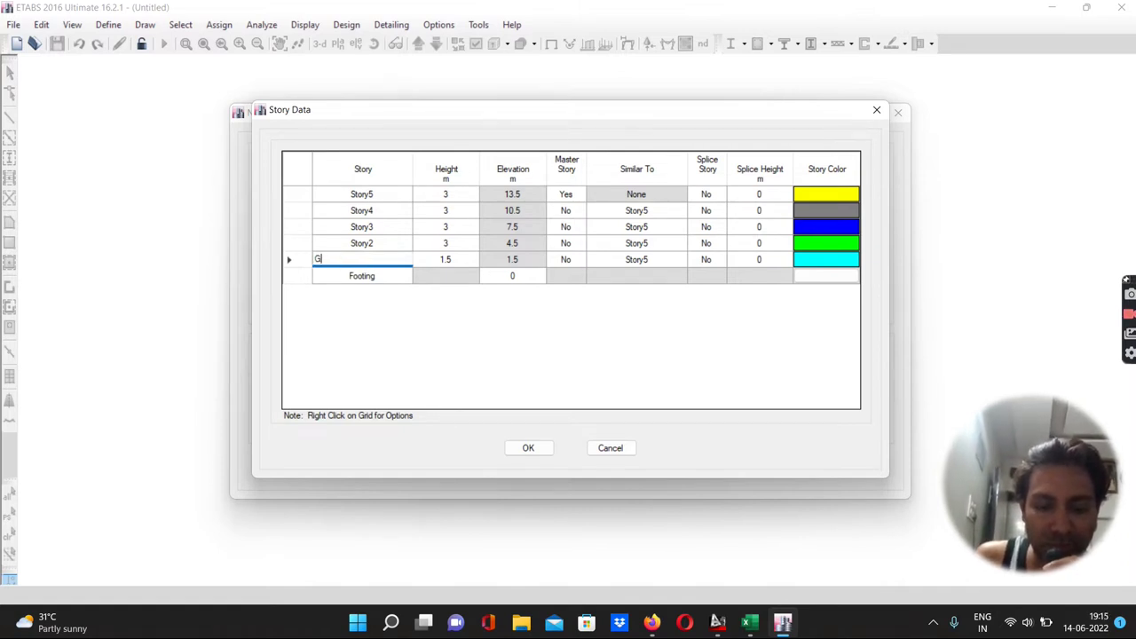
text(.F.)
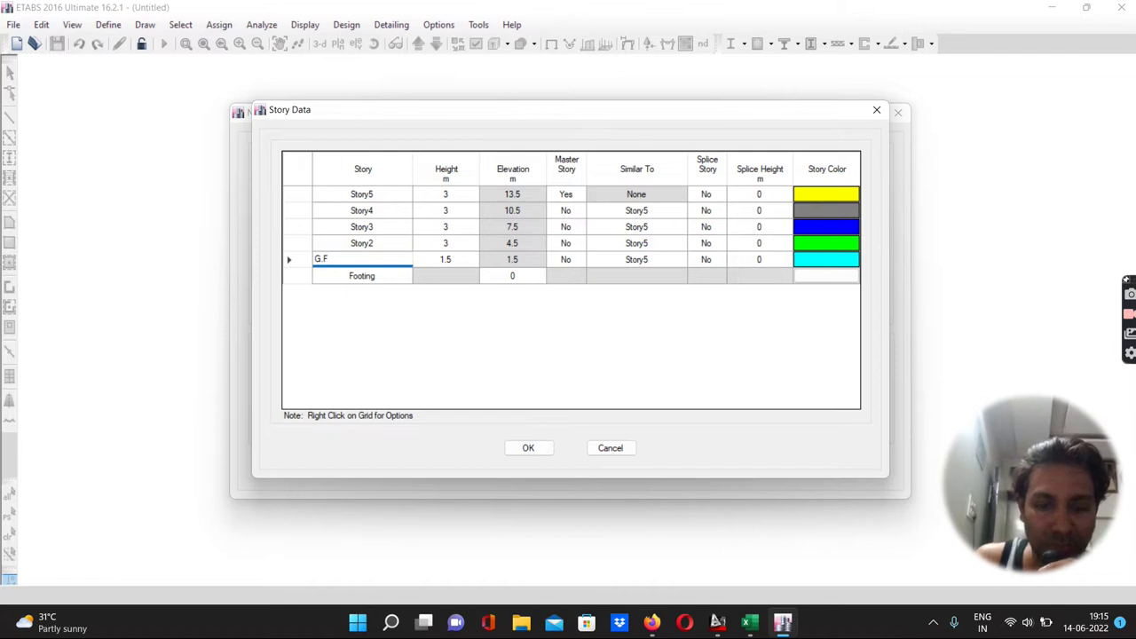
Step: Rename Story2 as F.F. and Story3 as Terrace in the story data
click(379, 244)
text(F)
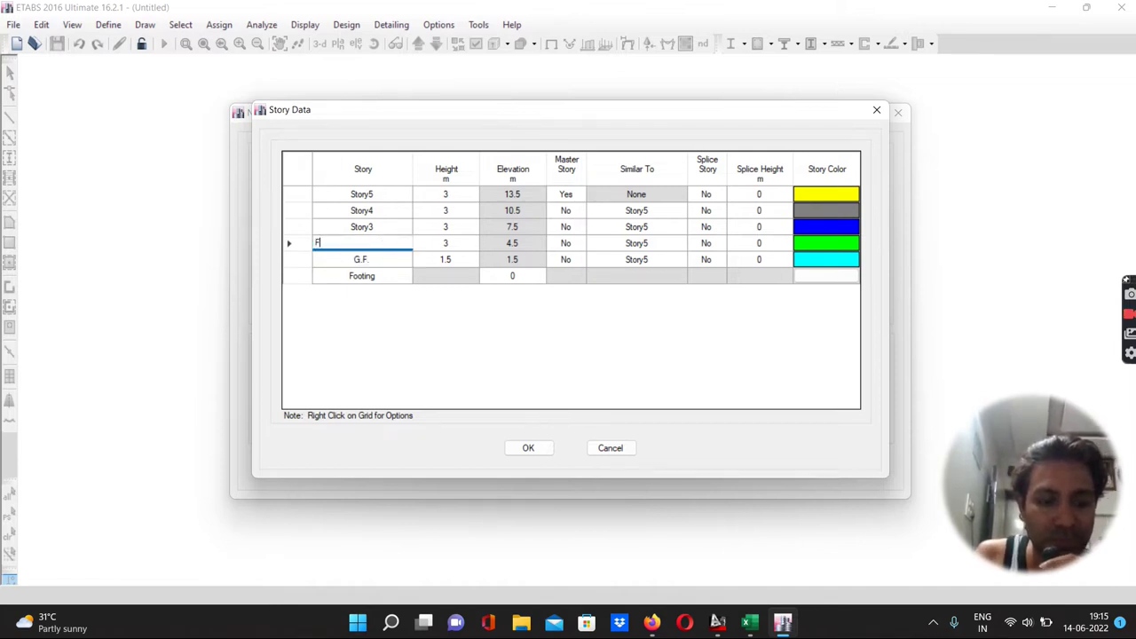
text(.F.)
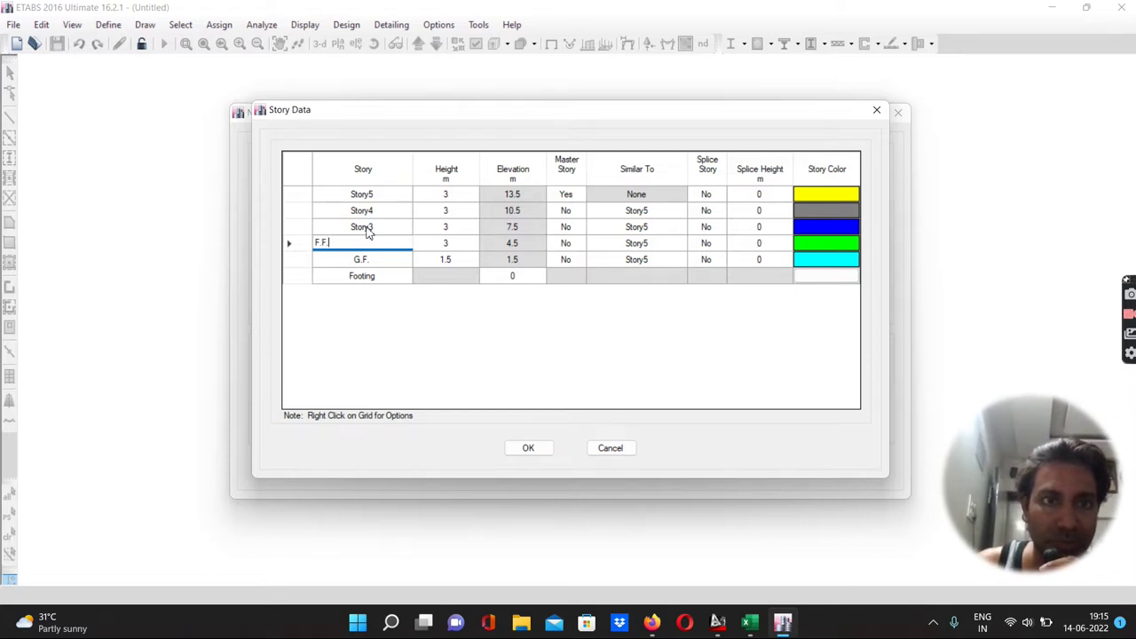
click(369, 226)
text(Terra)
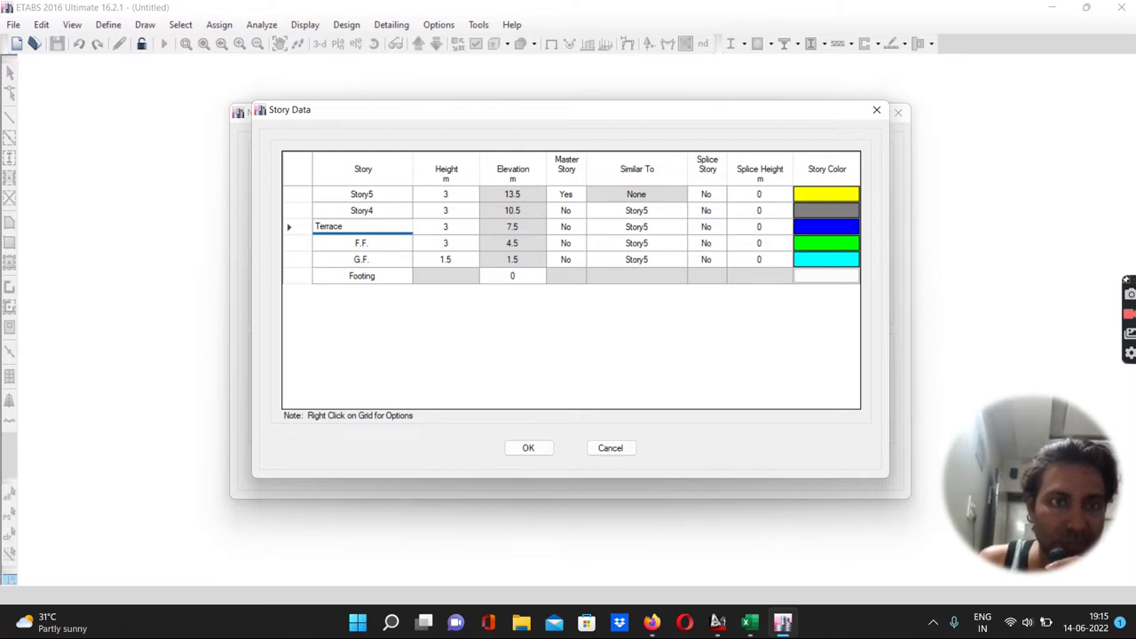
text(ce)
Step: Rename Story4 as W/T Bottom and Story5 as W/T Top in the story data
click(366, 211)
text(W/T Bottom)
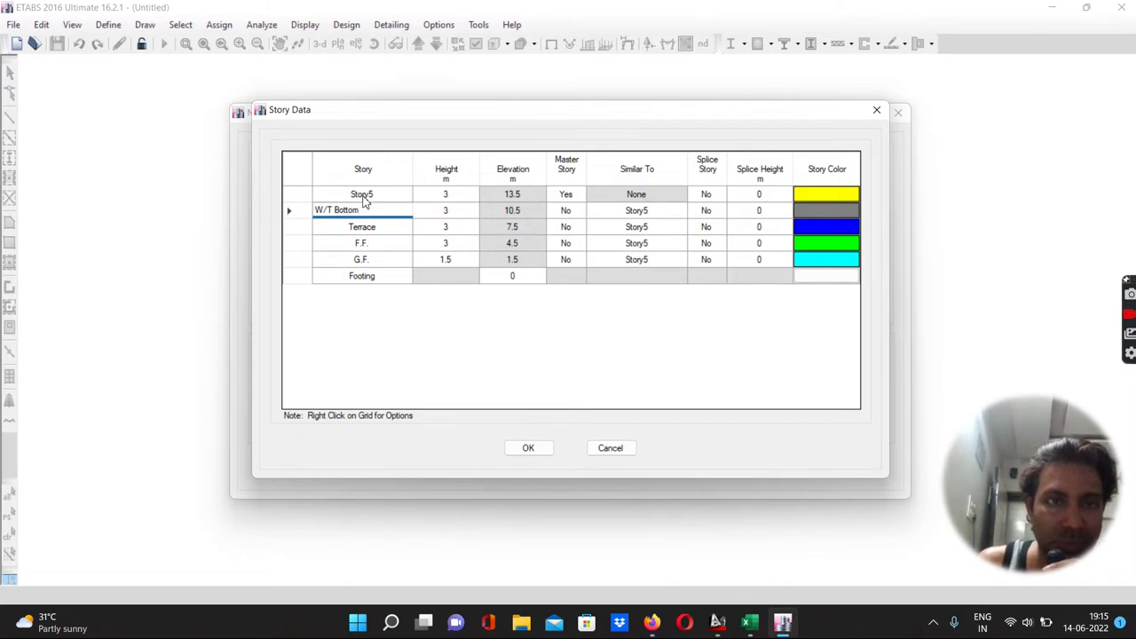
click(365, 194)
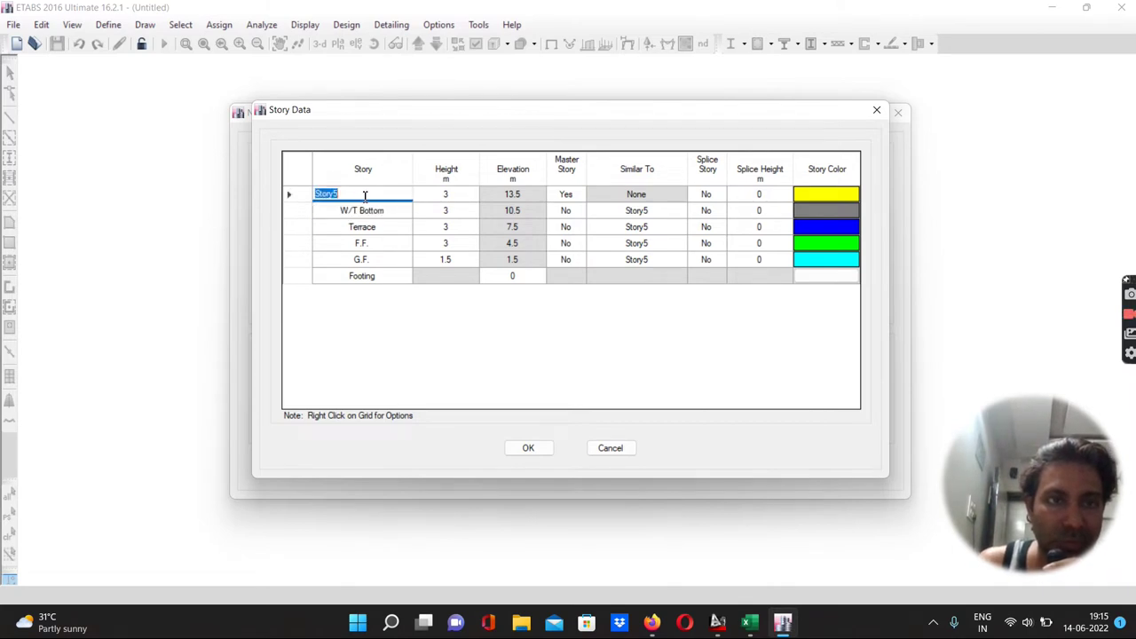
text(W/)
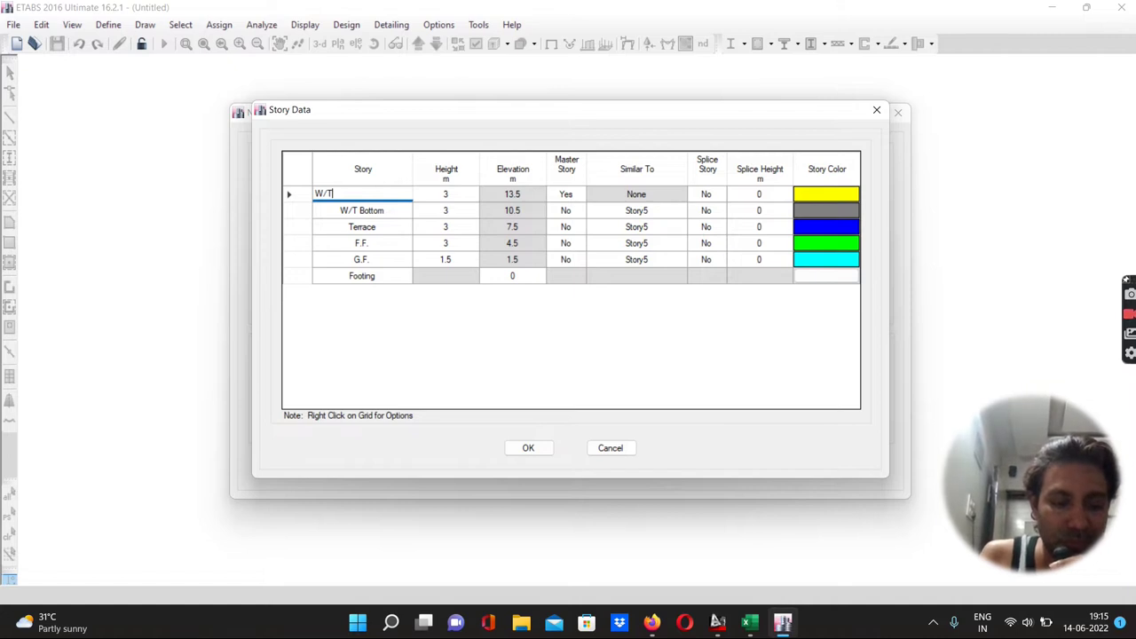
text(Top)
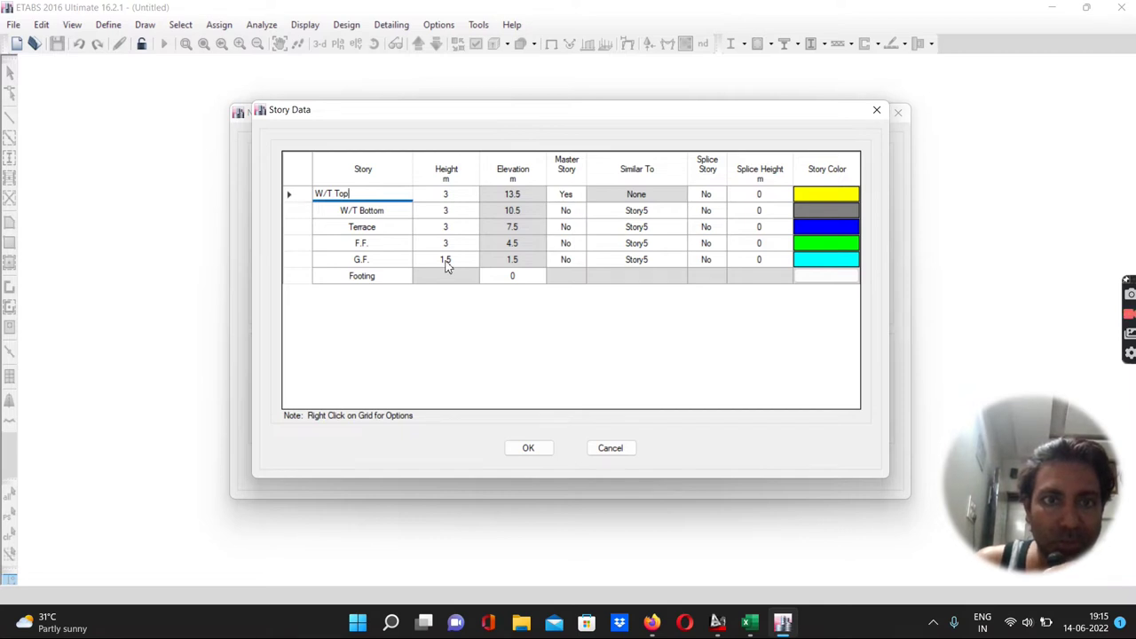
Step: Set the W/T Bottom height to 2.6 m and the W/T Top height to 1.5 m, and create the Grid Only model
click(452, 211)
text(2.6)
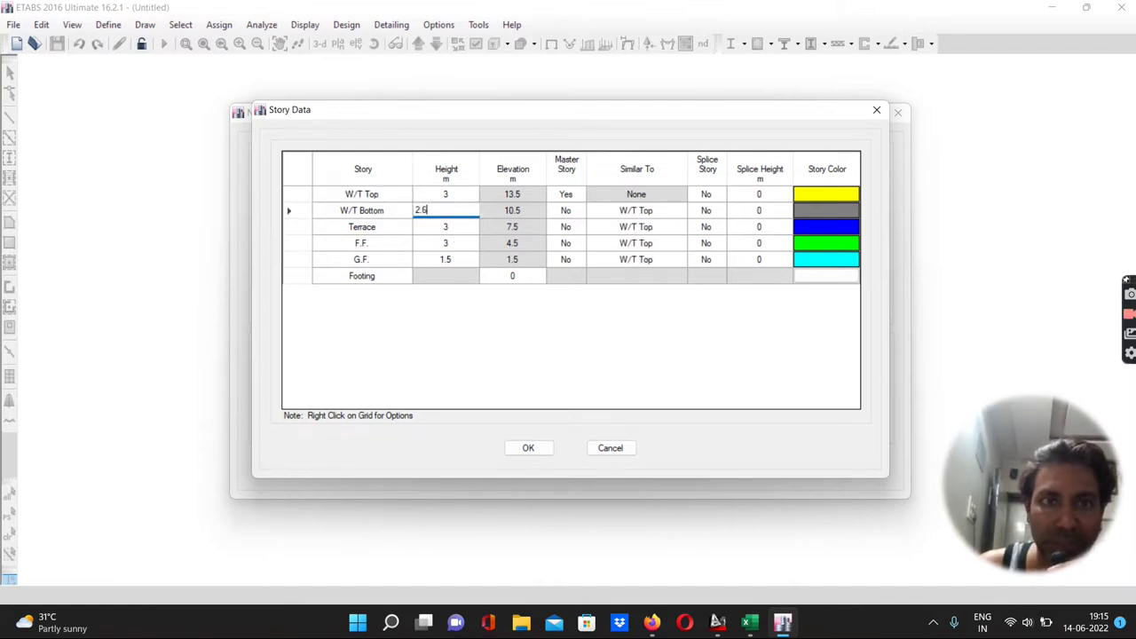
click(436, 193)
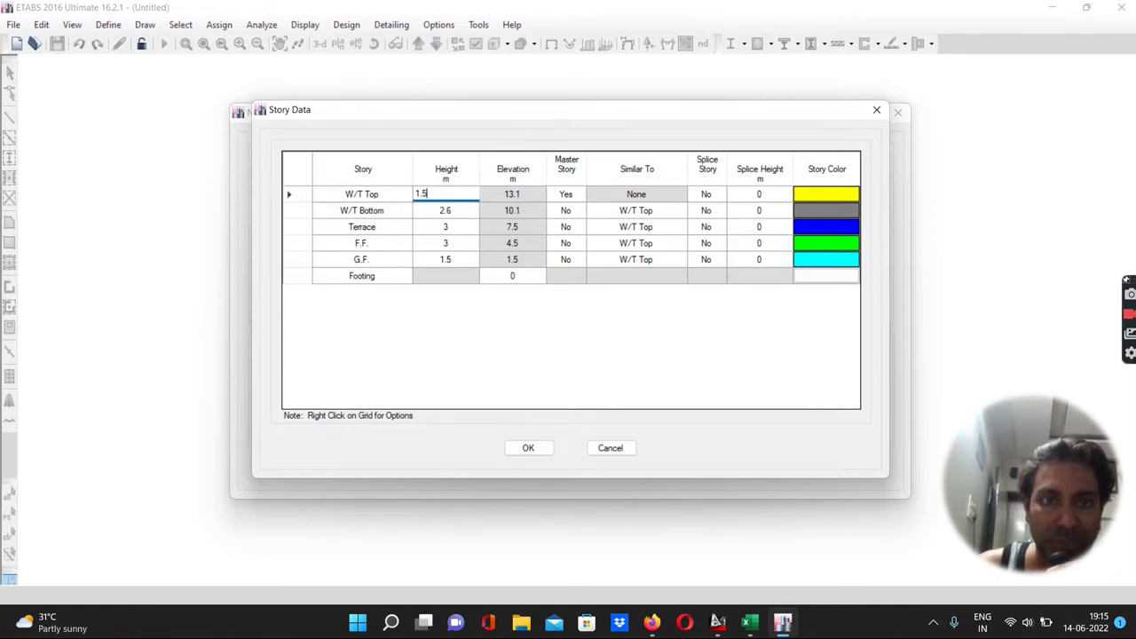
click(499, 276)
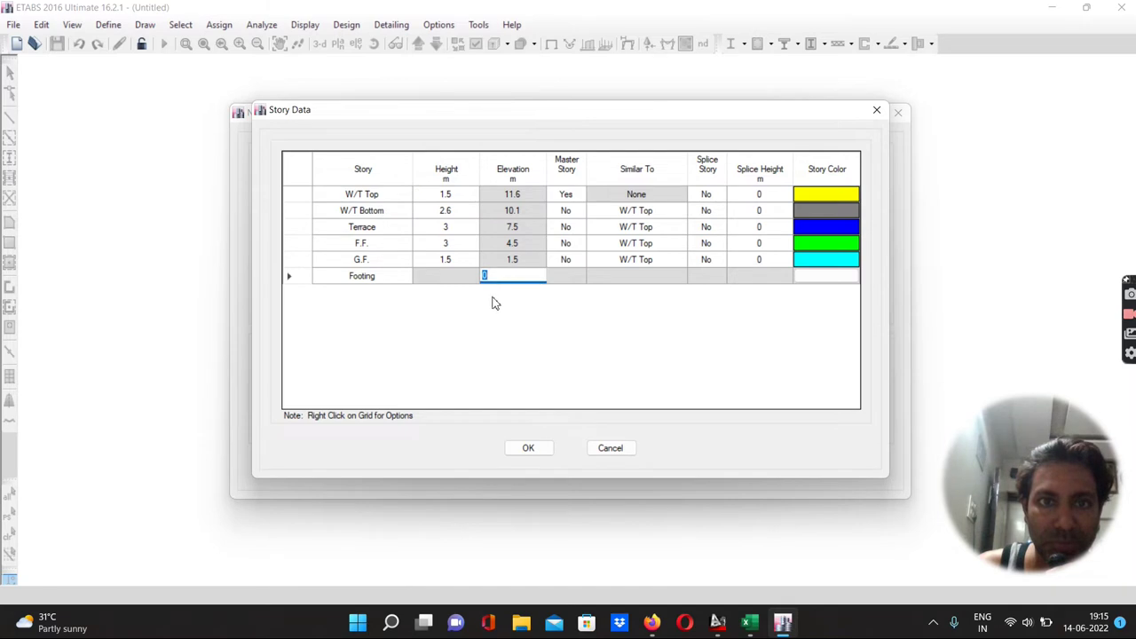
click(528, 451)
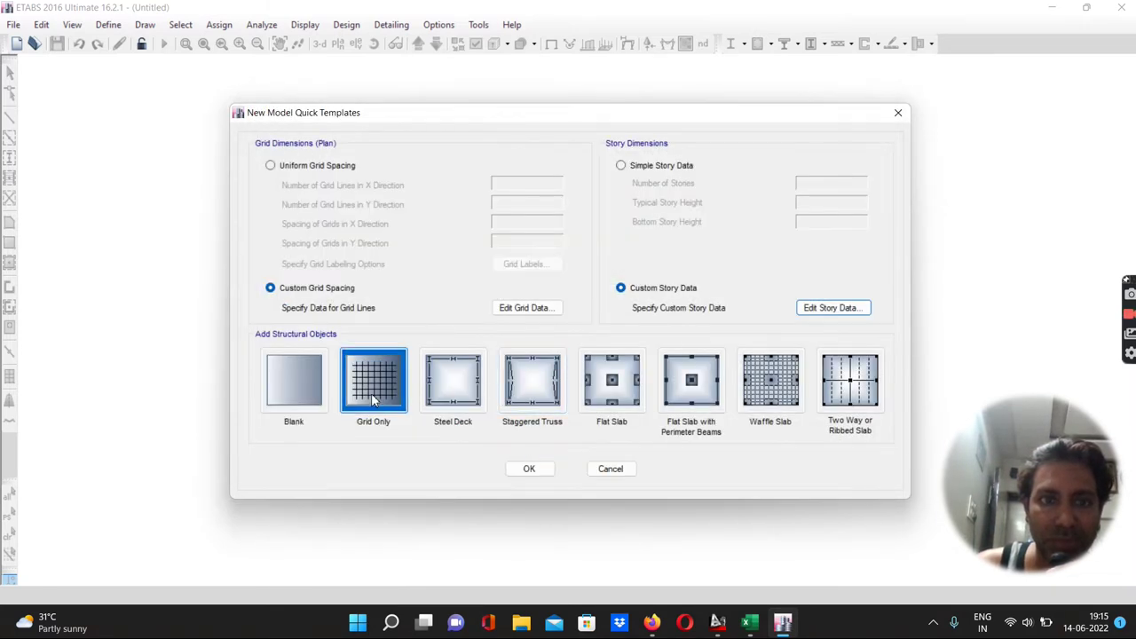
click(533, 469)
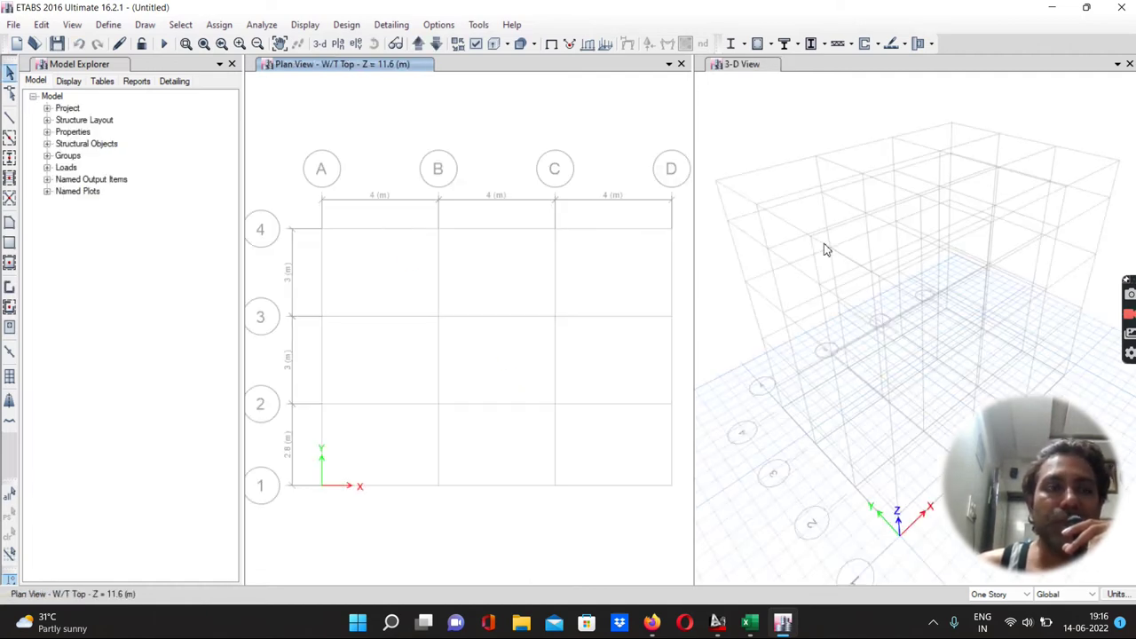
Step: Define a new concrete material for region India with the Indian standard and grade M20
click(110, 26)
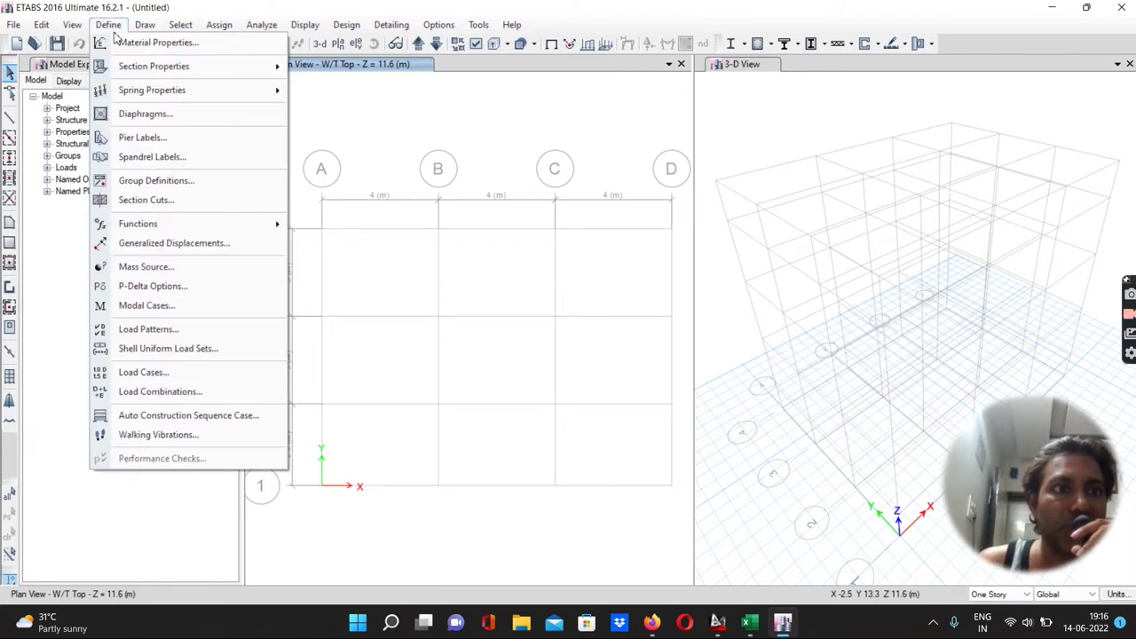
click(134, 44)
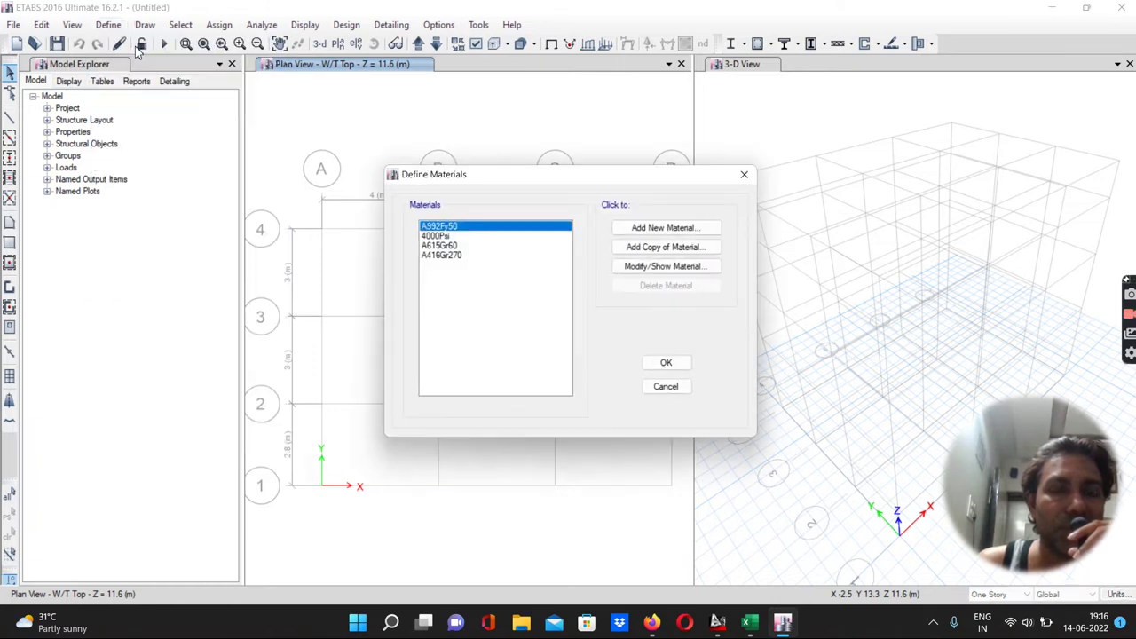
click(676, 229)
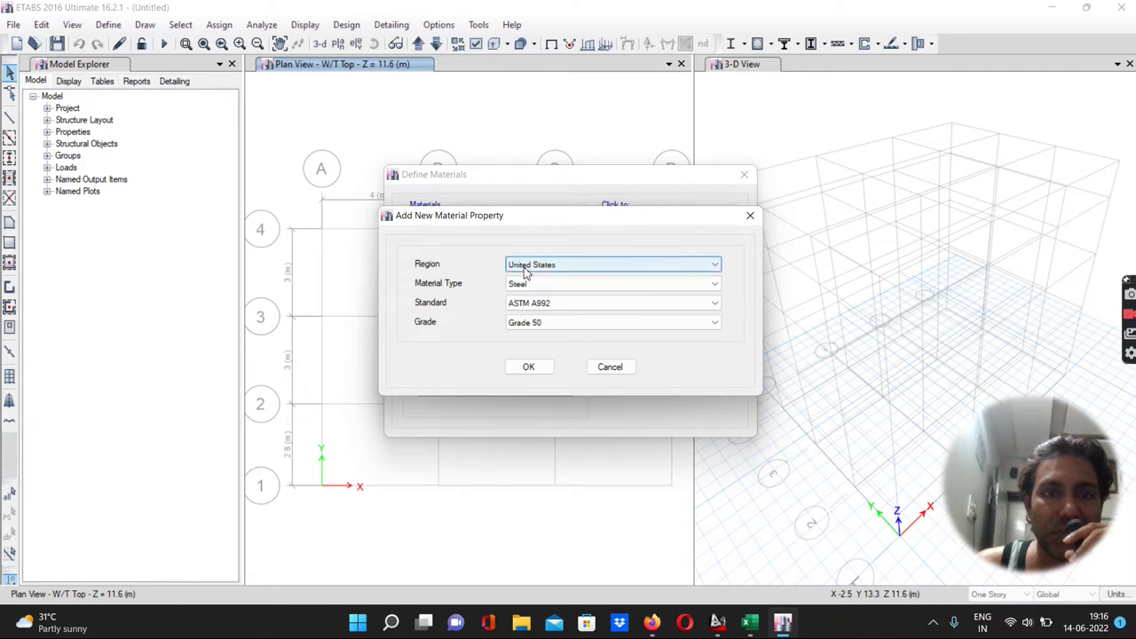
click(524, 266)
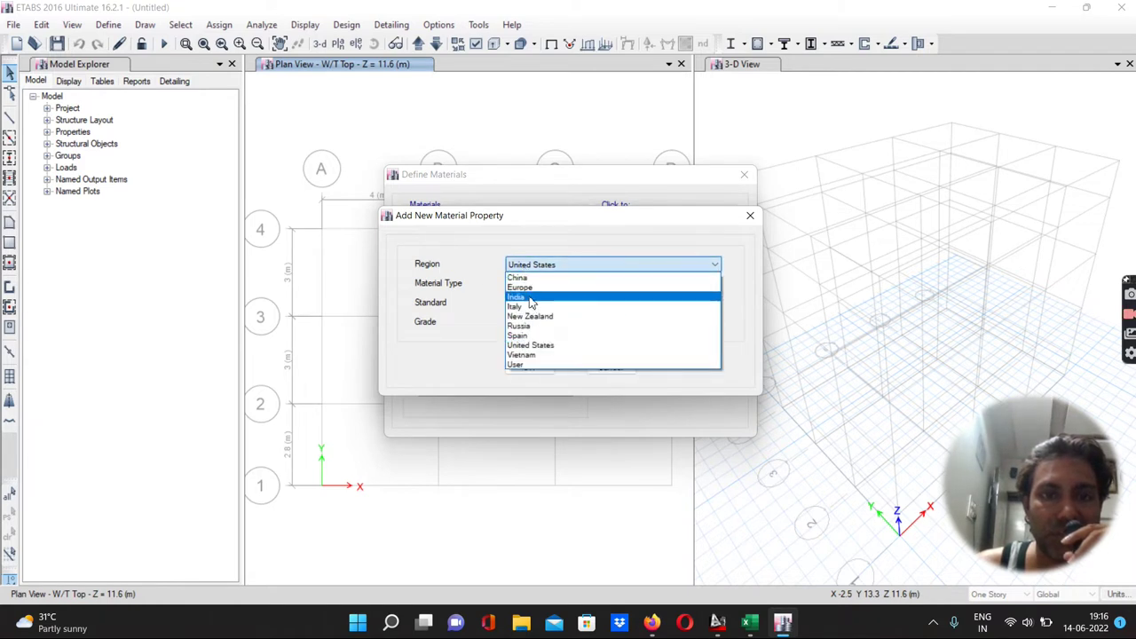
click(529, 298)
click(520, 285)
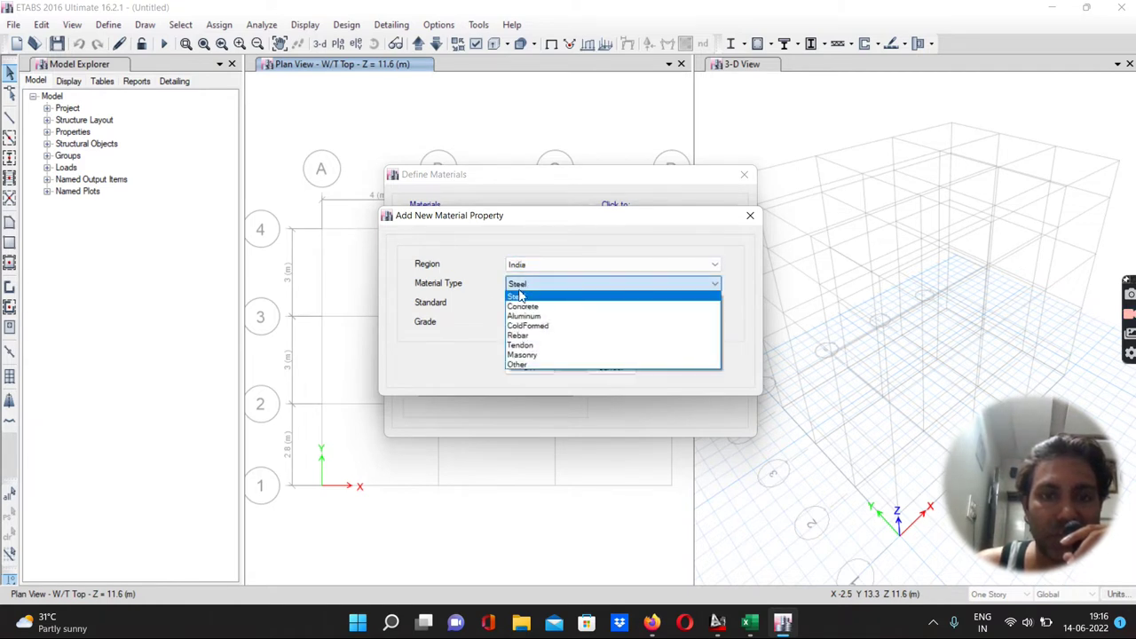
click(523, 307)
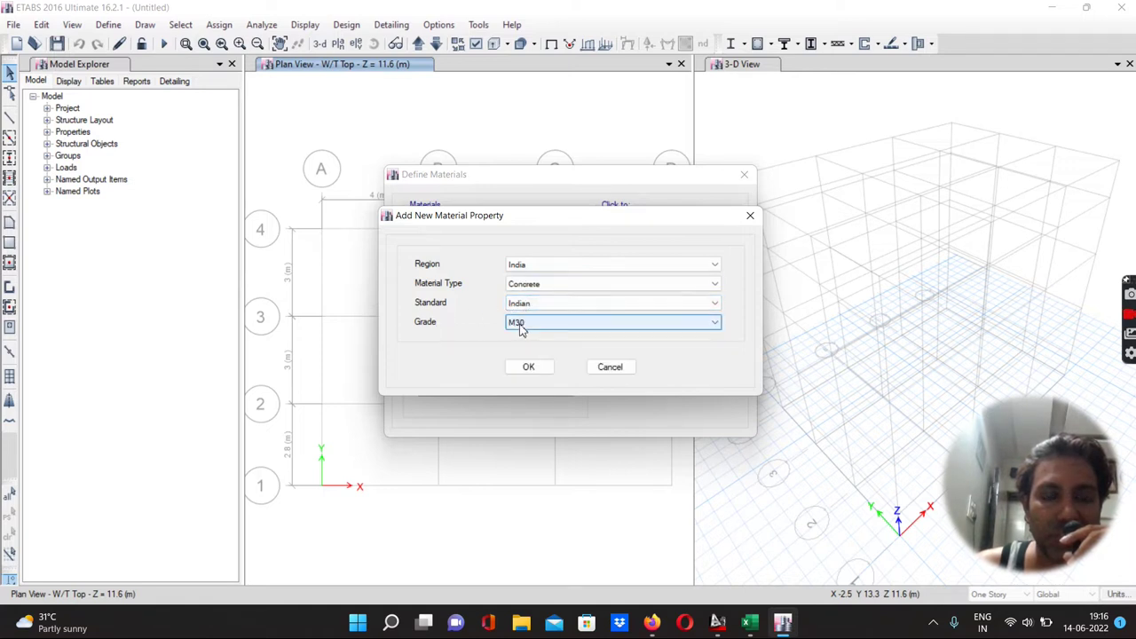
click(520, 327)
click(522, 353)
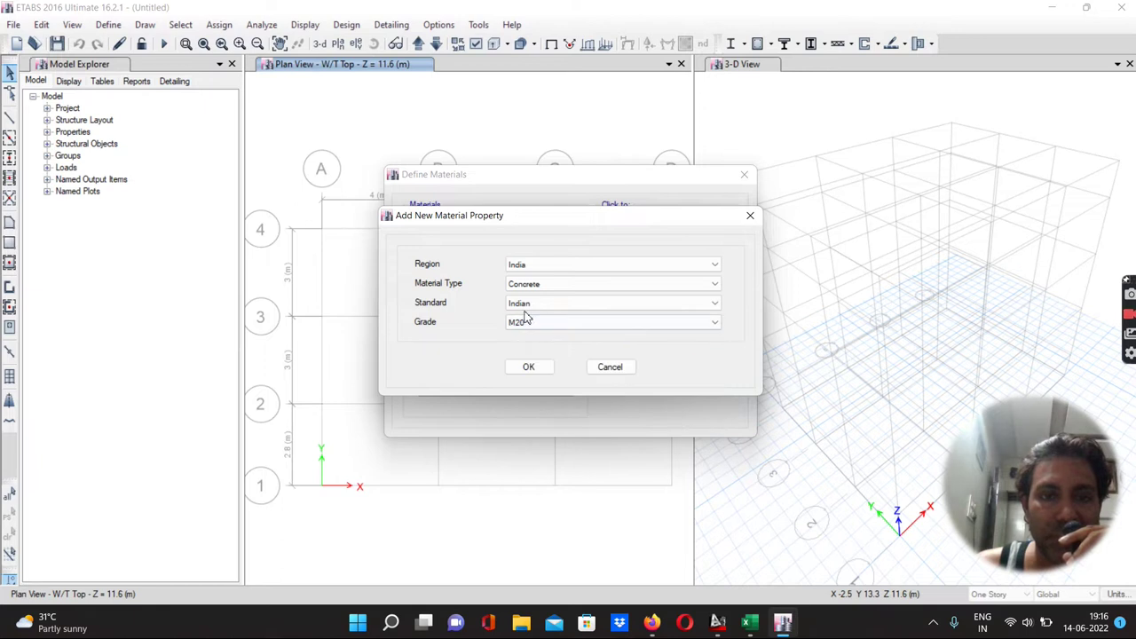
click(528, 367)
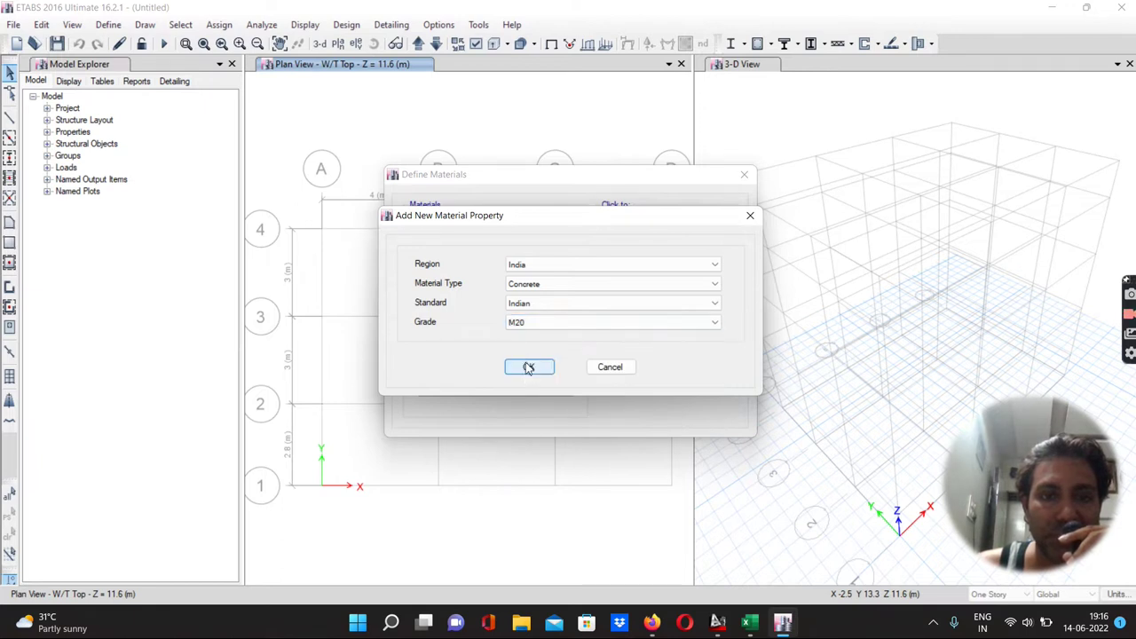
click(569, 81)
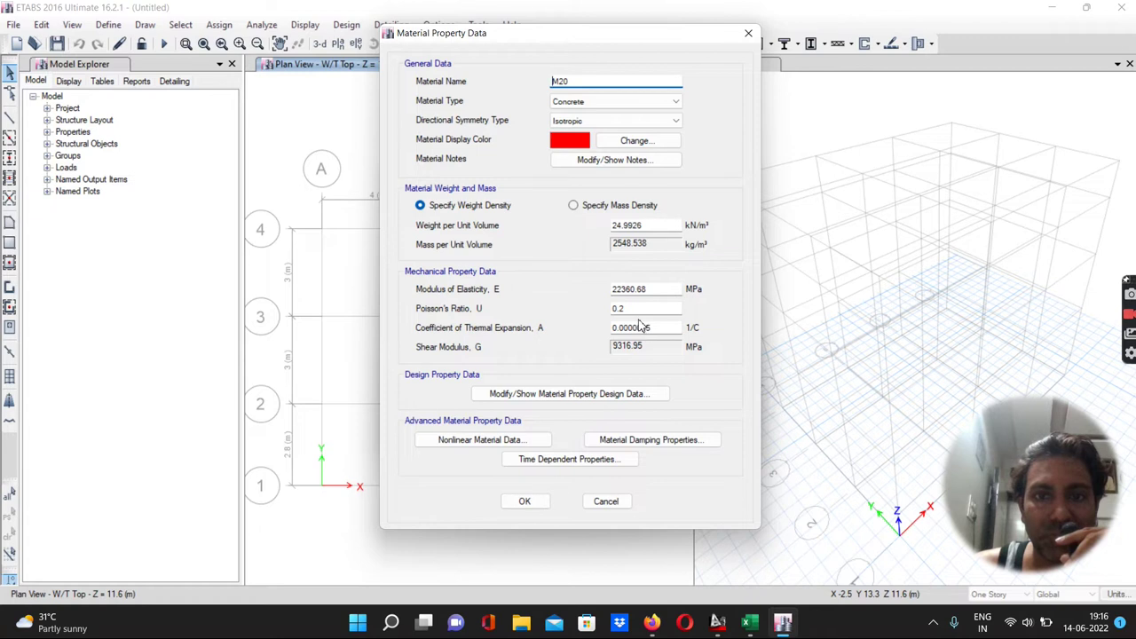
click(524, 502)
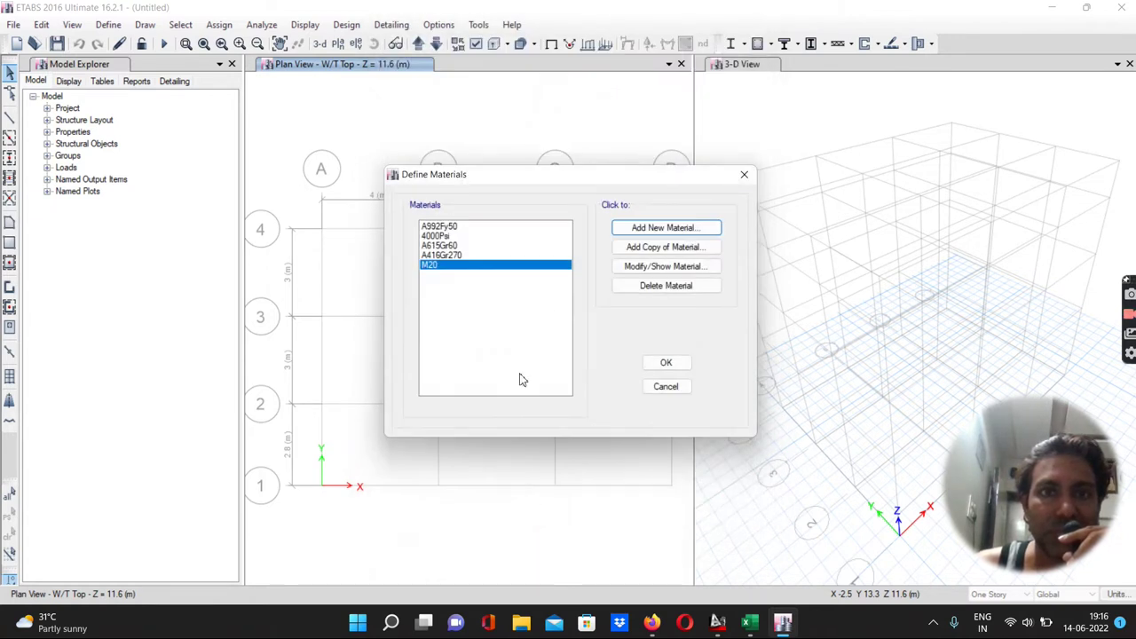
Step: Define a new rebar material for region India with the Indian standard and HYSD Grade 415, and finish the material definitions
click(654, 229)
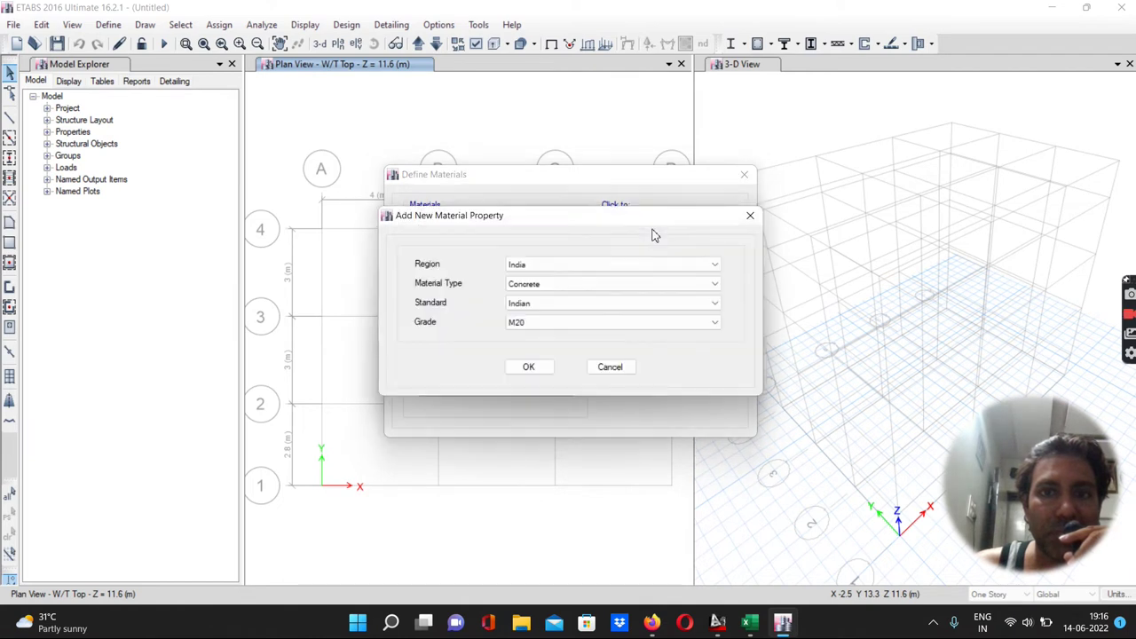
click(527, 285)
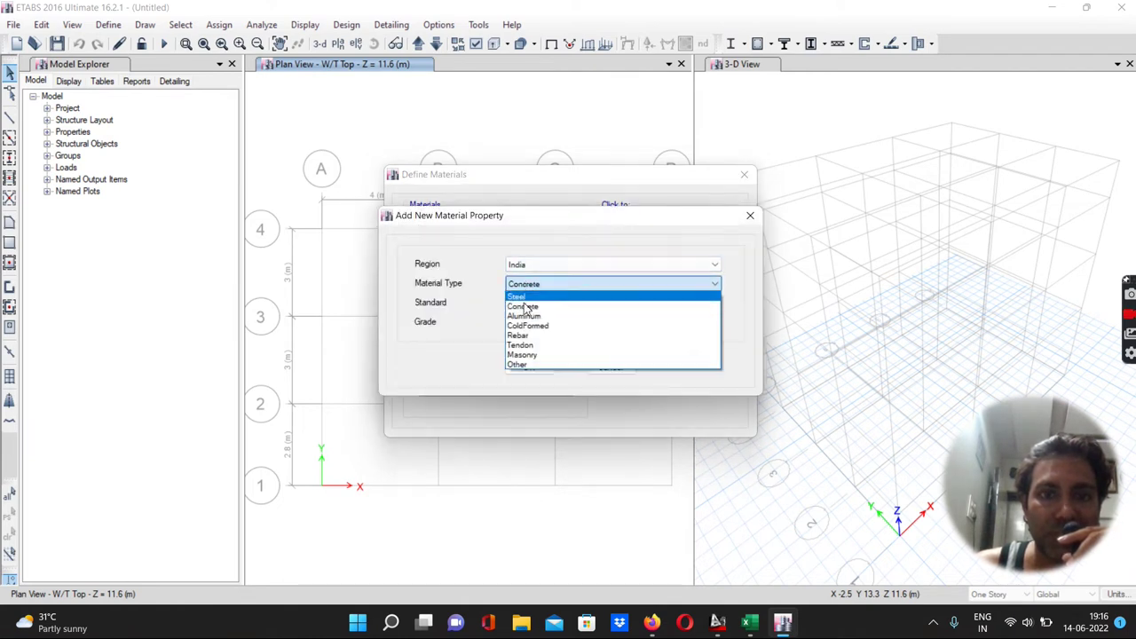
click(518, 337)
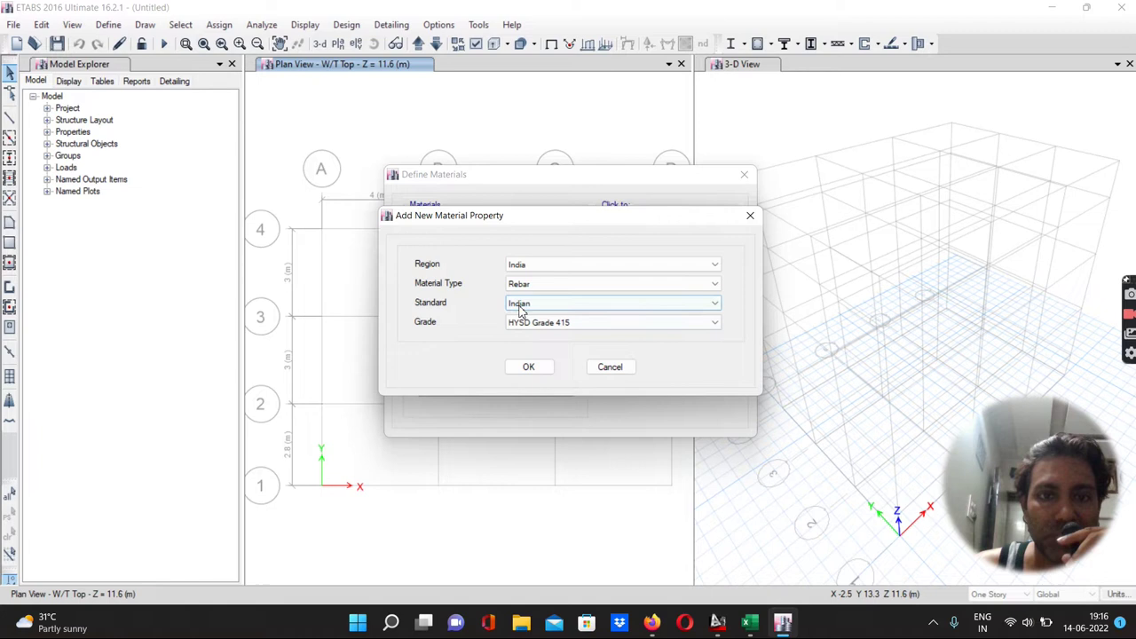
click(529, 368)
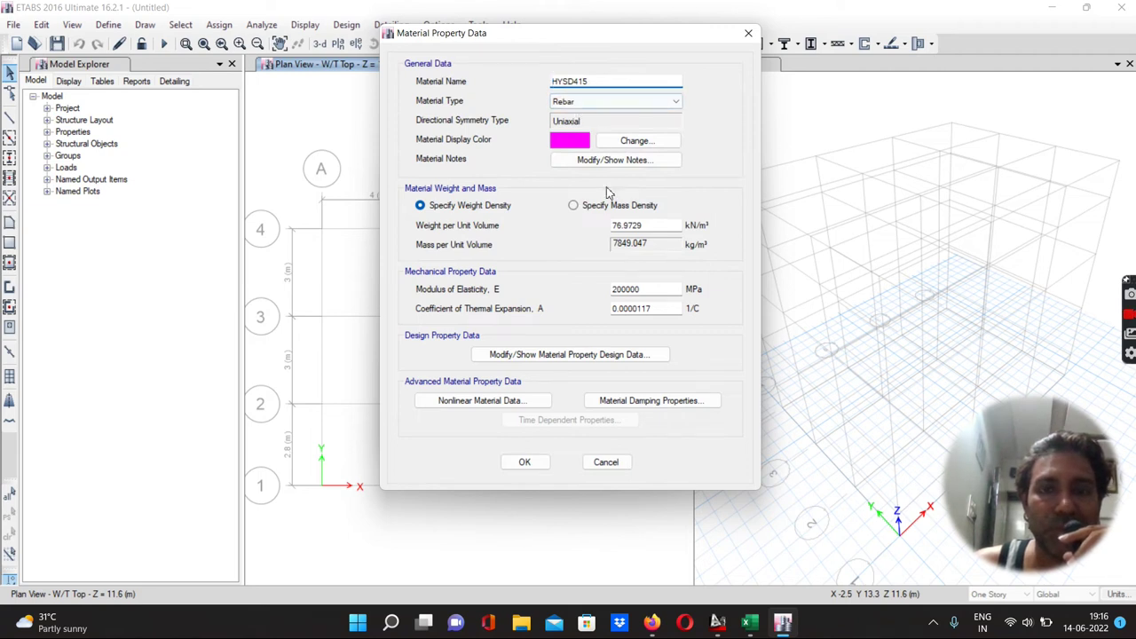
click(525, 463)
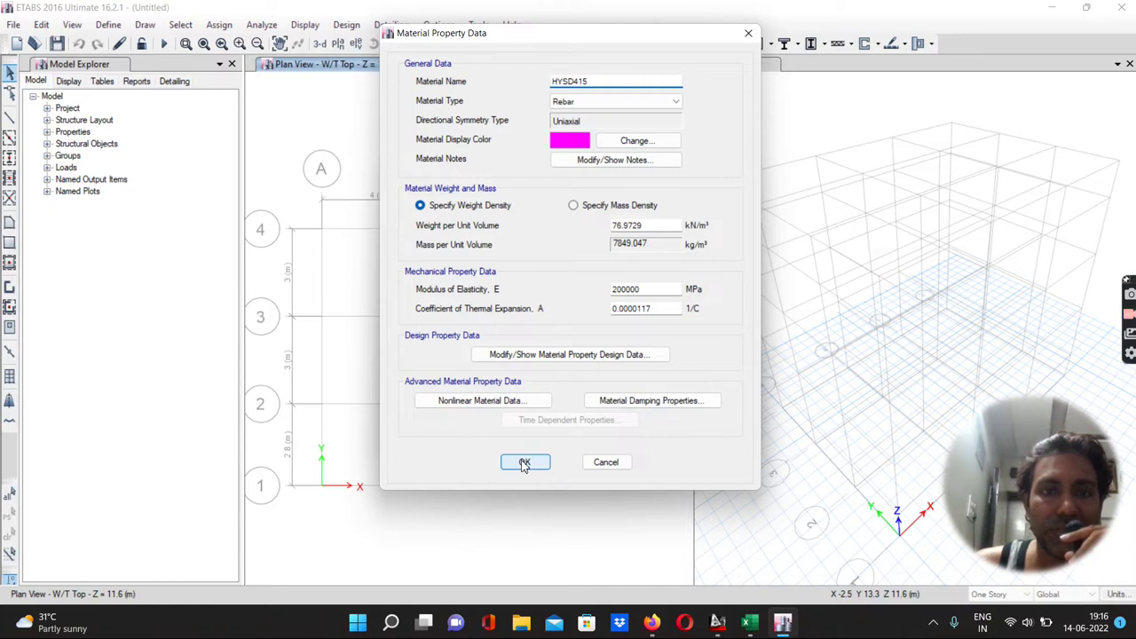
click(524, 463)
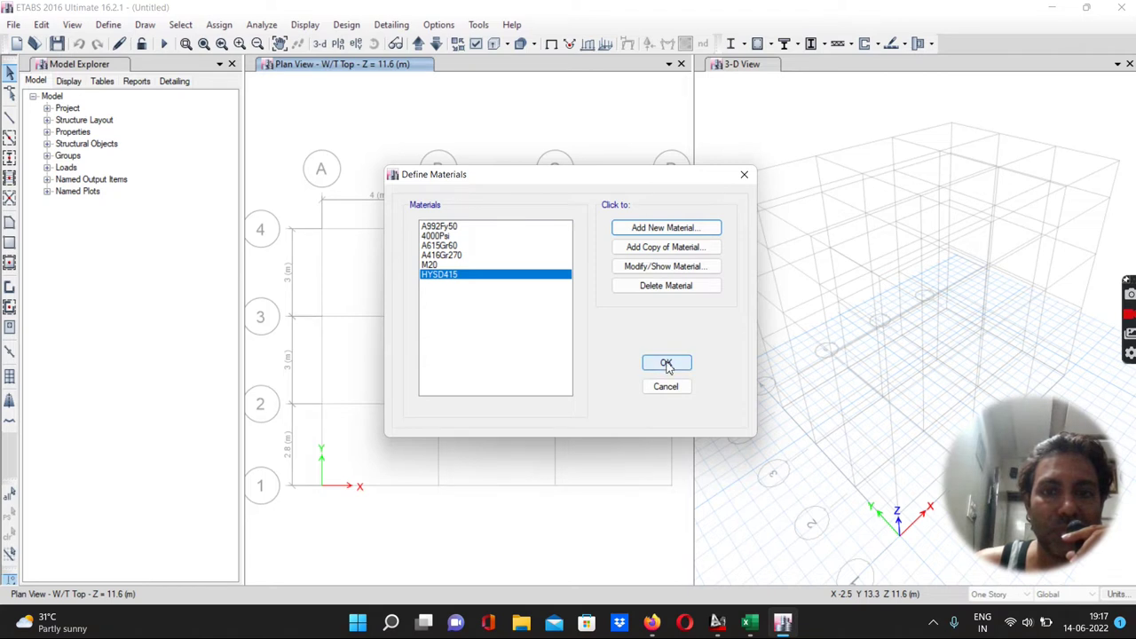
click(444, 255)
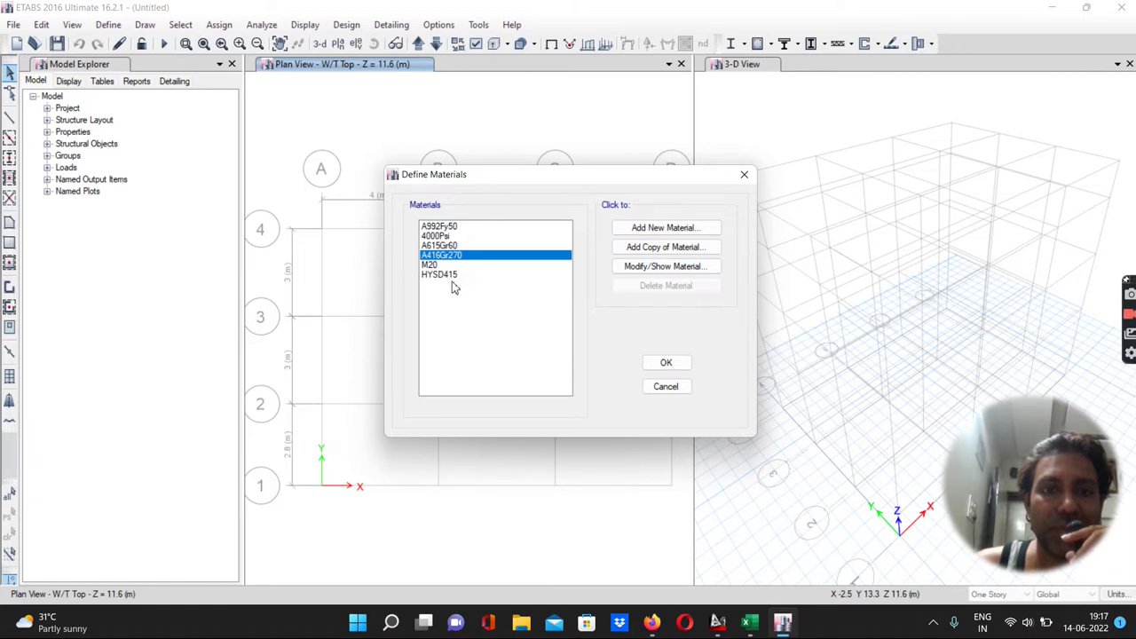
click(675, 364)
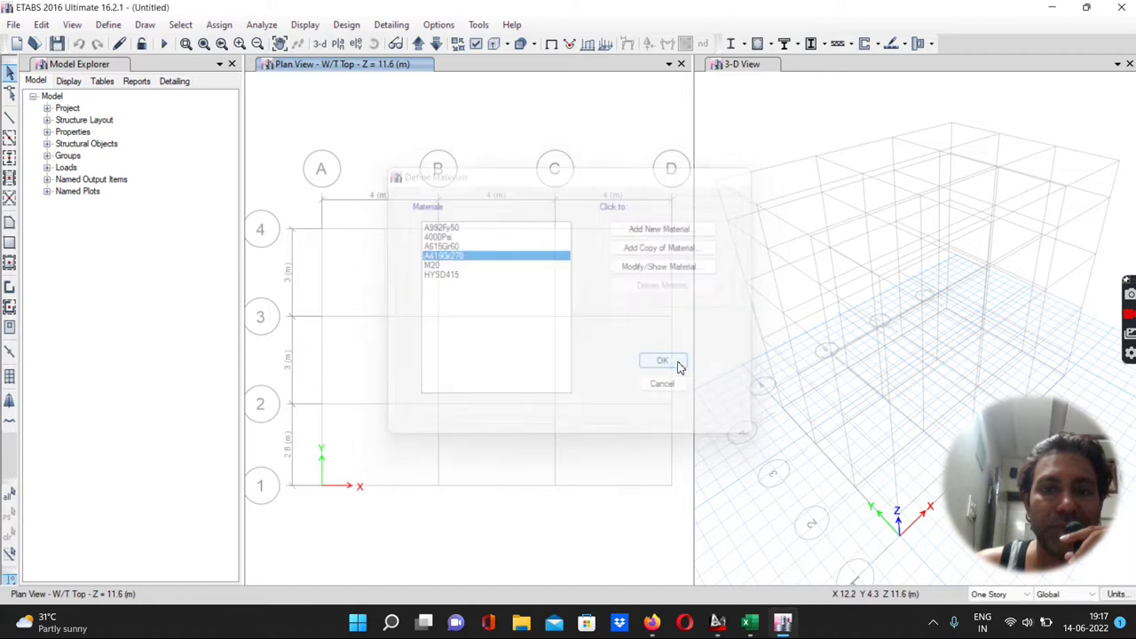
Step: Delete all the default frame section properties except ISLB600
click(108, 24)
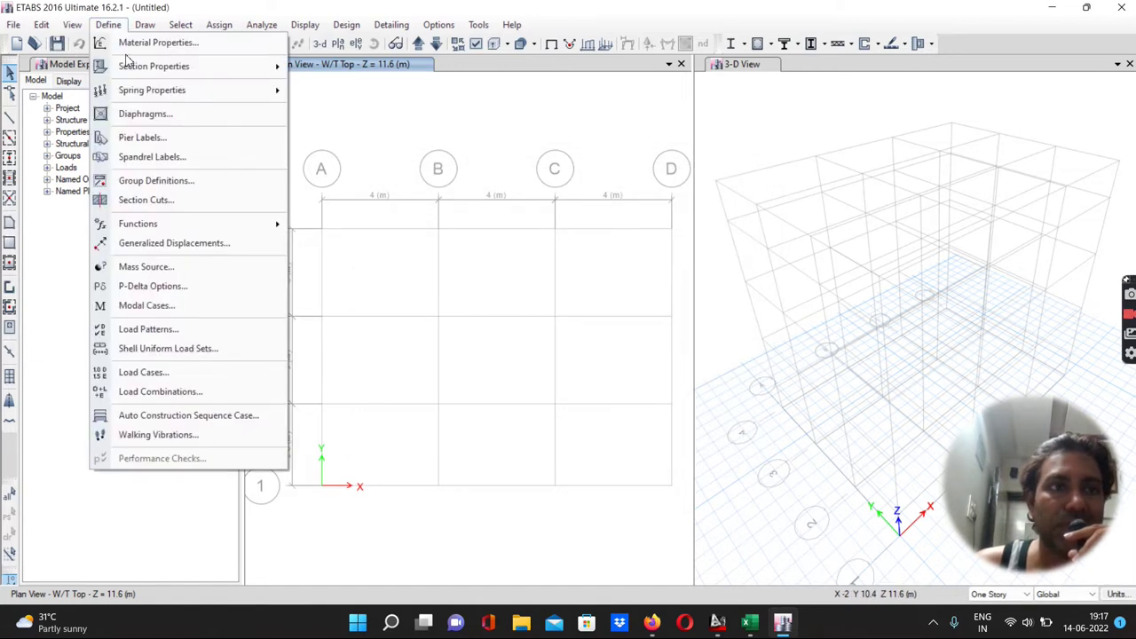
mouse_move(133, 68)
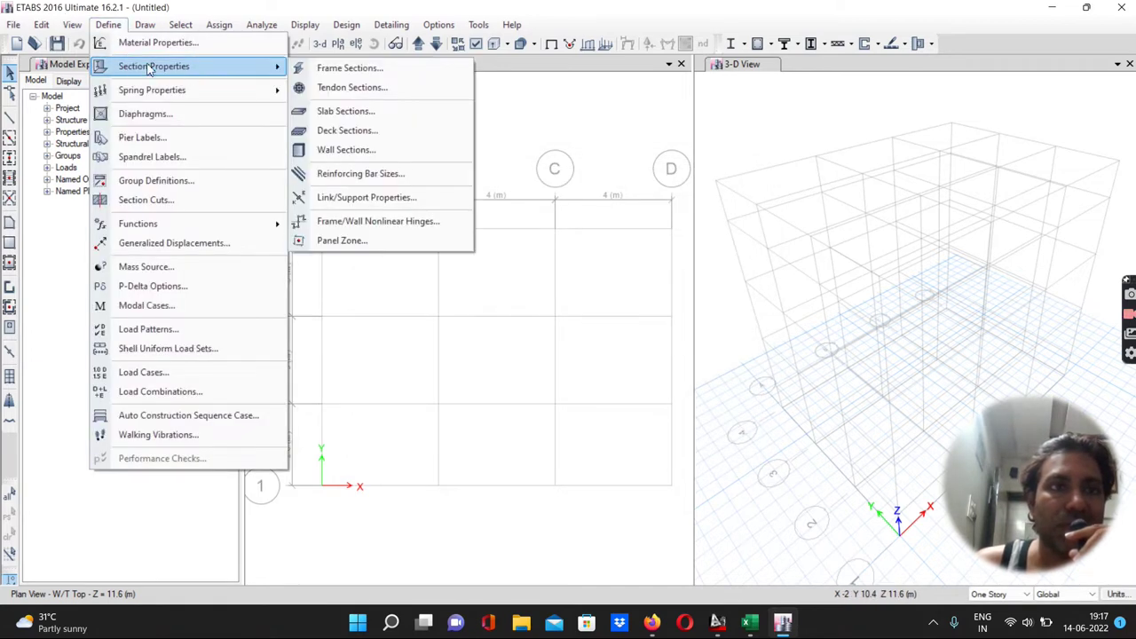
click(350, 68)
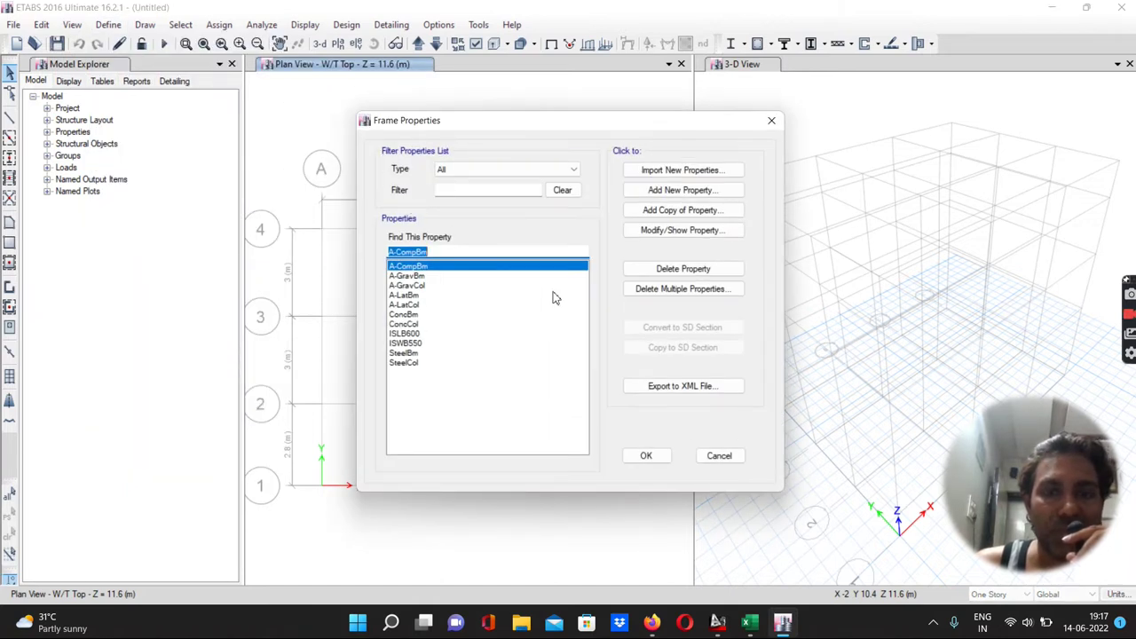
click(641, 289)
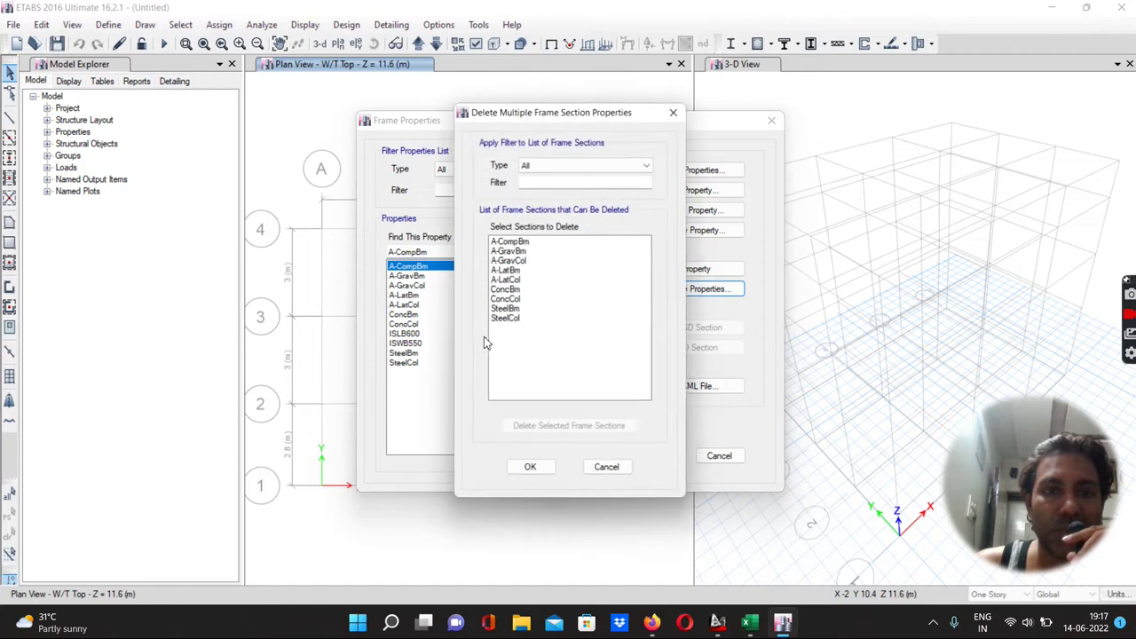
drag(519, 336, 517, 236)
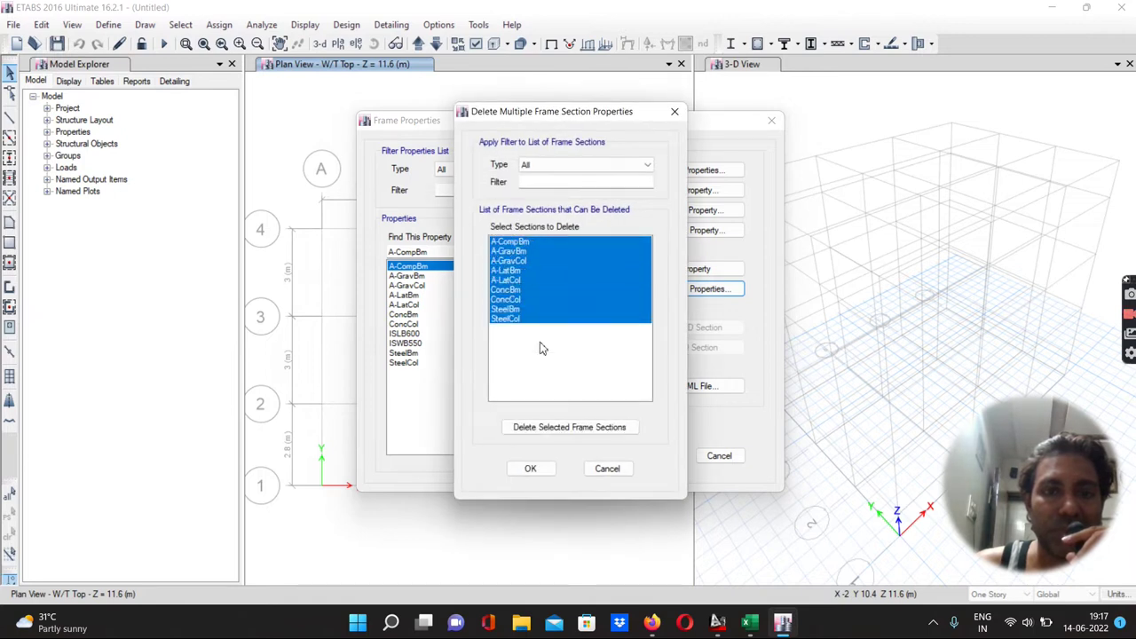
click(541, 429)
click(516, 252)
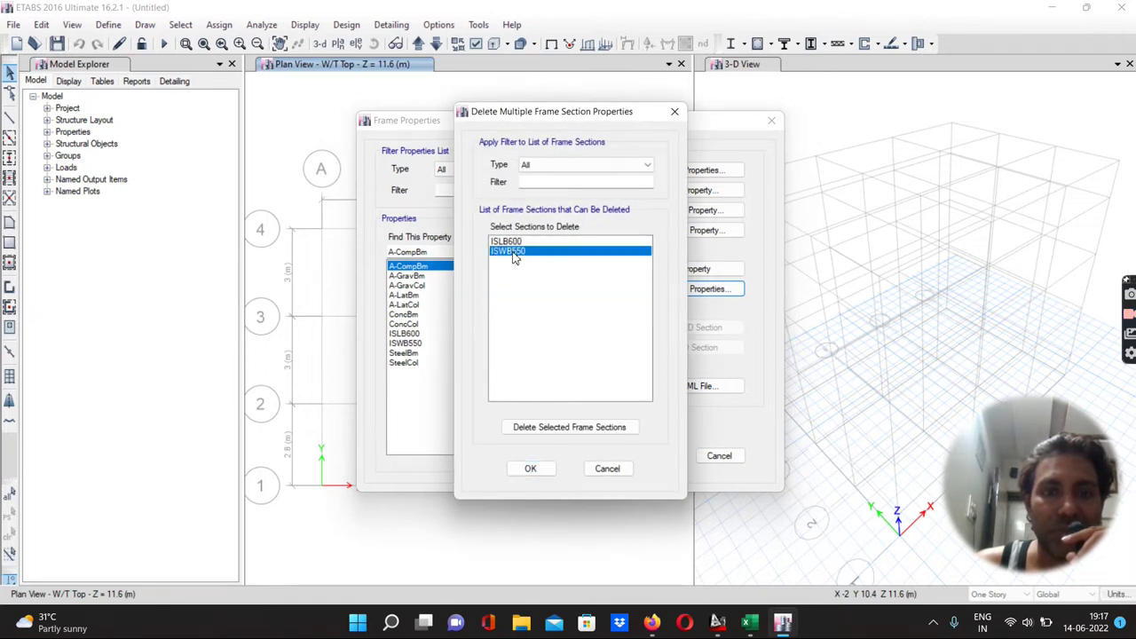
click(535, 430)
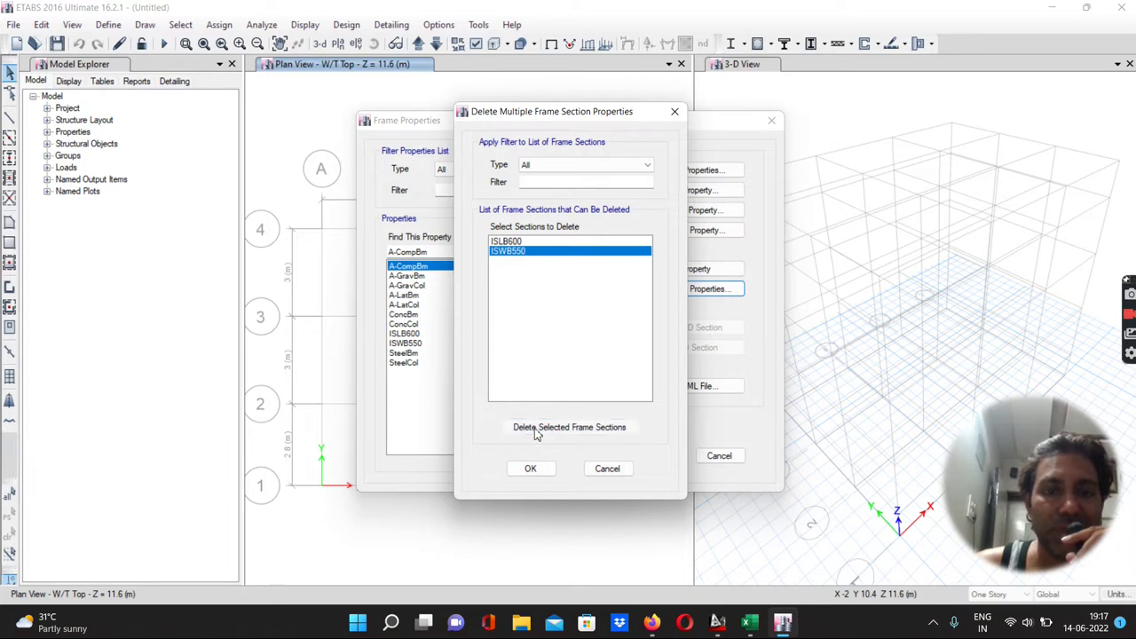
click(529, 469)
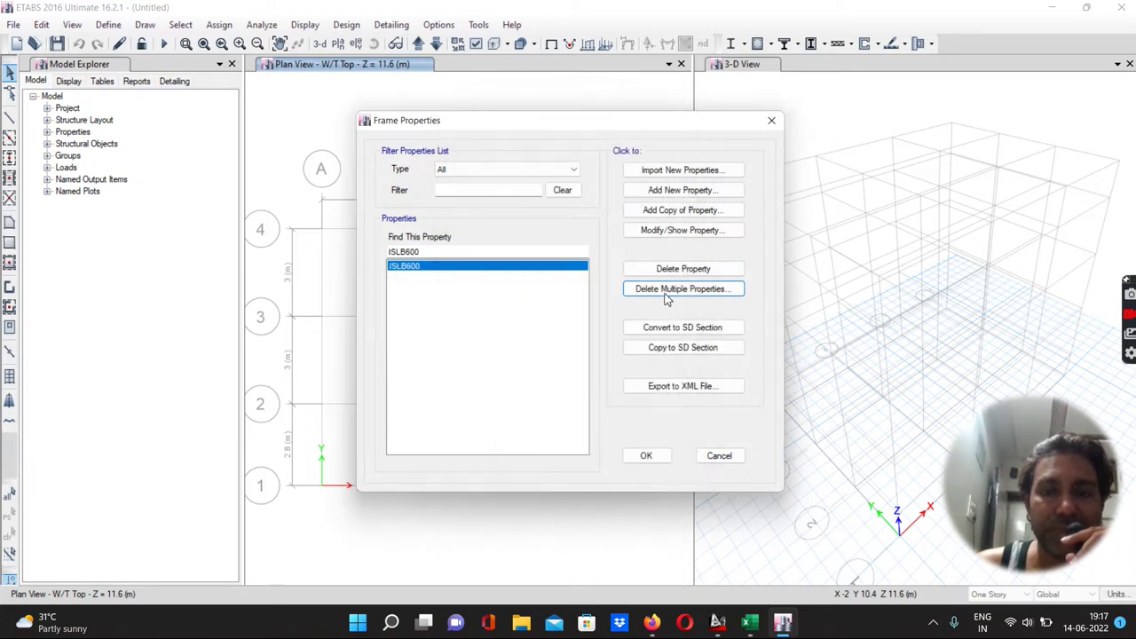
Step: Add a concrete rectangular frame section named B 230 x 350 mm with material M20, depth 350 mm and width 230 mm
click(668, 194)
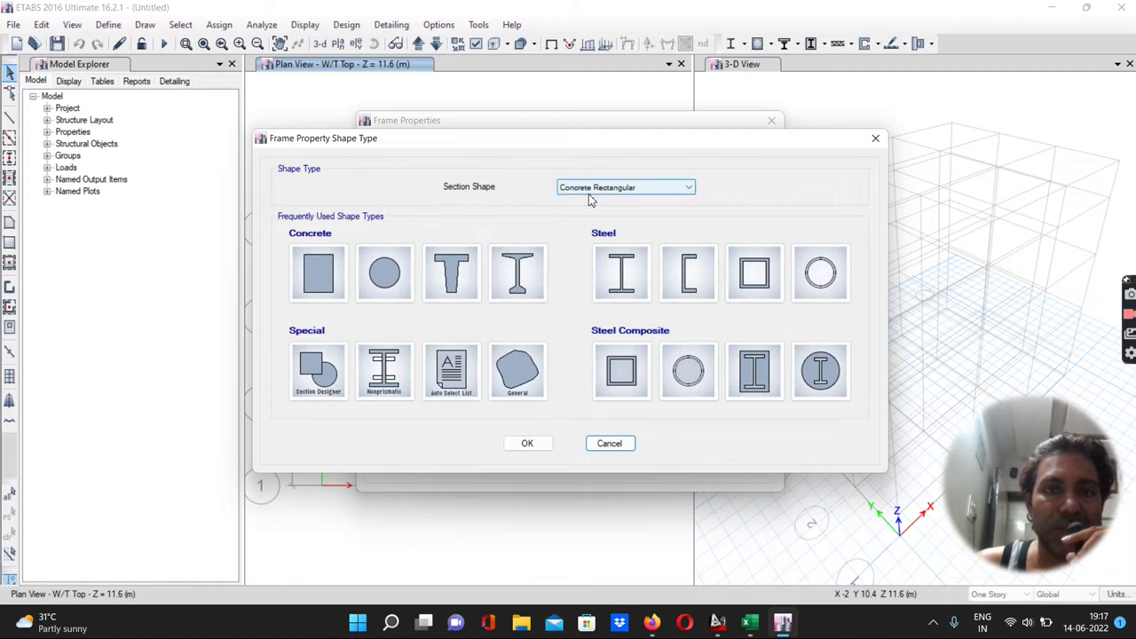
click(312, 279)
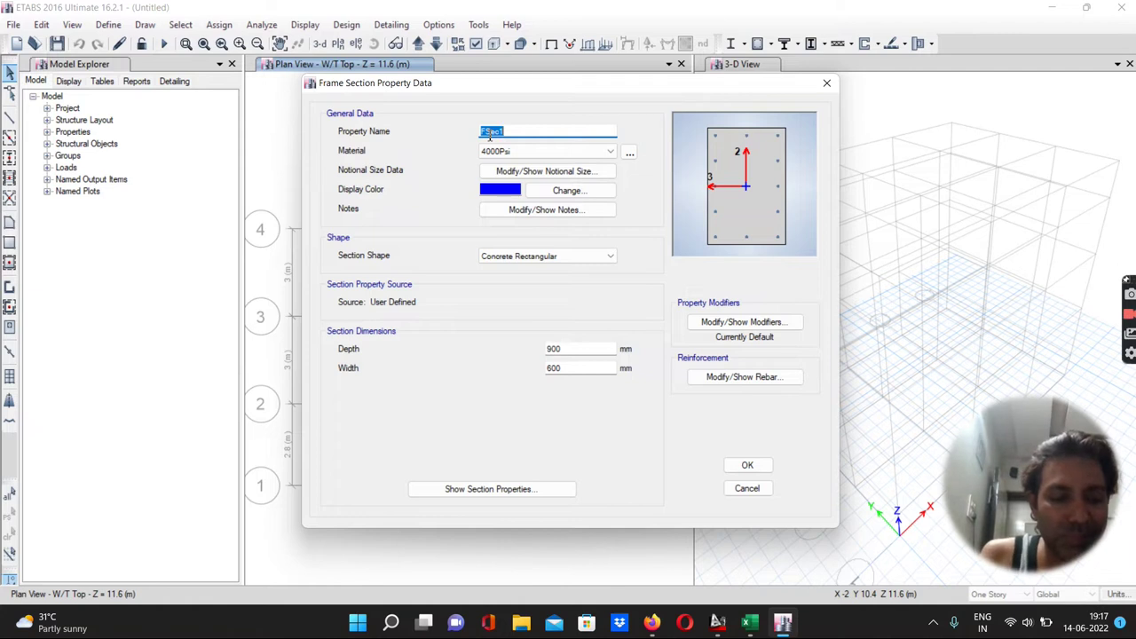
text(B 230 x 350 mm)
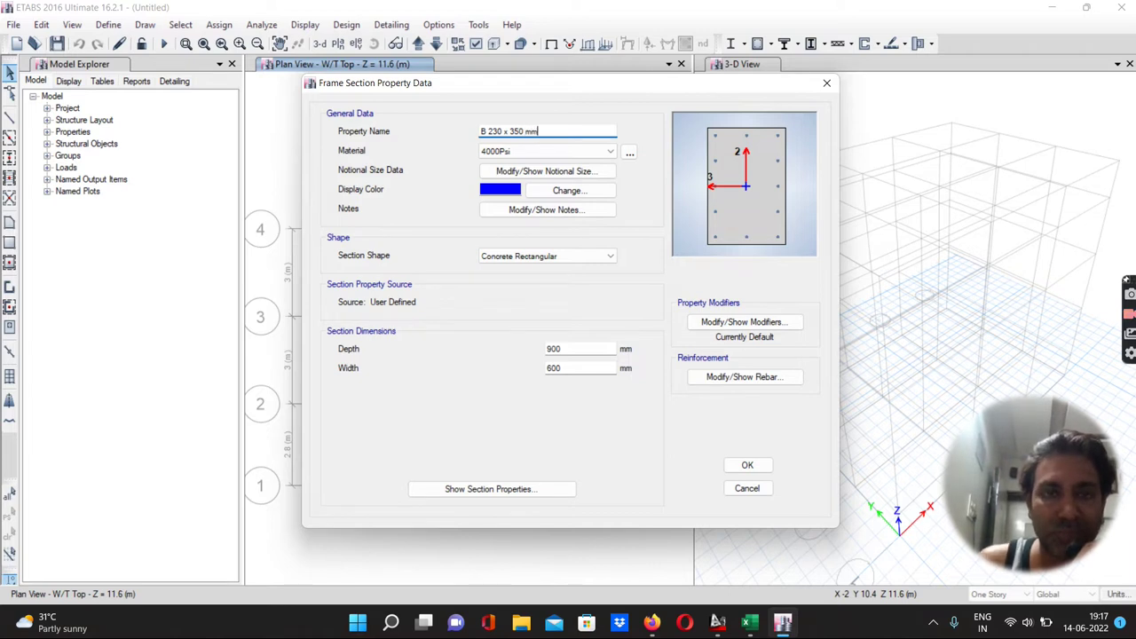
click(513, 151)
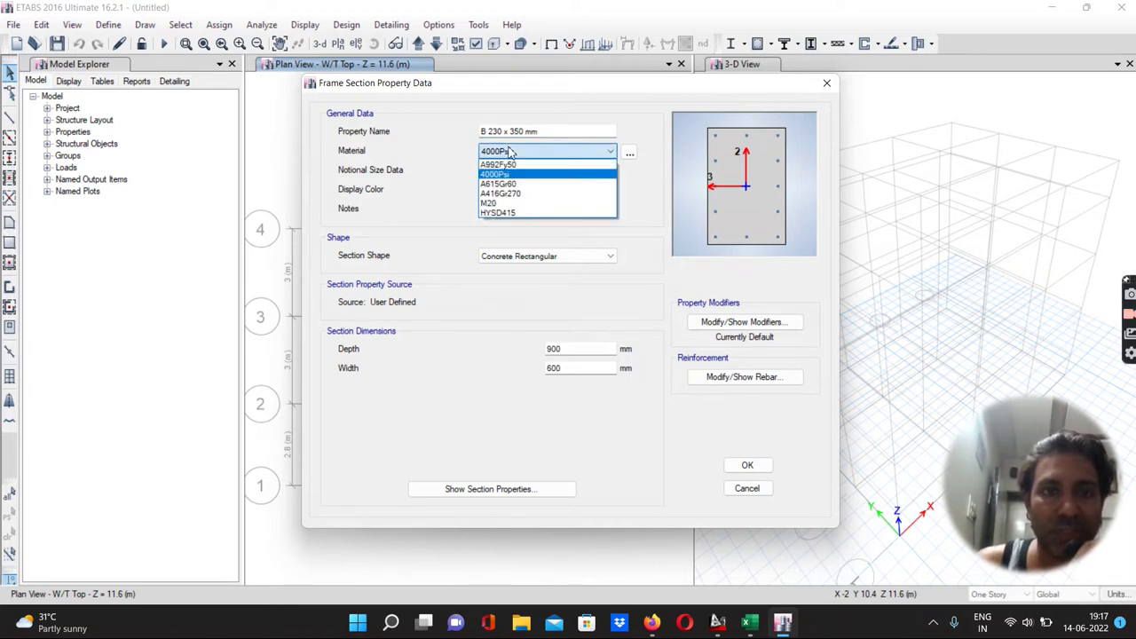
click(501, 203)
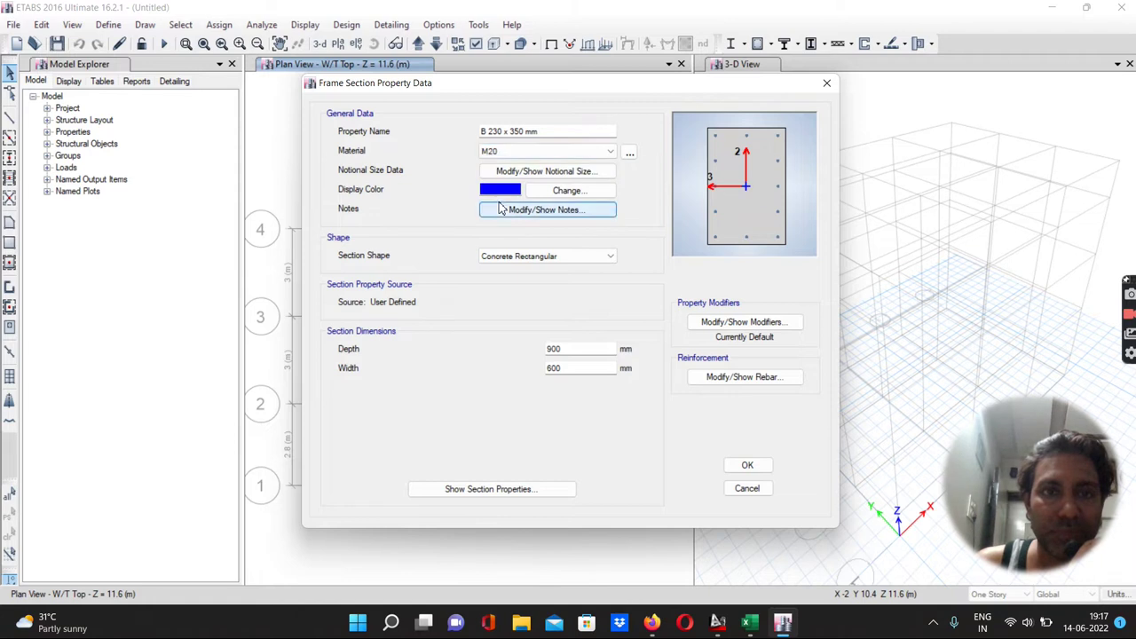
double_click(566, 349)
text(350)
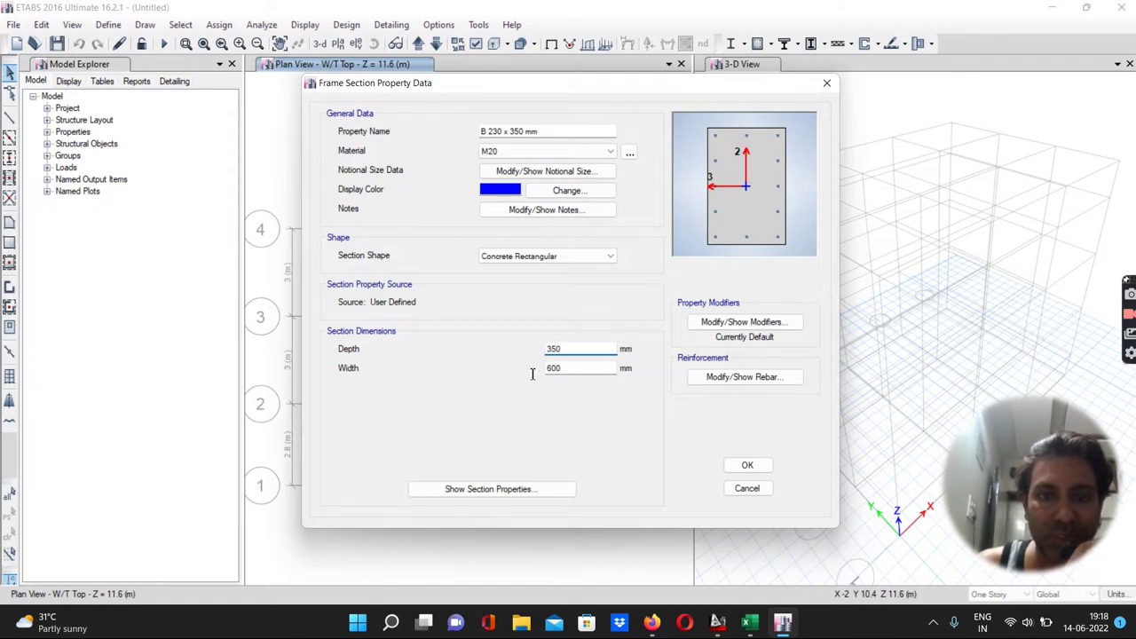
key(Tab)
text(230)
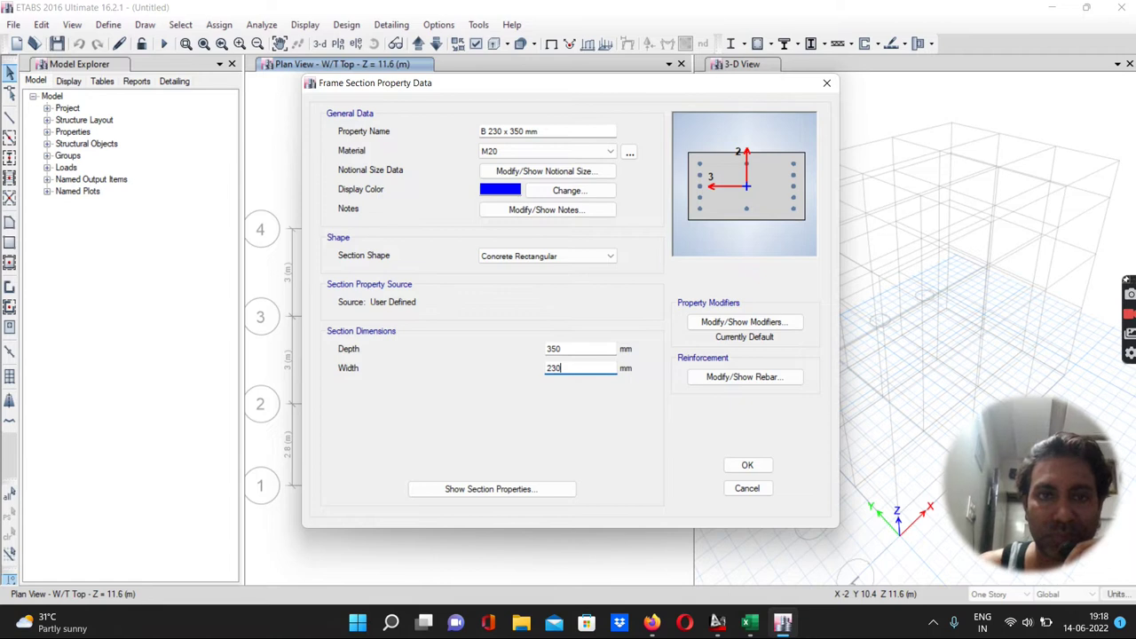
Step: Set the beam section's reinforcement to M3 Design Only (Beam), with HYSD415 for both longitudinal and confinement bars
click(709, 378)
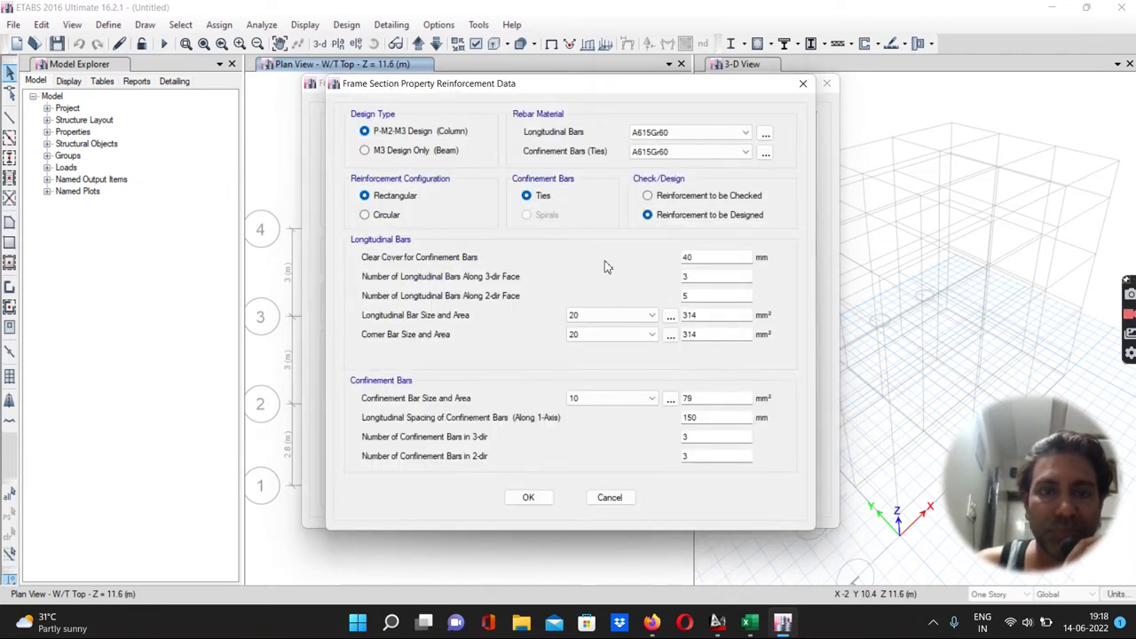
click(366, 150)
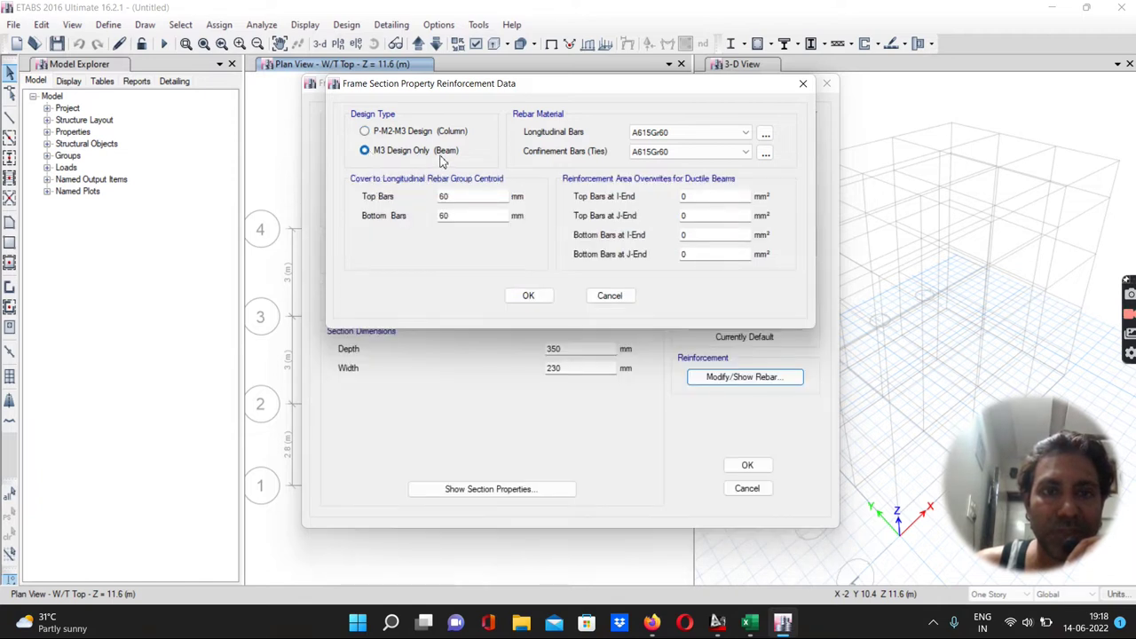
click(654, 135)
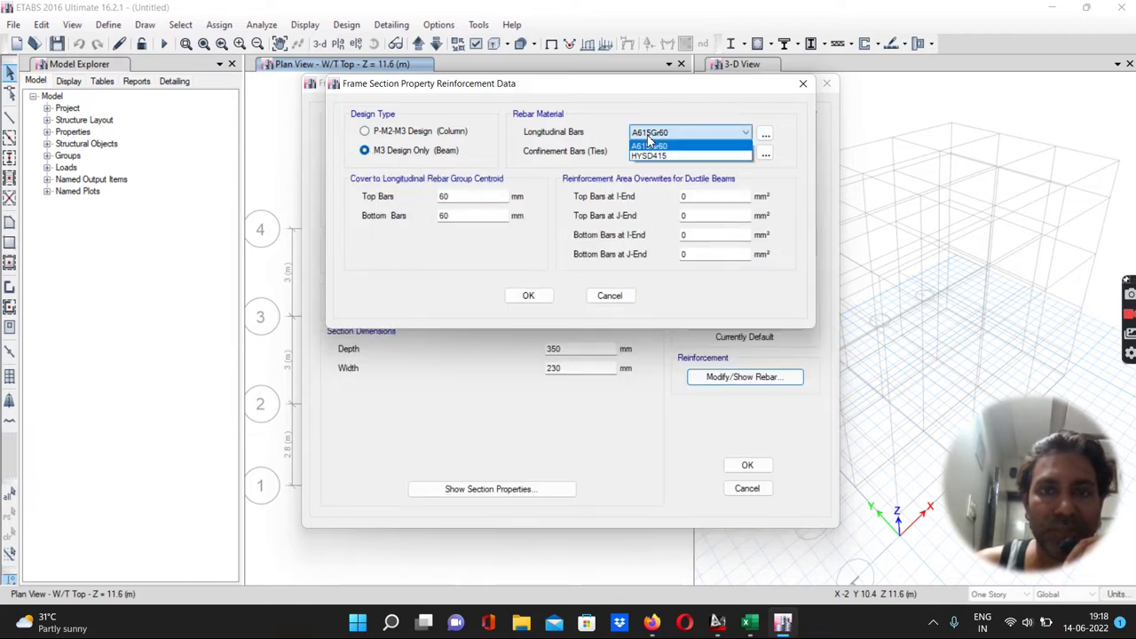
click(656, 158)
click(643, 156)
click(648, 174)
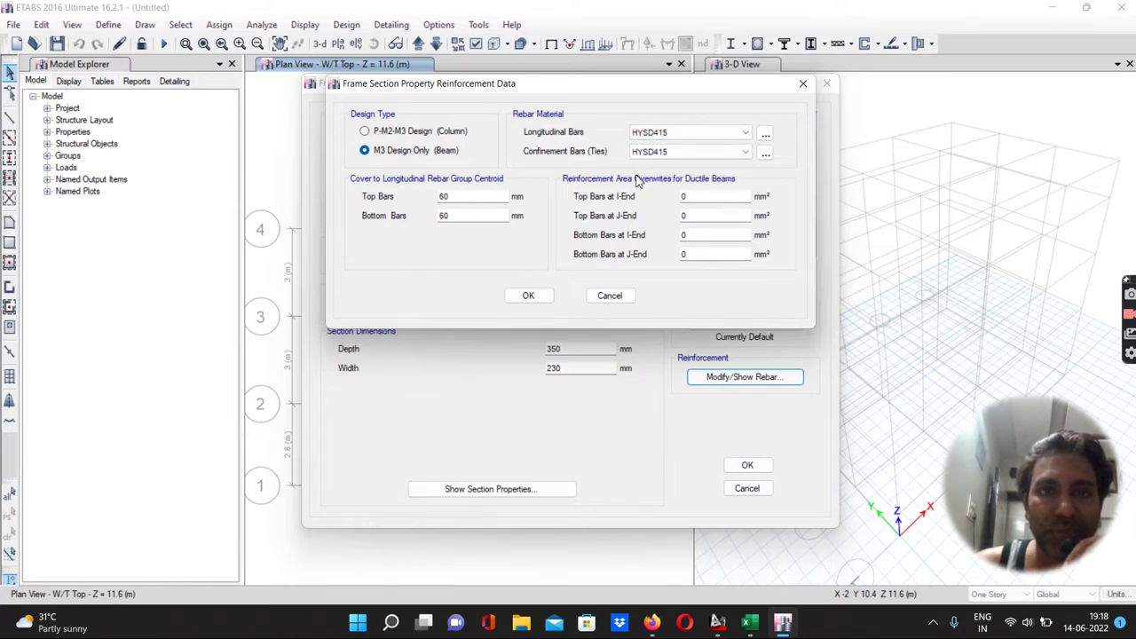
Step: Set the beam's top and bottom rebar cover to 30 mm and save the section definition
double_click(460, 196)
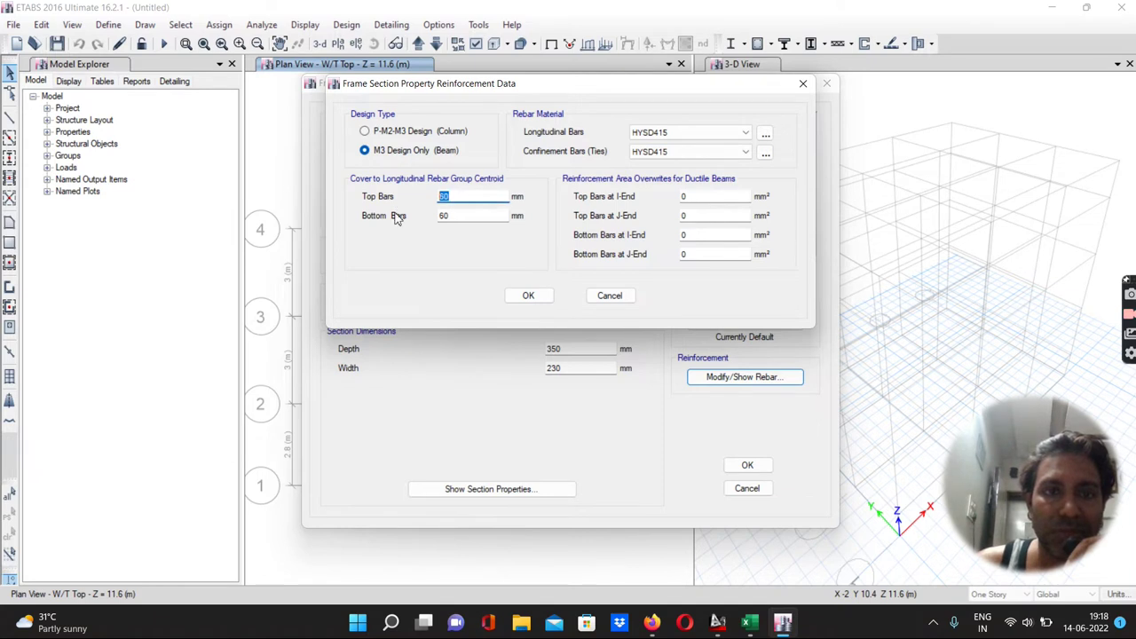
text(30)
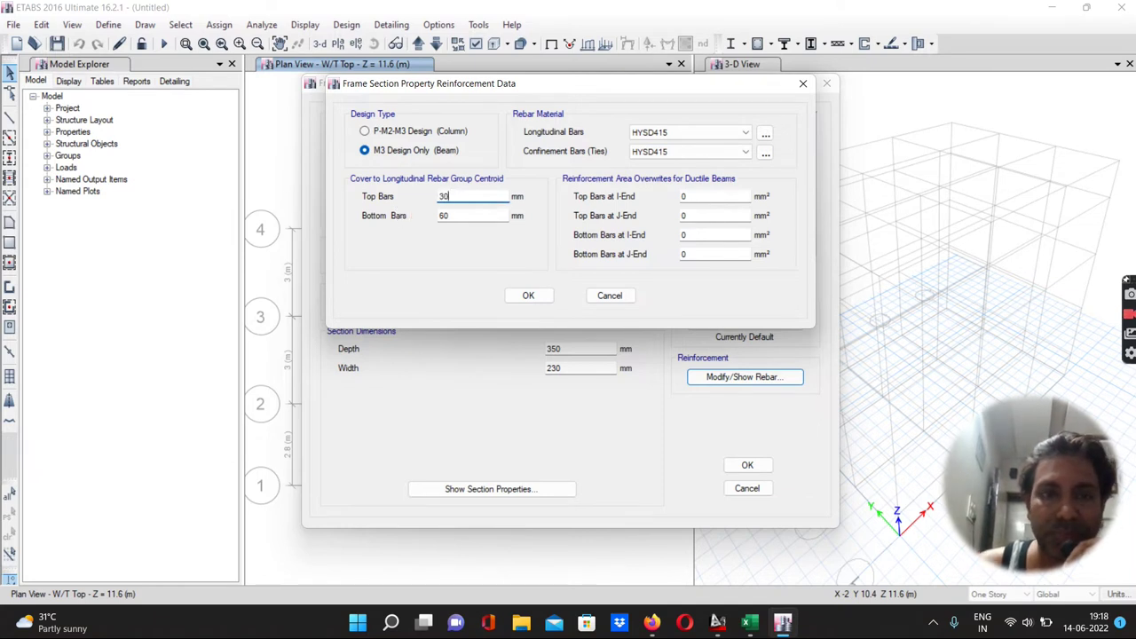
double_click(453, 215)
text(3)
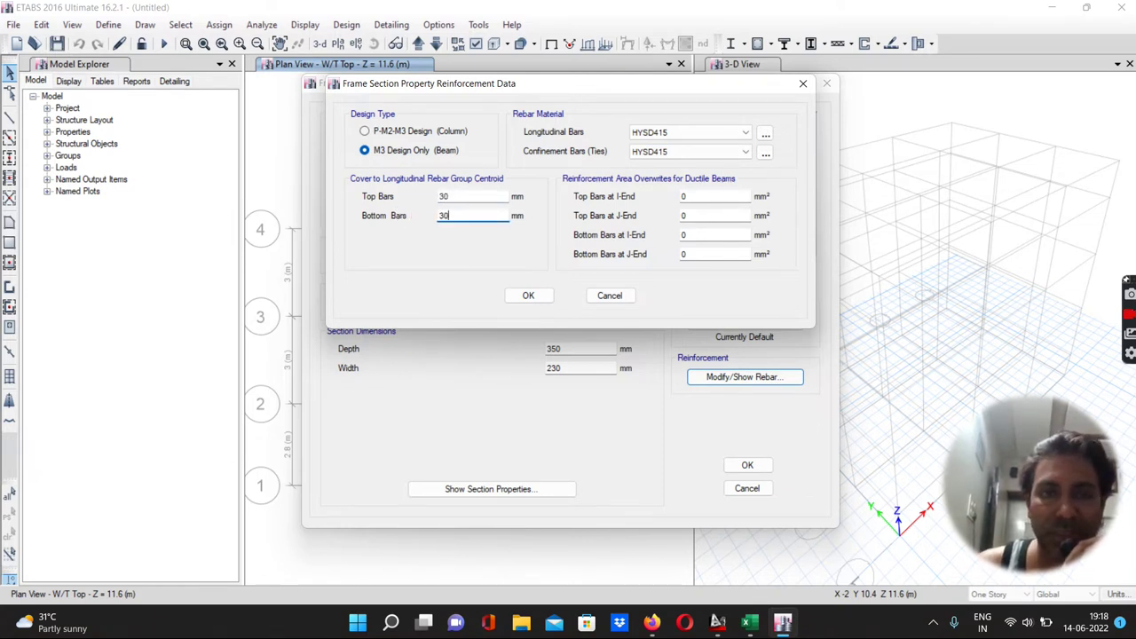
click(526, 296)
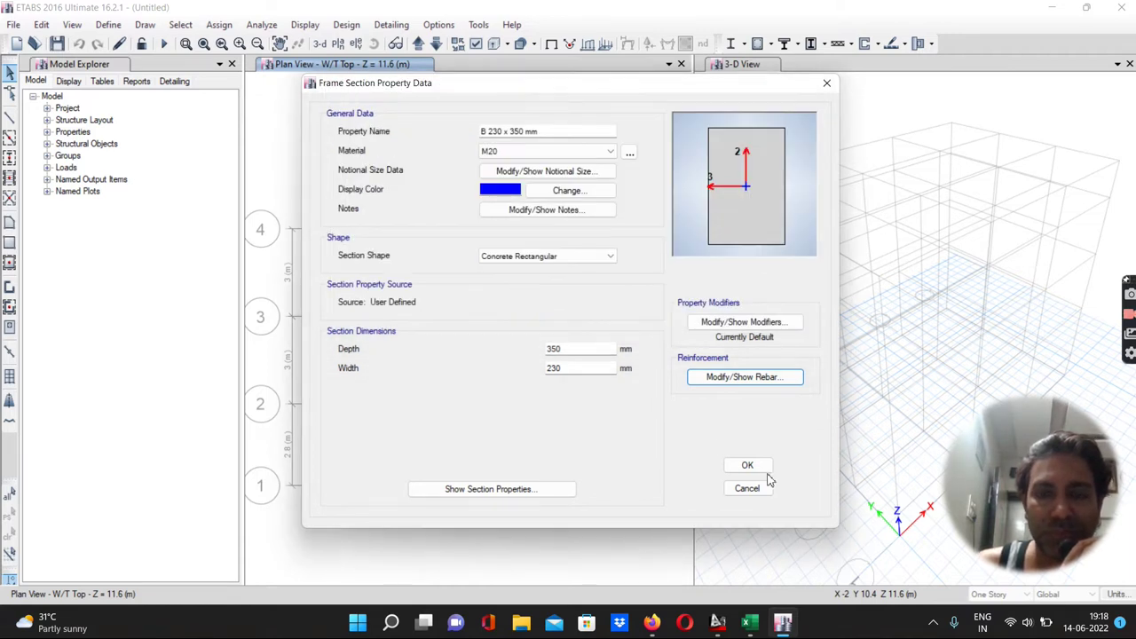
click(748, 467)
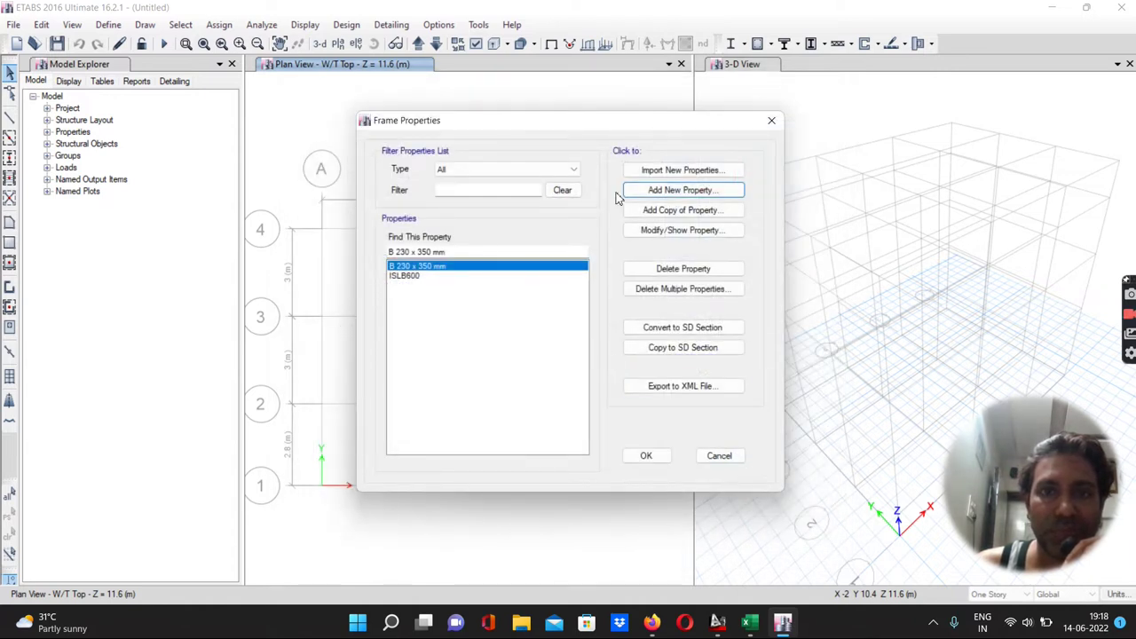
Step: Add a concrete rectangular frame section named C 230 x 350 mm with material M20, depth 350 mm and width 230 mm
click(665, 191)
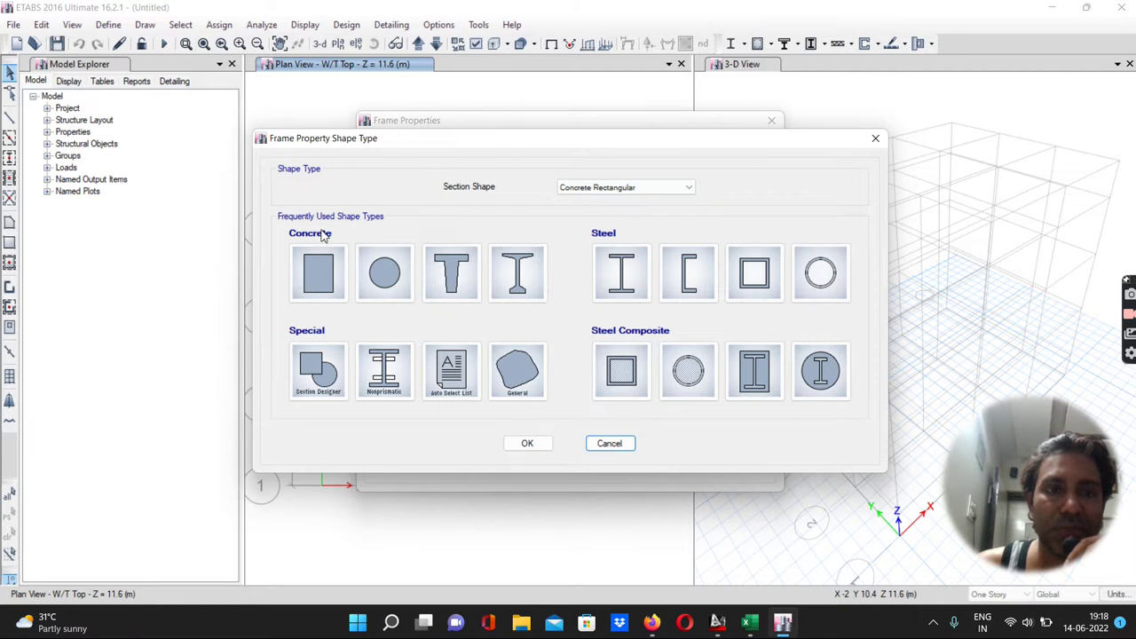
click(321, 272)
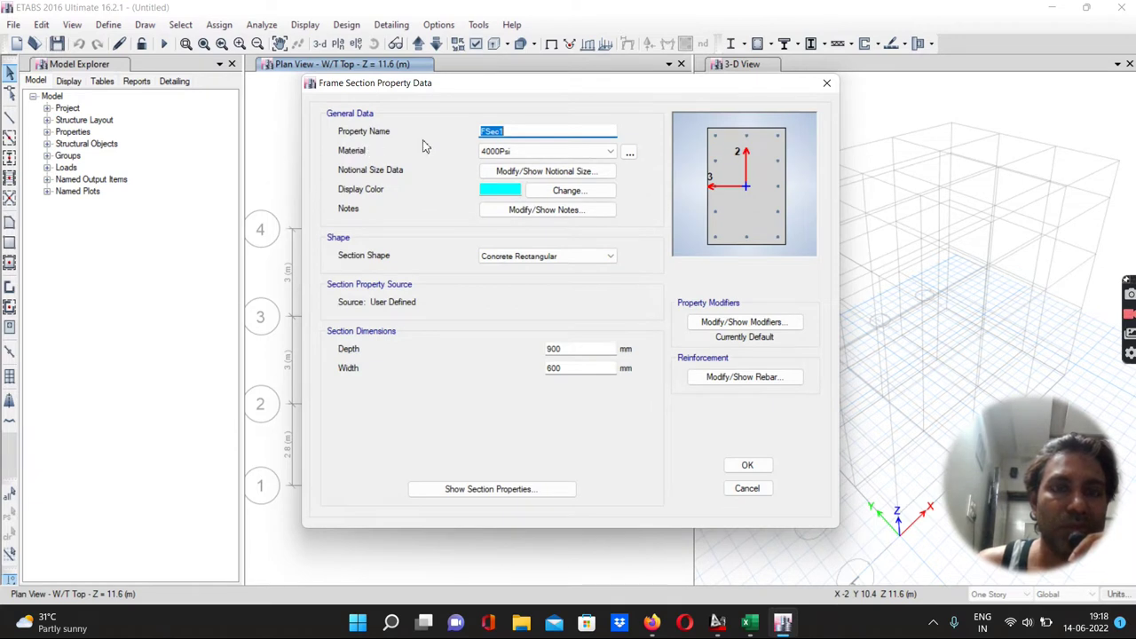
text(C 230 x 350 mm)
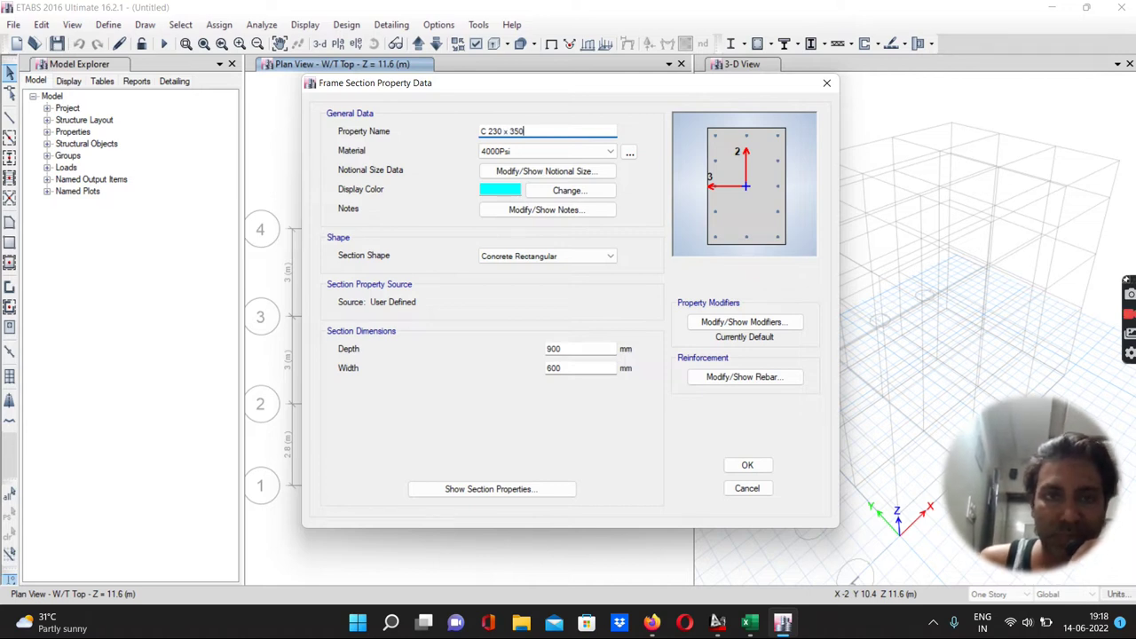
click(511, 158)
click(513, 153)
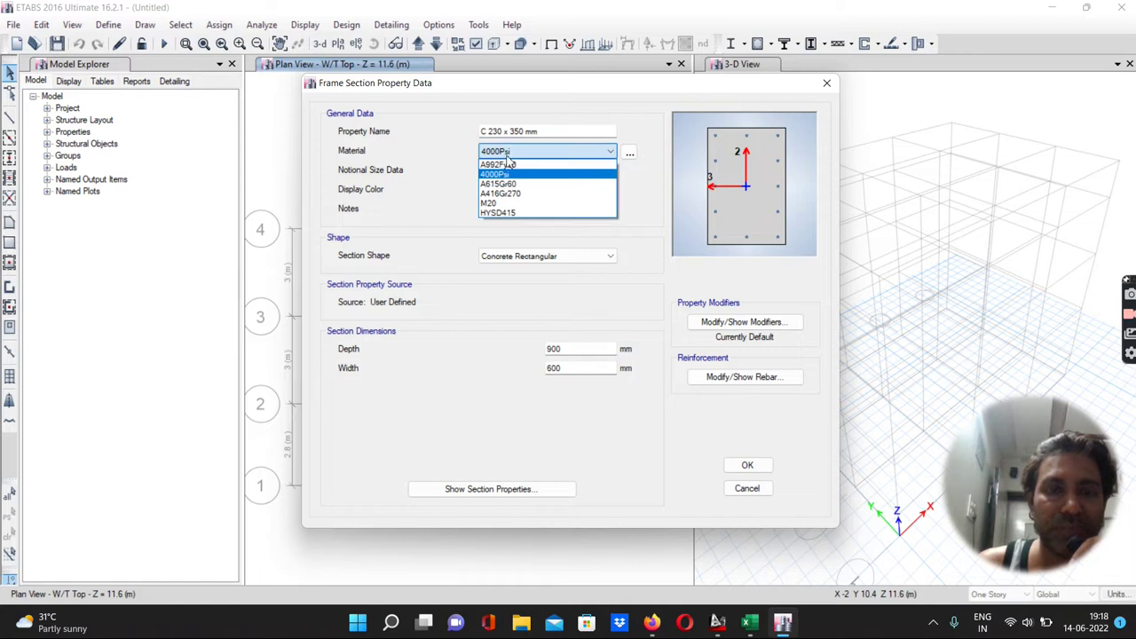
click(493, 203)
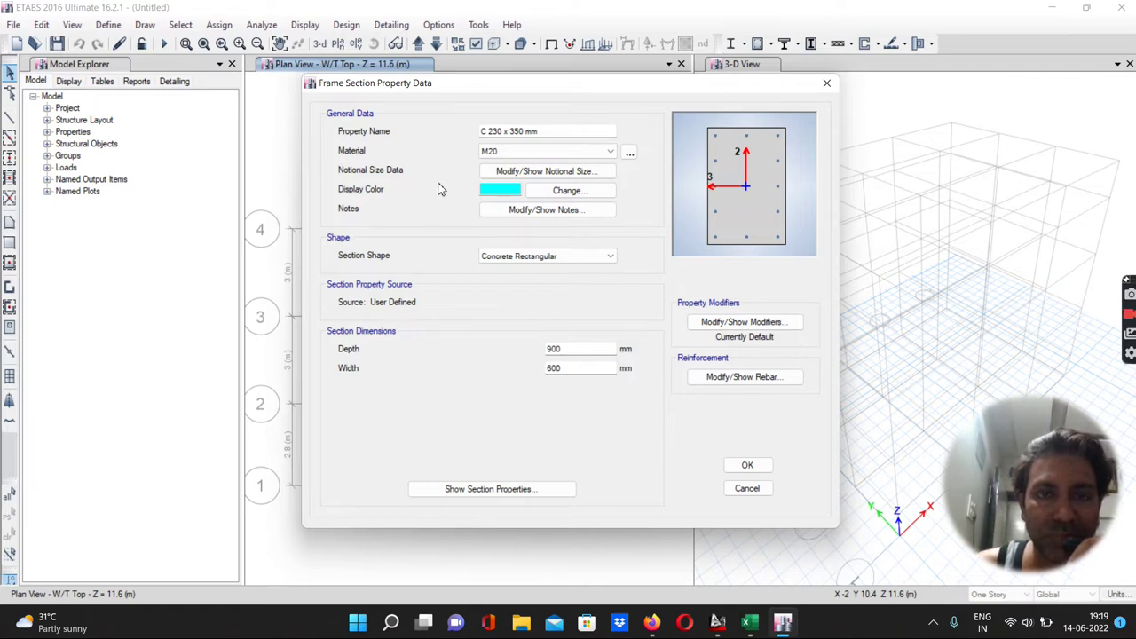
double_click(570, 349)
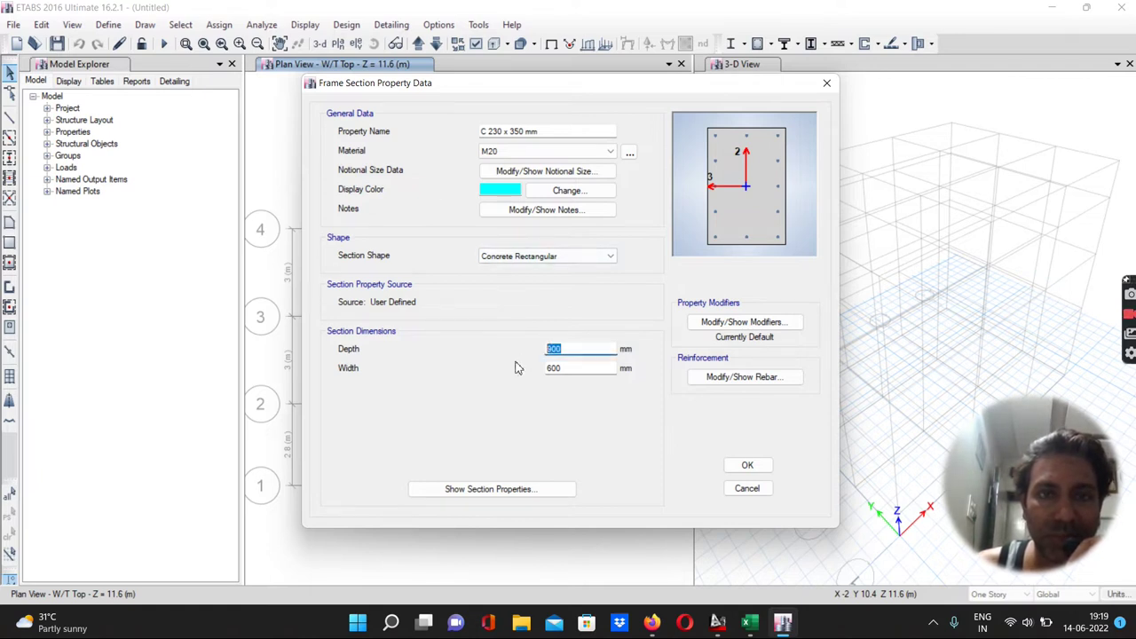
text(35)
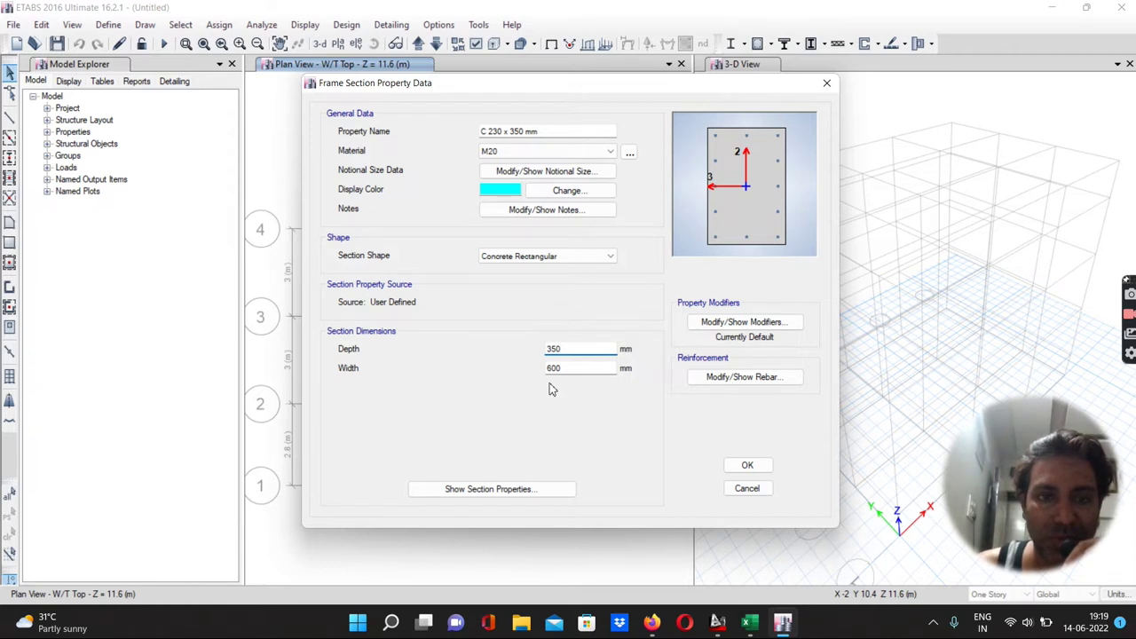
text(0)
key(Tab)
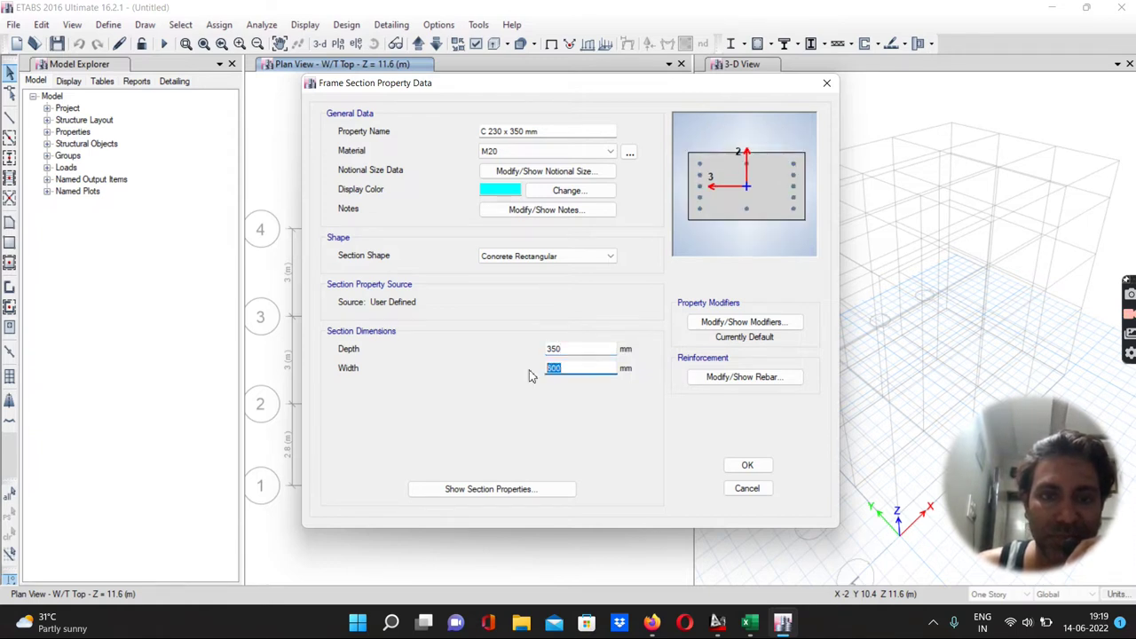
text(230)
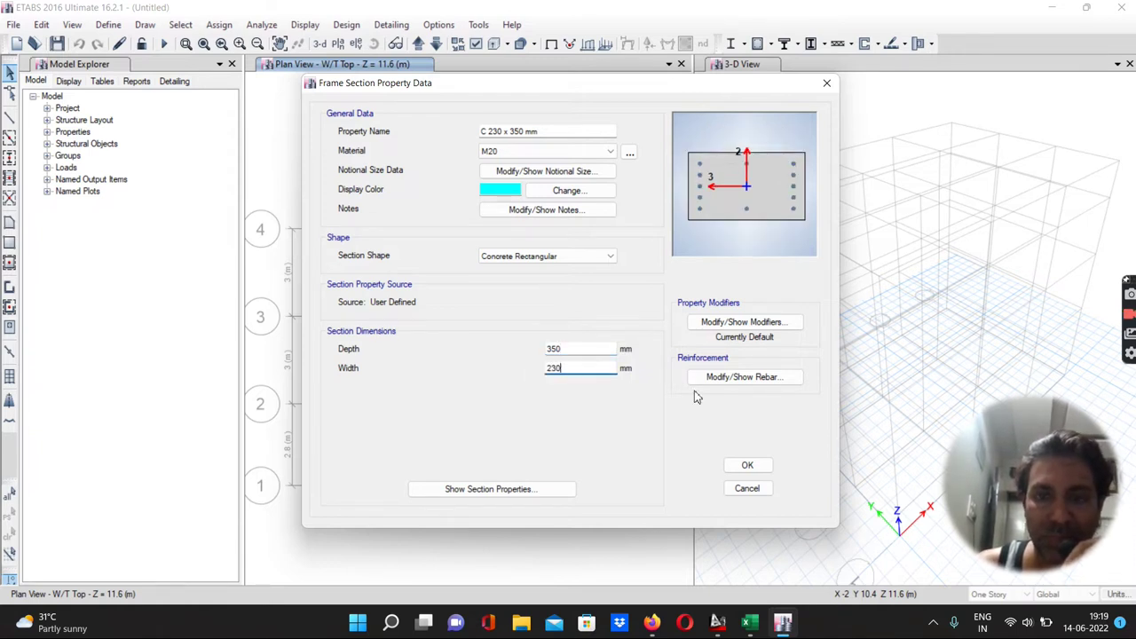
Step: Assign HYSD415 as the rebar material for the column section's longitudinal bars and confinement ties
click(744, 377)
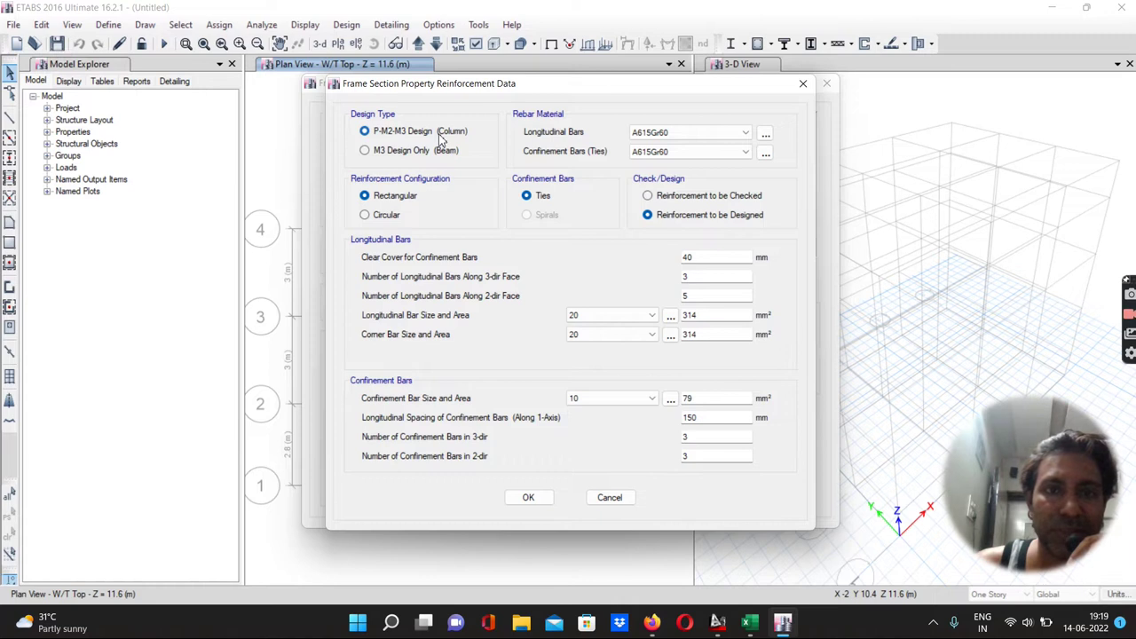
click(652, 135)
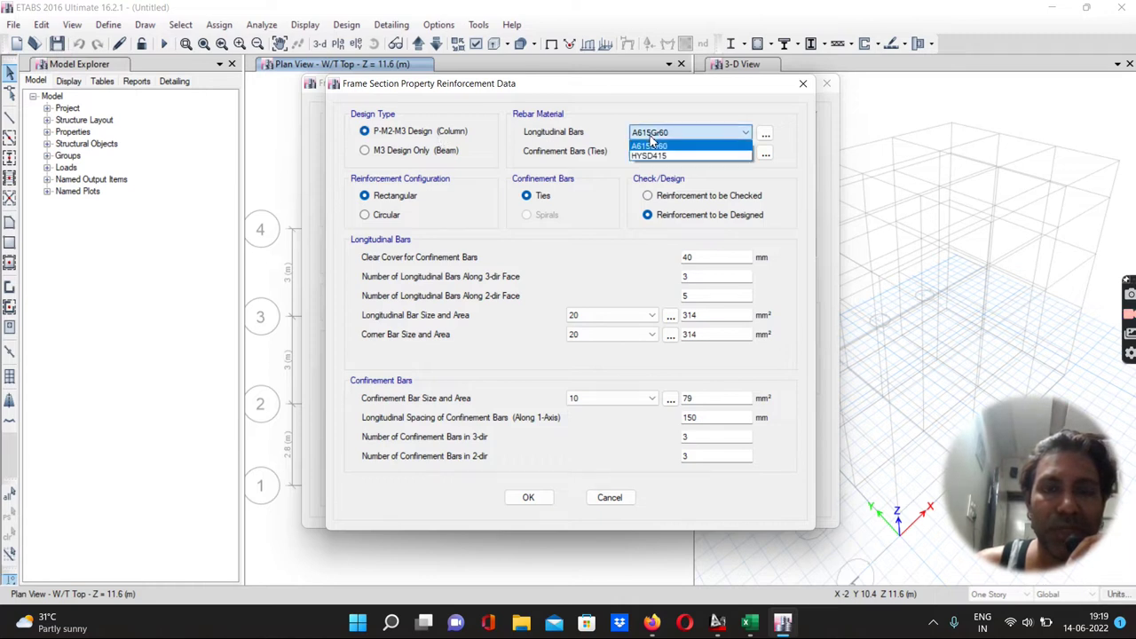
click(649, 156)
click(654, 152)
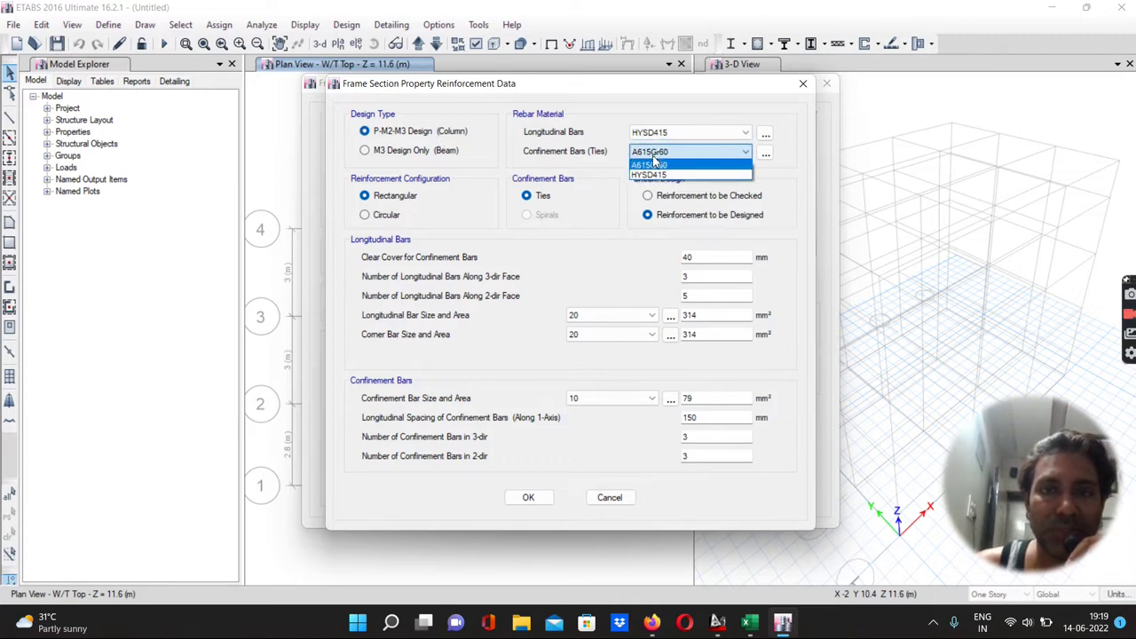
click(649, 175)
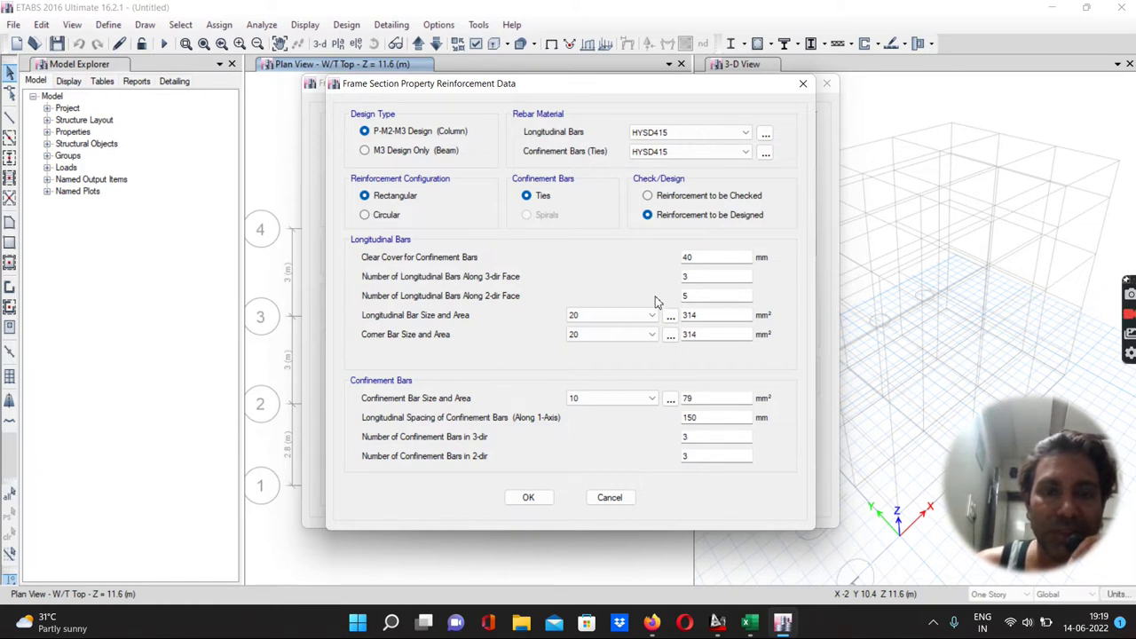
Step: Set the column reinforcement to 3 longitudinal bars along the 2-dir face, size 12 longitudinal and corner bars, and size 8 confinement bars
double_click(687, 297)
text(3)
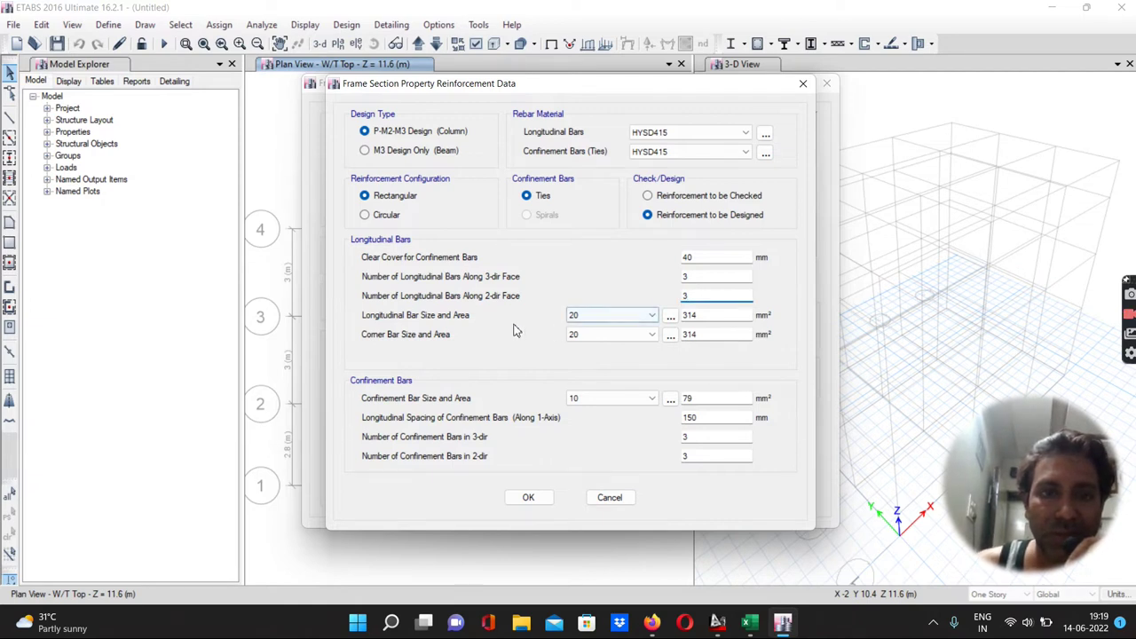
click(573, 321)
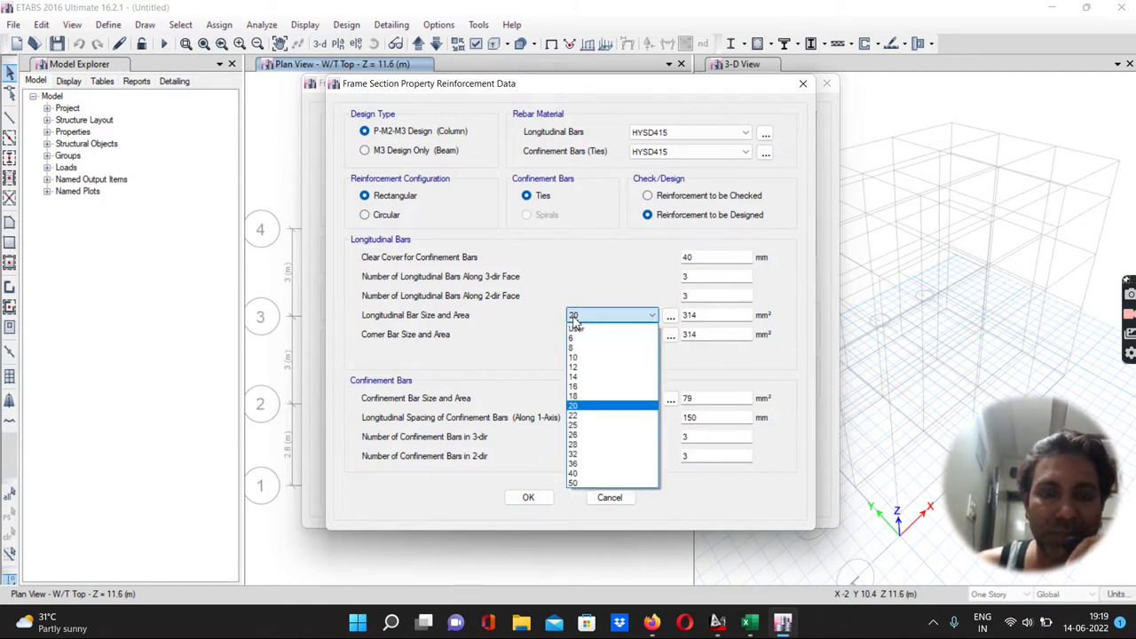
click(575, 366)
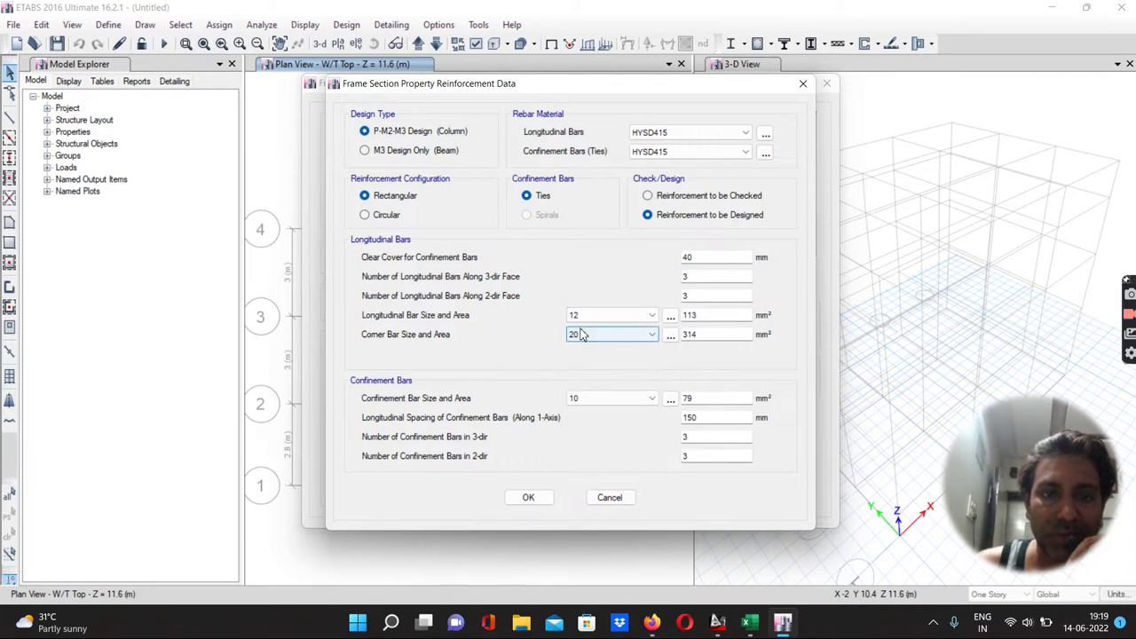
click(576, 336)
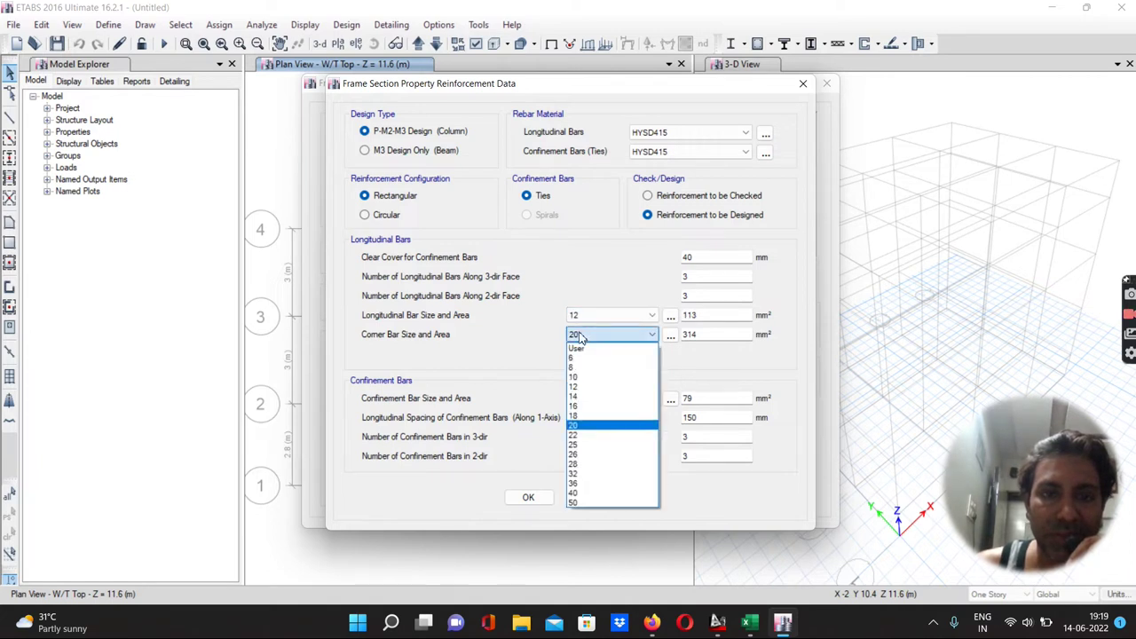
click(572, 386)
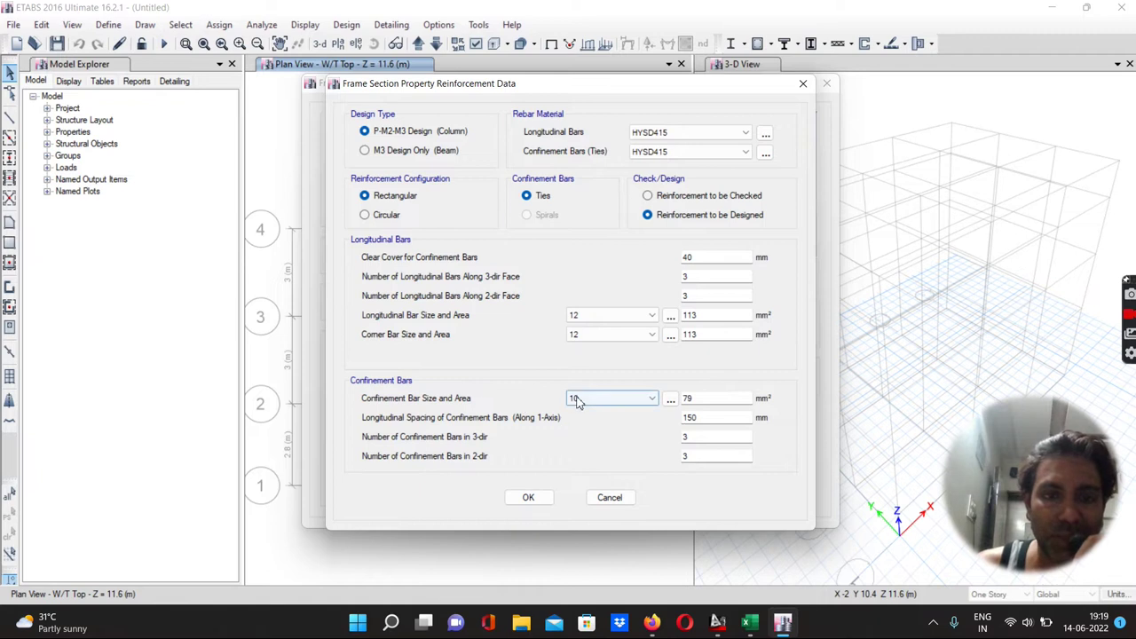
click(575, 399)
click(573, 430)
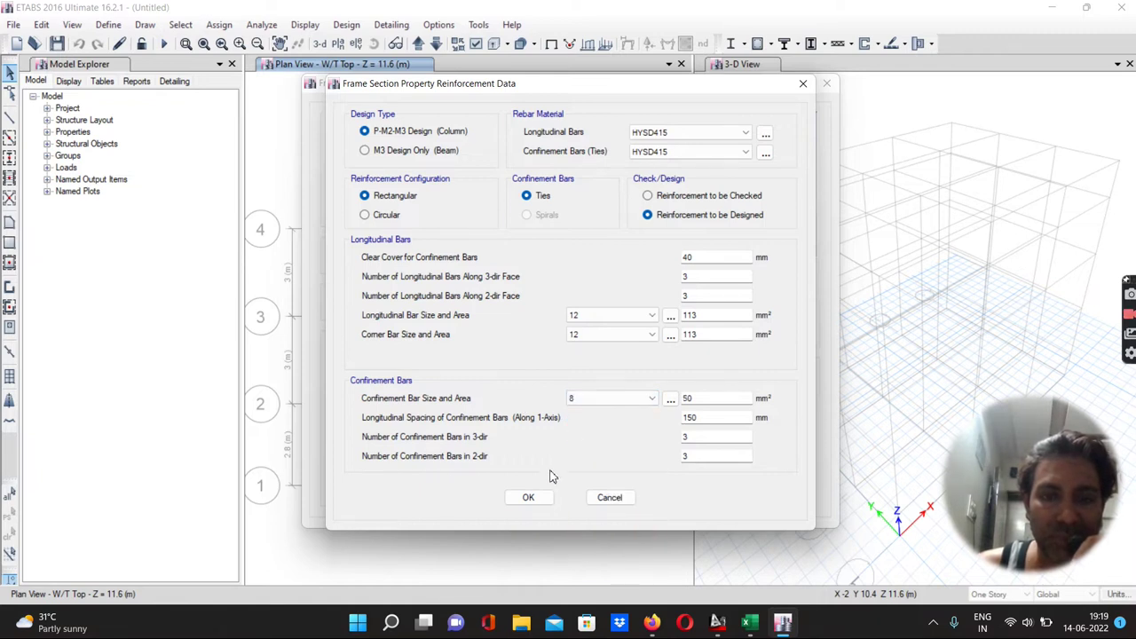
Step: Save the column's reinforcement and section definition, and delete the ISLB600 frame section property
click(531, 499)
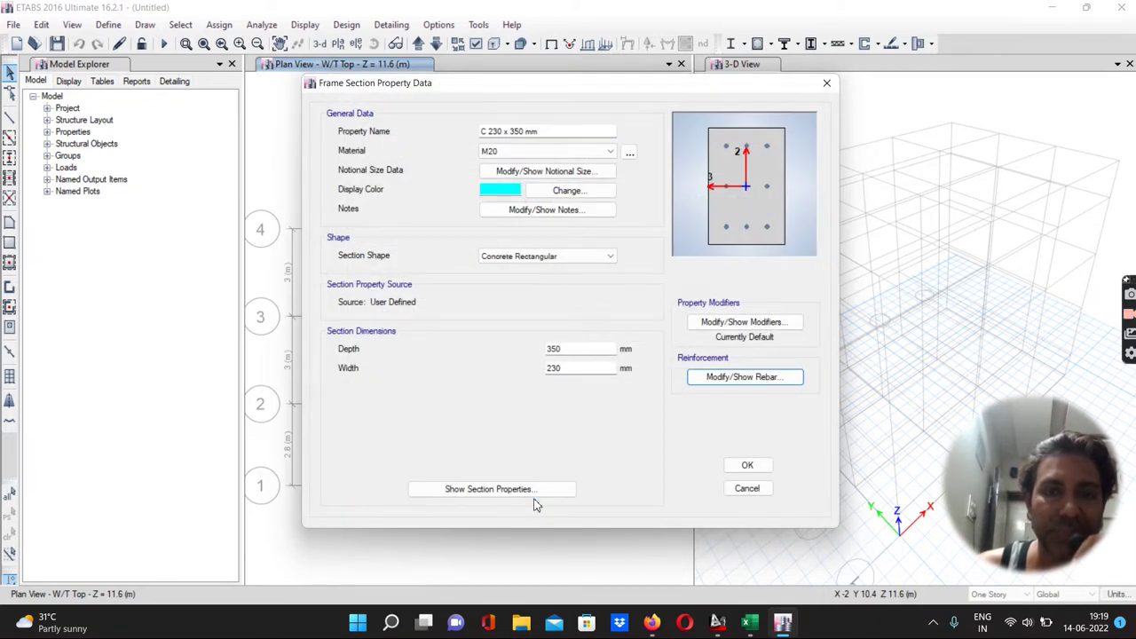
click(748, 467)
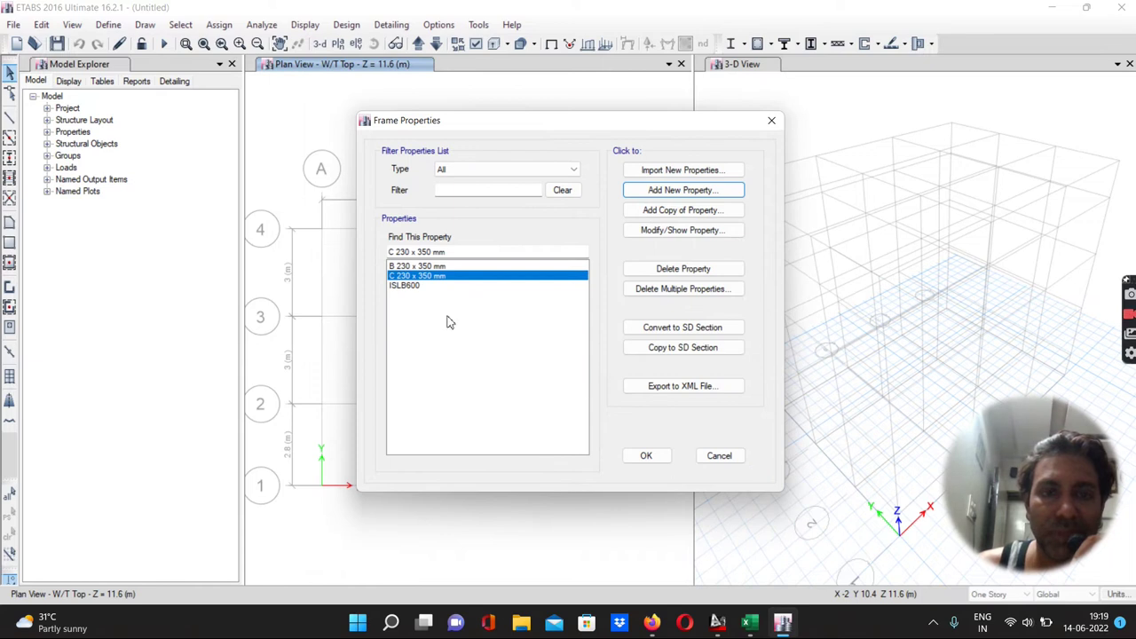
click(401, 285)
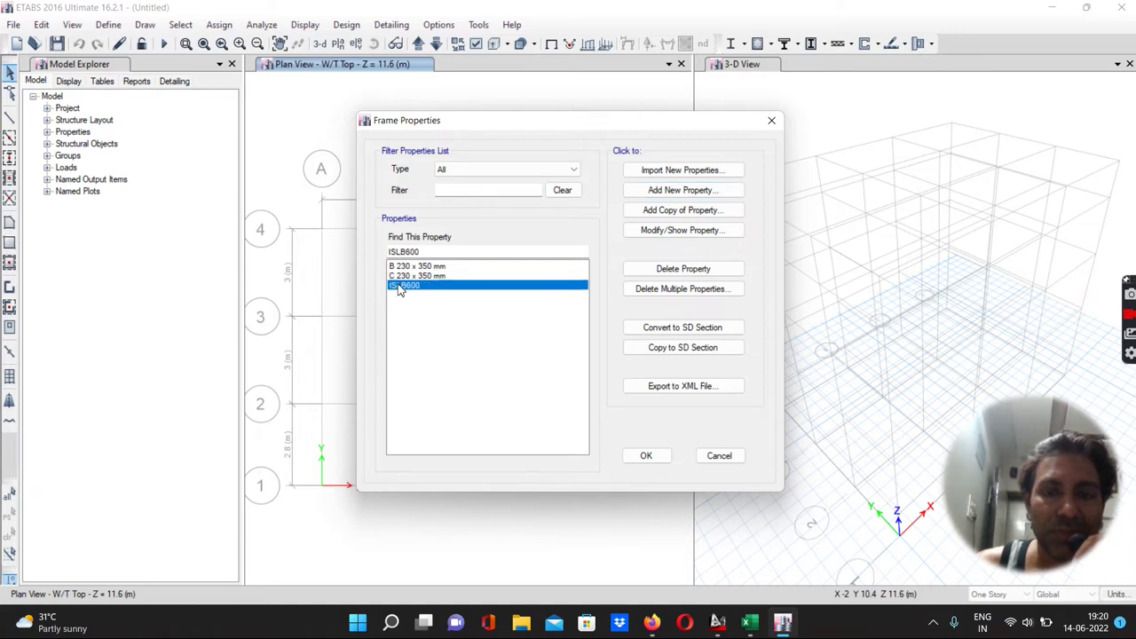
click(666, 269)
click(619, 360)
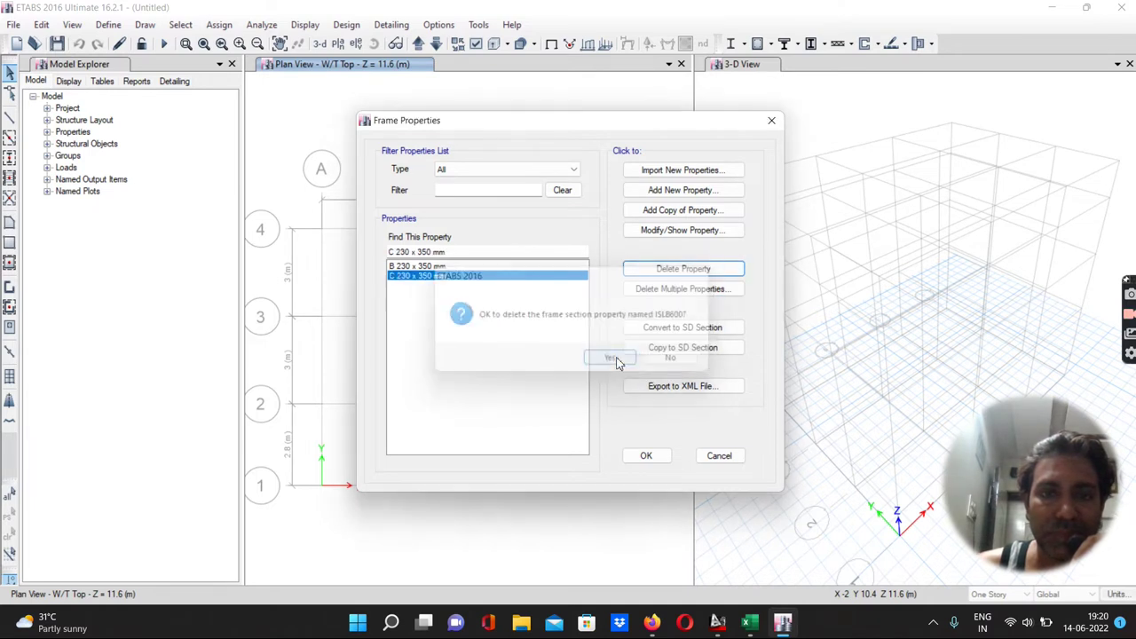
click(659, 458)
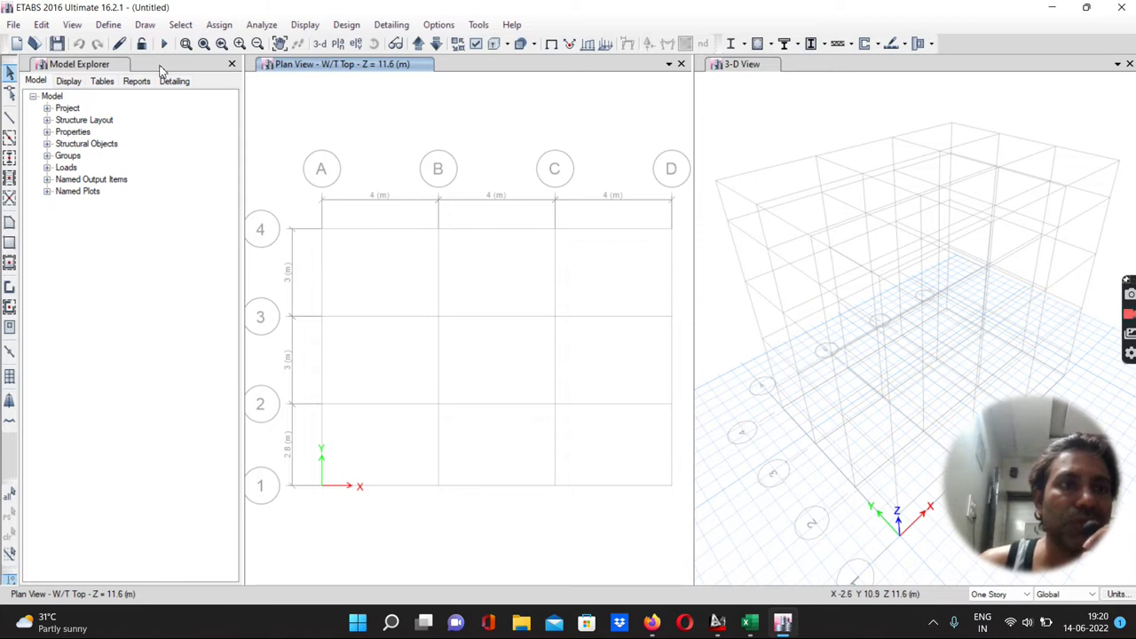
Step: Add a slab section property named S 115 mm with slab material M20
click(109, 26)
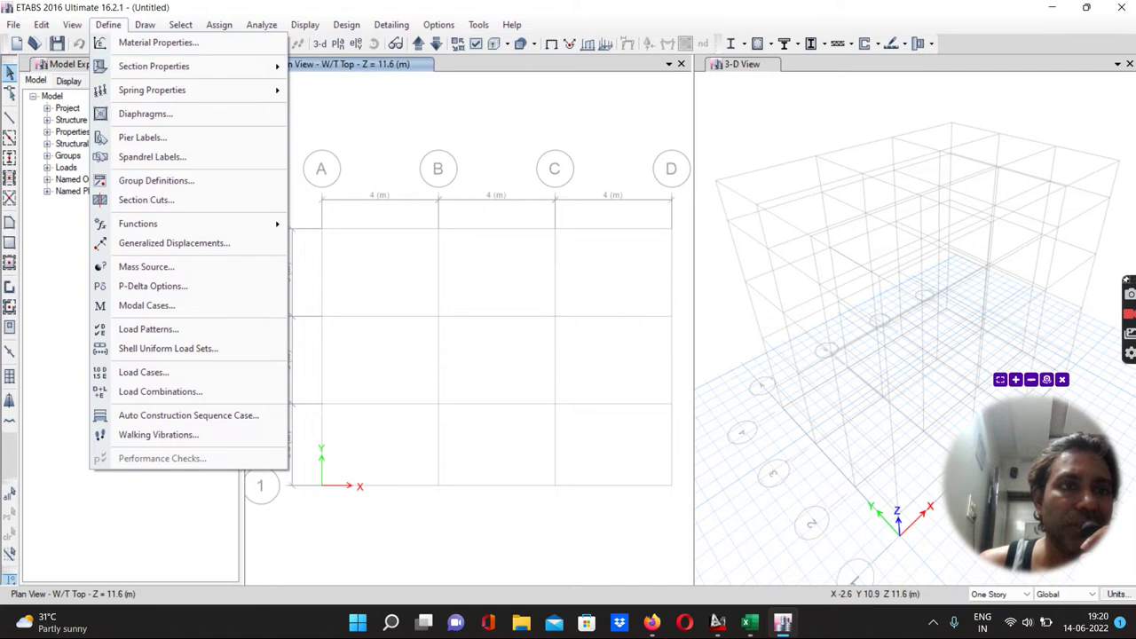
click(499, 81)
click(115, 27)
mouse_move(146, 69)
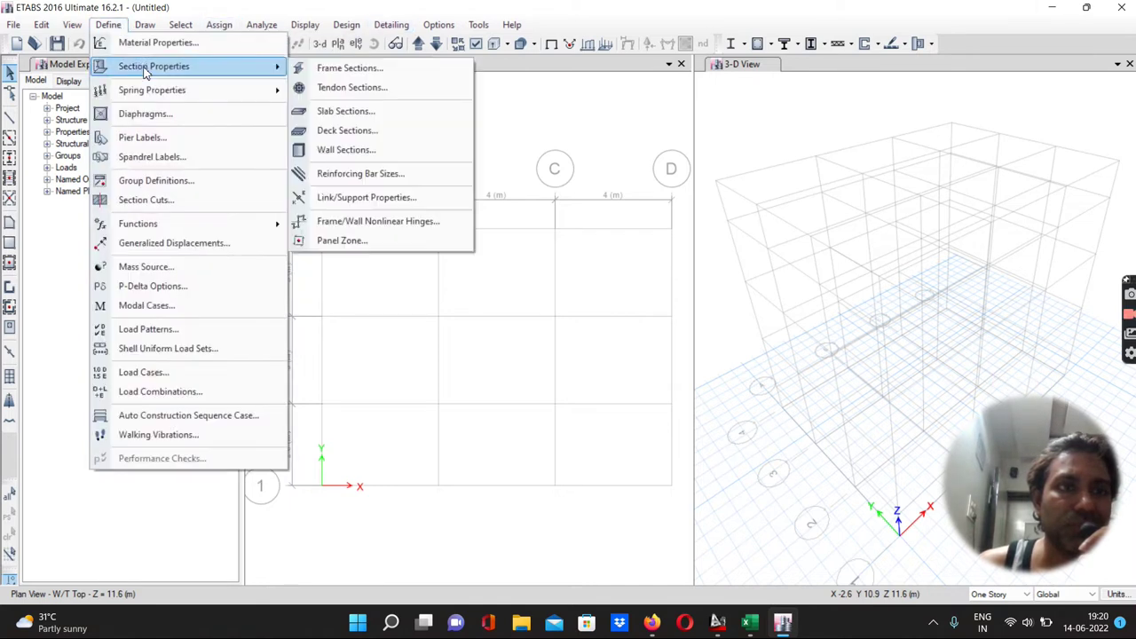
click(330, 112)
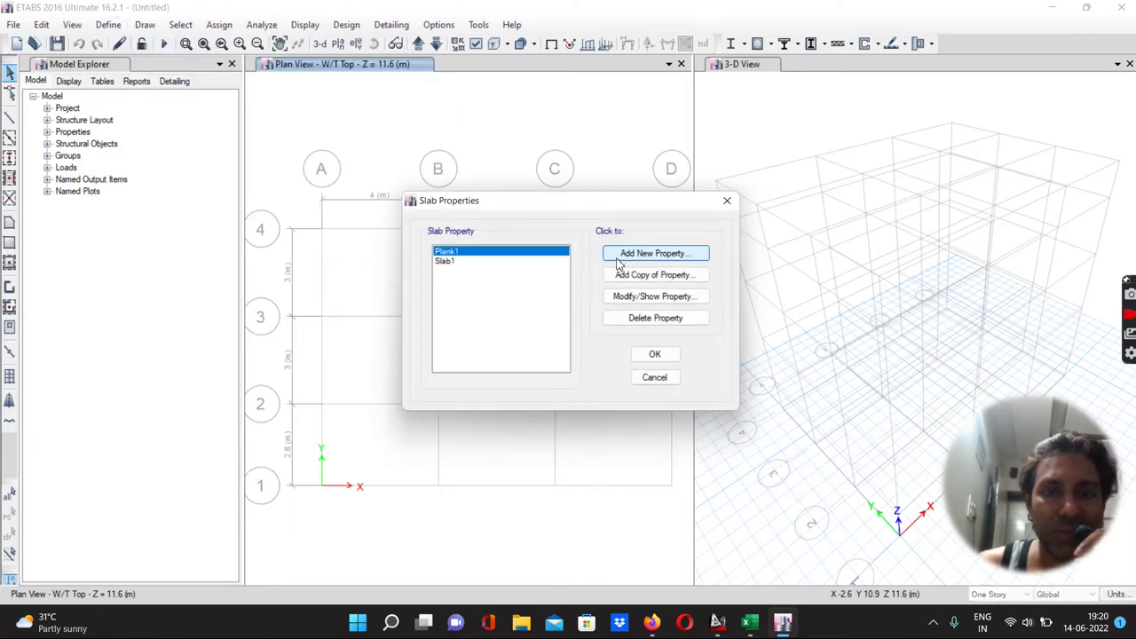
click(627, 255)
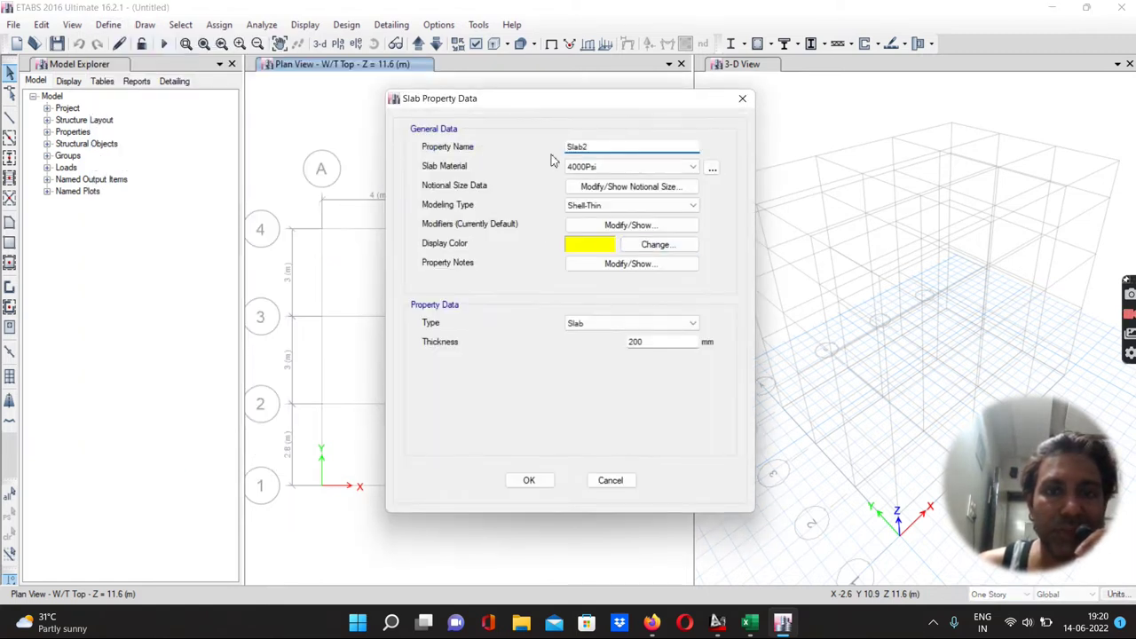
double_click(596, 144)
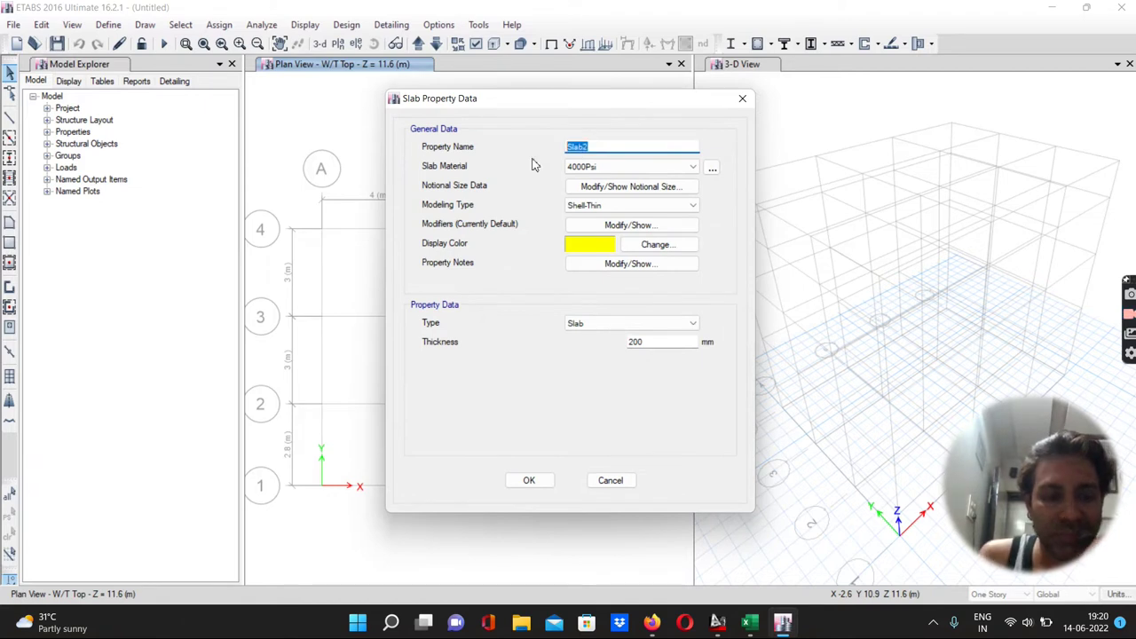
text(S 115 m)
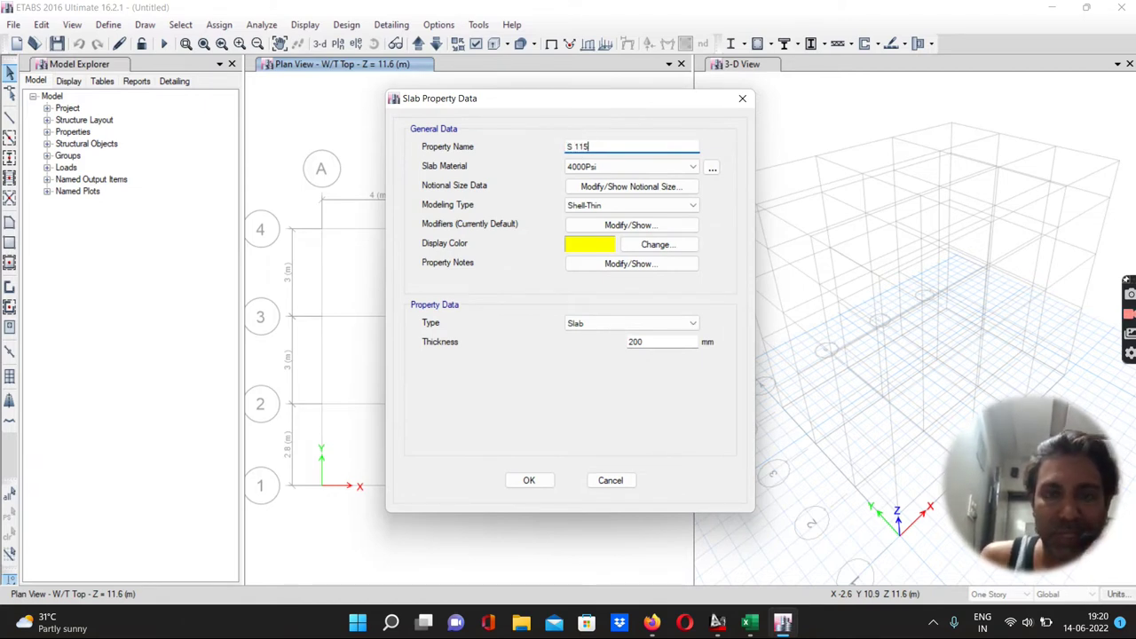
click(572, 166)
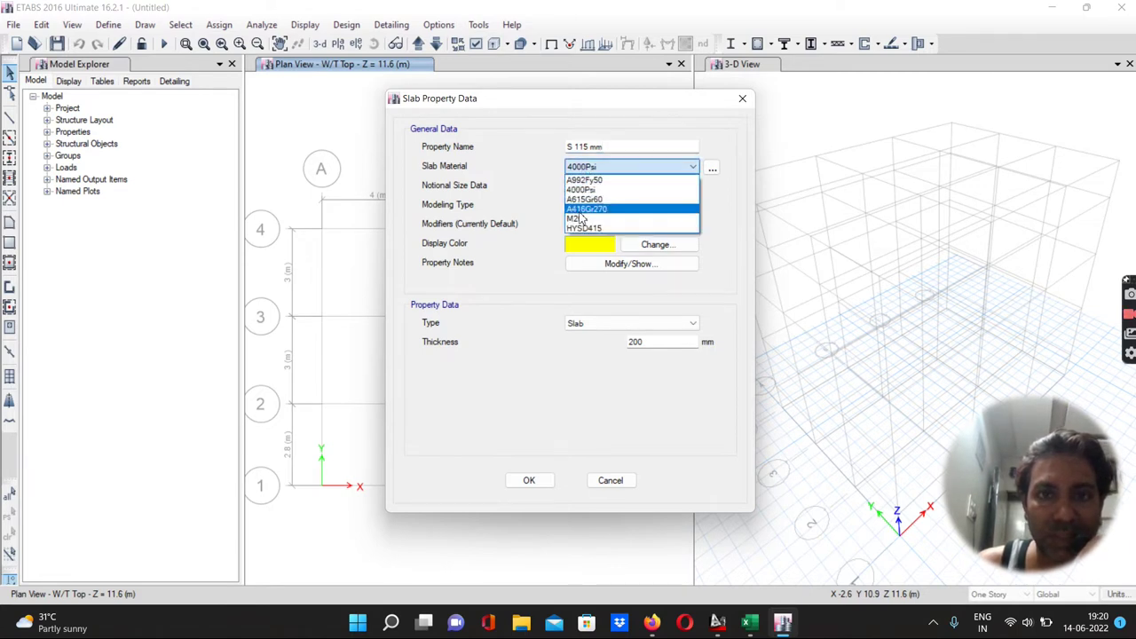
click(578, 218)
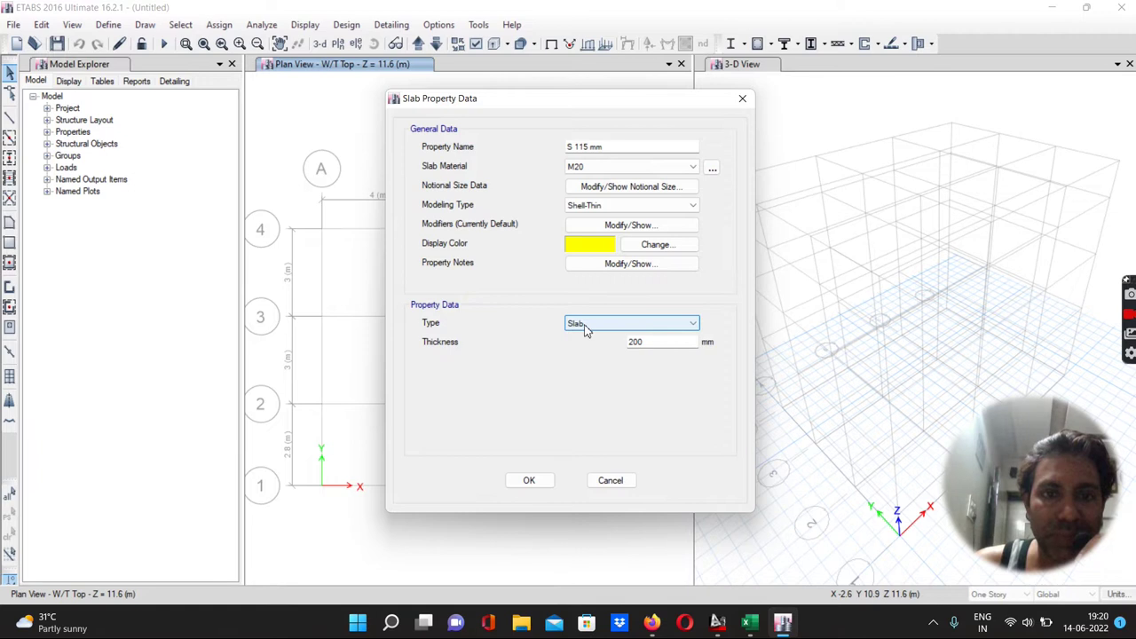
Step: Set the S 115 mm slab's thickness to 115 mm and save the slab property
double_click(639, 343)
text(115)
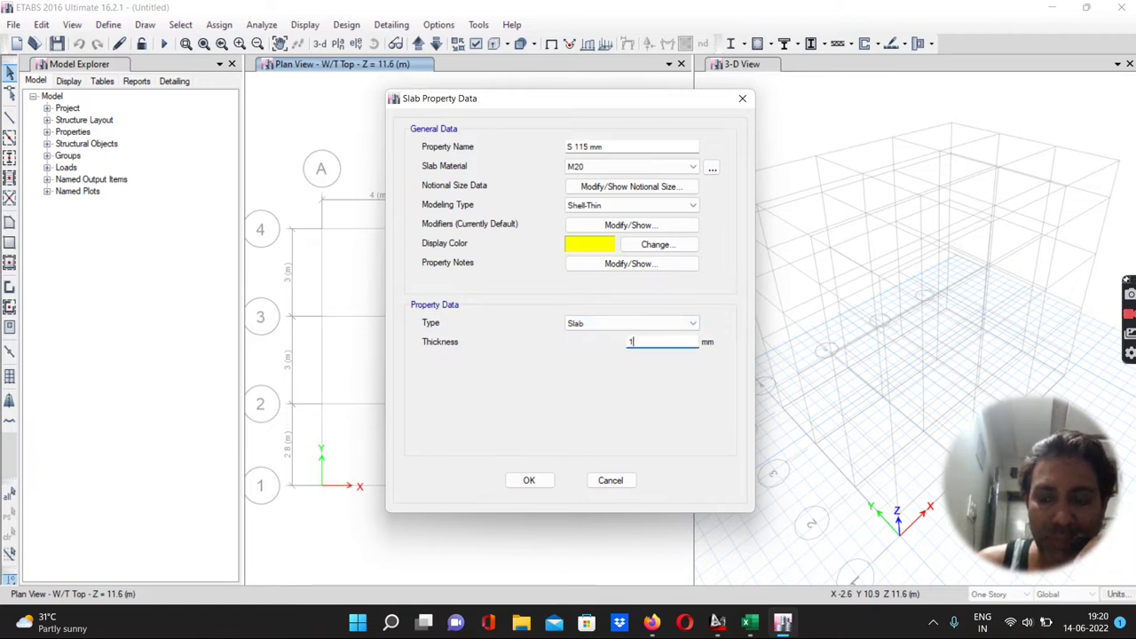
click(529, 482)
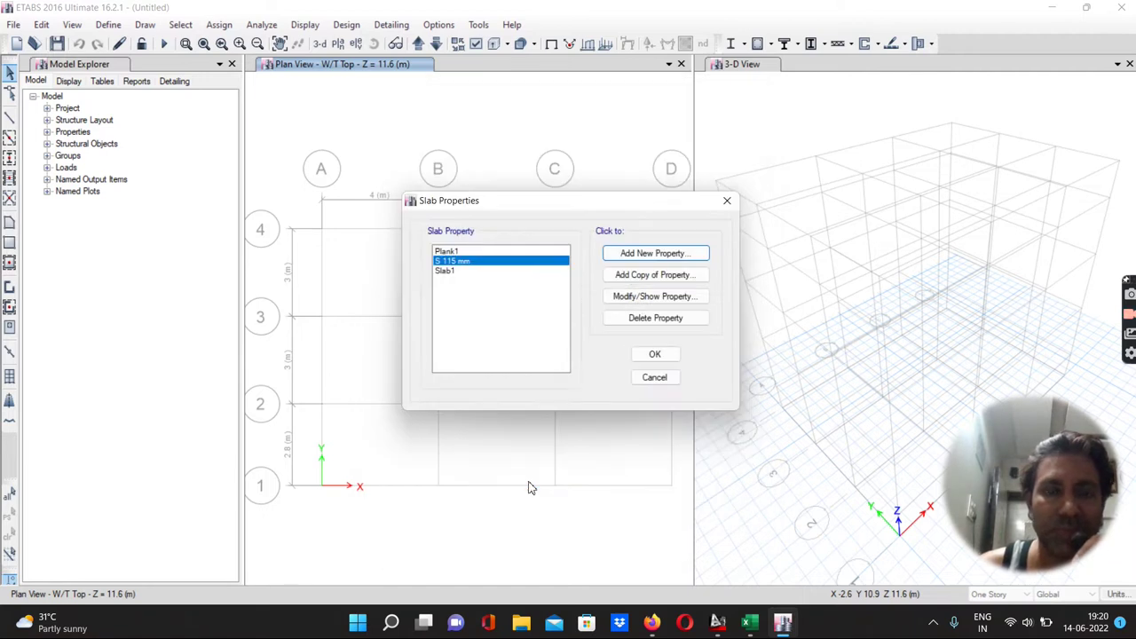
Step: Add another slab property named One way S 115 mm with slab material M20
click(629, 254)
drag(593, 147, 554, 157)
text(One wa)
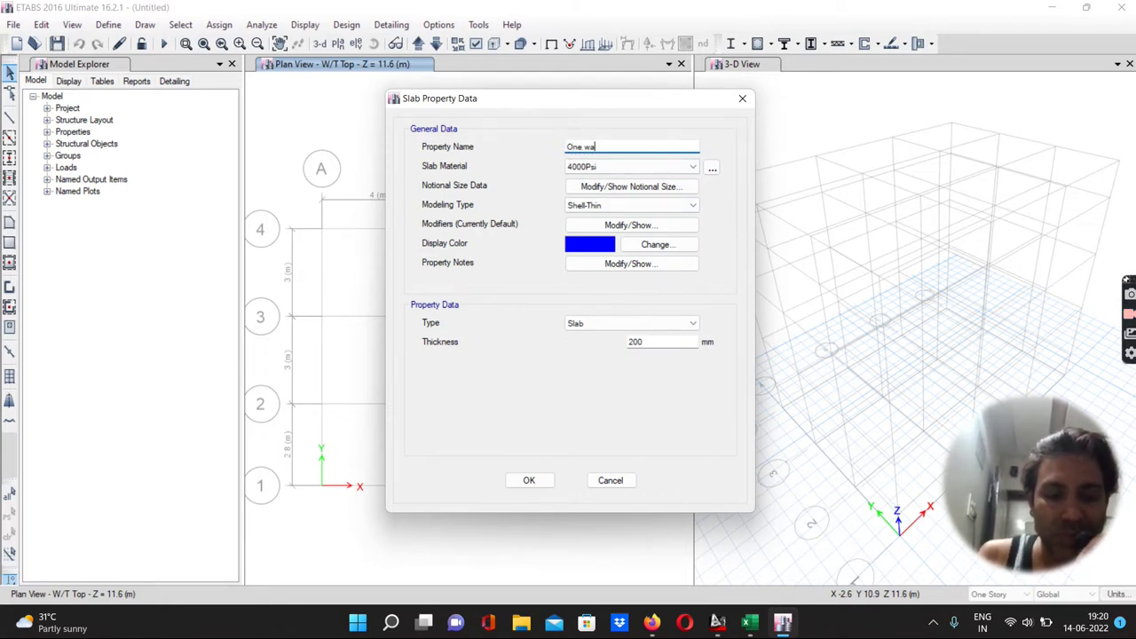
text(y S )
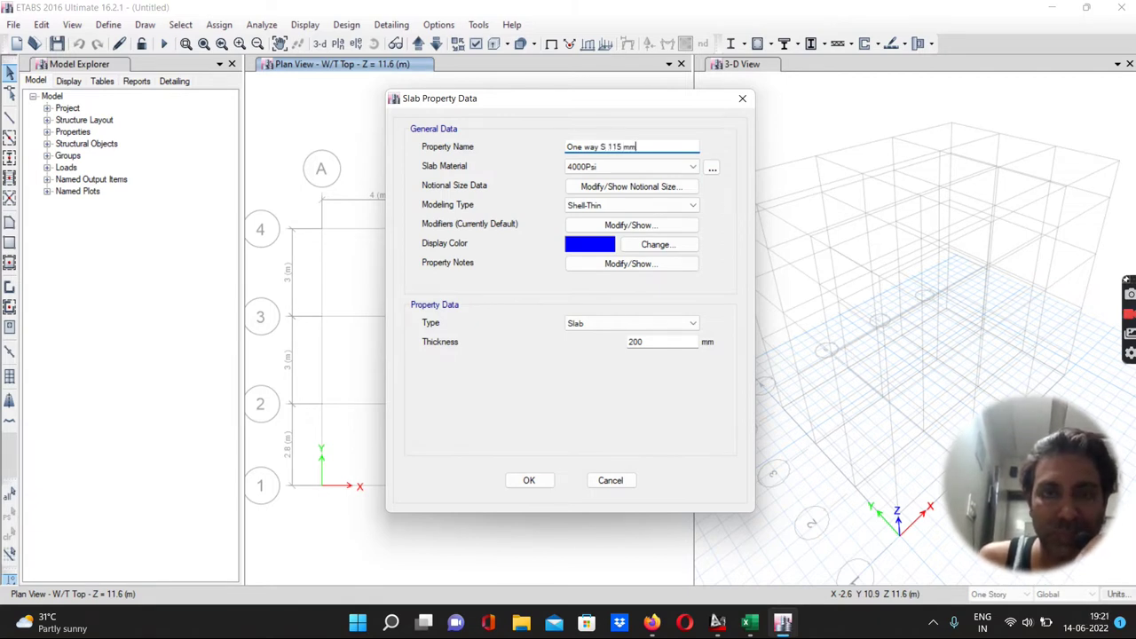
text(115 mm)
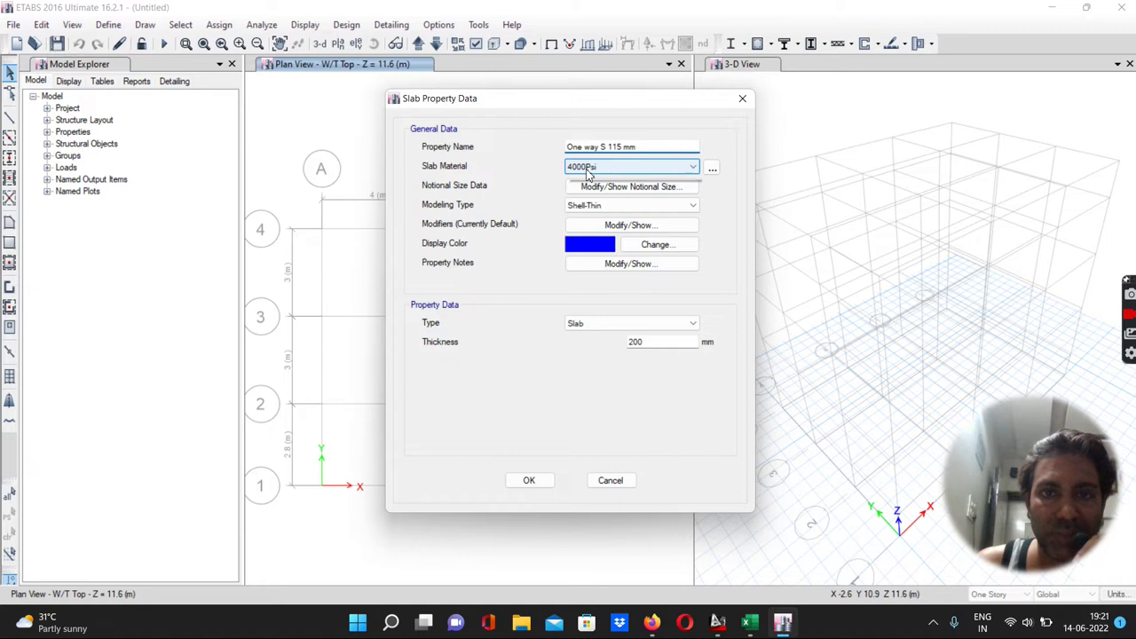
click(639, 167)
click(573, 220)
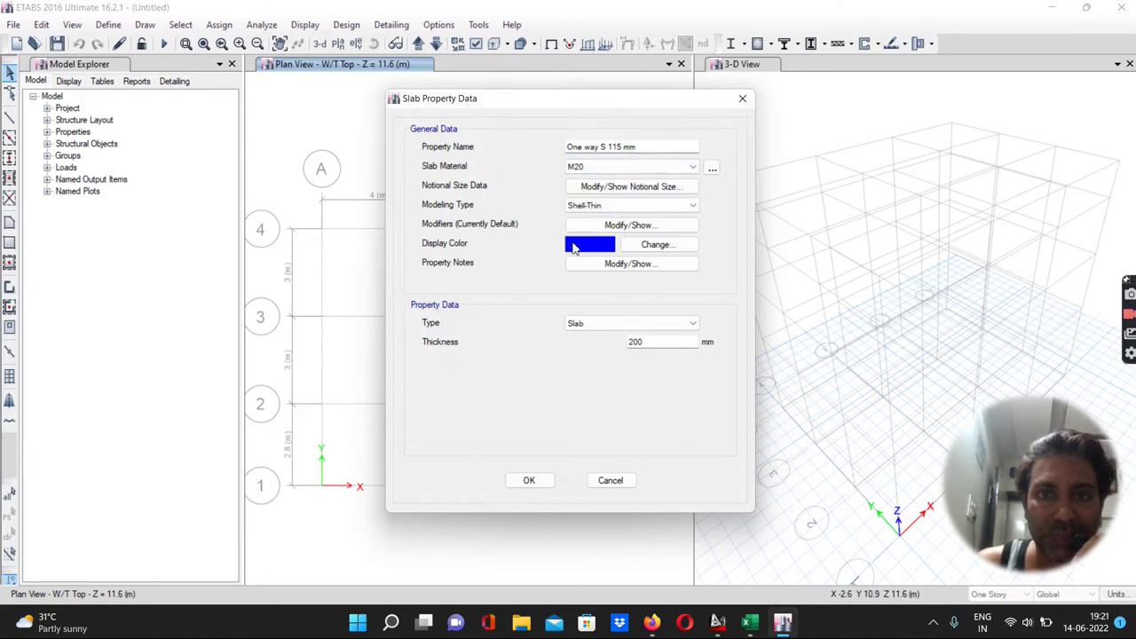
Step: Set the one-way slab's modeling type to Membrane and its thickness to 115 mm, and save the property
click(586, 206)
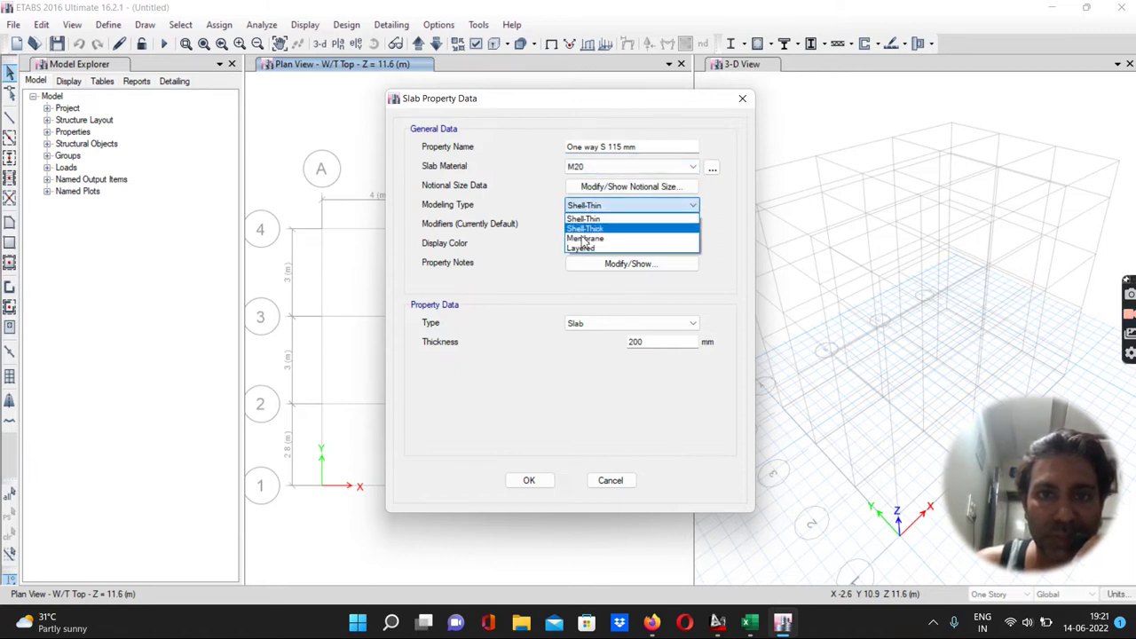
click(590, 239)
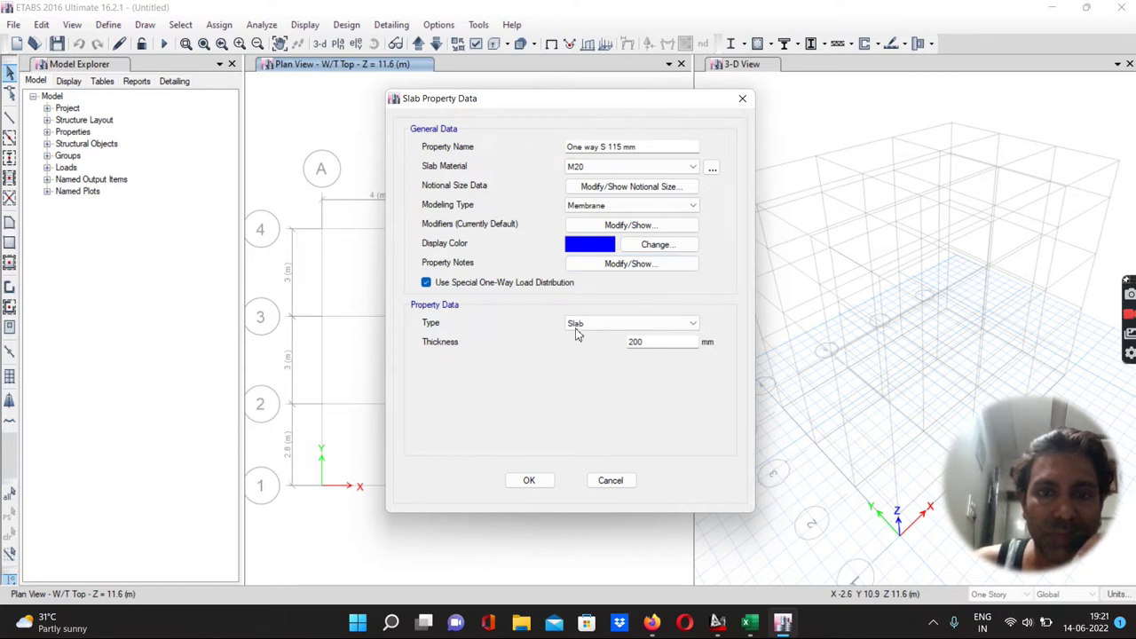
click(651, 265)
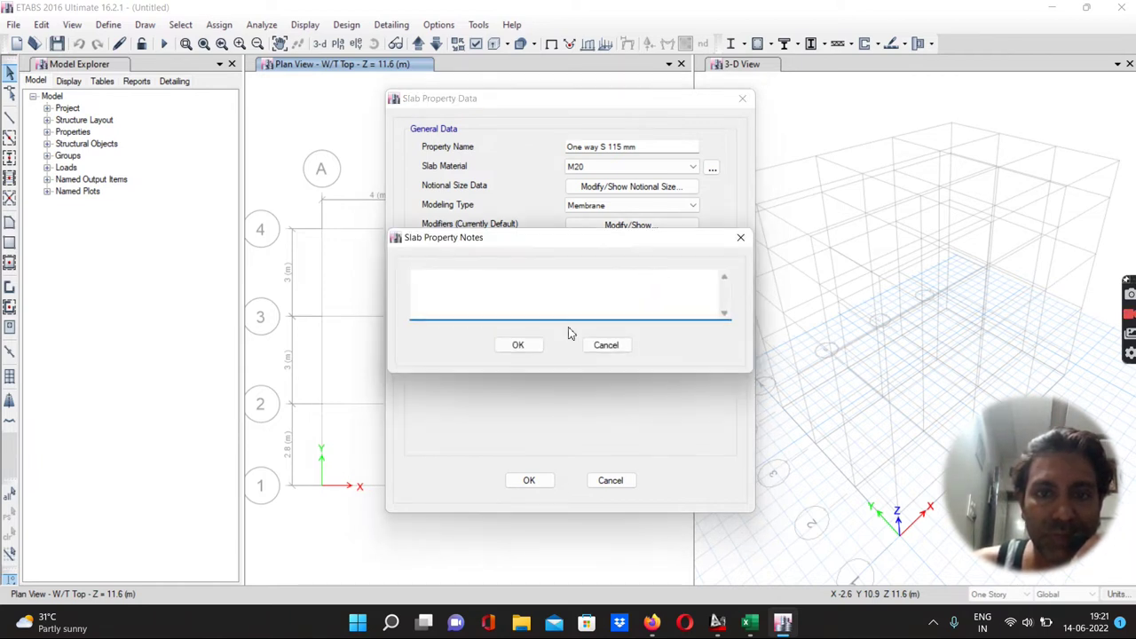
click(608, 344)
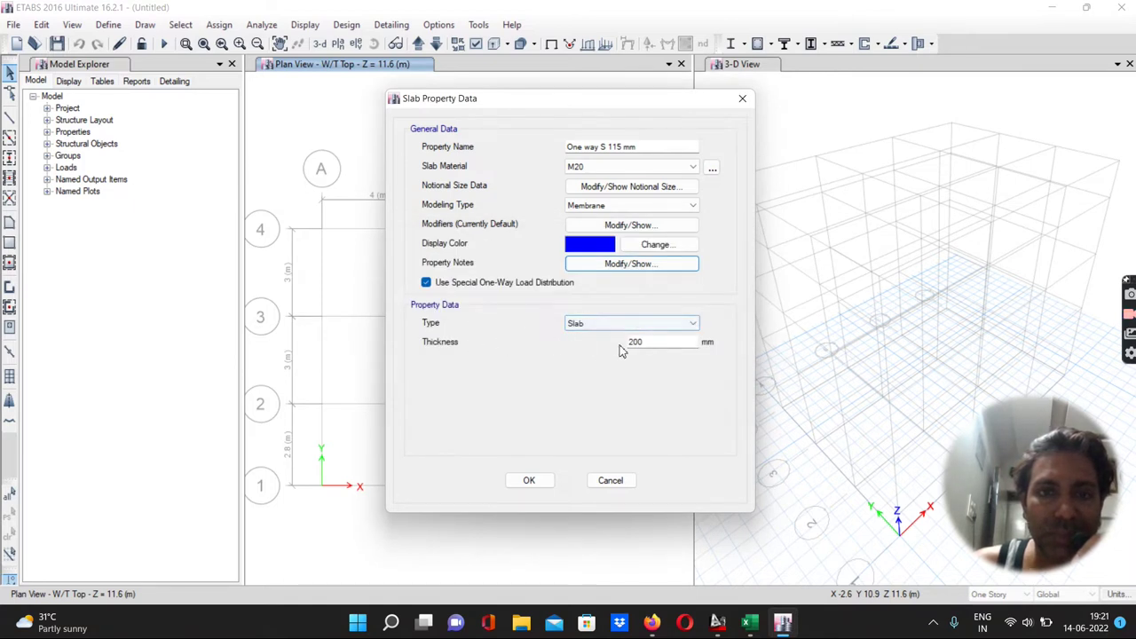
double_click(646, 343)
text(115)
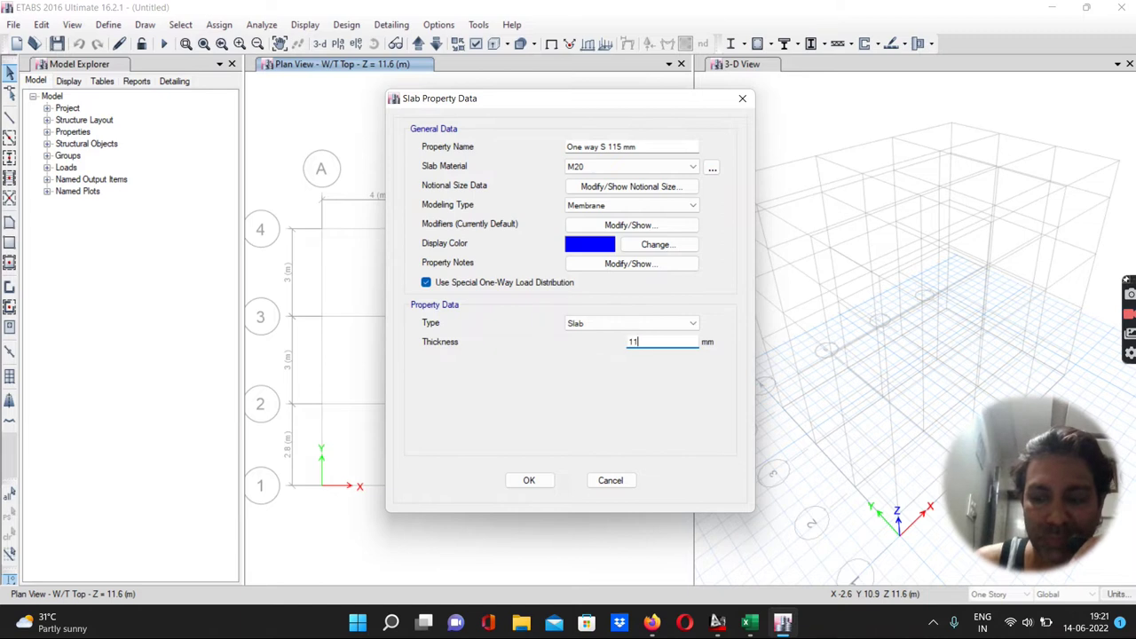
click(529, 481)
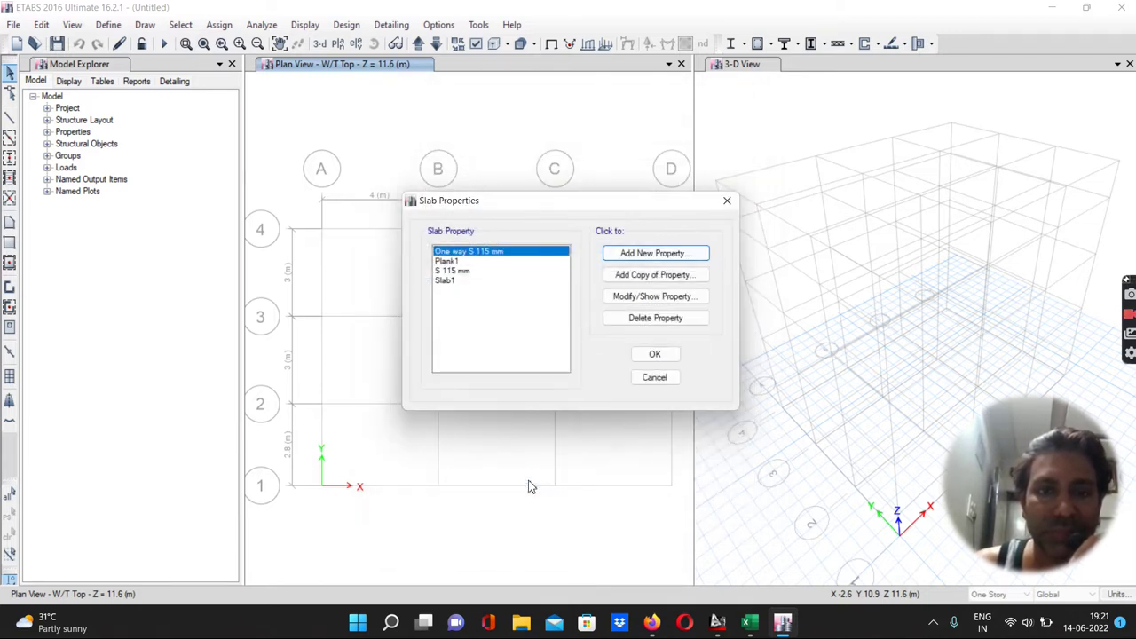
Step: Delete the default slab properties Plank1 and Slab1
click(447, 262)
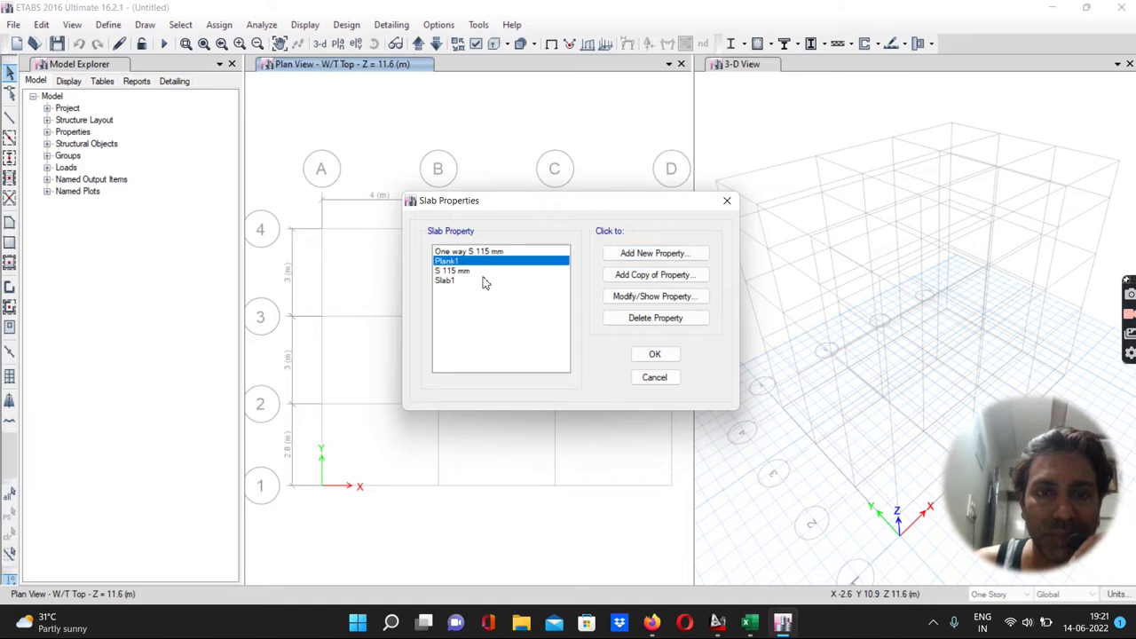
click(625, 321)
click(583, 357)
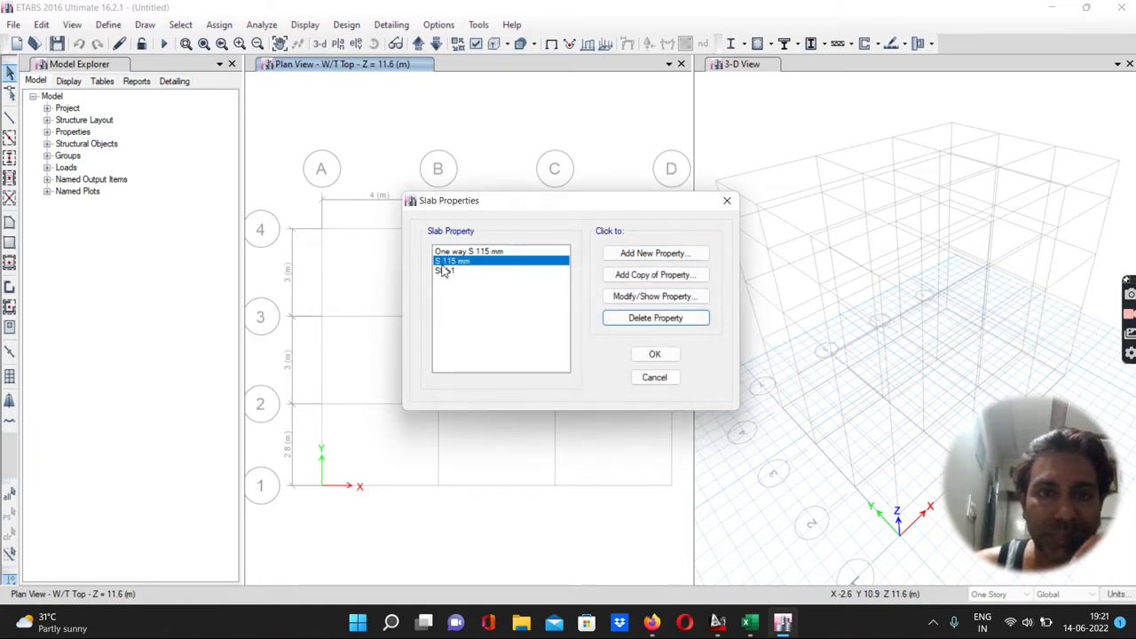
click(443, 272)
click(630, 319)
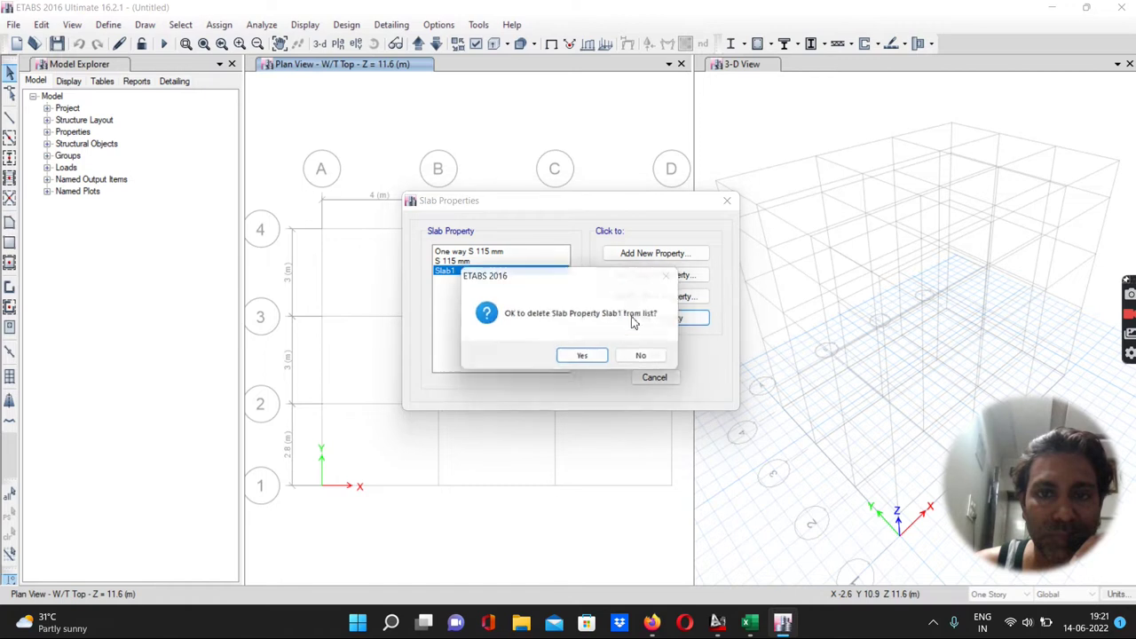
click(584, 357)
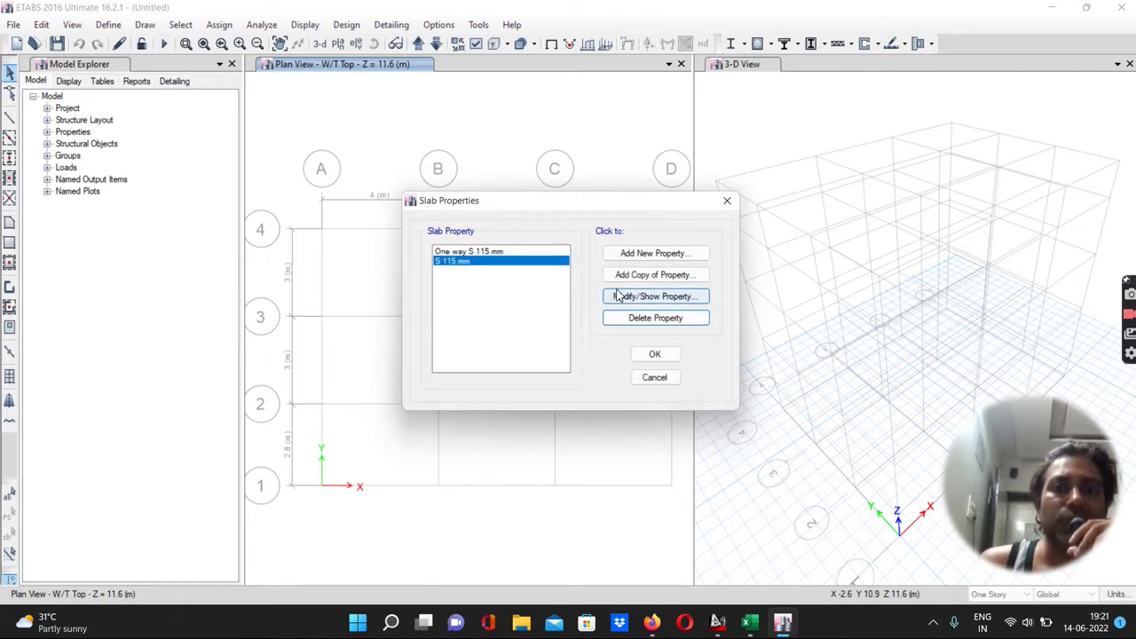
Step: Create a new slab property named ST-150 mm with slab material M20
click(633, 254)
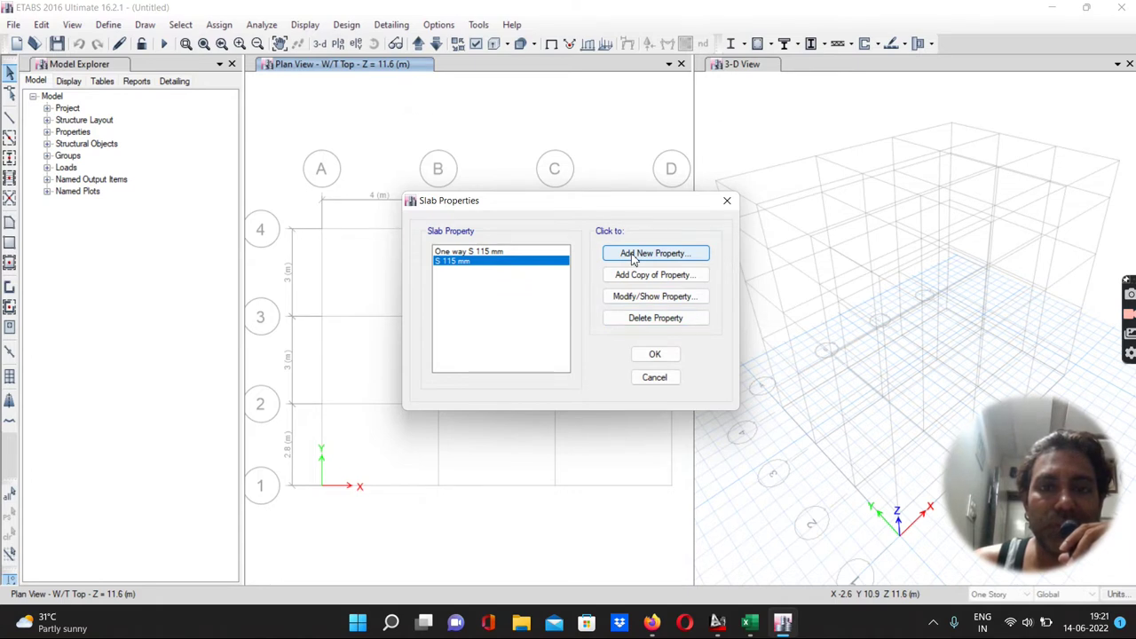
double_click(599, 147)
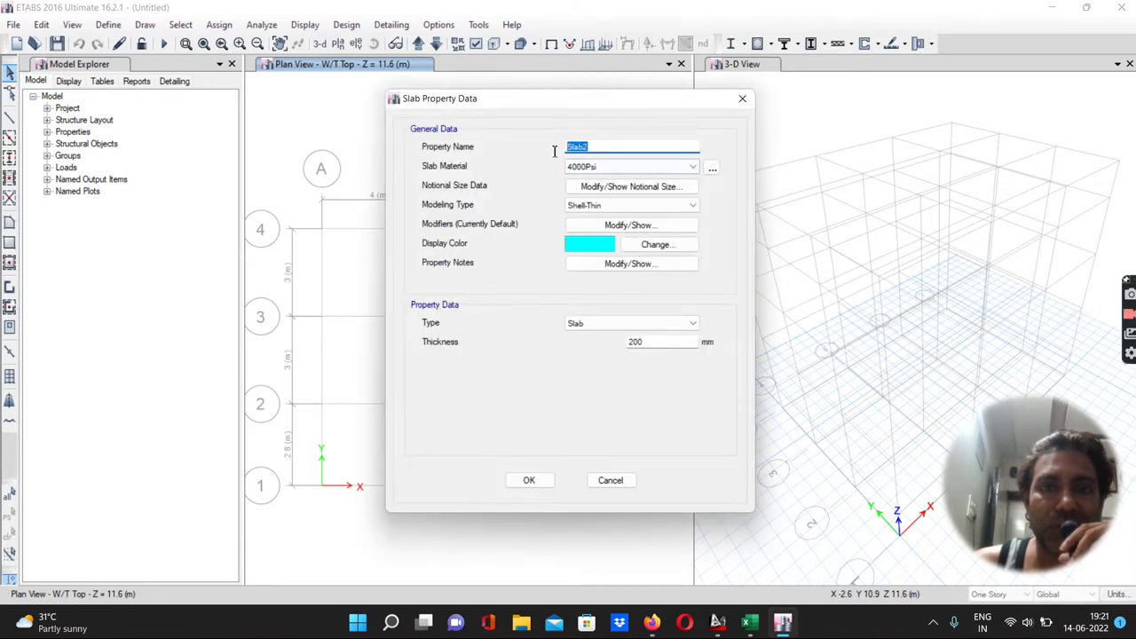
text(ST)
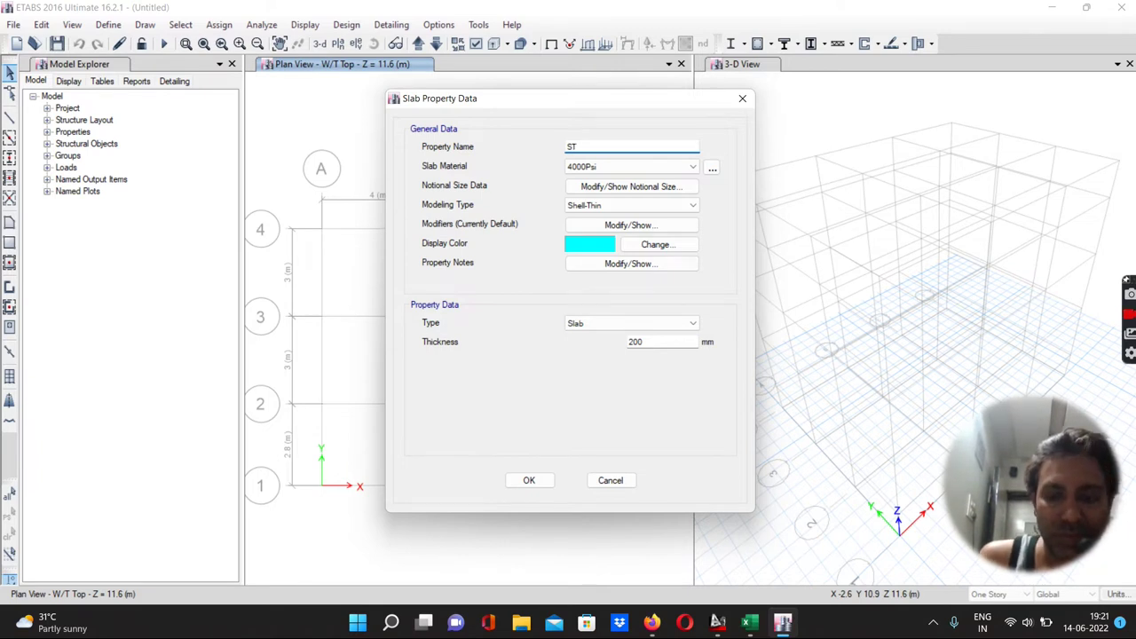
text(-150)
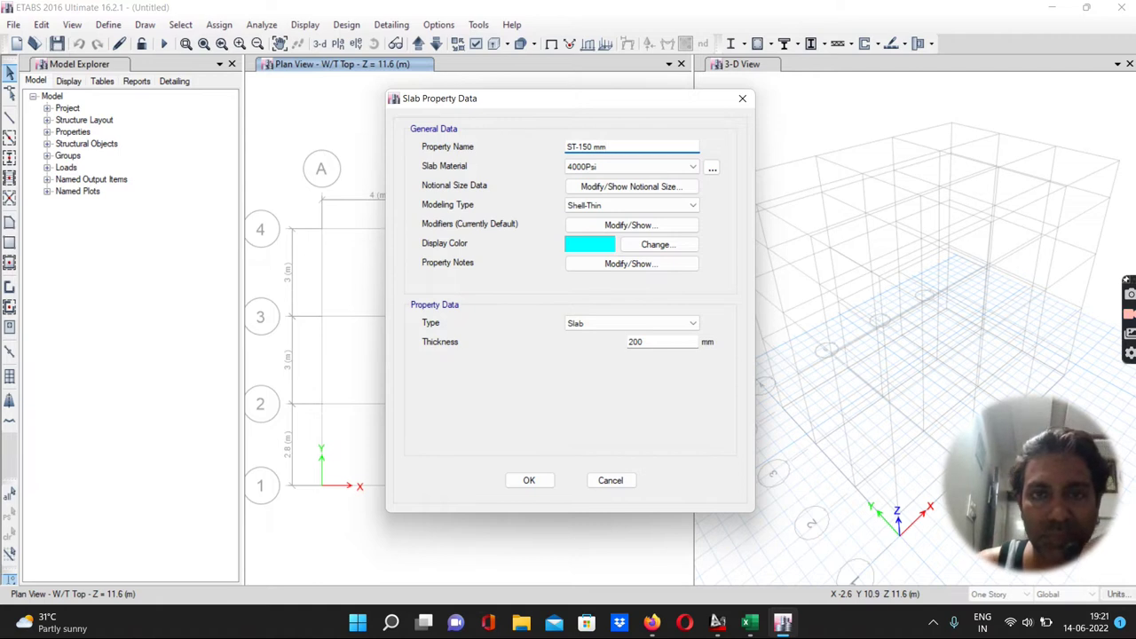
click(573, 167)
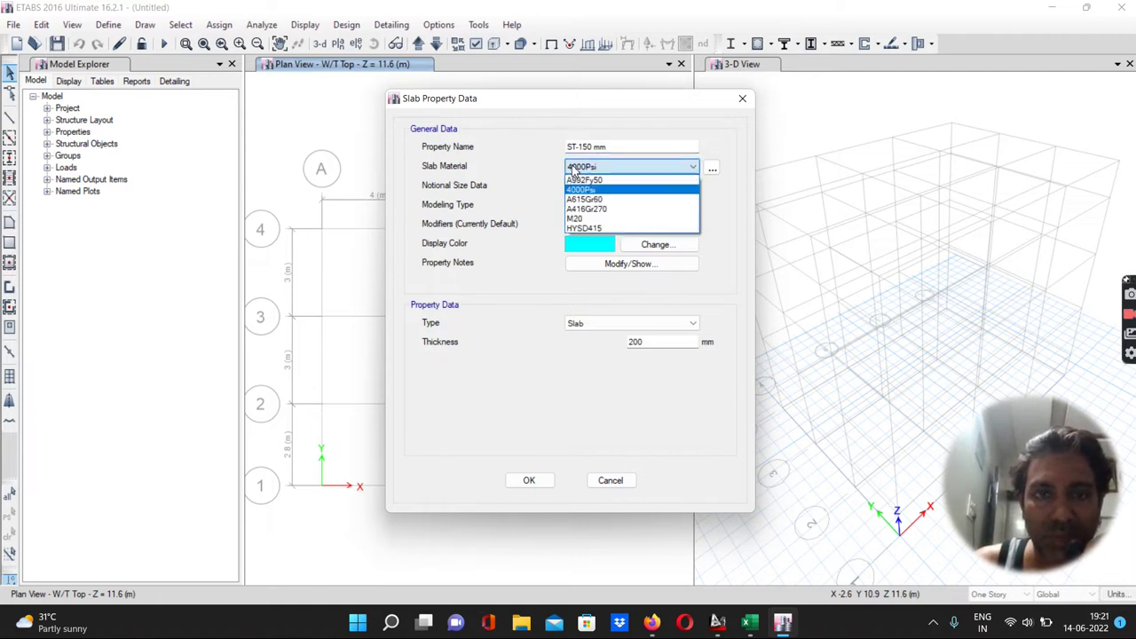
click(574, 219)
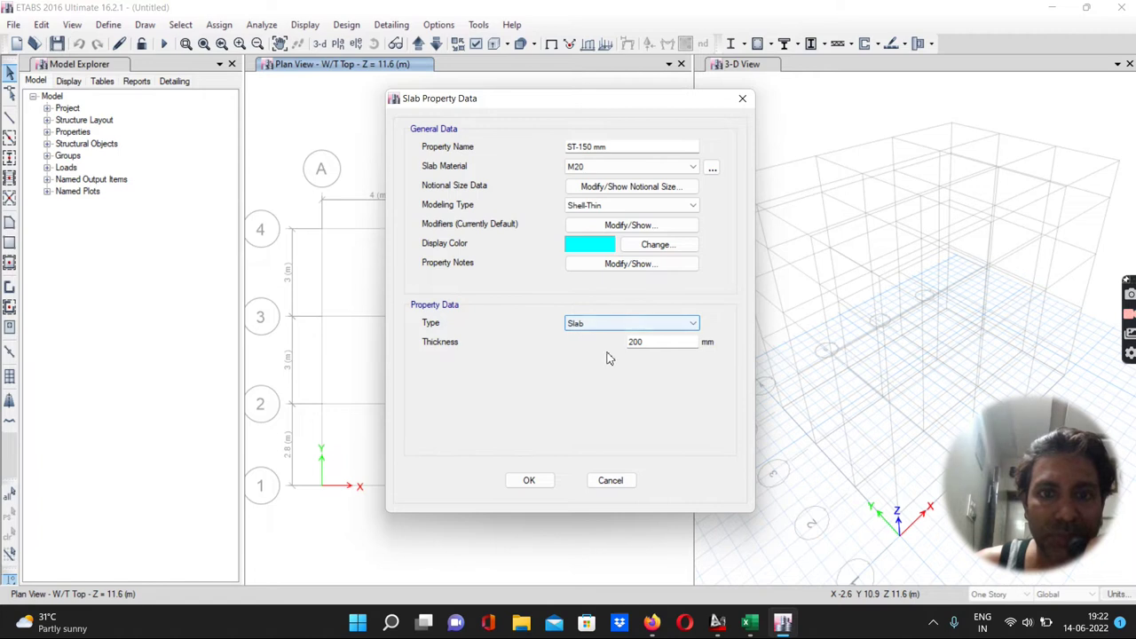
Step: Set the ST-150 mm slab's thickness to 150 mm and save the slab property definitions
drag(649, 345, 616, 351)
text(150)
click(528, 479)
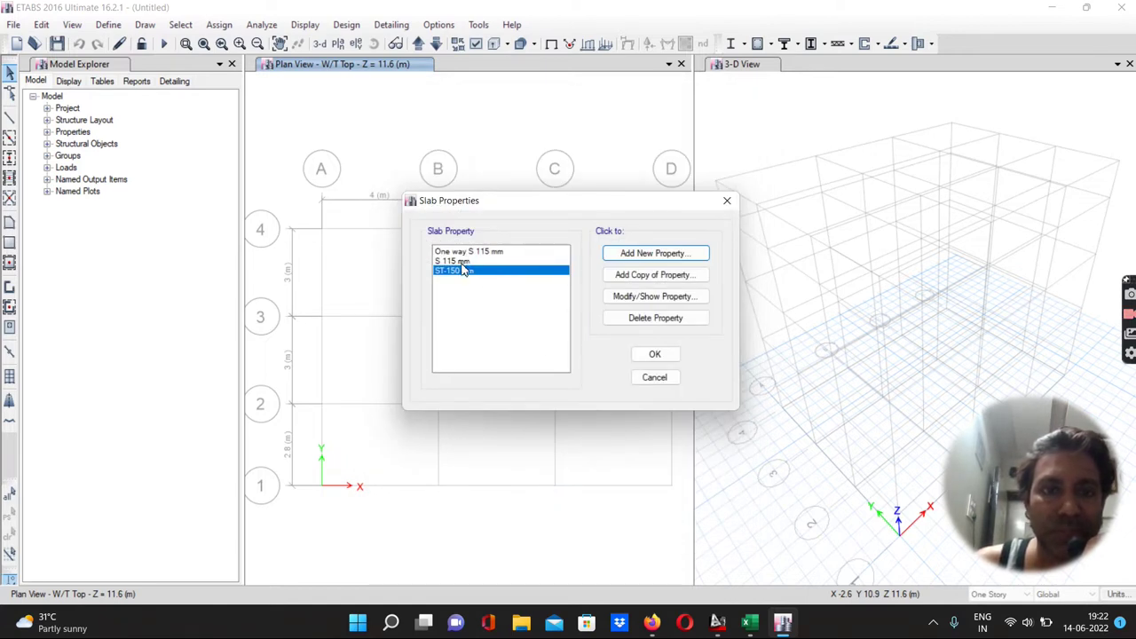
click(651, 355)
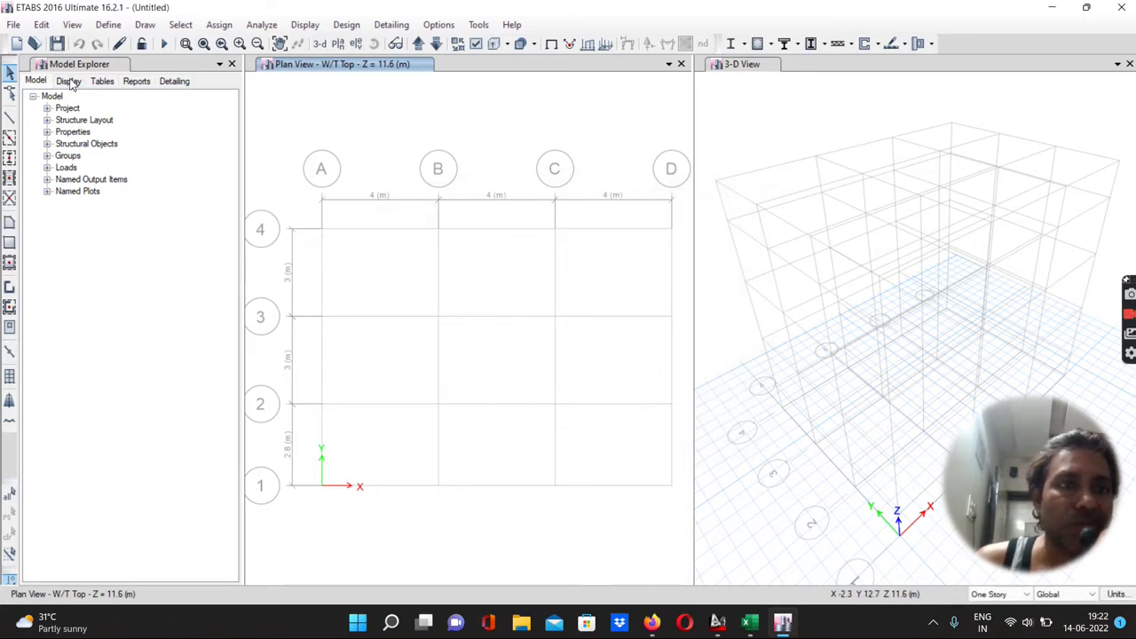
Step: Draw B 230 x 350 mm beams with continuous moment releases along all grid lines of the G.F. plan, using One Story mode
click(8, 139)
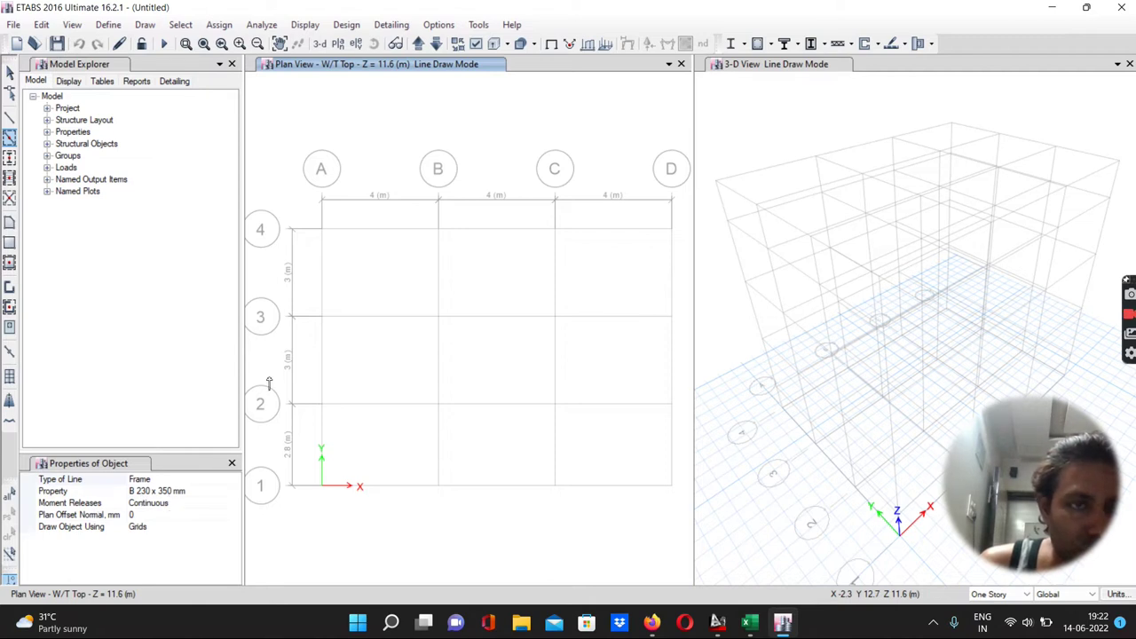
click(998, 595)
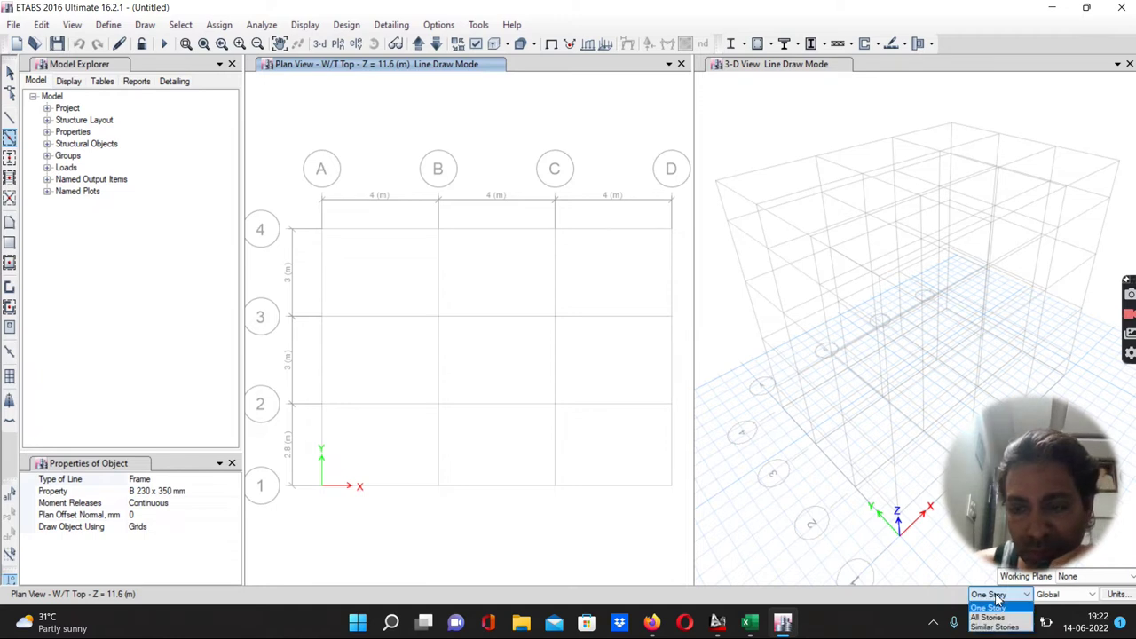
click(998, 598)
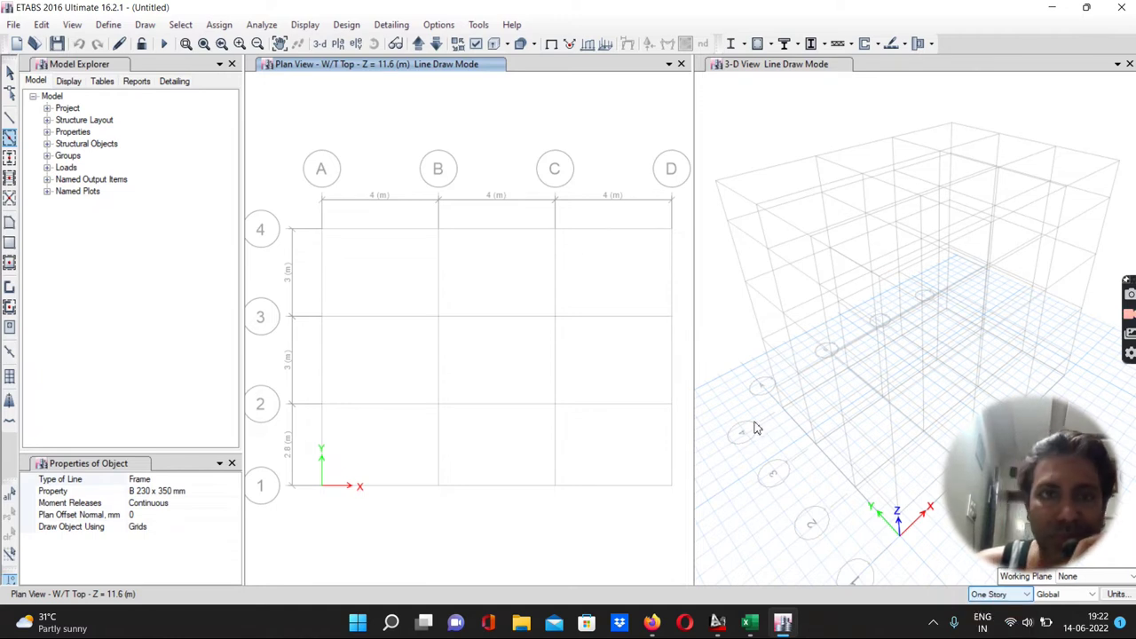
click(418, 45)
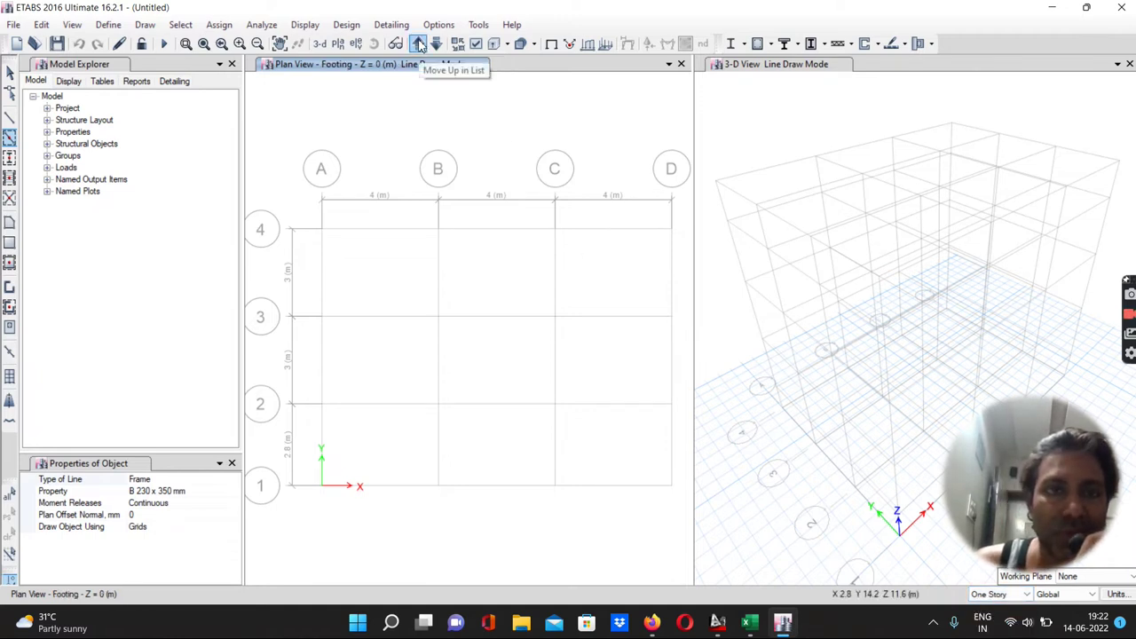
click(417, 45)
click(418, 45)
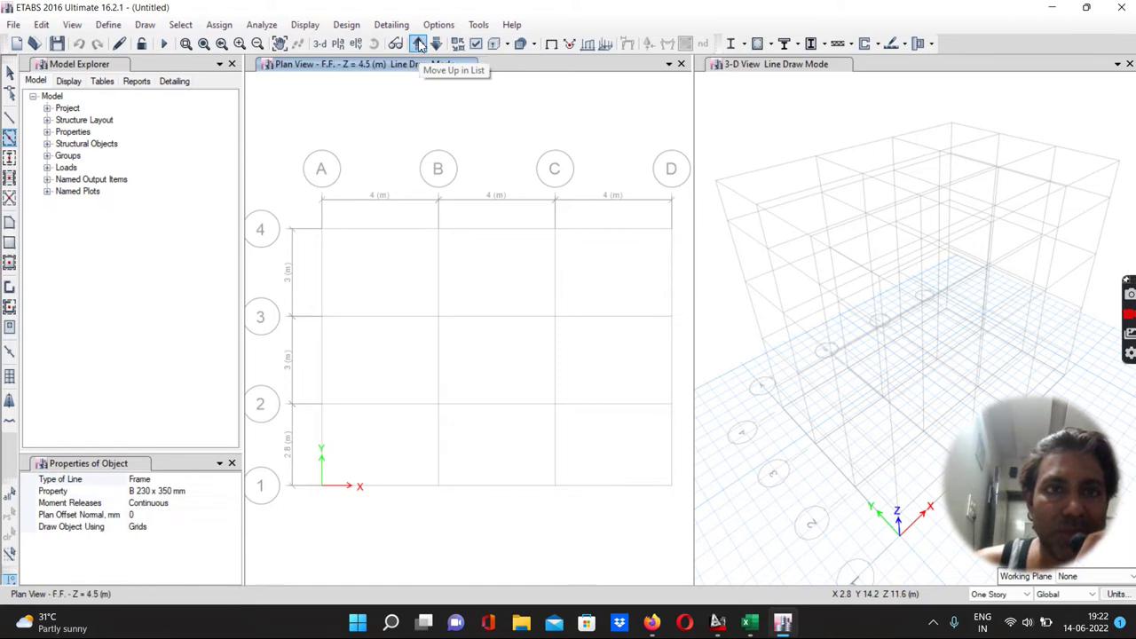
click(436, 44)
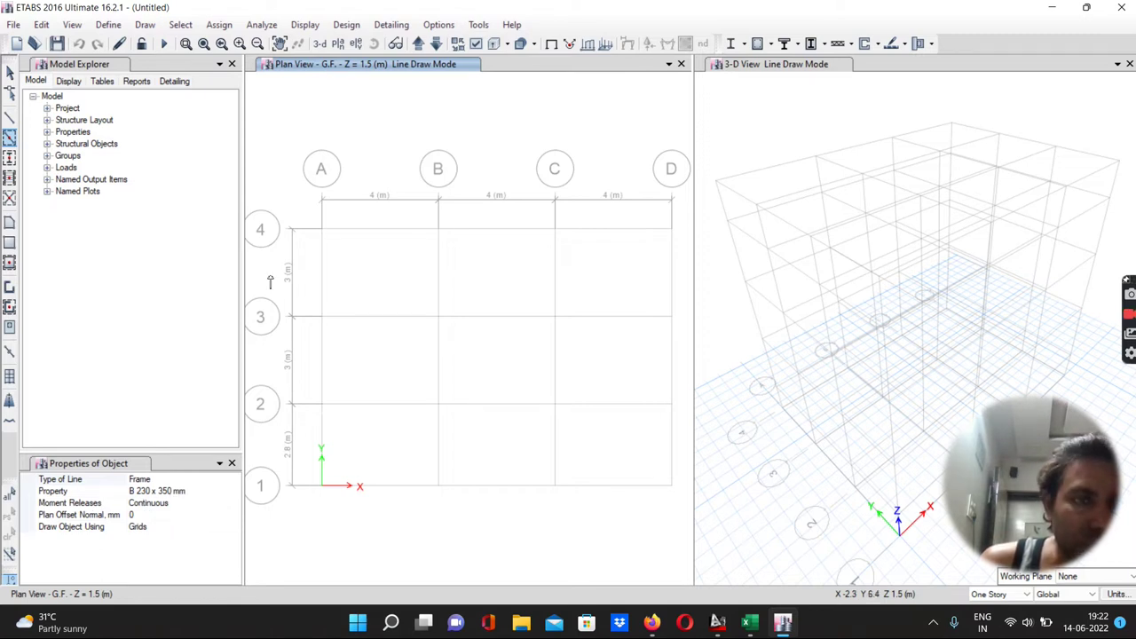
mouse_move(306, 215)
mouse_down()
mouse_move(368, 296)
mouse_move(595, 467)
mouse_move(681, 504)
mouse_up()
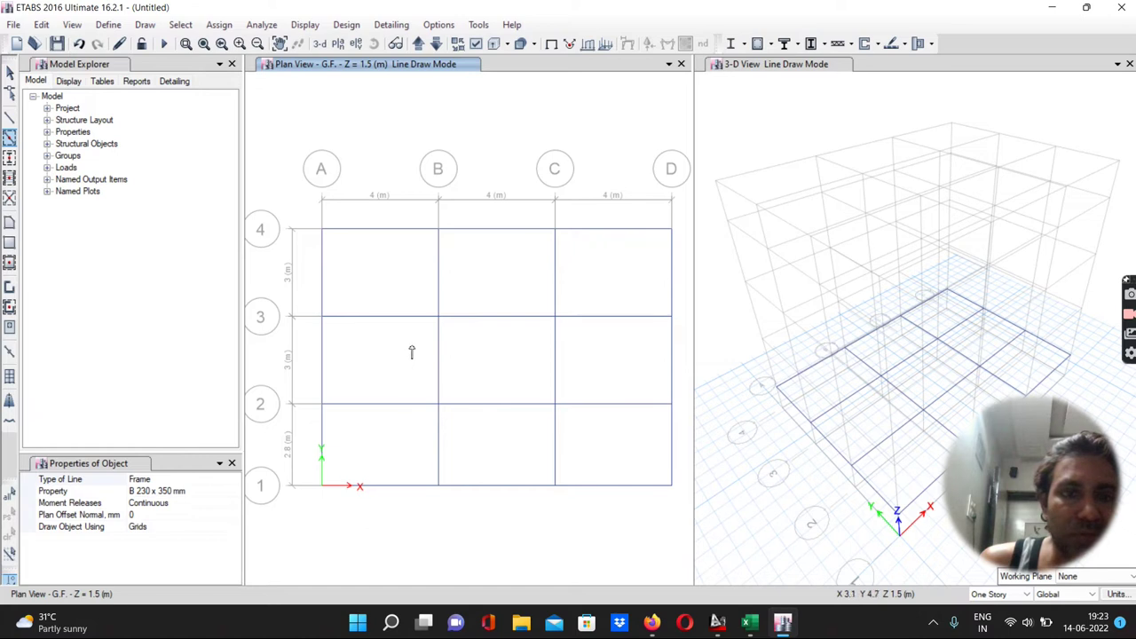
Step: Draw the B 230 x 350 mm beams along all grid lines on the F.F. and Terrace plans
click(419, 45)
drag(303, 211, 686, 504)
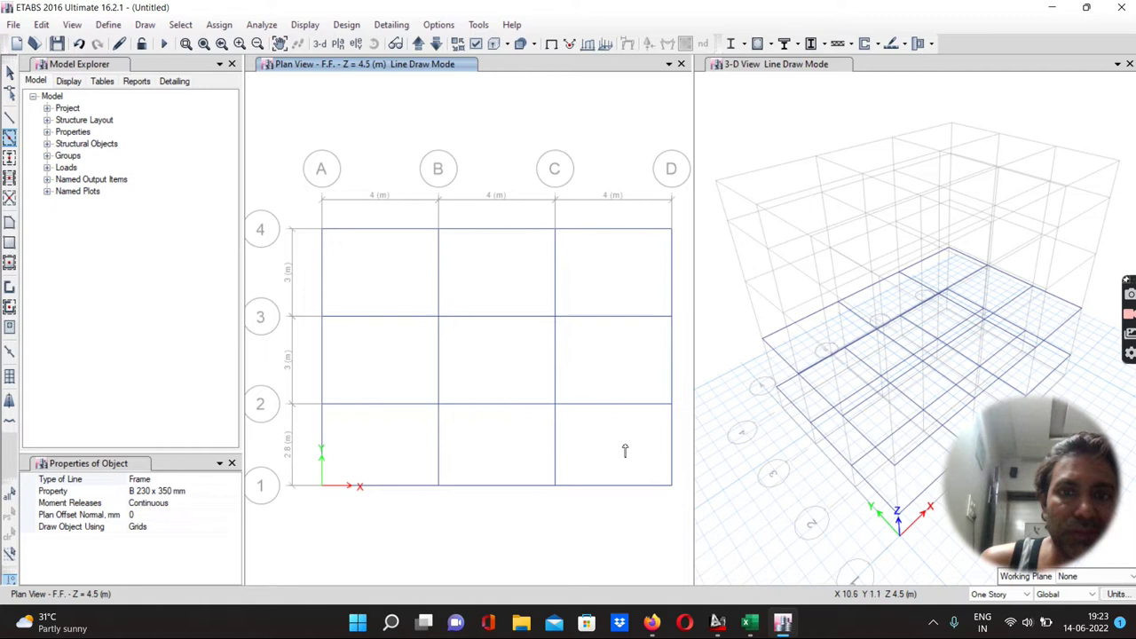
click(418, 44)
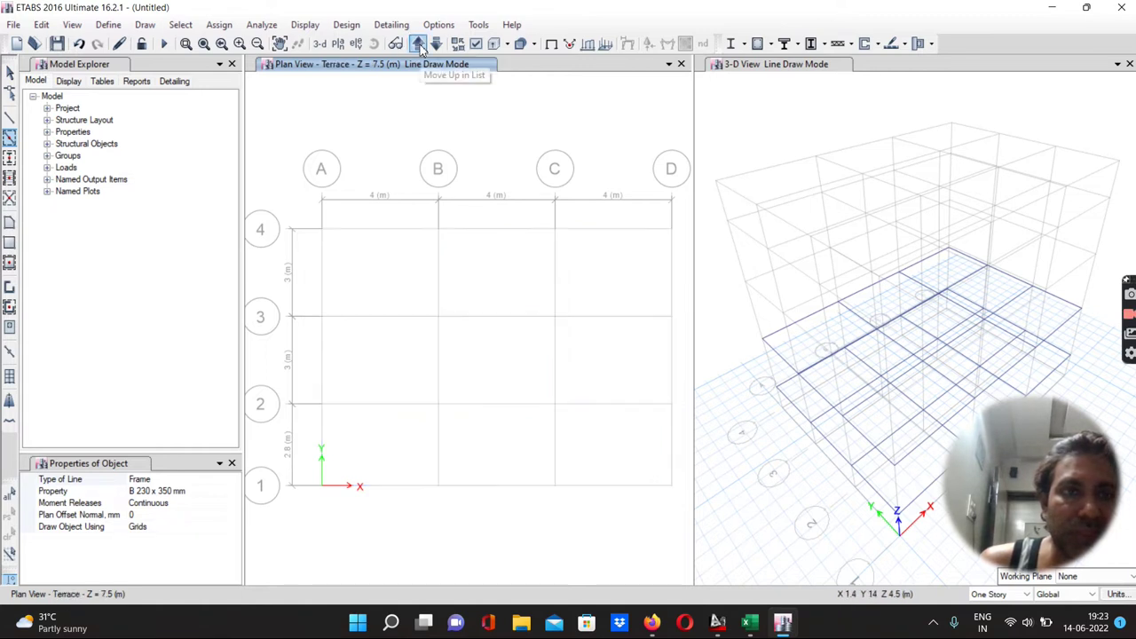
drag(303, 220, 677, 500)
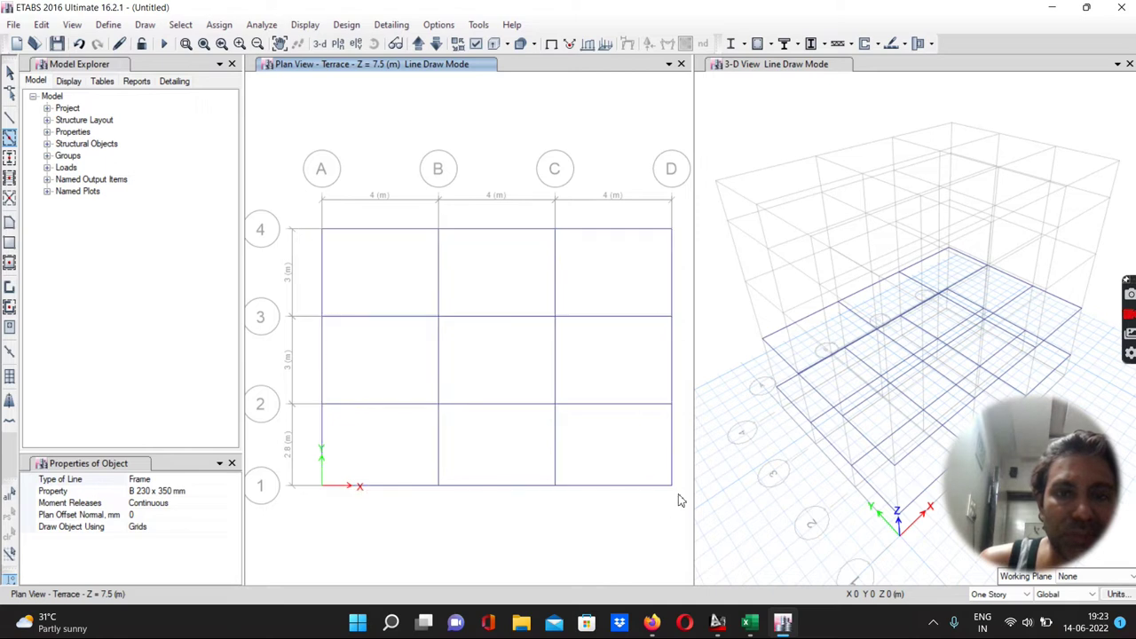
Step: Draw B 230 x 350 mm beams around bay B–C/1–2 on the W/T Bottom and W/T Top plans, and return to the G.F. plan
click(418, 45)
drag(432, 396, 573, 507)
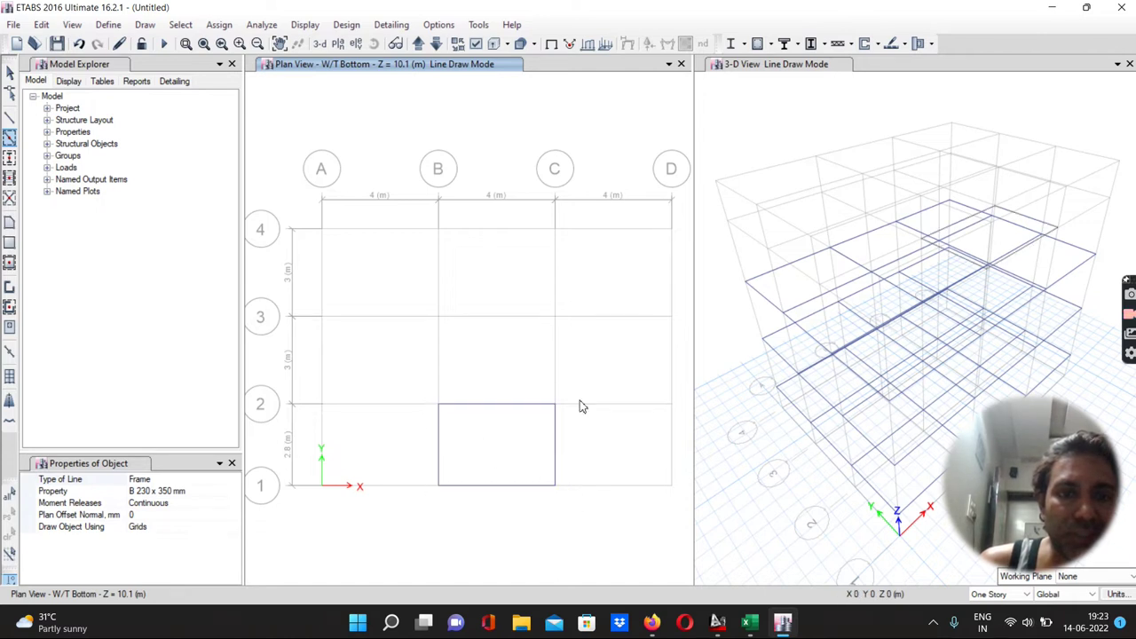
click(418, 44)
mouse_move(429, 392)
mouse_down()
mouse_move(543, 485)
mouse_move(562, 483)
mouse_move(565, 501)
mouse_up()
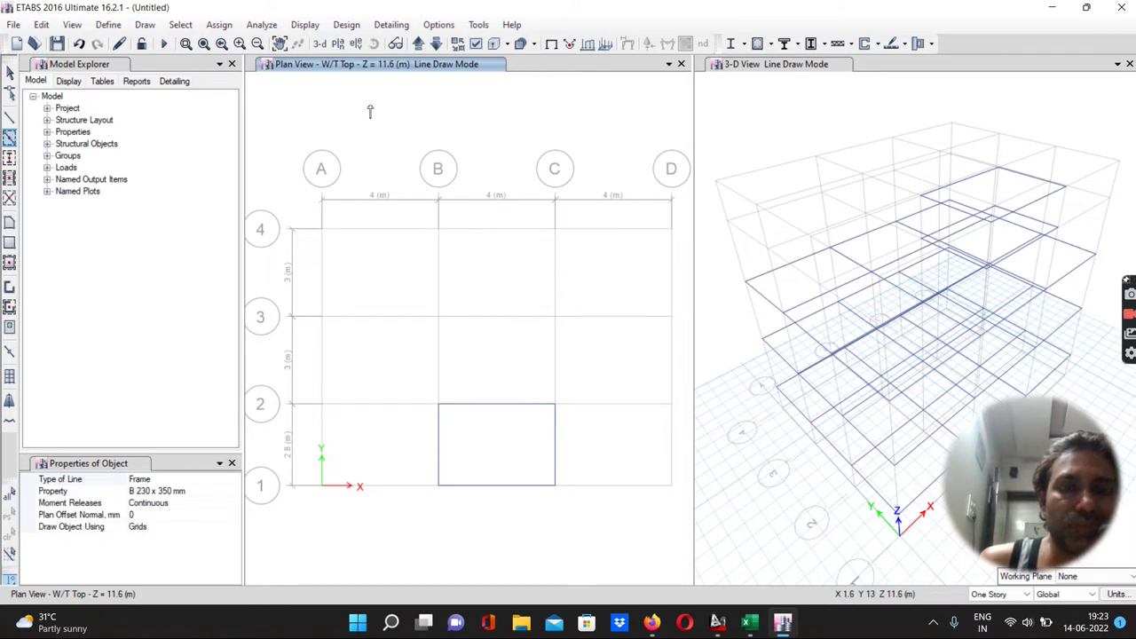
click(418, 46)
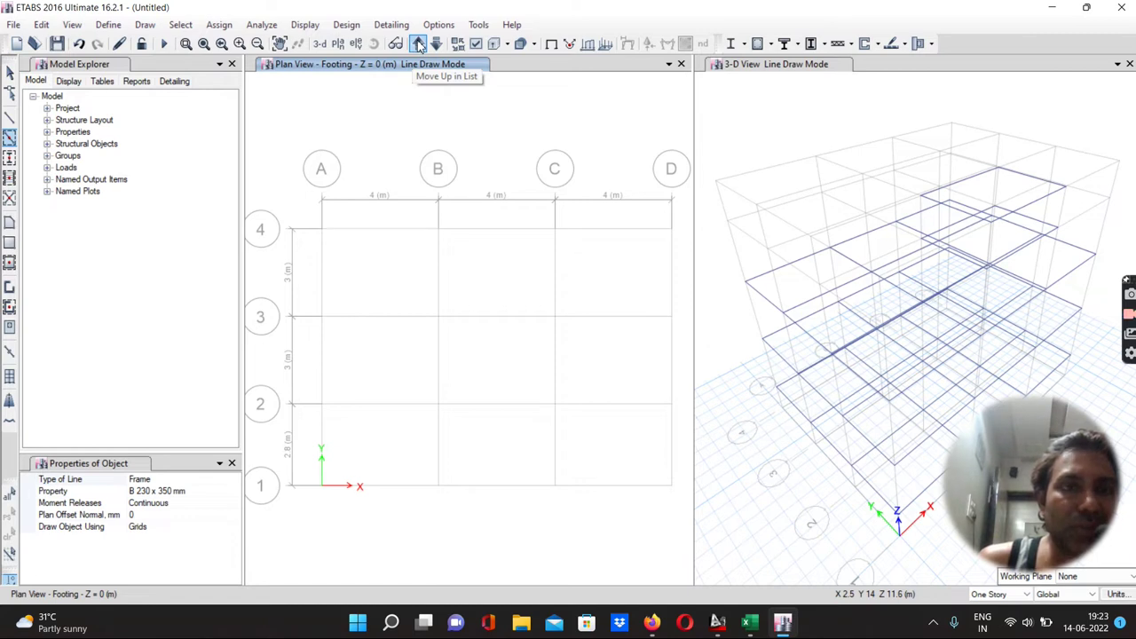
click(418, 46)
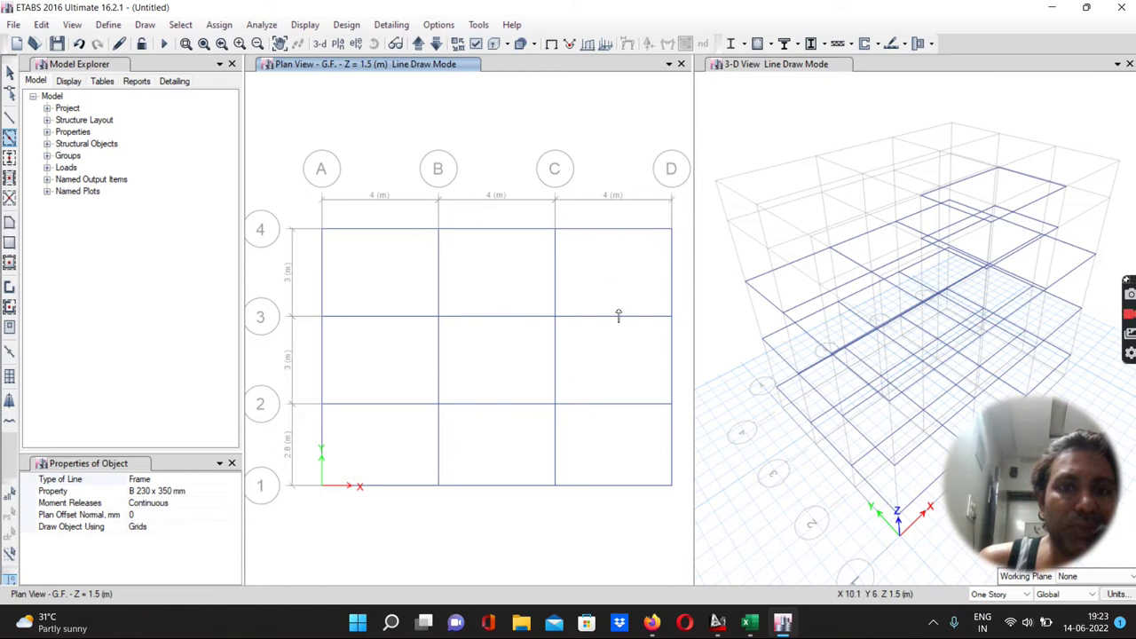
click(180, 503)
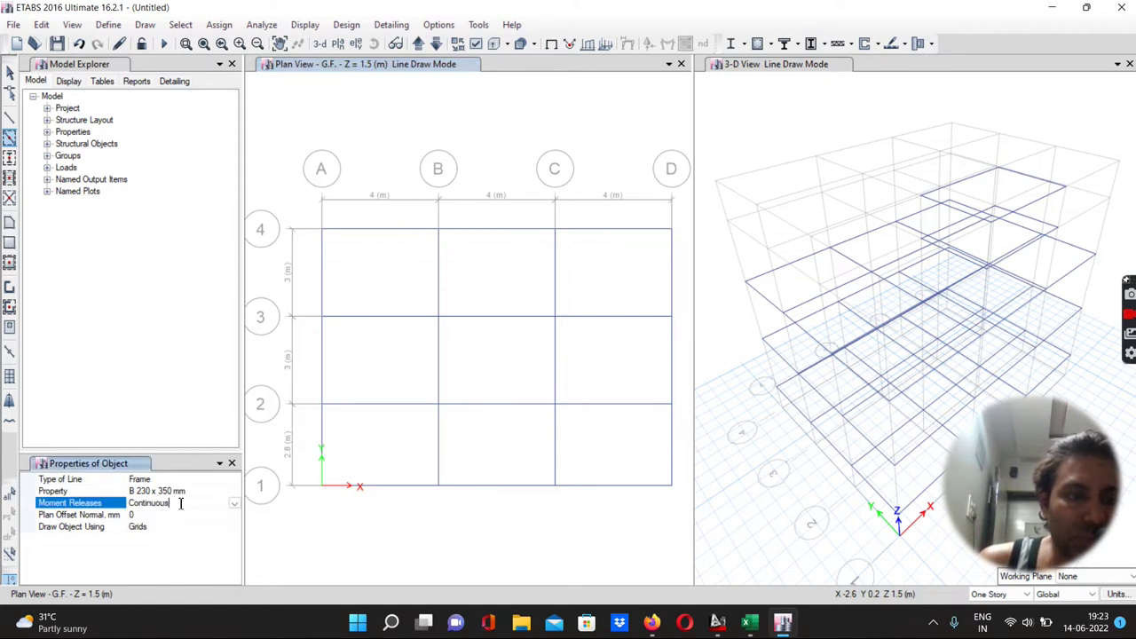
click(233, 504)
click(156, 527)
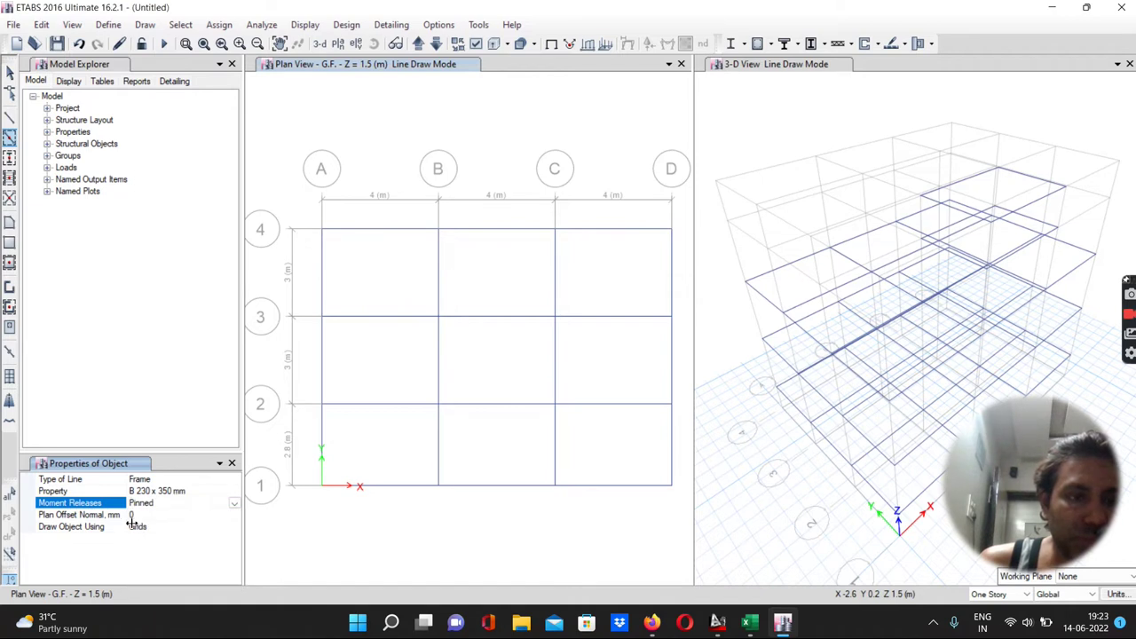
click(140, 517)
text(2000)
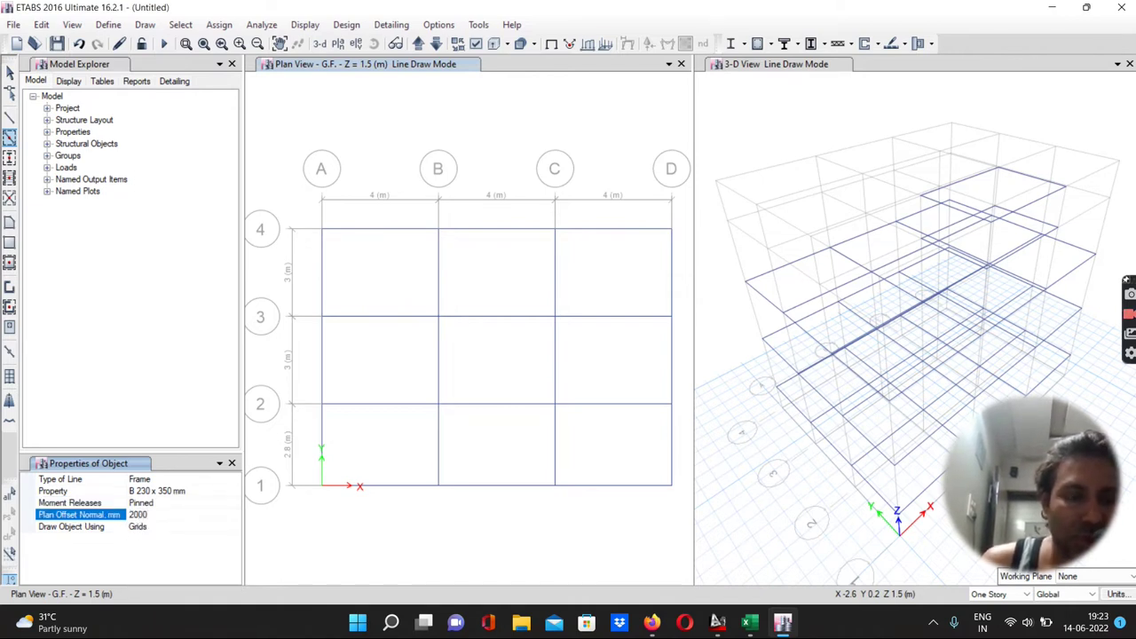
click(144, 527)
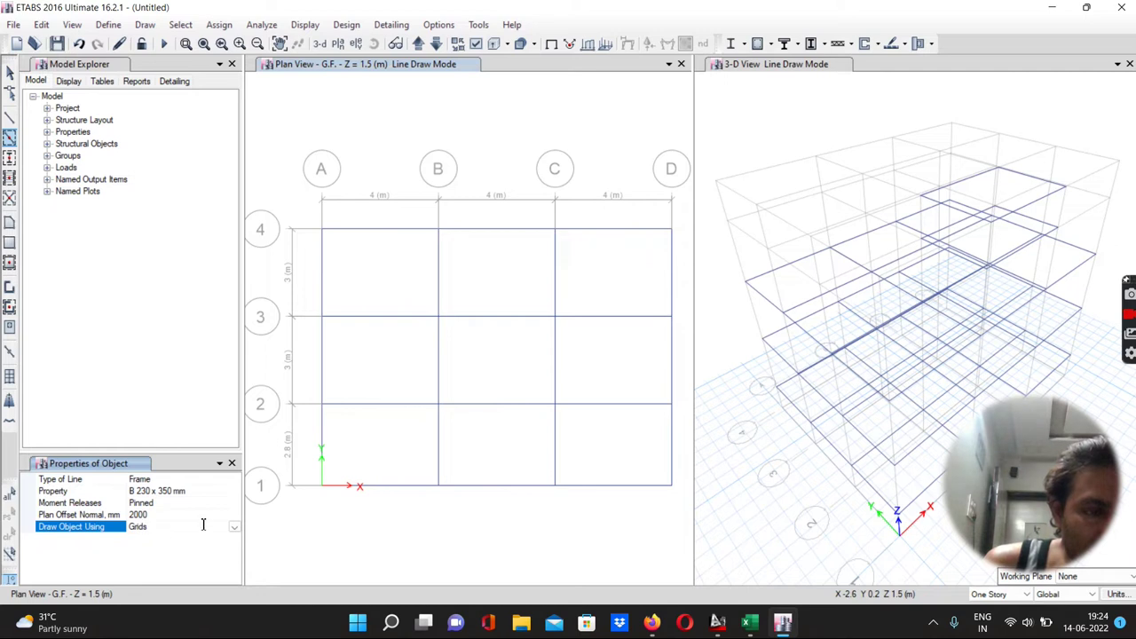
click(234, 529)
click(234, 529)
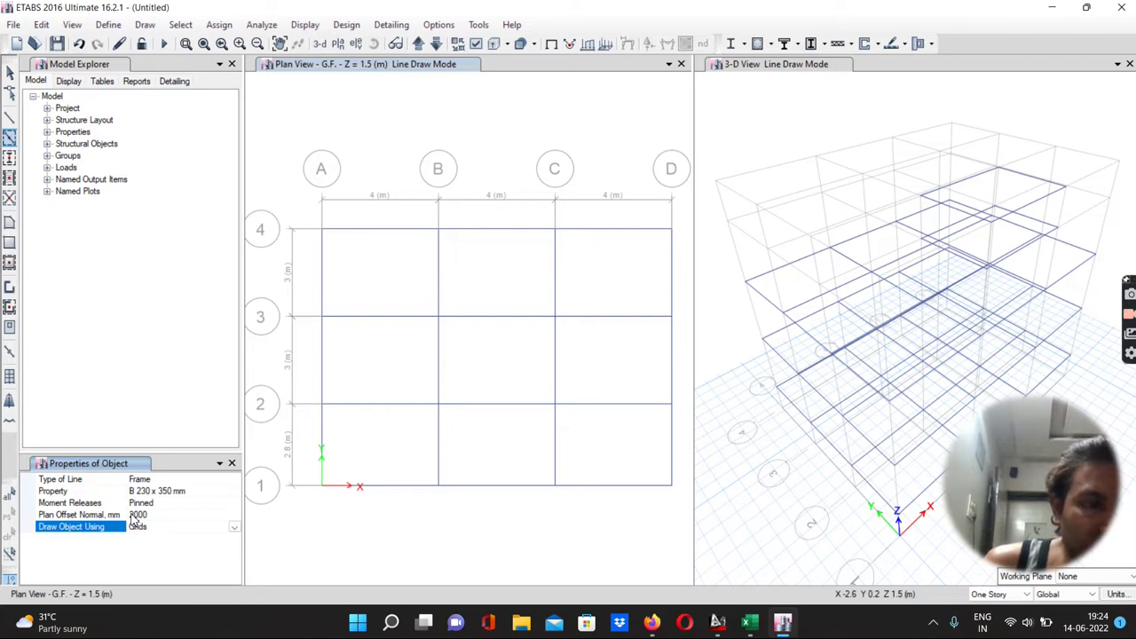
click(231, 462)
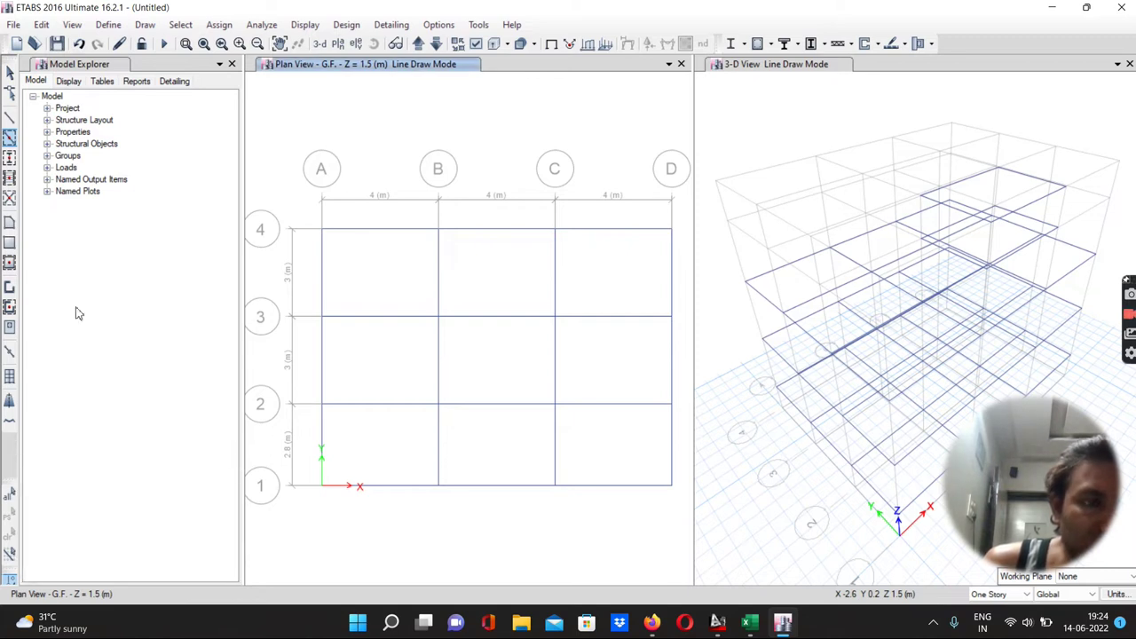
Step: Draw a pinned B 230 x 350 mm straight beam parallel to Y from grid C-4 to C-3 with a 2000 mm plan offset
click(9, 119)
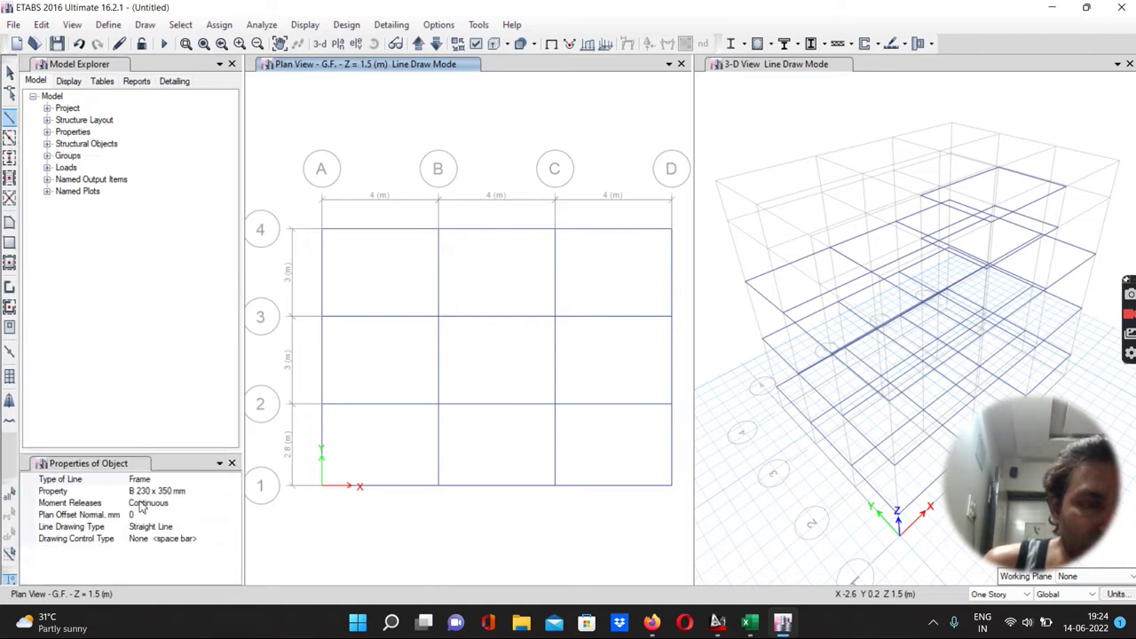
click(151, 503)
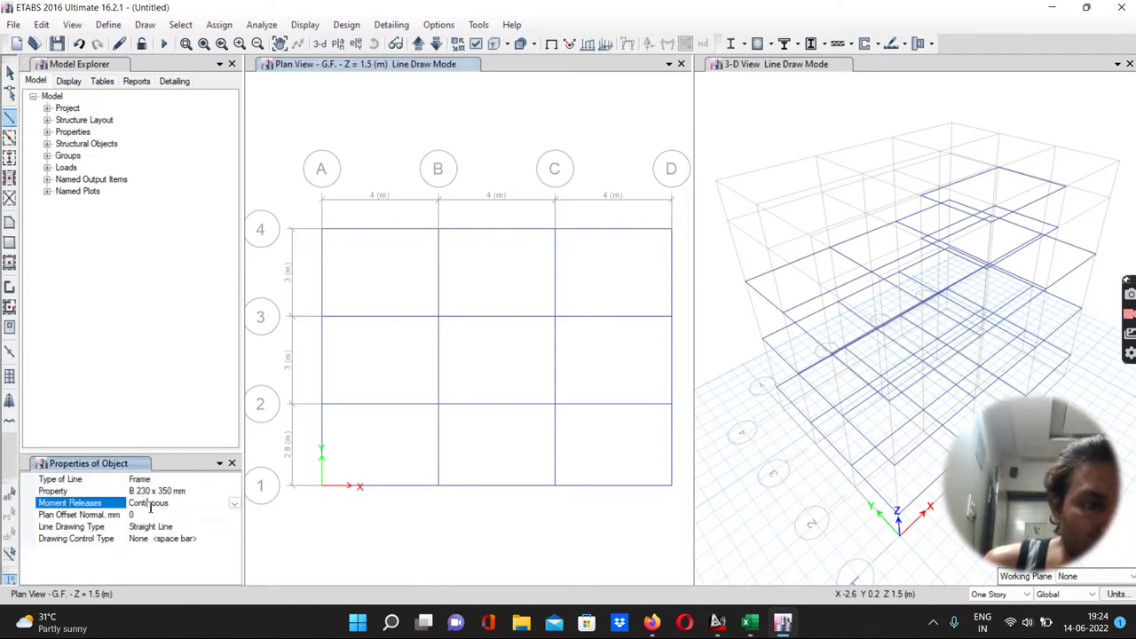
click(234, 503)
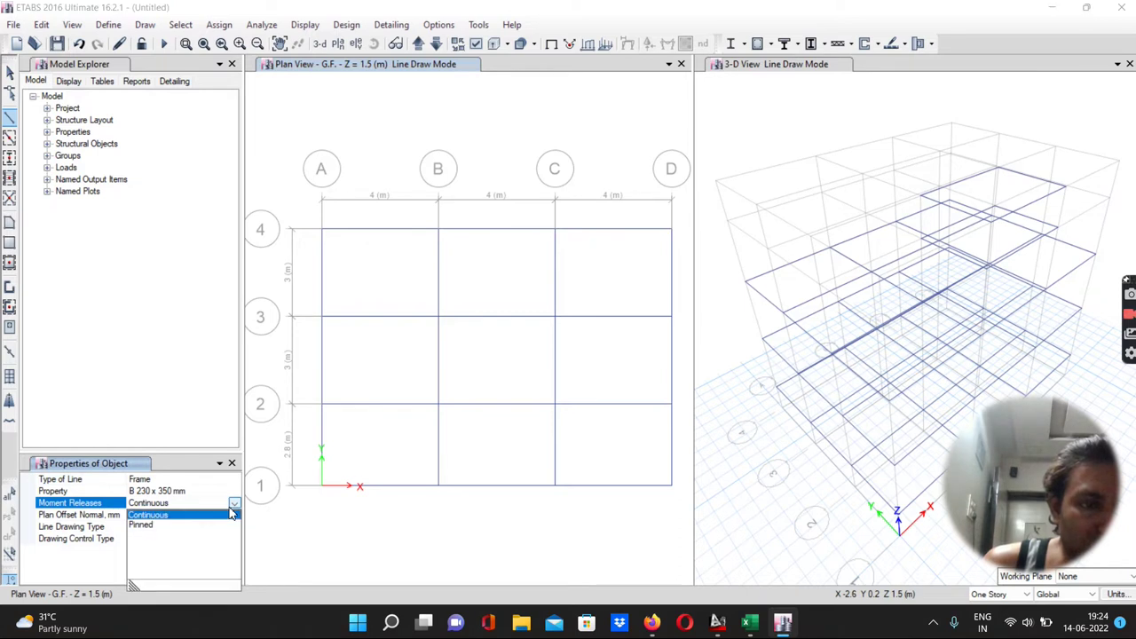
click(144, 524)
click(133, 514)
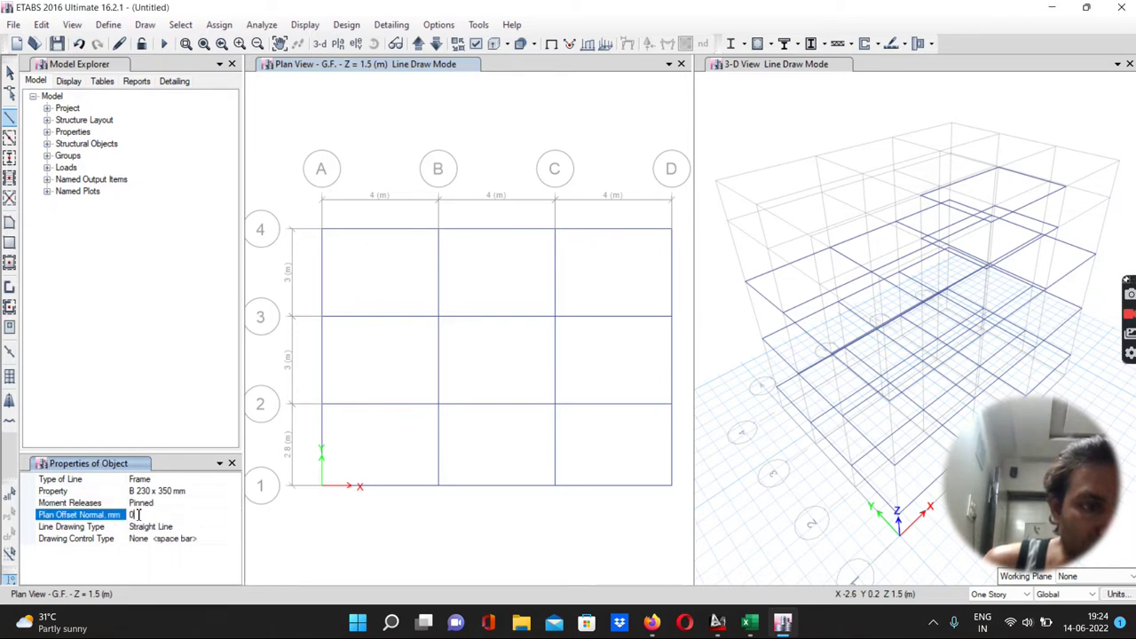
text(2000)
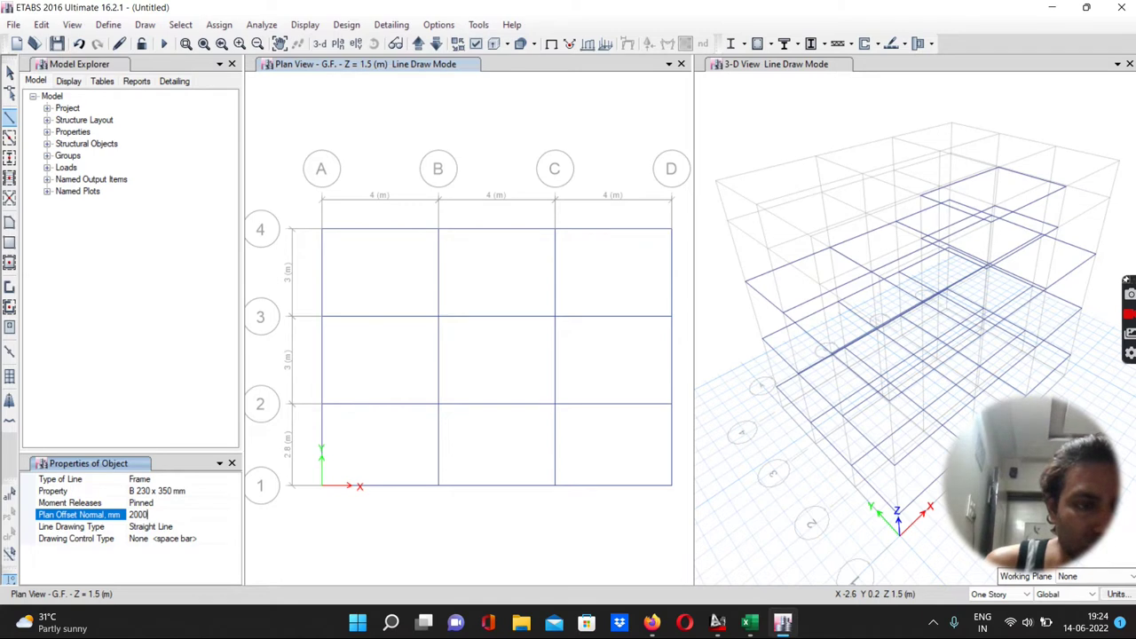
click(202, 539)
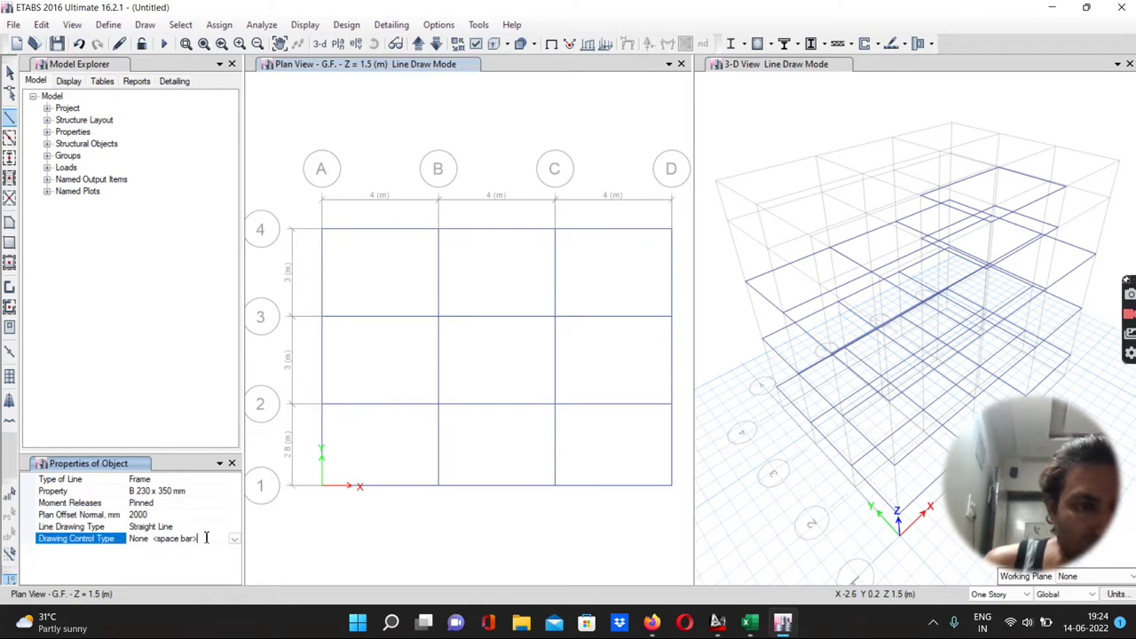
click(234, 539)
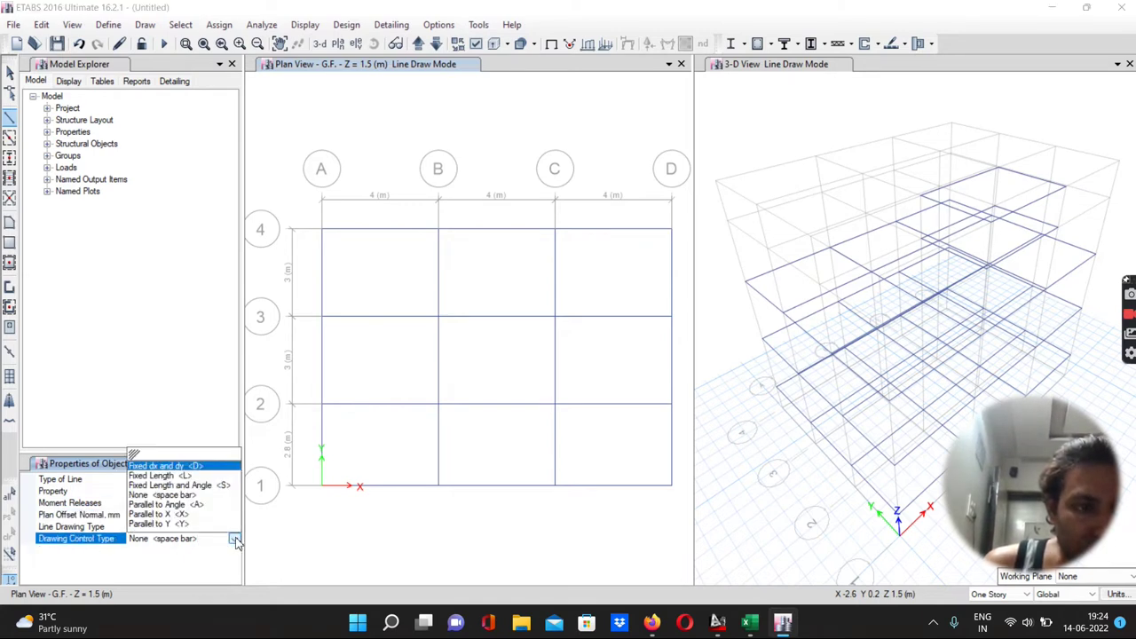
click(158, 523)
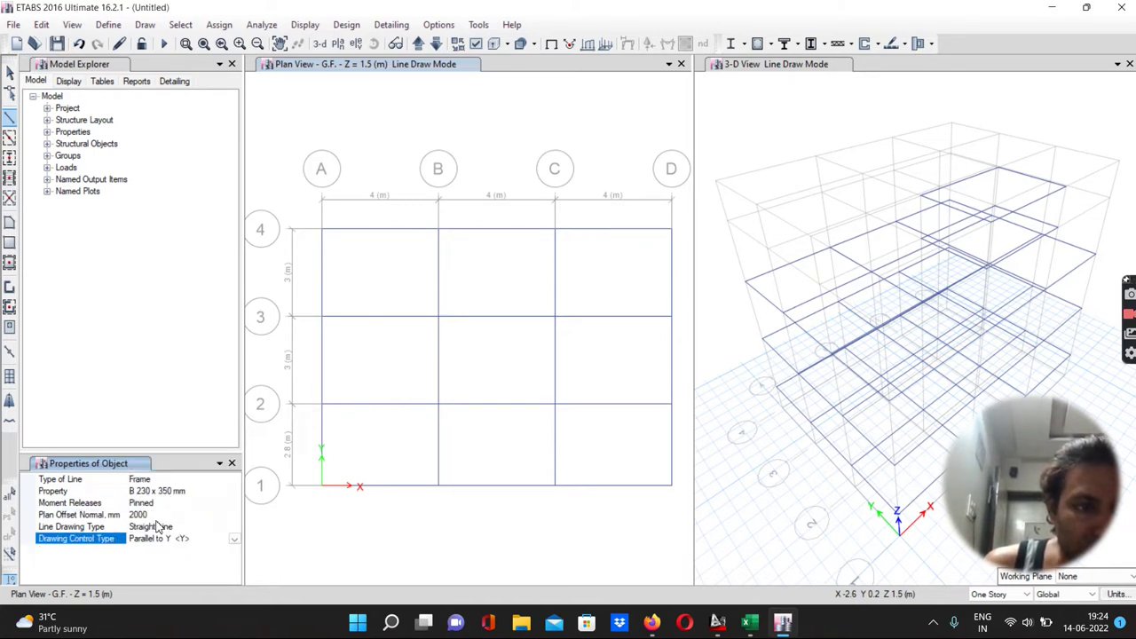
click(553, 233)
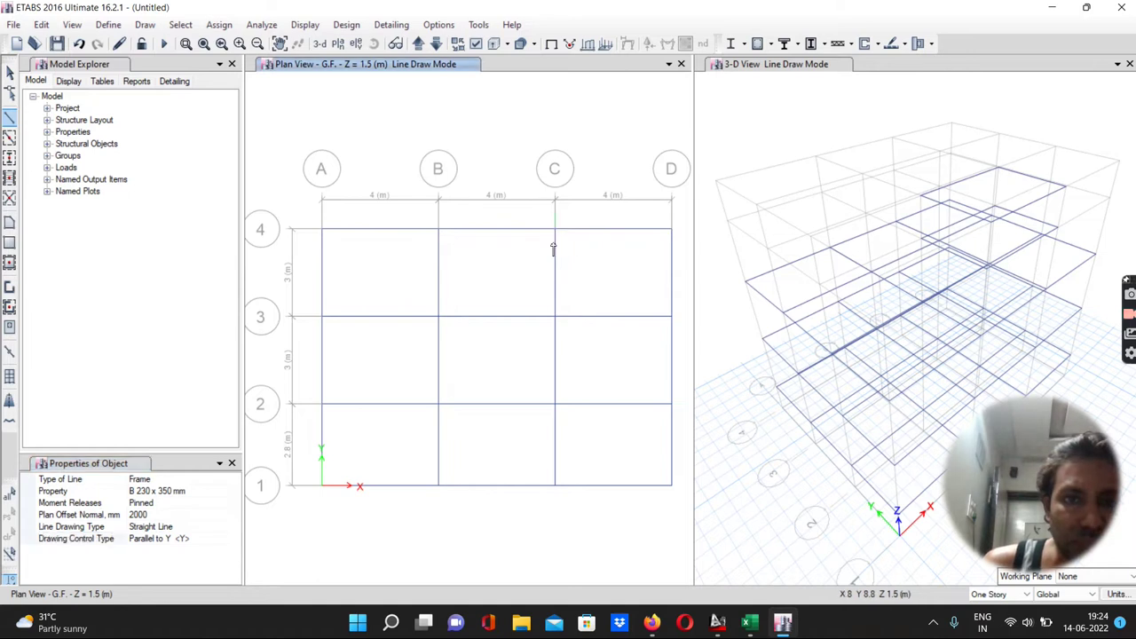
click(555, 318)
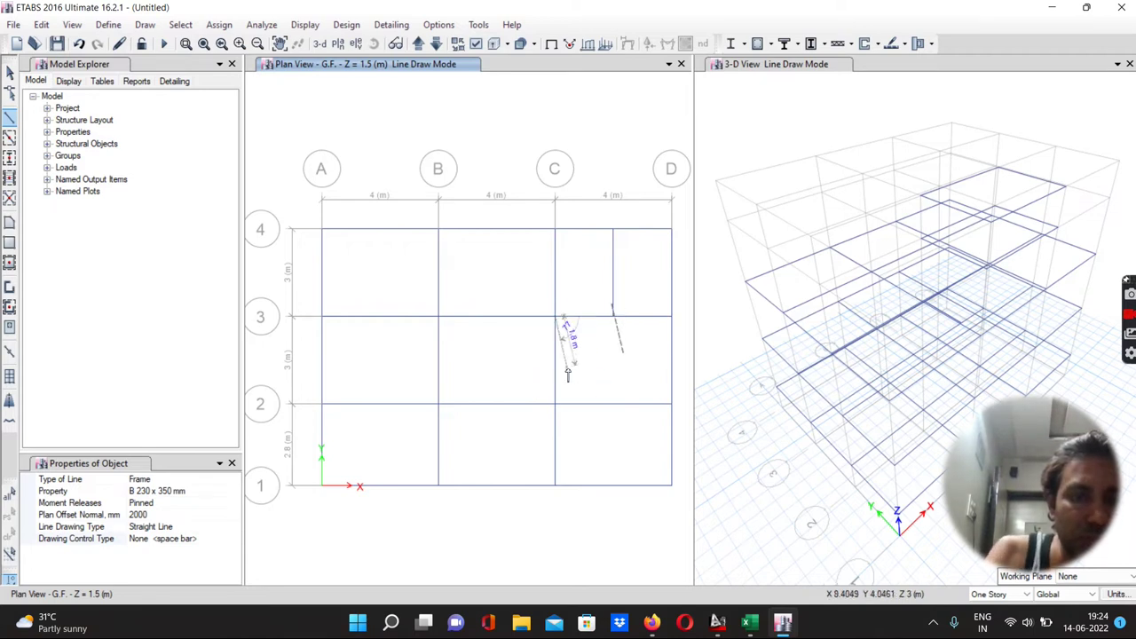
key(Escape)
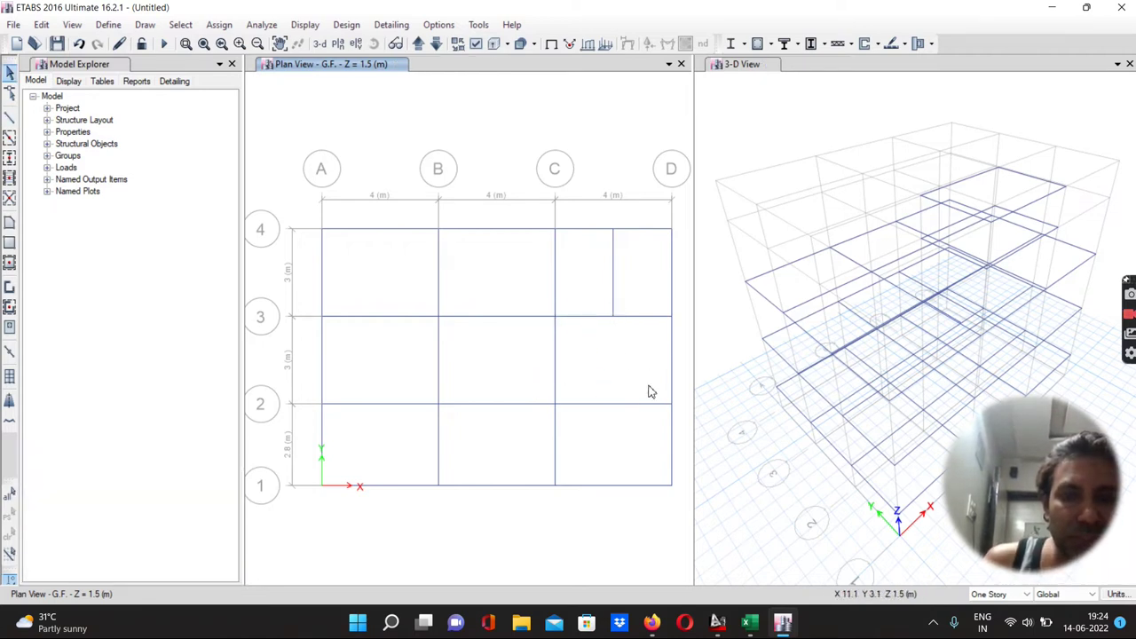
Step: Check the beam layout and dimensions around the passage and bedroom 3 in the AutoCAD floor plan, and return to ETABS
click(719, 623)
scroll(878, 364, up, 2)
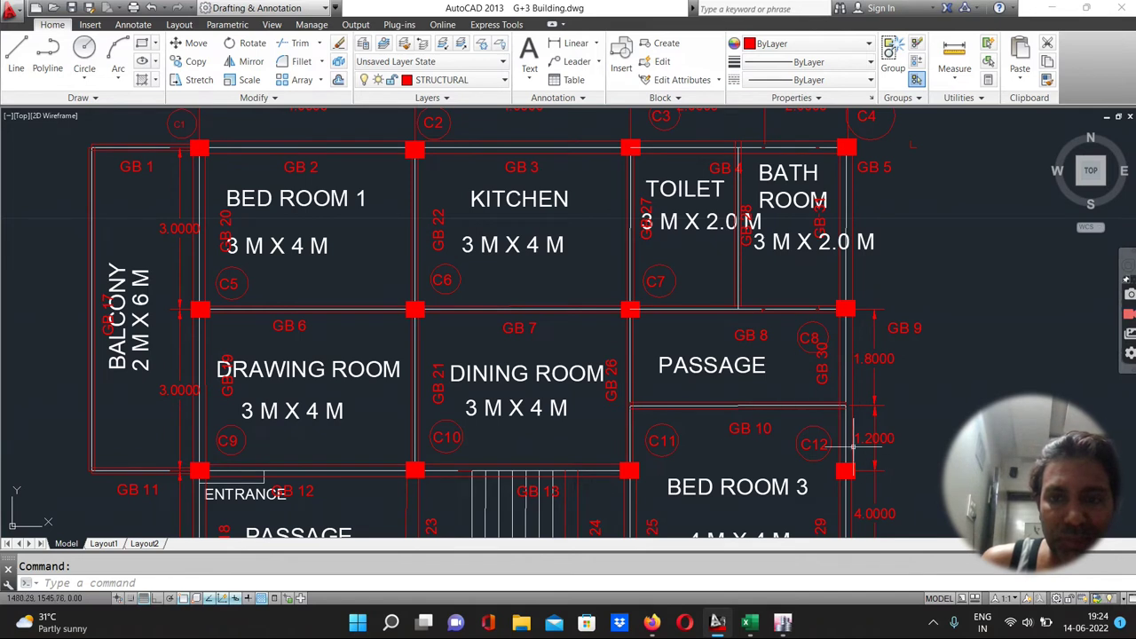
click(782, 622)
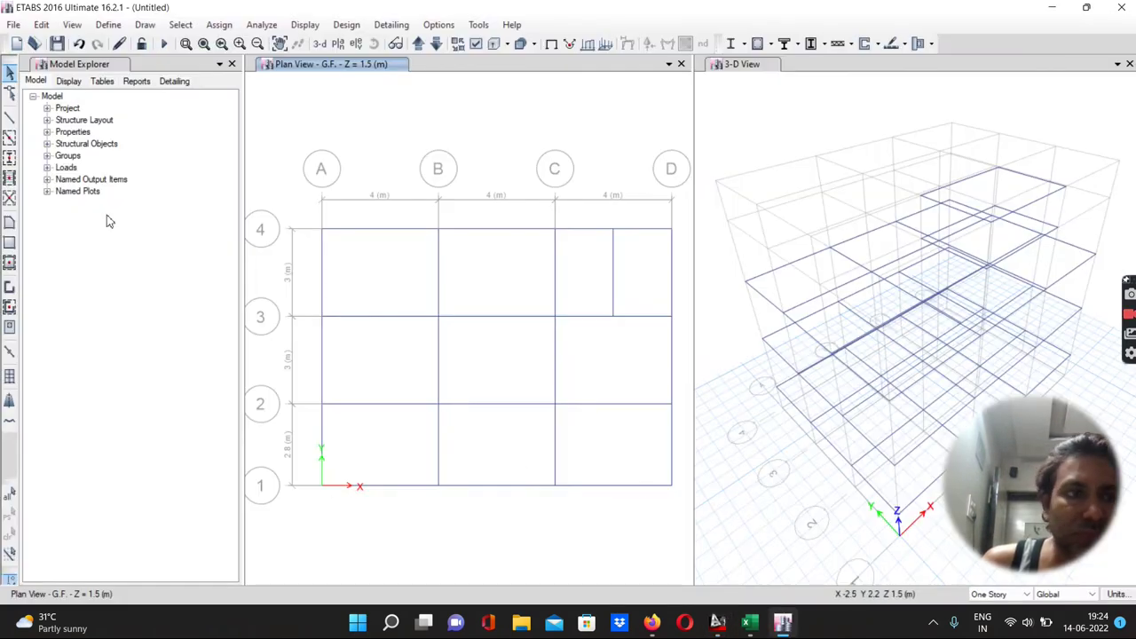
Step: Draw a pinned B 230 x 350 mm beam parallel to X from C-2 to D-2 with 1200 mm plan offset, and delete the original grid-2 beam
click(10, 120)
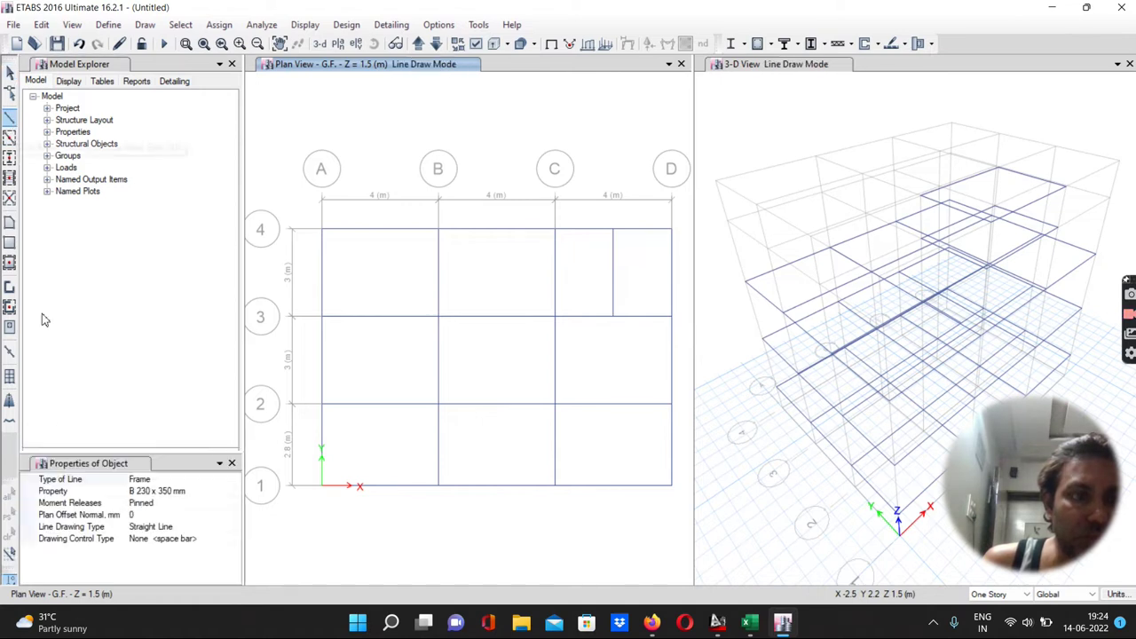
click(146, 513)
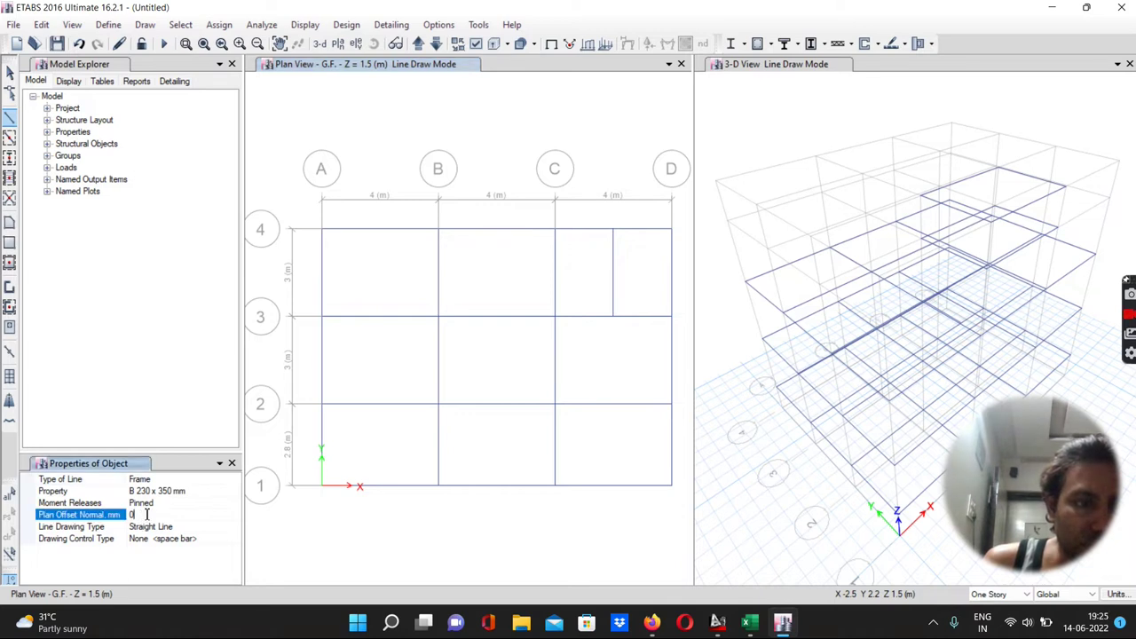
text(1200)
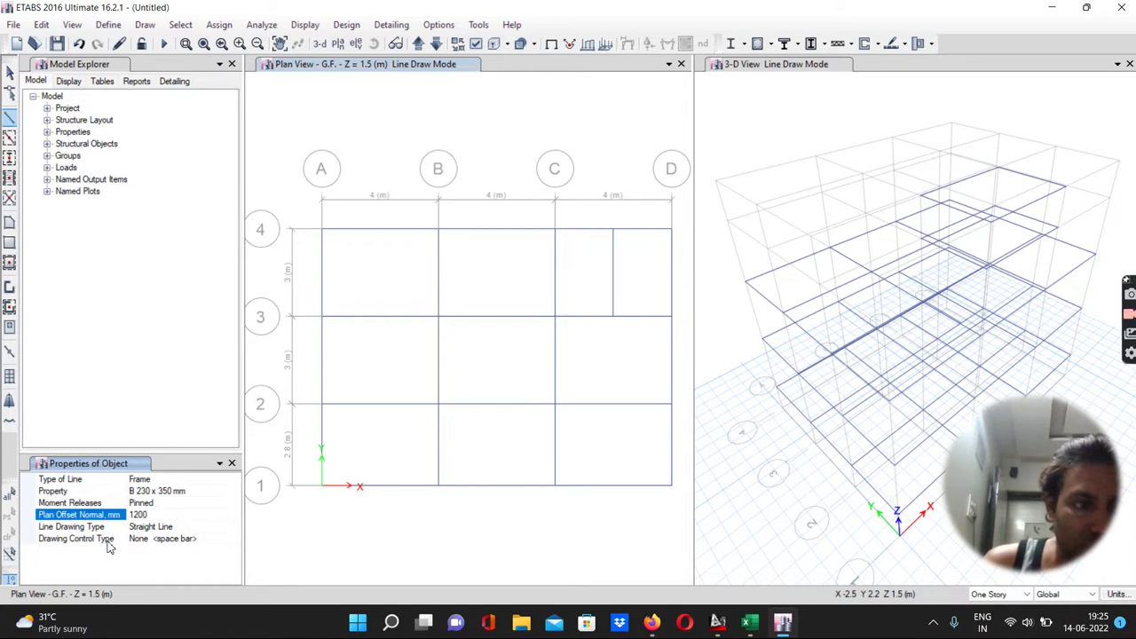
click(173, 540)
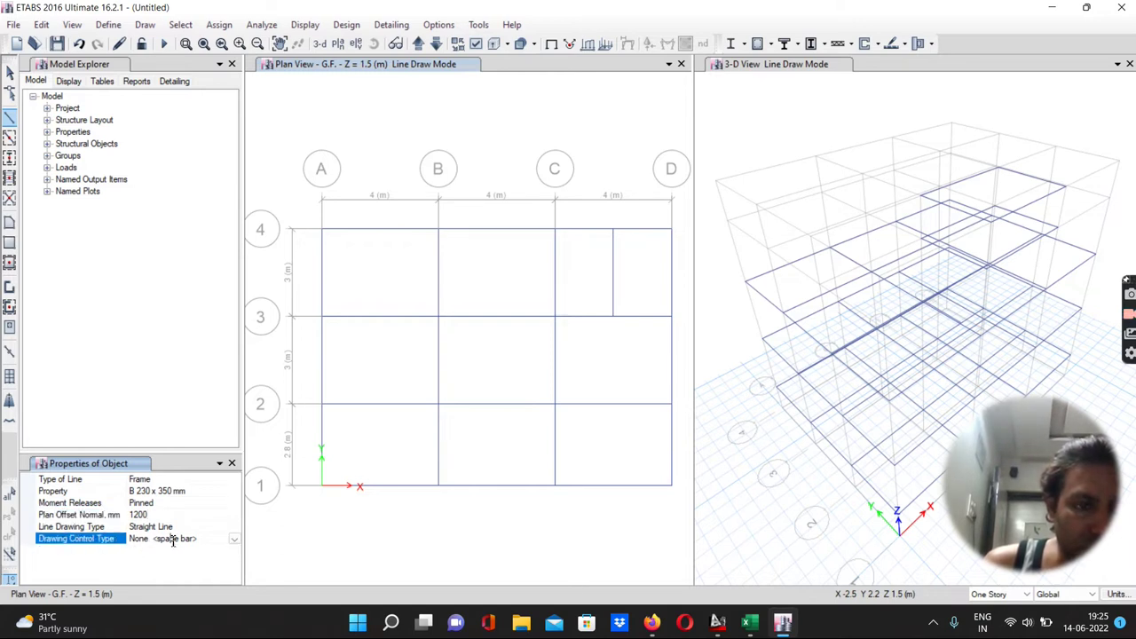
click(234, 538)
click(176, 515)
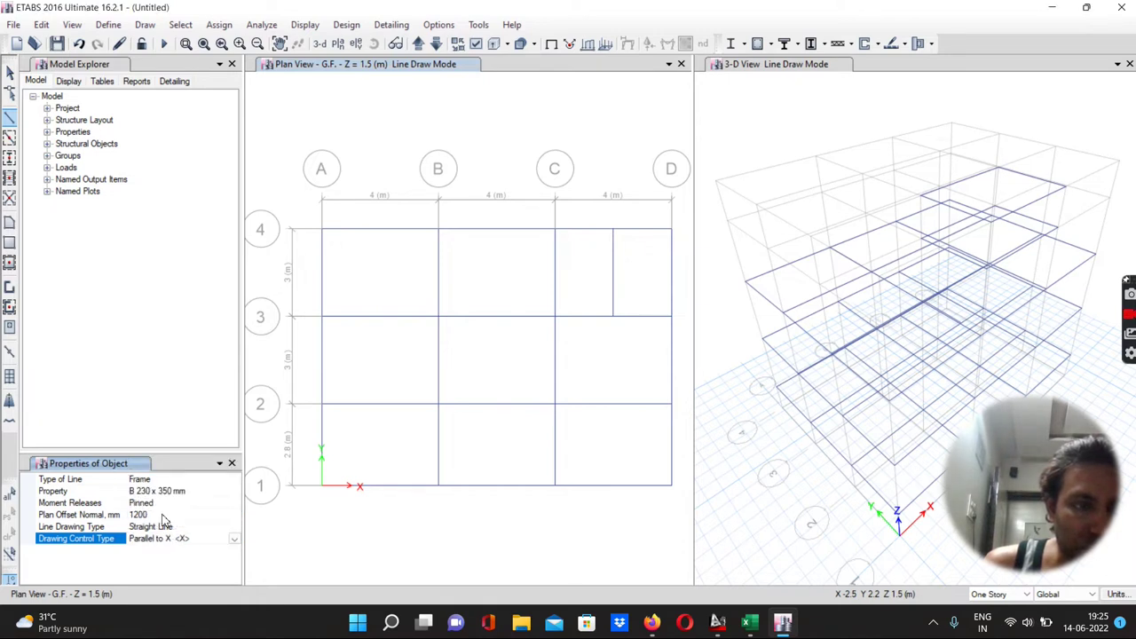
click(554, 407)
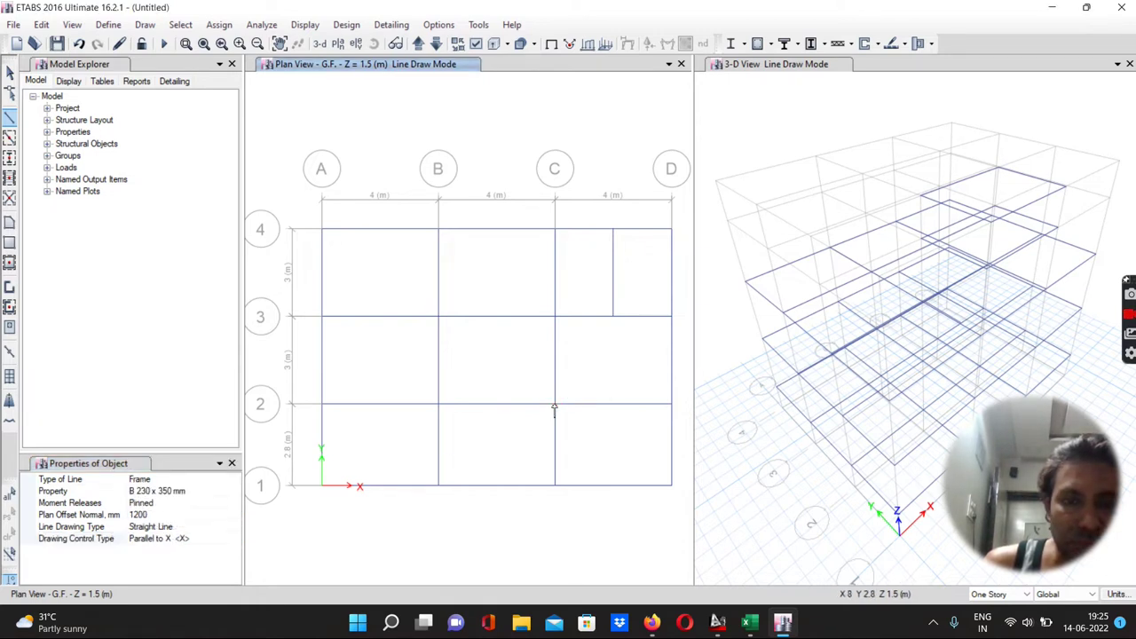
click(669, 408)
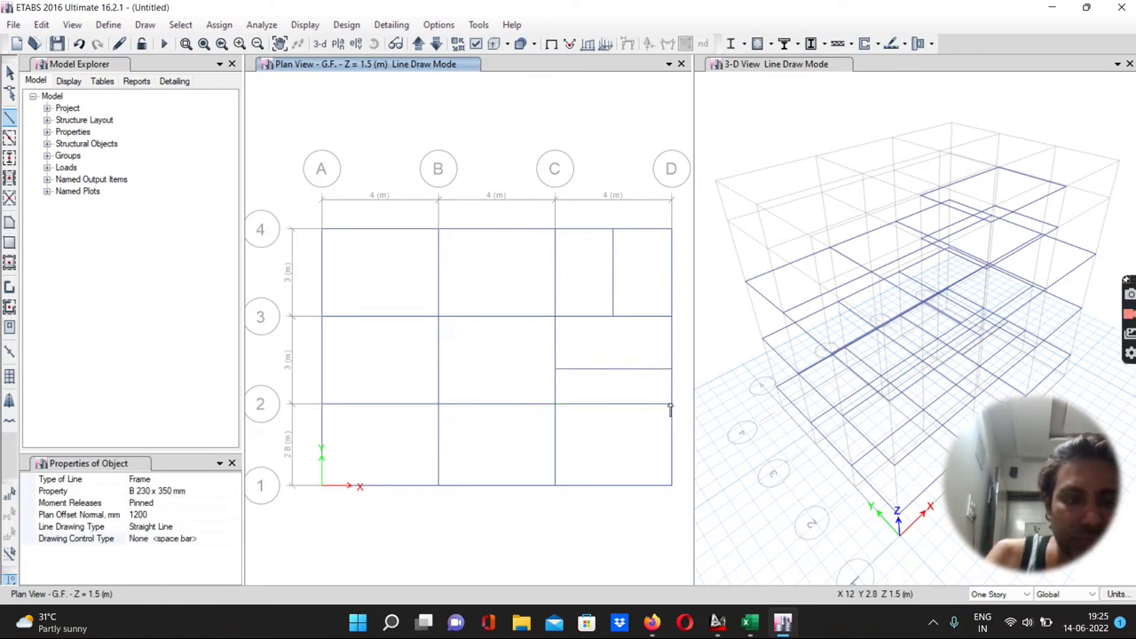
key(Escape)
click(647, 406)
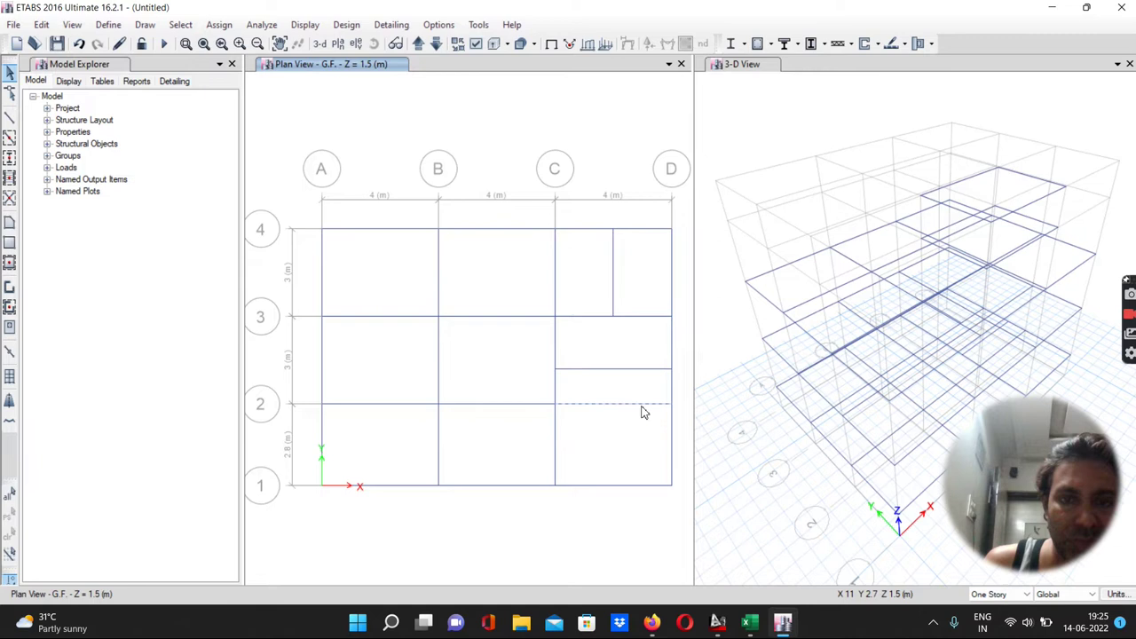
key(Delete)
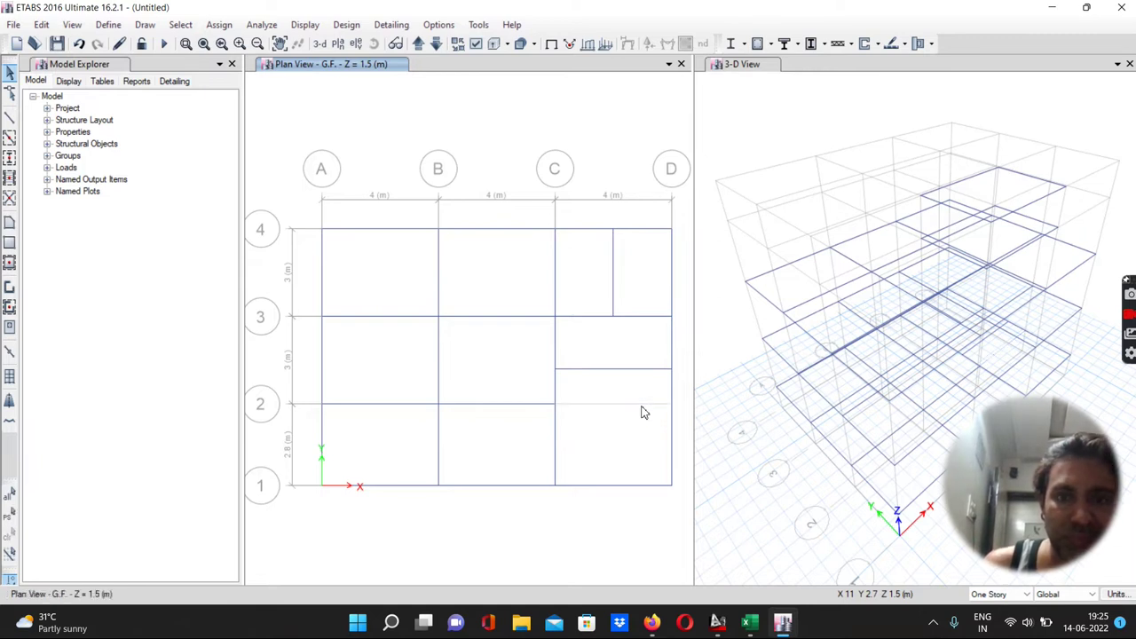
Step: Replicate the two offset secondary beams in bays C–D/3–4 and C–D/2–3 from the G.F. plan to the F.F. and Terrace stories
click(615, 285)
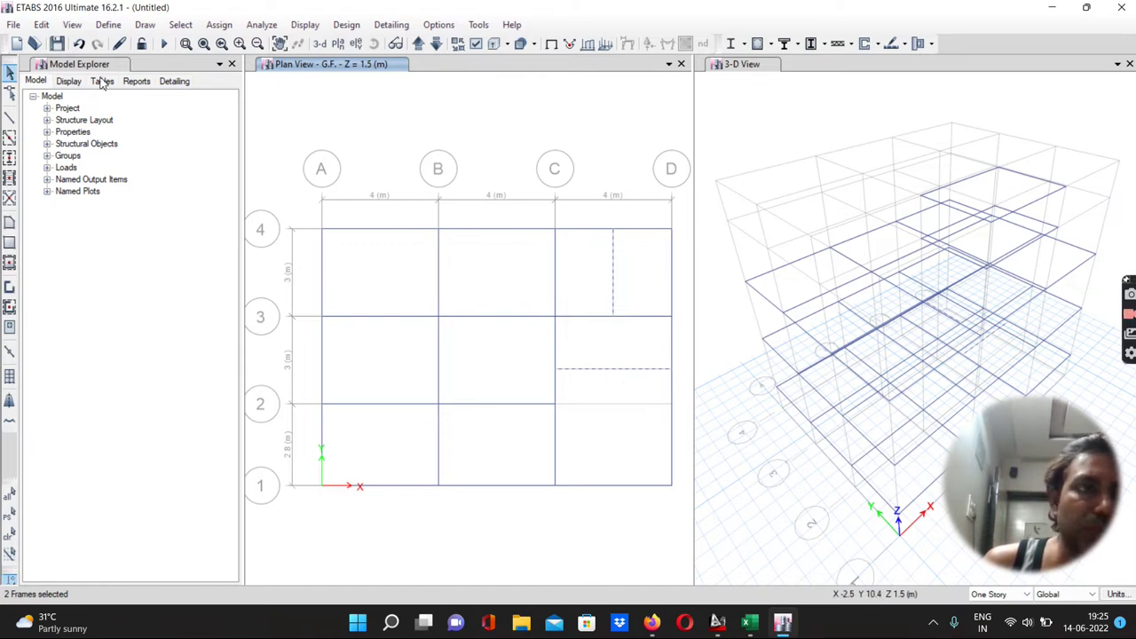
click(43, 25)
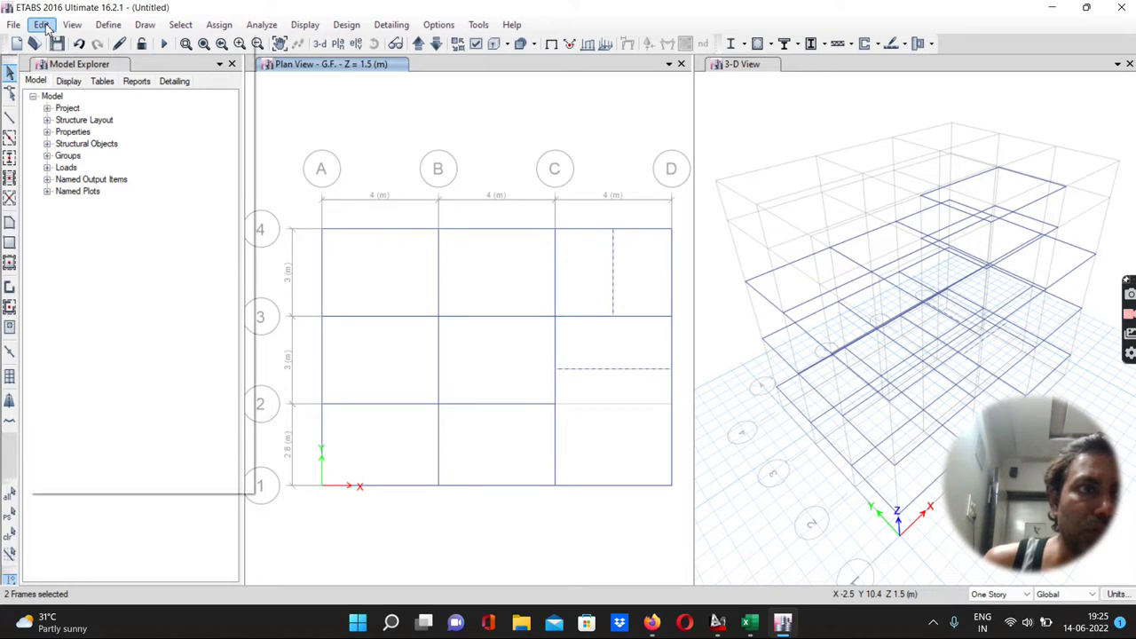
click(88, 259)
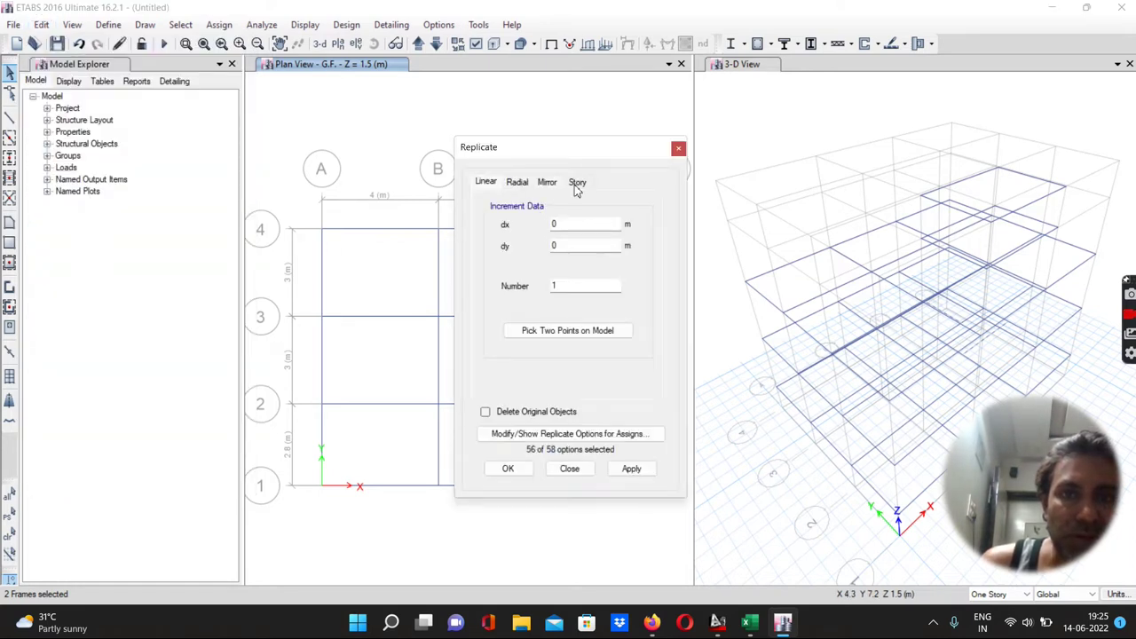
click(576, 182)
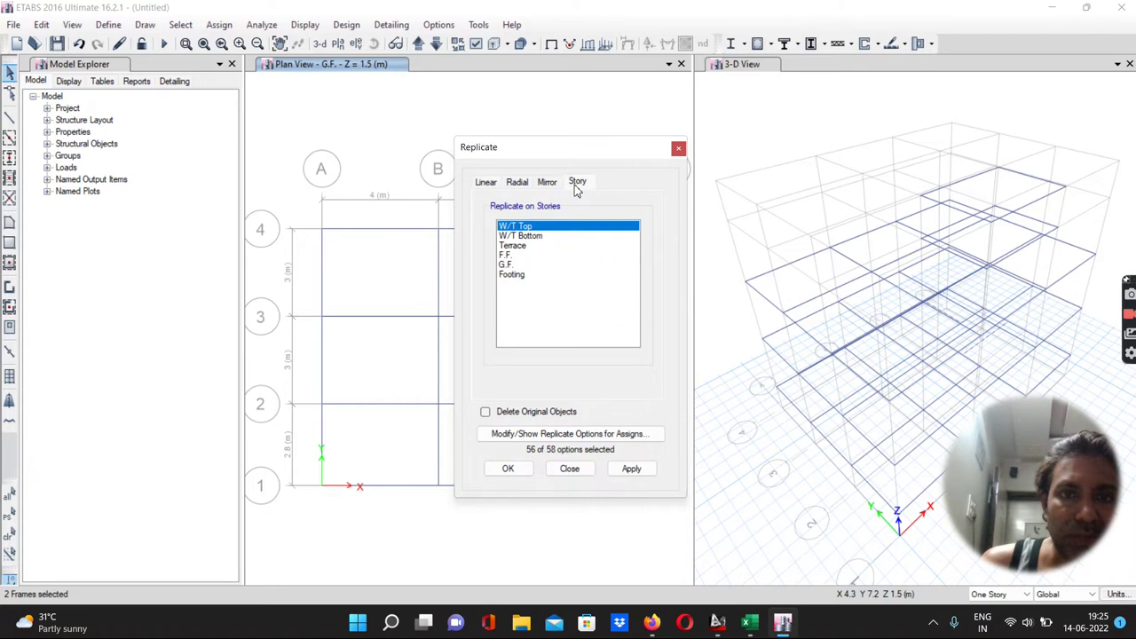
click(507, 255)
click(512, 247)
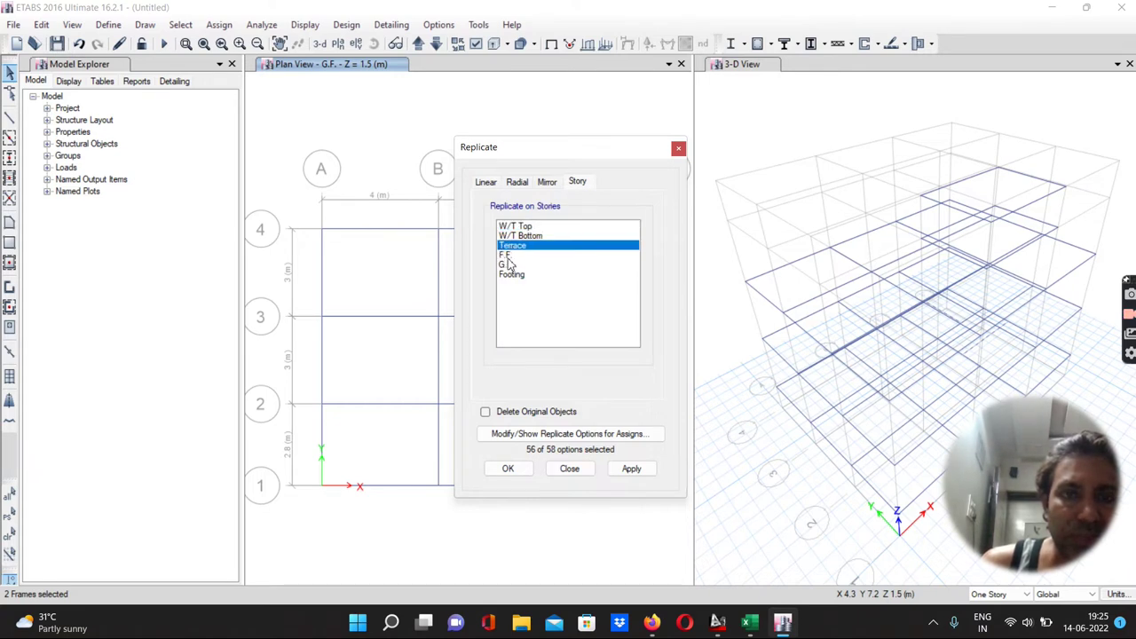
click(508, 257)
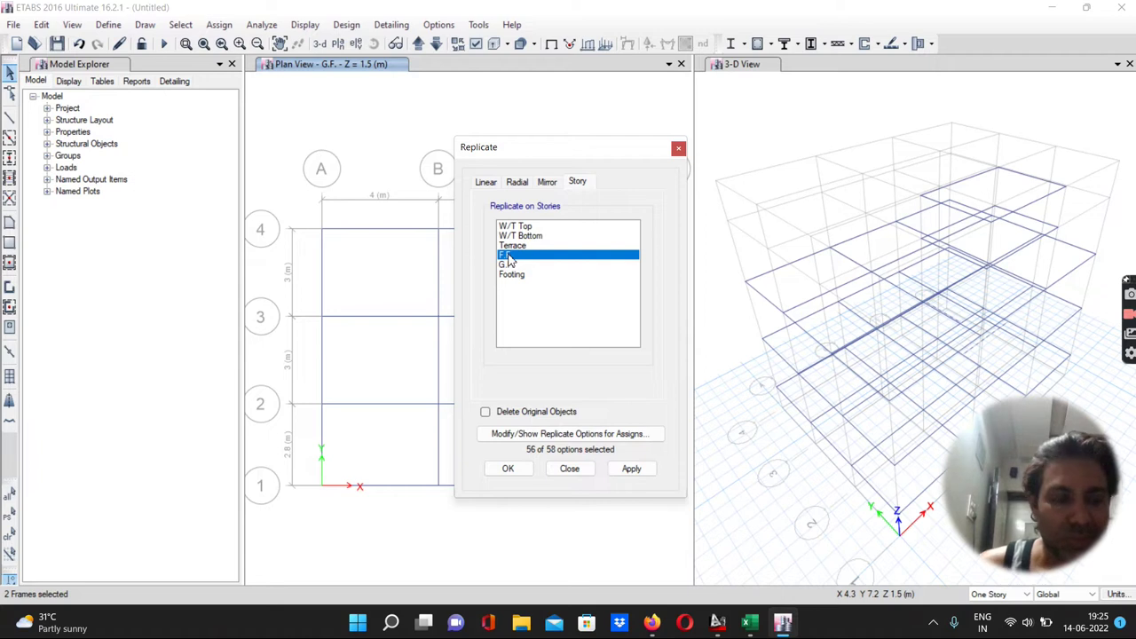
ctrl+click(512, 247)
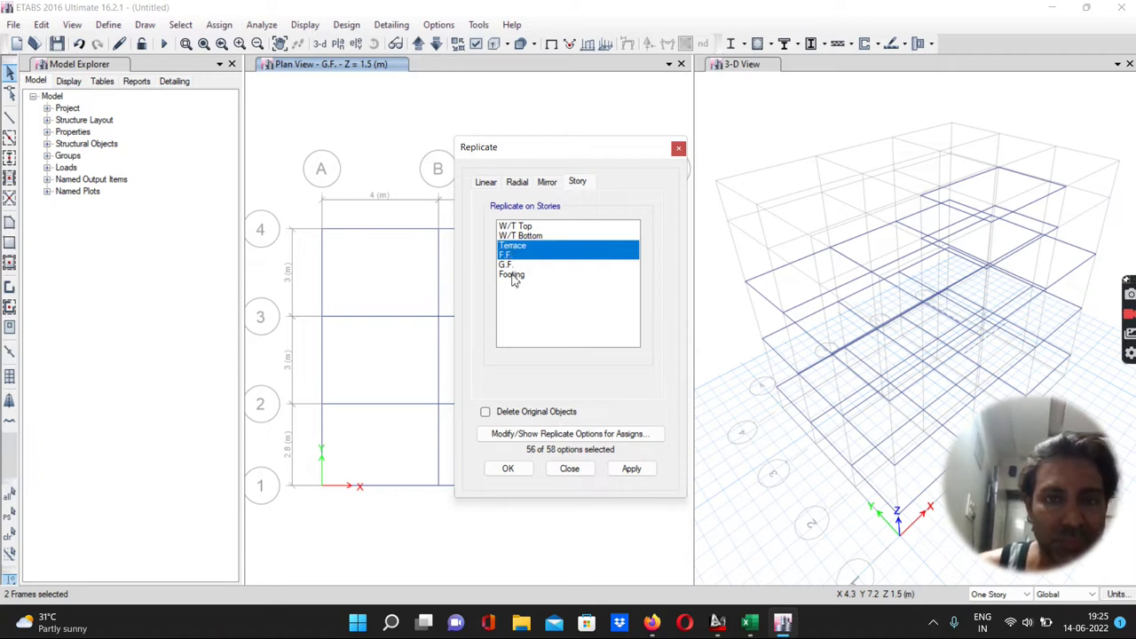
click(629, 471)
click(508, 471)
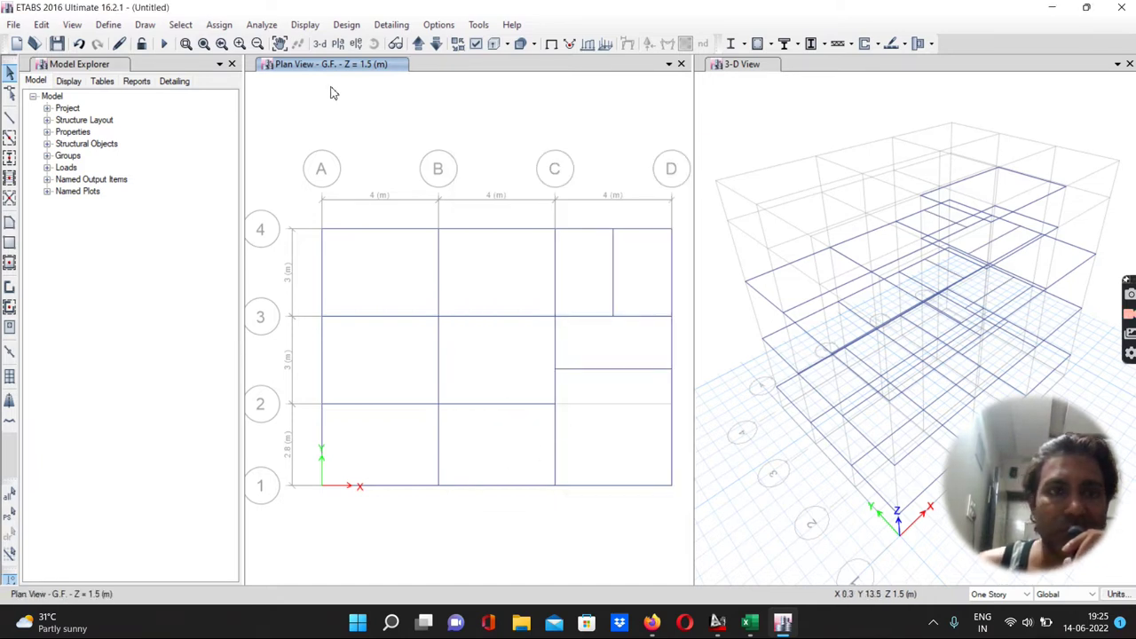
Step: Delete the beam on grid line 2 between C and D on the F.F. and Terrace plans
click(418, 47)
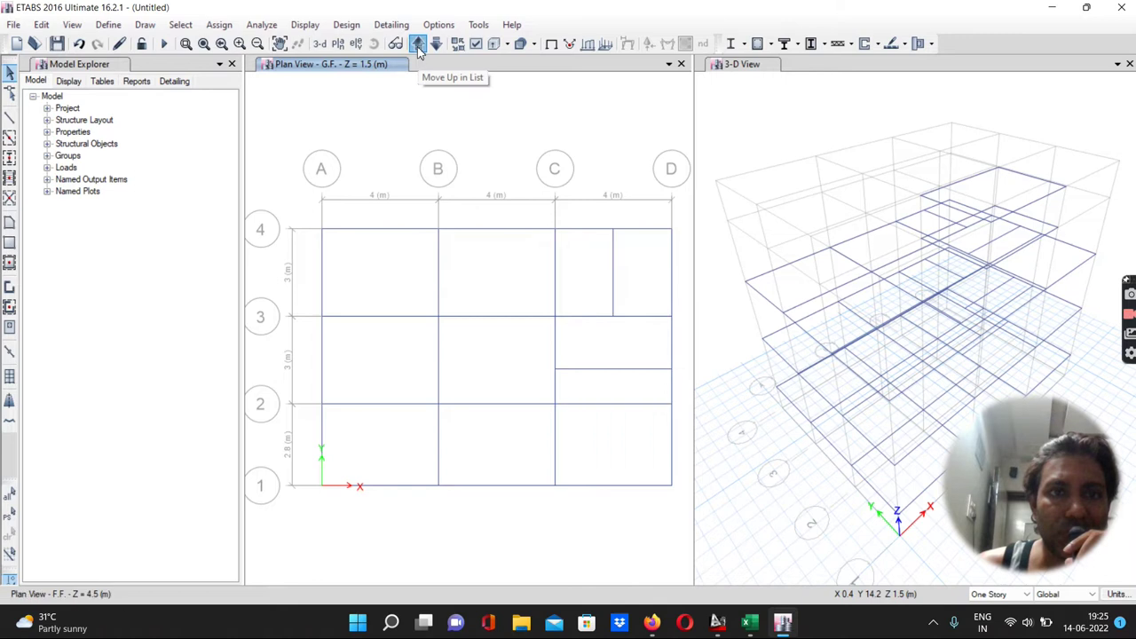
click(418, 46)
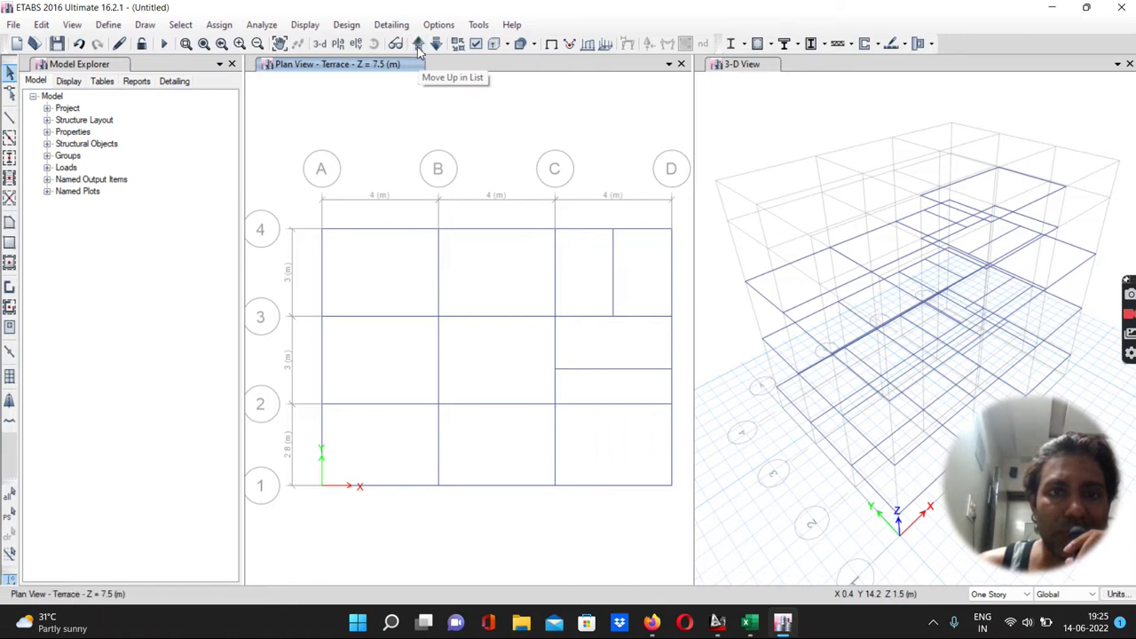
click(418, 46)
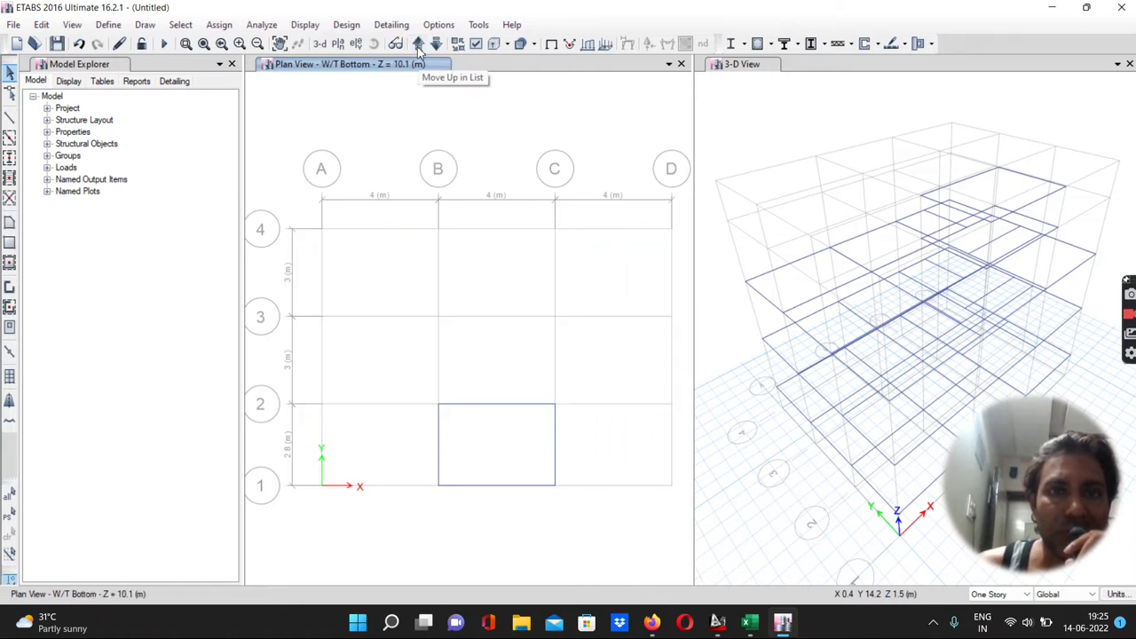
click(437, 46)
click(436, 46)
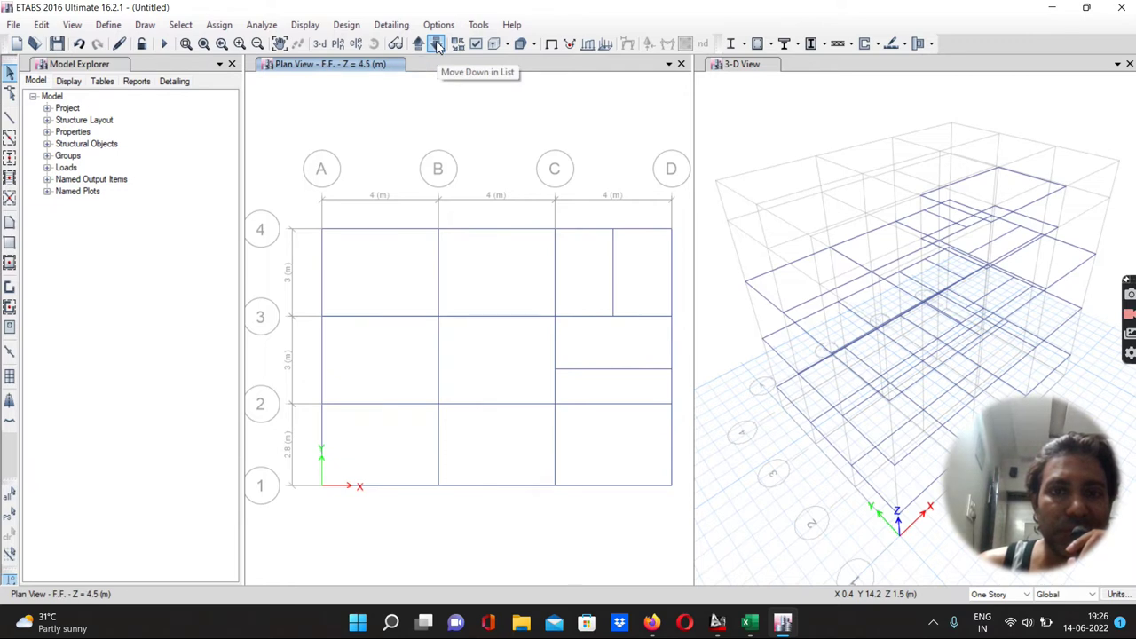
click(437, 46)
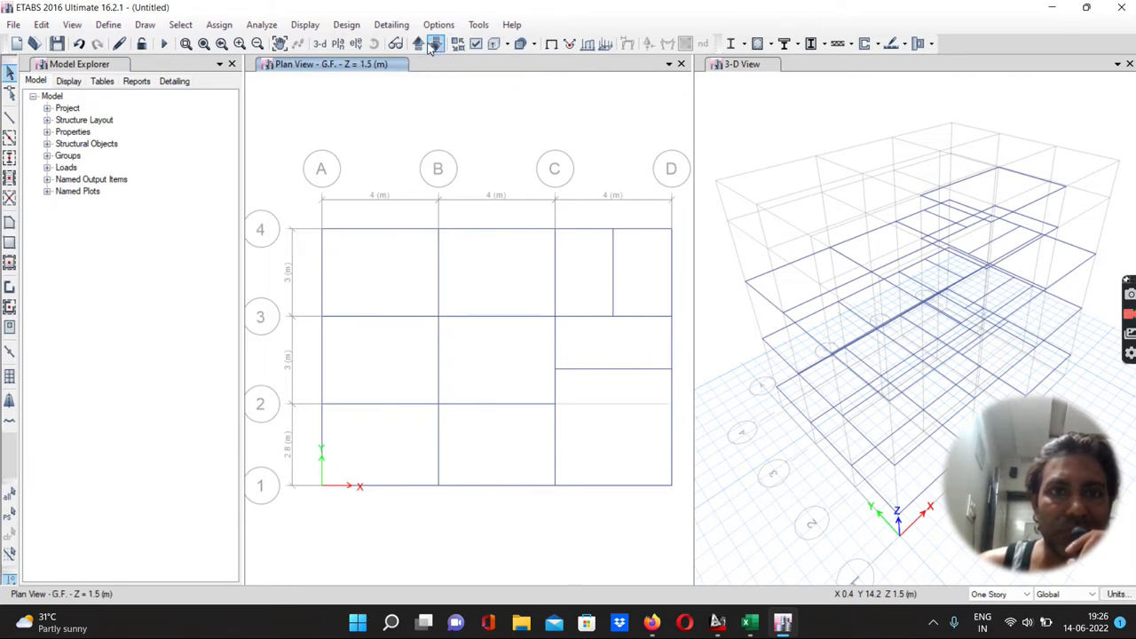
click(418, 47)
click(609, 405)
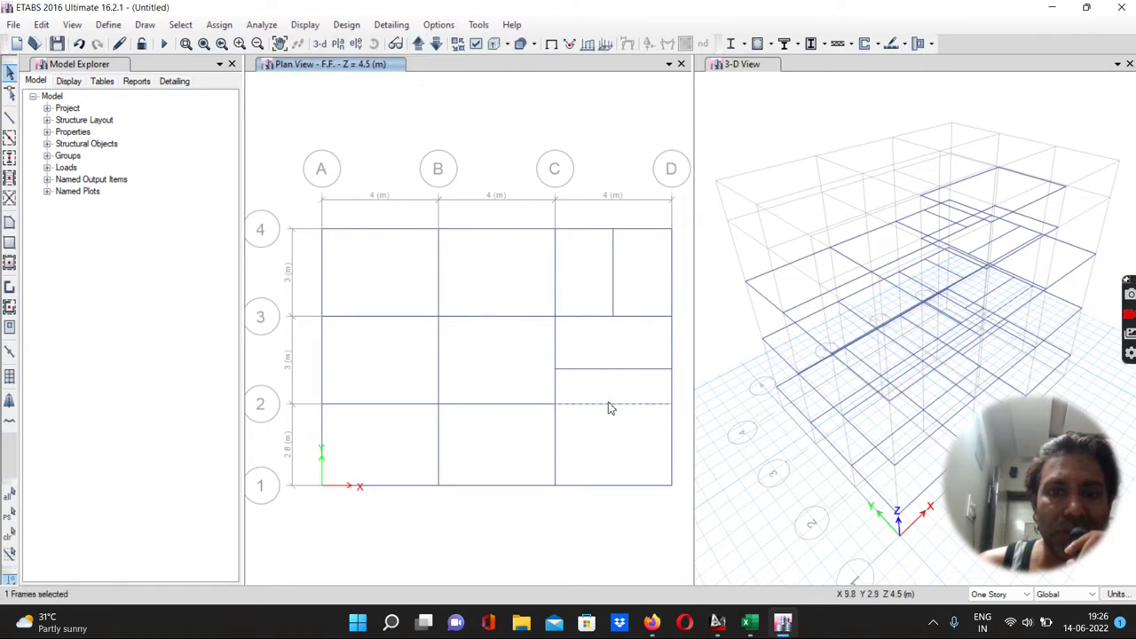
key(Delete)
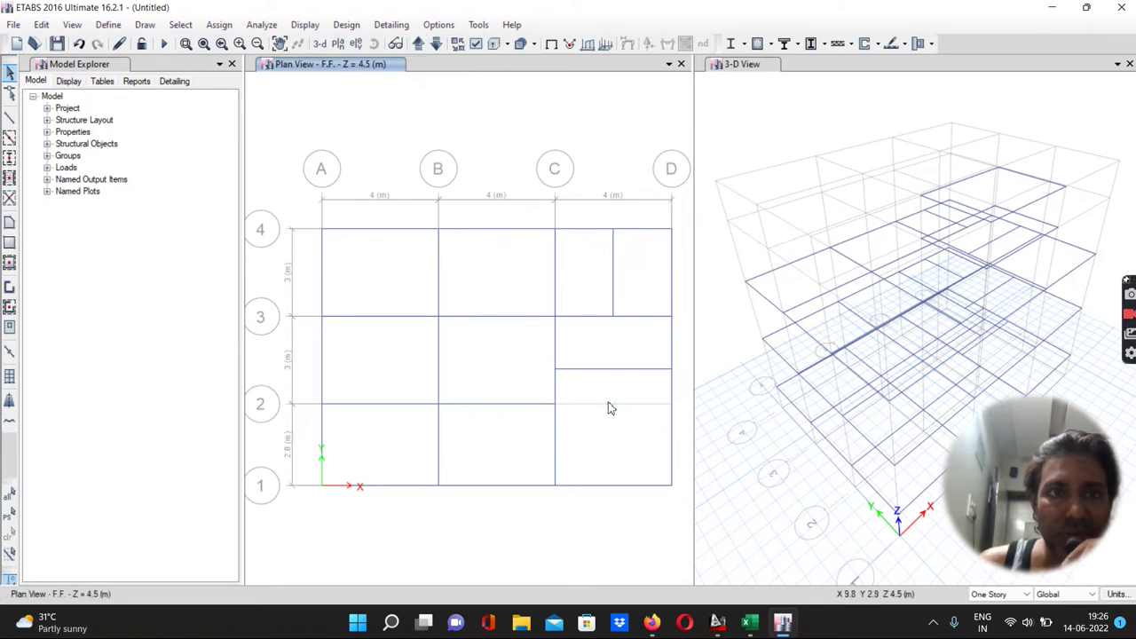
click(417, 46)
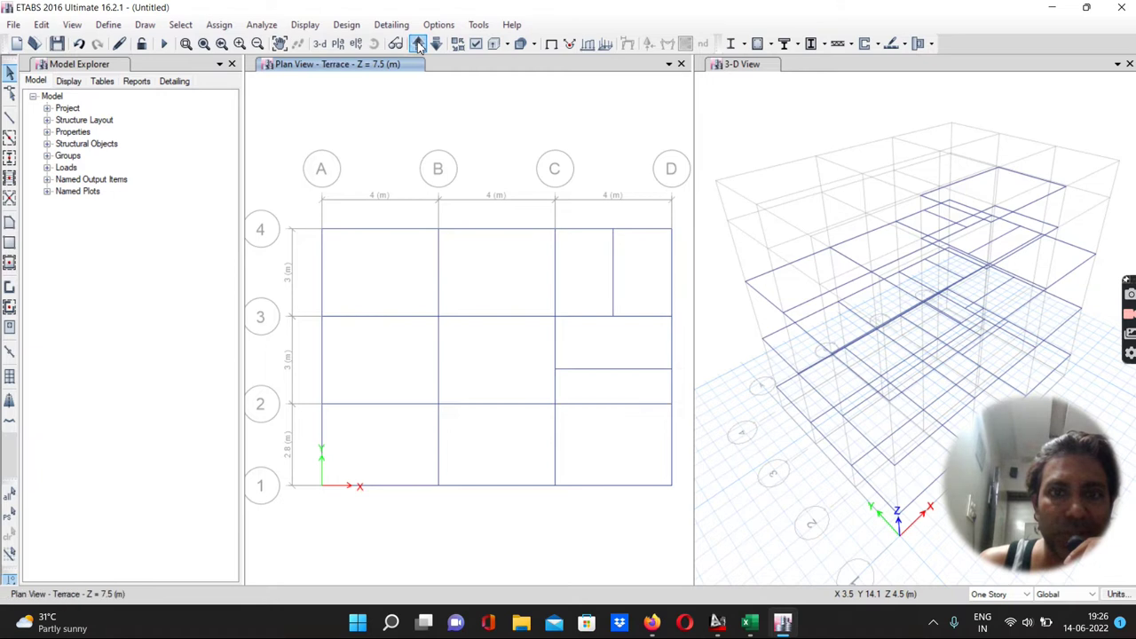
click(622, 404)
key(Delete)
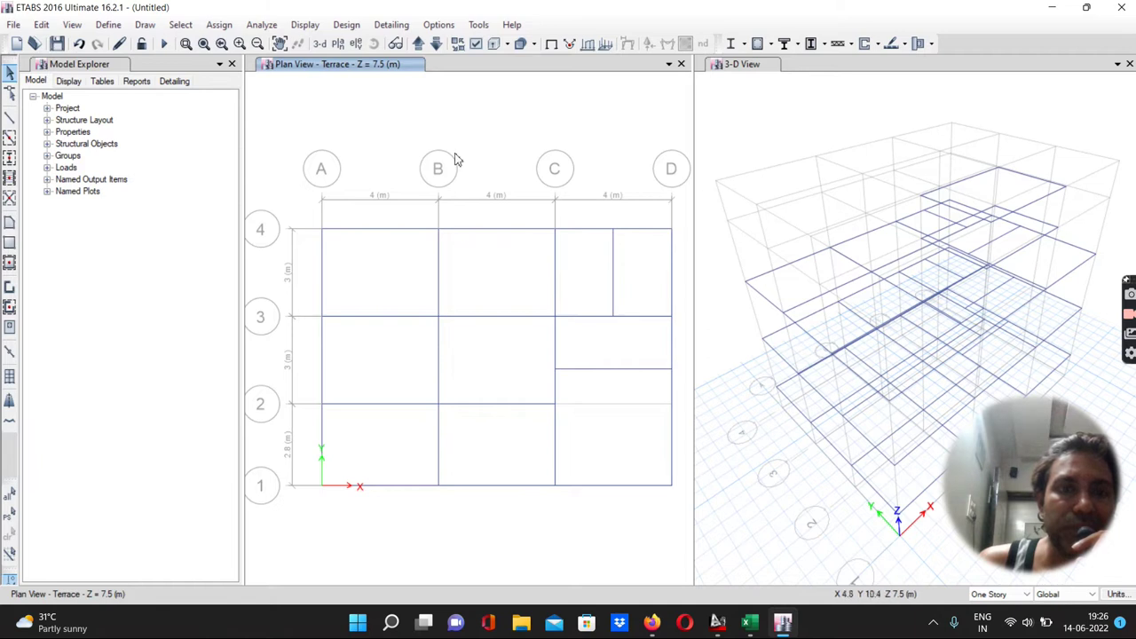
Step: On the F.F. plan, fill the bays A–B, B–C and C–D between grids 3 and 4 with S 115 mm slabs
click(419, 44)
click(418, 45)
click(418, 44)
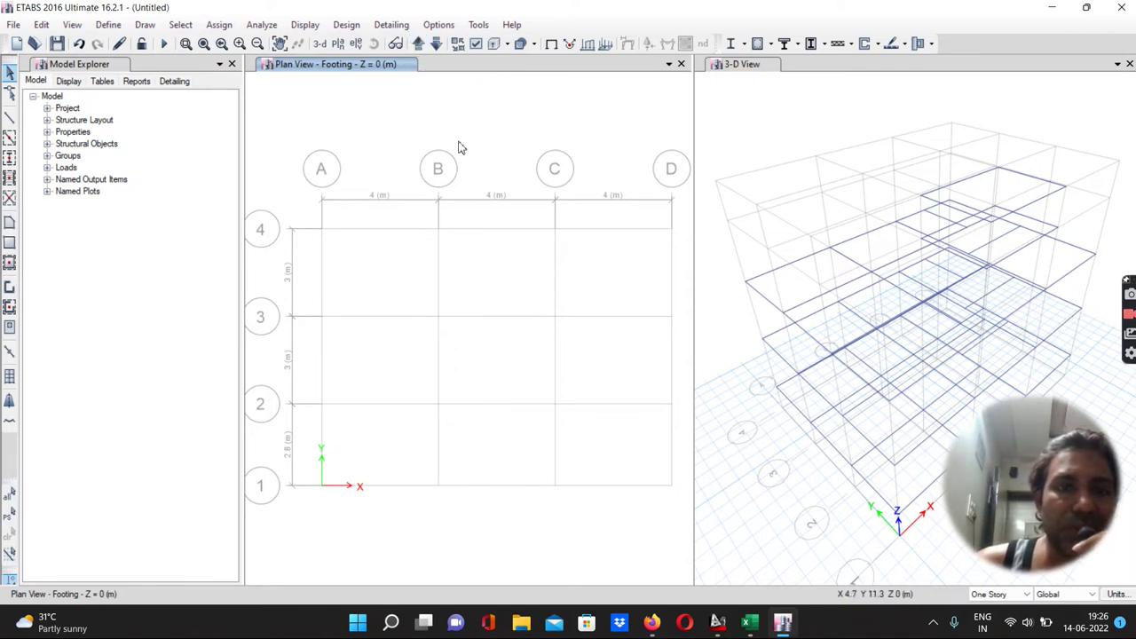
click(418, 44)
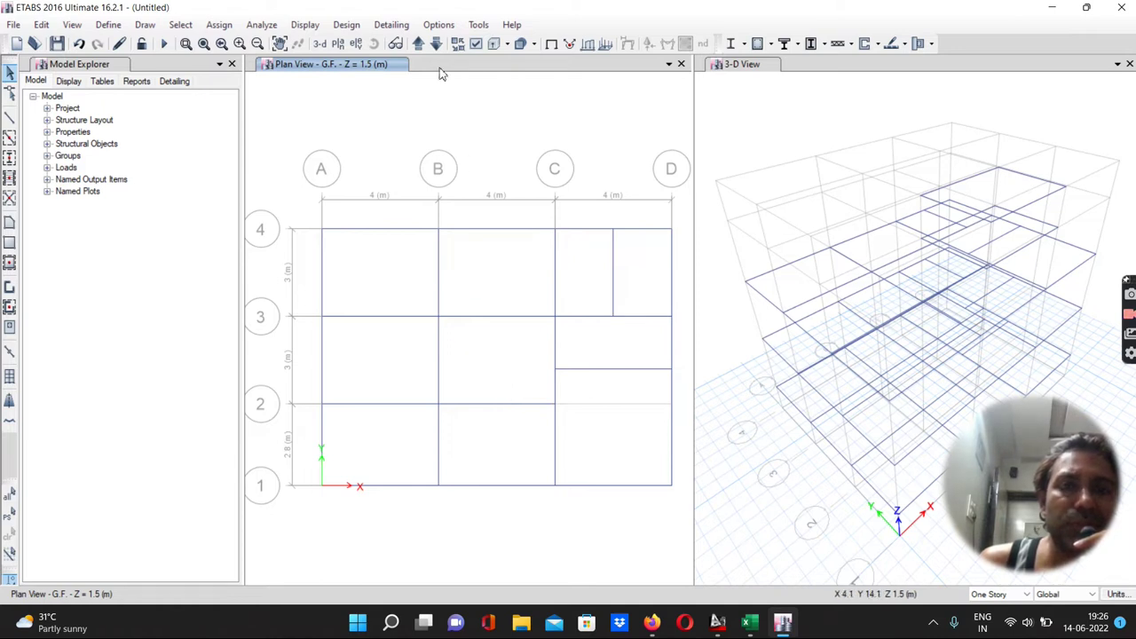
click(419, 44)
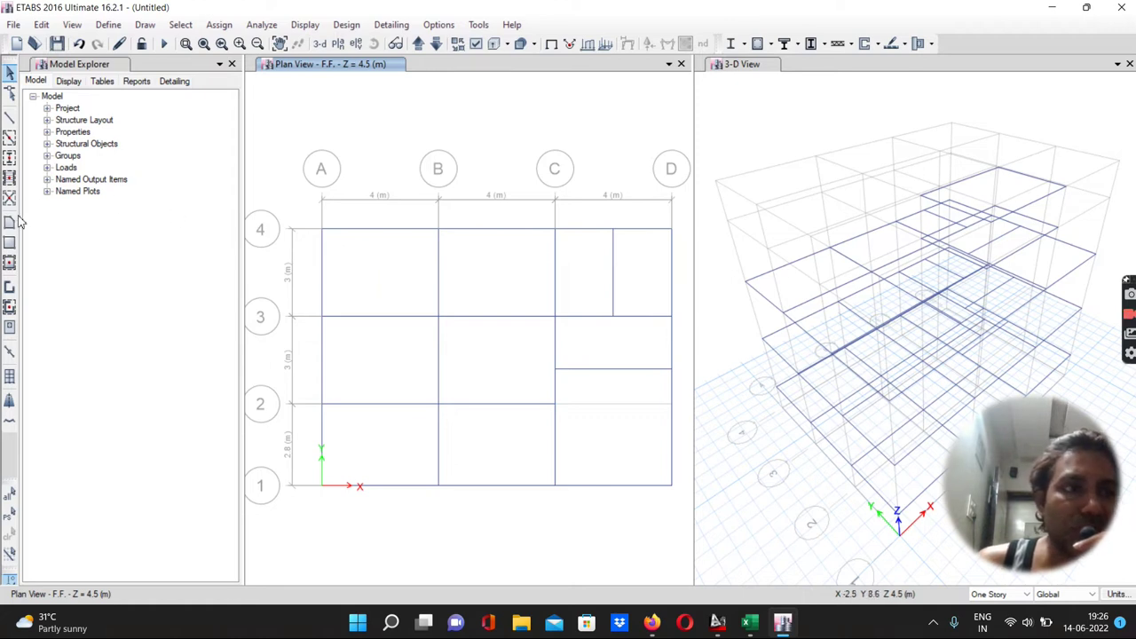
click(9, 263)
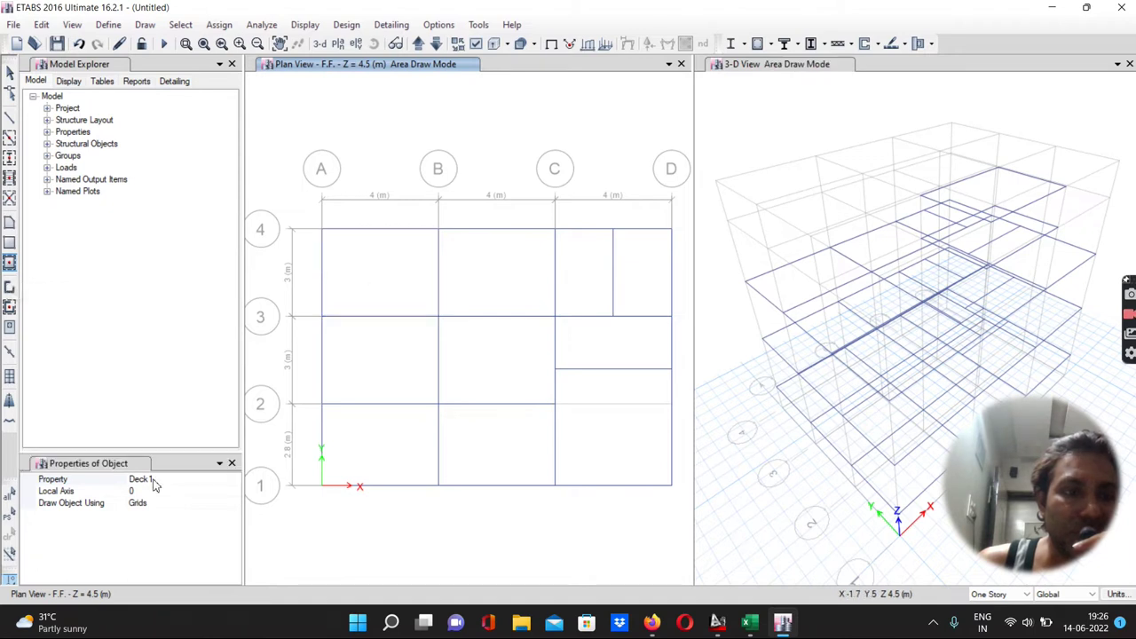
click(160, 480)
click(233, 483)
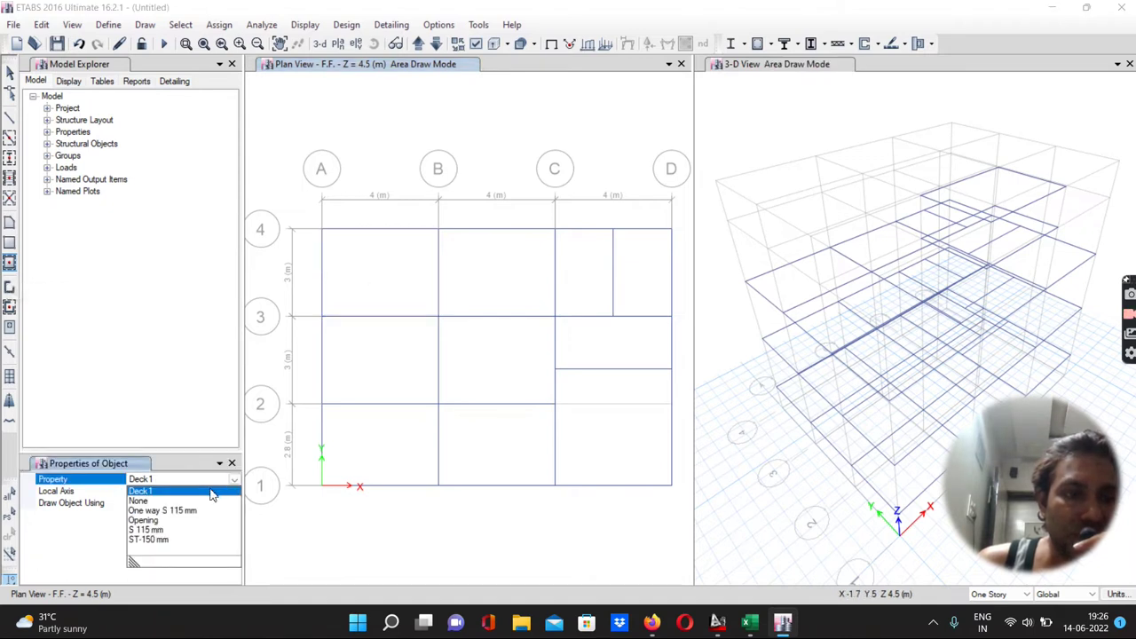
click(147, 529)
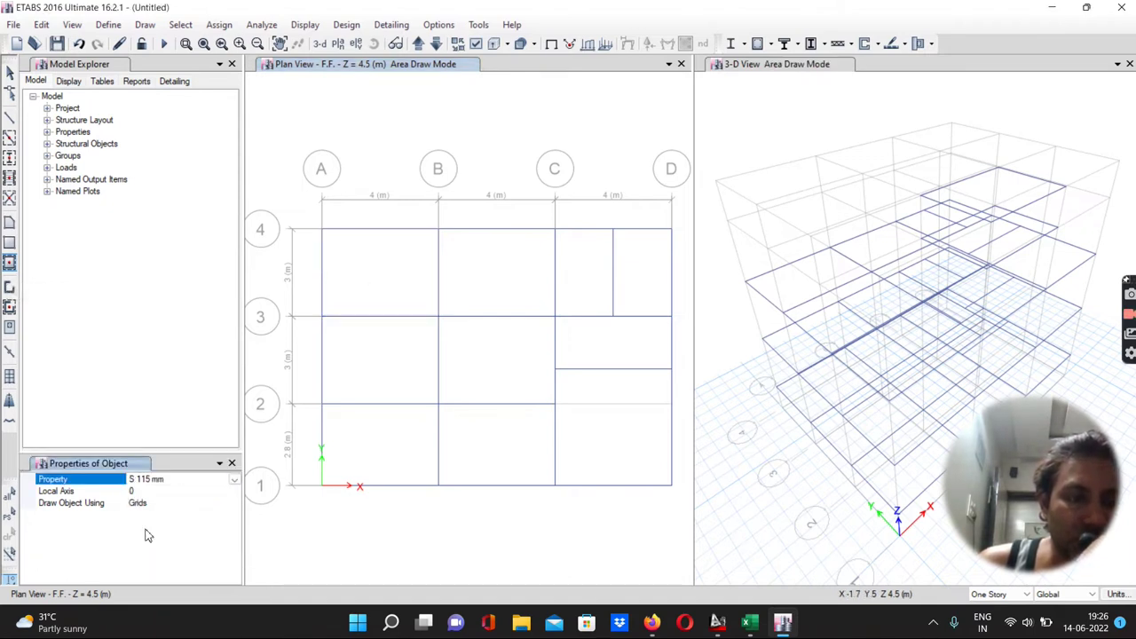
click(373, 261)
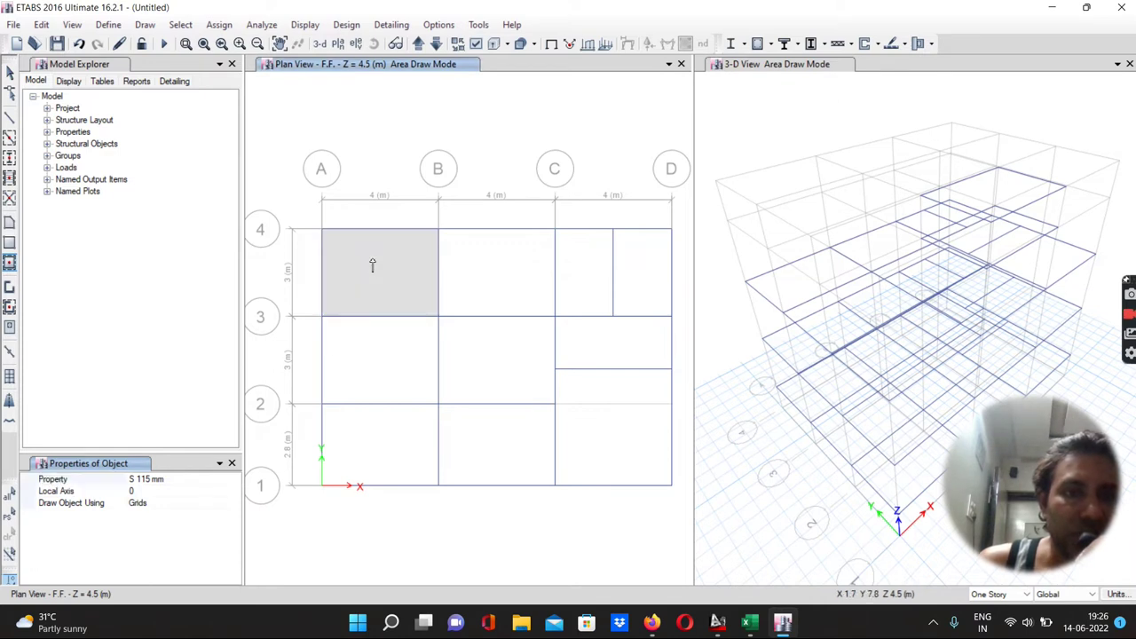
click(506, 263)
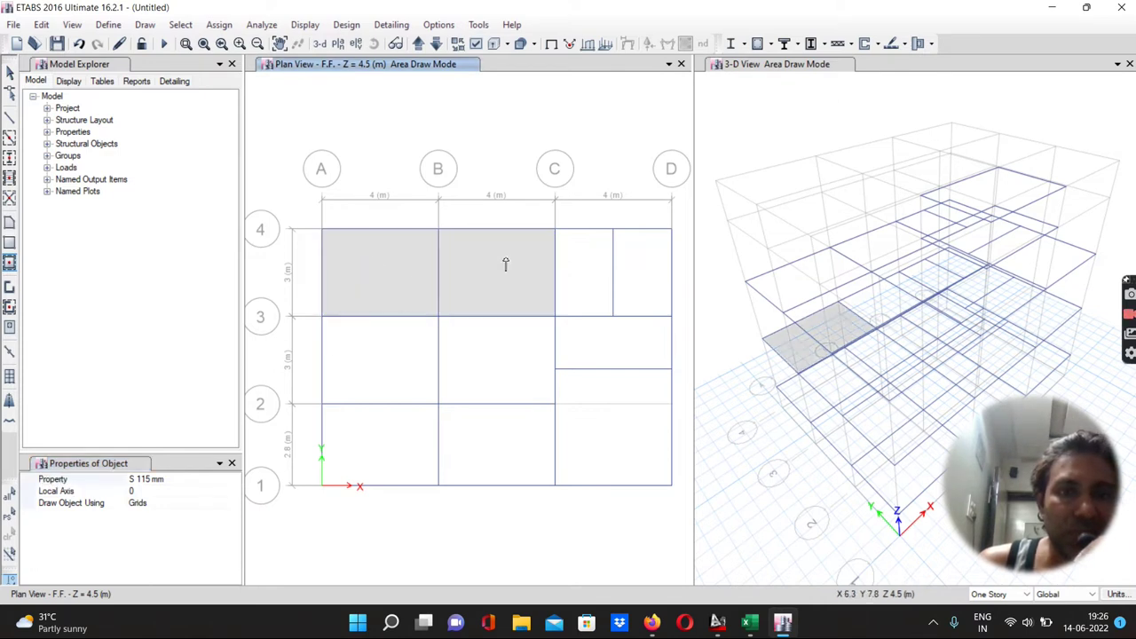
click(581, 268)
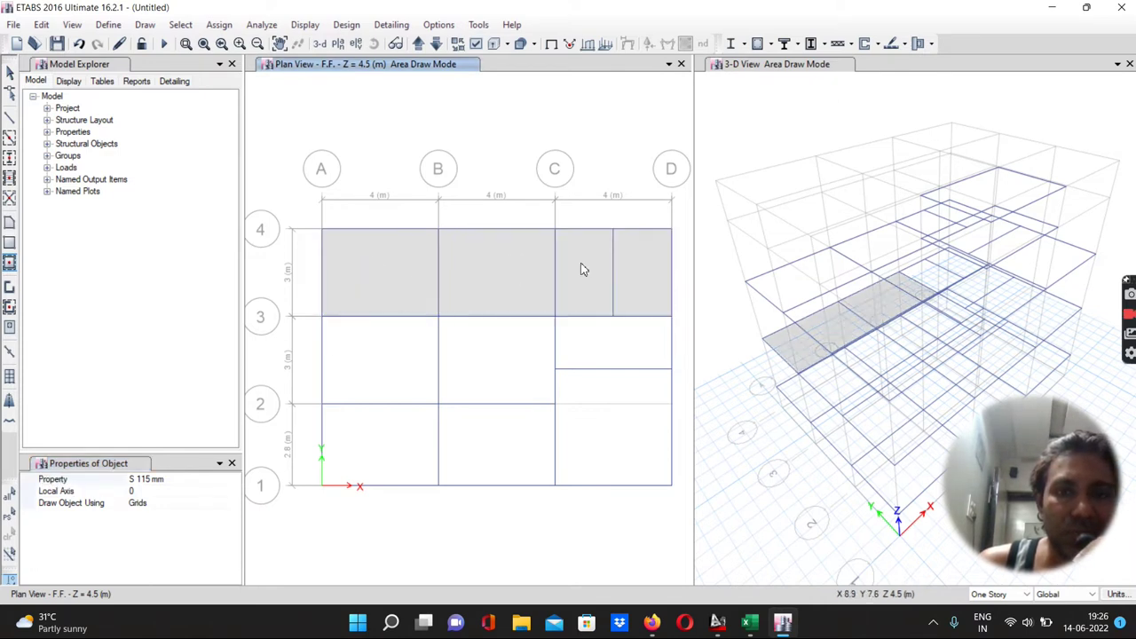
Step: Add S 115 mm slabs to F.F. bays A–B and B–C between grids 2 and 3, and C–D and A–B between grids 1 and 2
click(395, 347)
click(476, 363)
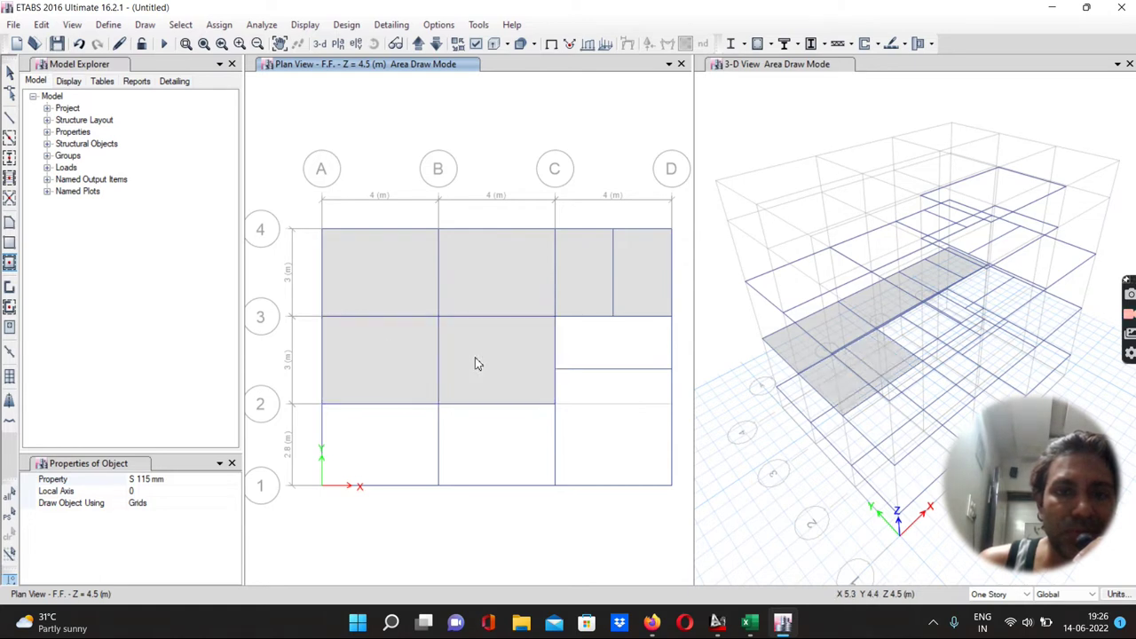
click(619, 422)
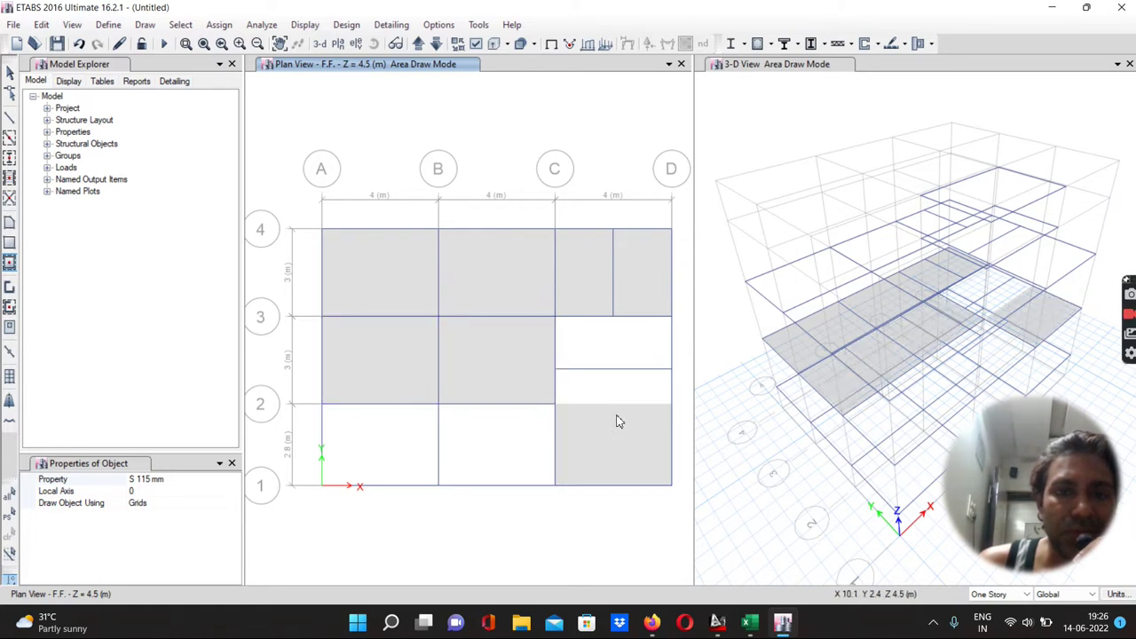
click(385, 454)
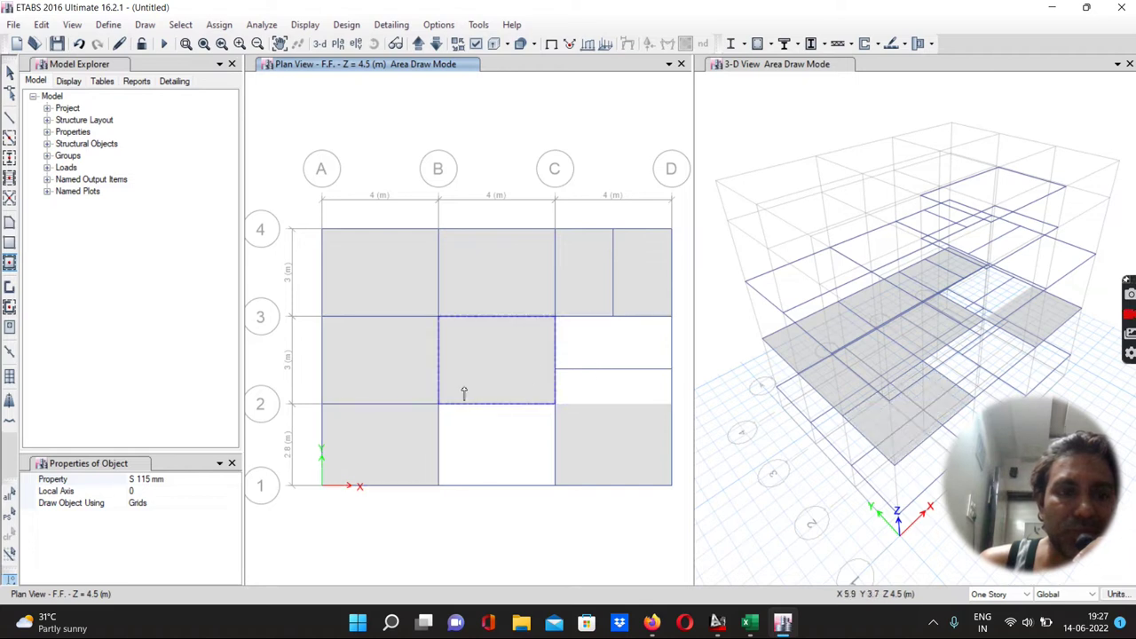
Step: Delete the F.F. slabs in bay C–D between grids 3 and 4 and in bay C–D between grids 1 and 2
click(9, 72)
click(593, 281)
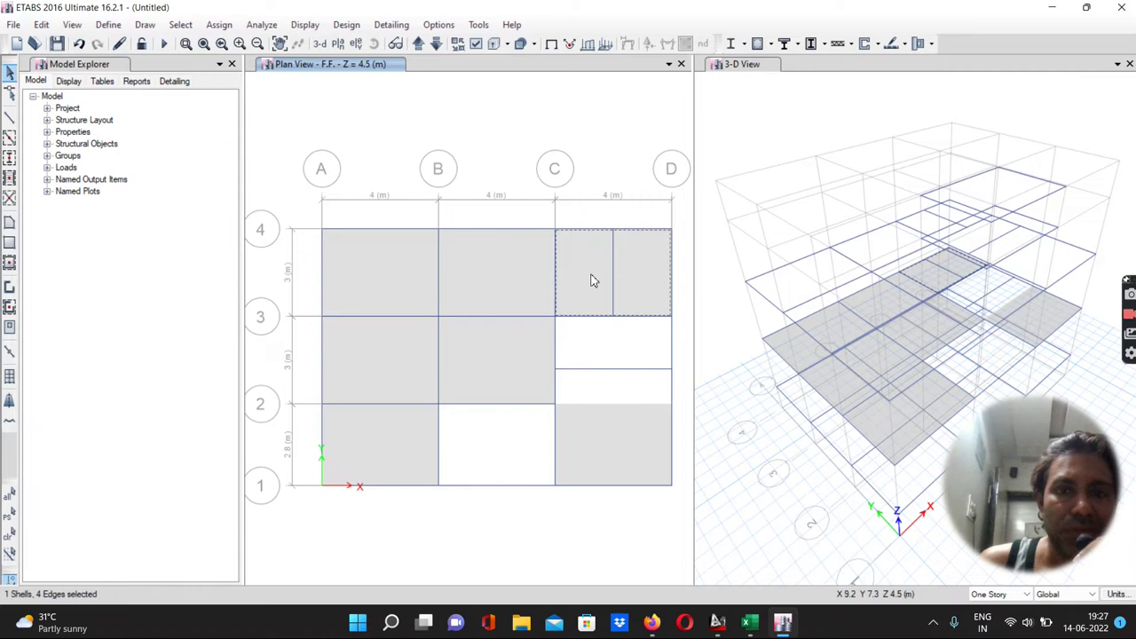
key(Delete)
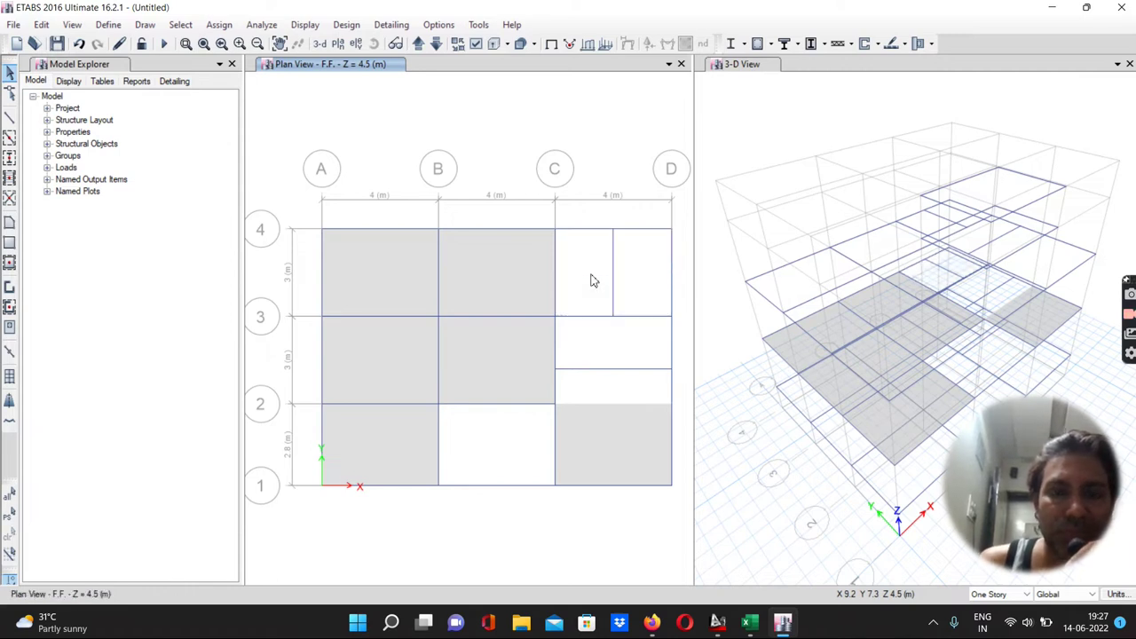
click(592, 420)
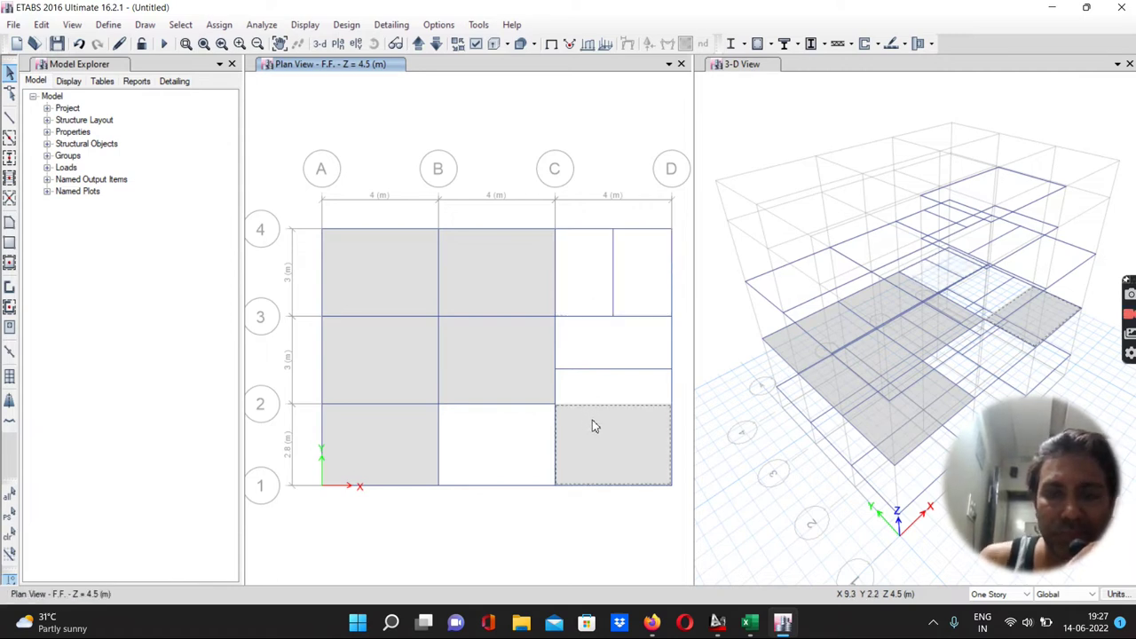
key(Delete)
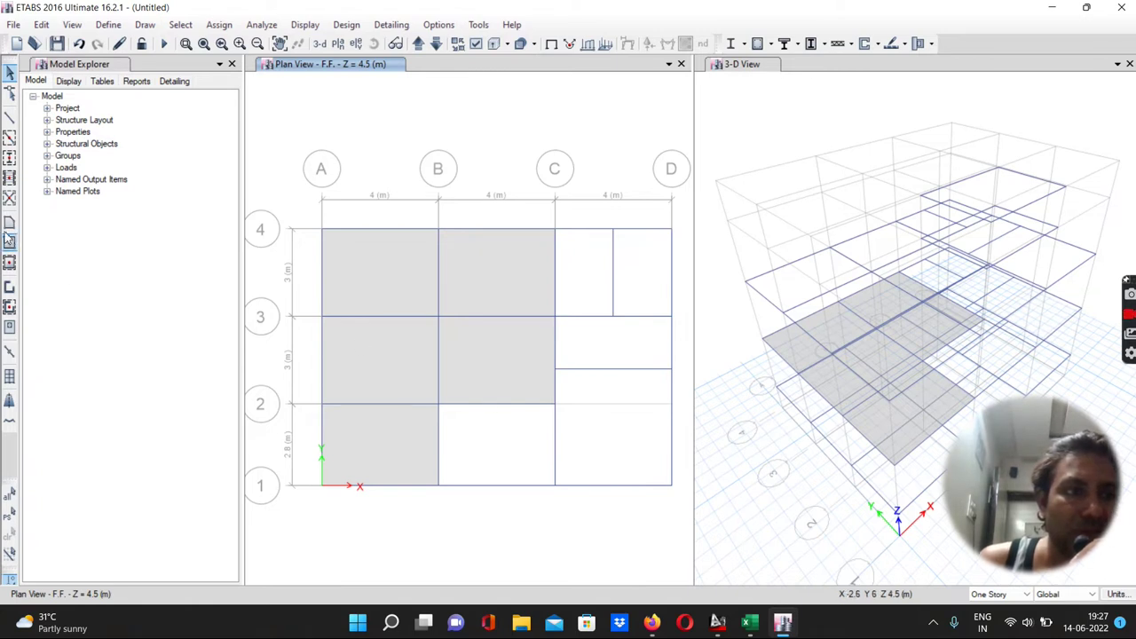
Step: Draw two S 115 mm slabs by corner points in F.F. bay C–D/3–4, one on each side of the secondary beam
click(9, 223)
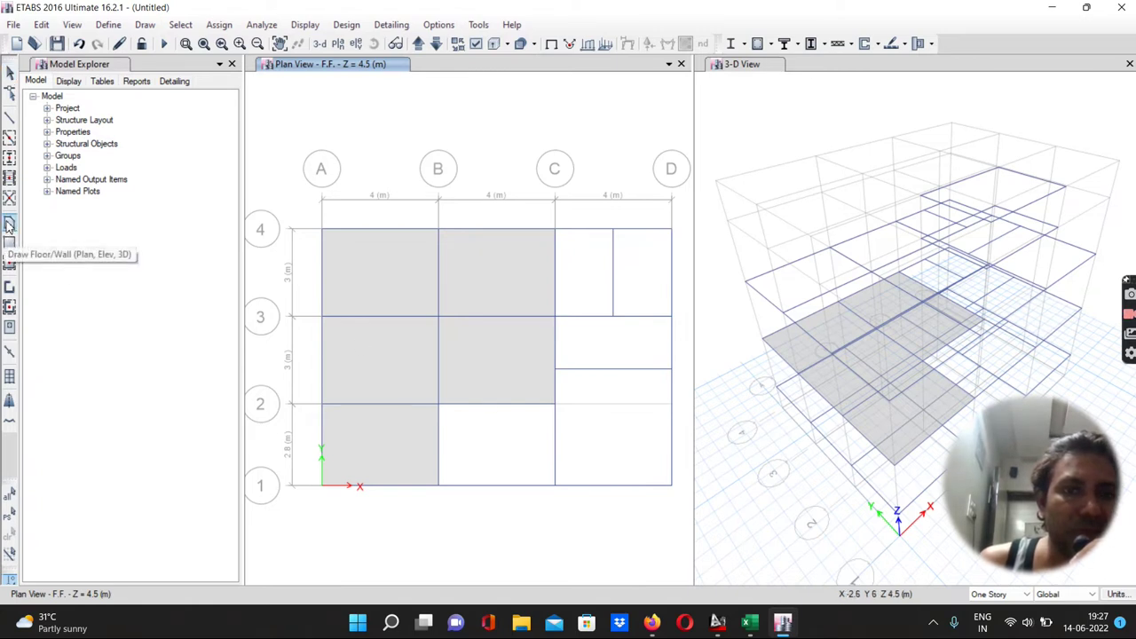
click(584, 233)
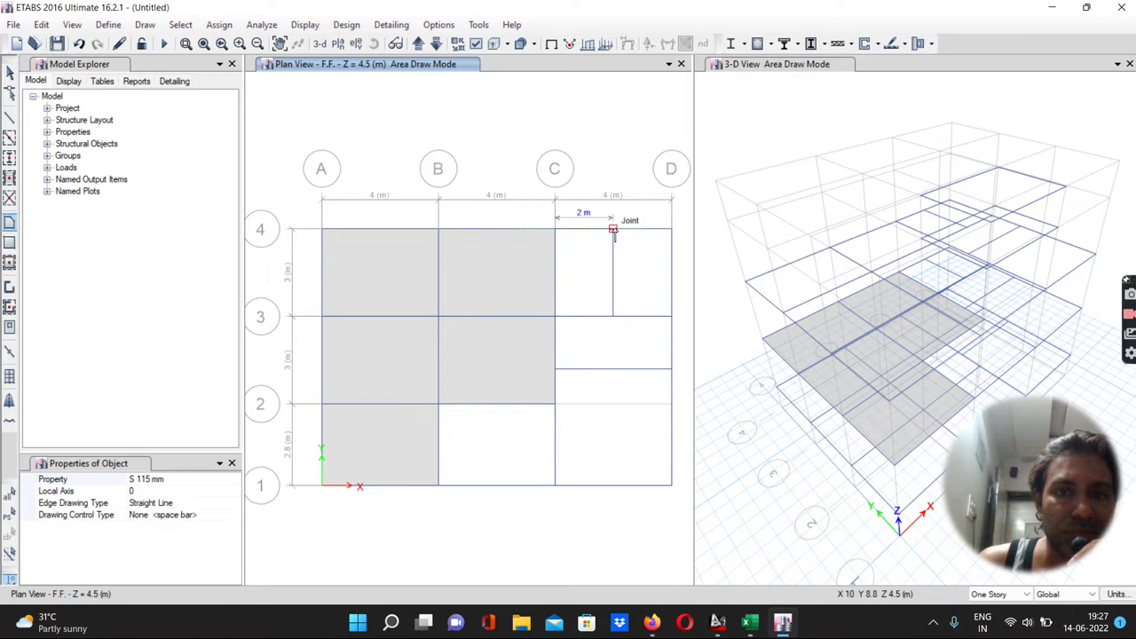
click(612, 229)
click(612, 316)
click(555, 317)
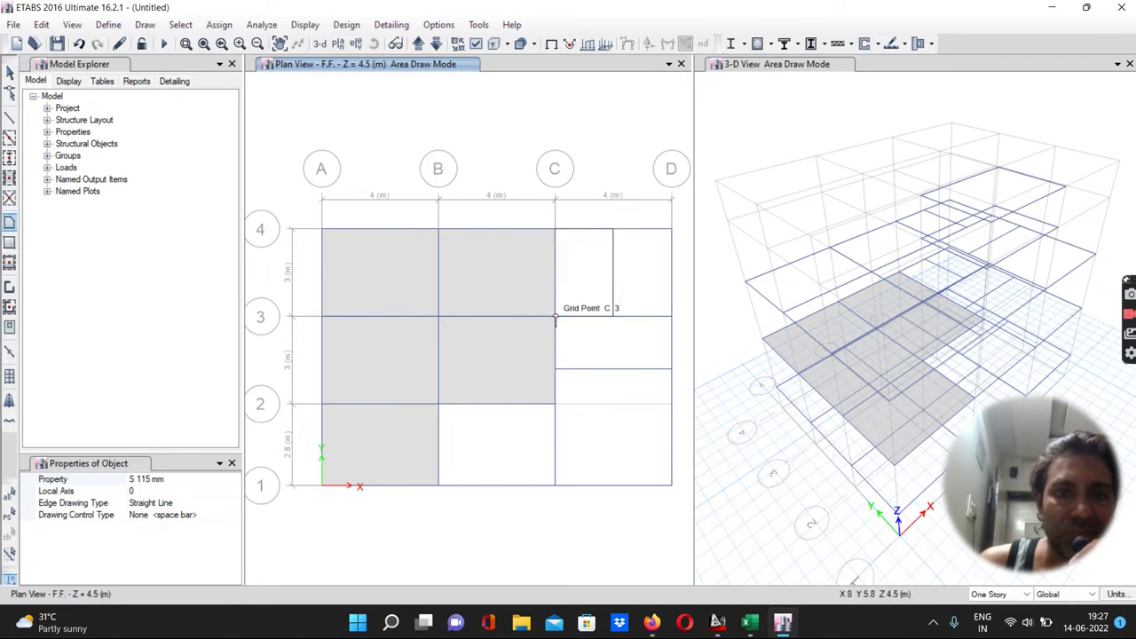
key(Return)
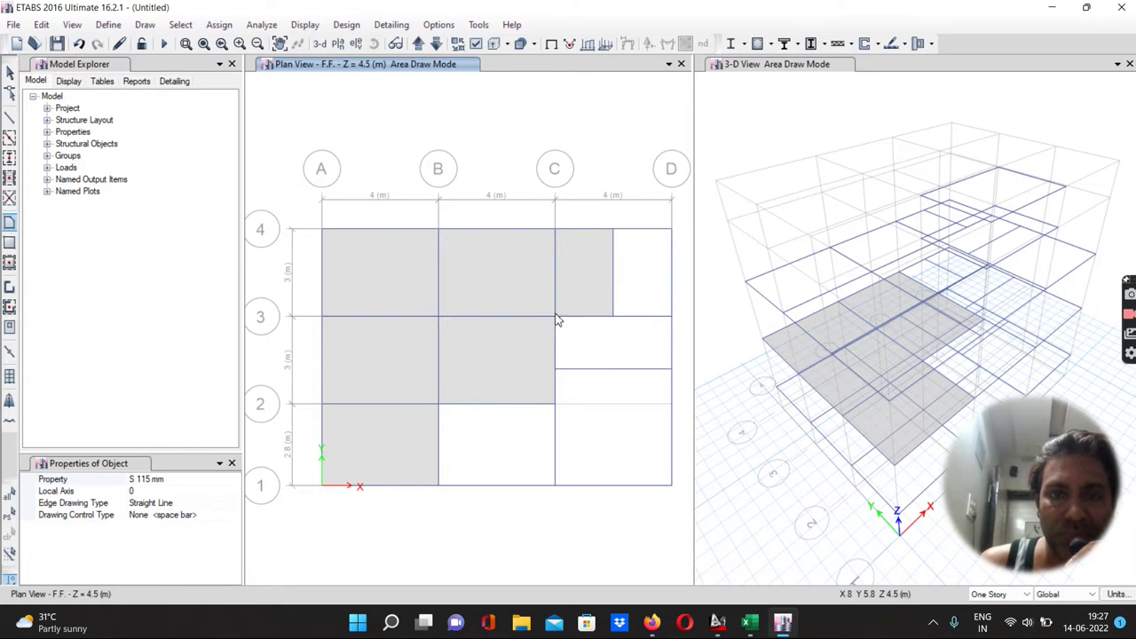
click(612, 229)
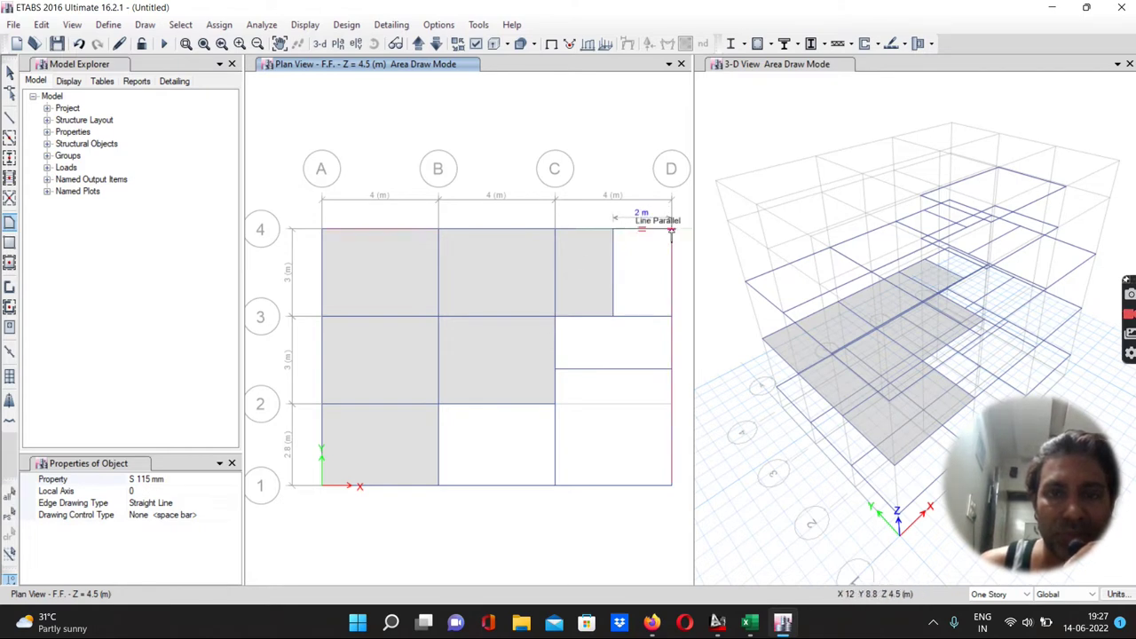
click(673, 316)
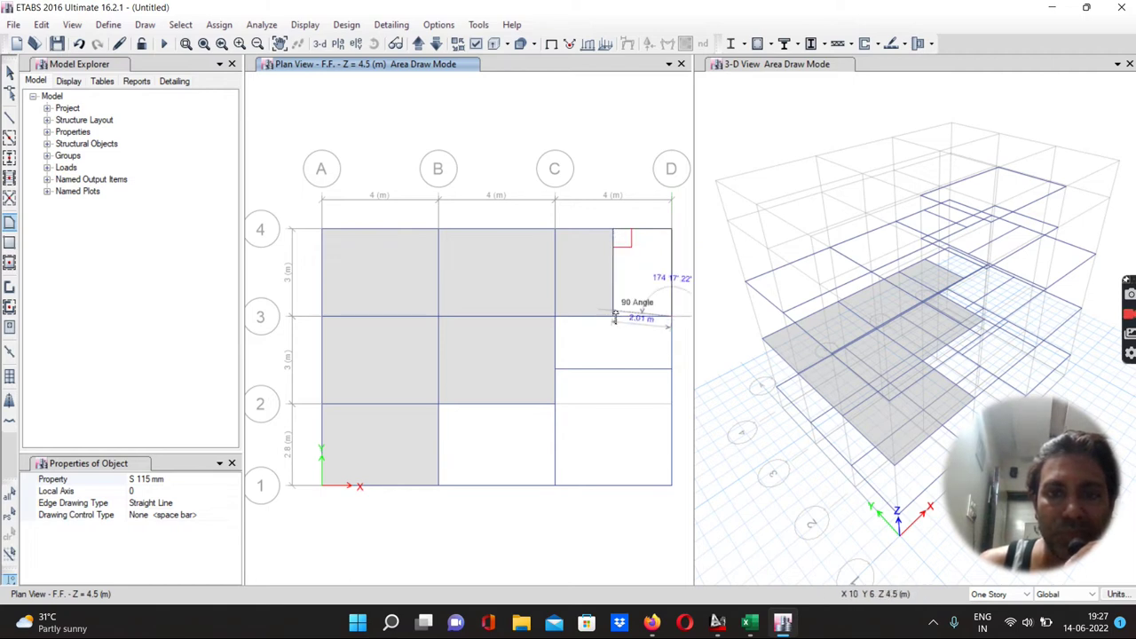
double_click(612, 317)
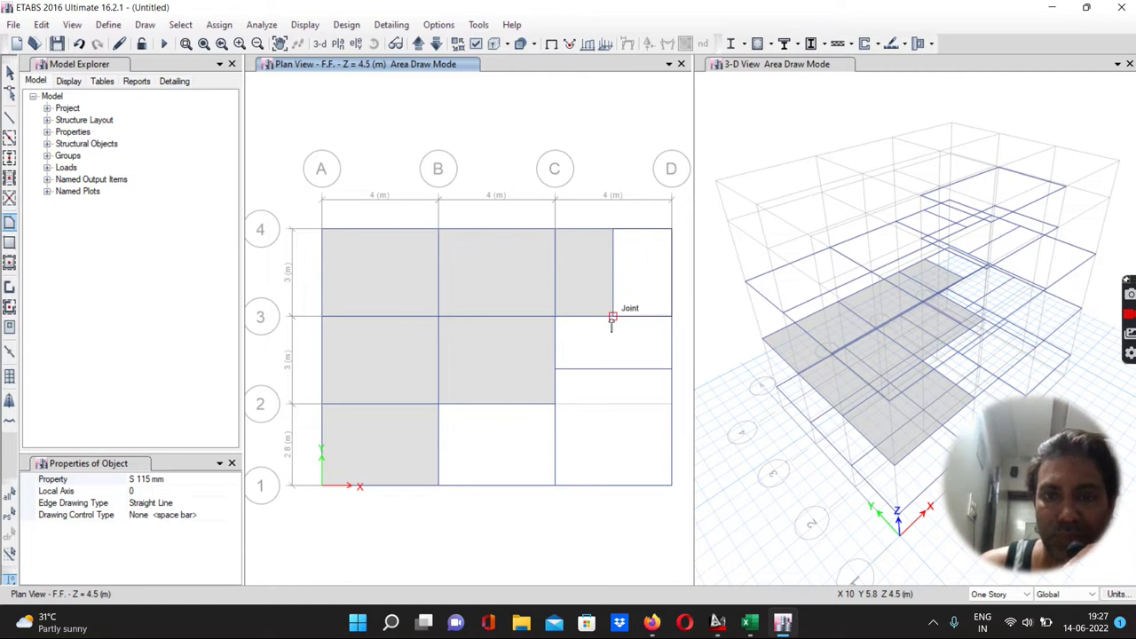
Step: Draw an S 115 mm slab between C and D on the F.F. plan, from the offset secondary beam to grid 1
click(555, 369)
click(671, 369)
click(671, 483)
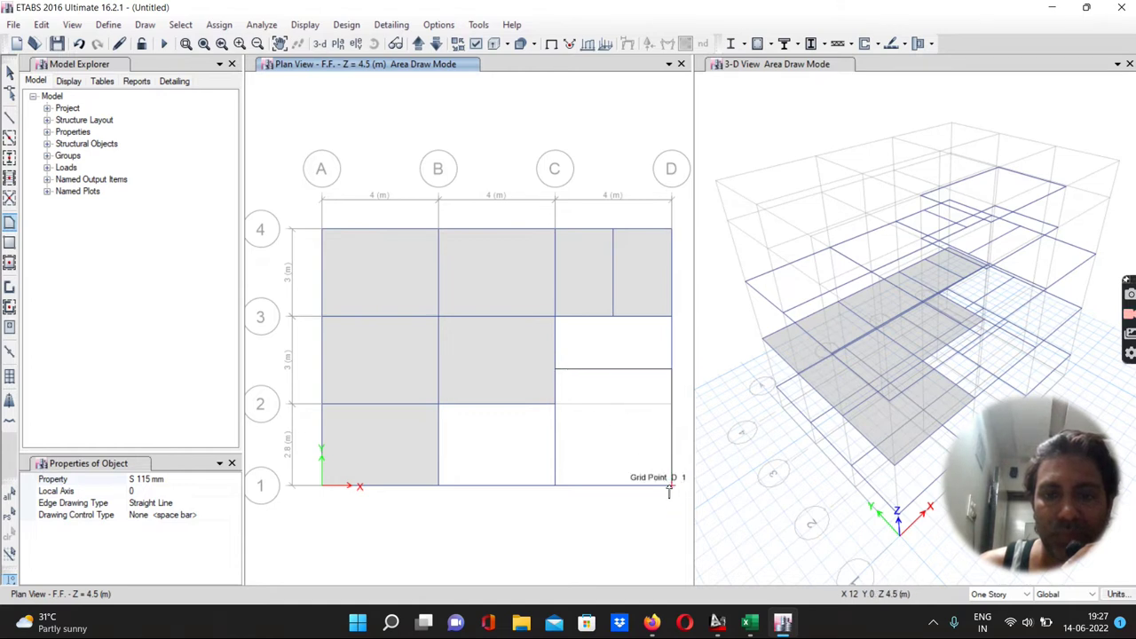
click(552, 488)
key(Return)
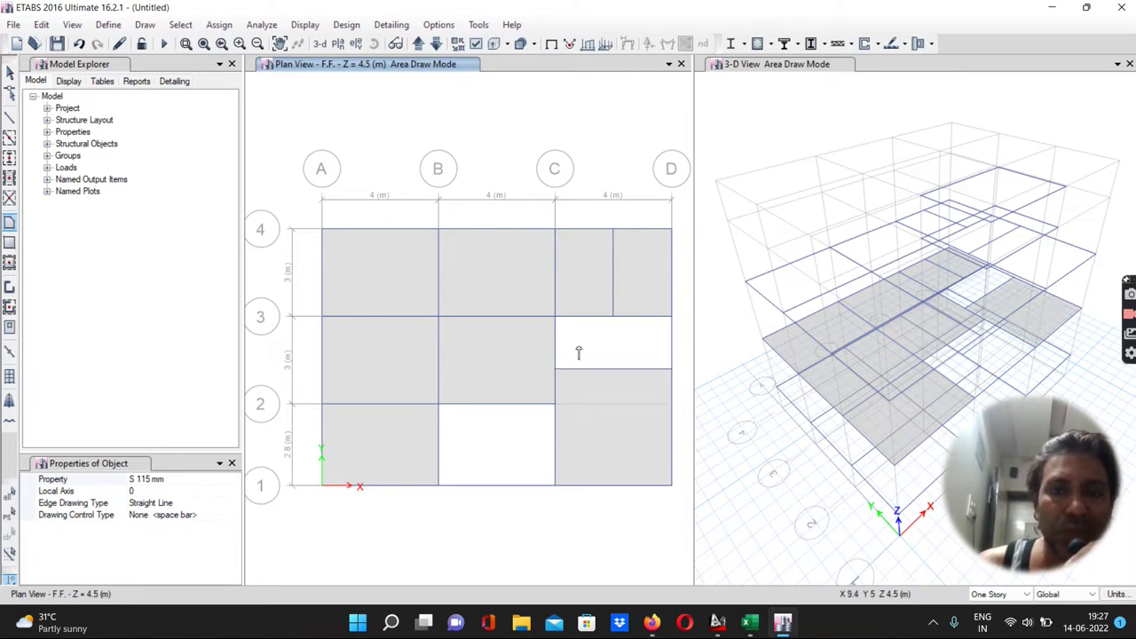
Step: Draw a One way S 115 mm slab between C and D on the F.F. plan, from grid 3 to the offset secondary beam
click(165, 479)
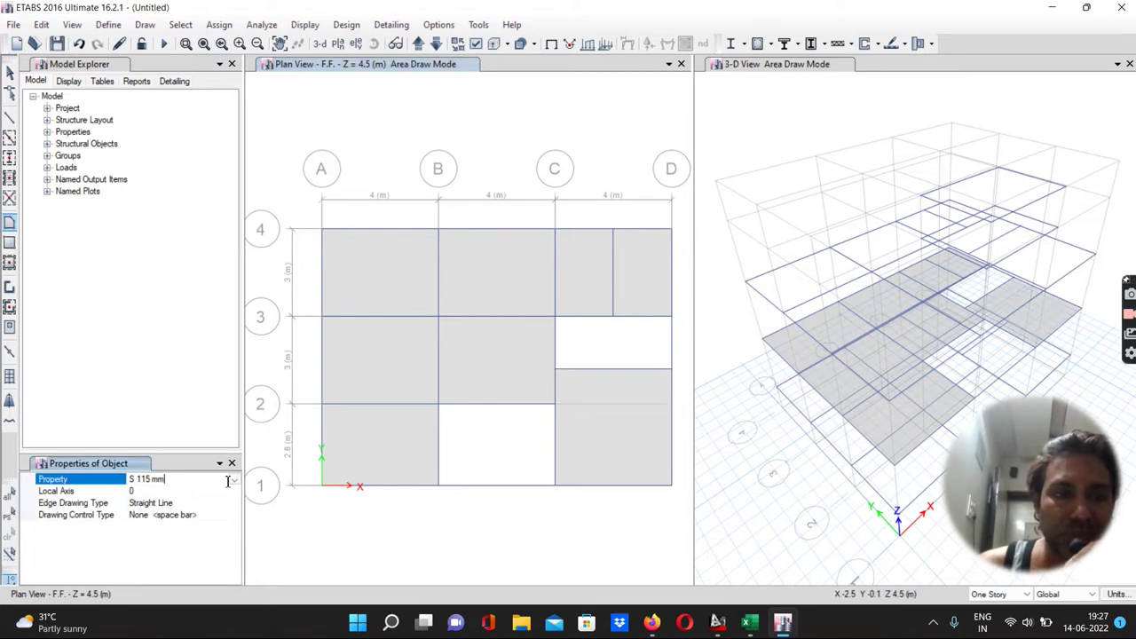
click(234, 479)
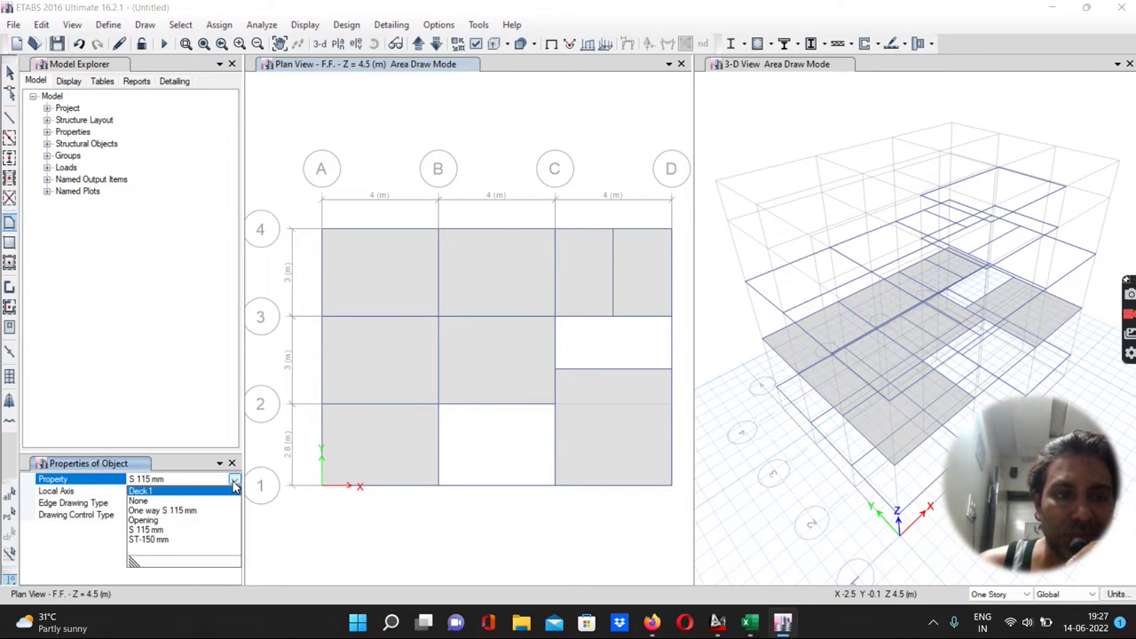
click(139, 511)
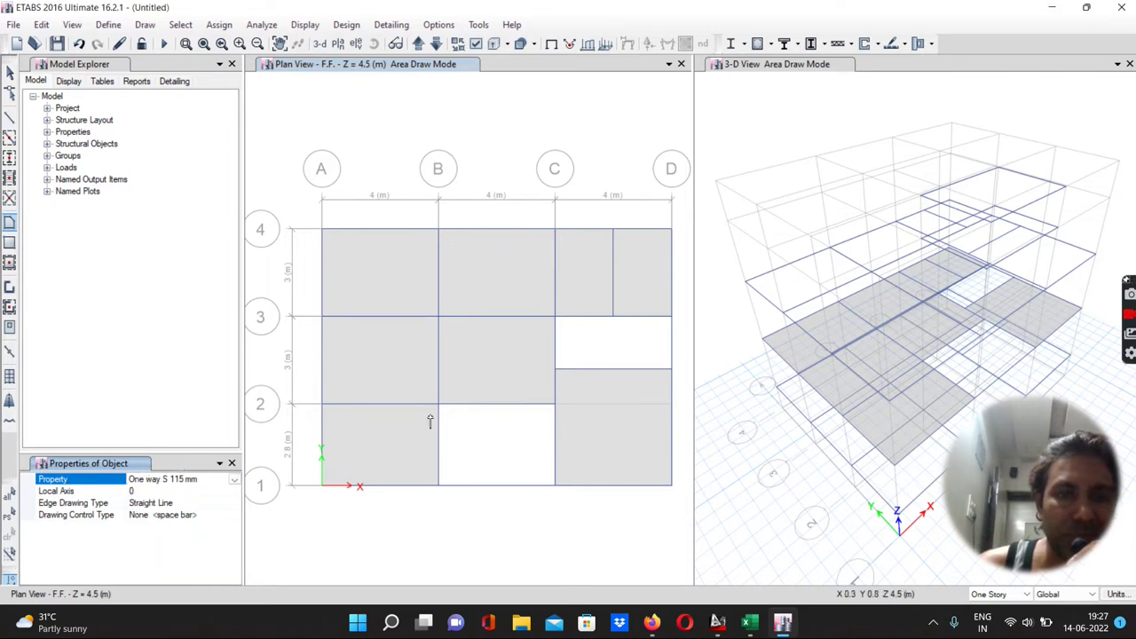
click(556, 317)
click(670, 317)
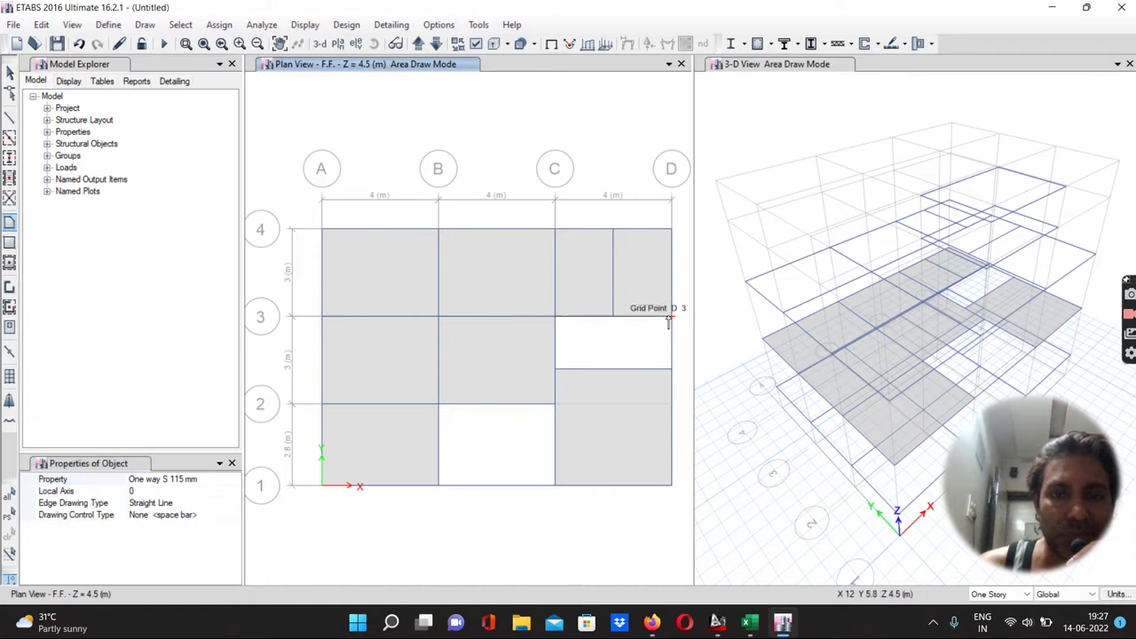
click(671, 368)
click(555, 370)
key(Return)
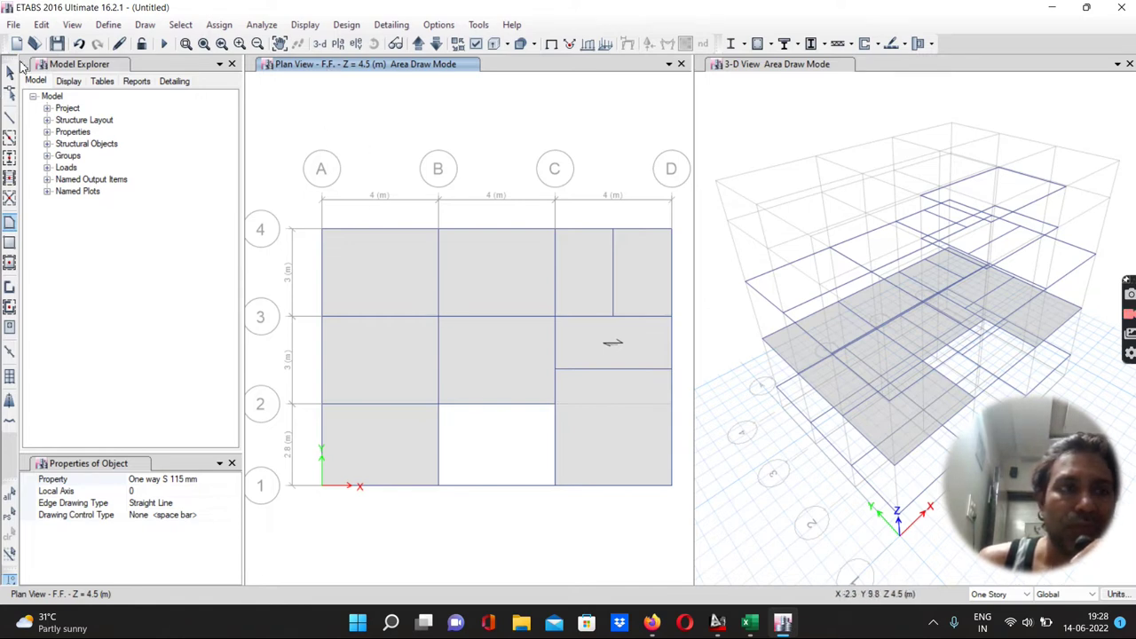
Step: Replicate all nine slabs of the F.F. plan onto the Terrace story
click(12, 73)
click(394, 299)
click(476, 289)
click(579, 287)
click(632, 279)
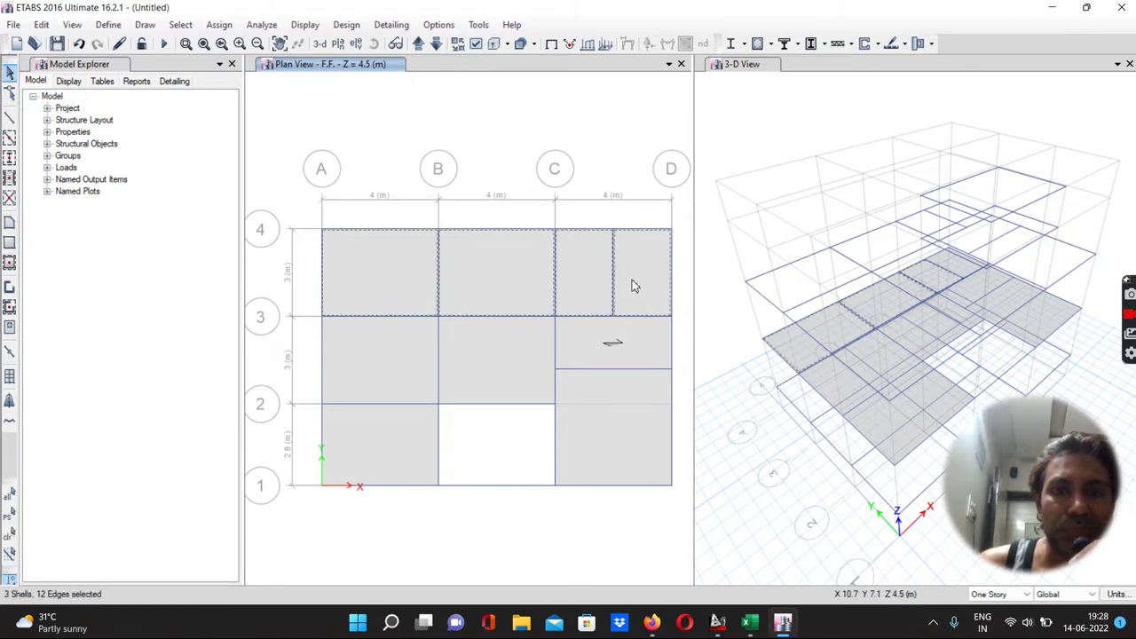
click(634, 343)
click(621, 393)
click(484, 346)
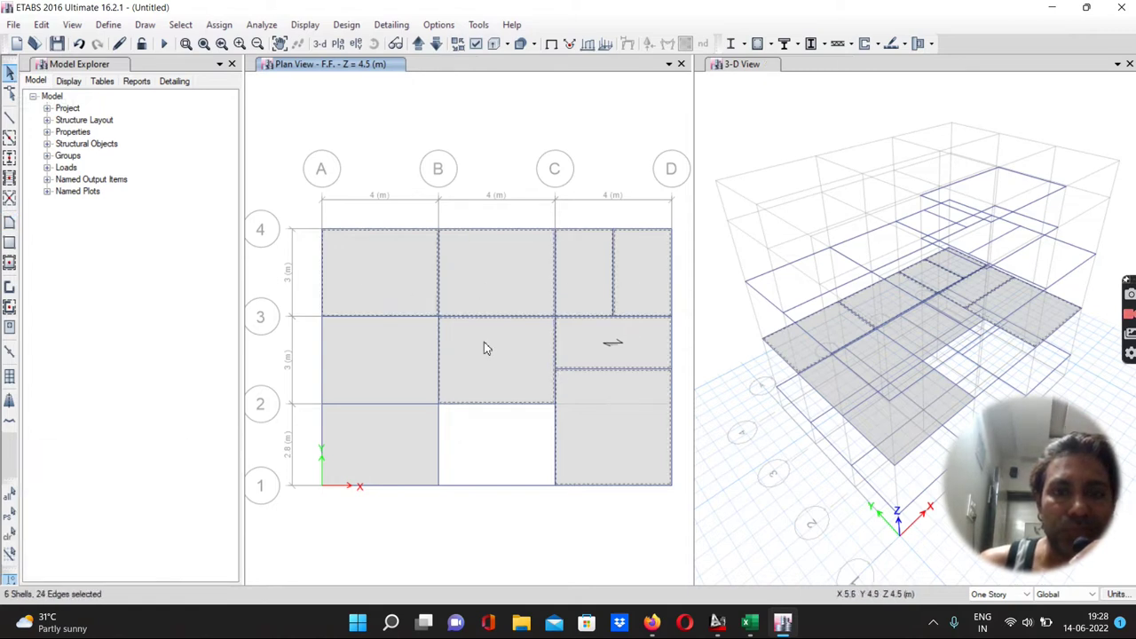
click(402, 370)
click(387, 446)
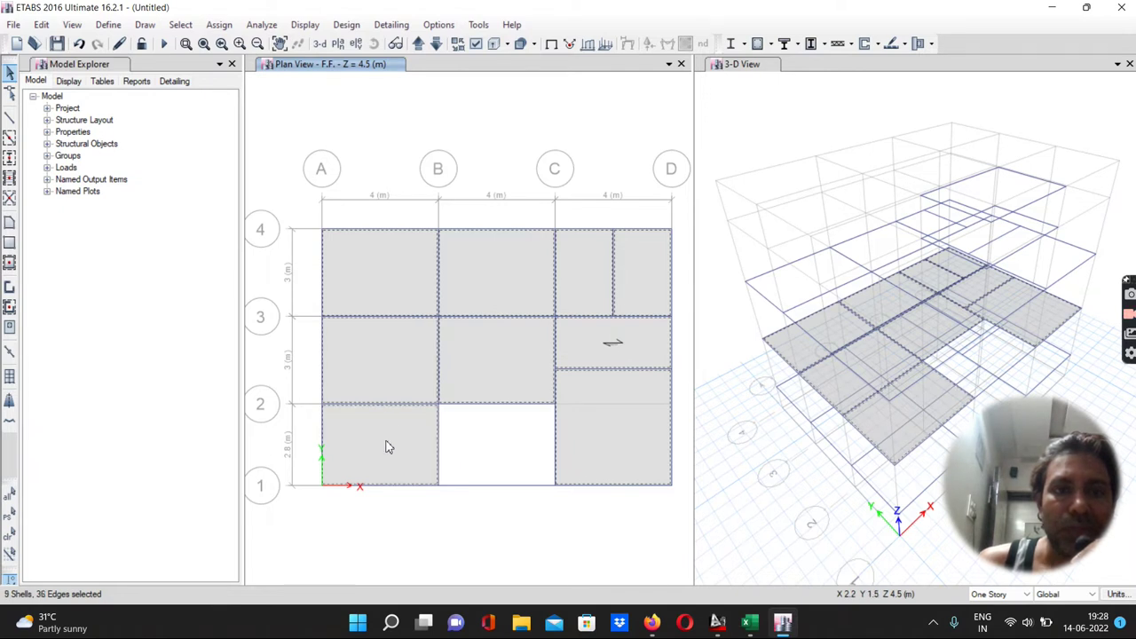
click(104, 27)
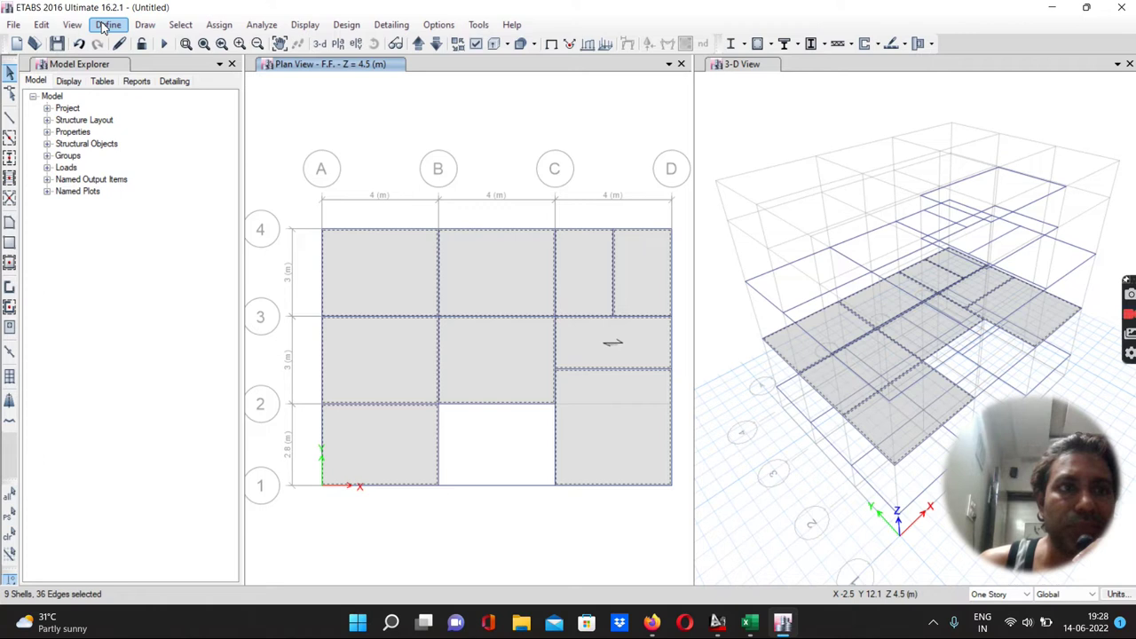
click(44, 26)
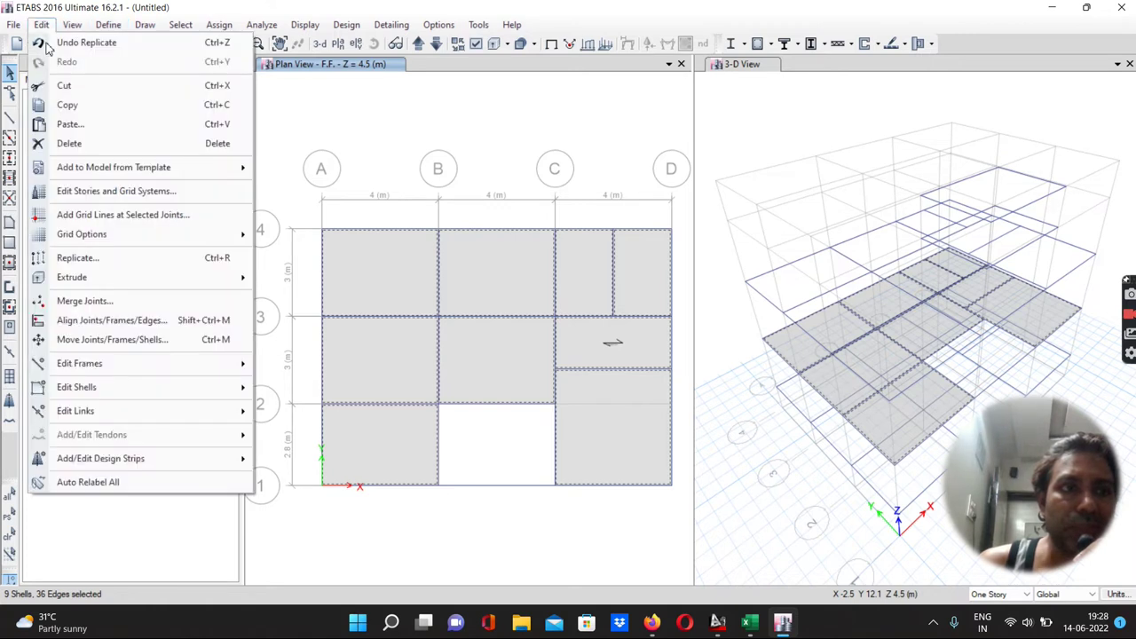
click(85, 258)
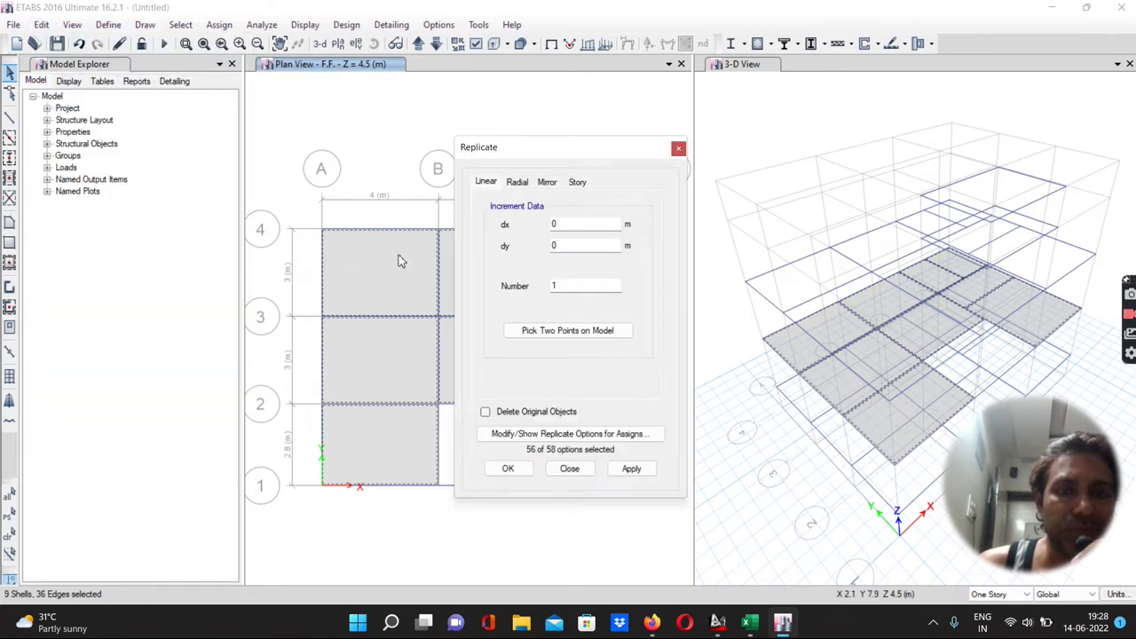
click(578, 182)
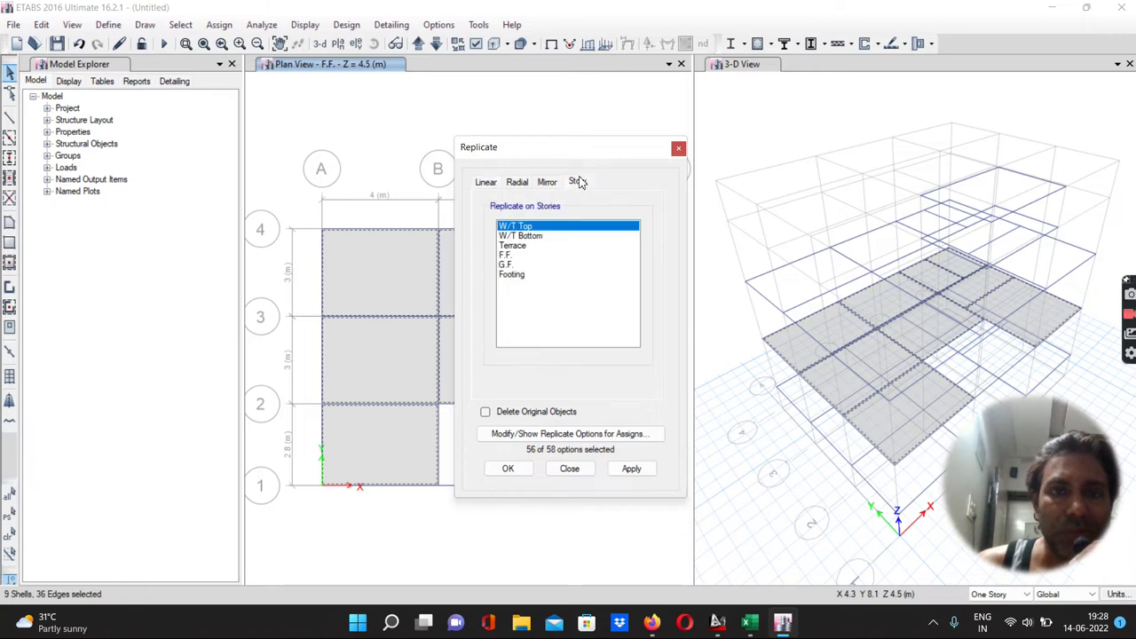
click(504, 246)
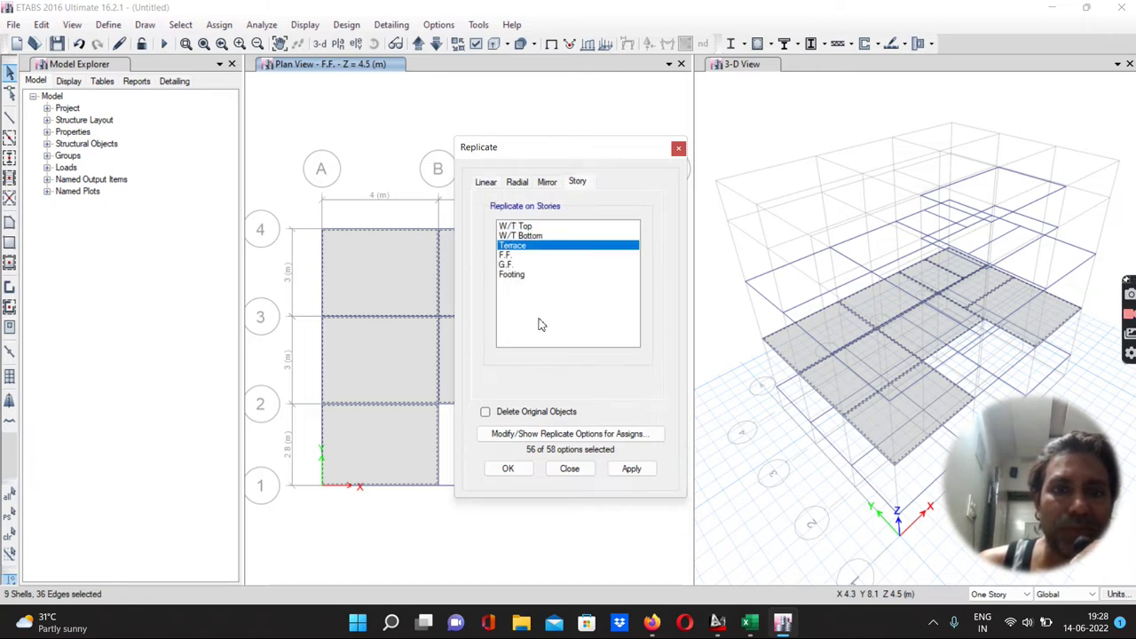
click(631, 469)
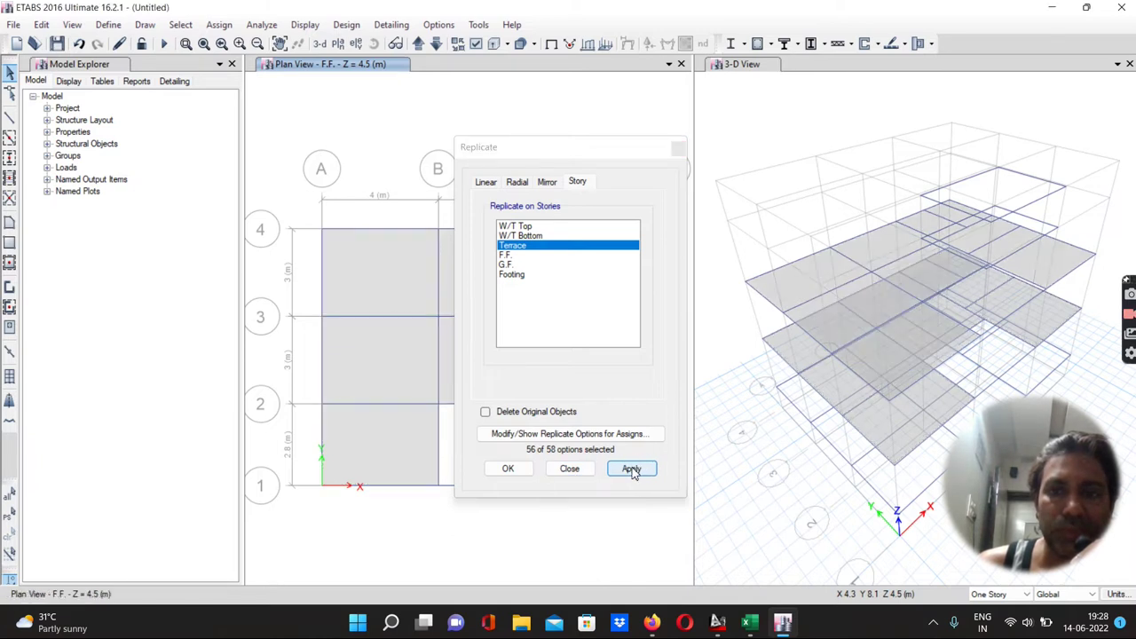
click(507, 468)
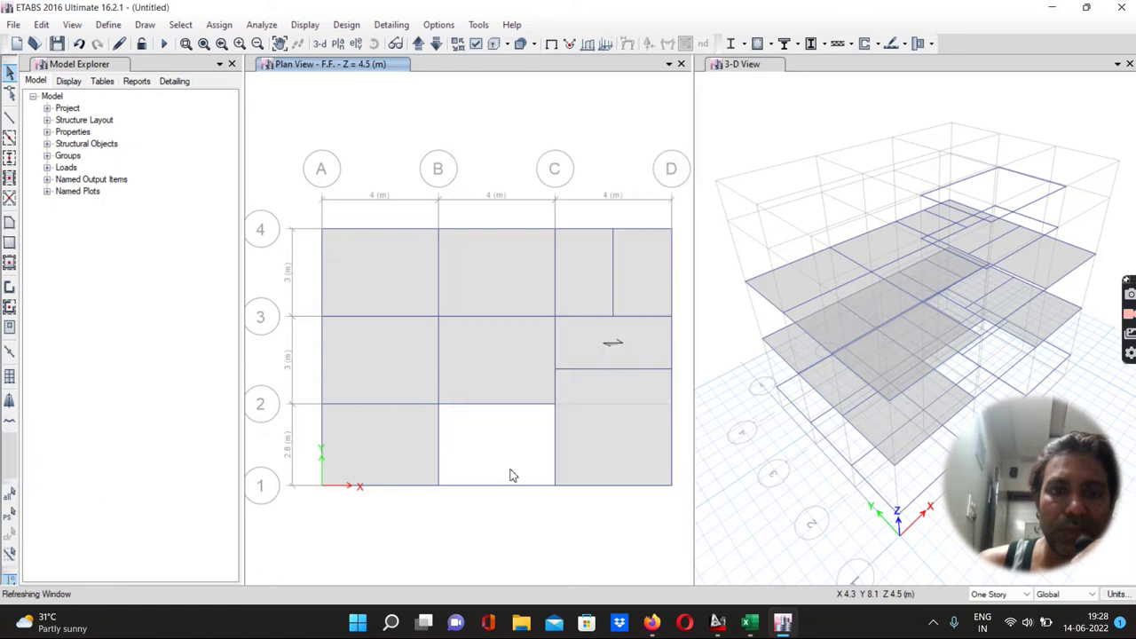
Step: Switch the plan view from F.F. up to the W/T Bottom story
click(418, 44)
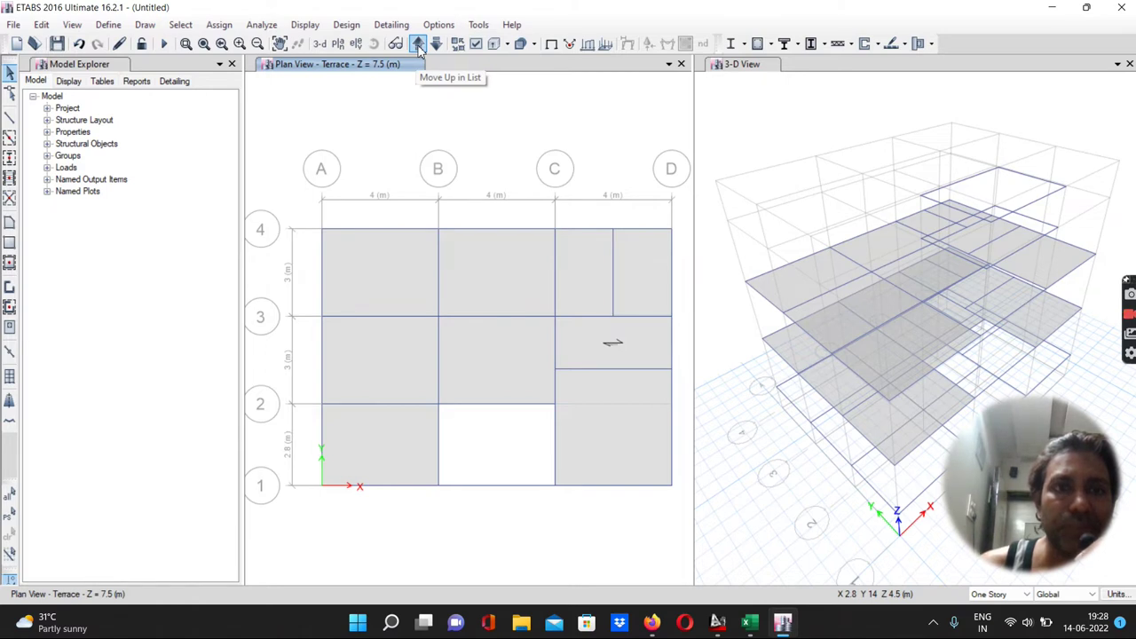
click(417, 45)
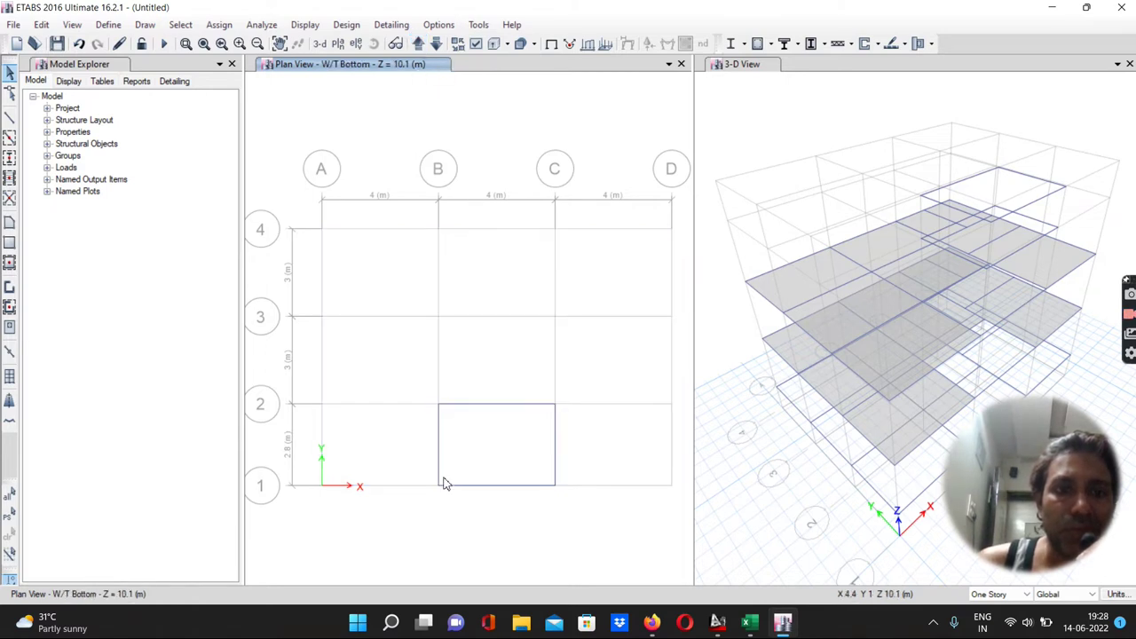
click(9, 263)
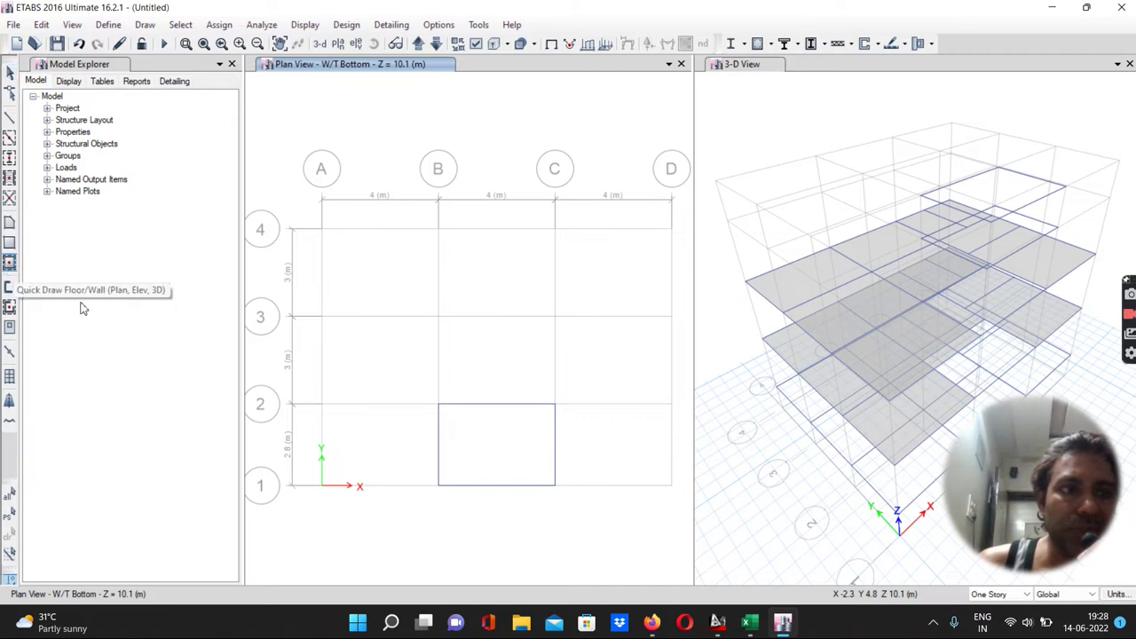
click(484, 452)
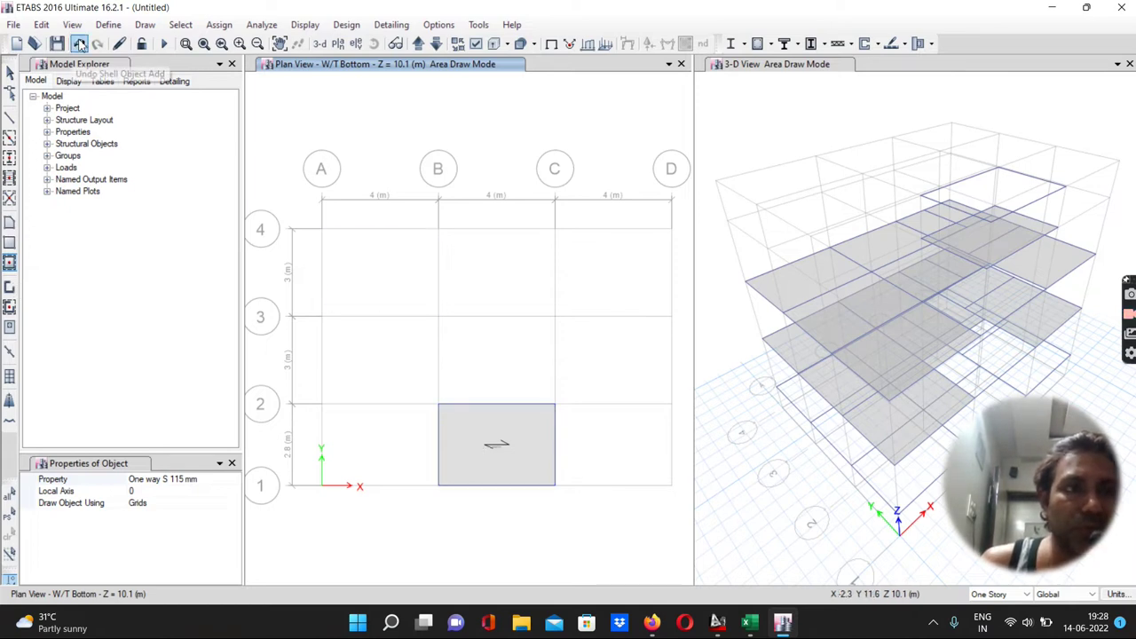
click(79, 45)
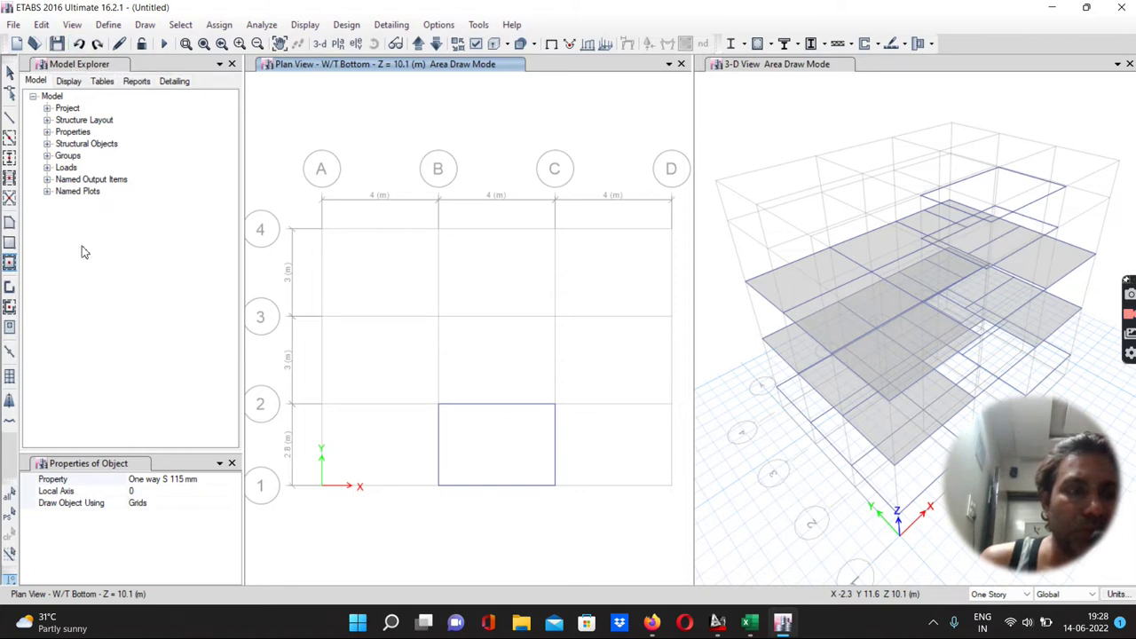
Step: Quick-draw an S 115 mm slab in bay B–C between grids 1 and 2 on both the W/T Bottom and W/T Top plans
click(9, 264)
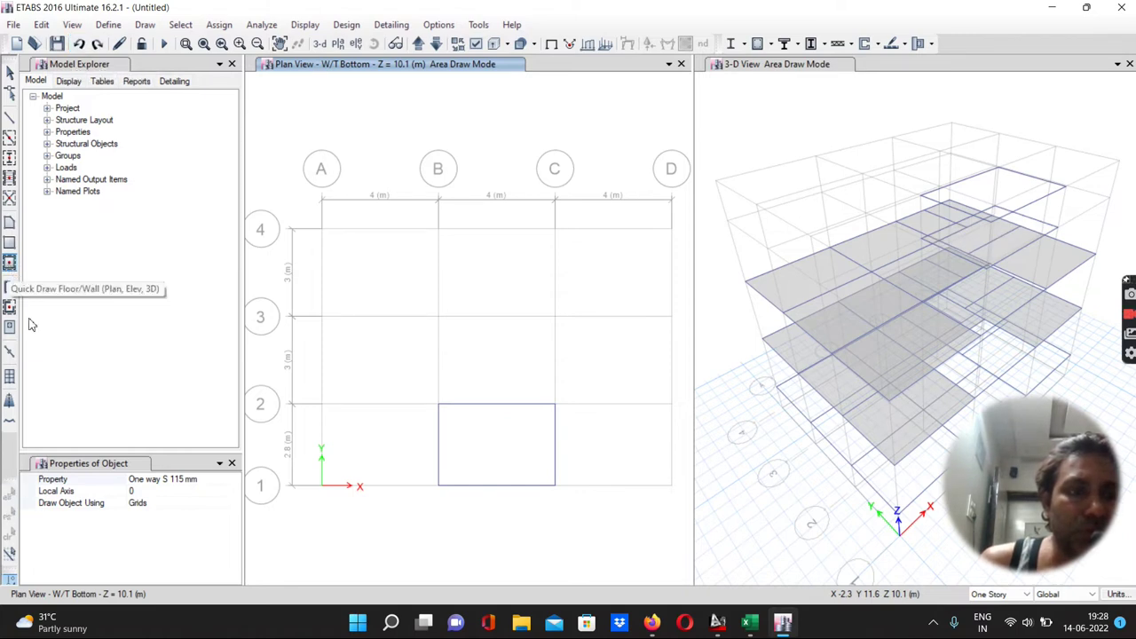
click(140, 479)
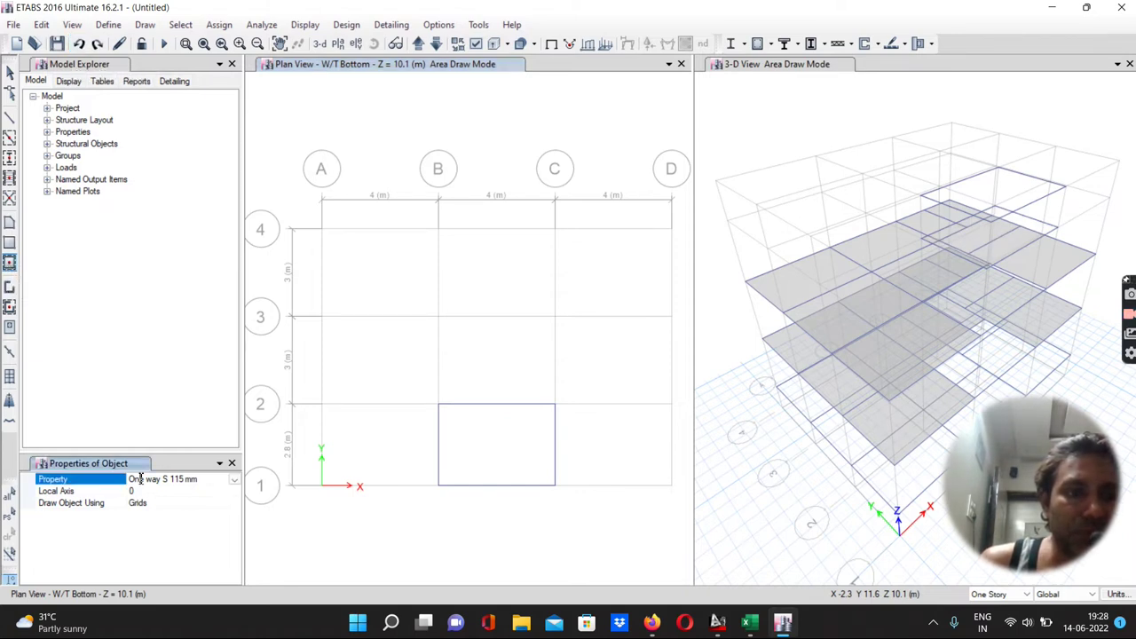
click(235, 479)
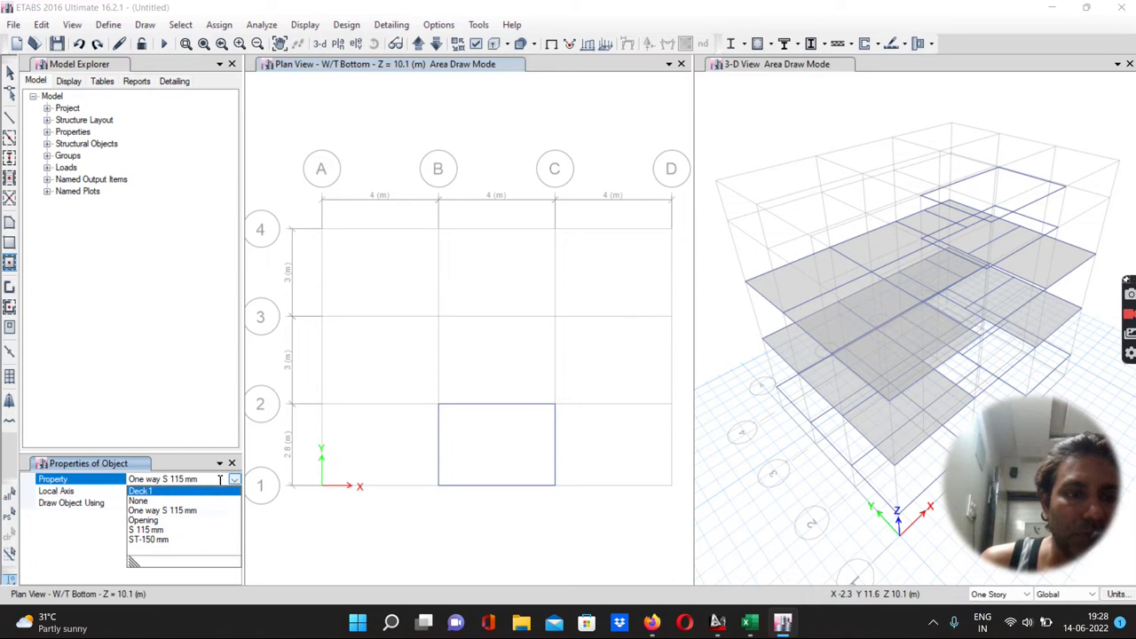
click(144, 529)
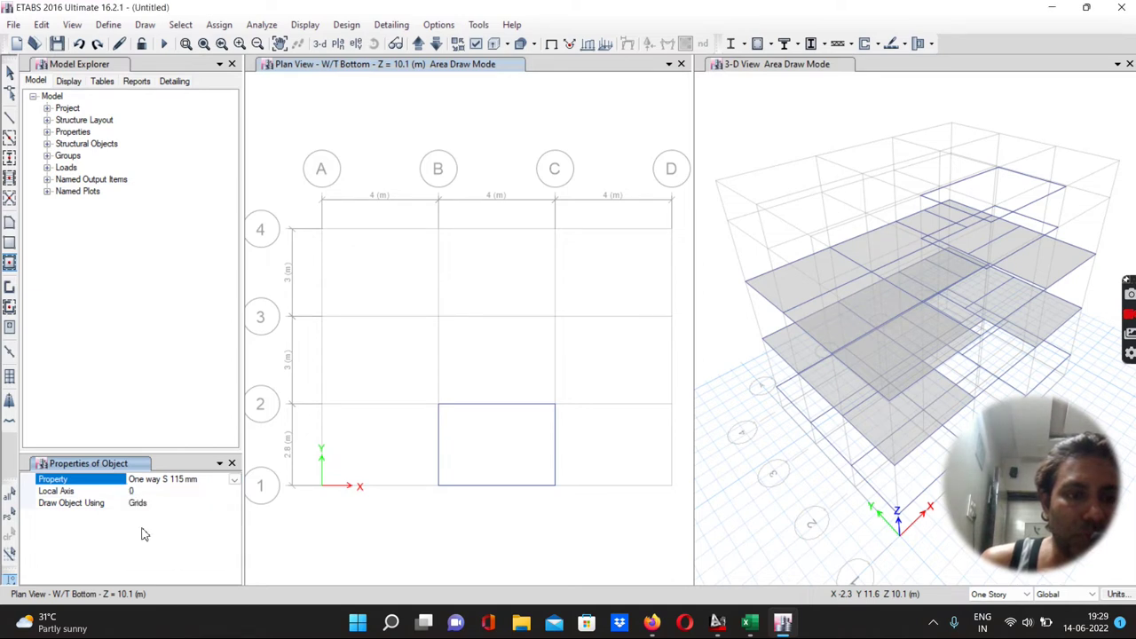
click(500, 443)
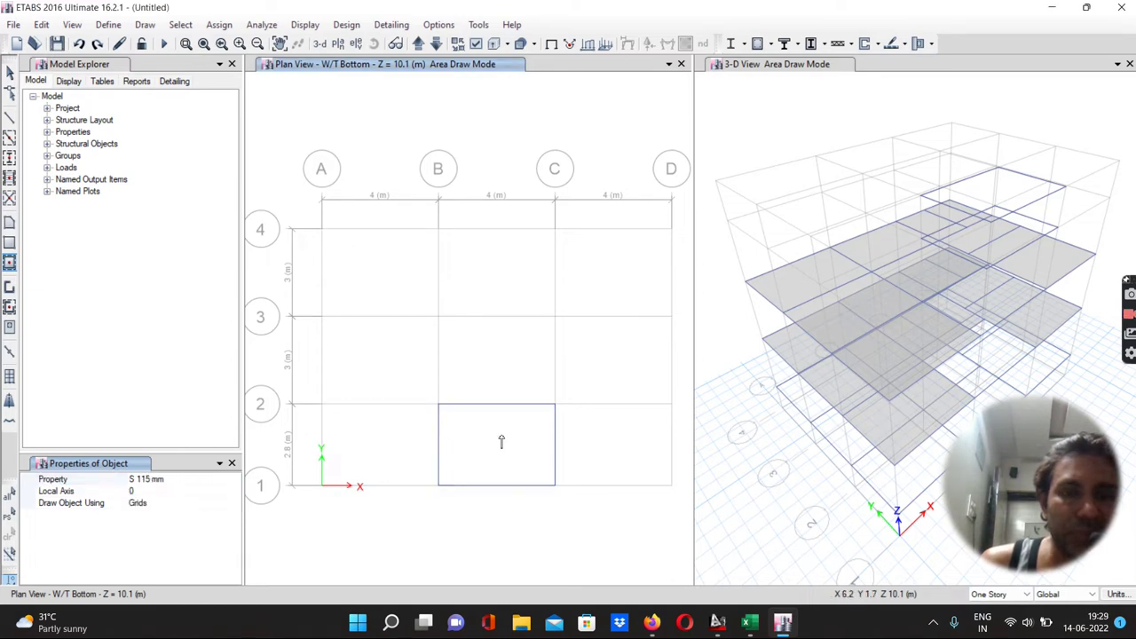
click(417, 44)
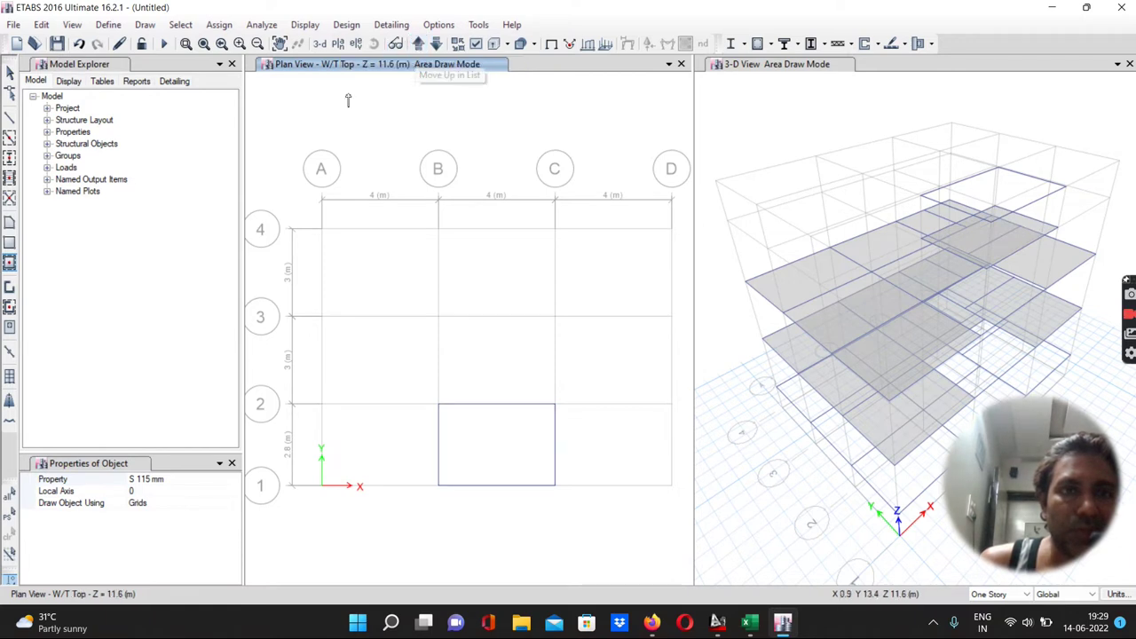
click(488, 449)
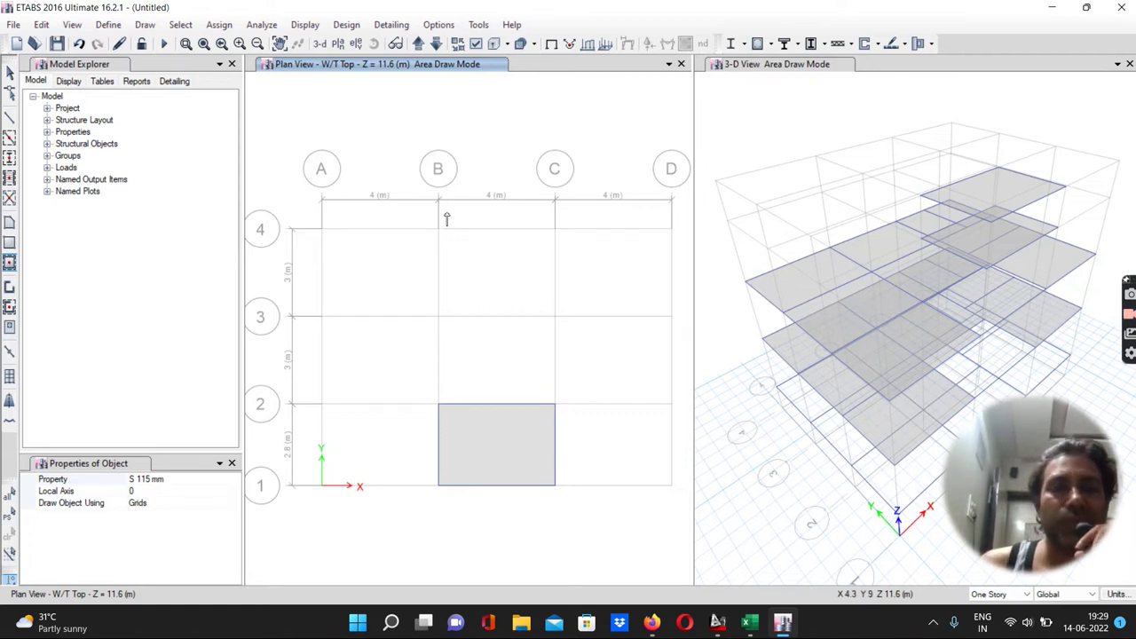
Step: Quick-draw C 230 x 350 mm columns at all grid intersections from A to D and 1 to 4 on the G.F. plan
click(419, 44)
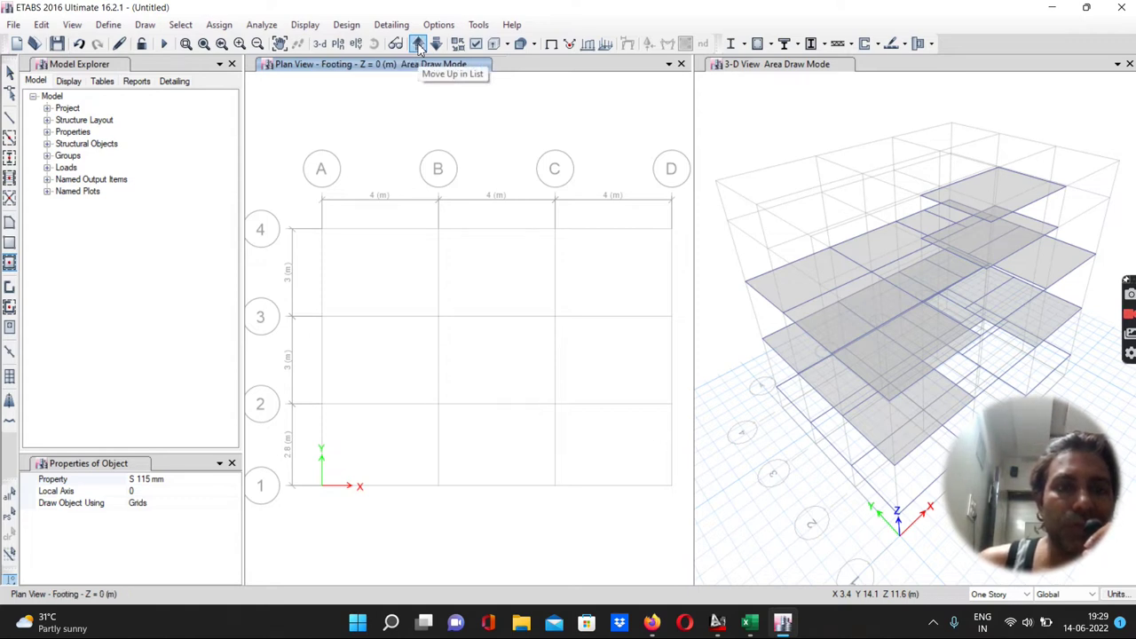
click(419, 45)
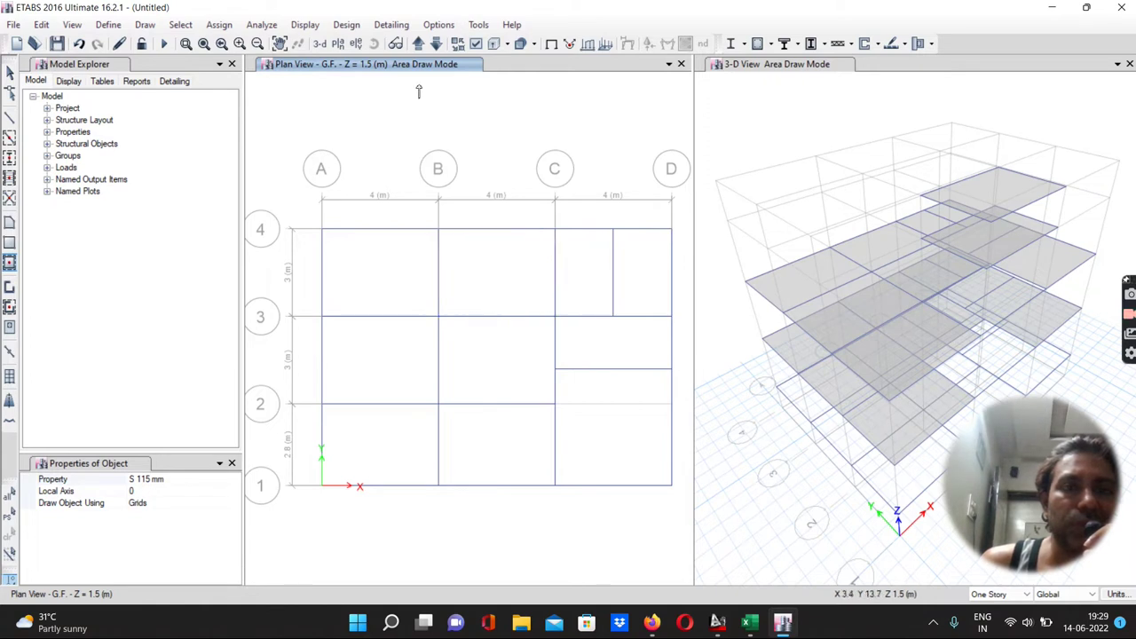
click(9, 157)
click(164, 479)
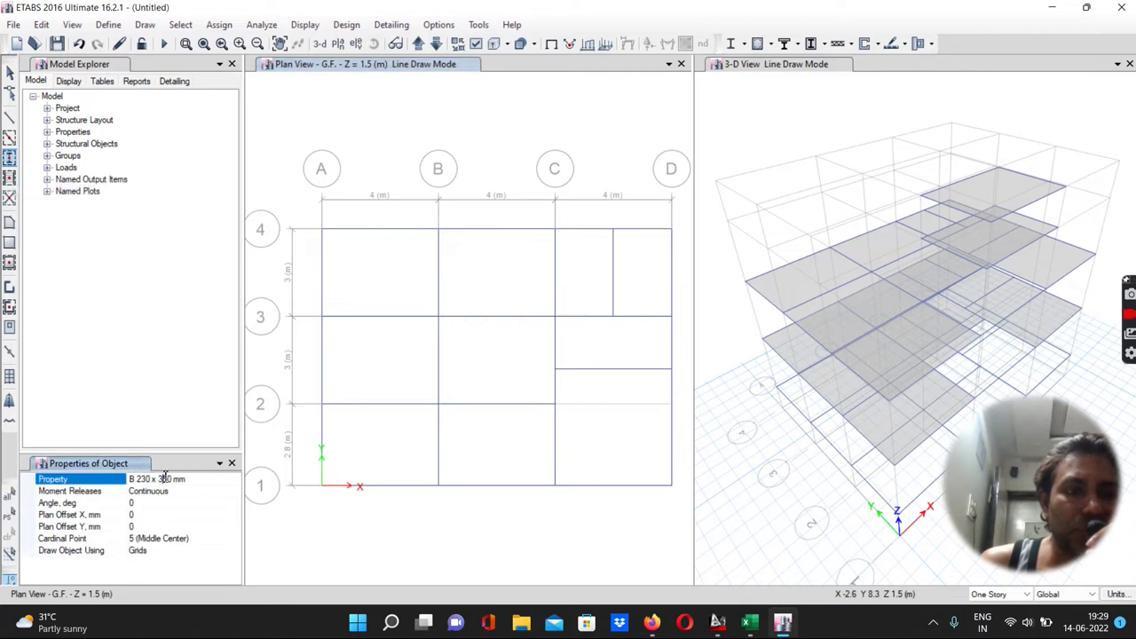
click(234, 479)
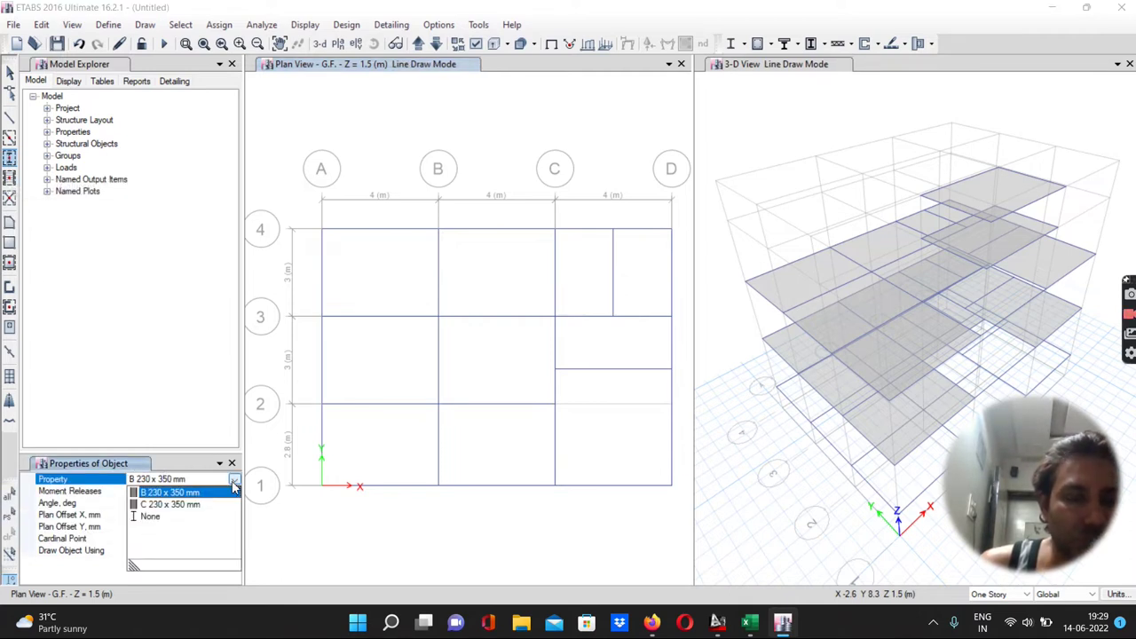
click(160, 505)
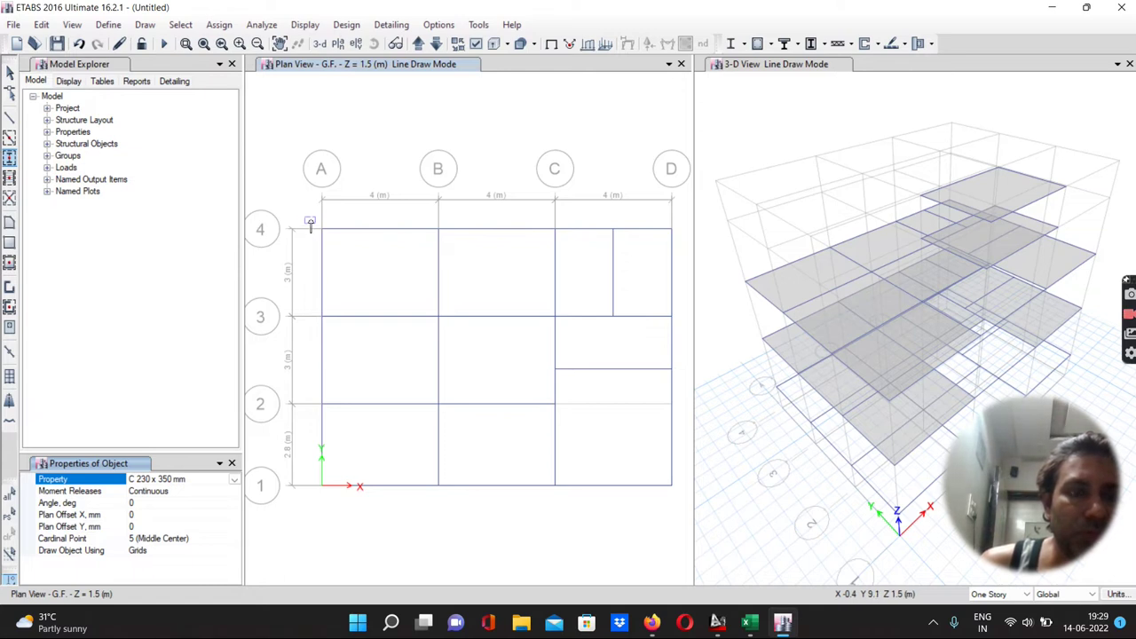
drag(310, 222, 685, 507)
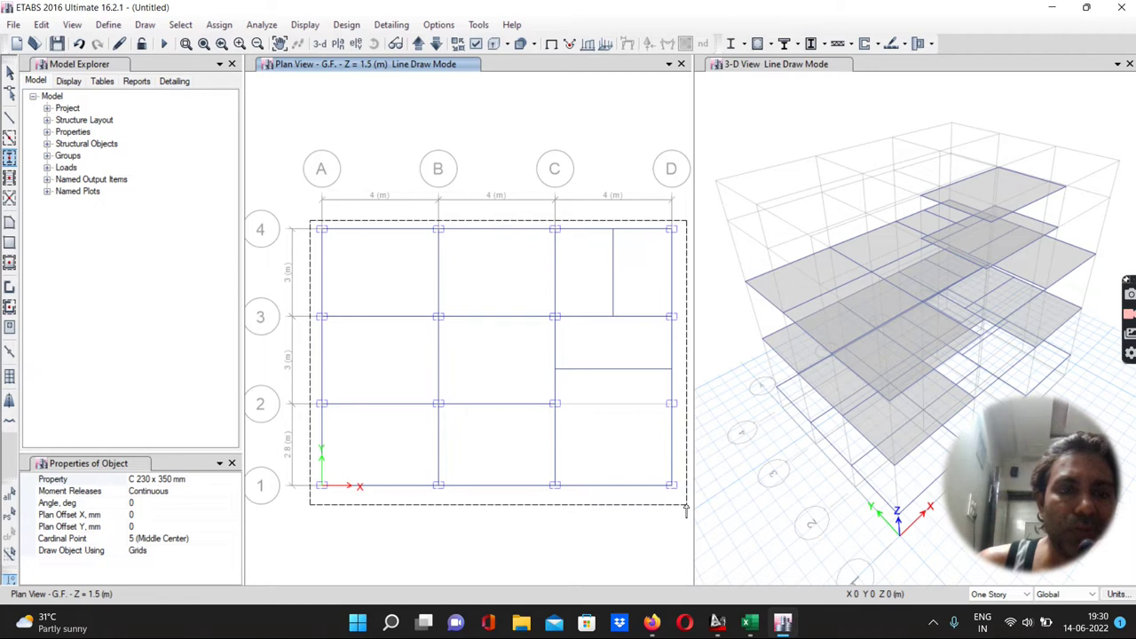
drag(685, 508, 685, 508)
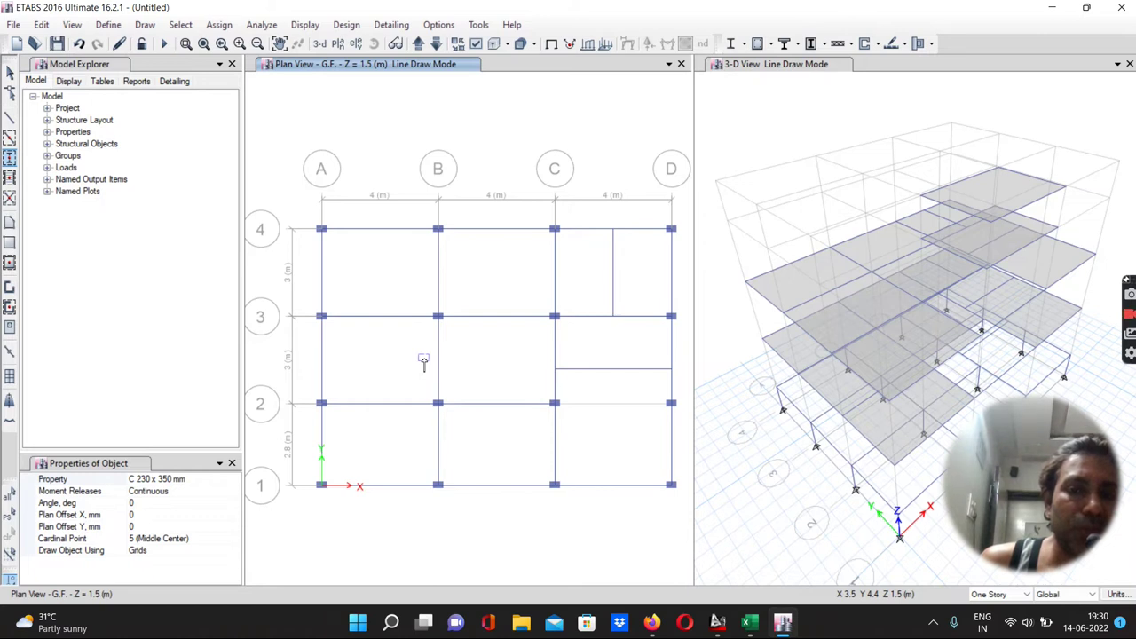
Step: Place C 230 x 350 mm columns at every grid intersection on the F.F. and Terrace plans
click(418, 44)
drag(310, 219, 691, 524)
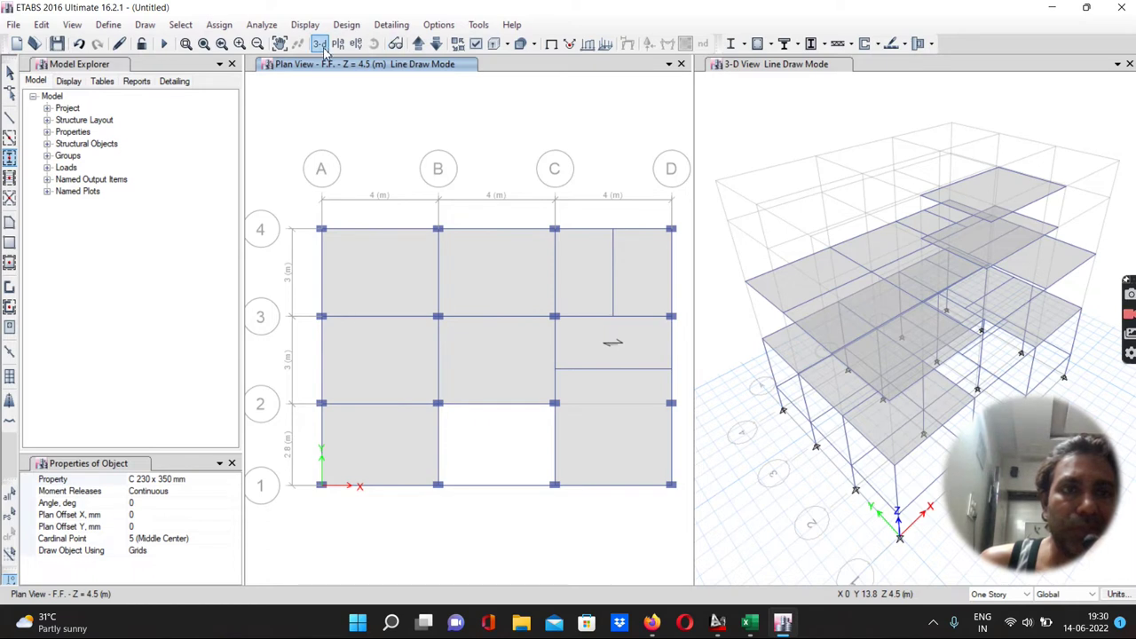
click(417, 44)
drag(306, 214, 680, 505)
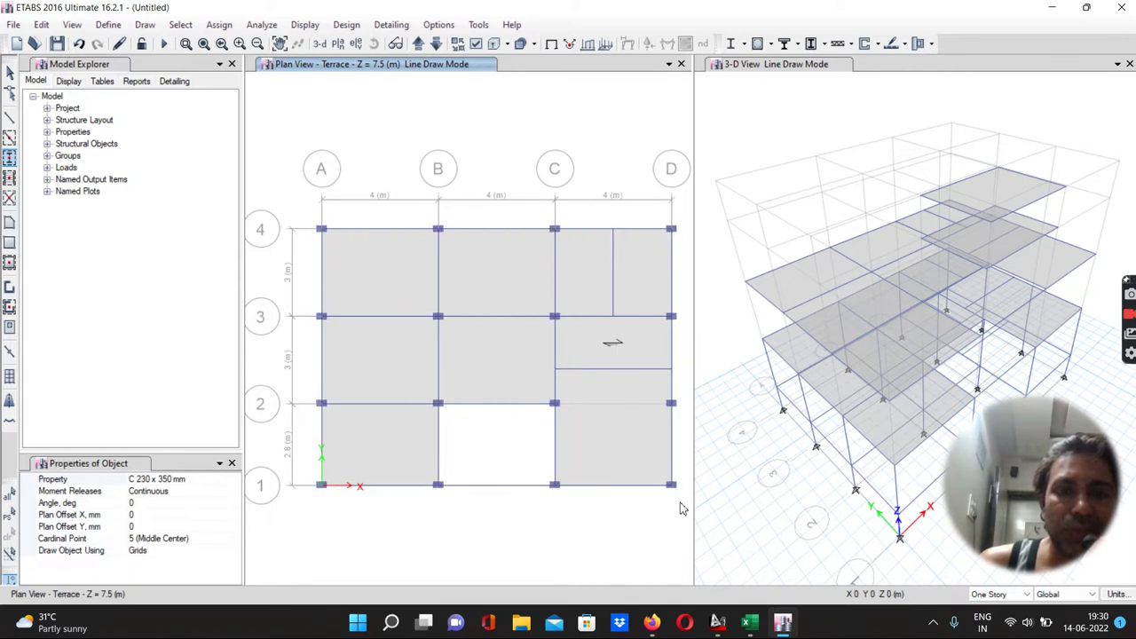
Step: Place C 230 x 350 mm columns at the four corners of bay B–C/1–2 on the W/T Bottom and W/T Top plans
click(417, 44)
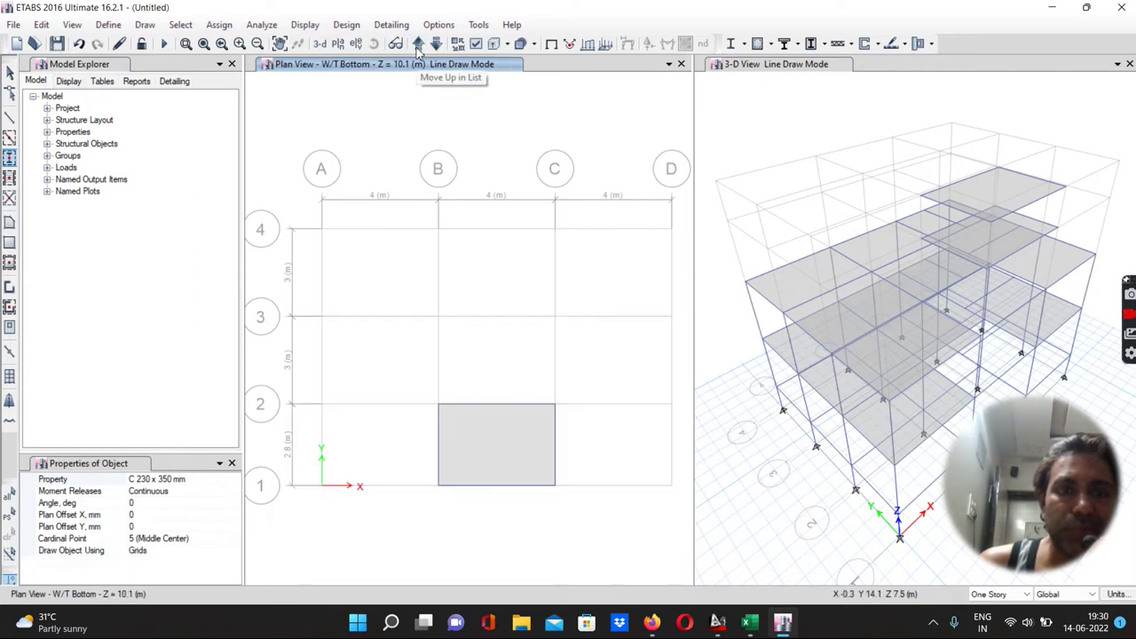
drag(429, 392, 557, 488)
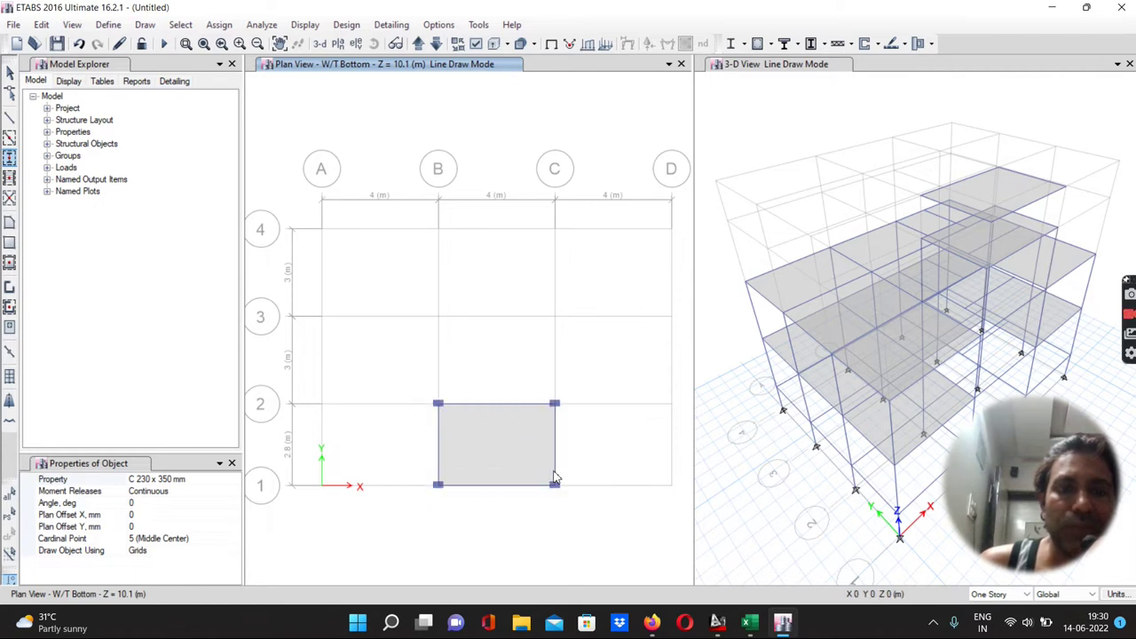
click(417, 44)
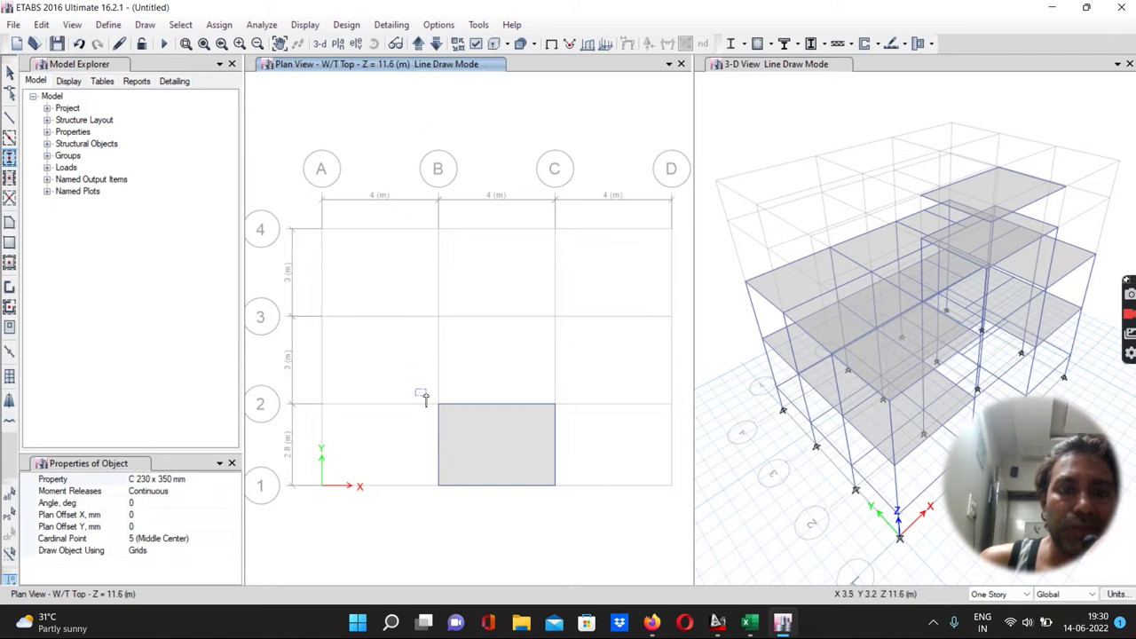
drag(426, 397, 566, 500)
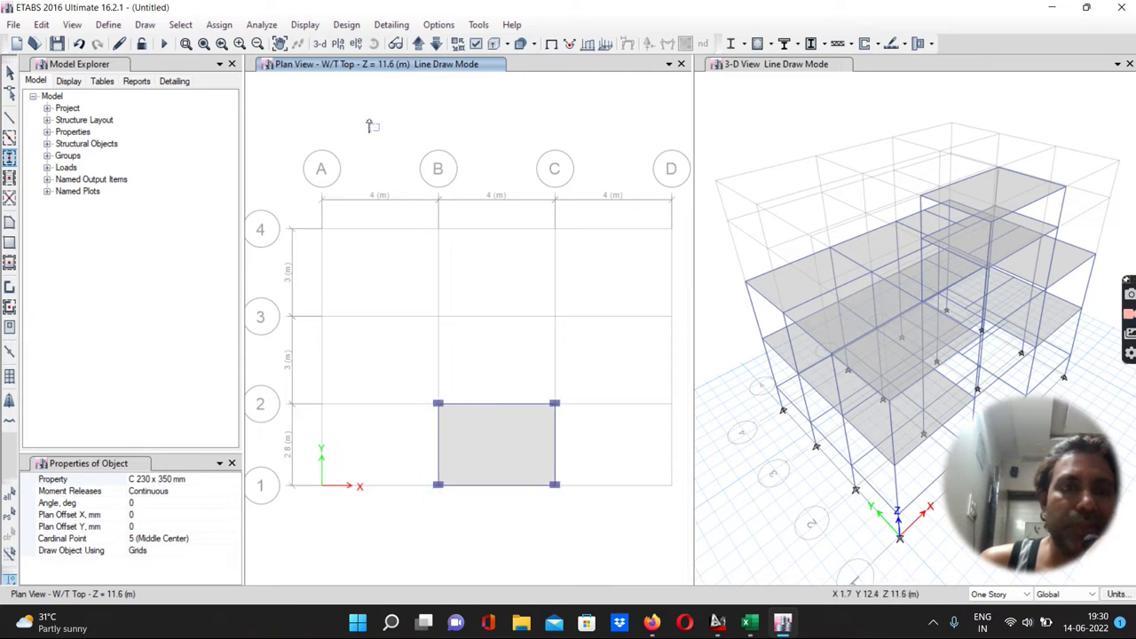
Step: Delete the columns at grid intersections A3 and A2 on the G.F. plan
click(417, 44)
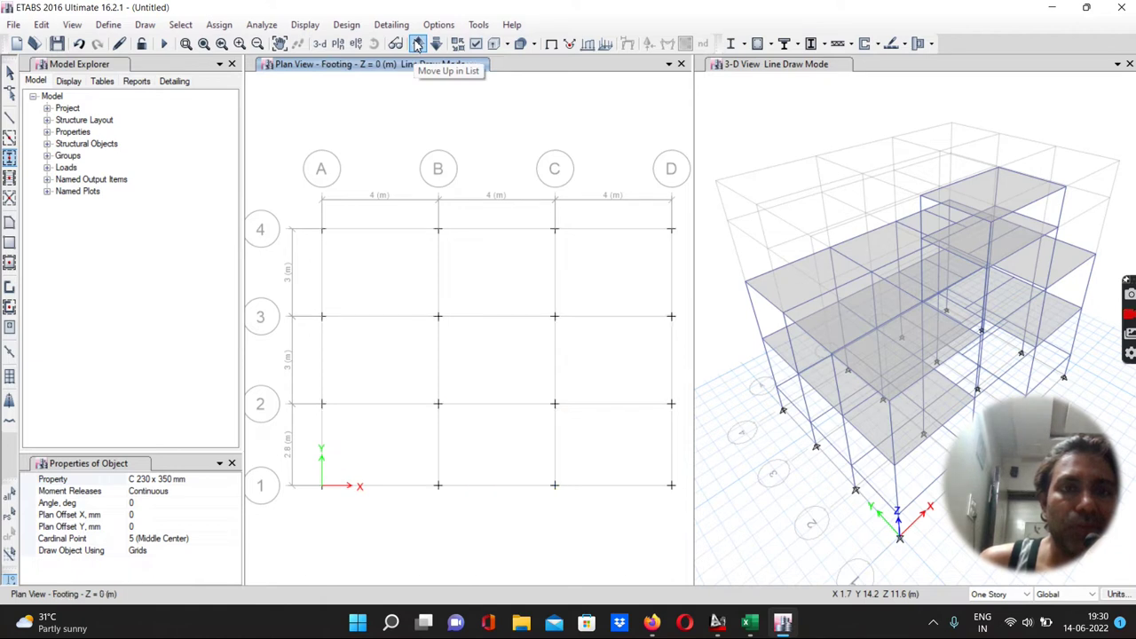
click(417, 45)
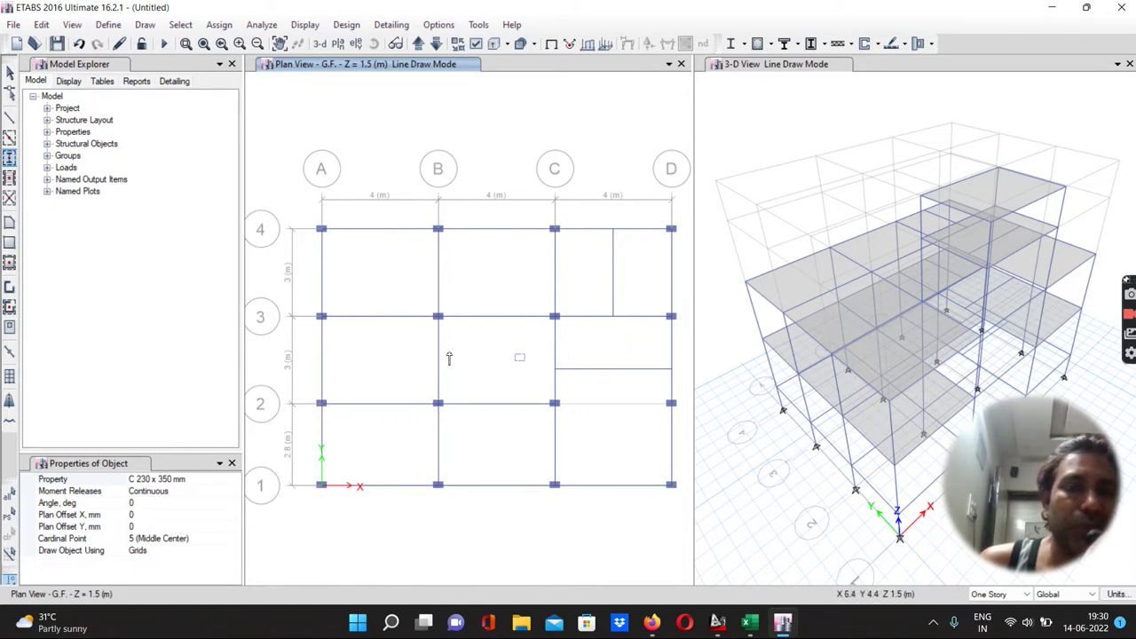
click(10, 74)
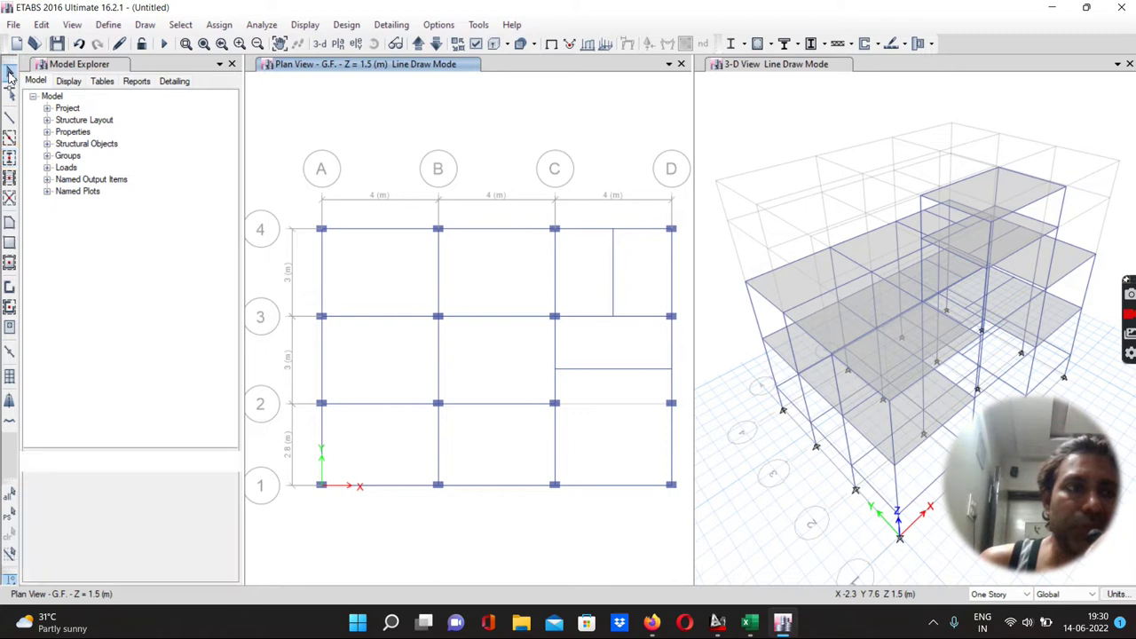
drag(310, 311, 334, 420)
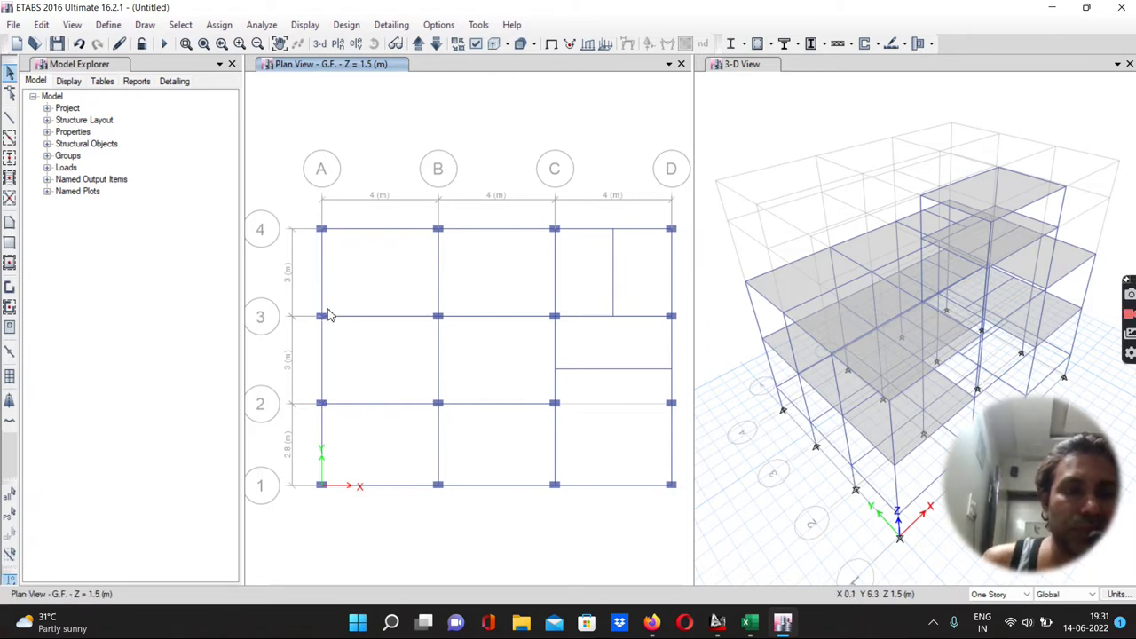
drag(307, 305, 337, 331)
key(Delete)
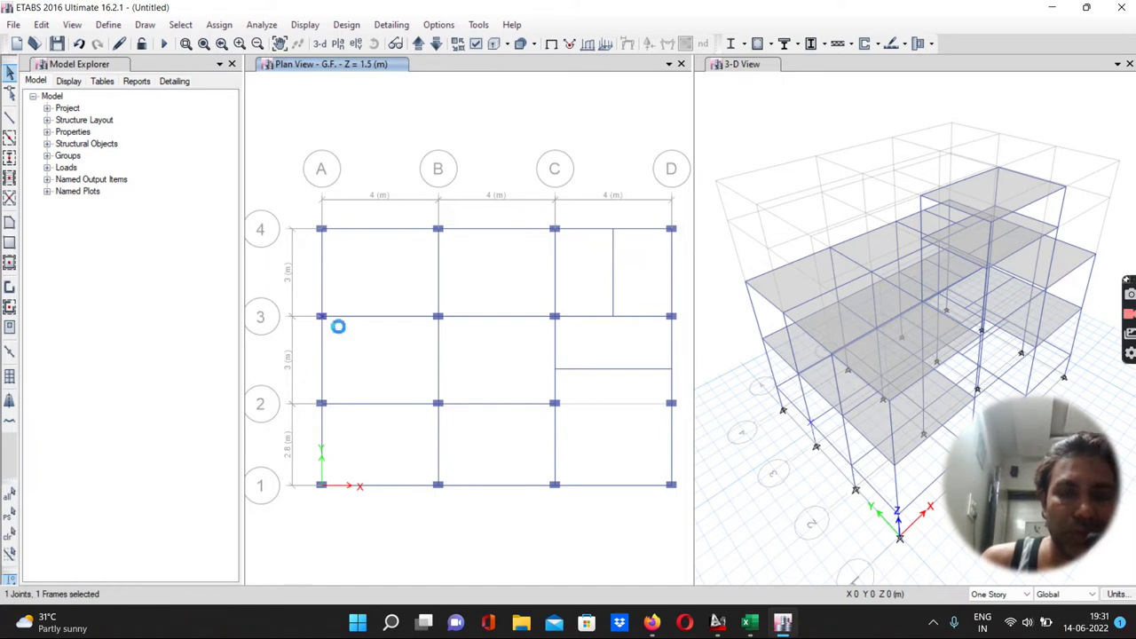
drag(316, 398, 335, 420)
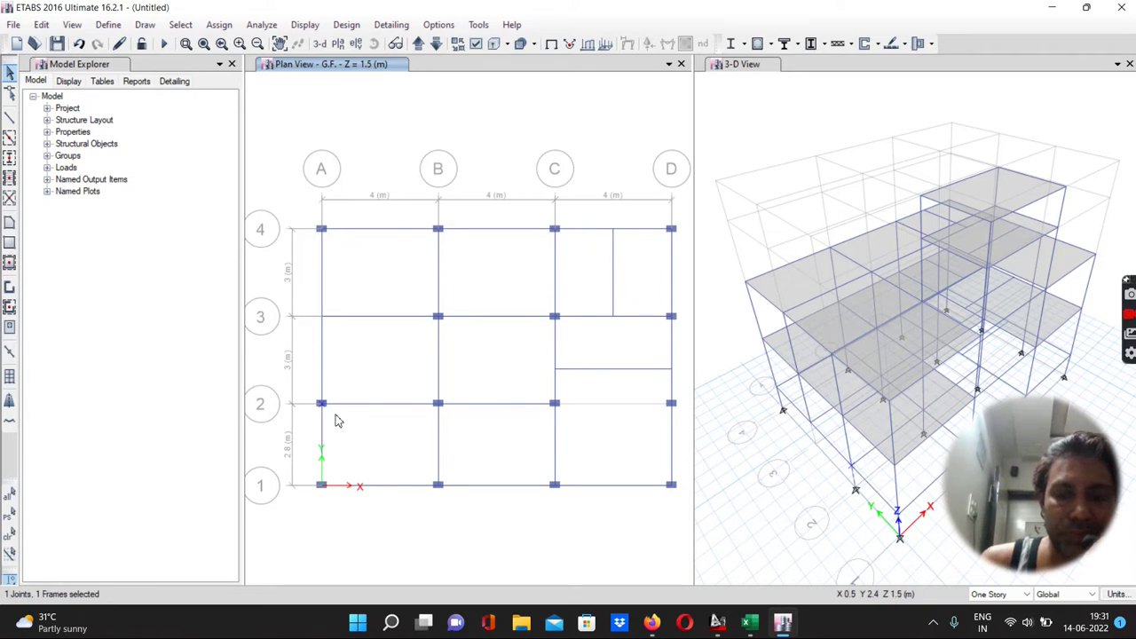
key(Delete)
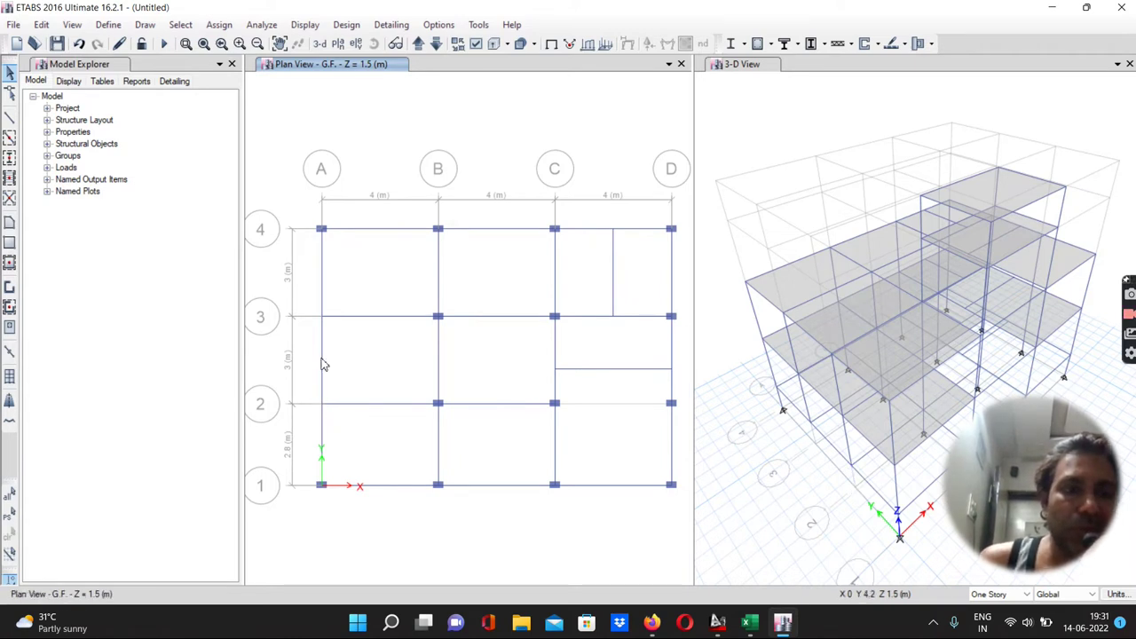
Step: Quick-draw C 230 x 350 mm columns at a 90° angle at grid intersections A3 and A2 on the G.F. plan
click(9, 158)
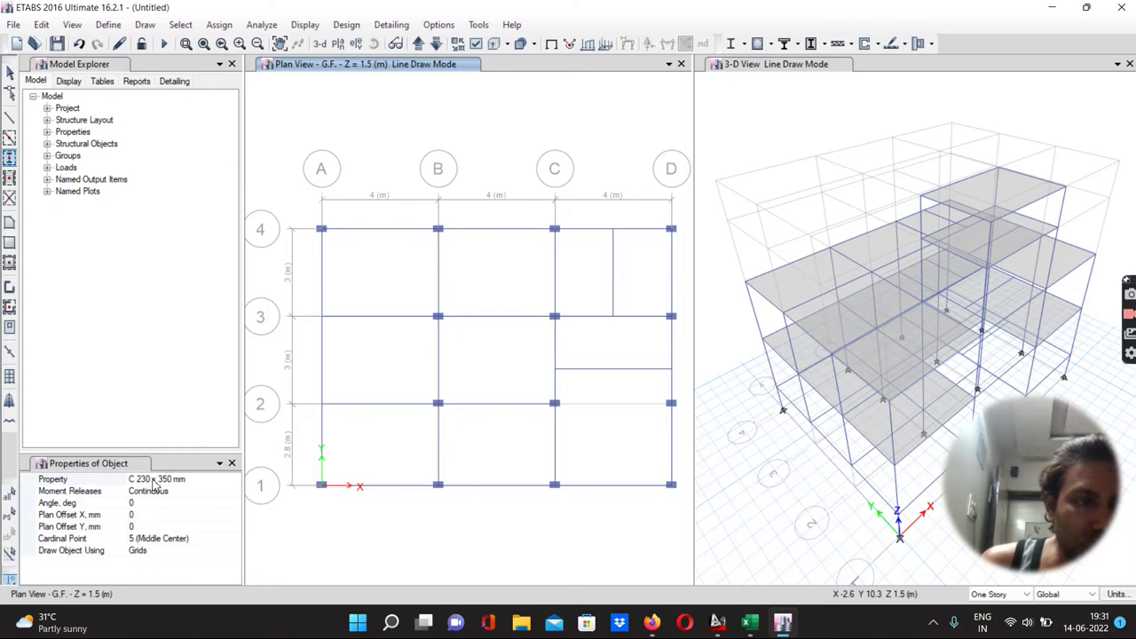
click(118, 505)
text(90)
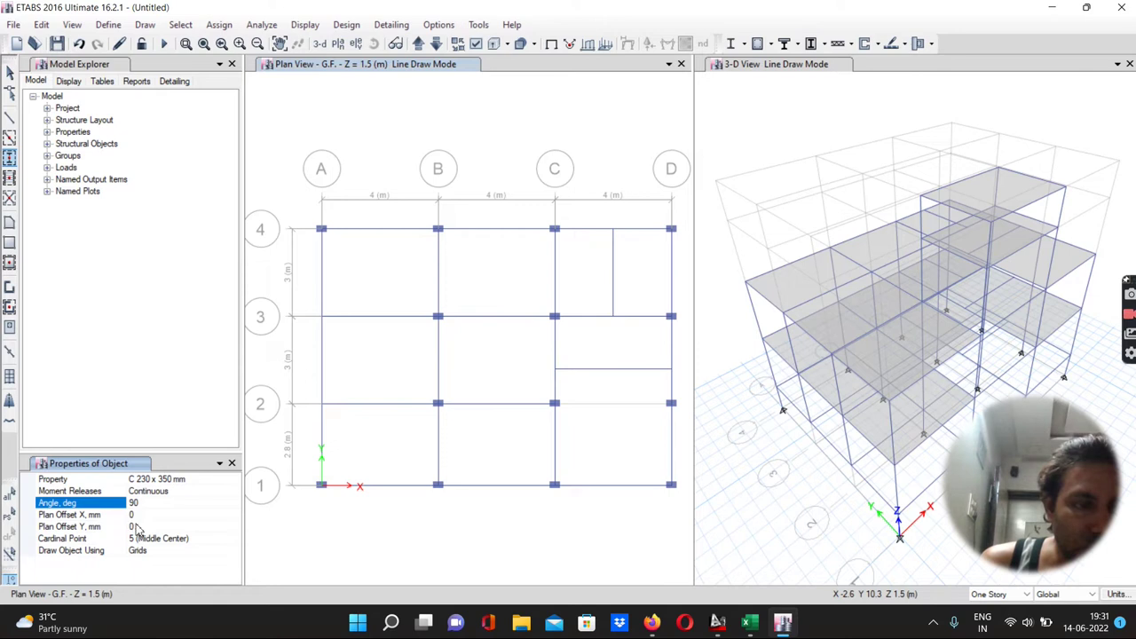
click(321, 317)
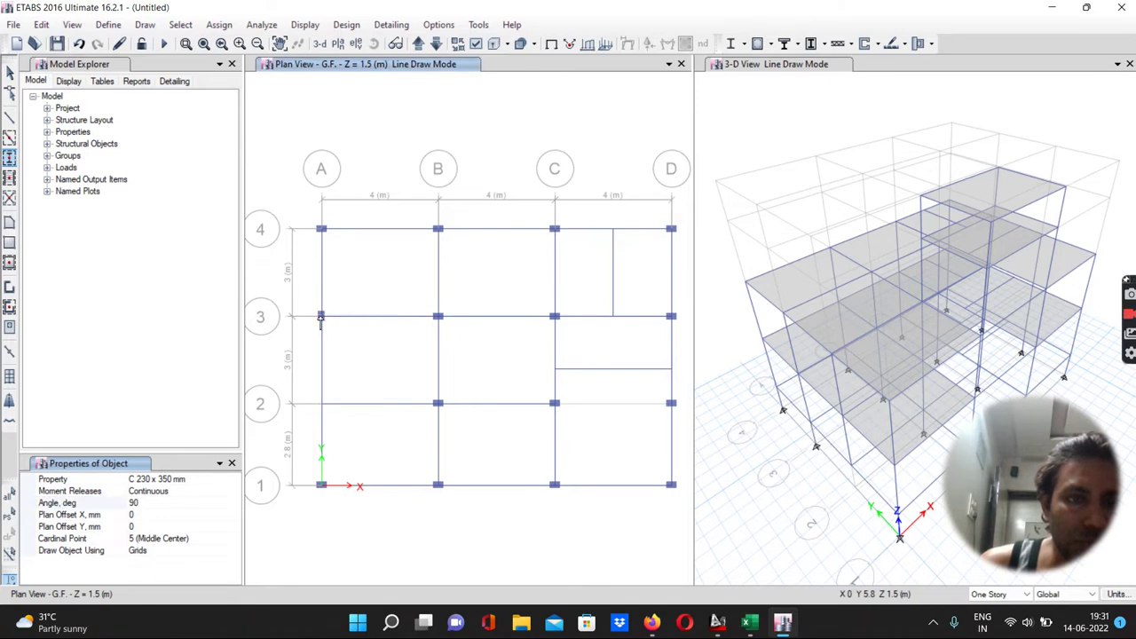
click(321, 404)
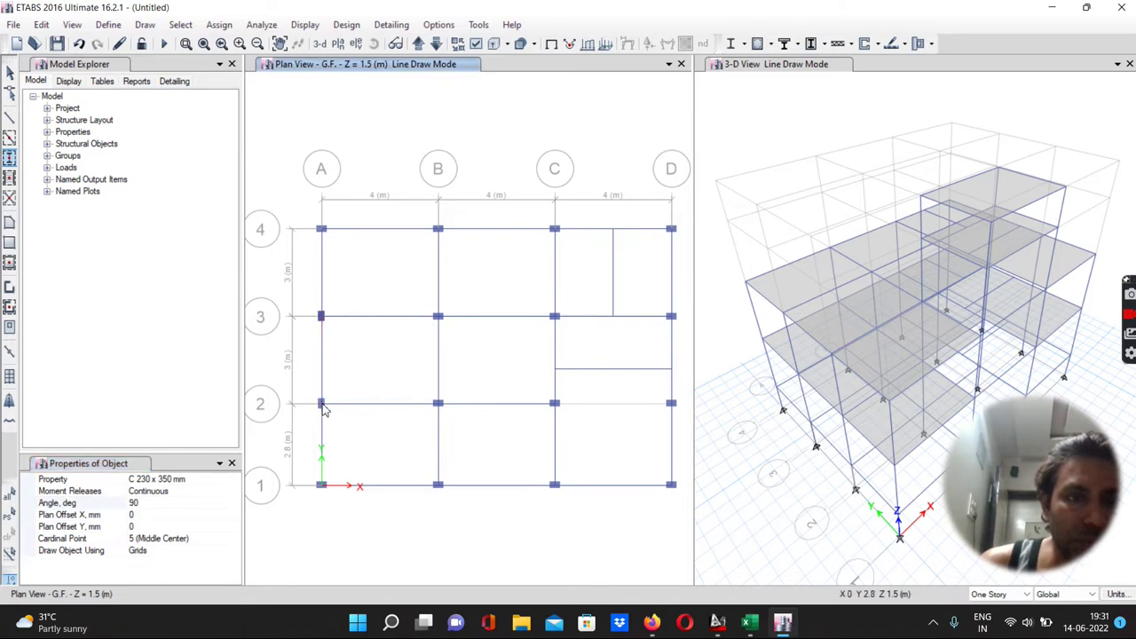
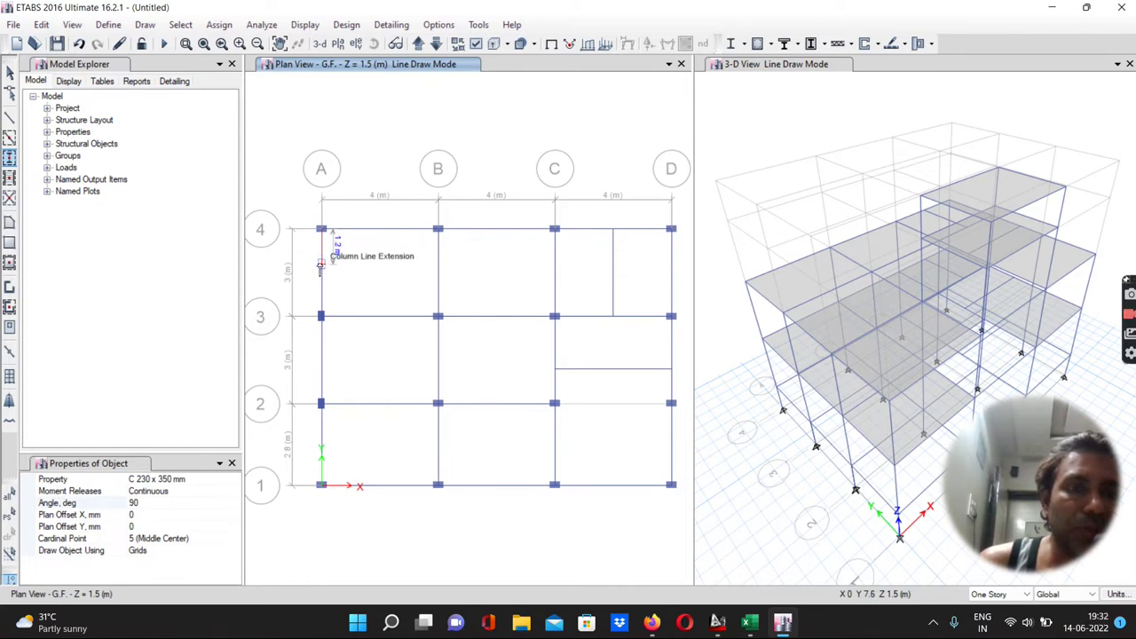
Step: Delete the corner columns at grid intersections A4 and A1 on the G.F. plan
click(9, 73)
drag(306, 225, 346, 247)
key(Delete)
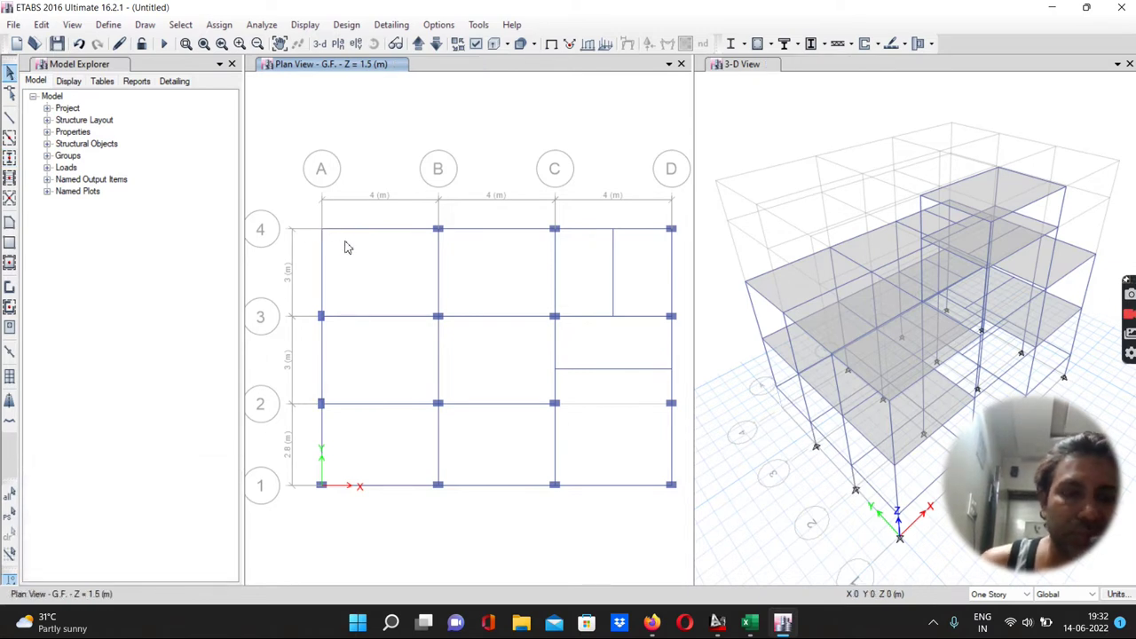
drag(314, 480, 335, 499)
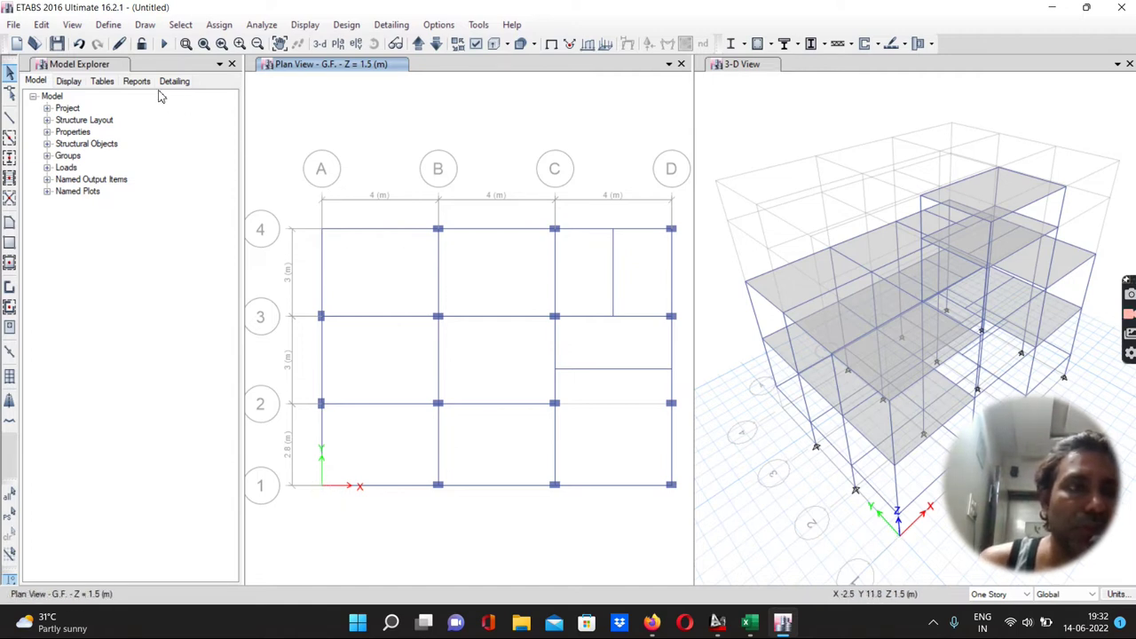
Step: Quick-draw C 230 x 350 mm columns at A4 and A1 with a 0° angle and a plan offset X of 60 mm
click(10, 162)
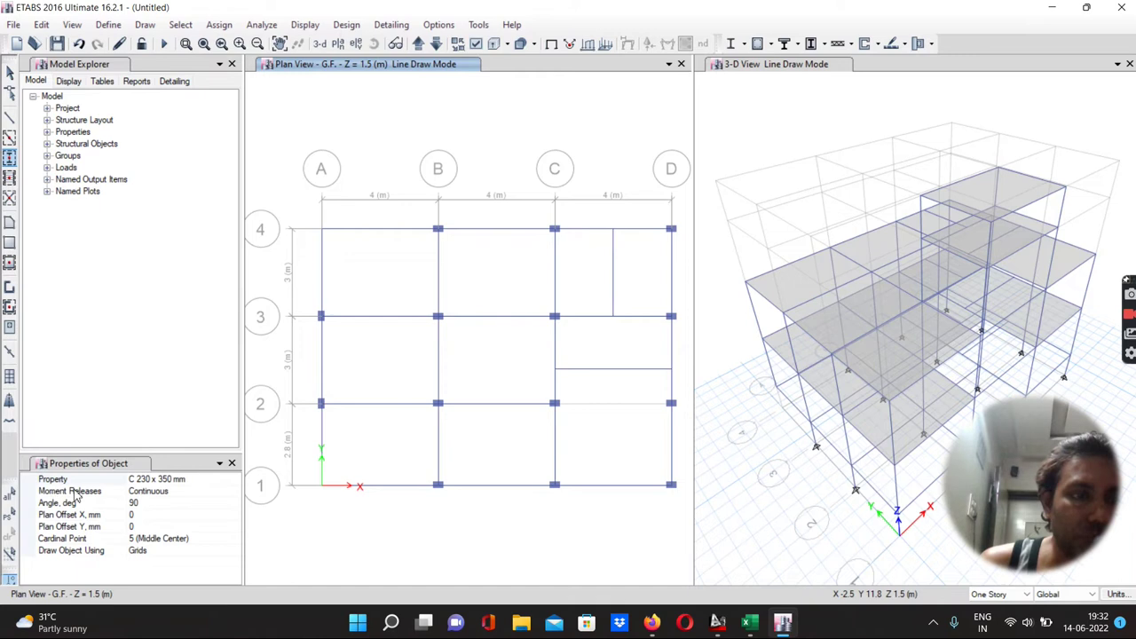
click(140, 503)
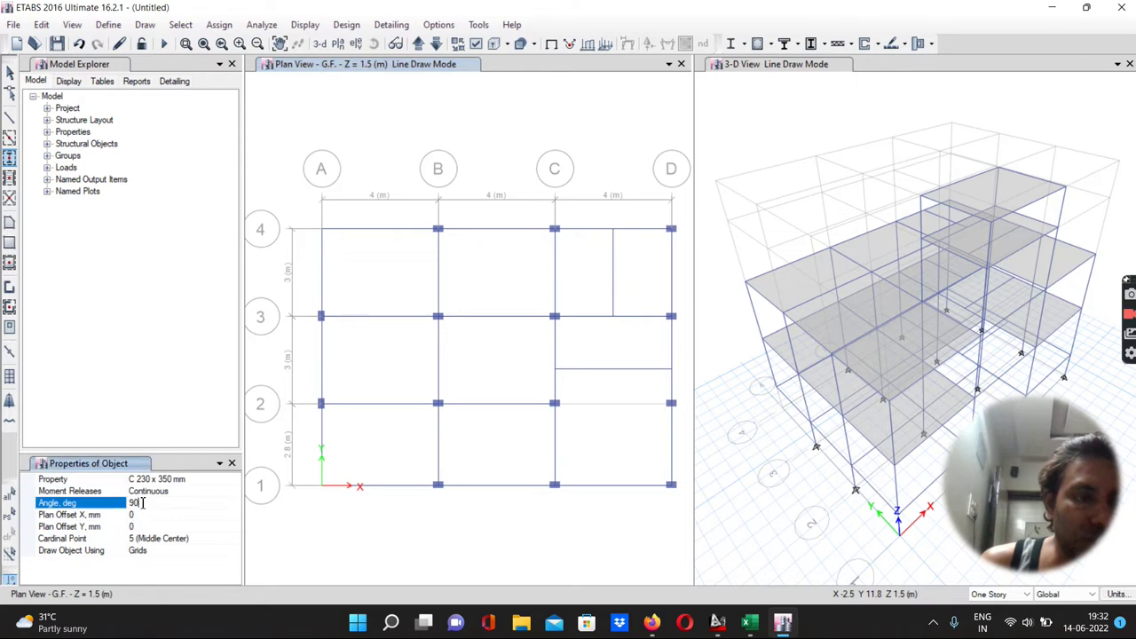
text(0)
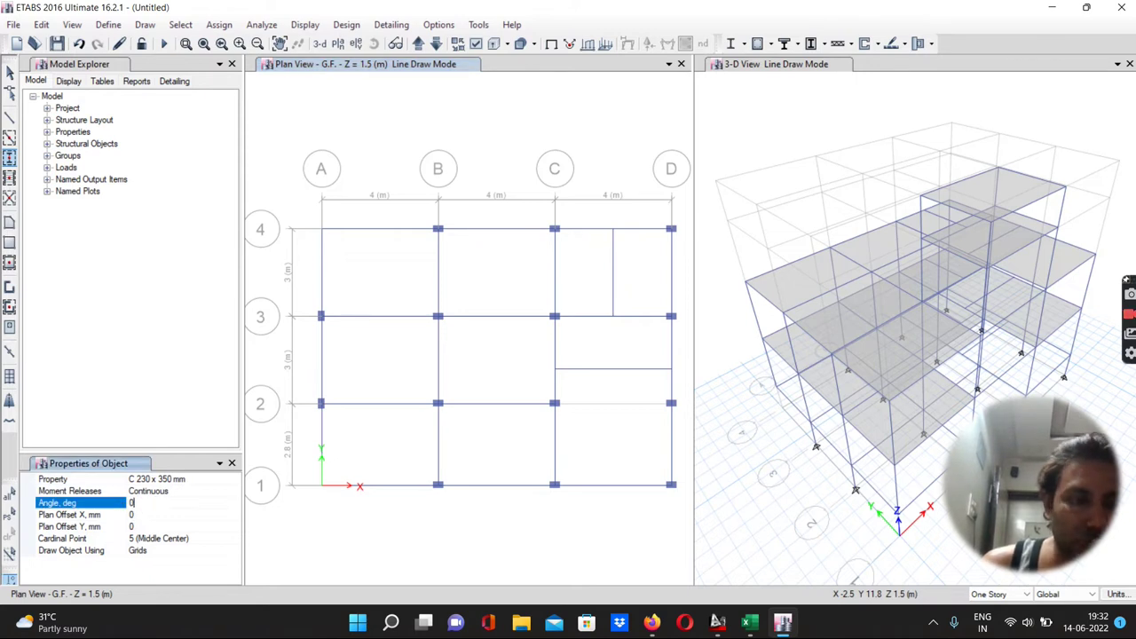
click(142, 515)
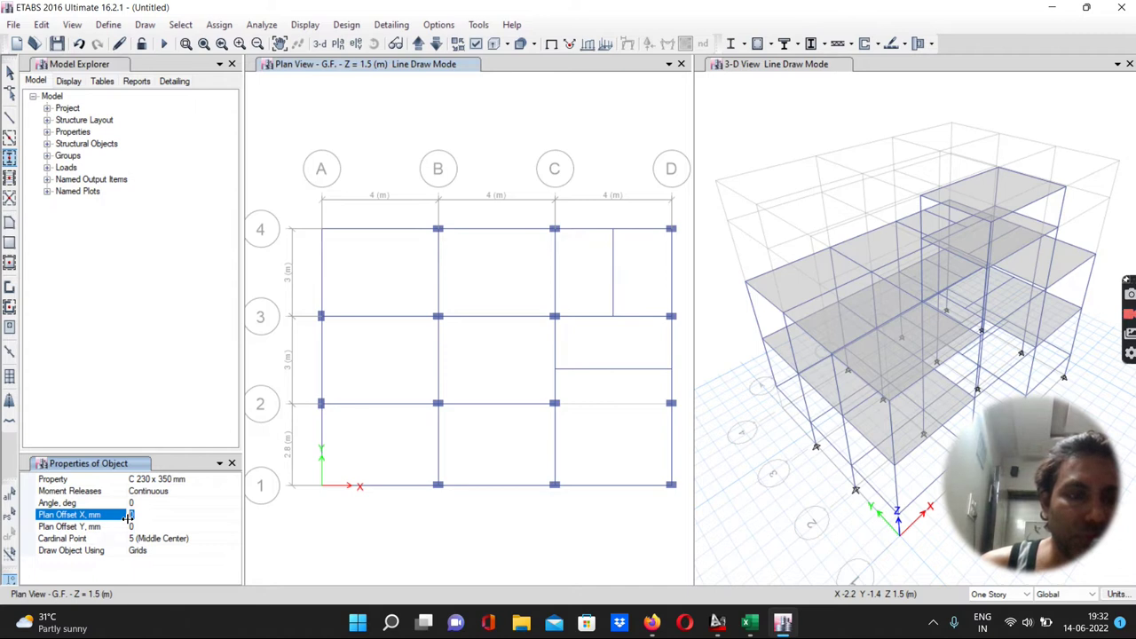
text(-)
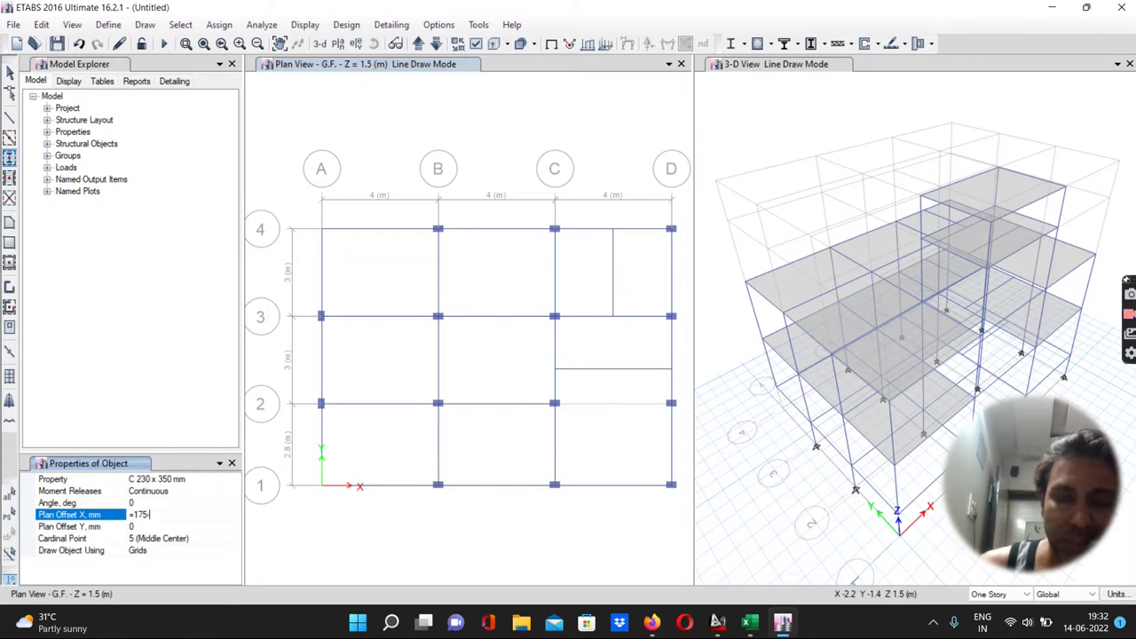
text(175-115)
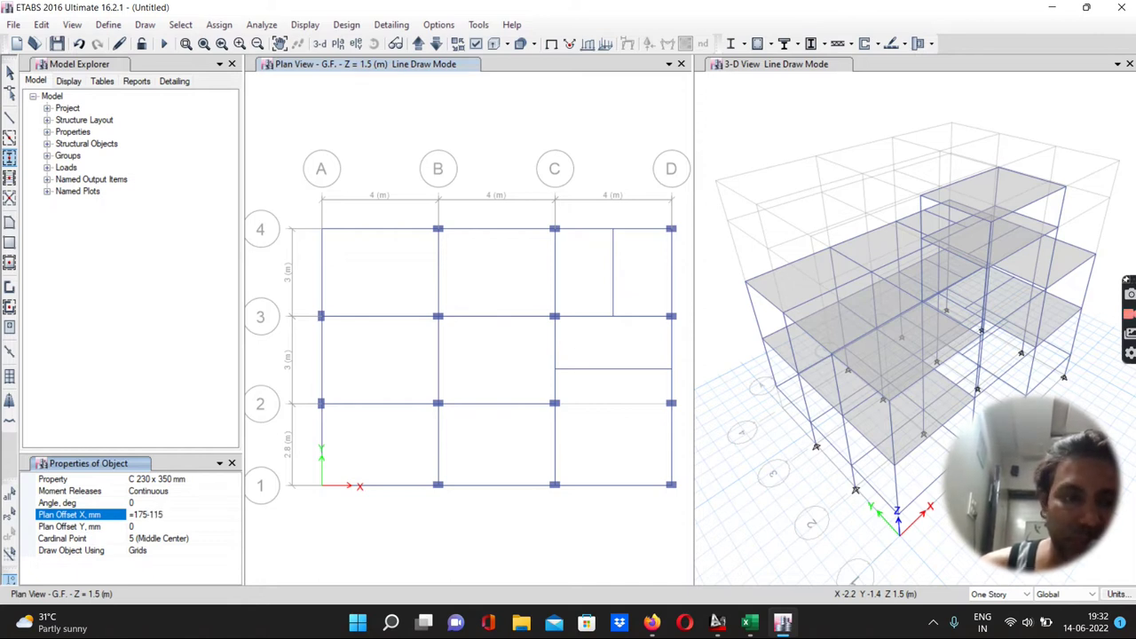
key(Return)
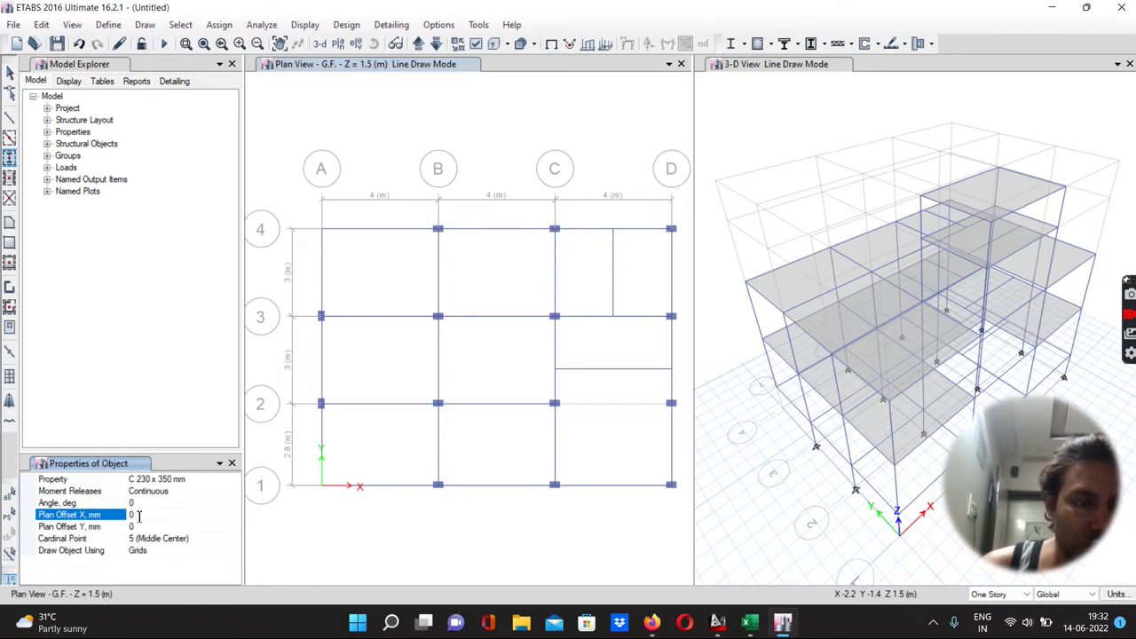
text(60)
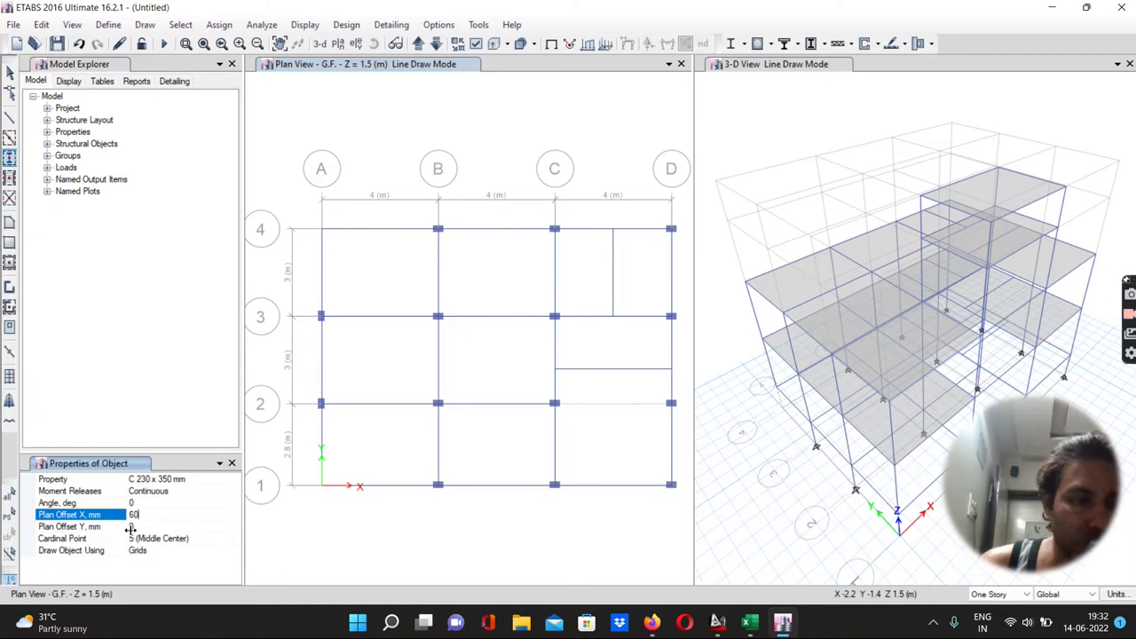
key(Return)
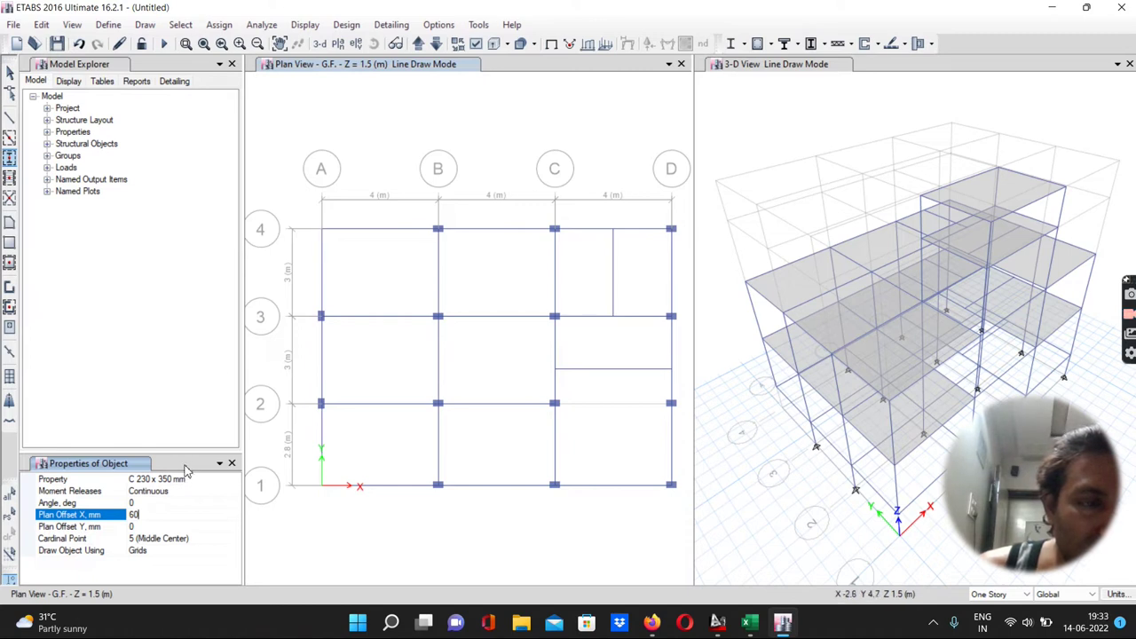
click(202, 502)
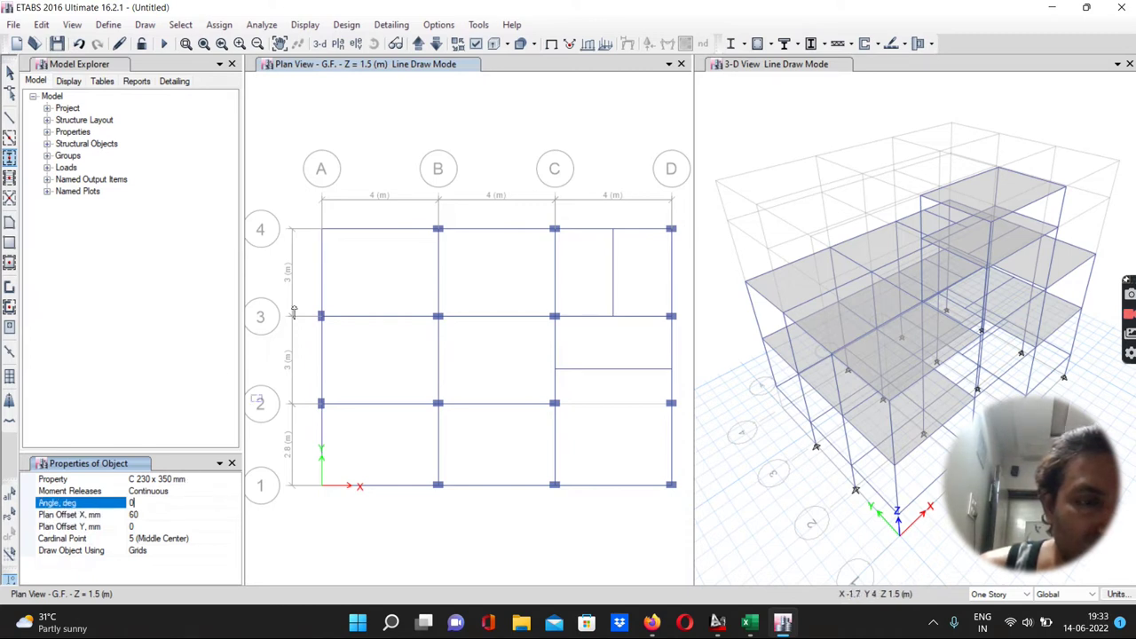
click(323, 229)
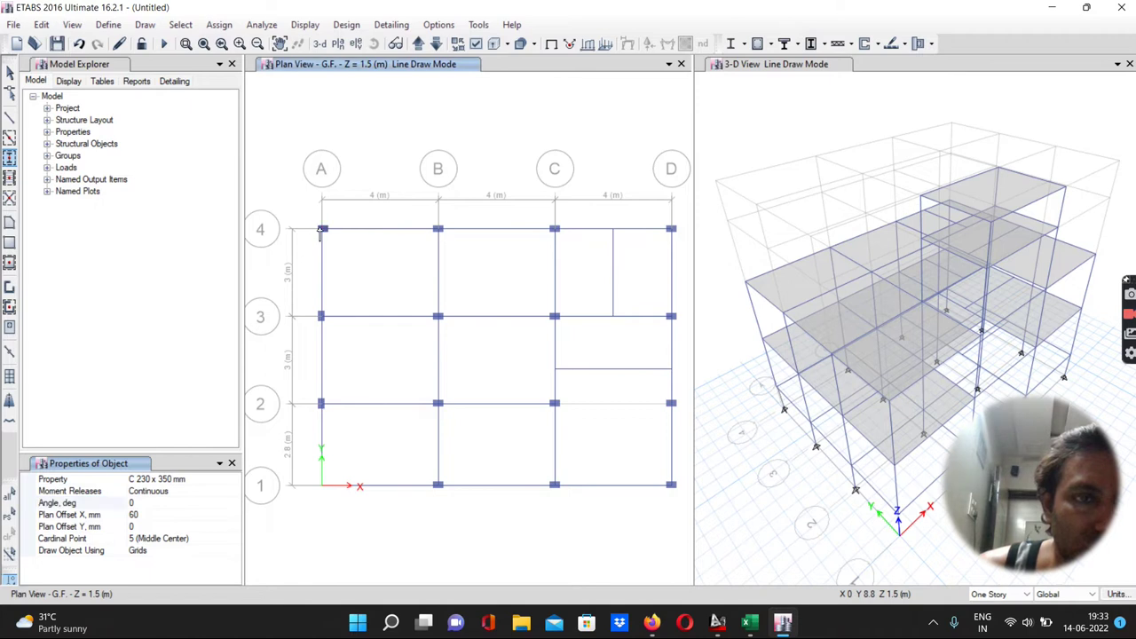
click(322, 486)
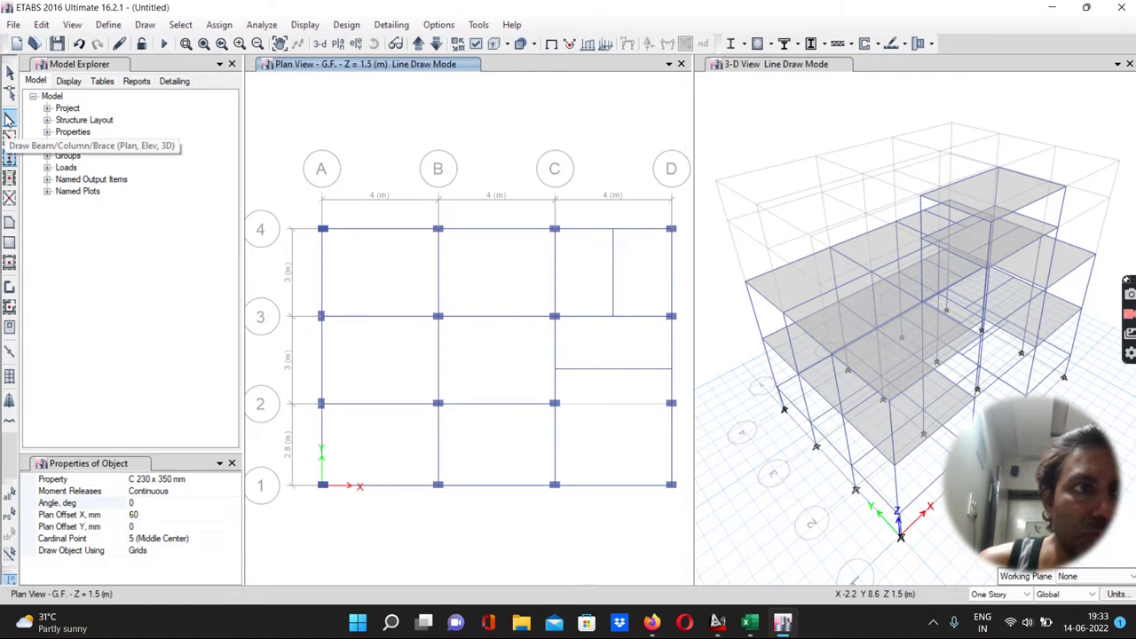
Step: Delete the corner columns at grid intersections D4 and D1 on the G.F. plan
click(9, 71)
drag(650, 228, 685, 248)
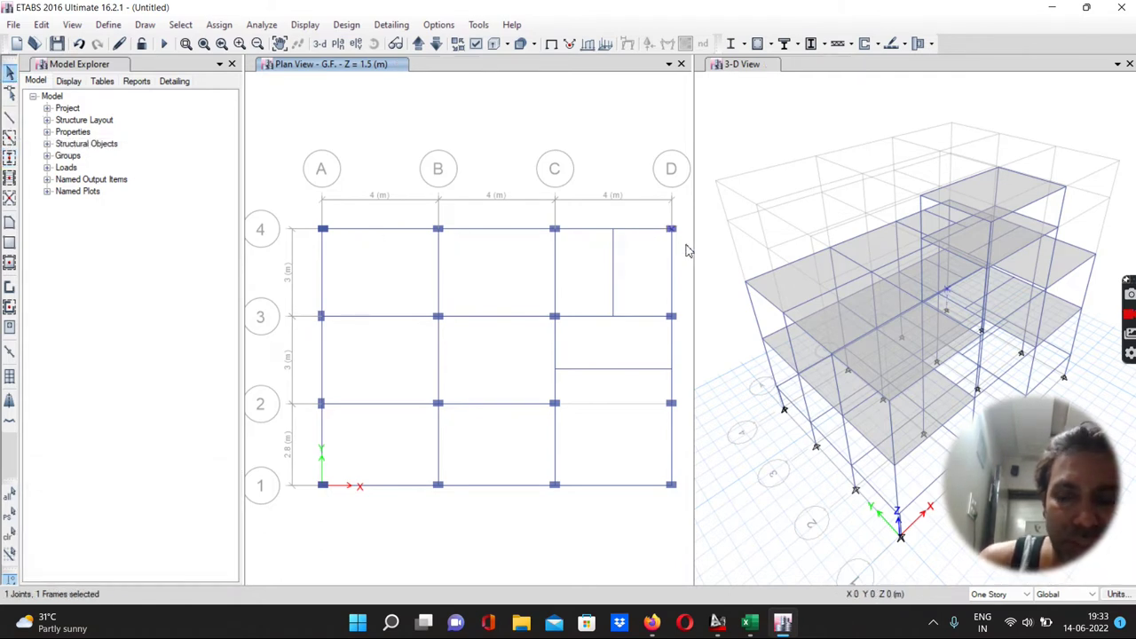
key(Delete)
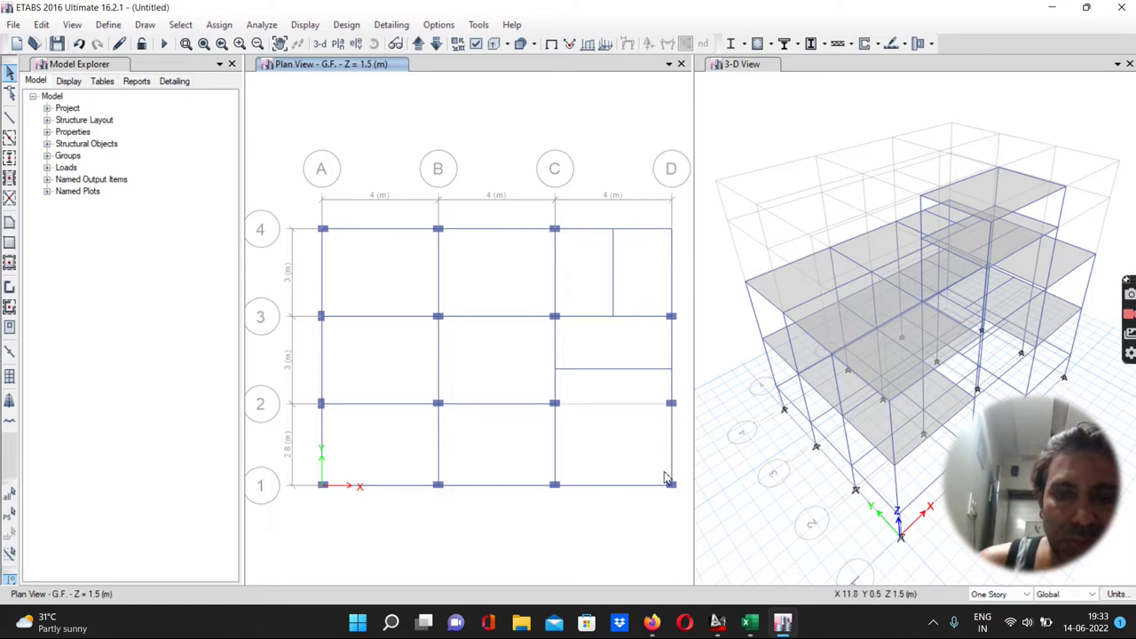
drag(664, 477, 679, 497)
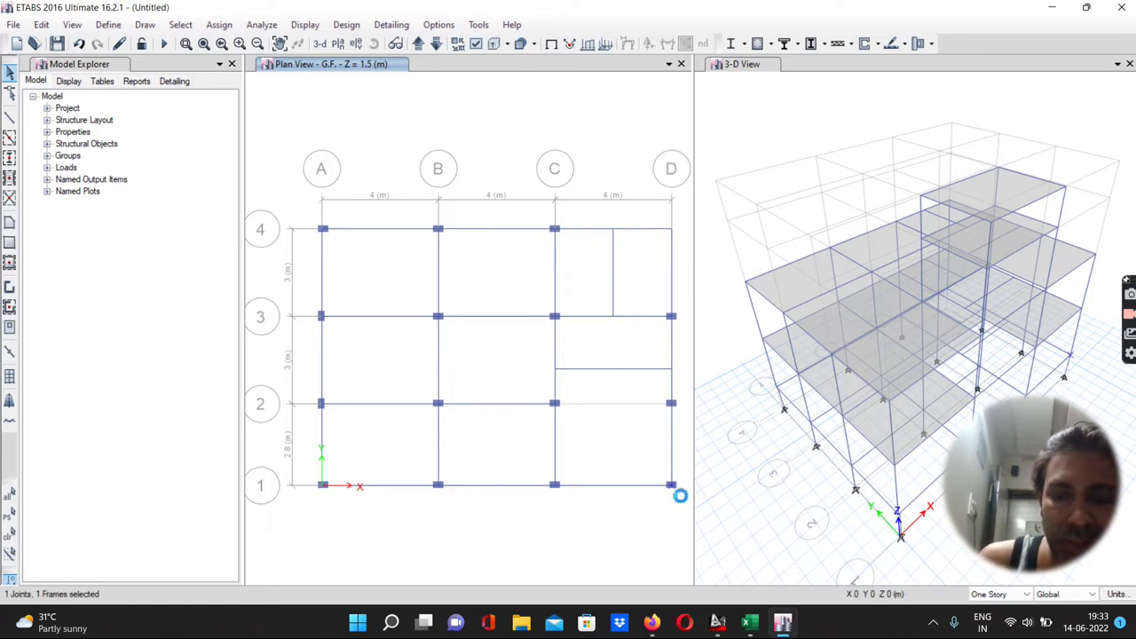
key(Delete)
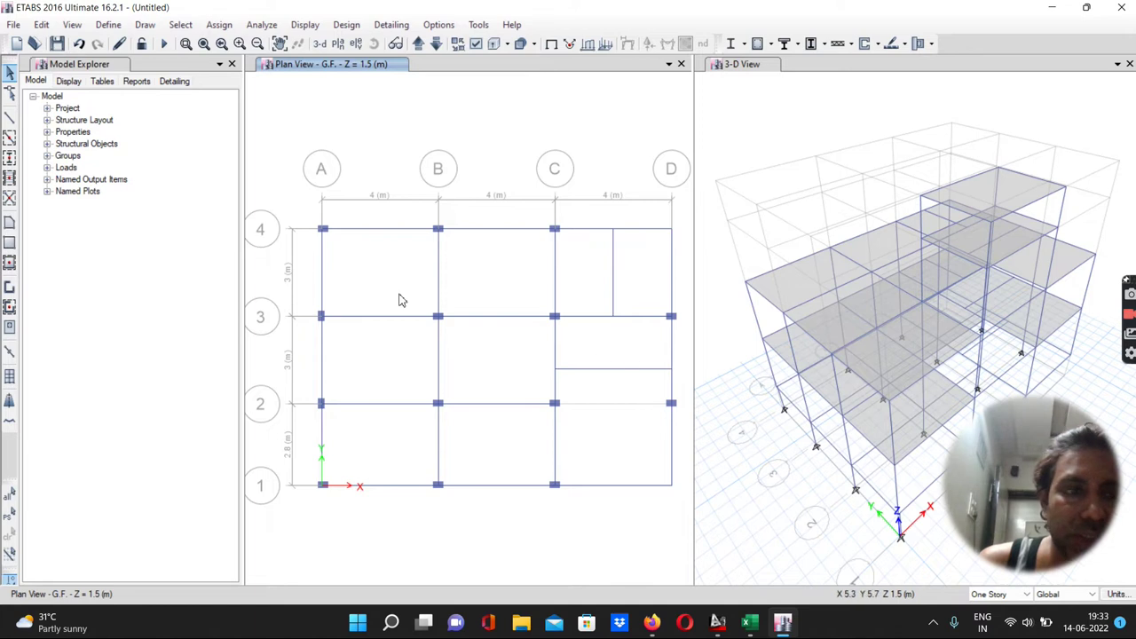
Step: Quick-draw C 230 x 350 mm columns at D4 and D1 with a plan offset X of -60 mm
click(9, 157)
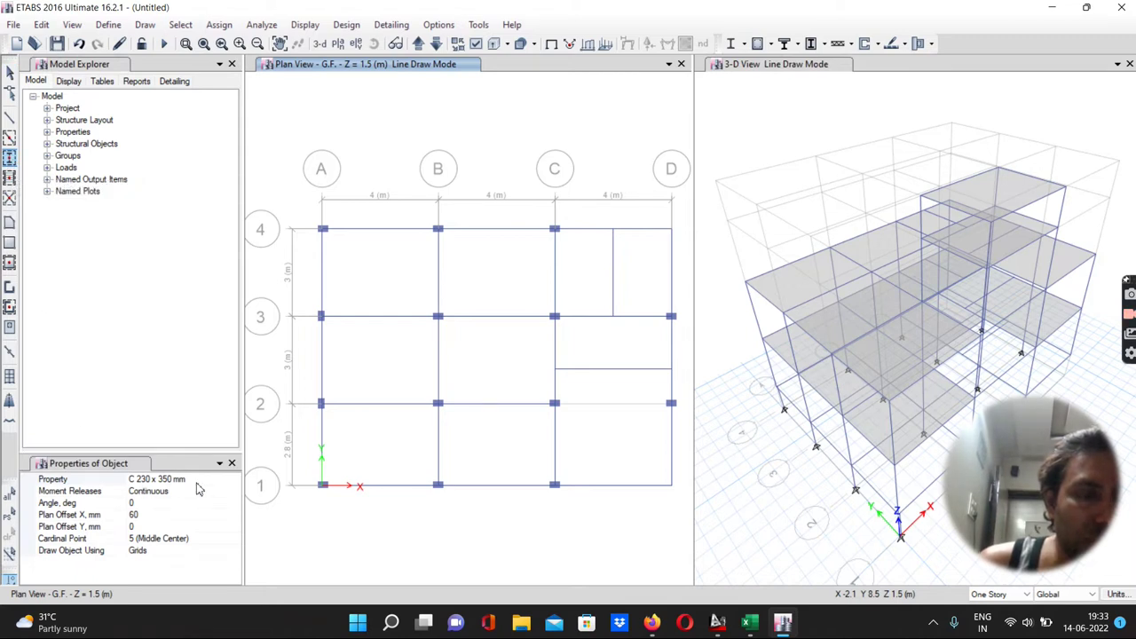
click(136, 514)
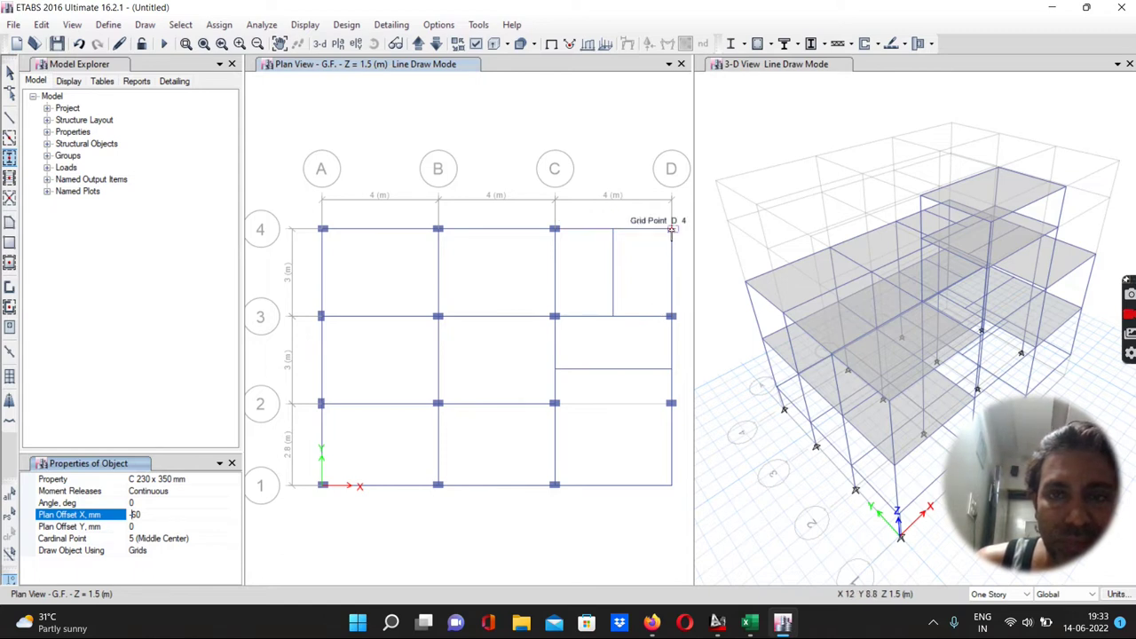
click(668, 232)
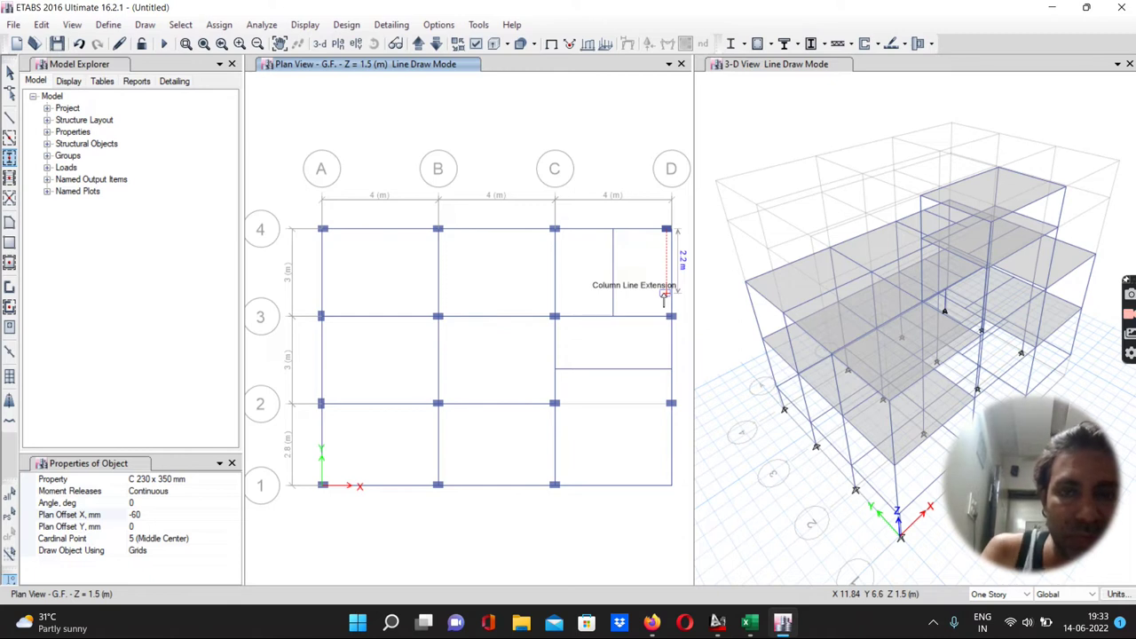
click(671, 486)
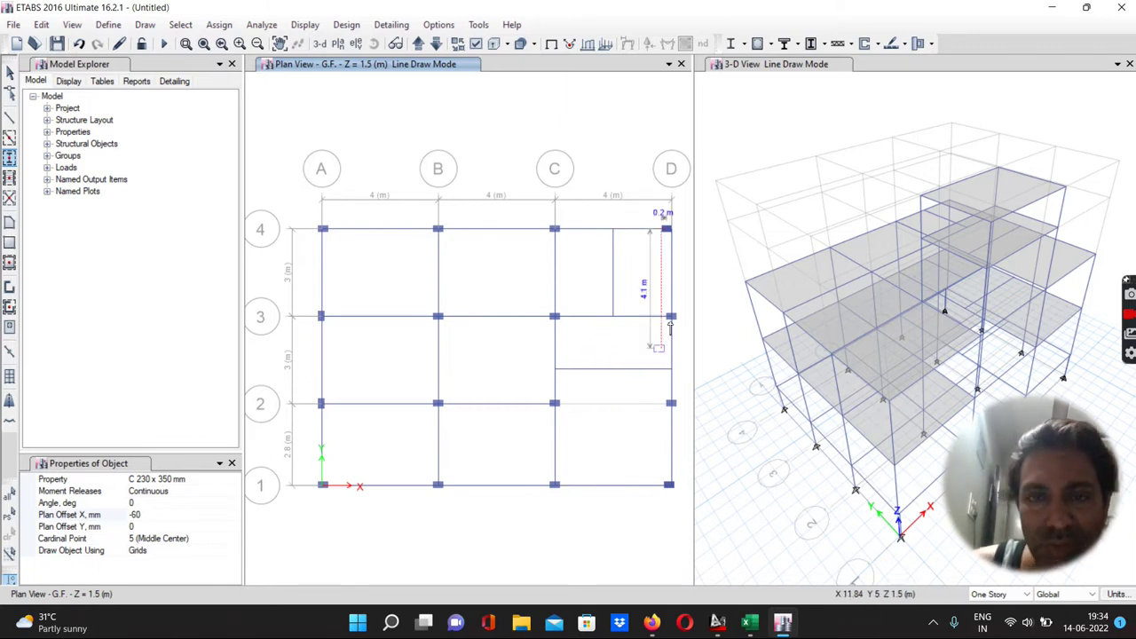
key(Escape)
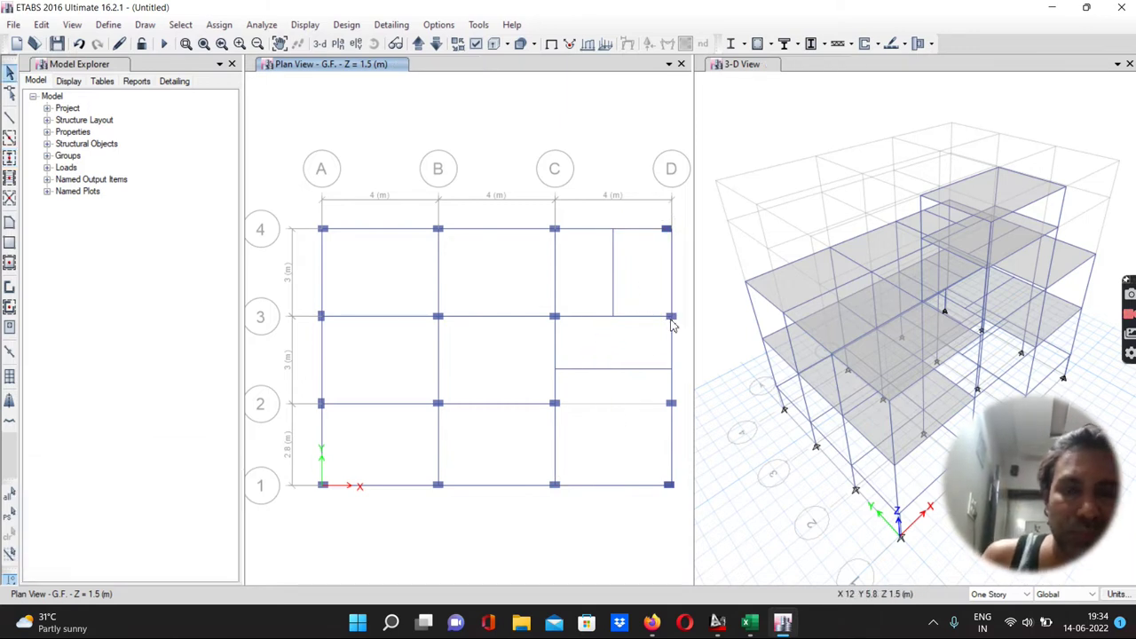
Step: Delete the column at grid intersection D4 on the G.F. plan and quick-draw a C 230 x 350 mm column there with a -60 mm plan offset X
click(666, 232)
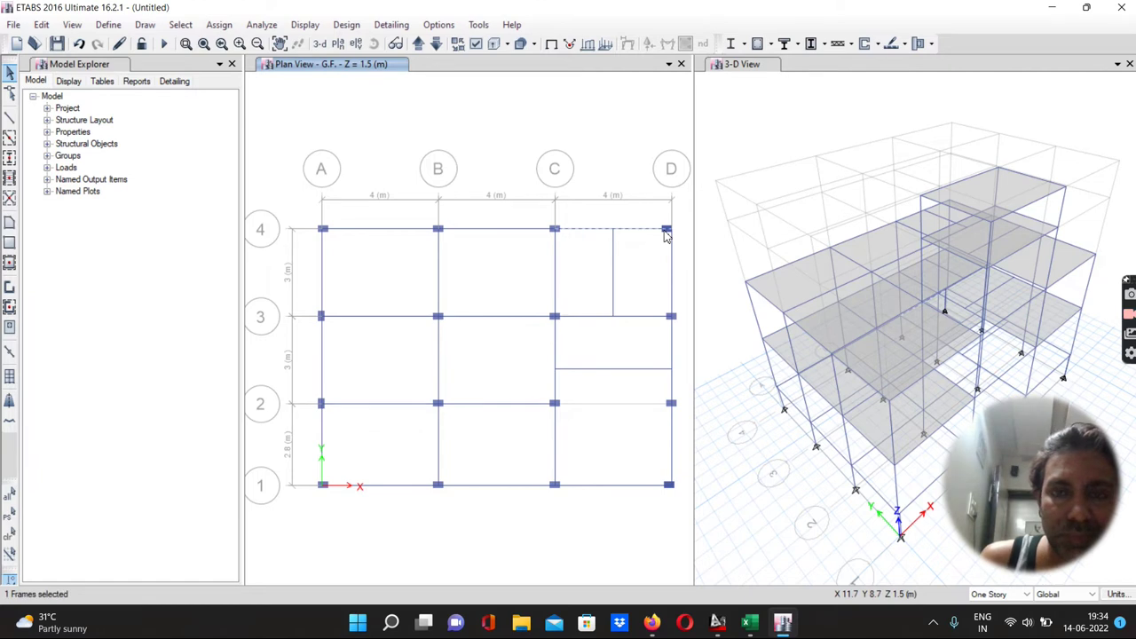
click(667, 232)
drag(658, 217, 680, 242)
key(Delete)
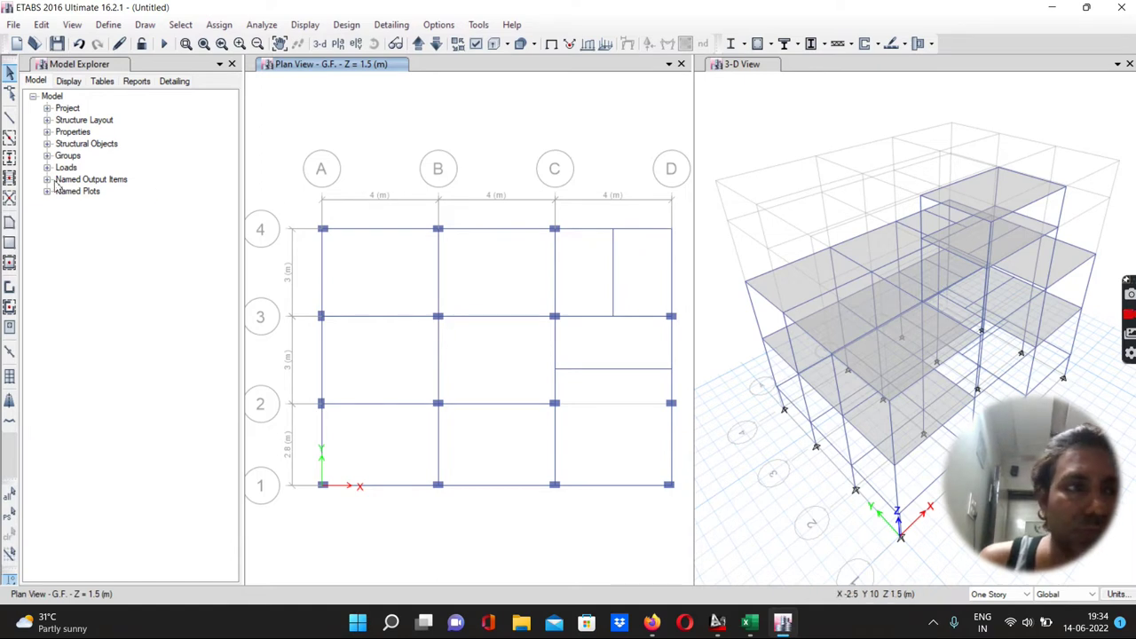
click(9, 160)
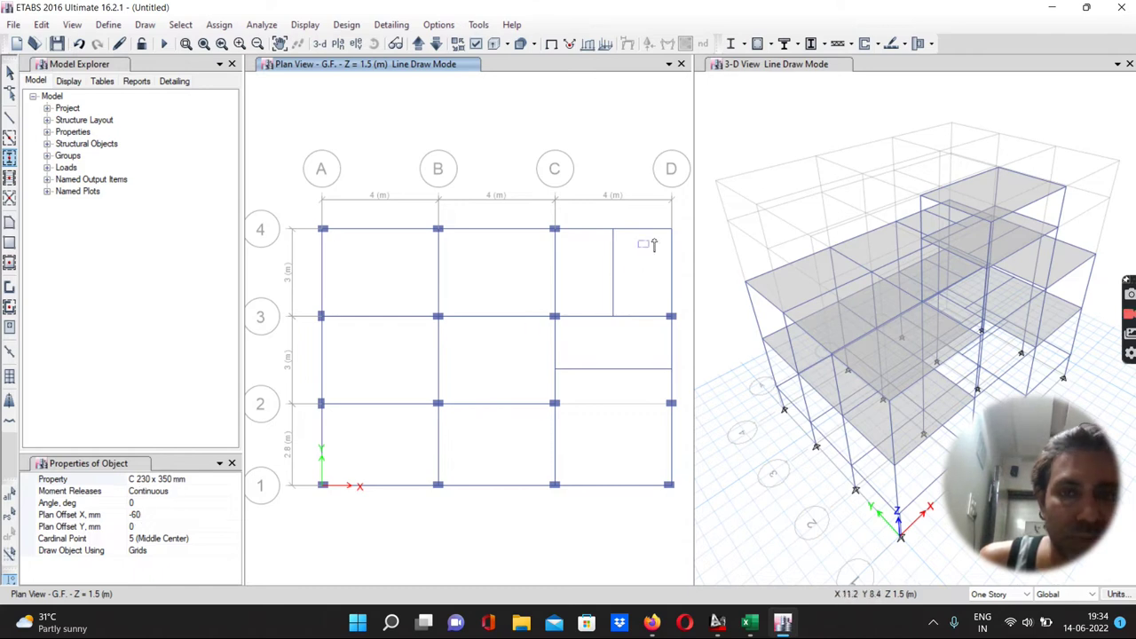
click(670, 229)
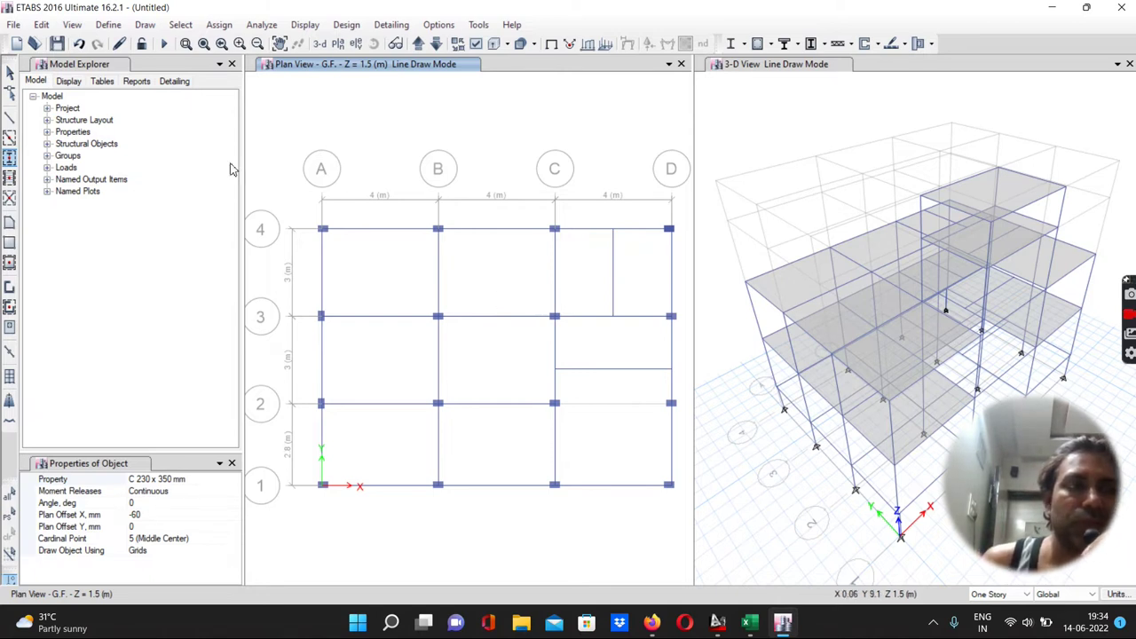
click(9, 72)
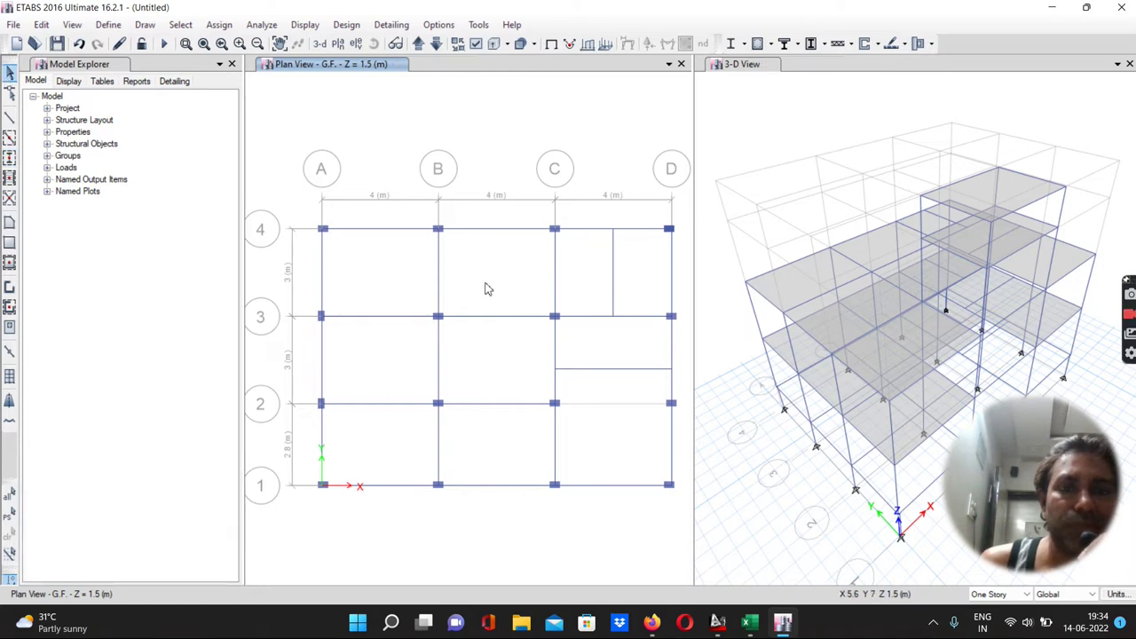
Step: Delete the columns at grid intersections C3 and D3 on the G.F. plan
click(570, 327)
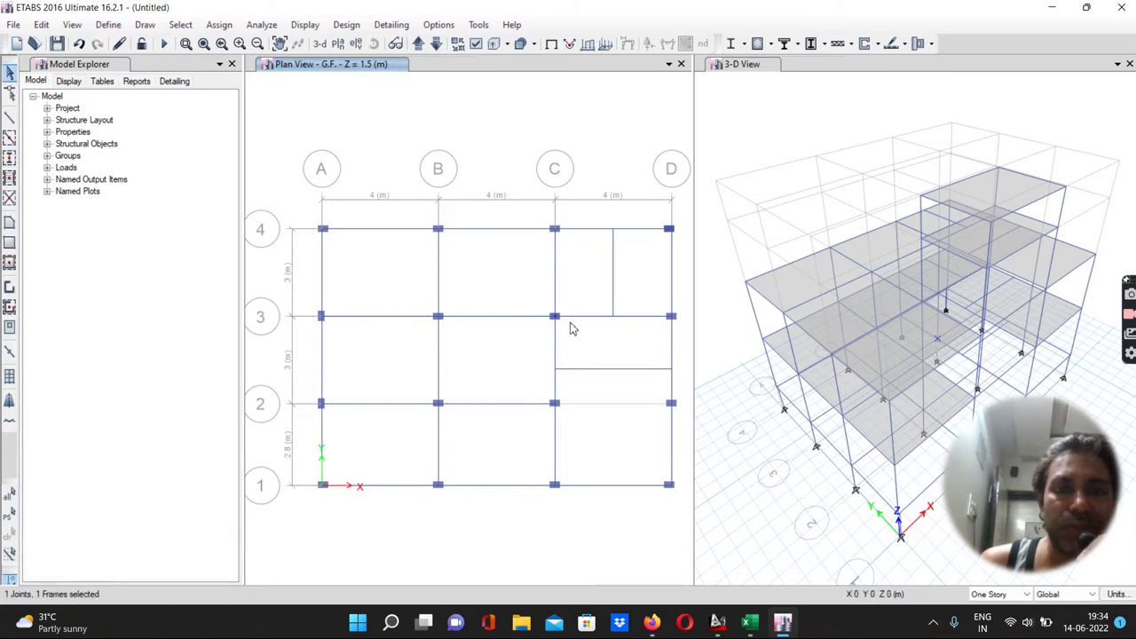
click(571, 324)
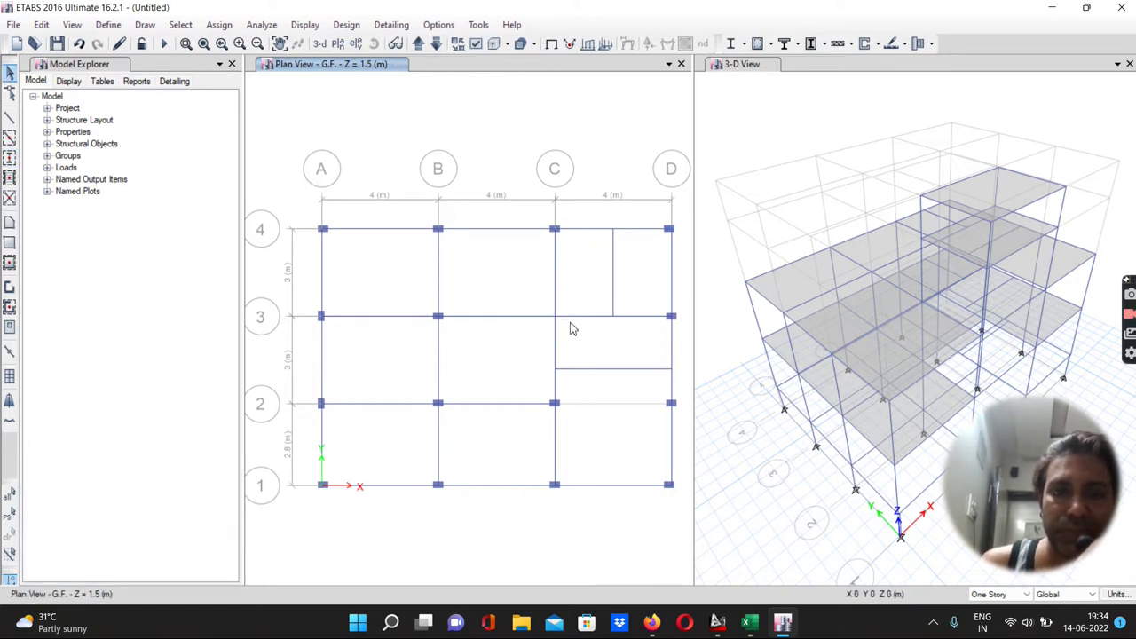
drag(657, 307, 678, 335)
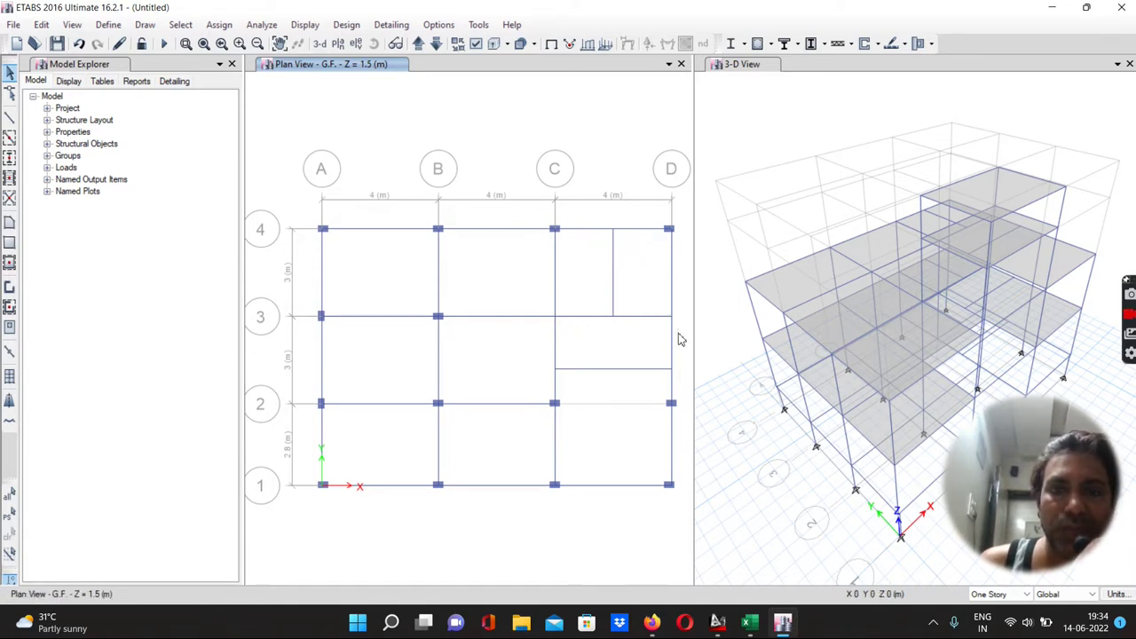
Step: Quick-draw C 230 x 350 mm columns at C3 and D3 with a 90° angle and a plan offset X of 0 mm
click(9, 158)
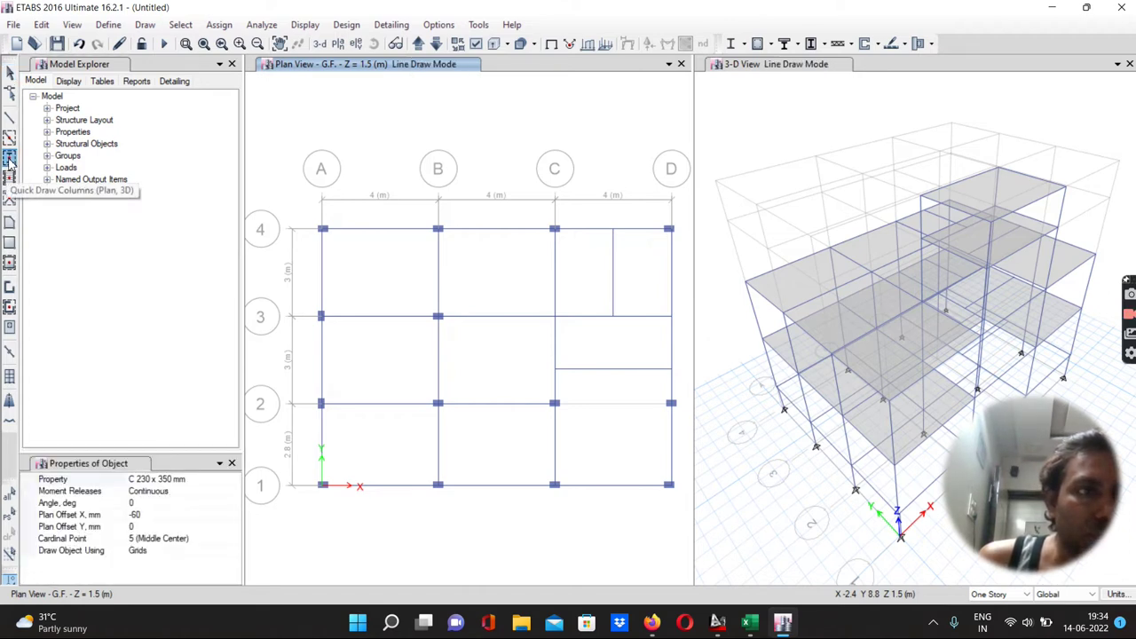
click(133, 503)
text(9)
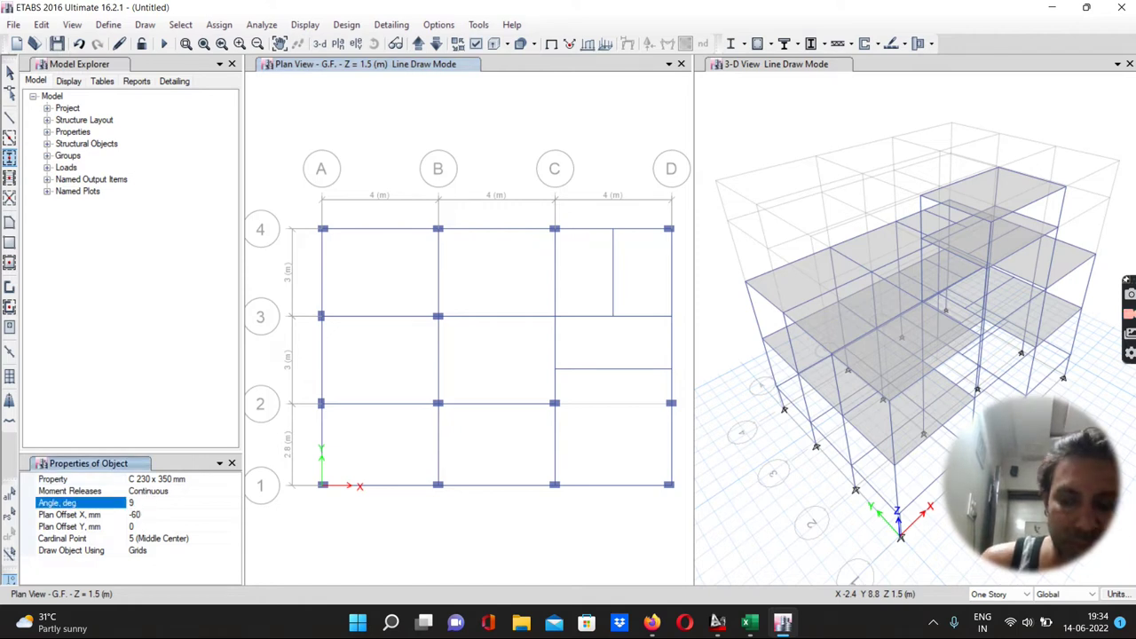
text(0)
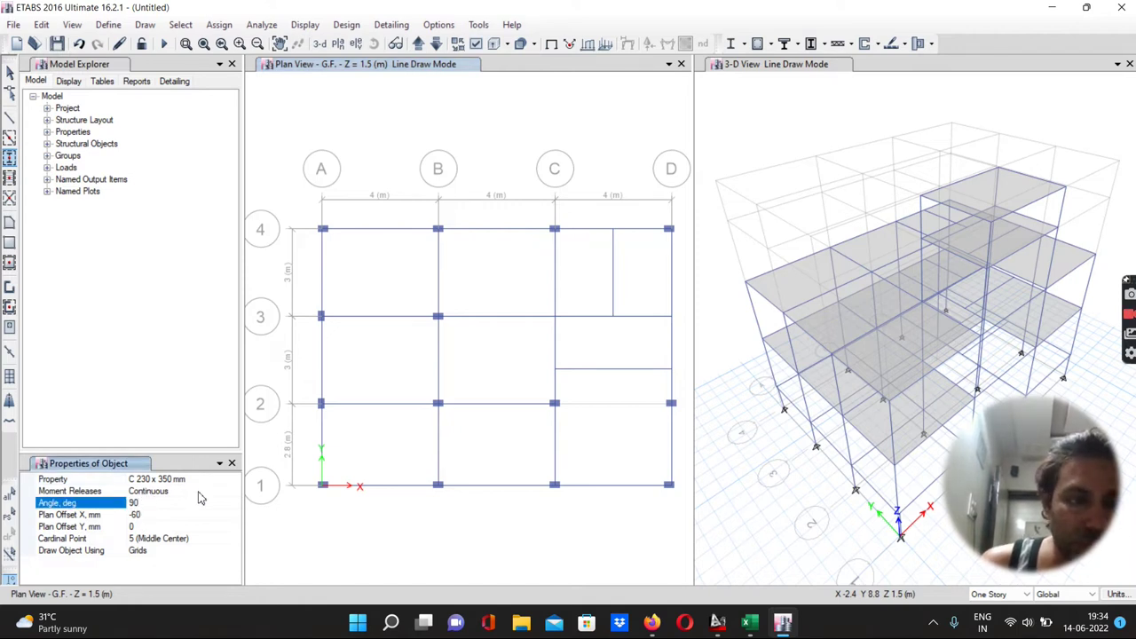
click(141, 514)
text(0)
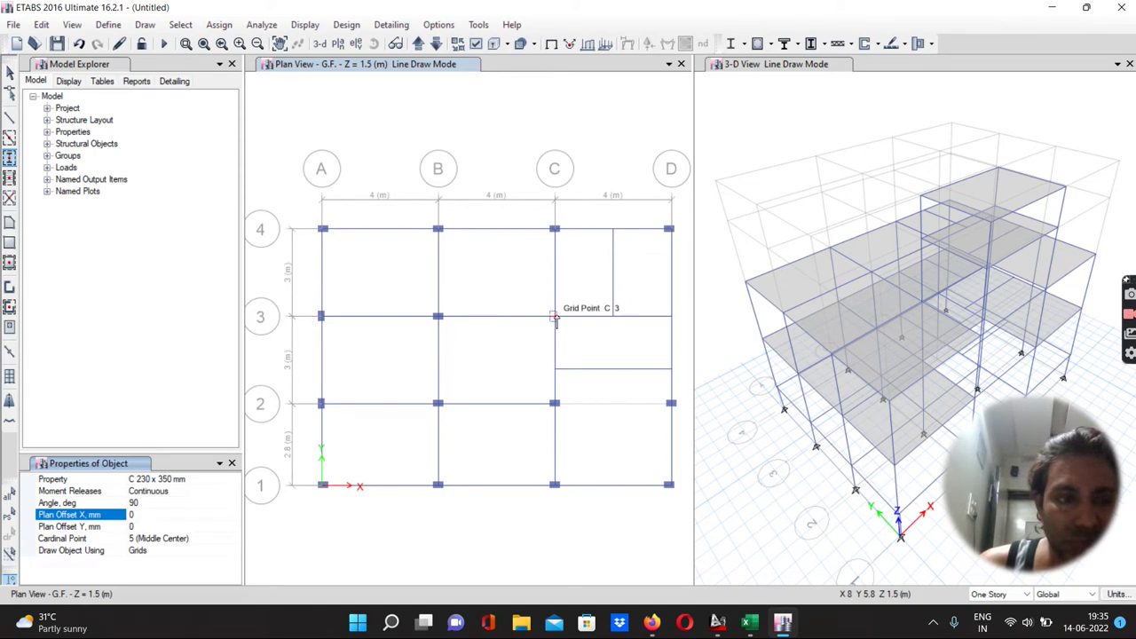
key(Tab)
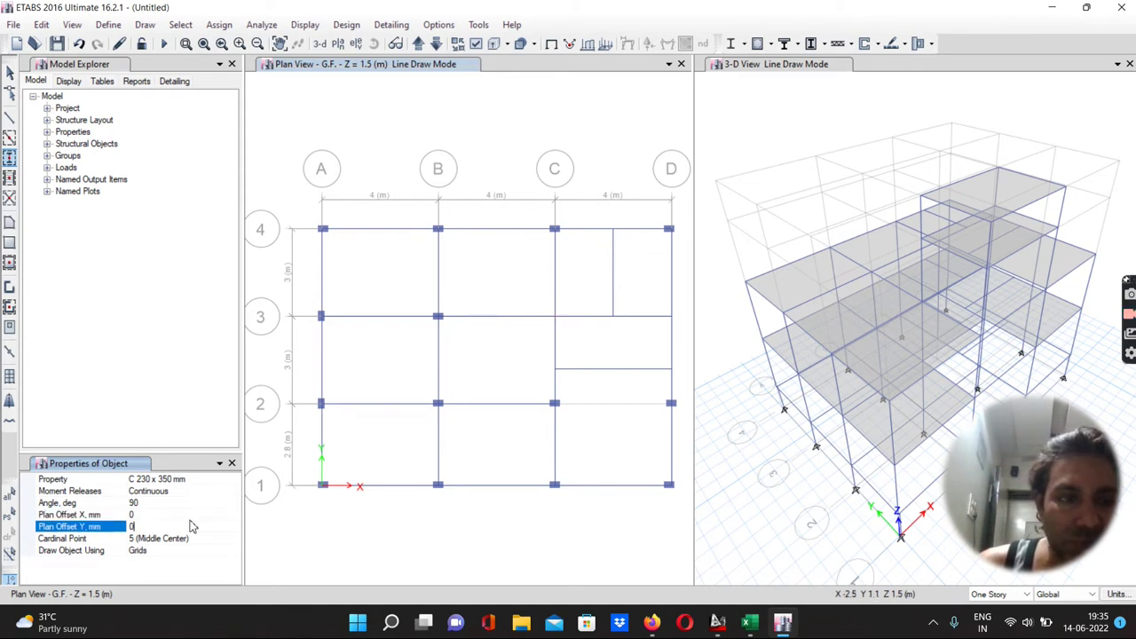
click(554, 317)
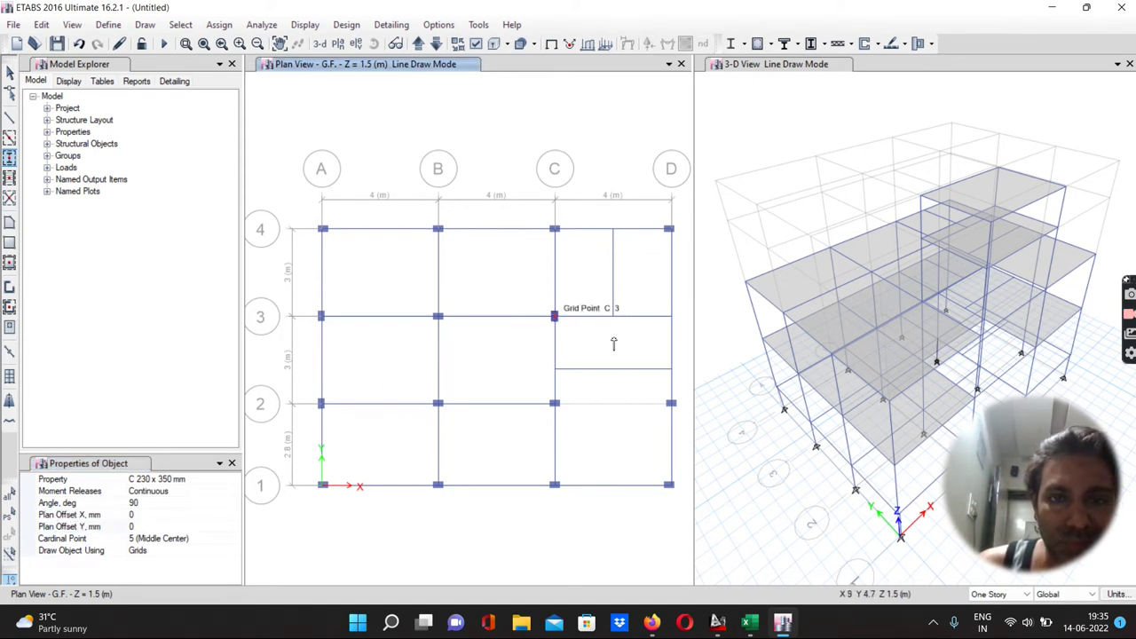
click(672, 318)
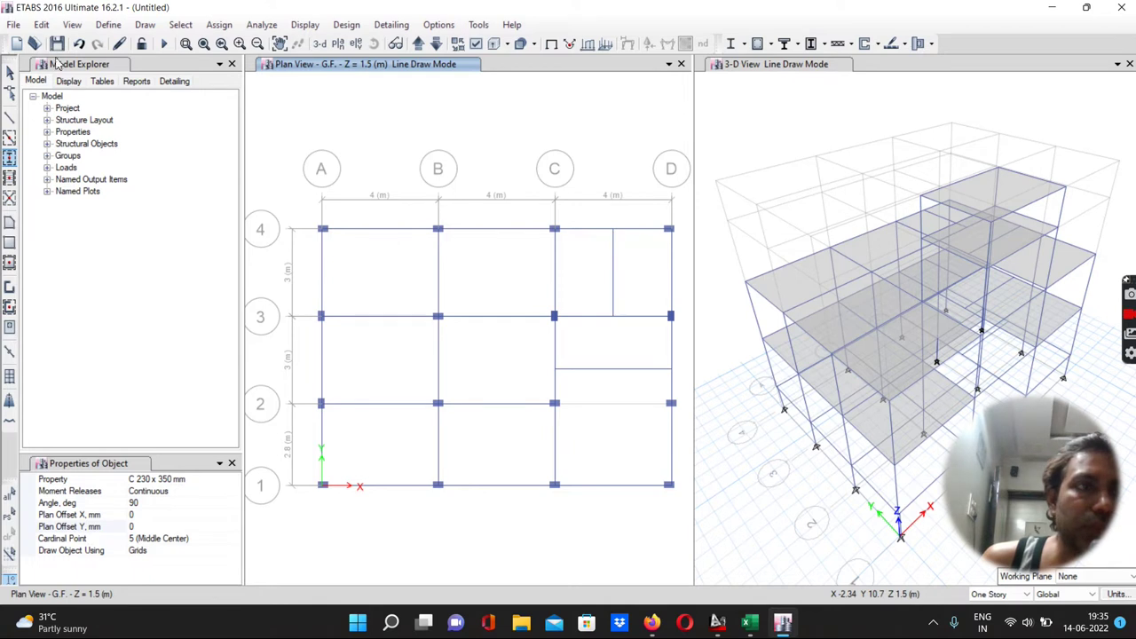
Step: Save the model as G+1 storey building.EDB in New folder on the Desktop, replacing the existing file
key(ctrl+s)
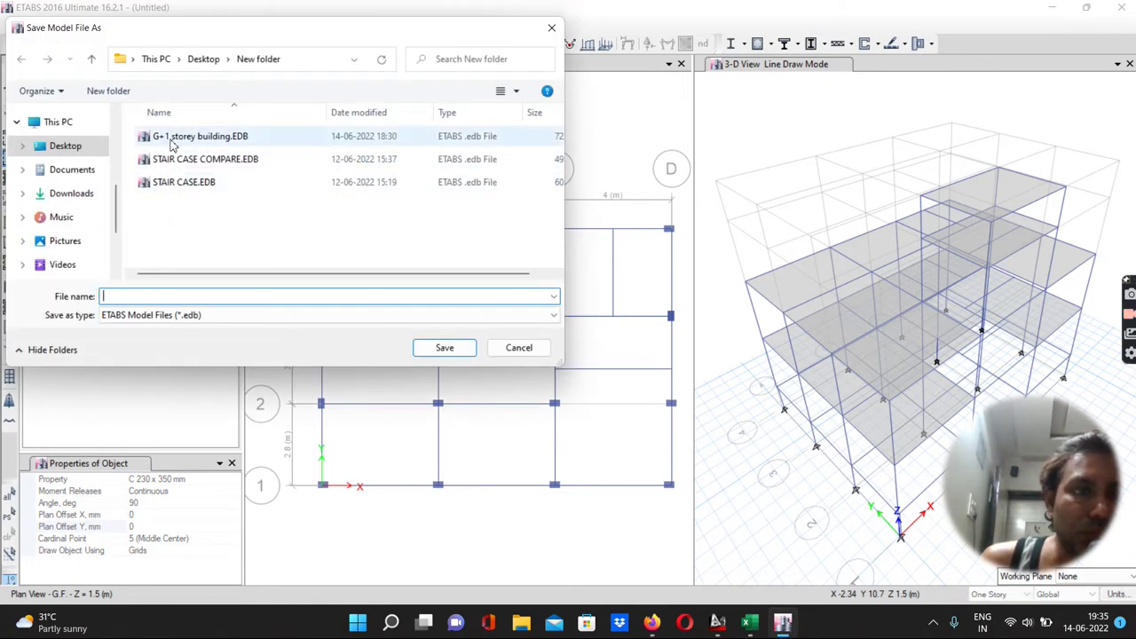
click(175, 142)
click(445, 348)
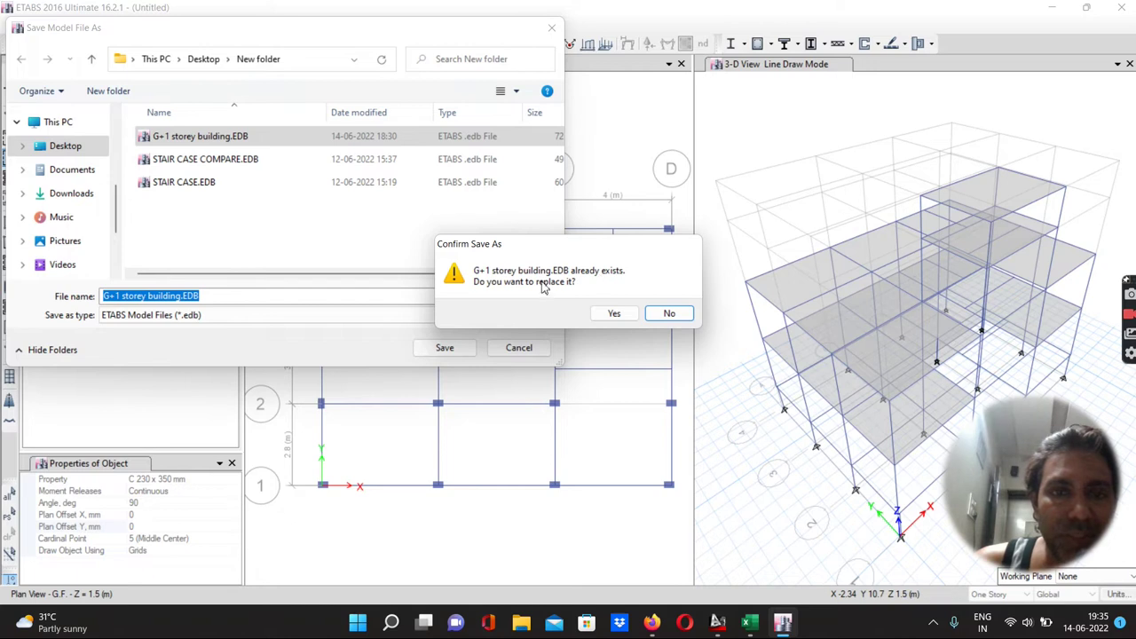
click(610, 313)
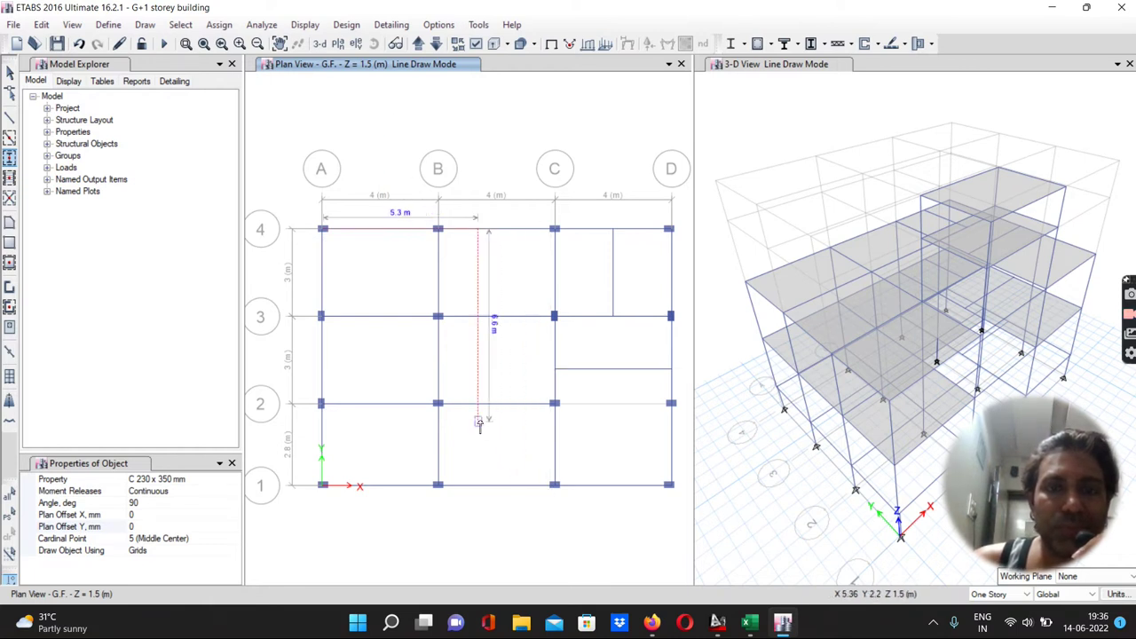
Step: Examine the column layout on each story's plan from G.F. up to W/T Top
click(418, 44)
click(417, 44)
click(418, 44)
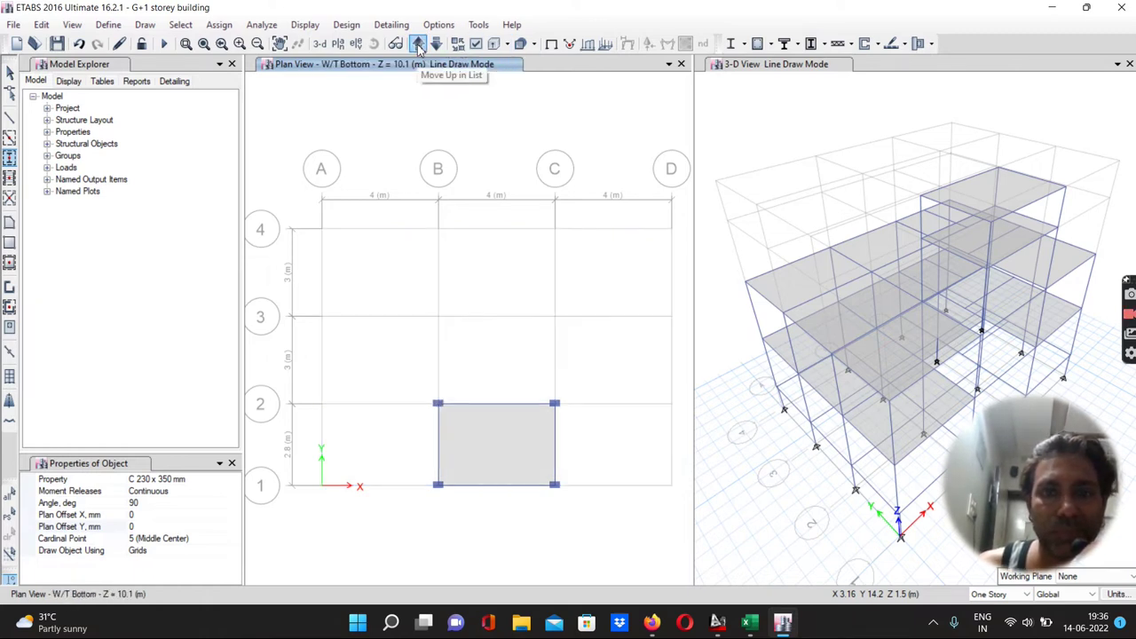
click(434, 44)
click(434, 45)
click(435, 45)
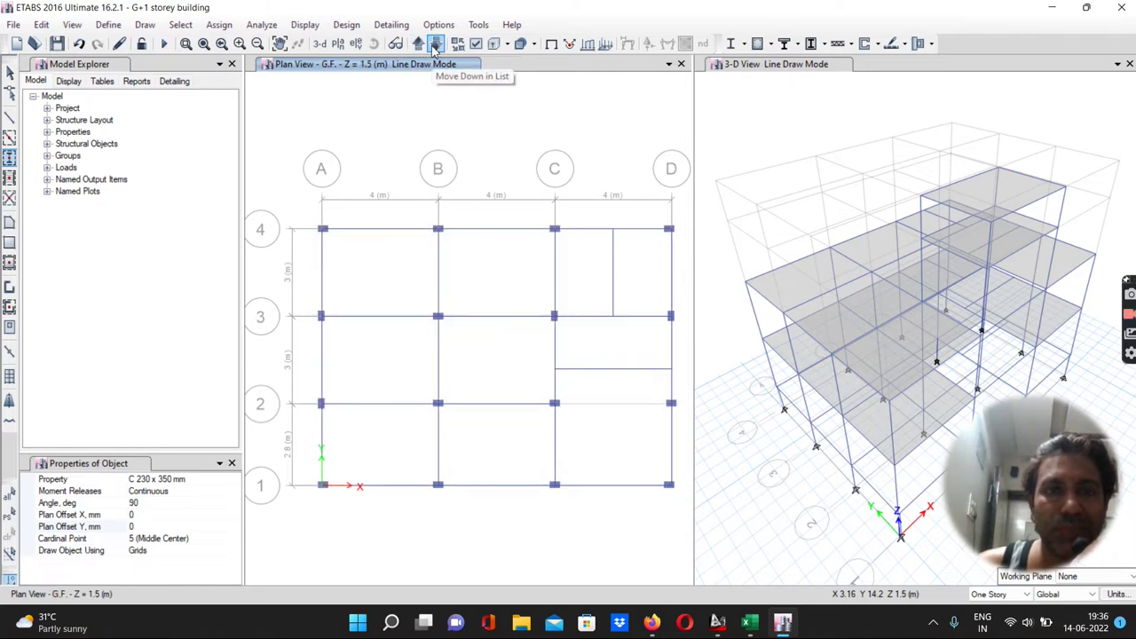
click(418, 44)
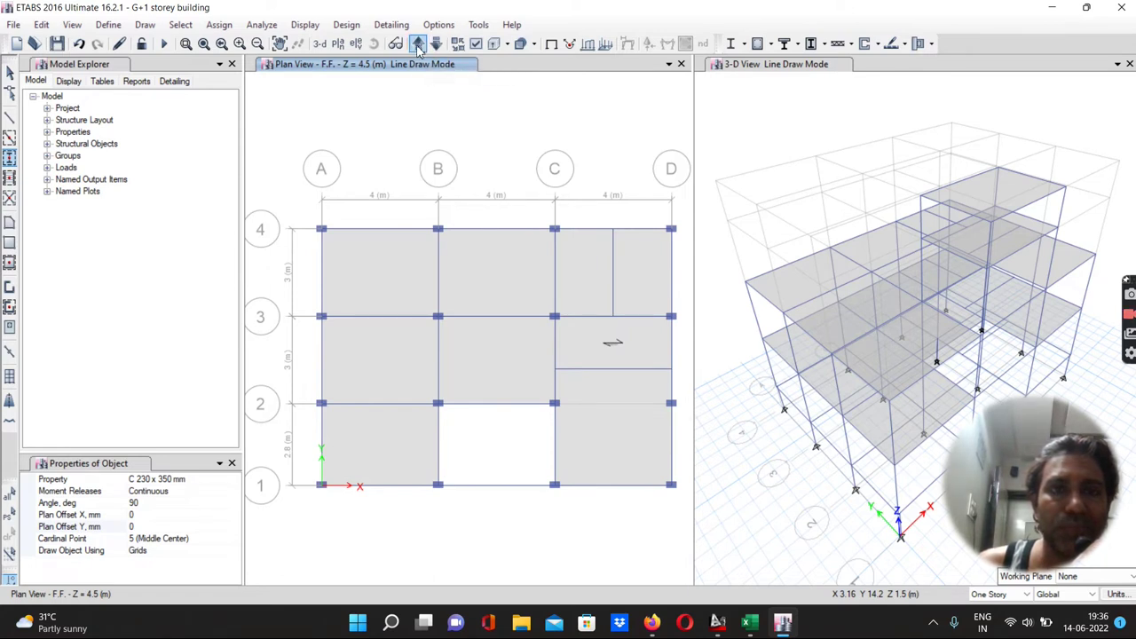
click(418, 44)
click(418, 44)
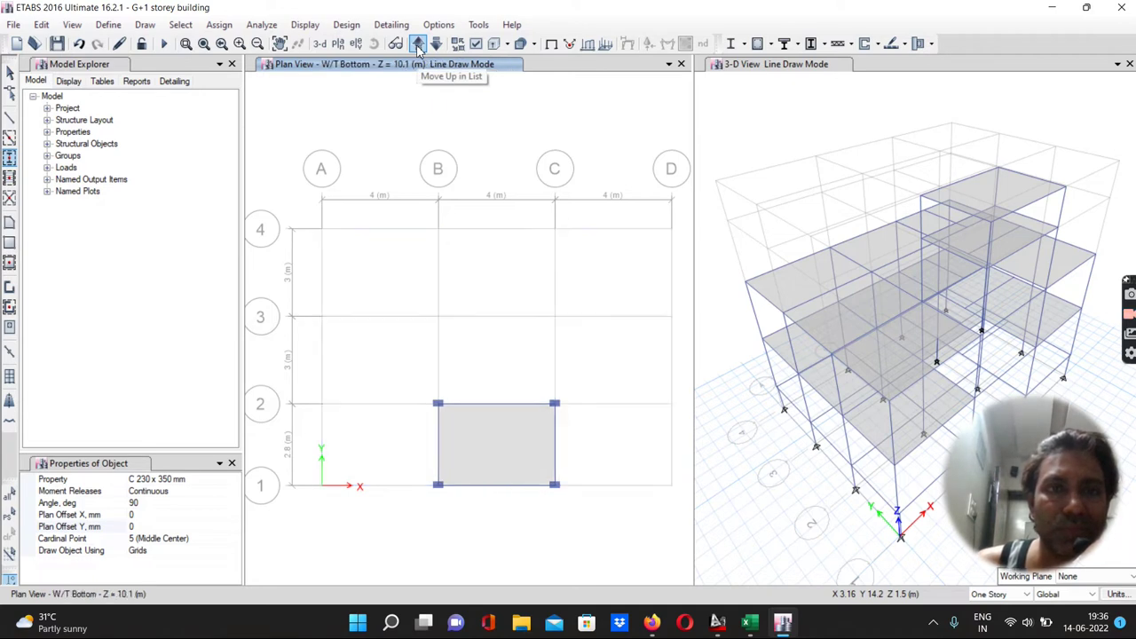
click(418, 44)
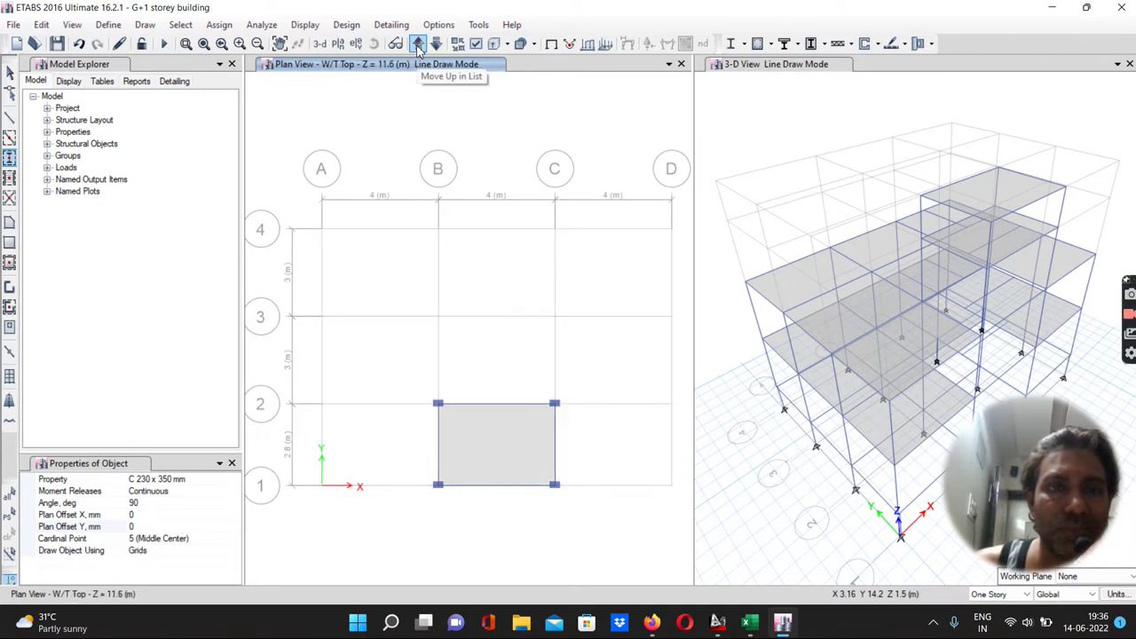
click(418, 45)
click(418, 44)
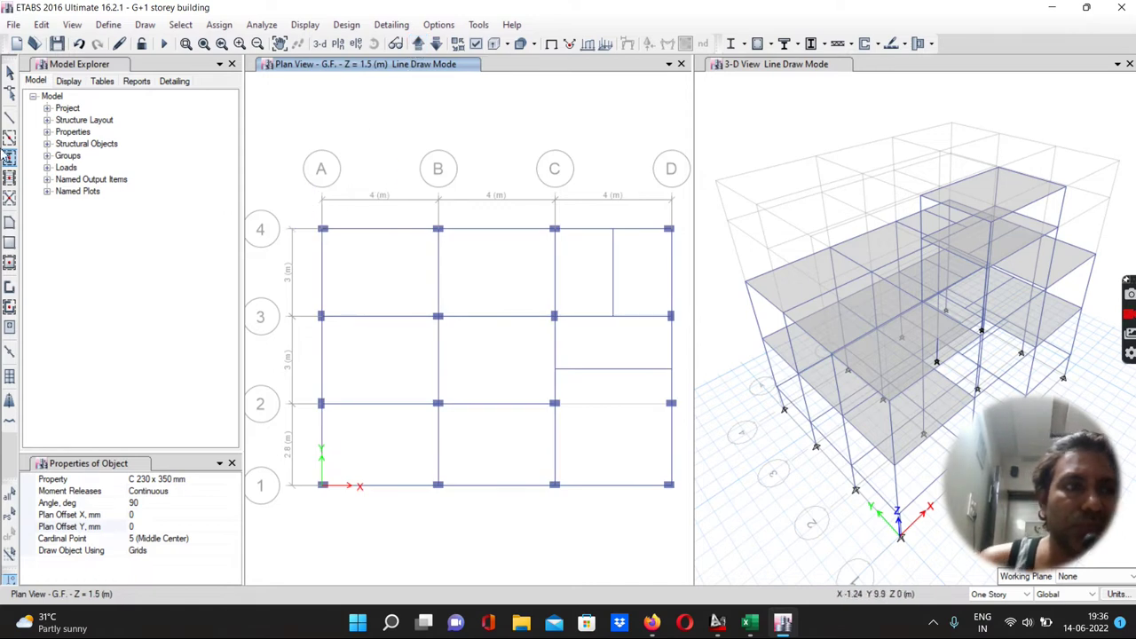
Step: Replicate the G.F. column at grid intersection A4 onto the F.F. and Terrace stories
click(9, 73)
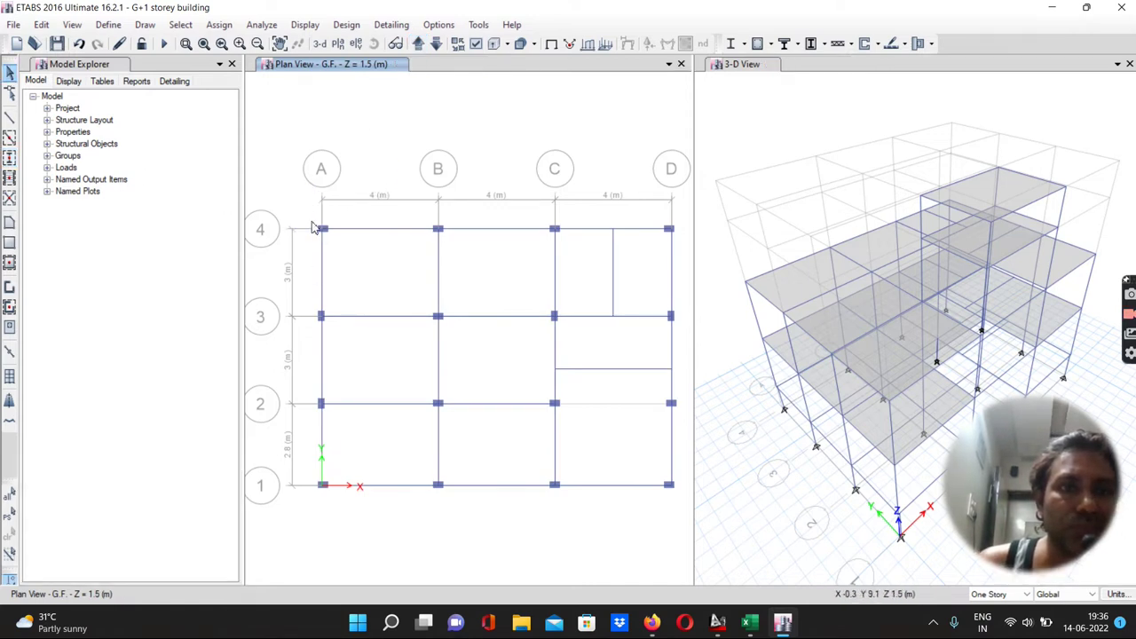
drag(325, 238, 335, 241)
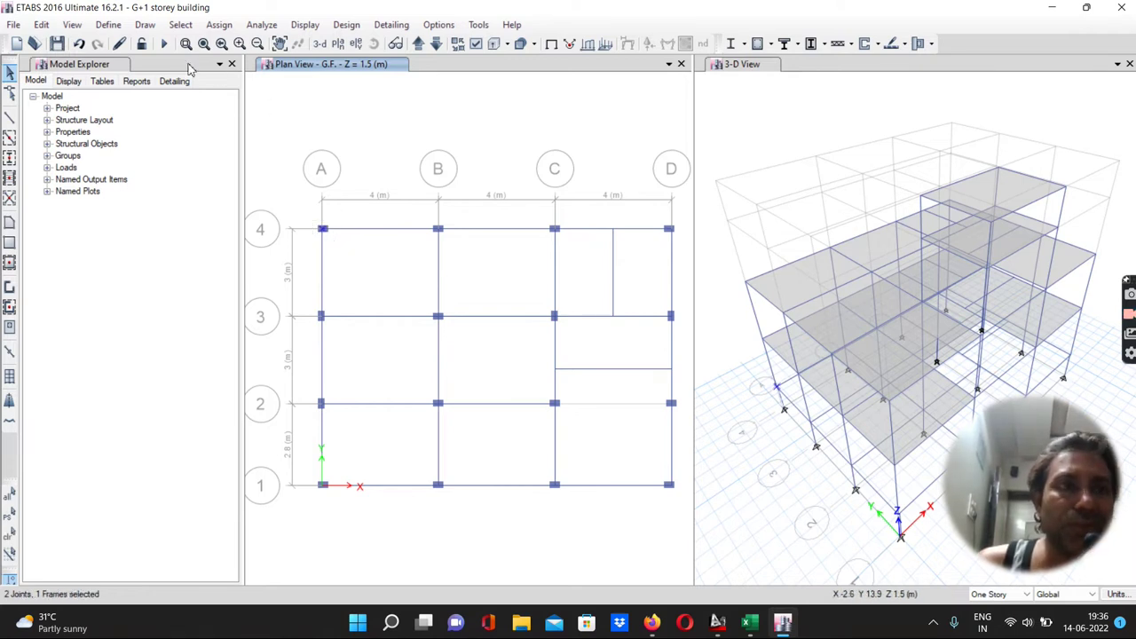
click(41, 25)
click(62, 258)
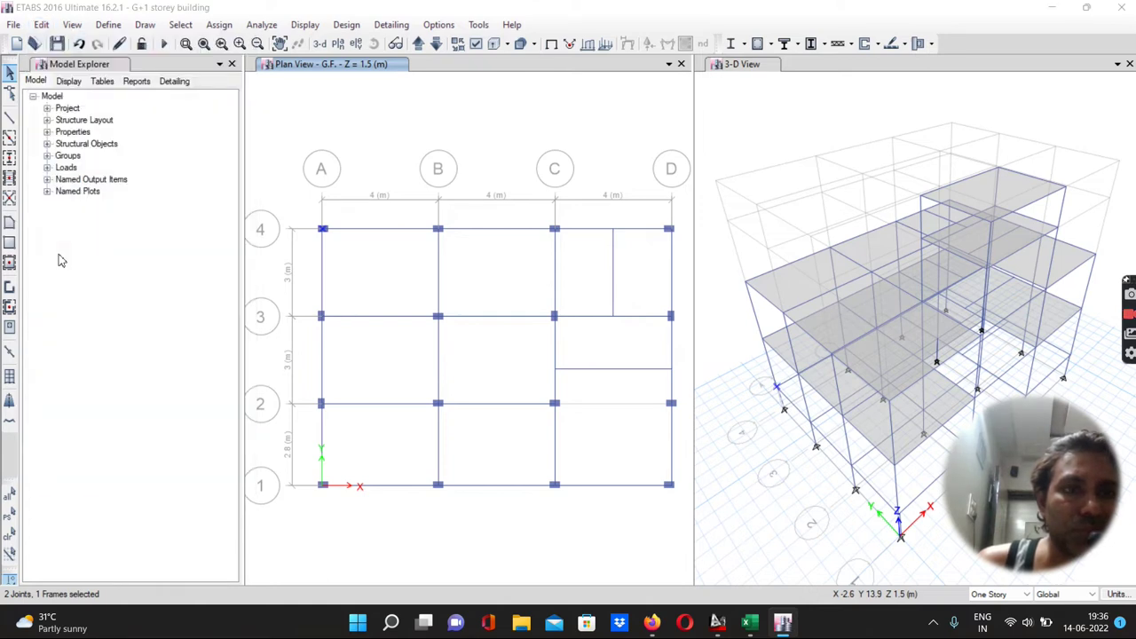
click(577, 183)
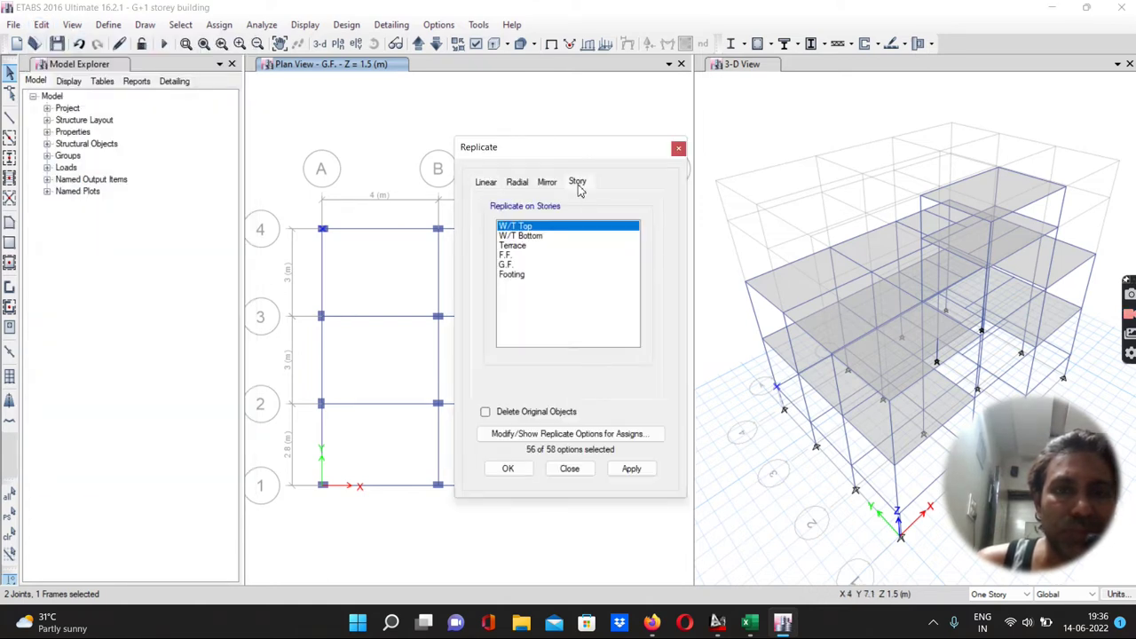
click(506, 256)
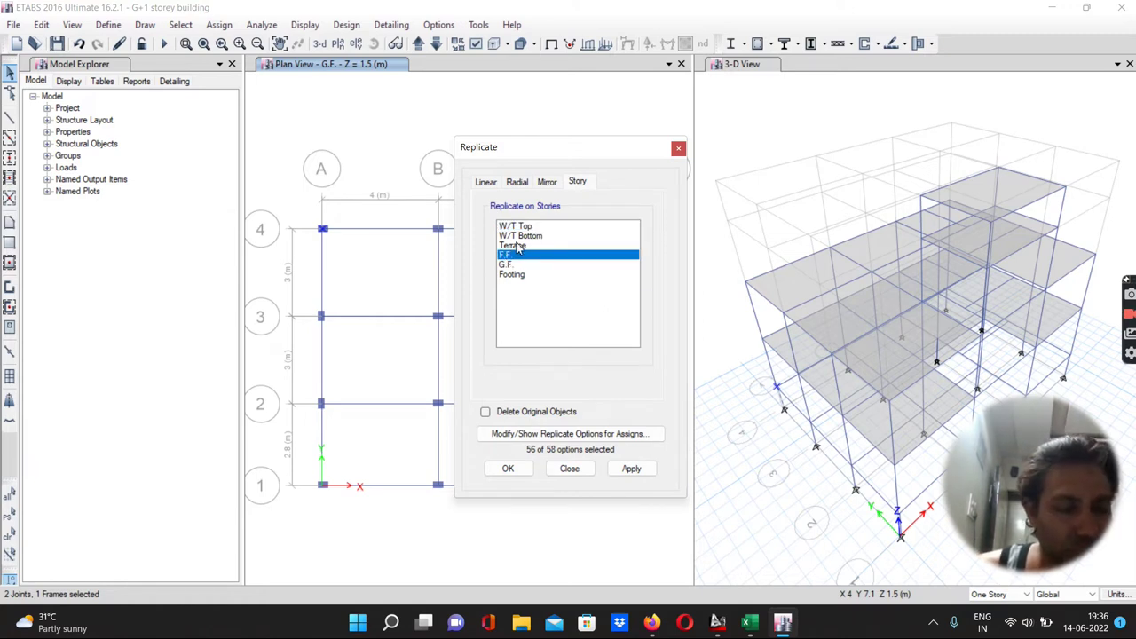
ctrl+click(513, 246)
click(628, 470)
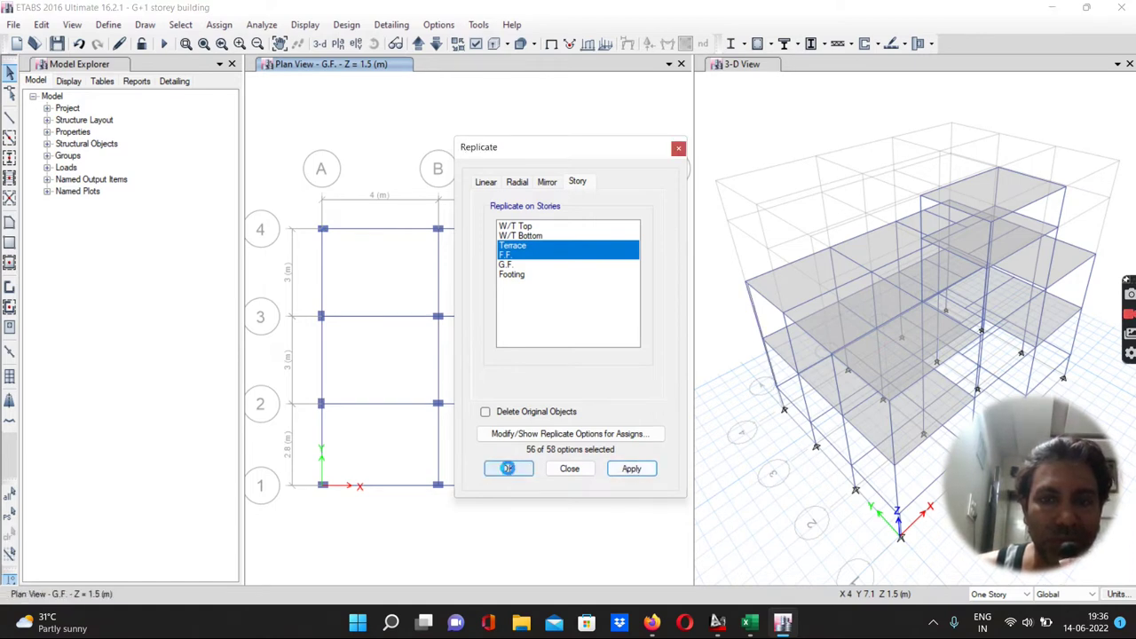
click(508, 468)
Step: Replicate the G.F. column at grid intersection A1 onto the F.F. and Terrace stories
drag(308, 482, 349, 499)
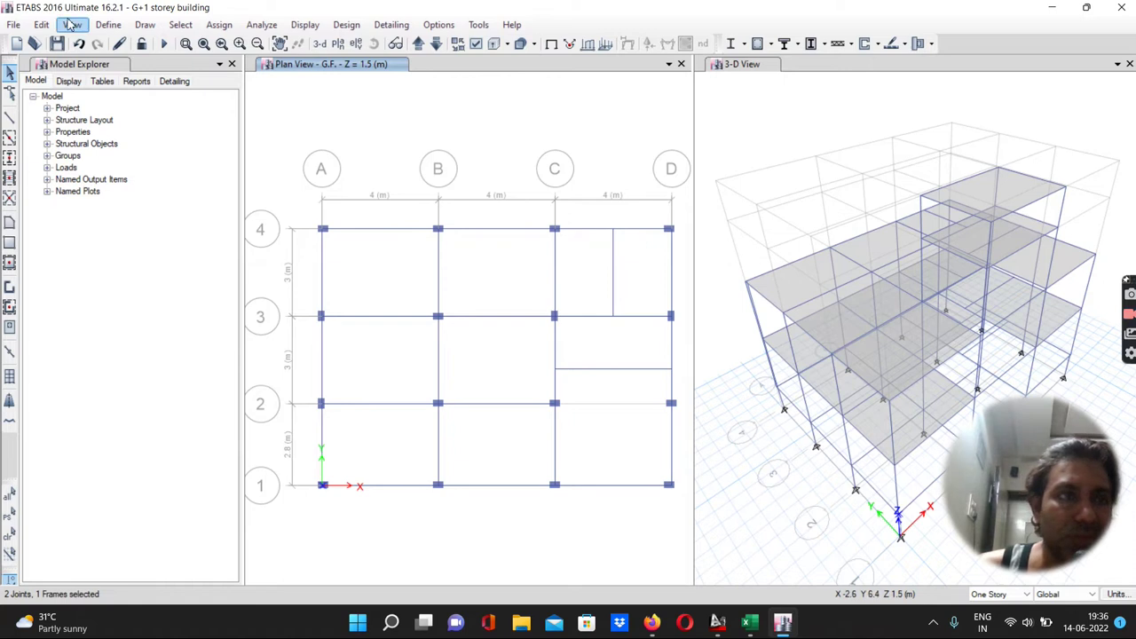
click(40, 25)
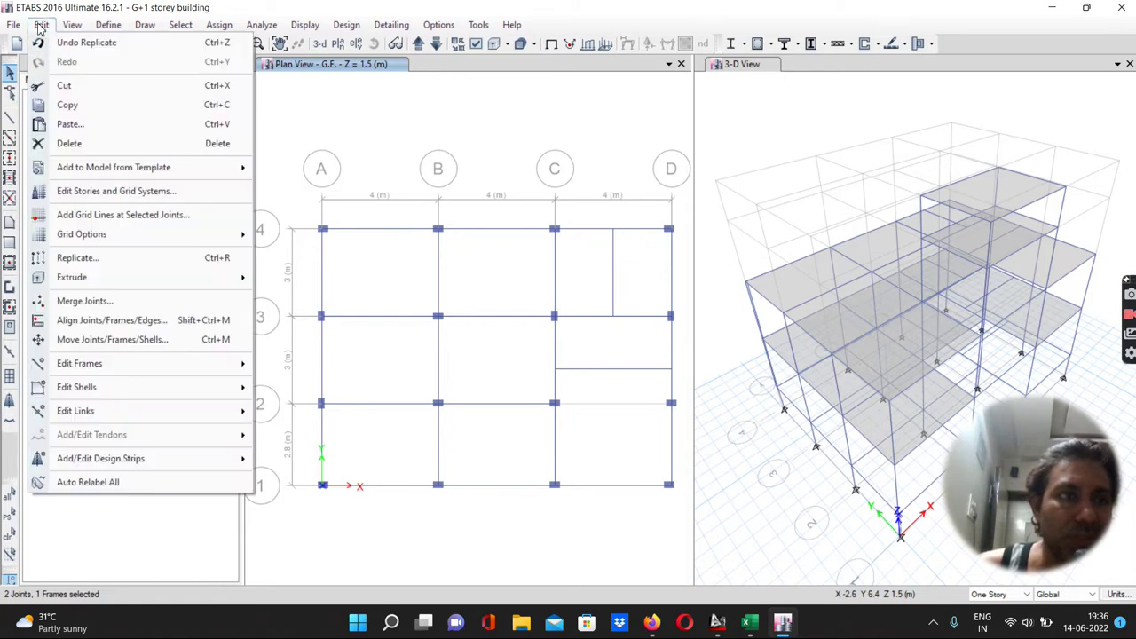
click(62, 259)
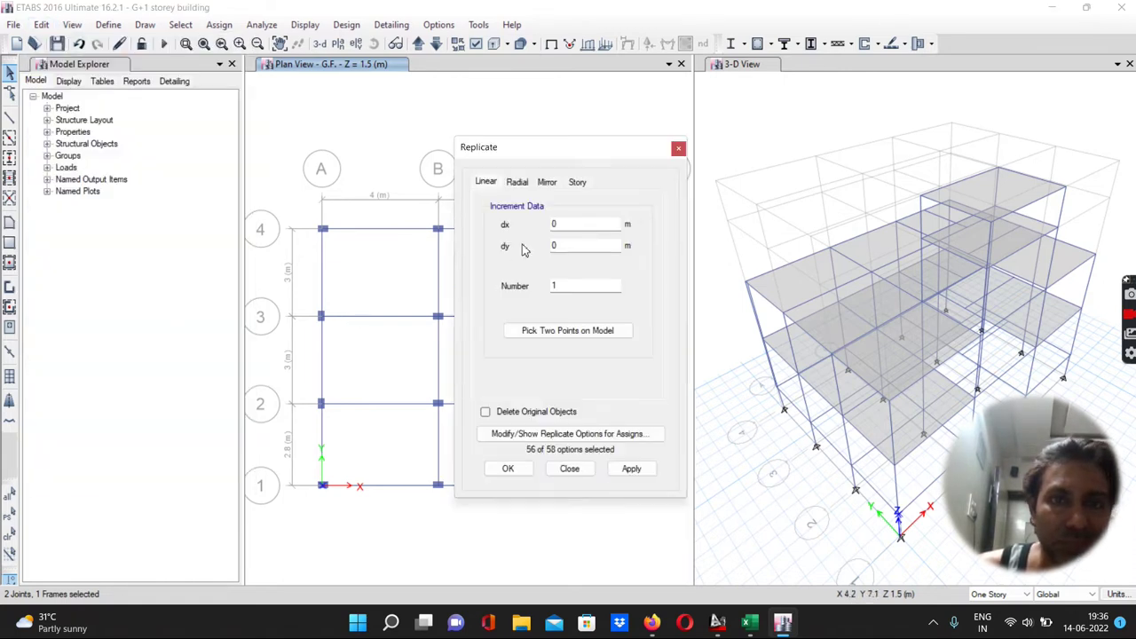
click(577, 182)
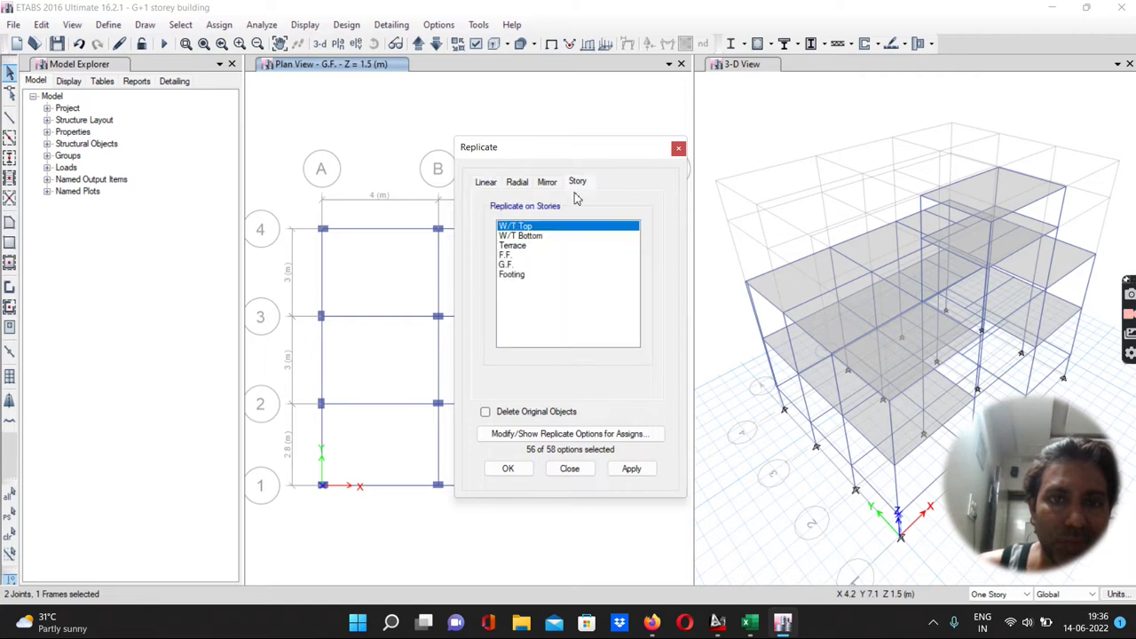
click(506, 255)
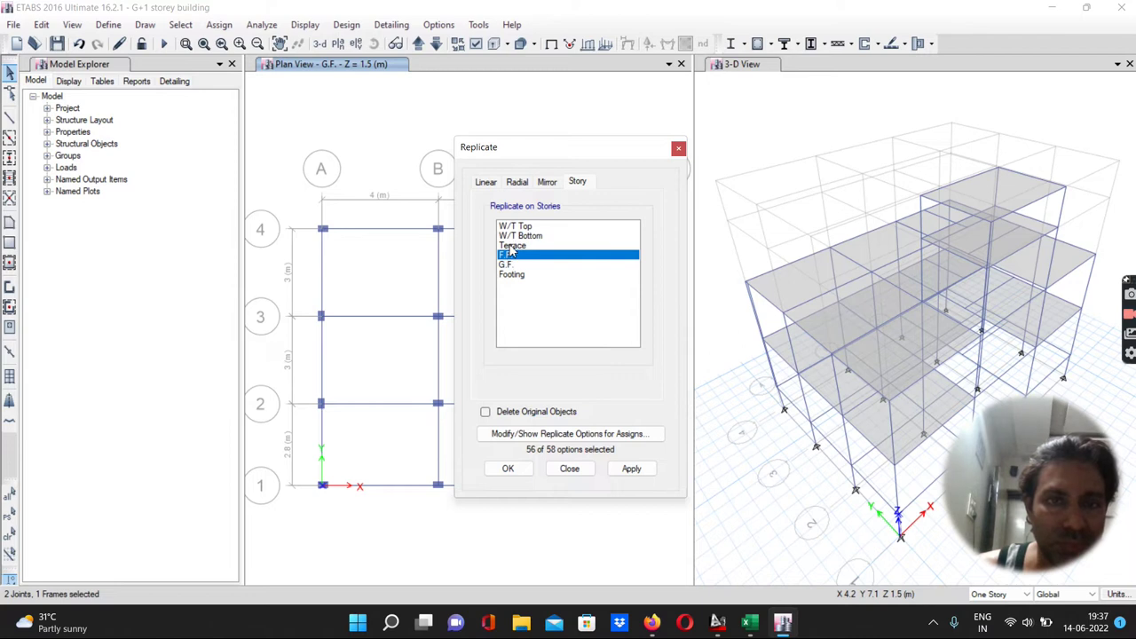
ctrl+click(512, 246)
click(630, 469)
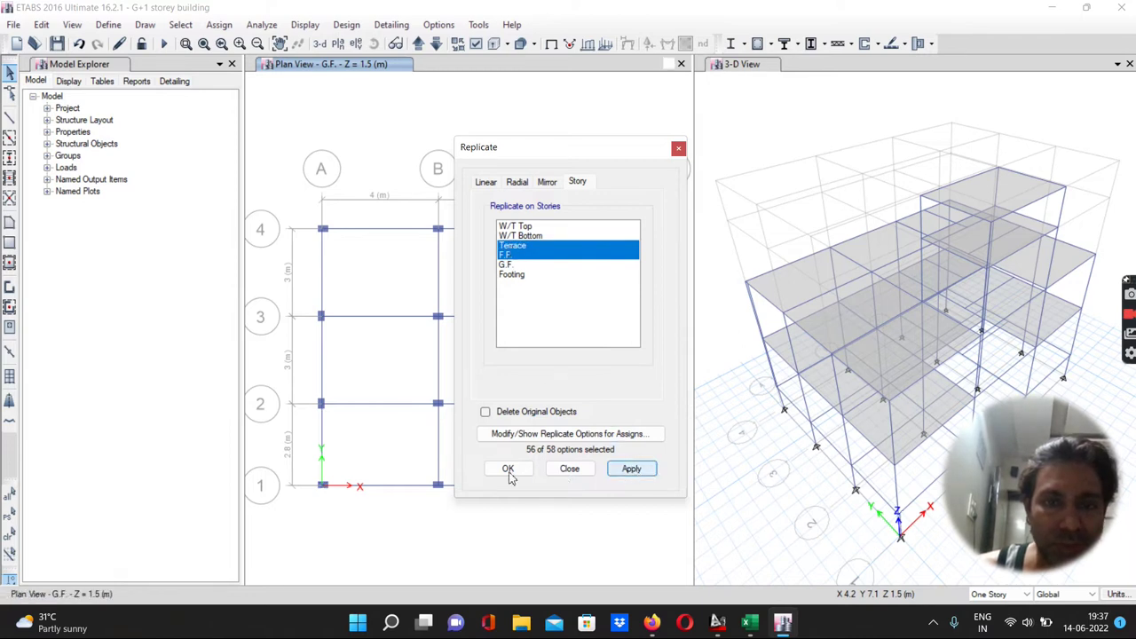
Step: Replicate the G.F. columns at grid intersections A3 and A2 onto the F.F. and Terrace stories
click(508, 469)
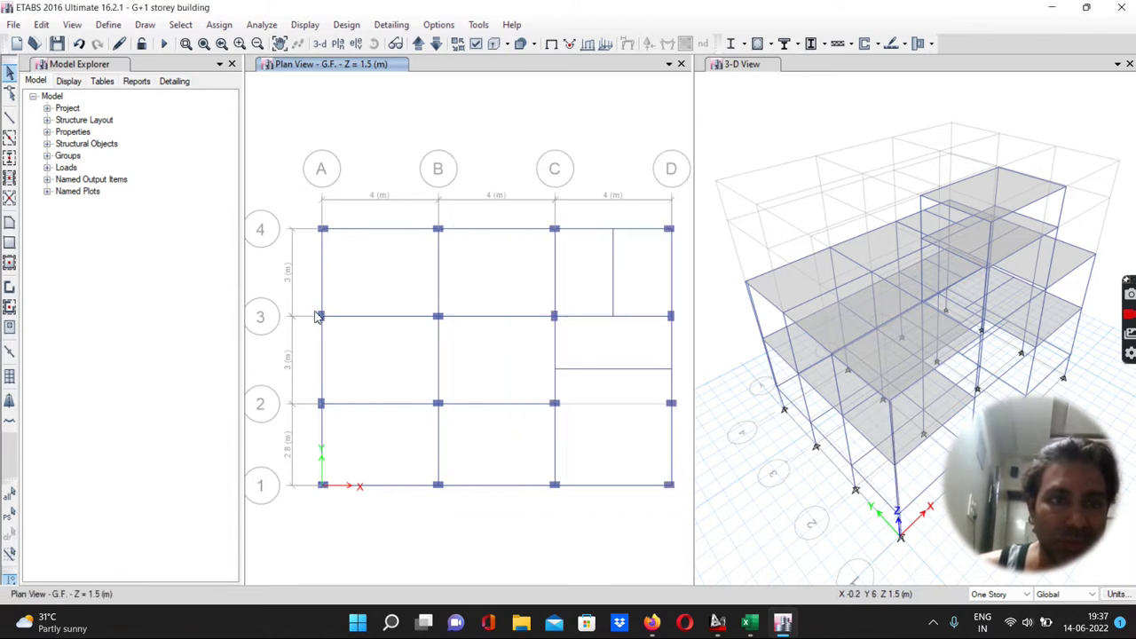
drag(317, 312, 333, 335)
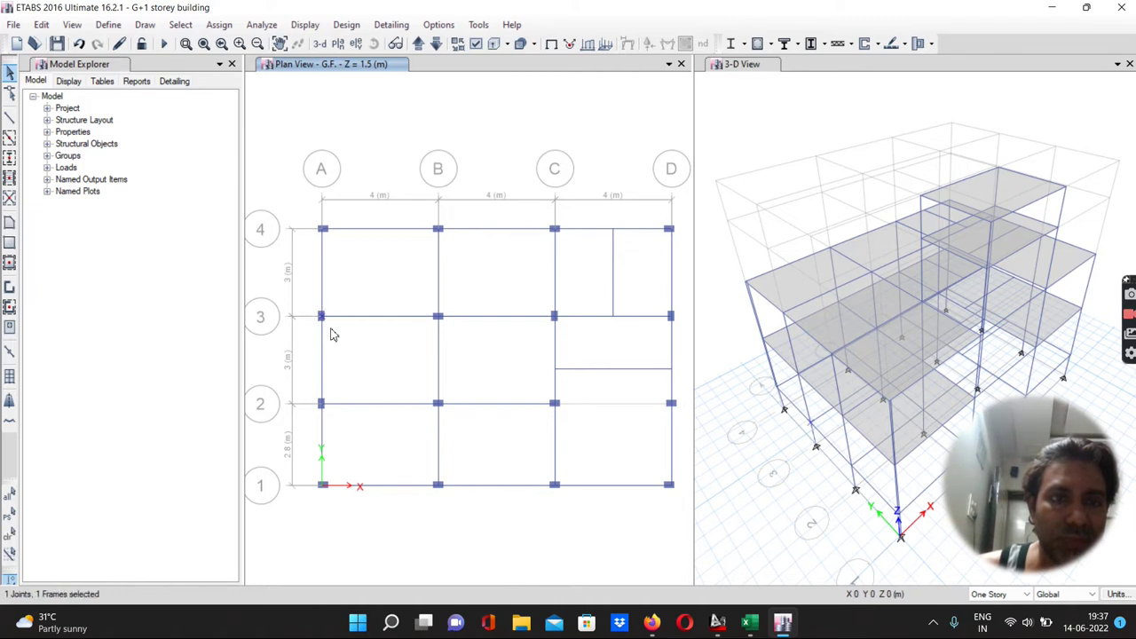
drag(315, 396, 332, 424)
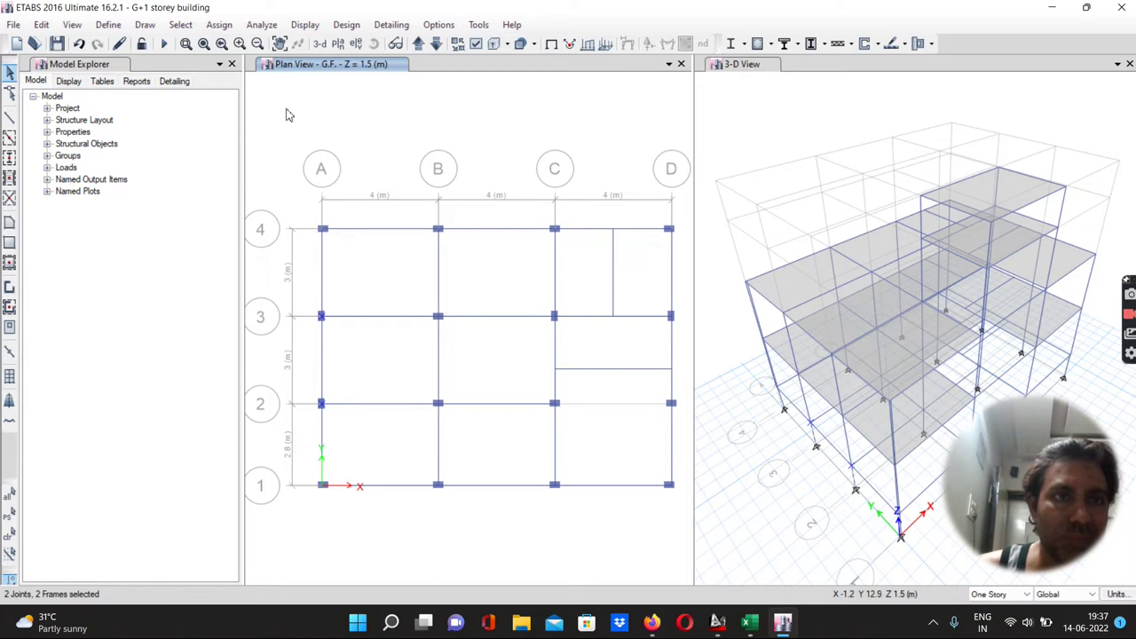
click(44, 25)
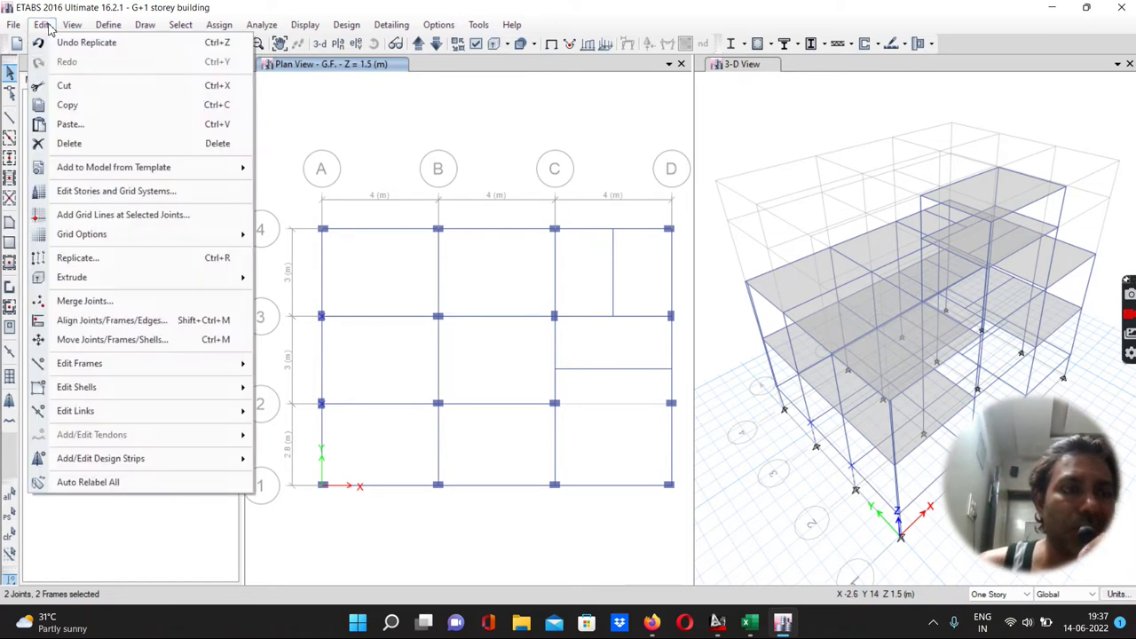
click(62, 259)
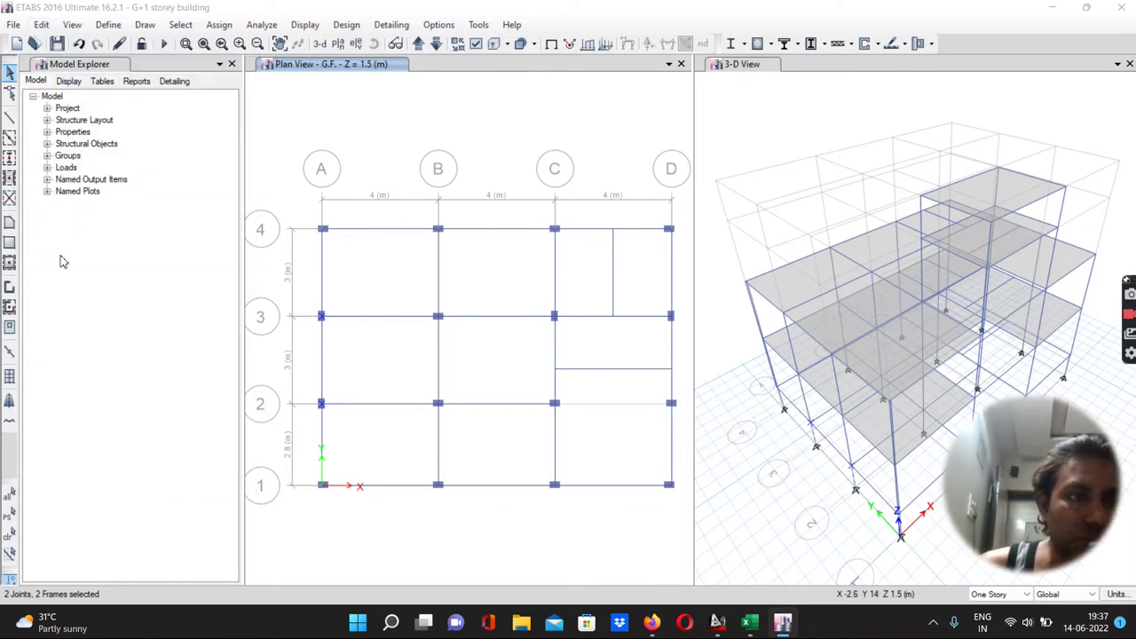
click(574, 183)
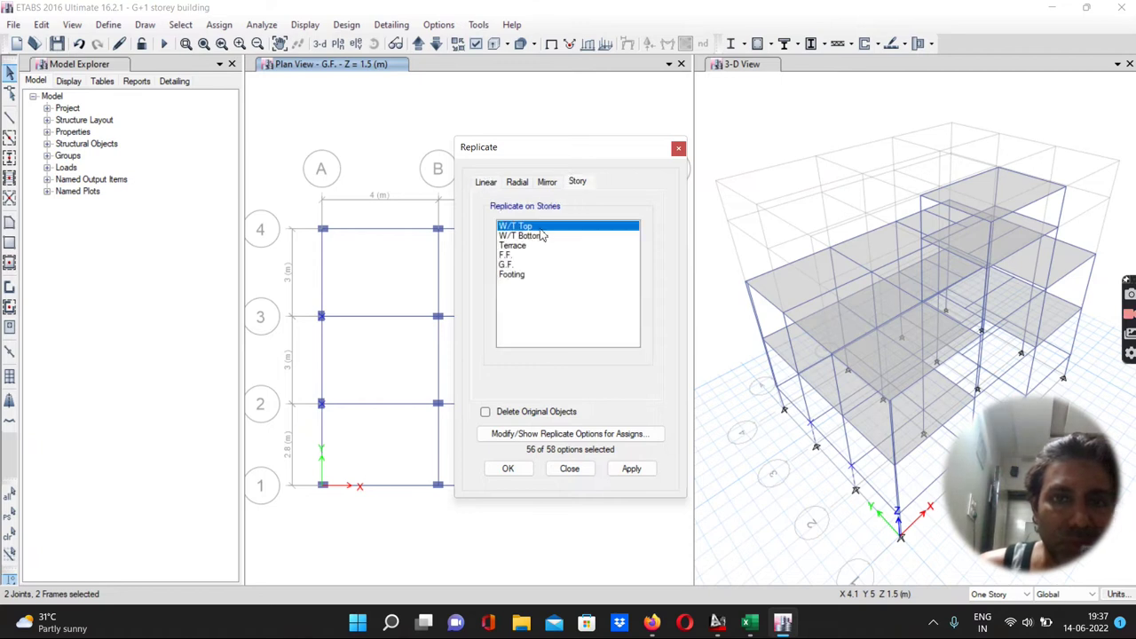
click(504, 255)
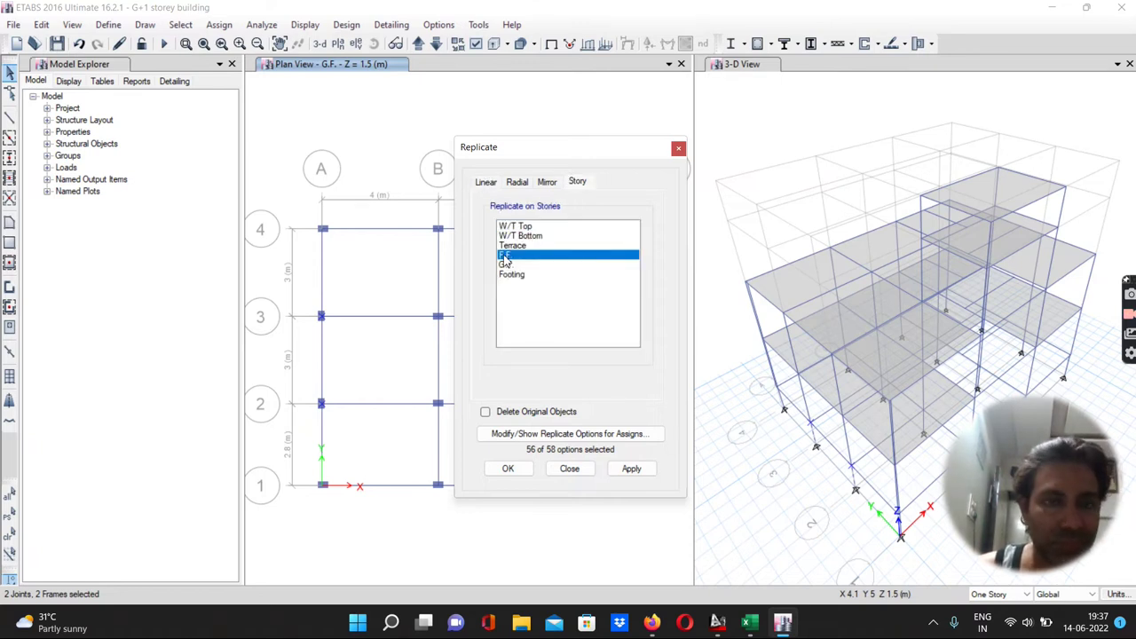
ctrl+click(512, 246)
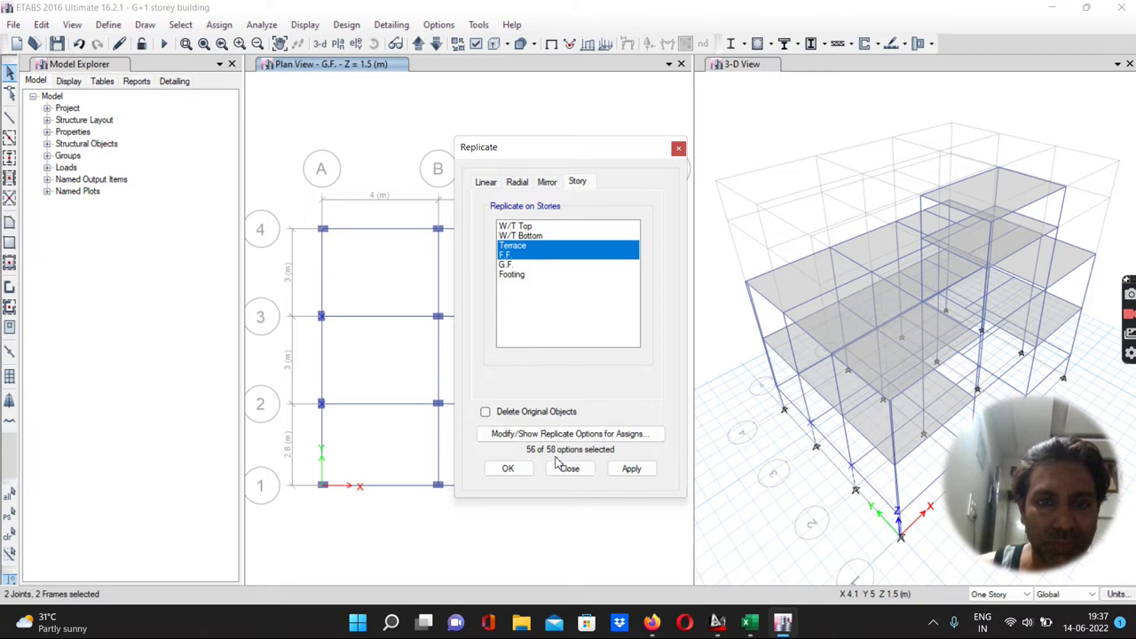
click(629, 469)
click(509, 469)
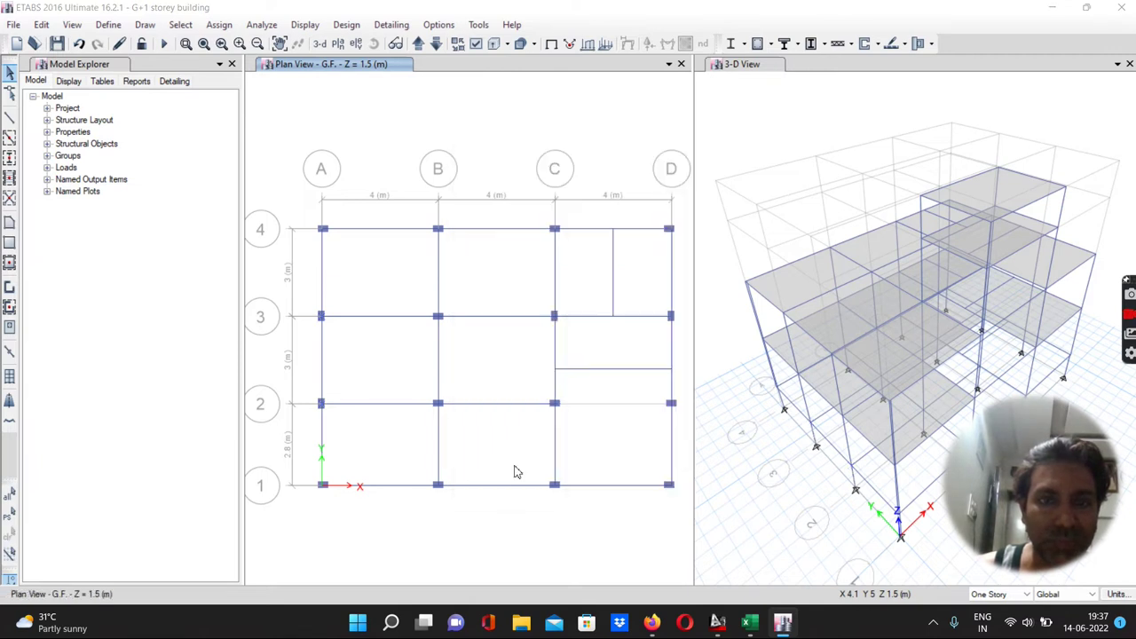
Step: Replicate the G.F. columns at grid intersections C3 and D3 onto the F.F. and Terrace stories
click(549, 316)
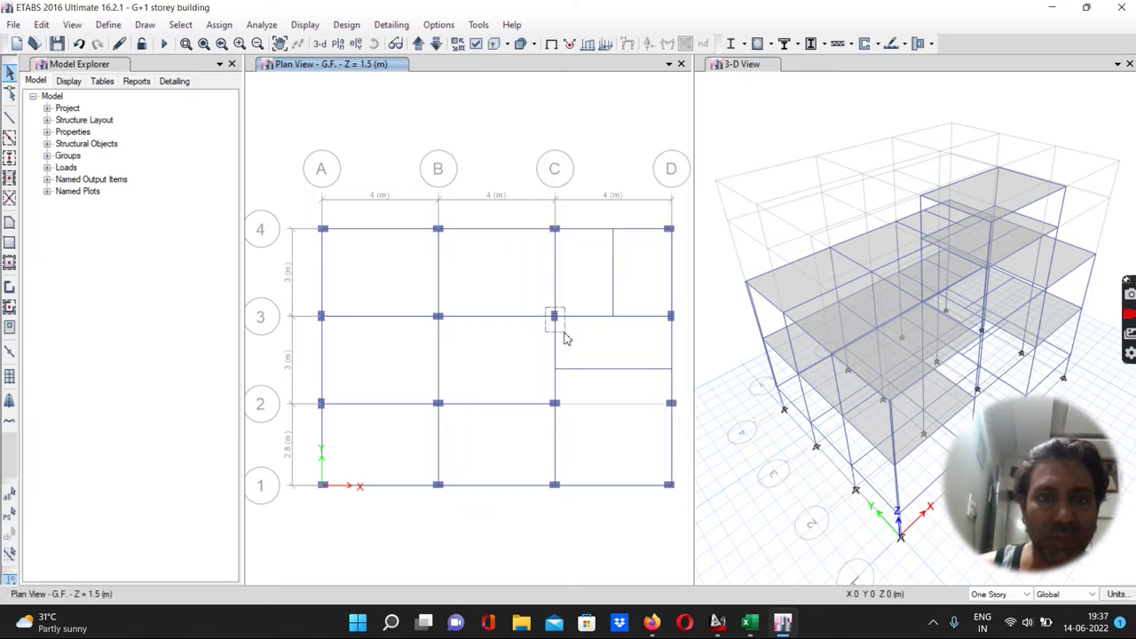
click(667, 315)
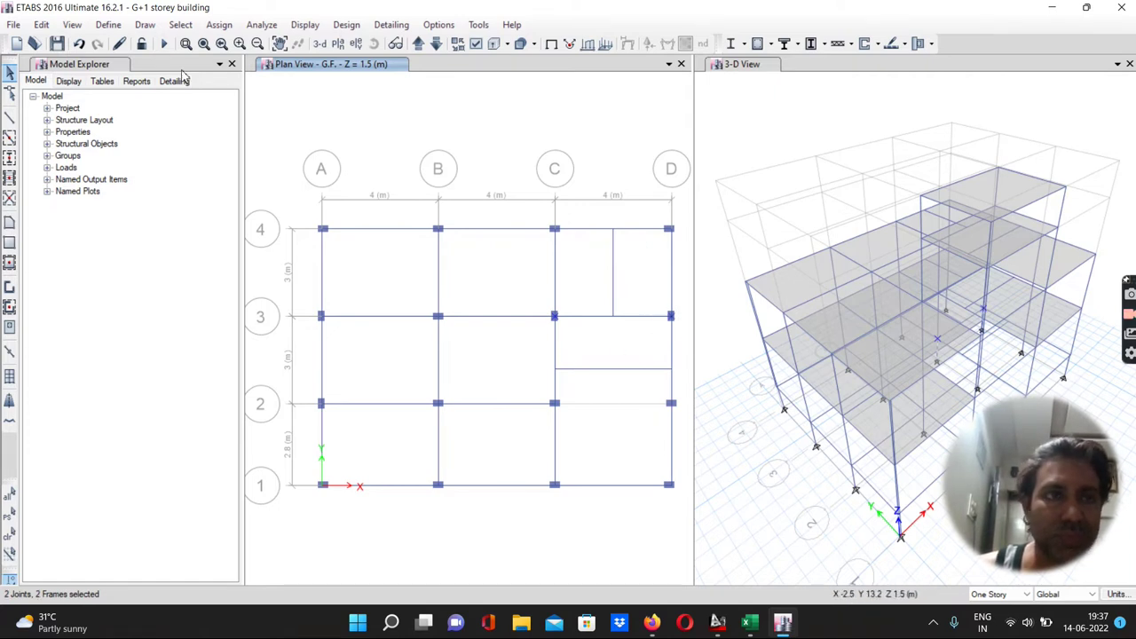
click(40, 25)
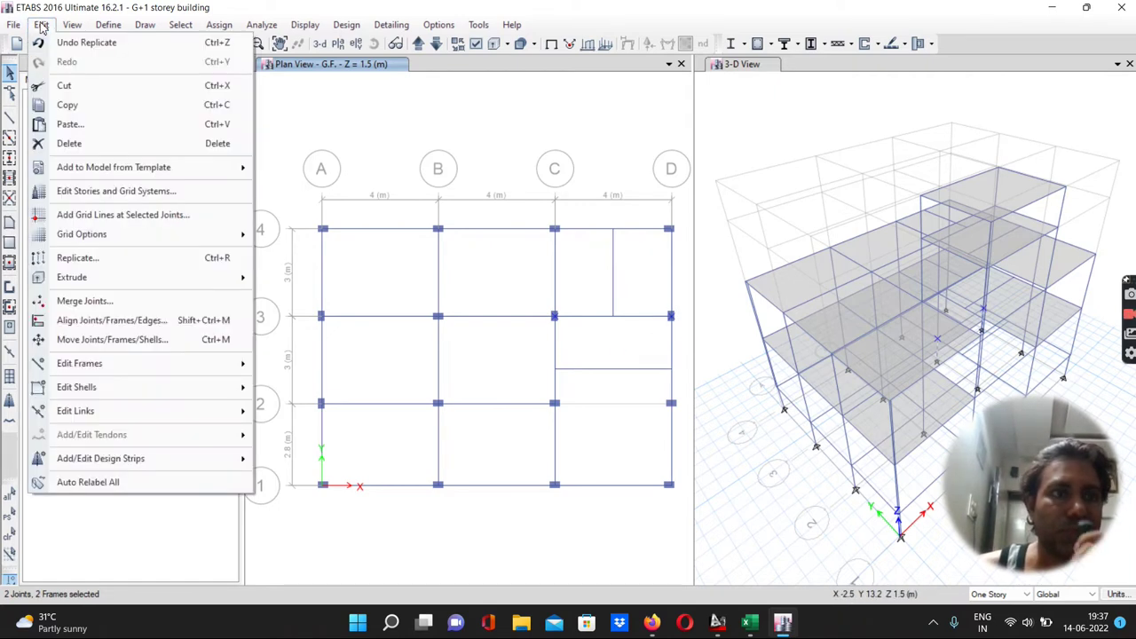
click(78, 257)
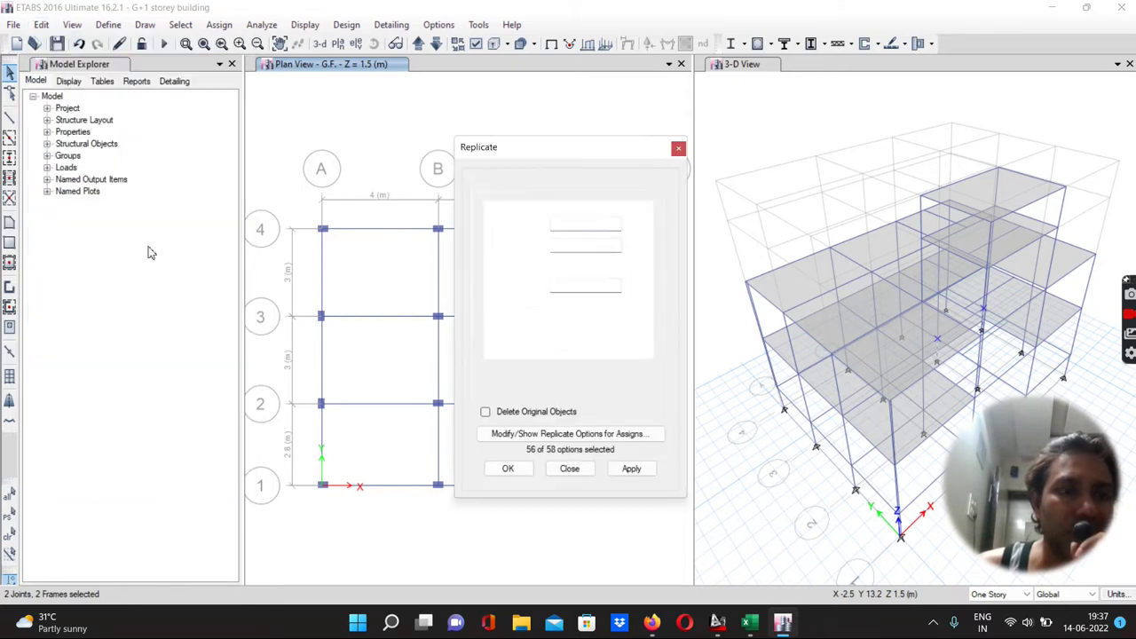
click(578, 182)
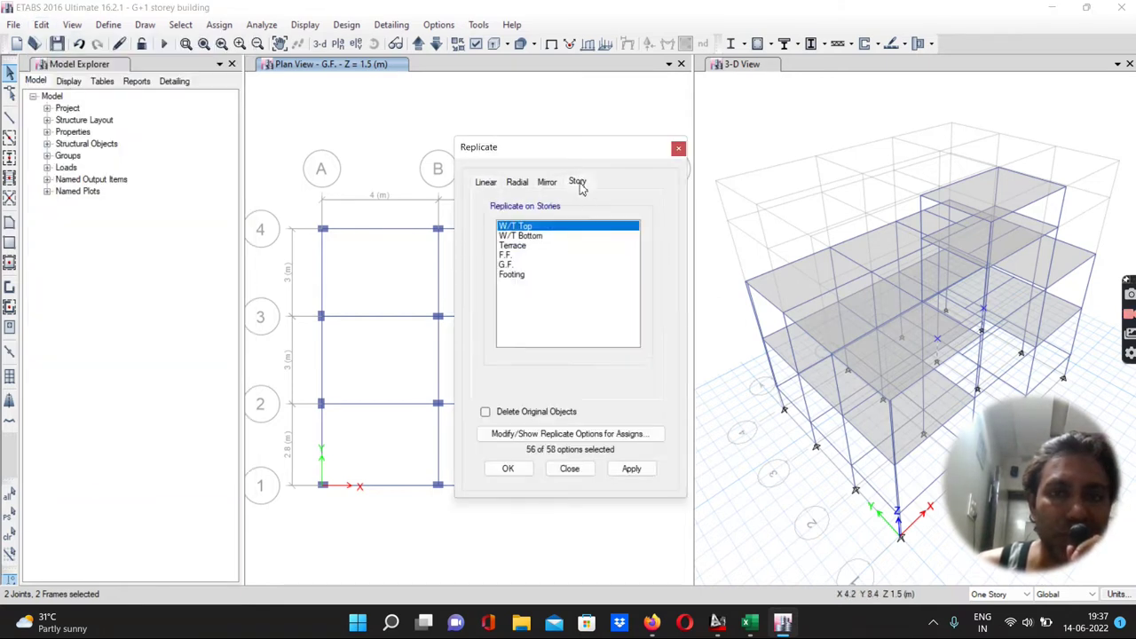
click(506, 256)
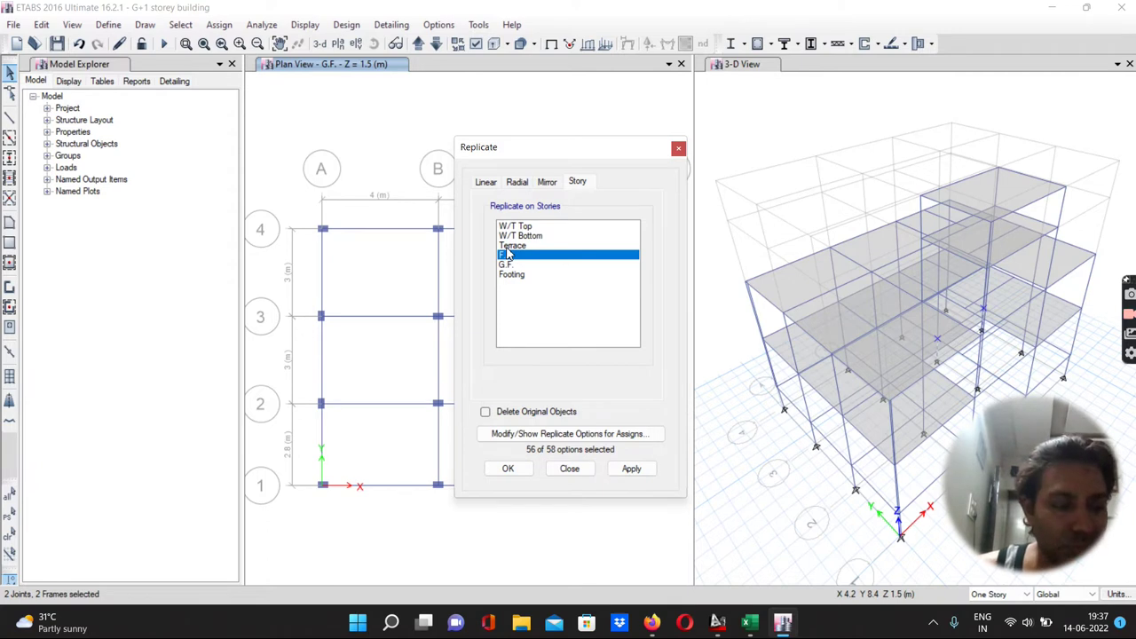
mouse_move(507, 254)
mouse_down()
mouse_move(526, 245)
mouse_move(511, 253)
mouse_up()
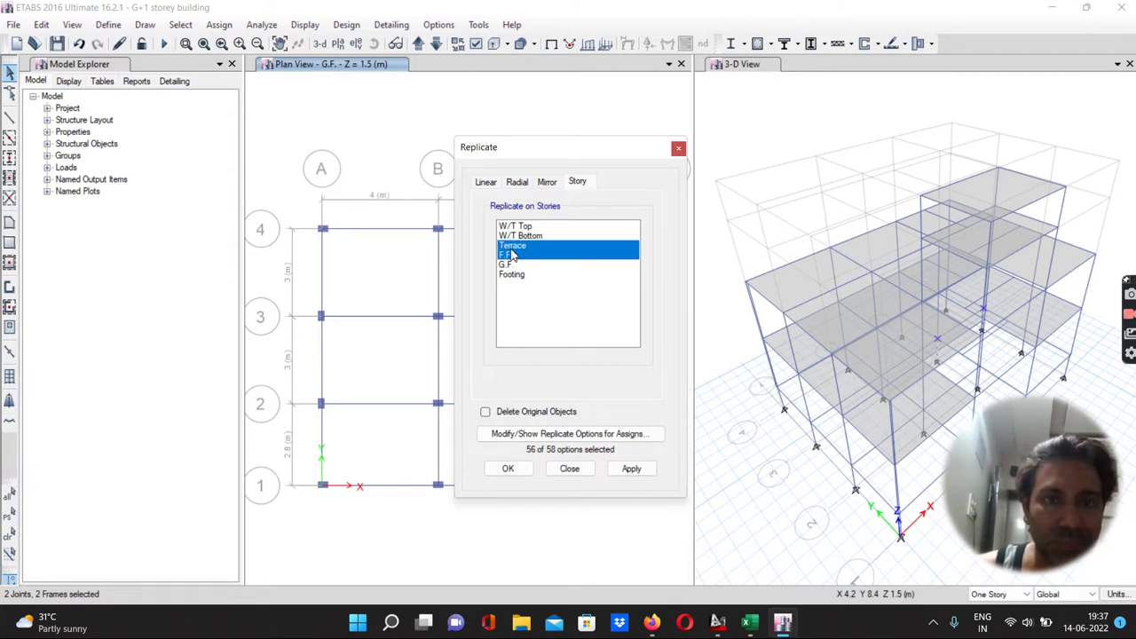
click(631, 468)
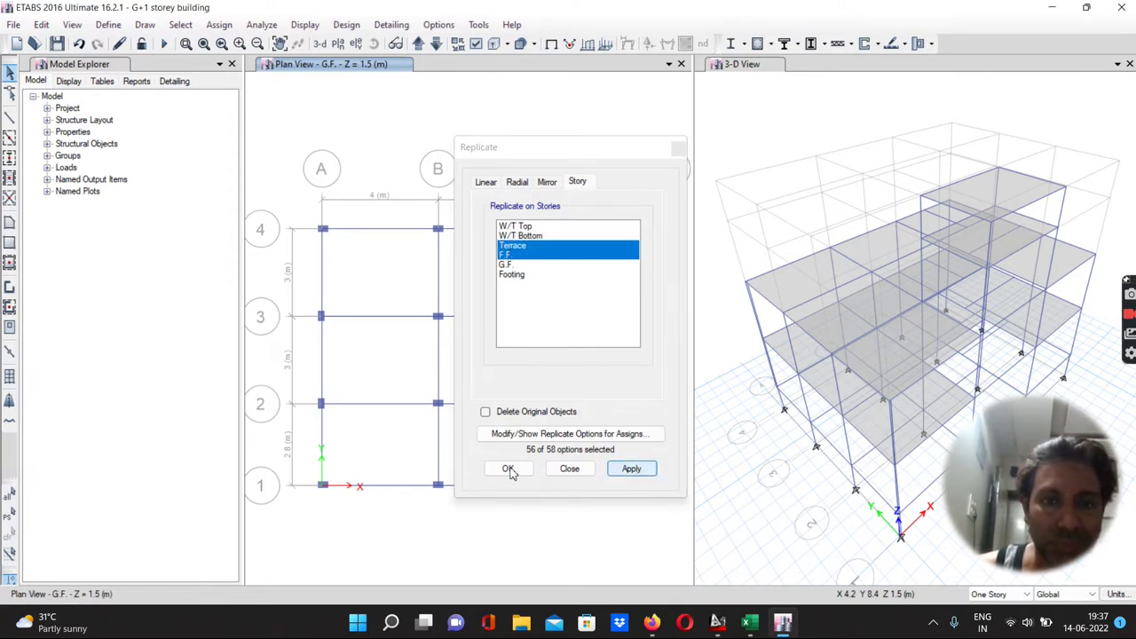
click(507, 469)
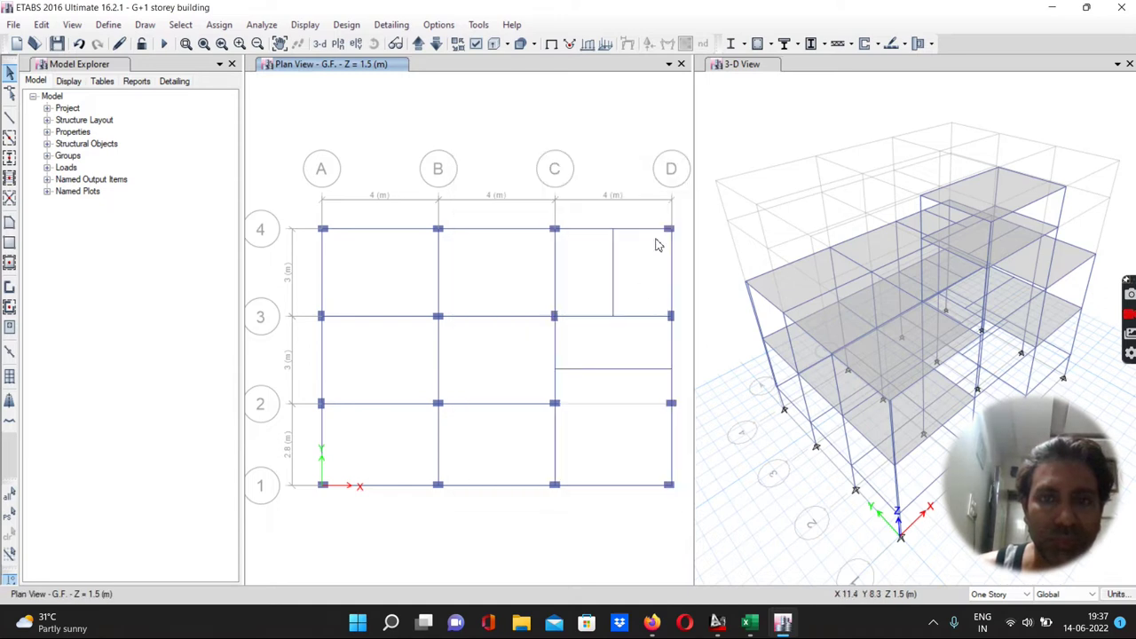
Step: Replicate the G.F. columns at grid intersections D4 and D1 onto the F.F. and Terrace stories
drag(659, 225, 680, 242)
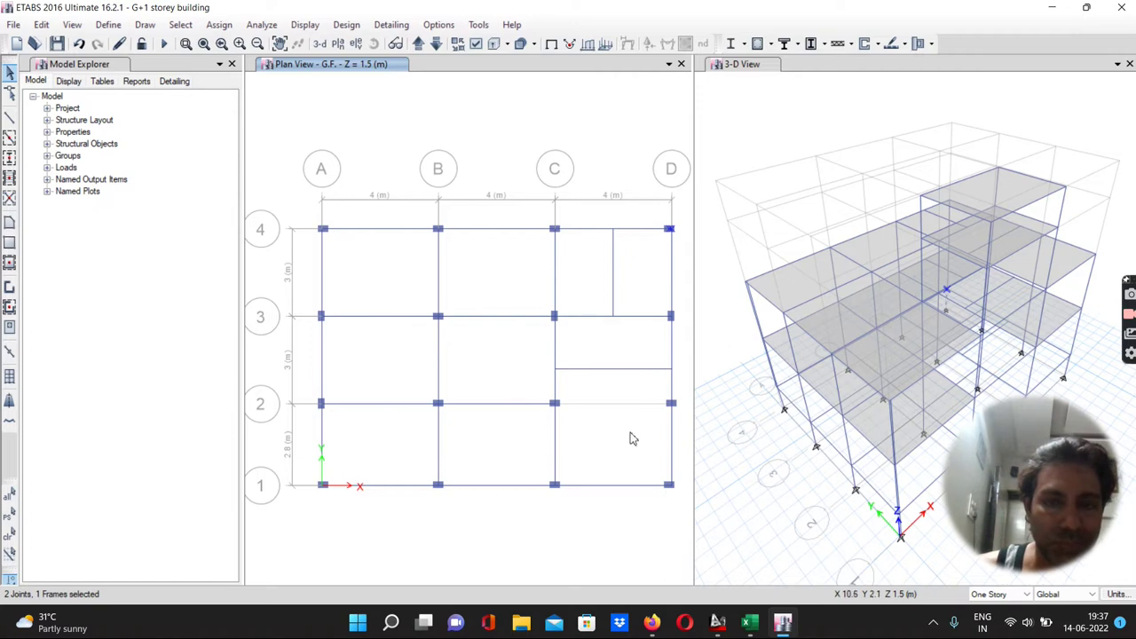
mouse_move(661, 480)
mouse_down()
mouse_move(684, 491)
mouse_move(672, 499)
mouse_up()
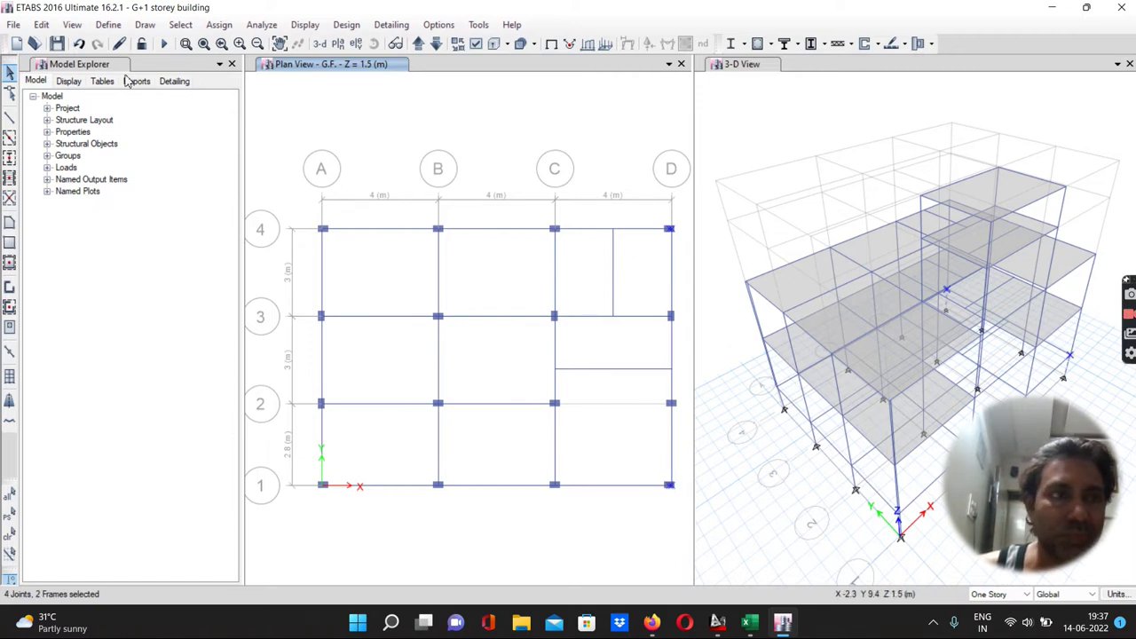
click(41, 24)
click(66, 257)
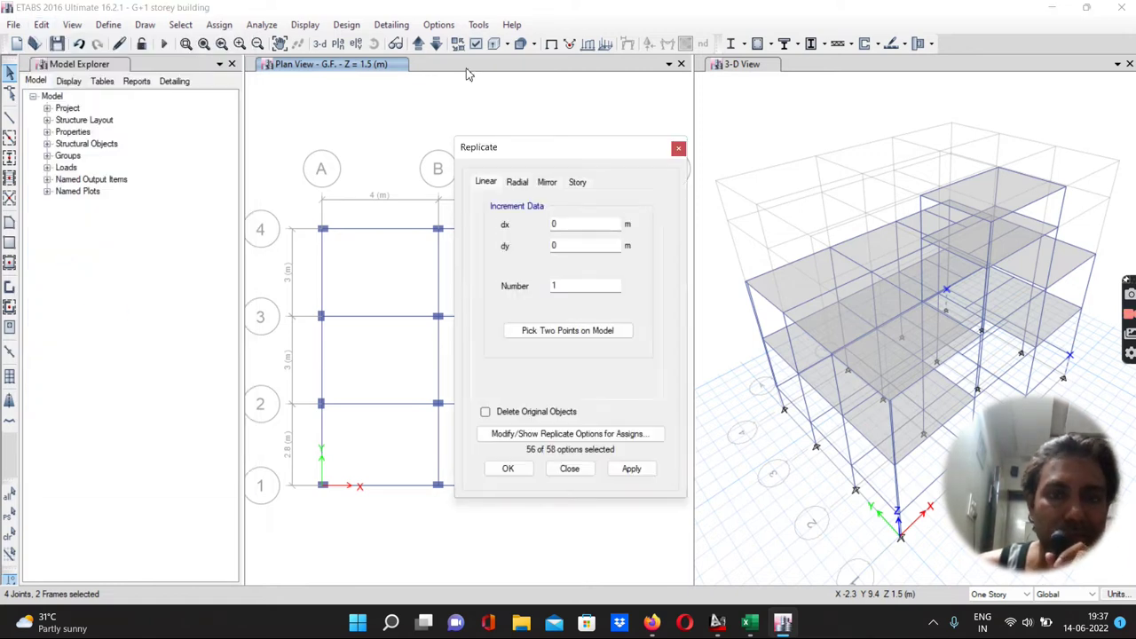
click(576, 184)
click(506, 256)
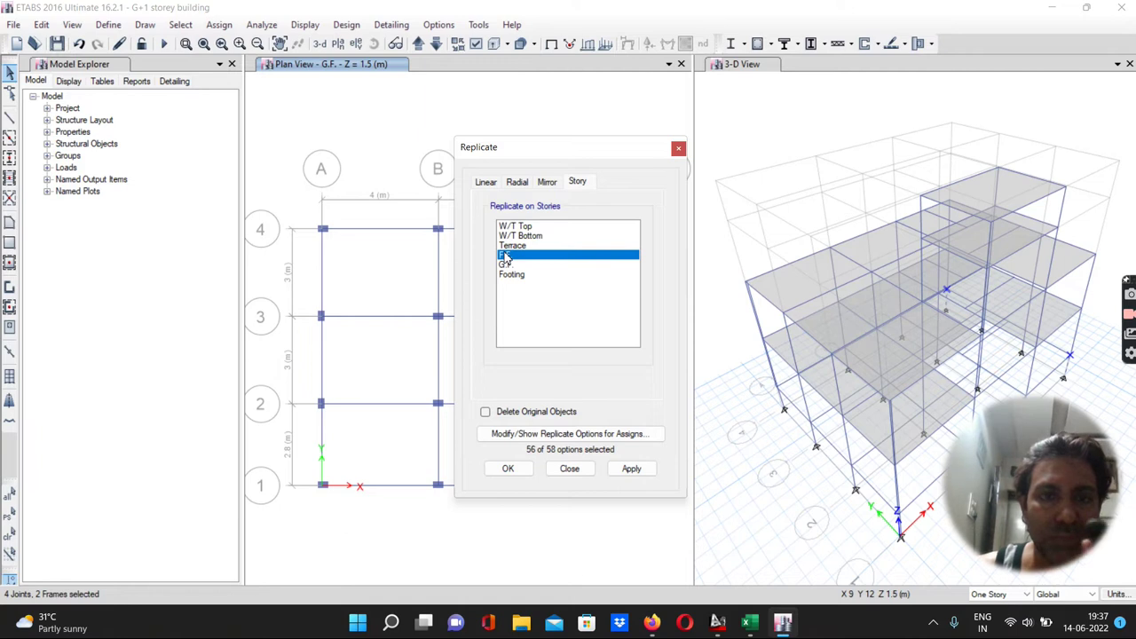
ctrl+click(515, 246)
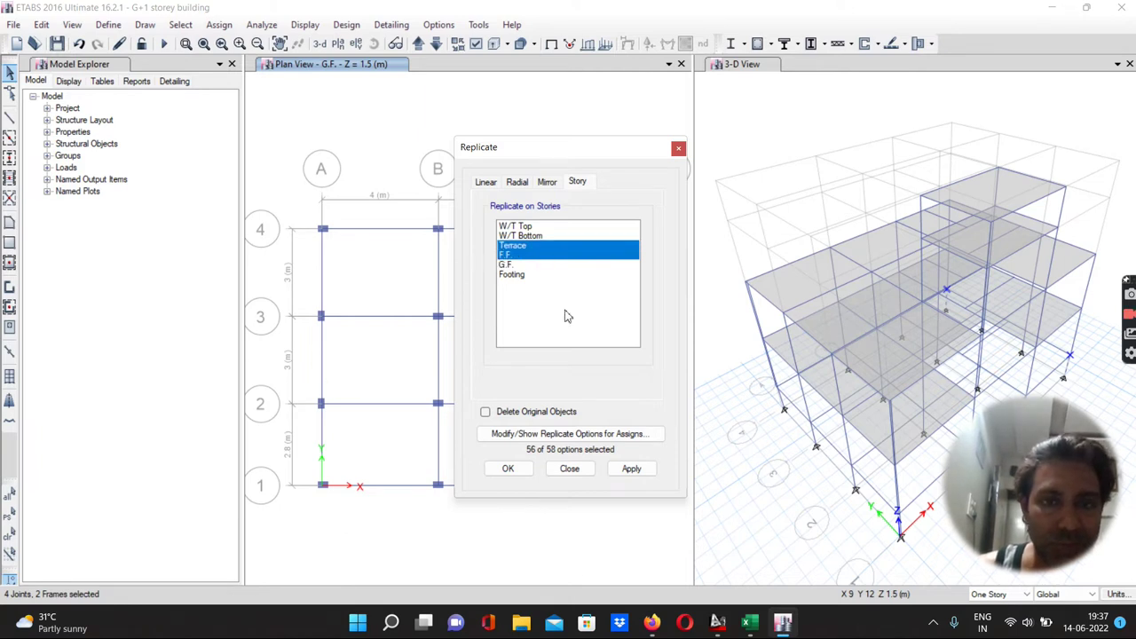
click(631, 469)
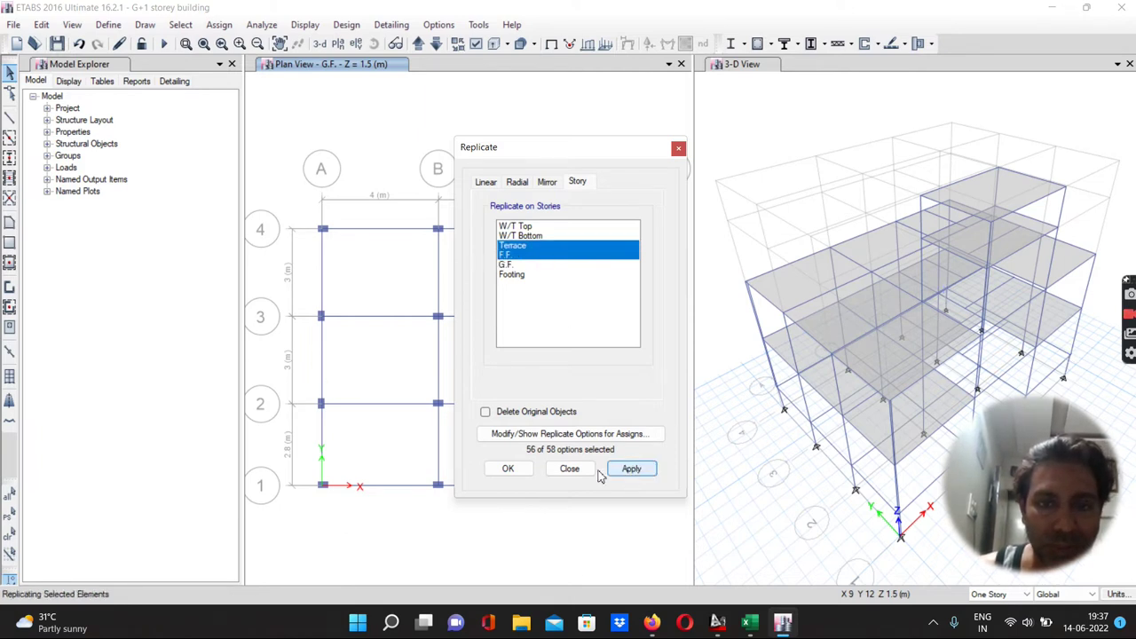
click(508, 469)
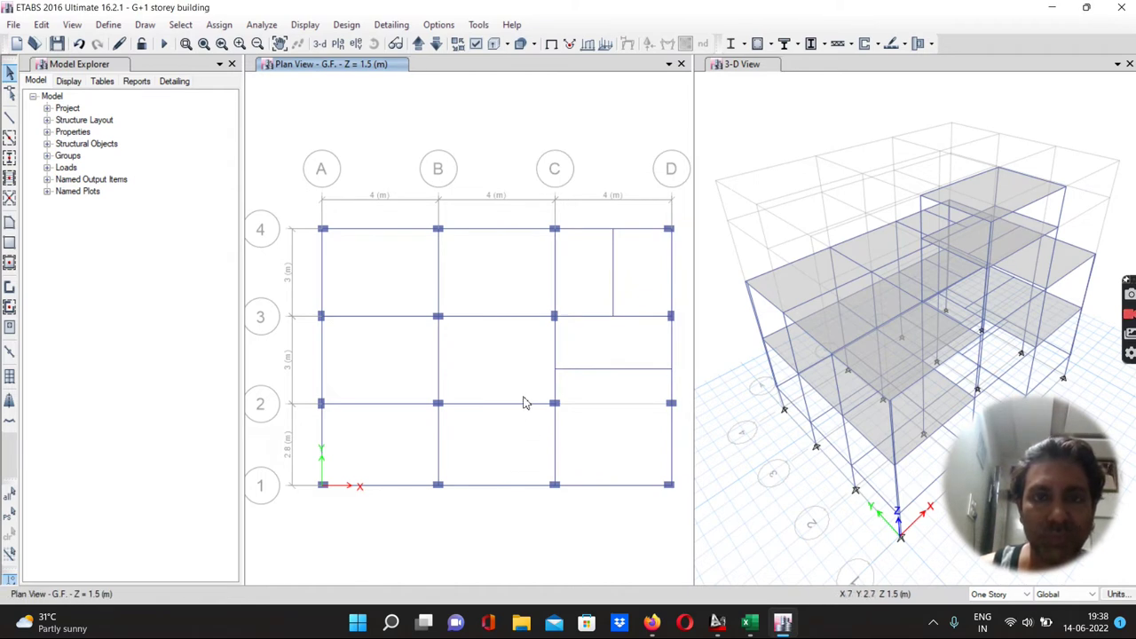
Step: Check the column layout in the story plans from F.F. up to W/T Top, and return to the F.F. plan
click(418, 44)
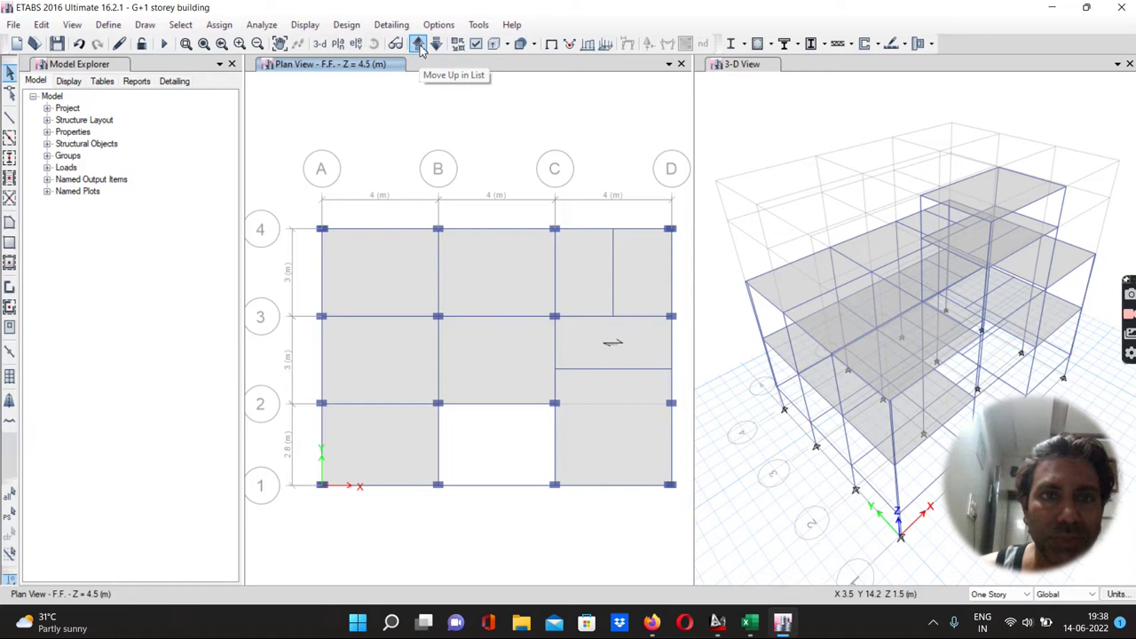
click(418, 45)
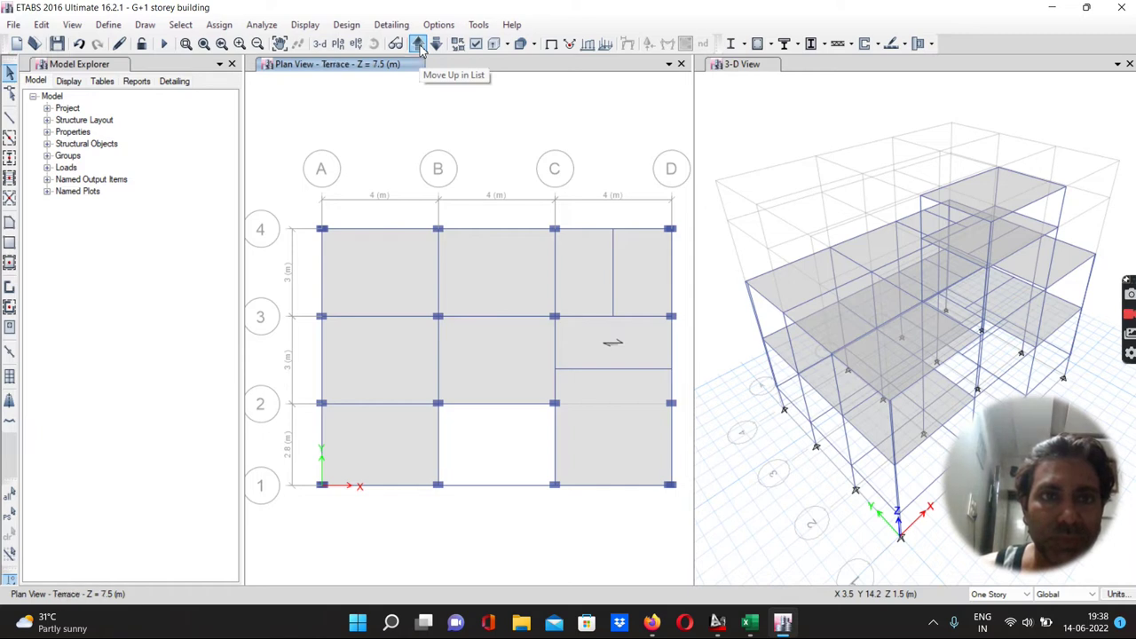
click(418, 44)
click(418, 44)
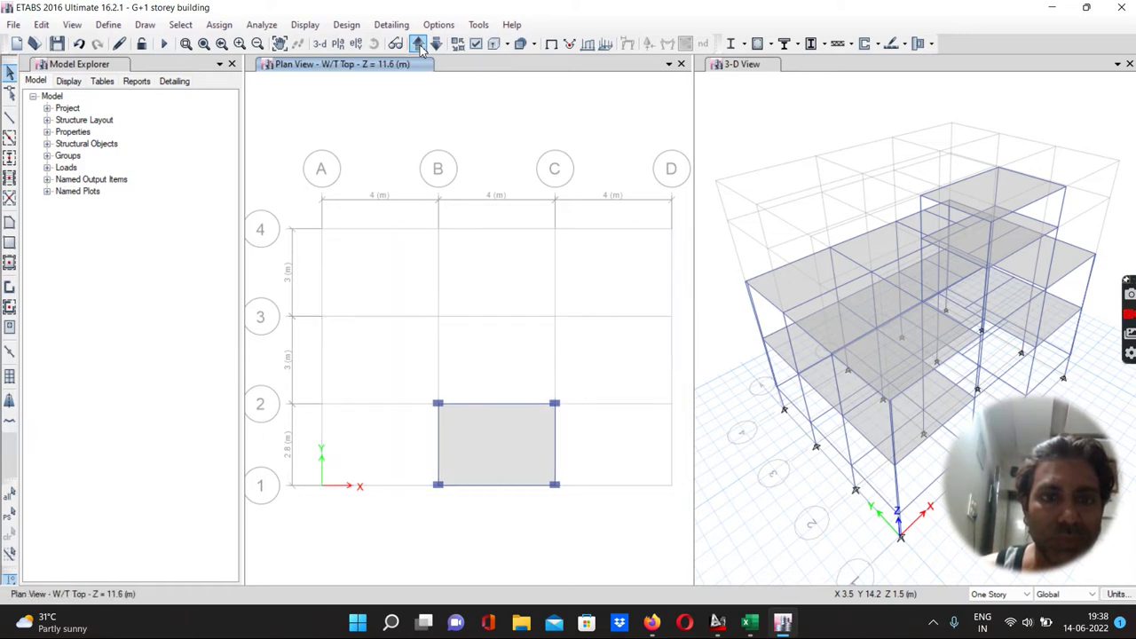
click(418, 44)
click(418, 44)
click(418, 44)
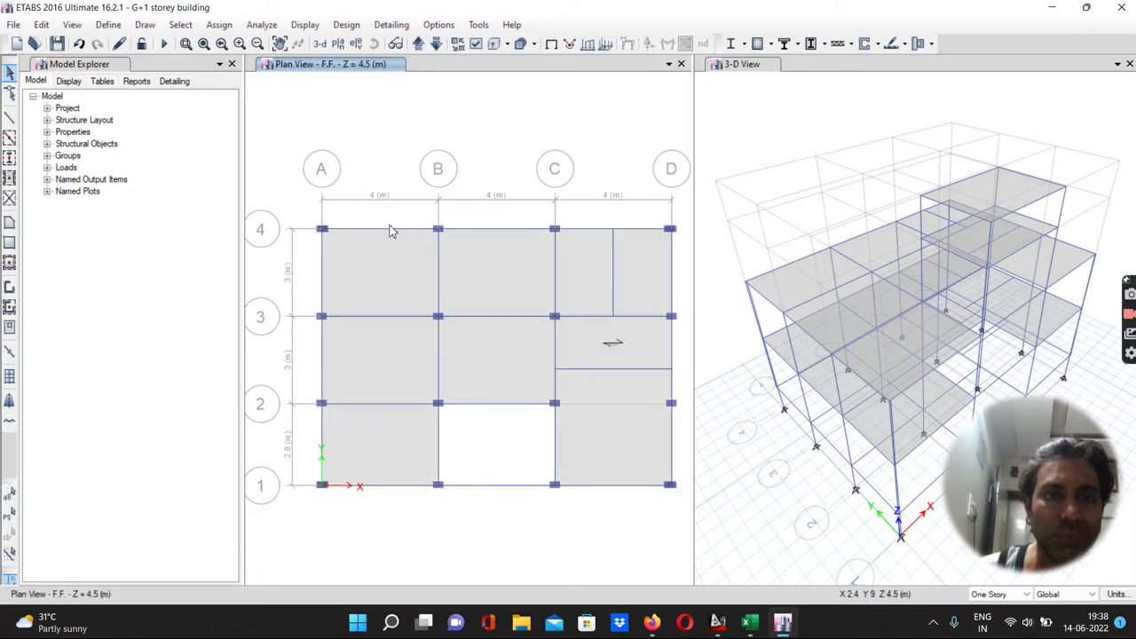
Step: Delete the F.F. columns at grid intersections A4, A3, A2, A1 and C3
drag(313, 224, 346, 248)
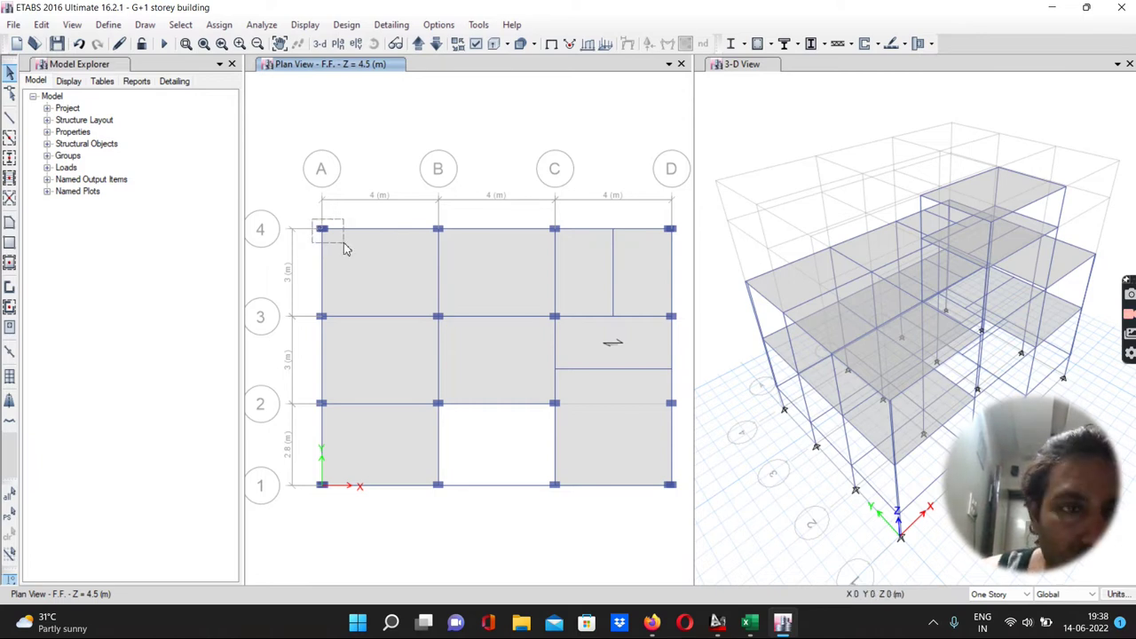
drag(347, 248, 347, 249)
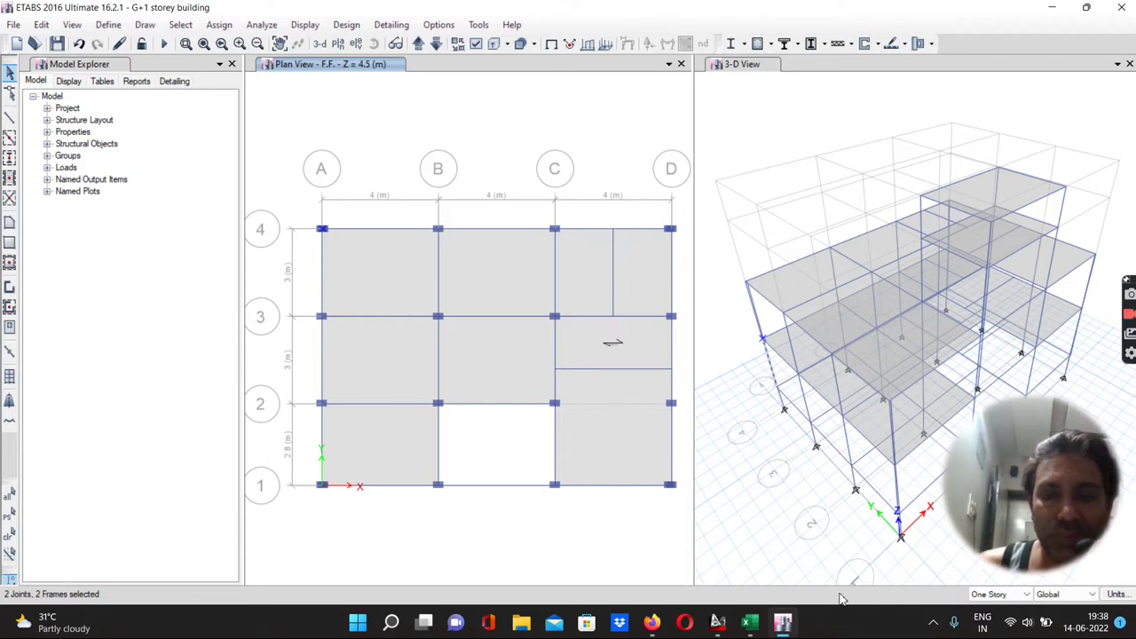
click(334, 229)
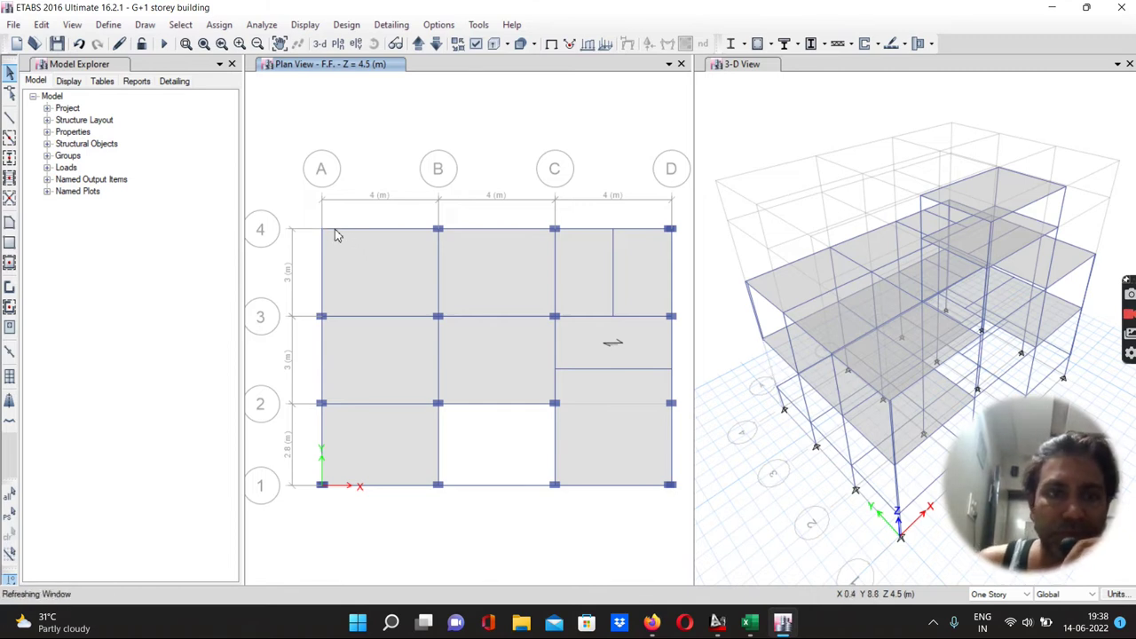
drag(312, 307, 340, 328)
drag(311, 393, 335, 413)
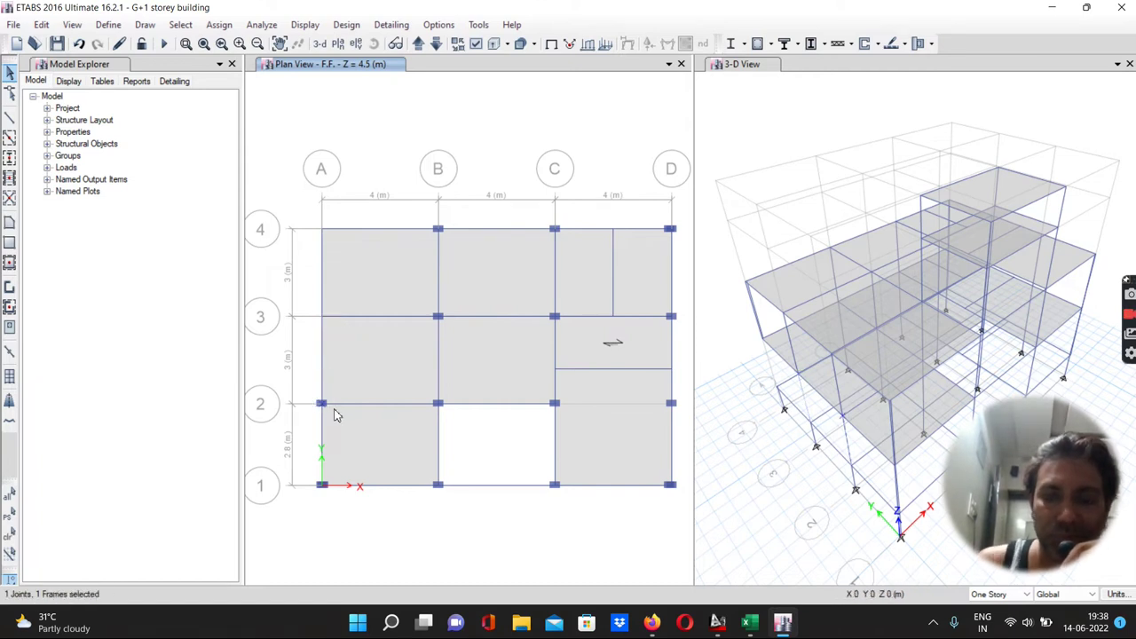
click(335, 413)
drag(315, 474, 337, 499)
click(336, 497)
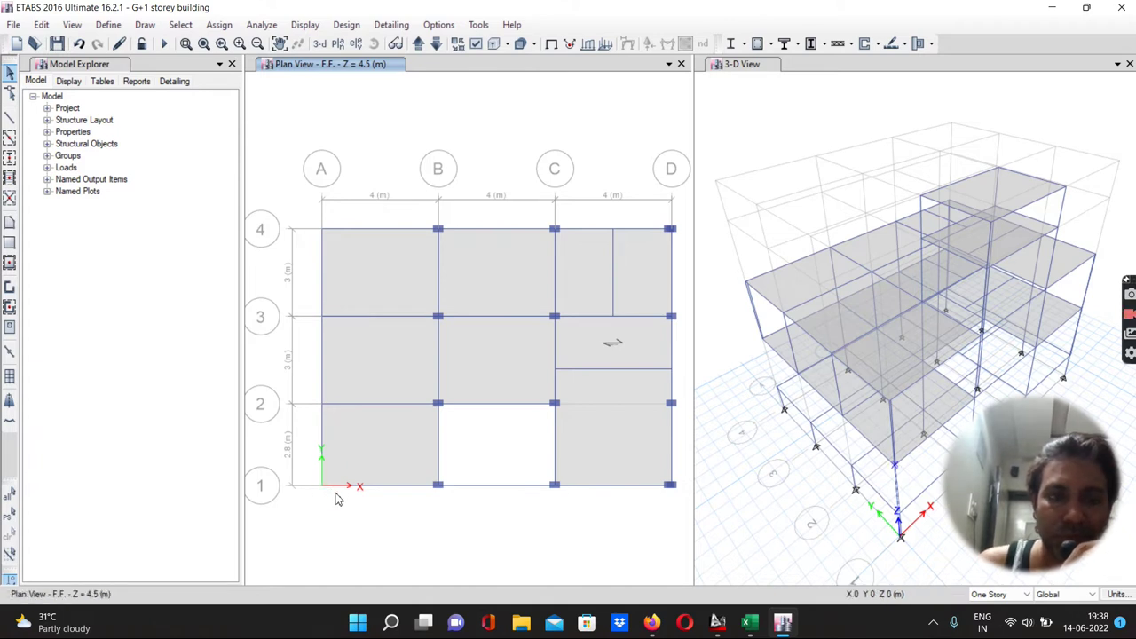
click(567, 328)
click(567, 328)
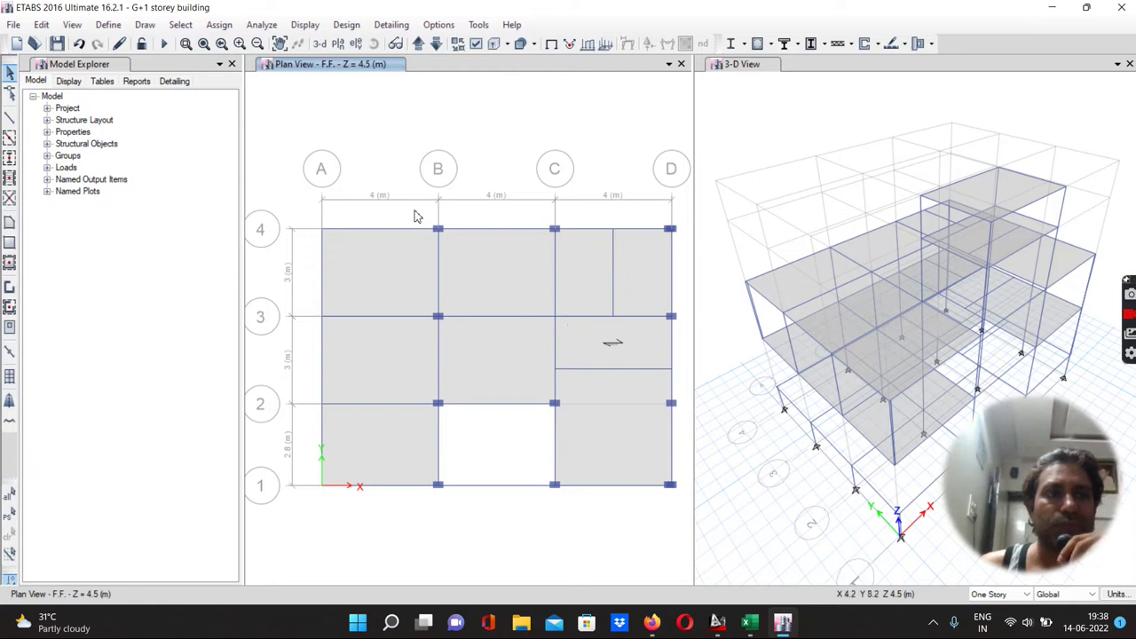
Step: Undo the F.F. column deletions and the preceding replications of the G.F. columns onto the F.F. and Terrace stories
click(79, 43)
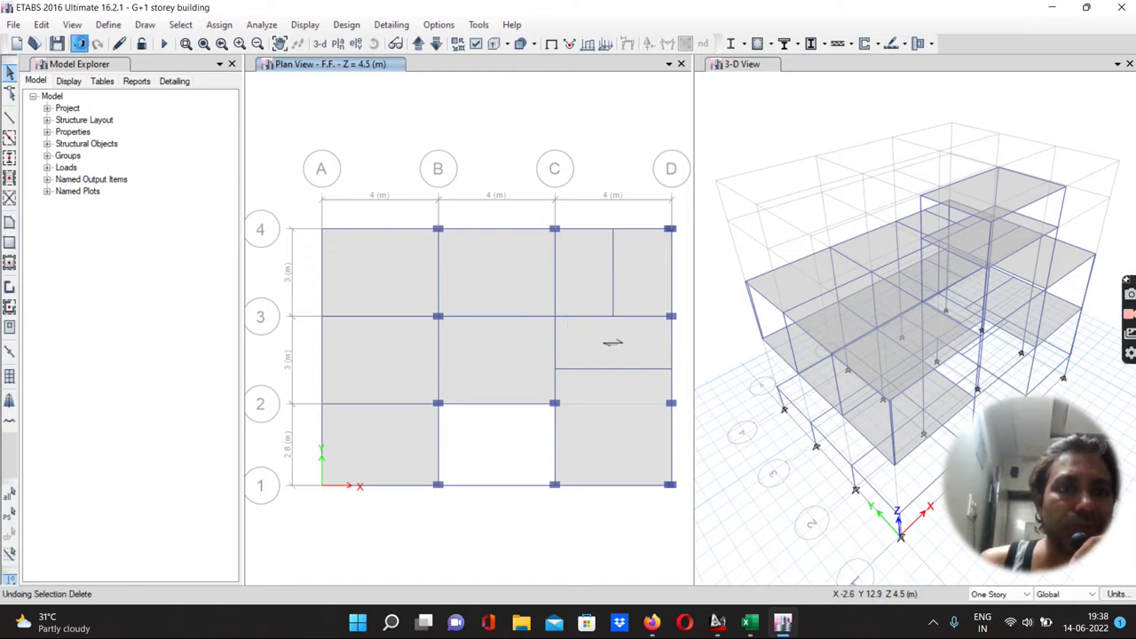
click(79, 43)
click(79, 43)
click(79, 43)
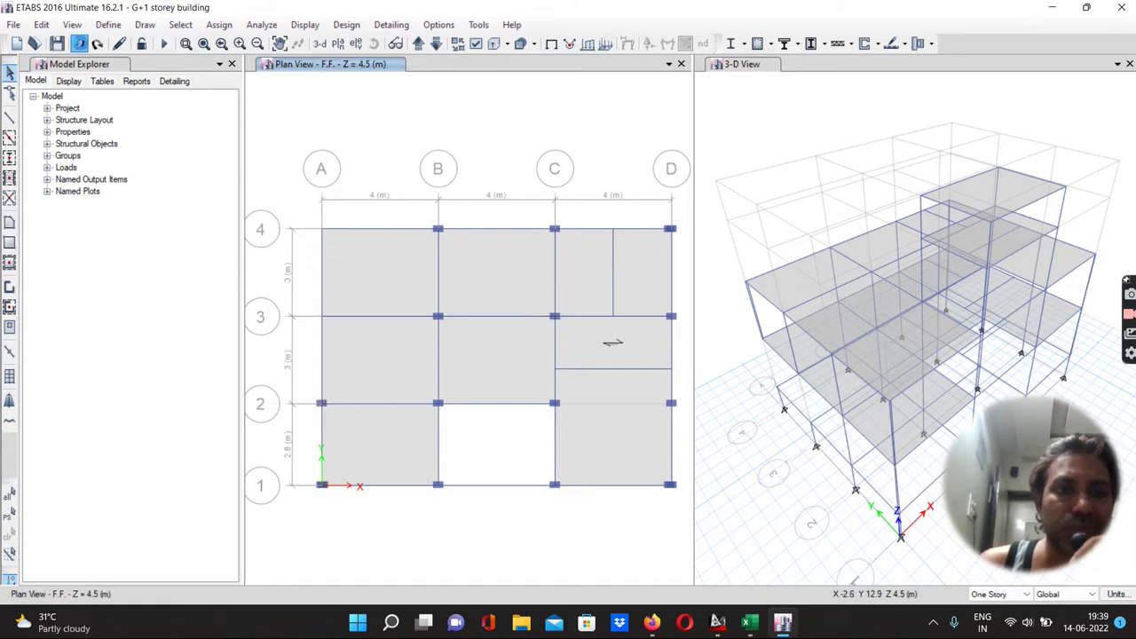
click(79, 43)
click(79, 44)
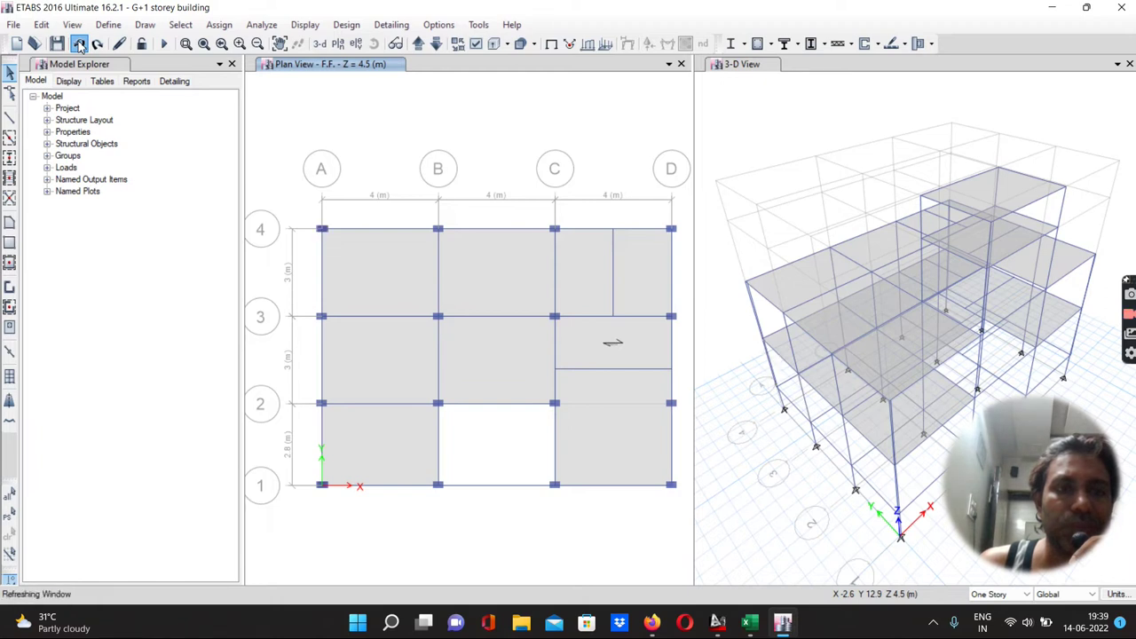
click(79, 44)
click(79, 43)
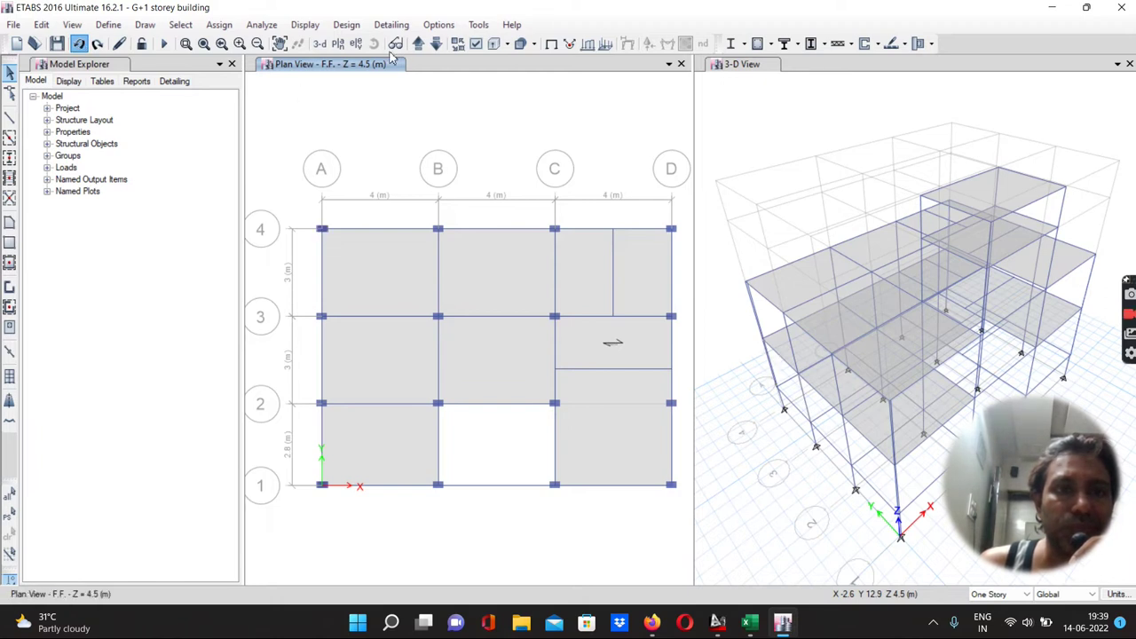
Step: Check the column layout in the story plans from Terrace up to W/T Top, and go to the G.F. plan
click(417, 44)
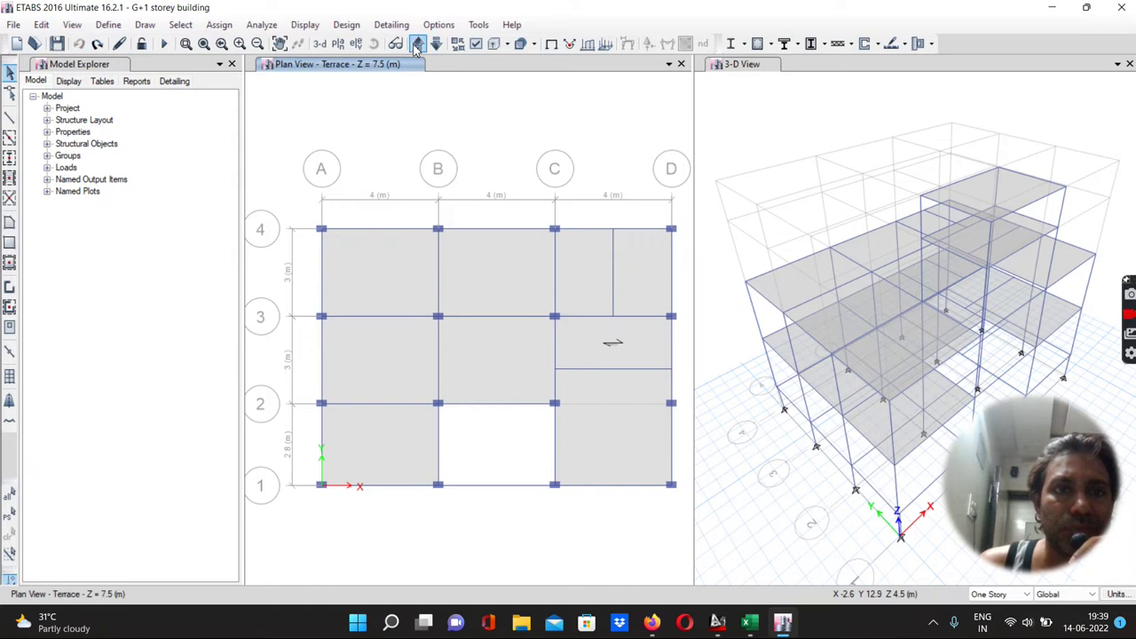
click(417, 44)
click(417, 45)
click(417, 45)
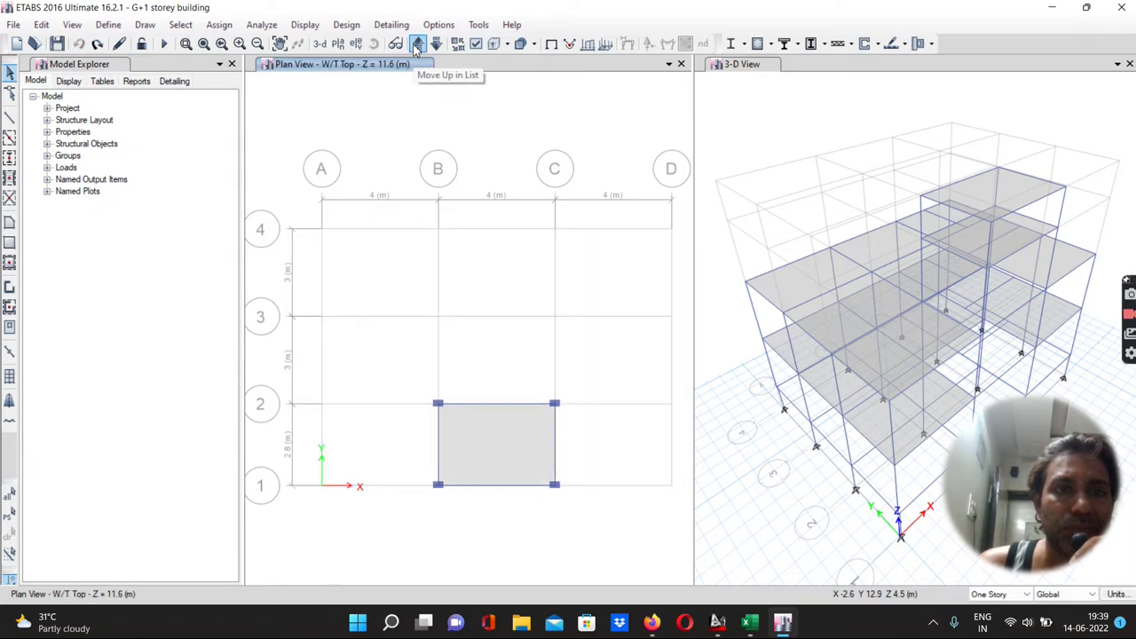
click(417, 44)
click(417, 44)
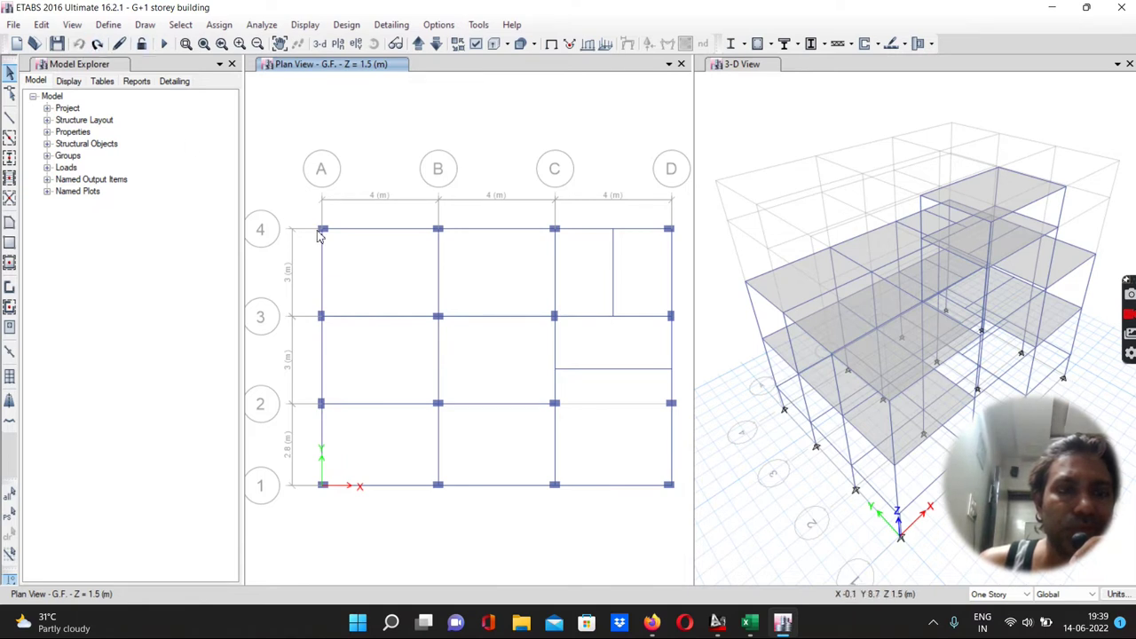
Step: Delete the G.F. columns along grid line A at intersections A4, A3, A2 and A1
click(335, 240)
key(Delete)
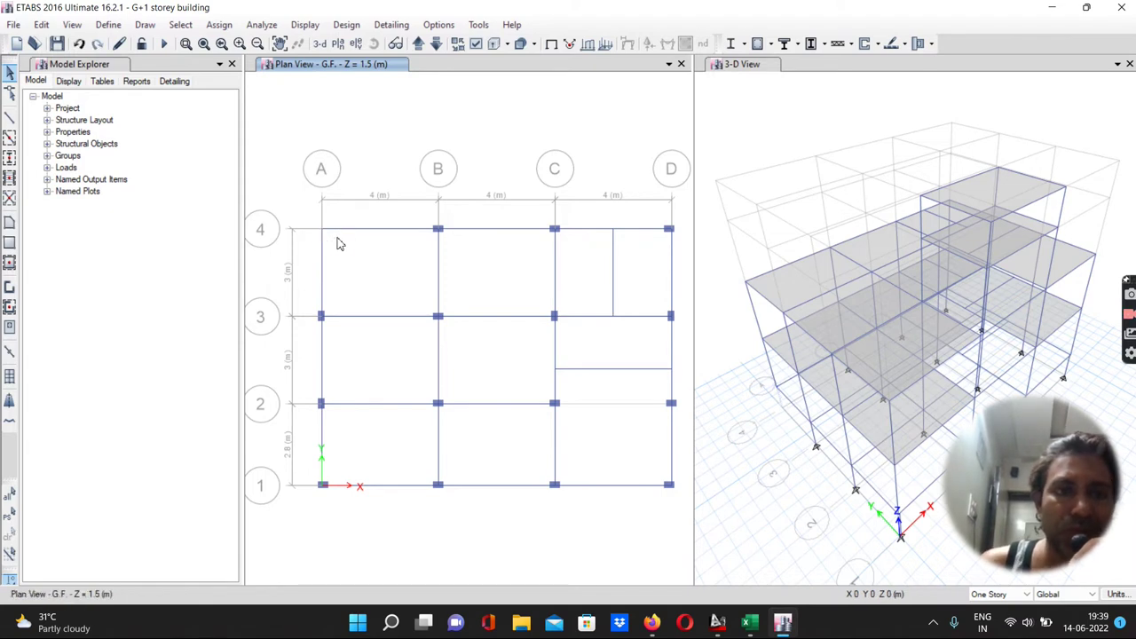
drag(317, 313, 330, 330)
key(Delete)
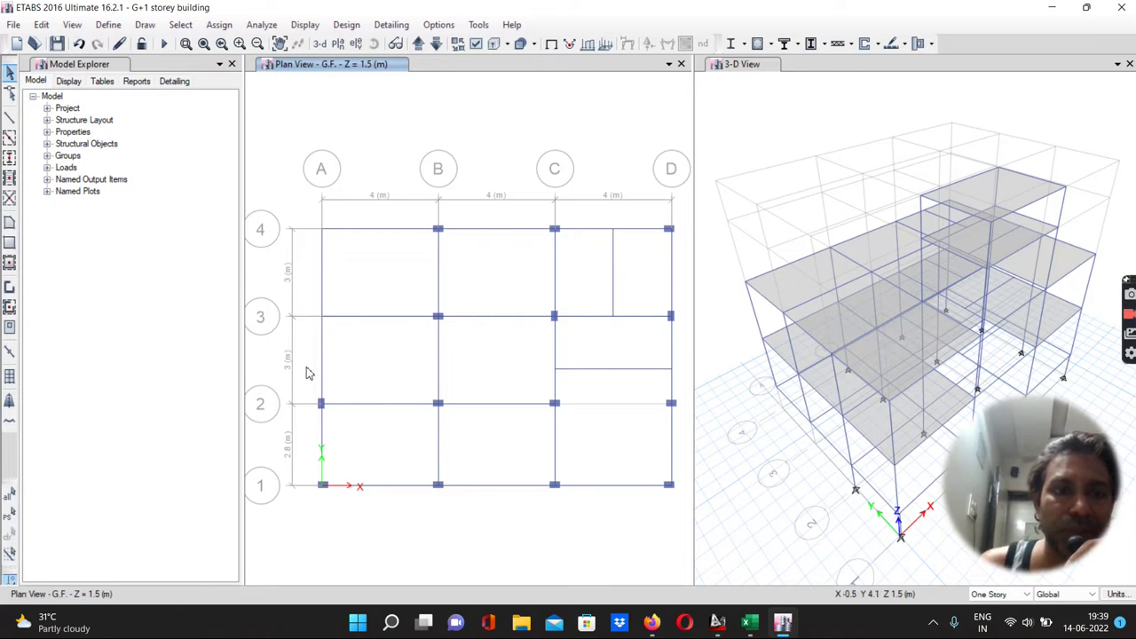
drag(316, 392, 334, 421)
key(Delete)
drag(315, 478, 335, 494)
key(Delete)
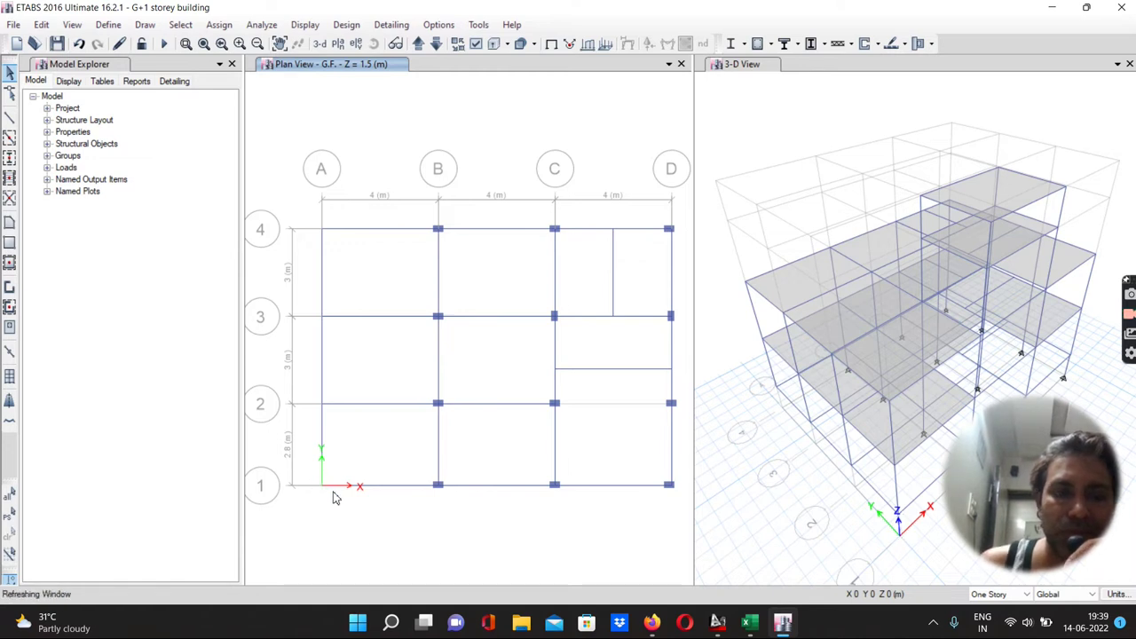
Step: Delete the G.F. columns at grid intersections C3, D3, D1 and D4
drag(546, 309, 565, 335)
key(Delete)
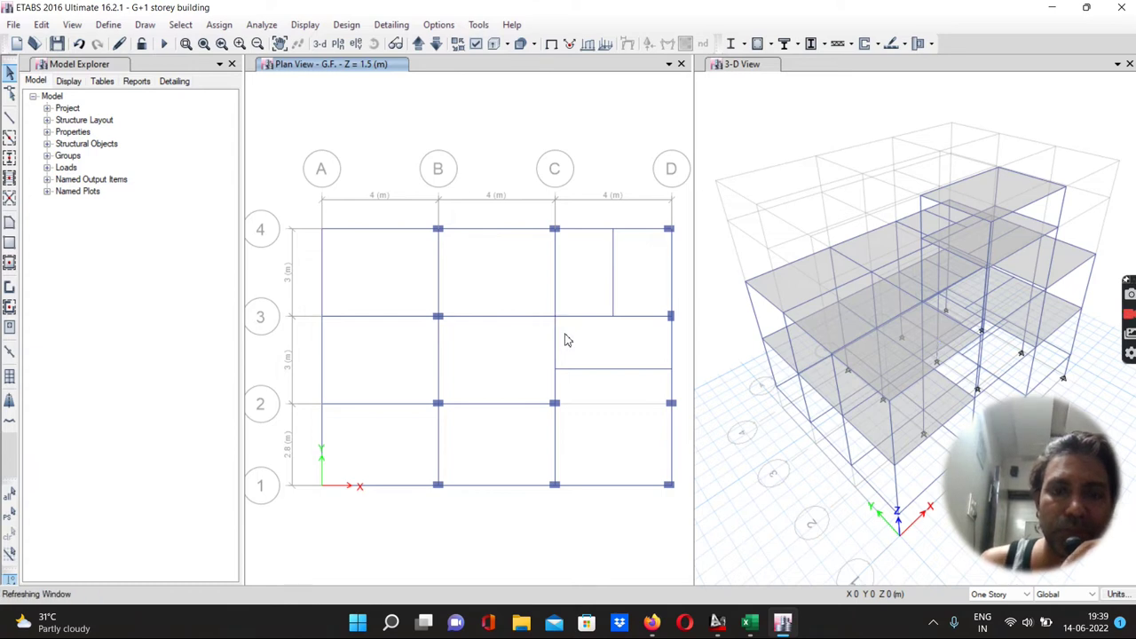
drag(664, 309, 680, 341)
key(Delete)
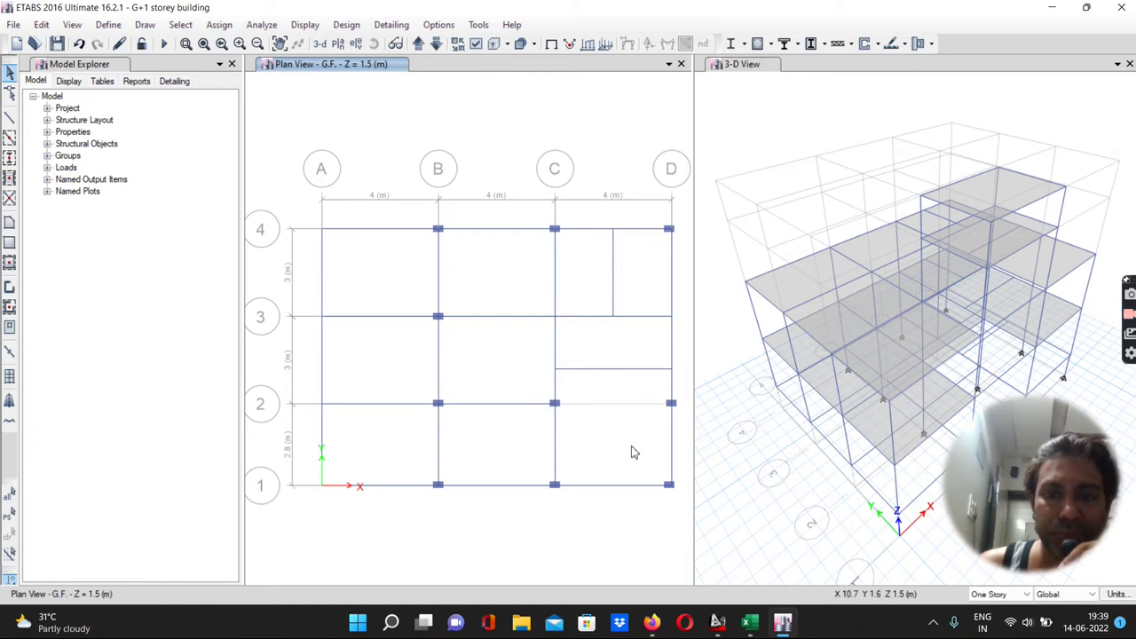
drag(659, 480, 683, 502)
key(Delete)
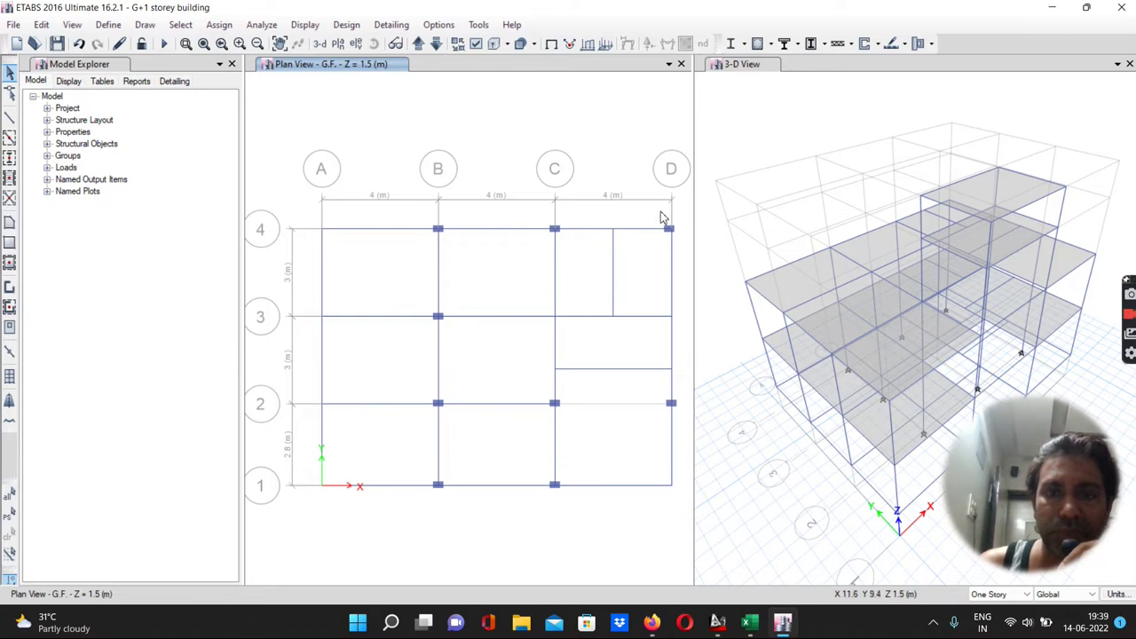
drag(659, 218, 680, 240)
key(Delete)
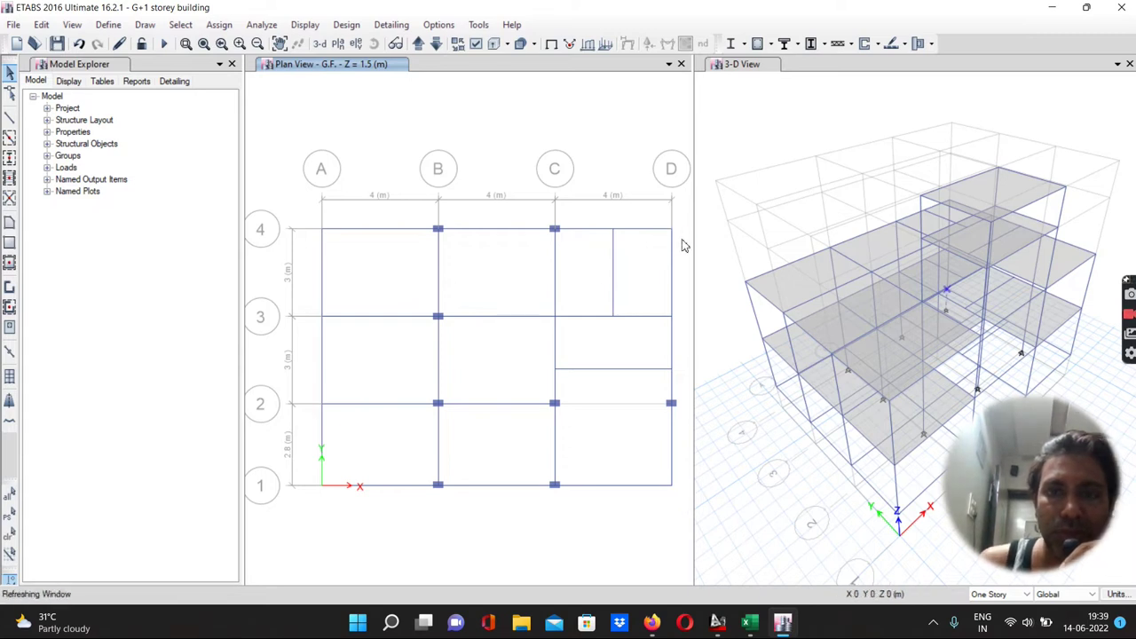
Step: Place C 230 x 350 mm columns at a 0-degree angle on the G.F. plan at grid intersections A4, A3, A2 and A1
click(11, 157)
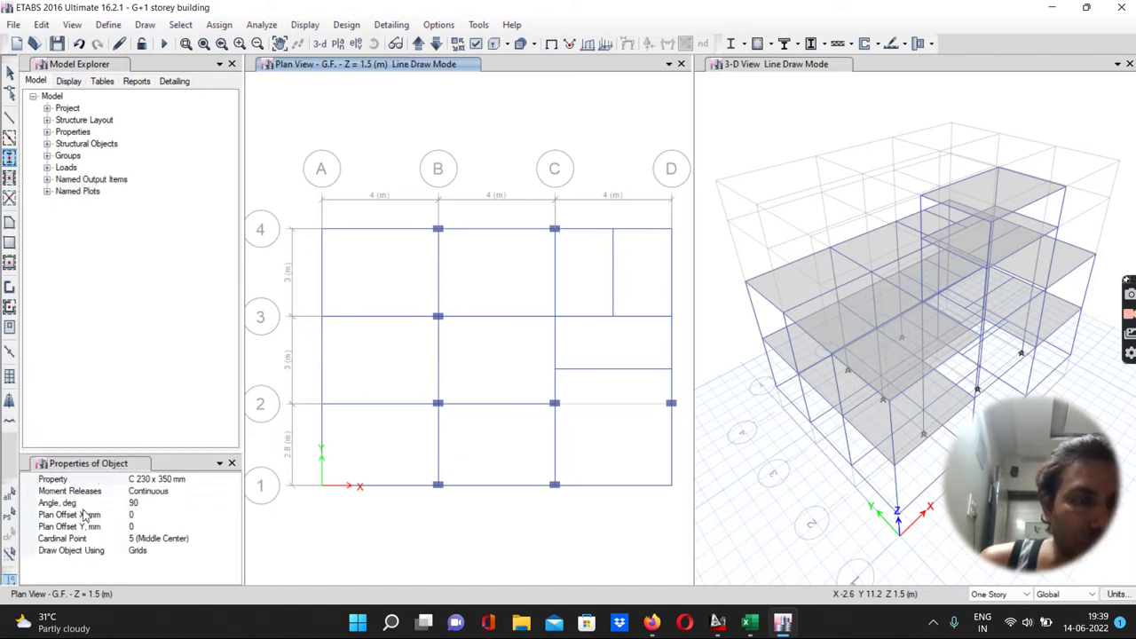
click(137, 504)
text(0)
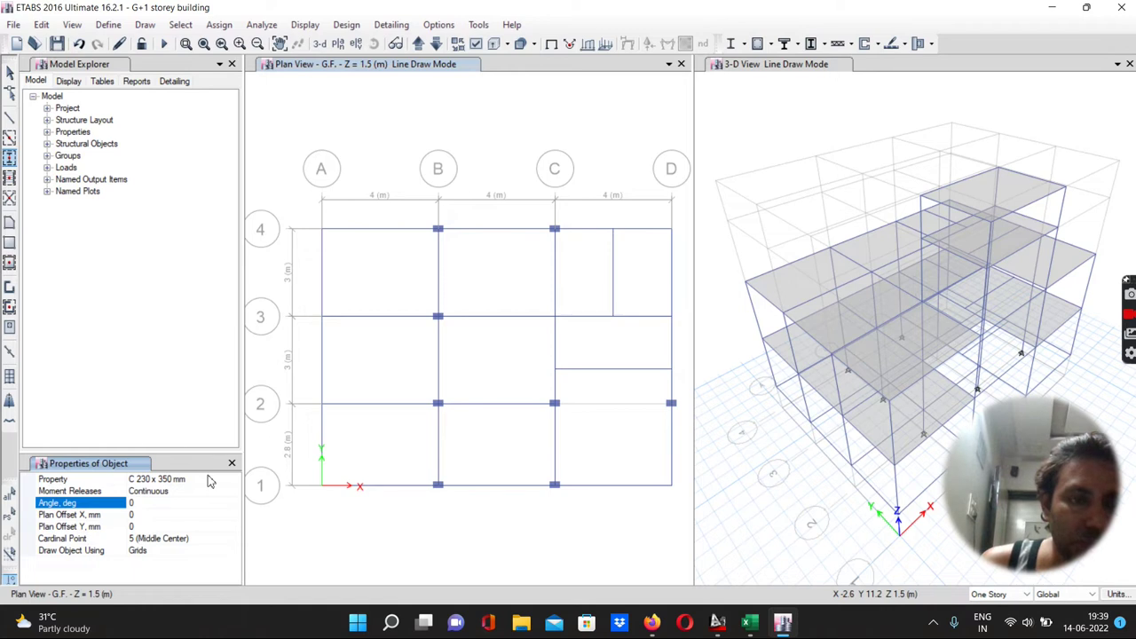
click(322, 229)
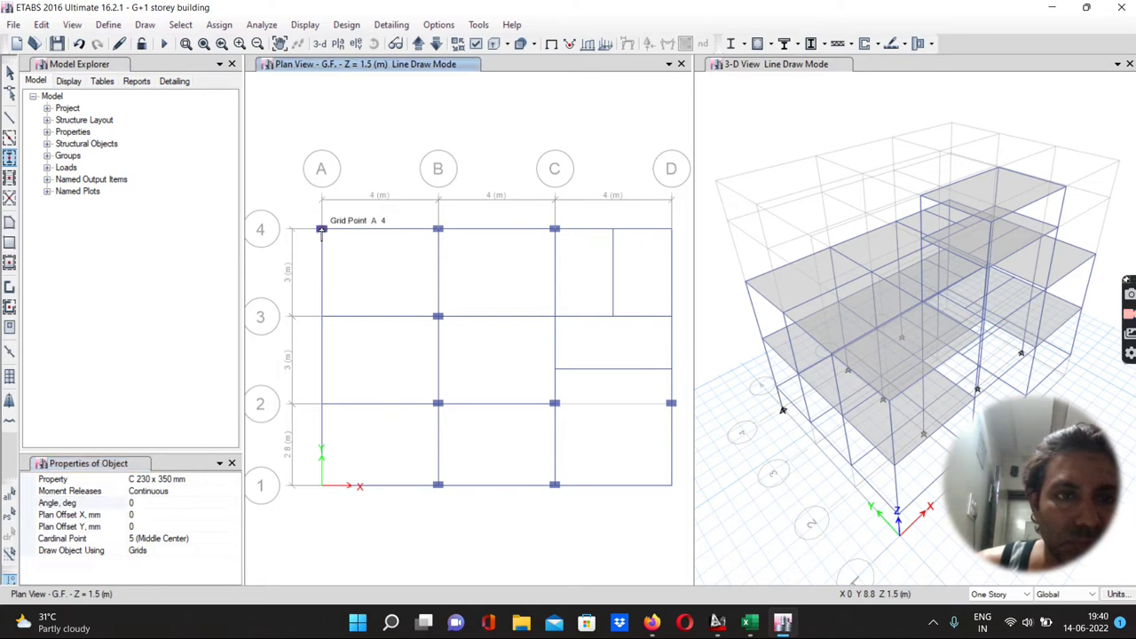
click(321, 316)
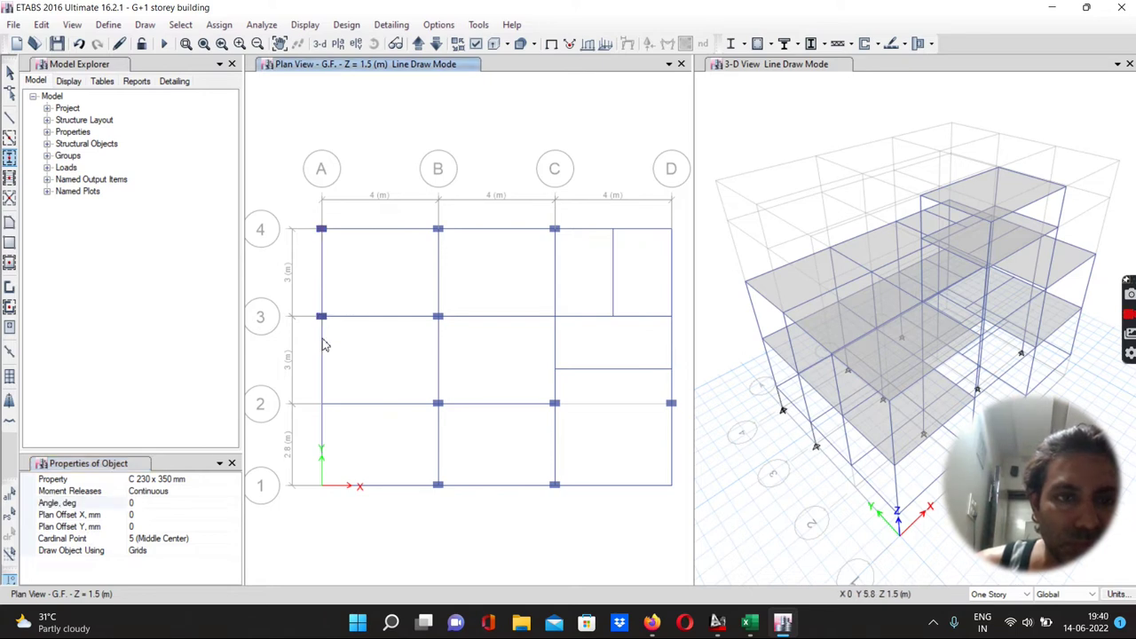
click(321, 402)
click(321, 483)
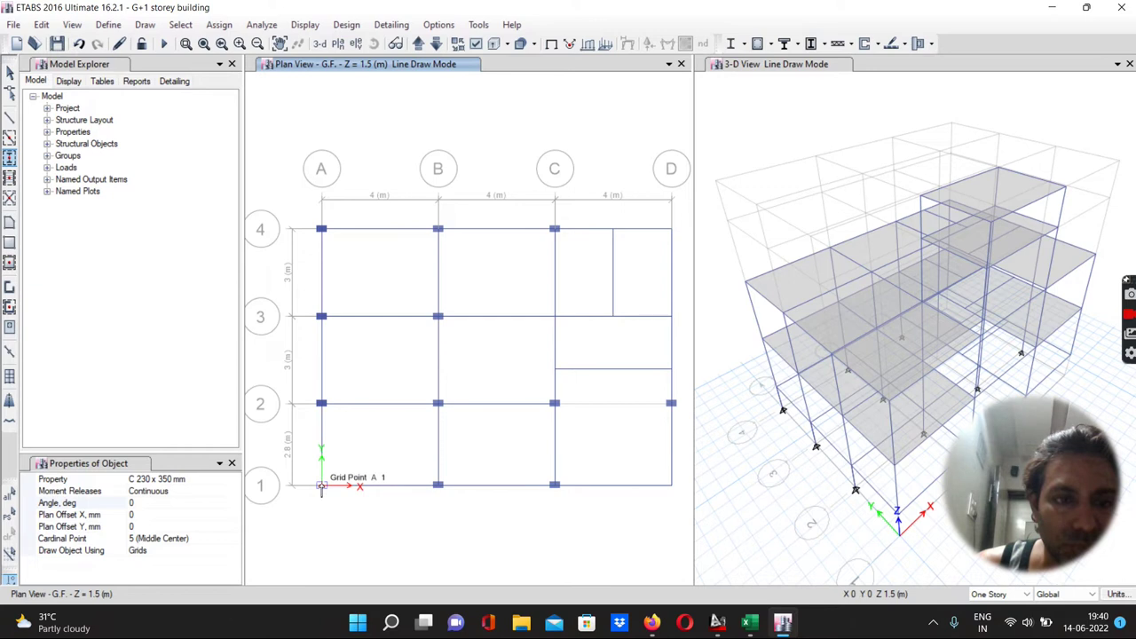
Step: Place C 230 x 350 mm columns at a 0-degree angle at G.F. intersections D1, D3, C3 and D4, and save the model
click(672, 484)
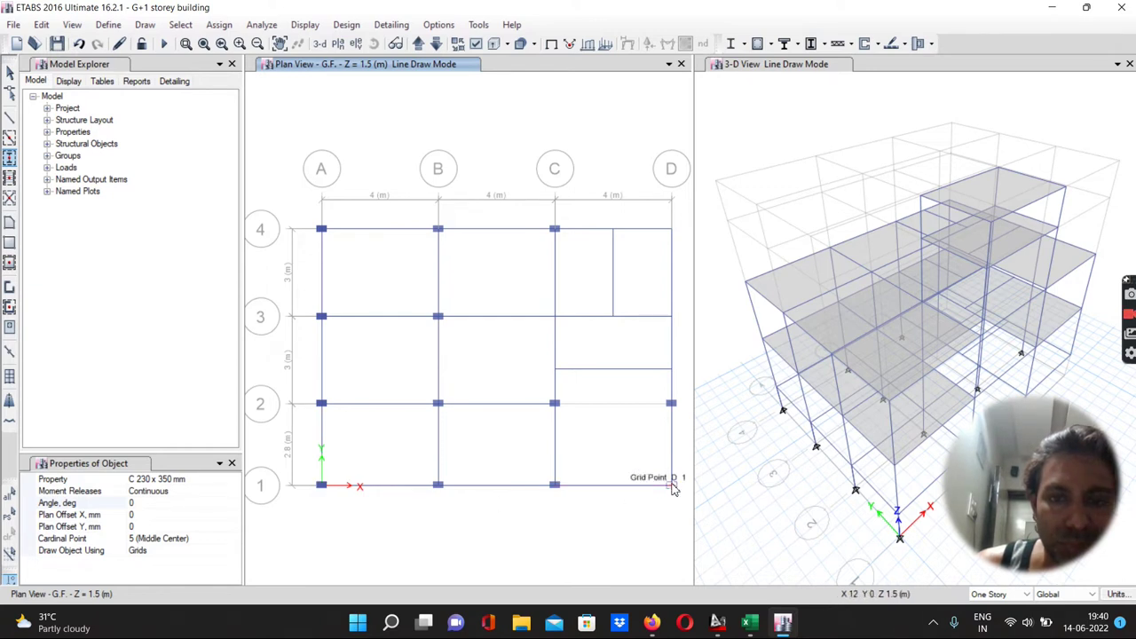
click(671, 317)
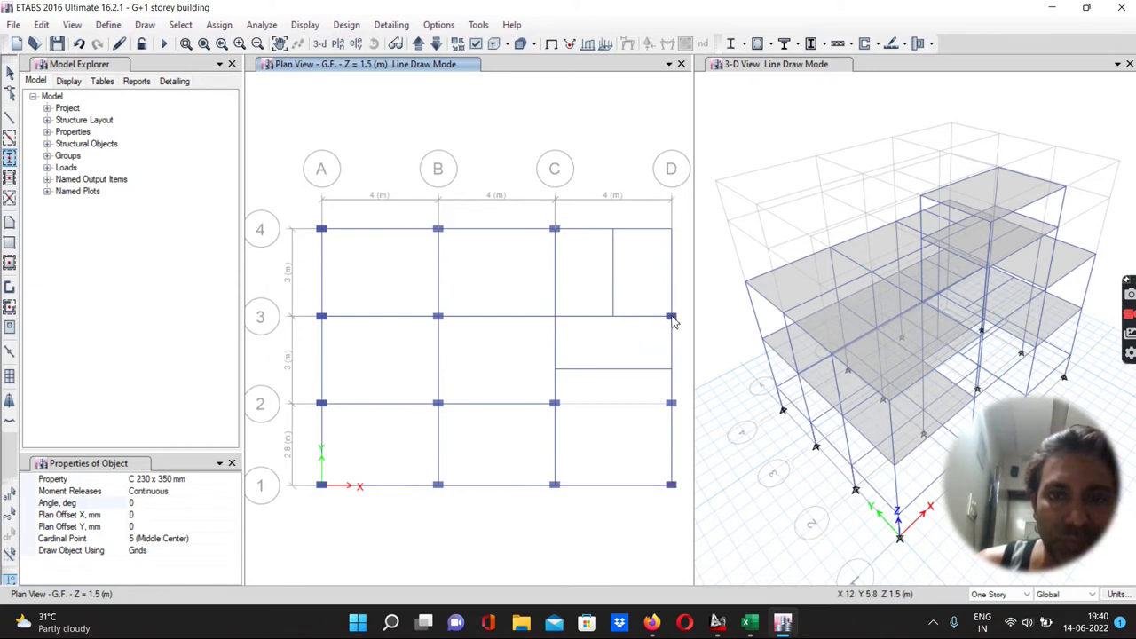
click(556, 318)
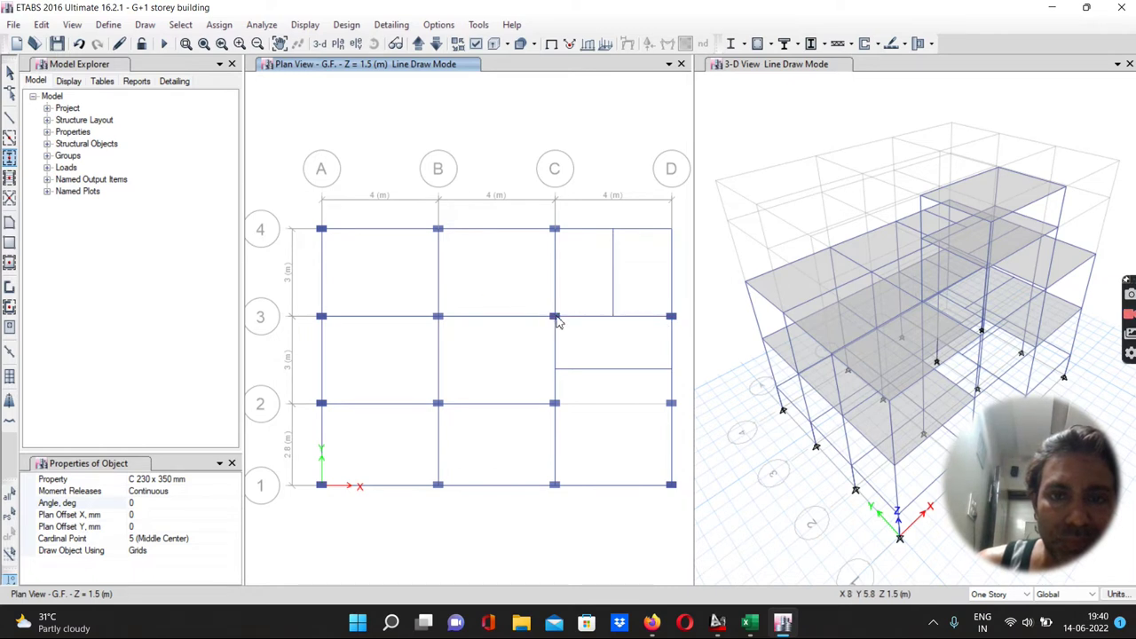
click(671, 230)
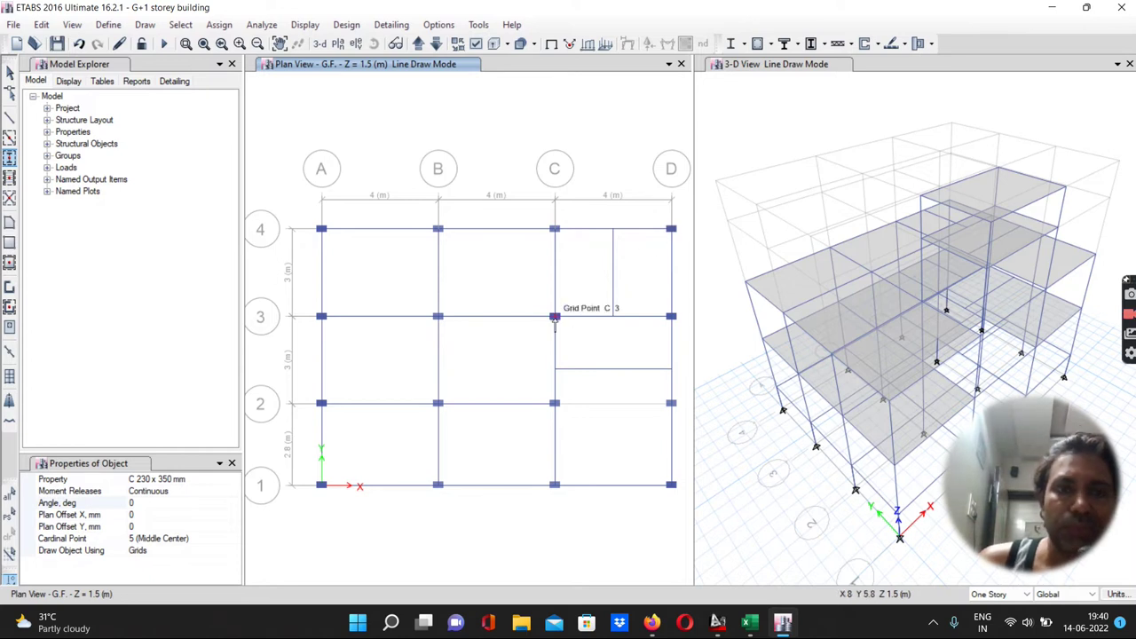
click(57, 44)
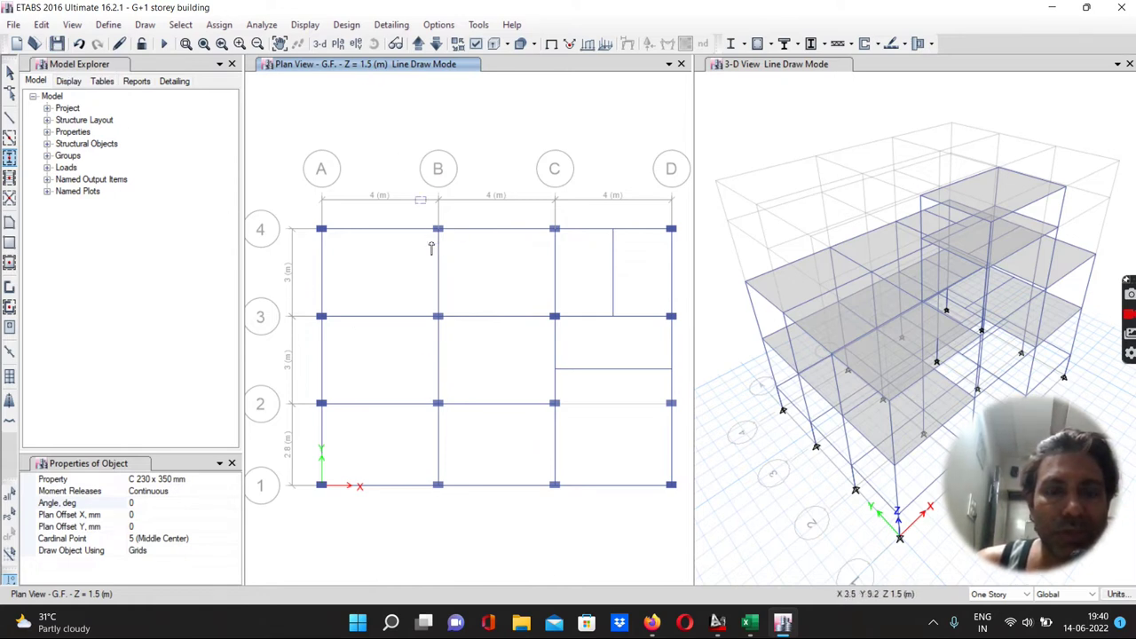
click(8, 73)
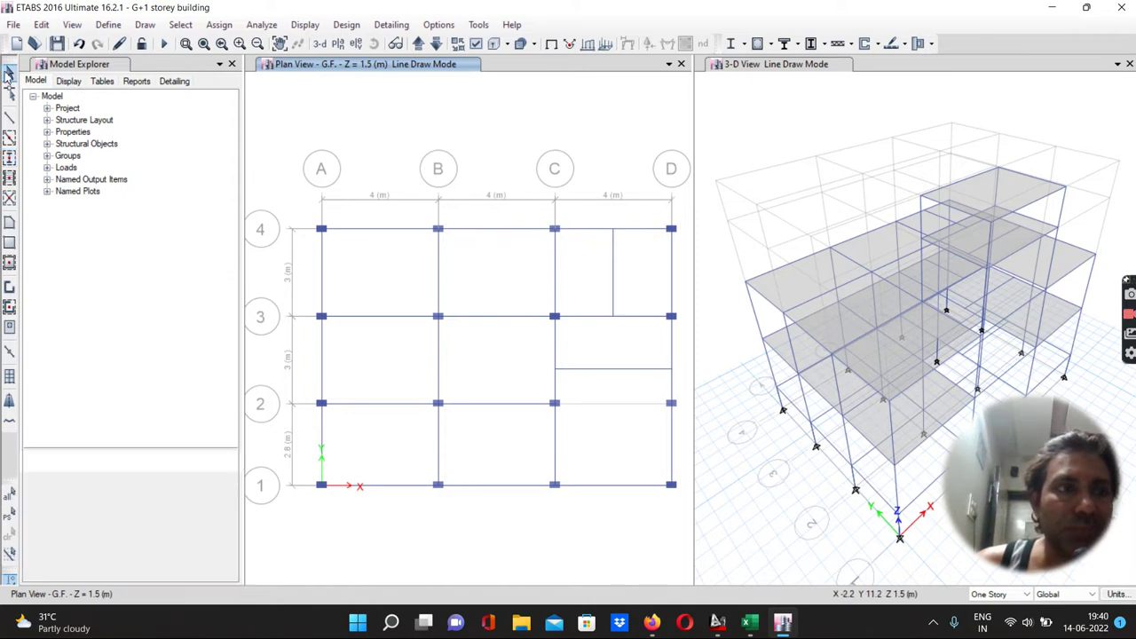
Step: Replicate the G.F. beam on grid line C between grids 1 and 2 once, with a dx of -1 m
click(554, 462)
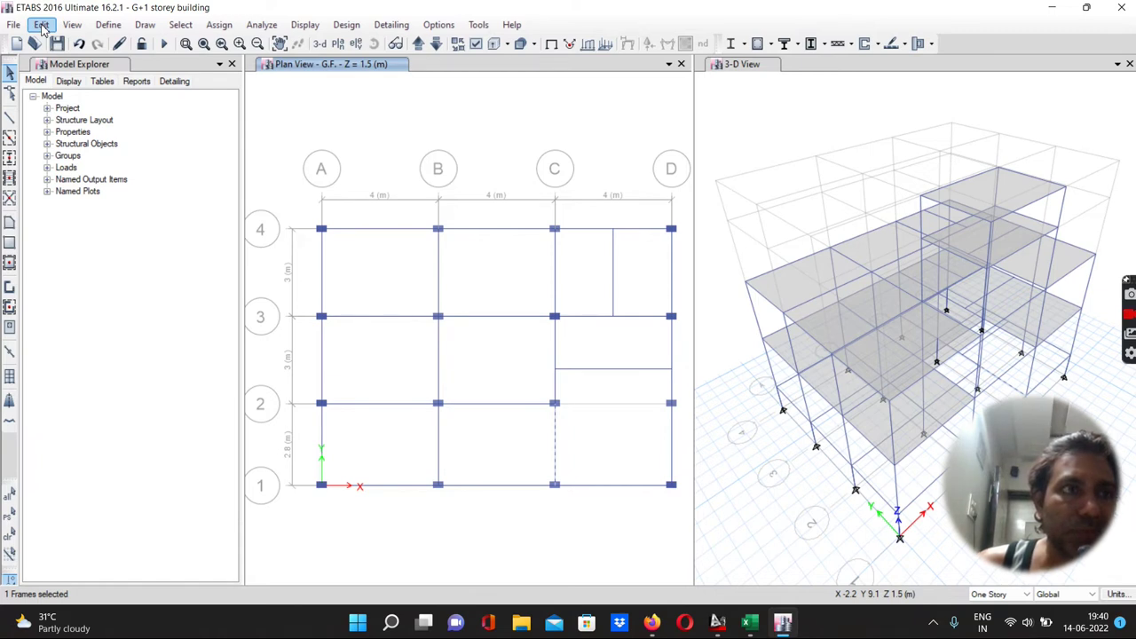
click(41, 25)
click(84, 261)
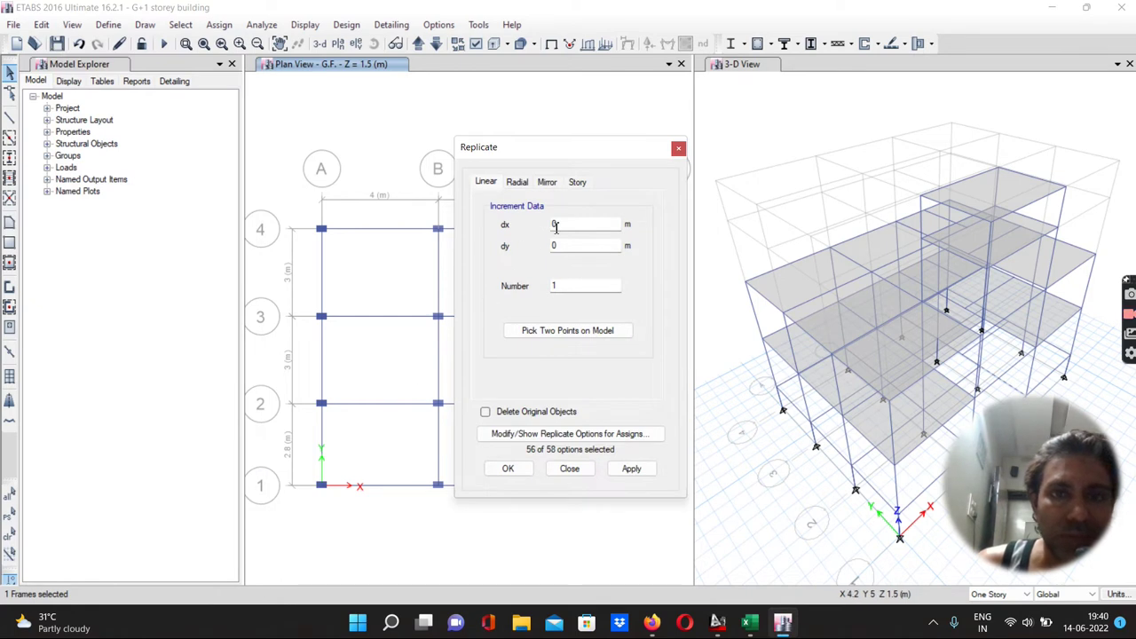
drag(560, 225, 546, 226)
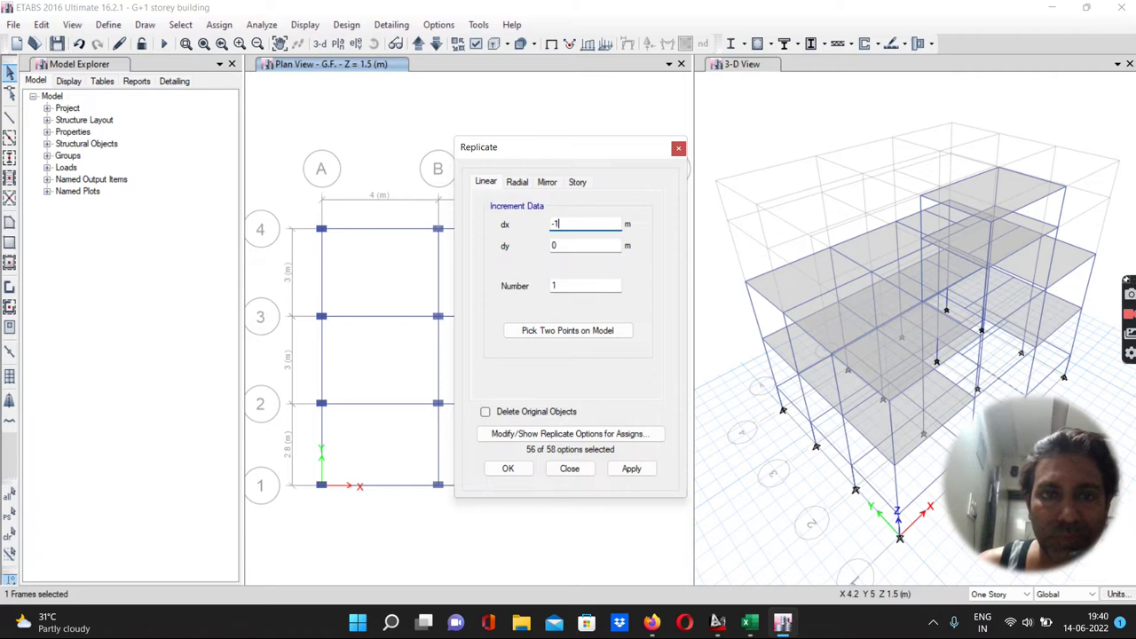
text(-1)
click(629, 469)
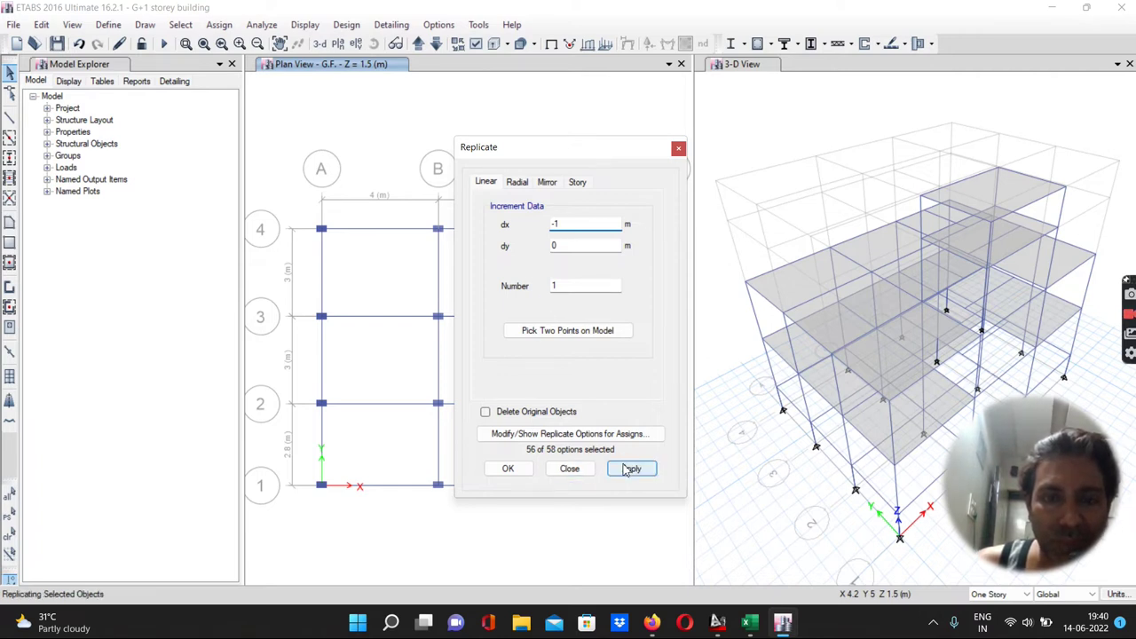
click(508, 468)
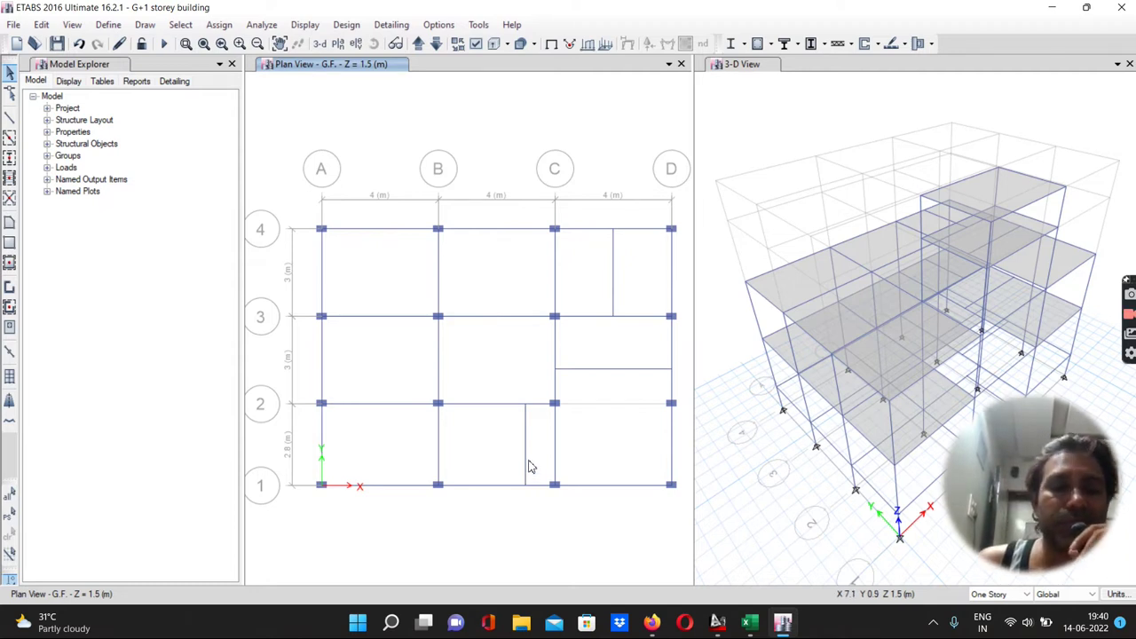
Step: Divide the replicated G.F. beam between grid lines B and C into 2 frame objects
click(526, 462)
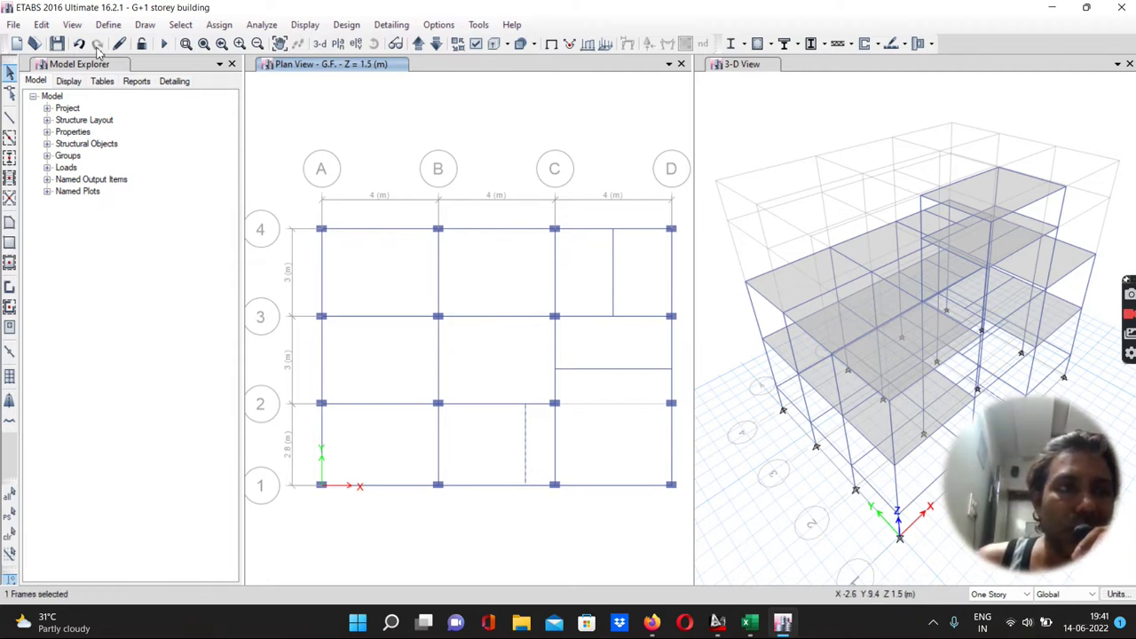
click(42, 25)
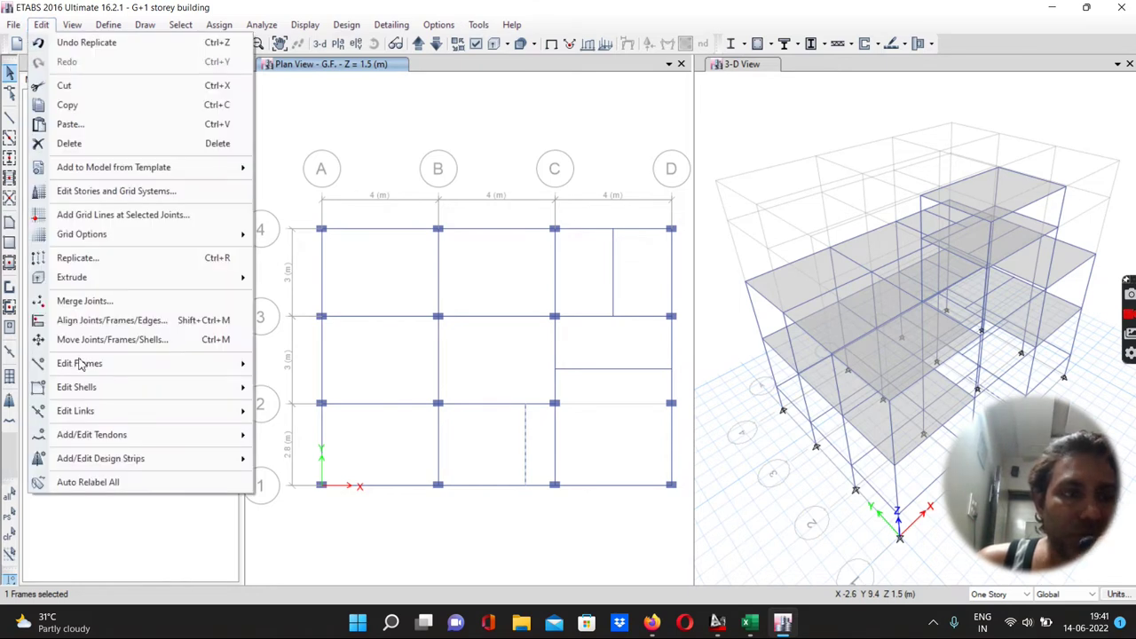
mouse_move(83, 363)
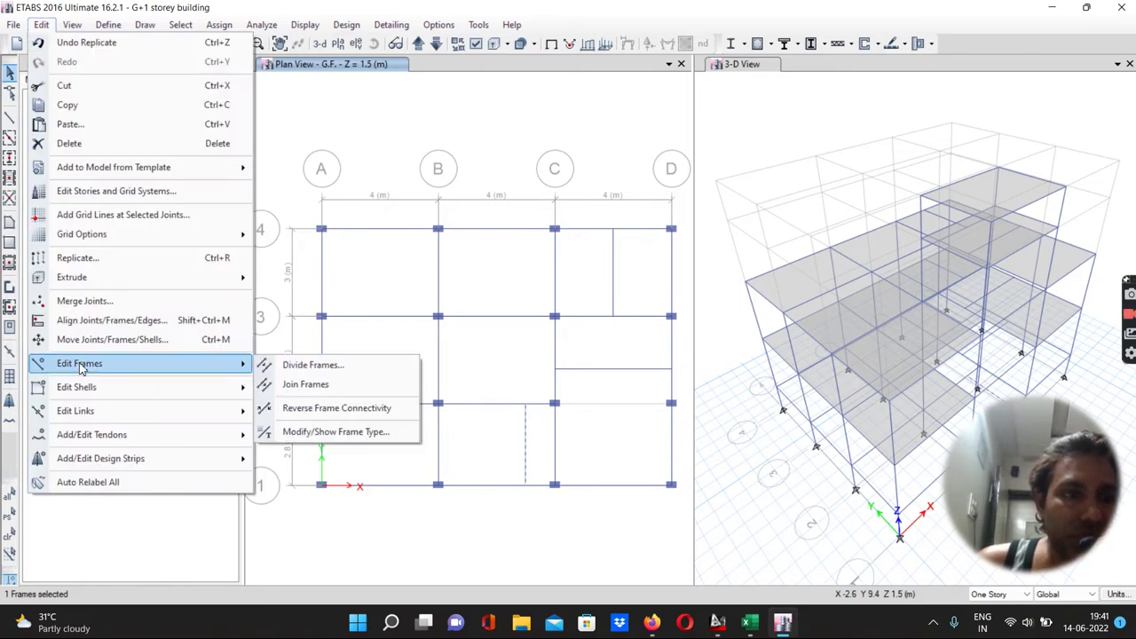
click(315, 363)
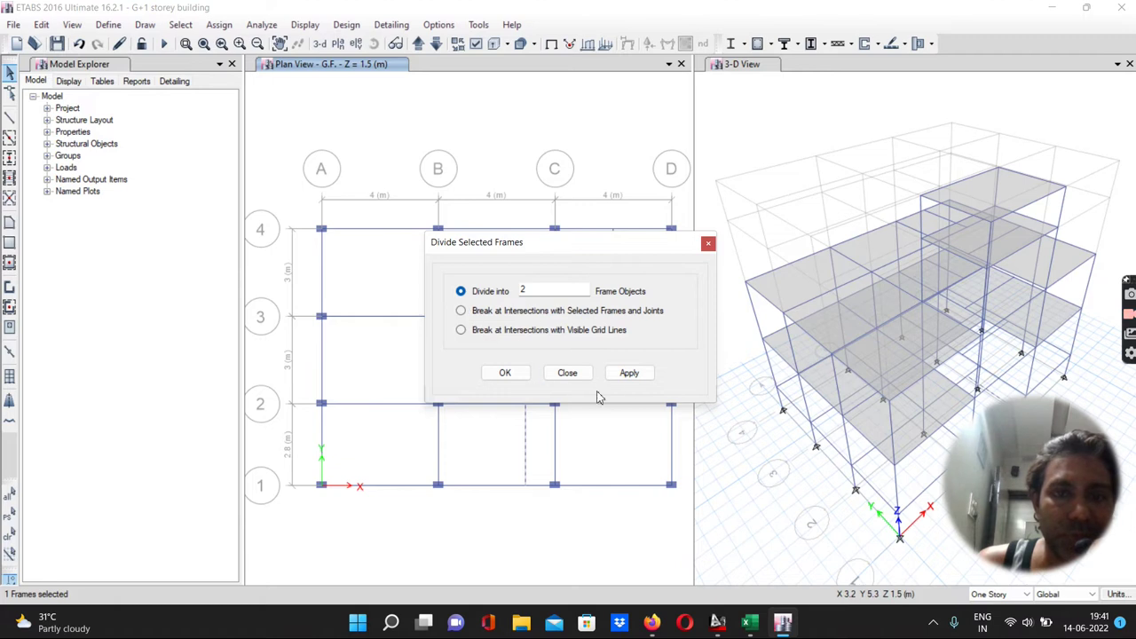
click(631, 374)
click(506, 374)
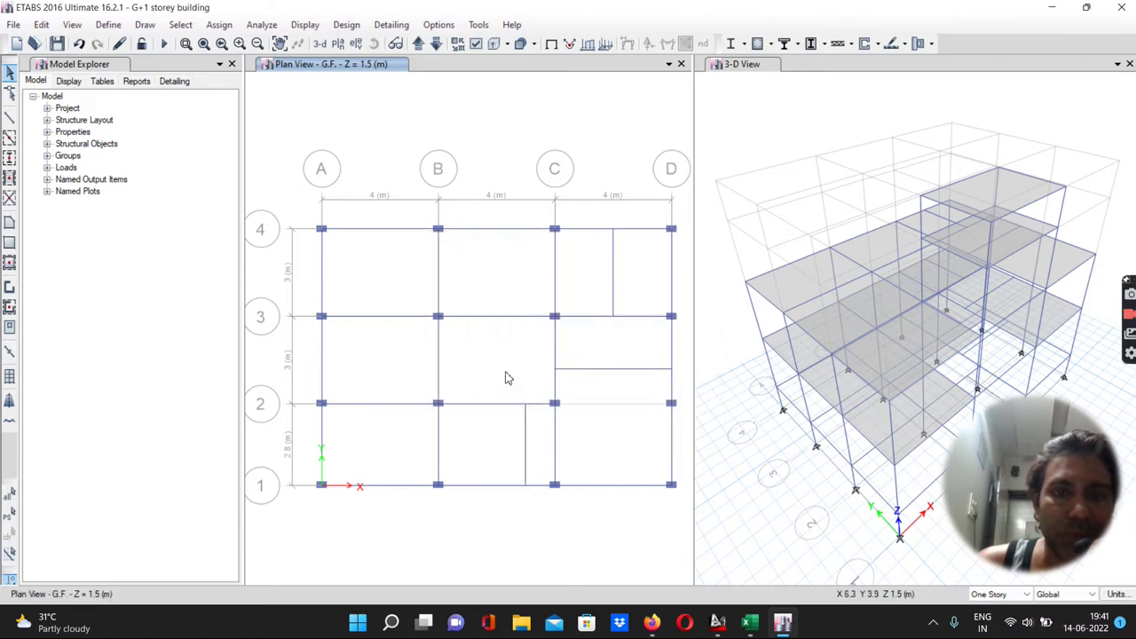
Step: Check the halves of the replicated G.F. beam by selecting them, clear the selection, and show the model in 3-D
click(525, 448)
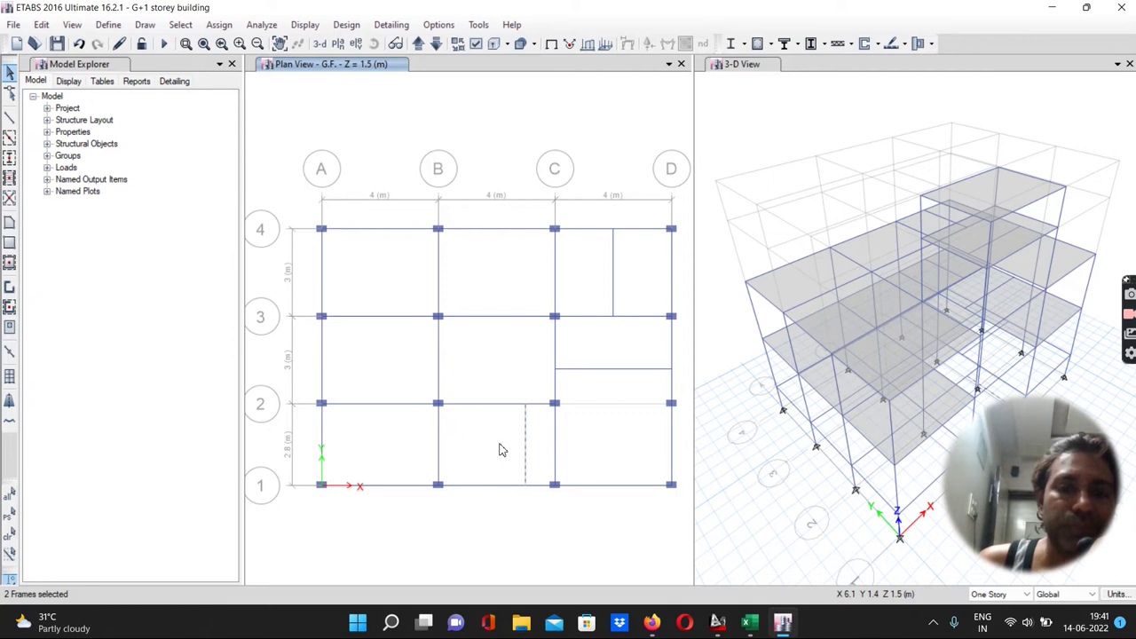
key(ctrl+q)
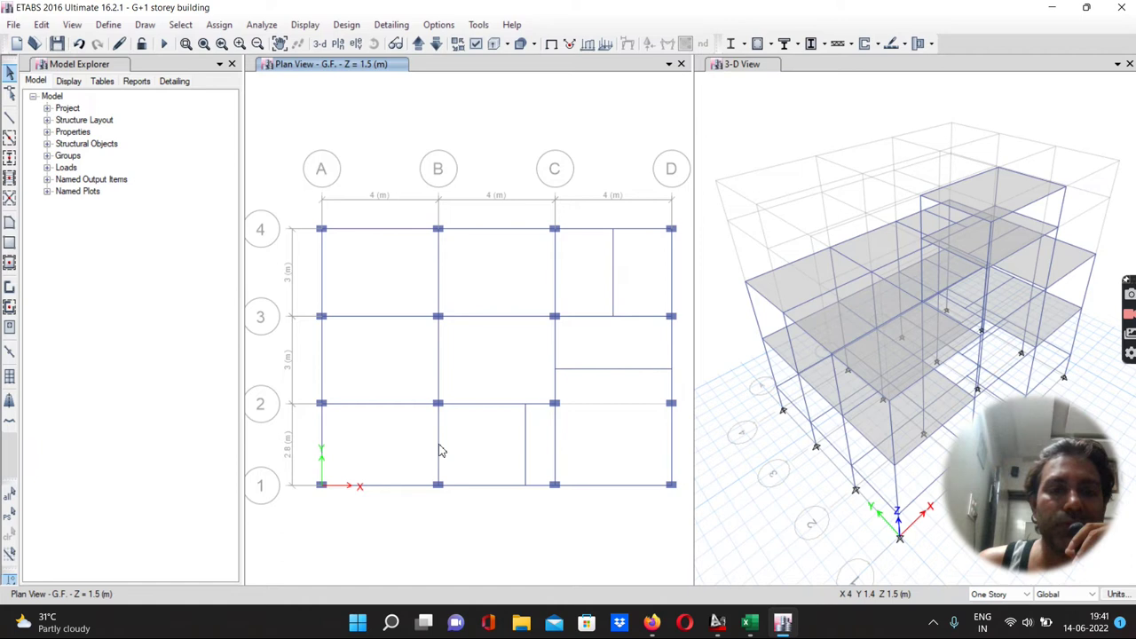
click(319, 44)
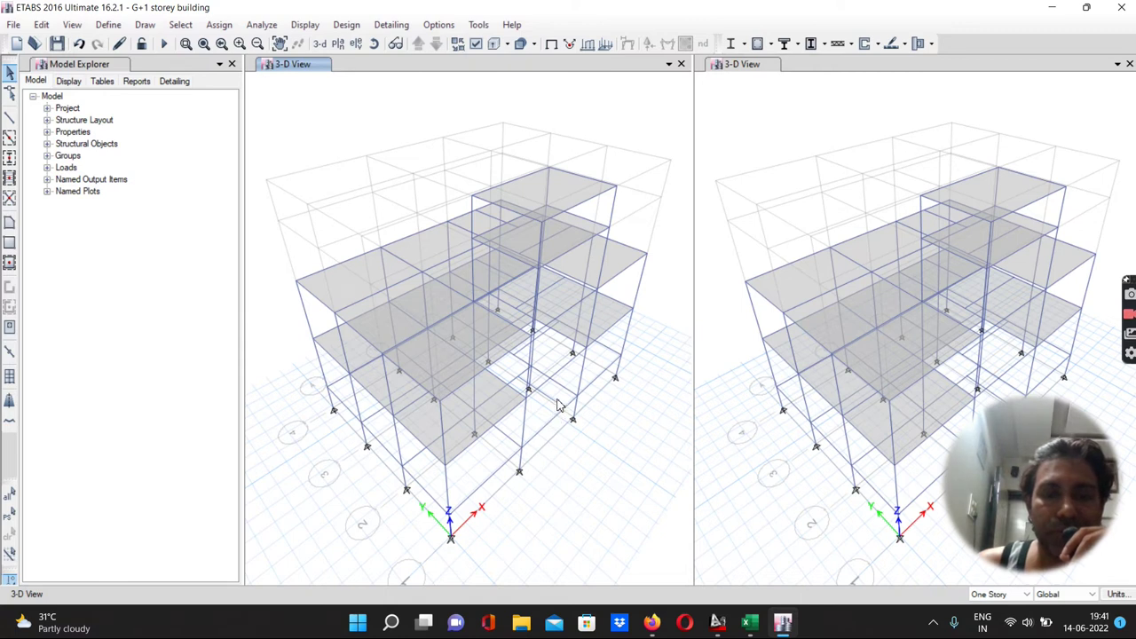
scroll(557, 409, up, 5)
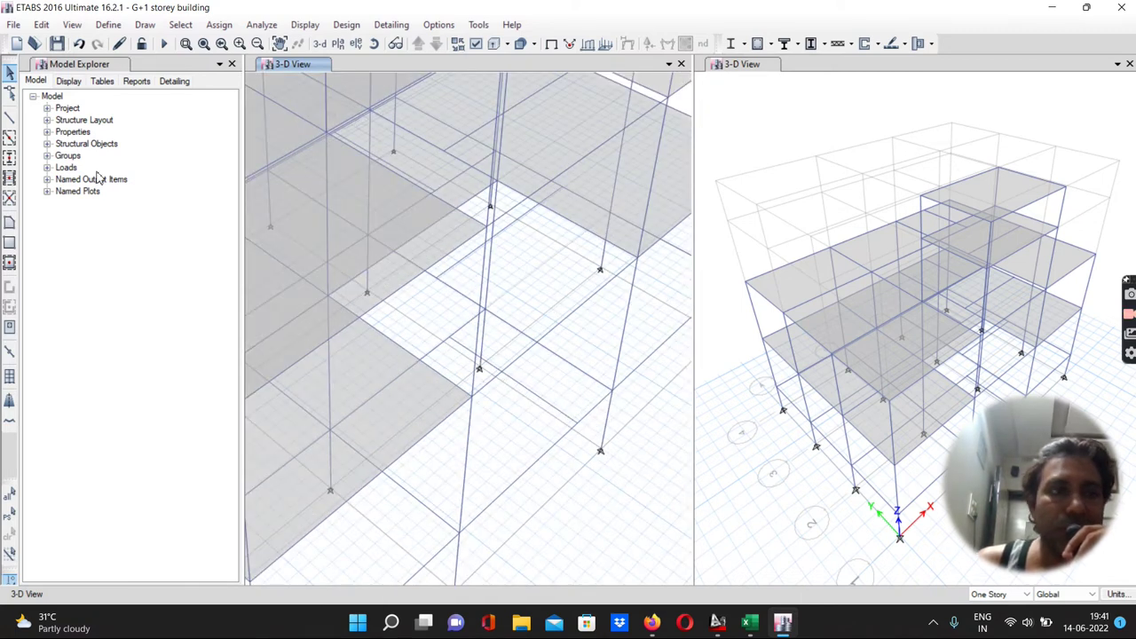
Step: Draw an ST-150 mm floor area at G.F. level between grids 1 and 2, from the intermediate beam to grid line C
click(11, 224)
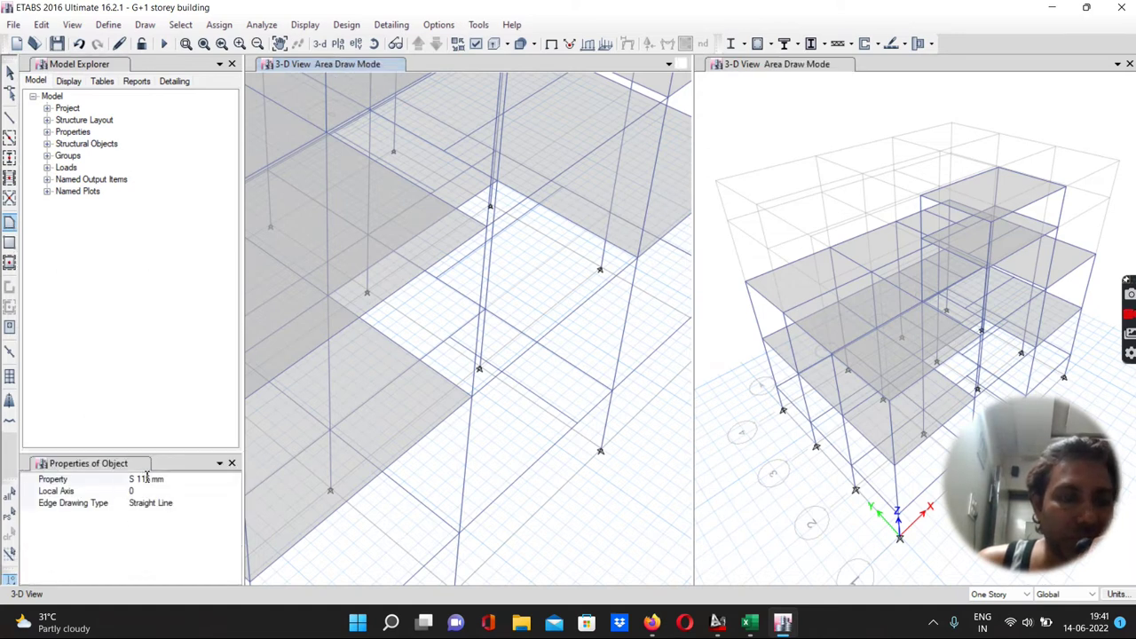
click(147, 477)
click(234, 479)
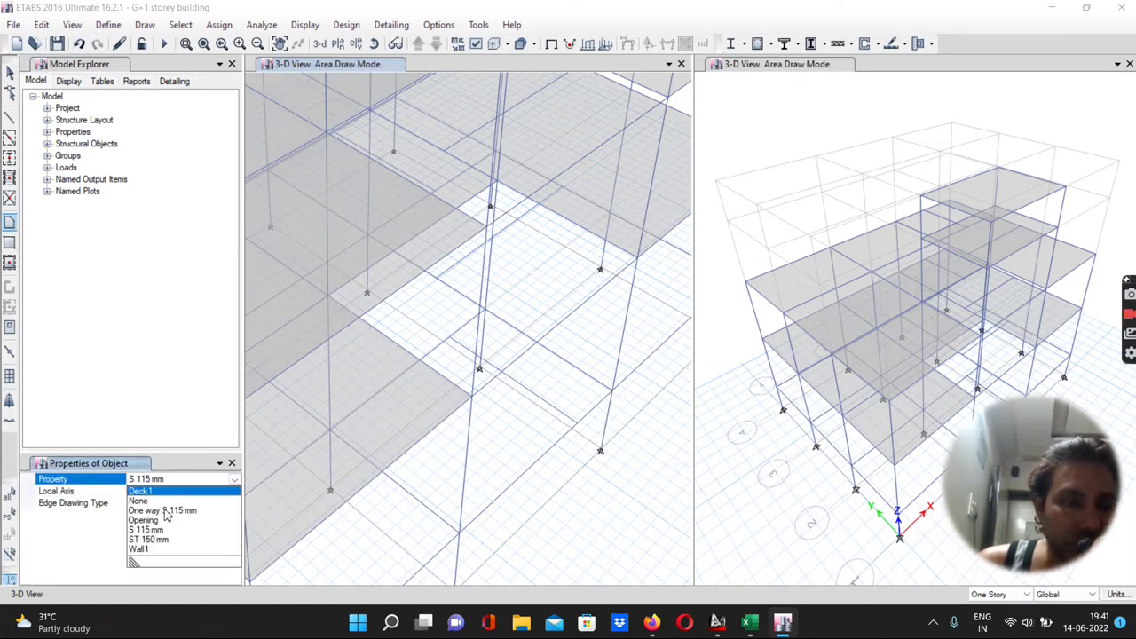
click(151, 539)
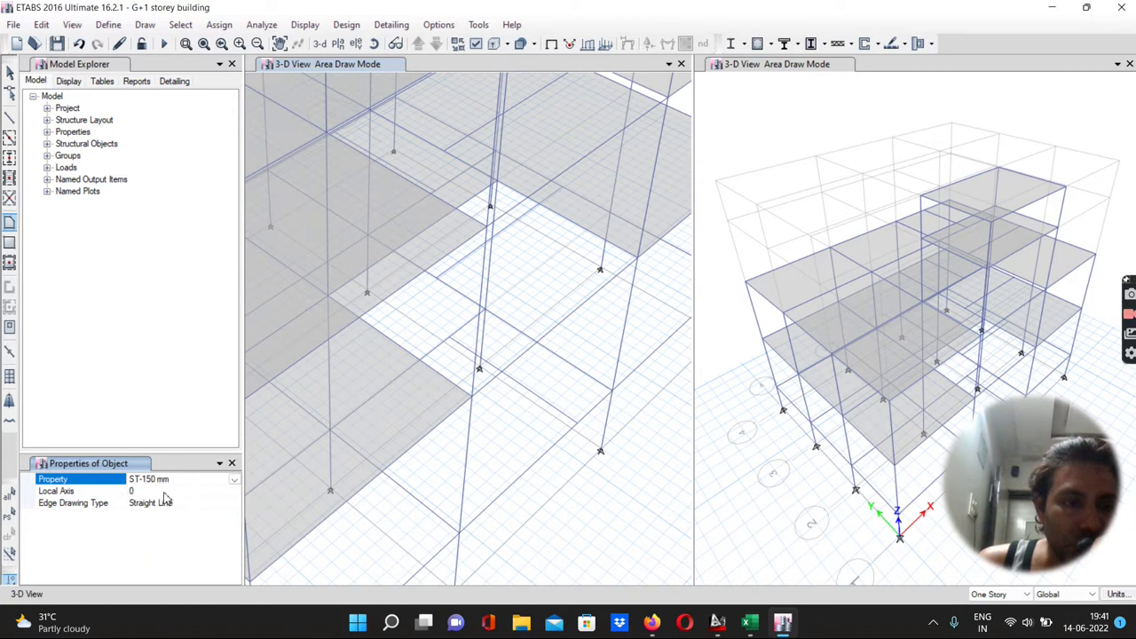
click(577, 424)
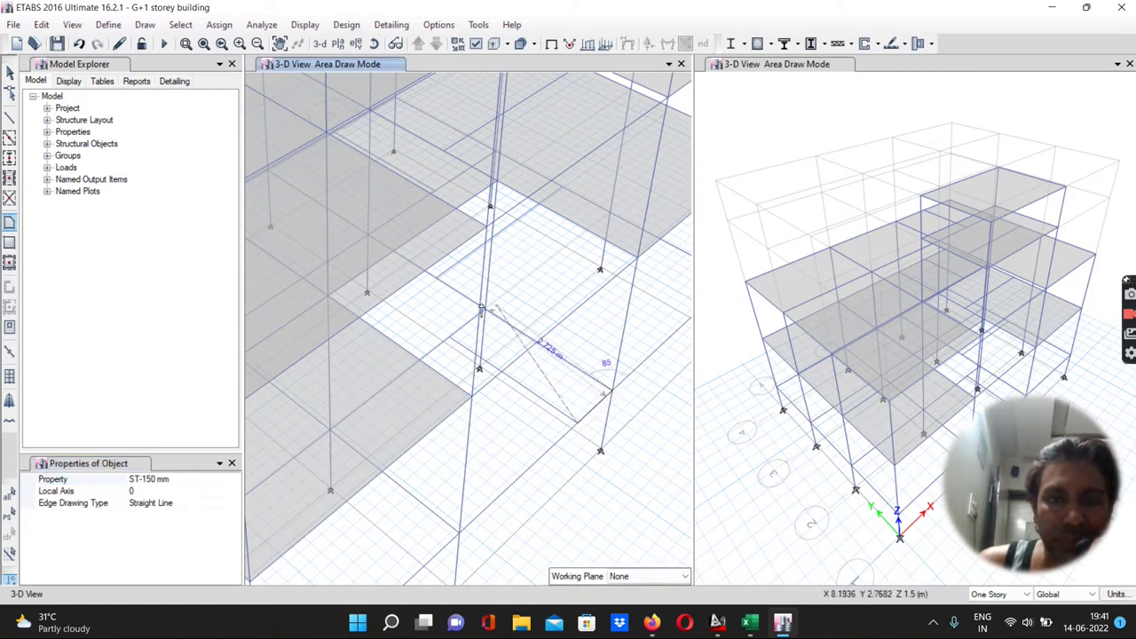
scroll(478, 312, up, 3)
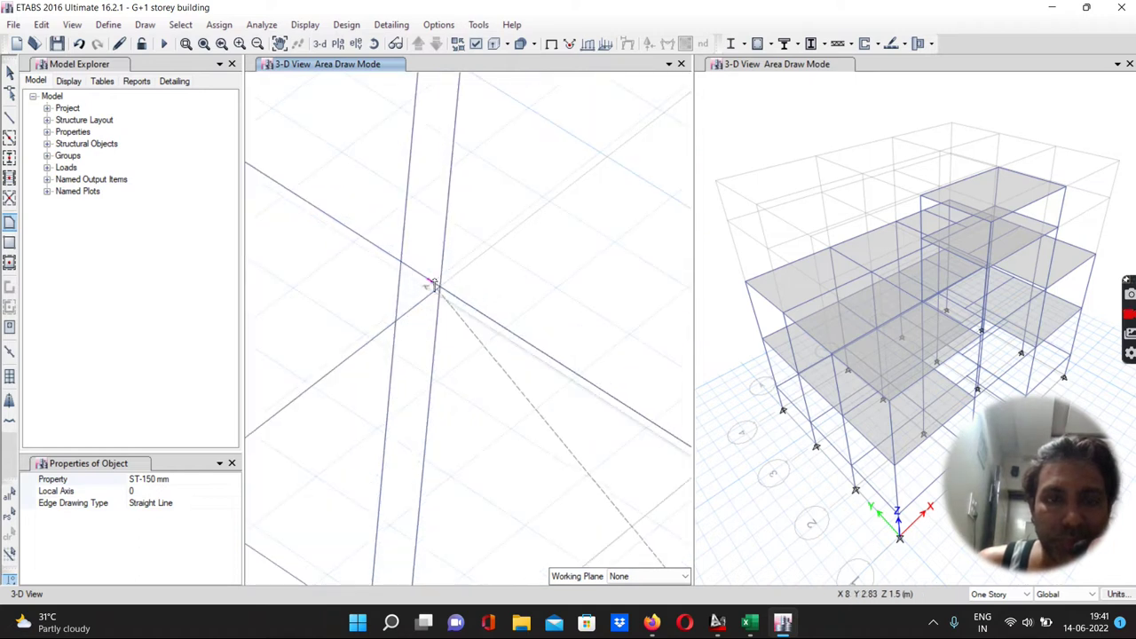
click(443, 297)
scroll(443, 297, up, 2)
click(344, 374)
scroll(343, 375, down, 2)
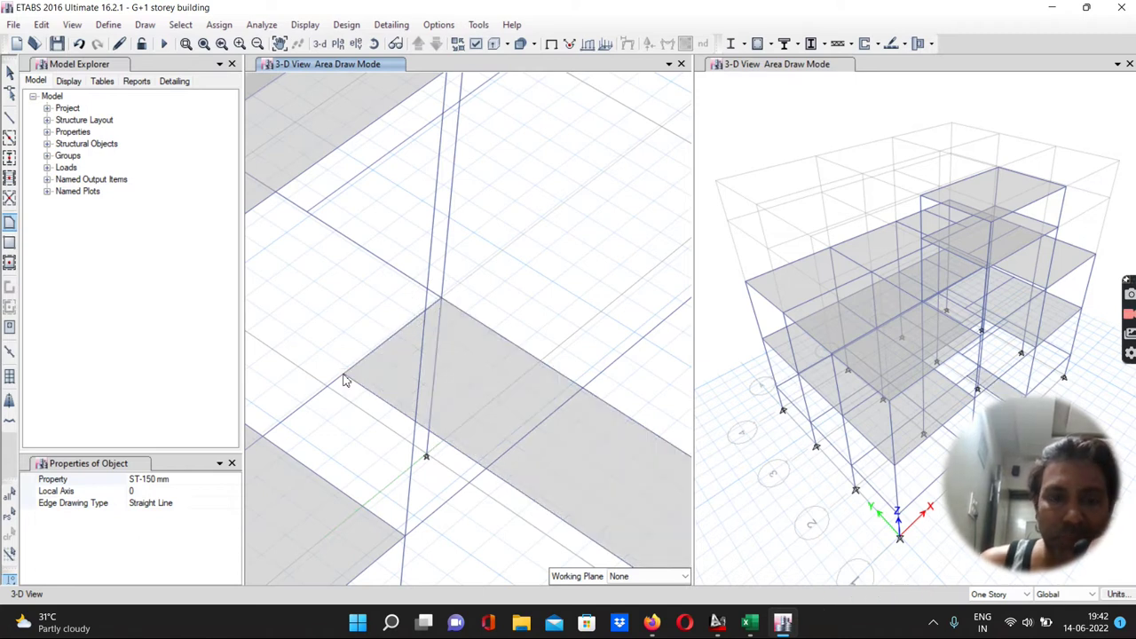
scroll(363, 339, down, 3)
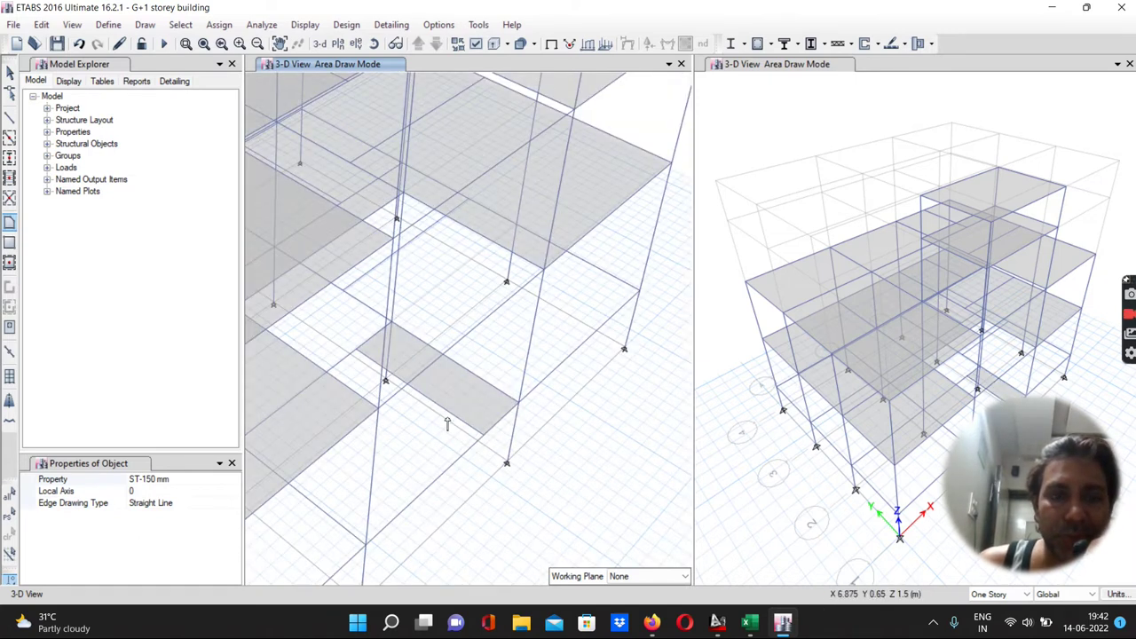
scroll(457, 417, down, 3)
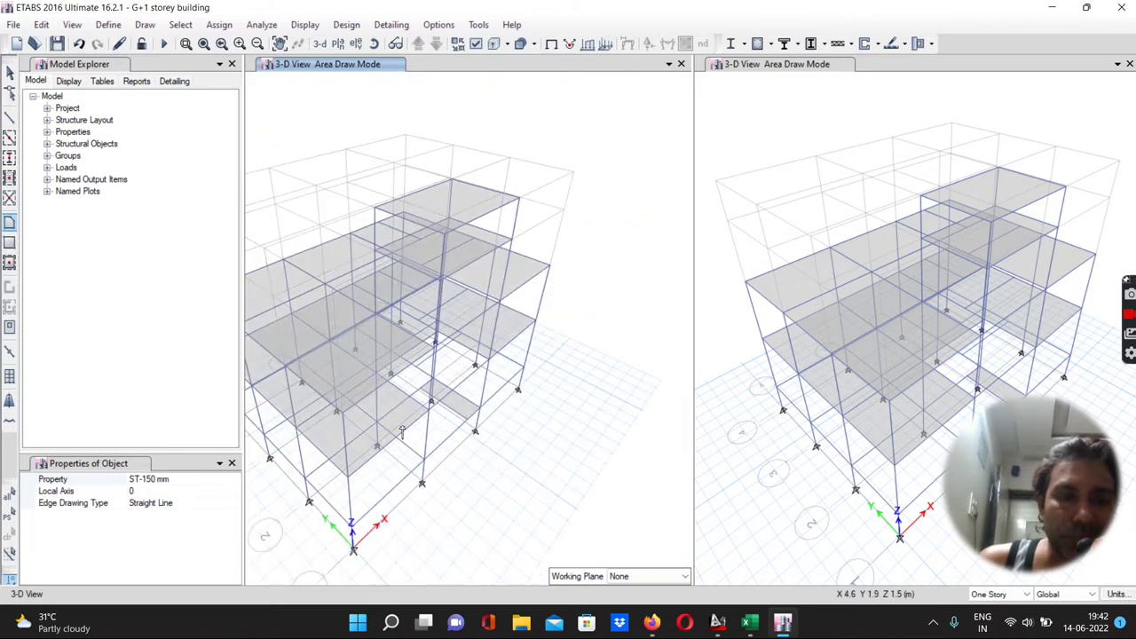
Step: Divide the columns directly above G.F. at grid intersections B1 and B2 into 2 frame objects each
scroll(409, 425, up, 5)
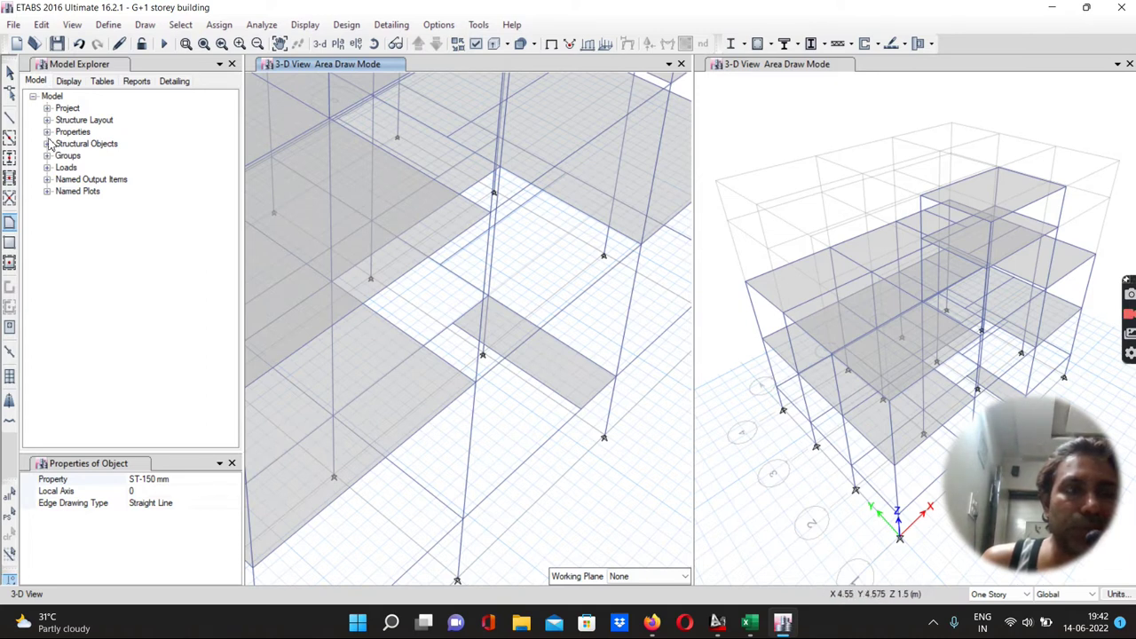
click(9, 71)
click(470, 454)
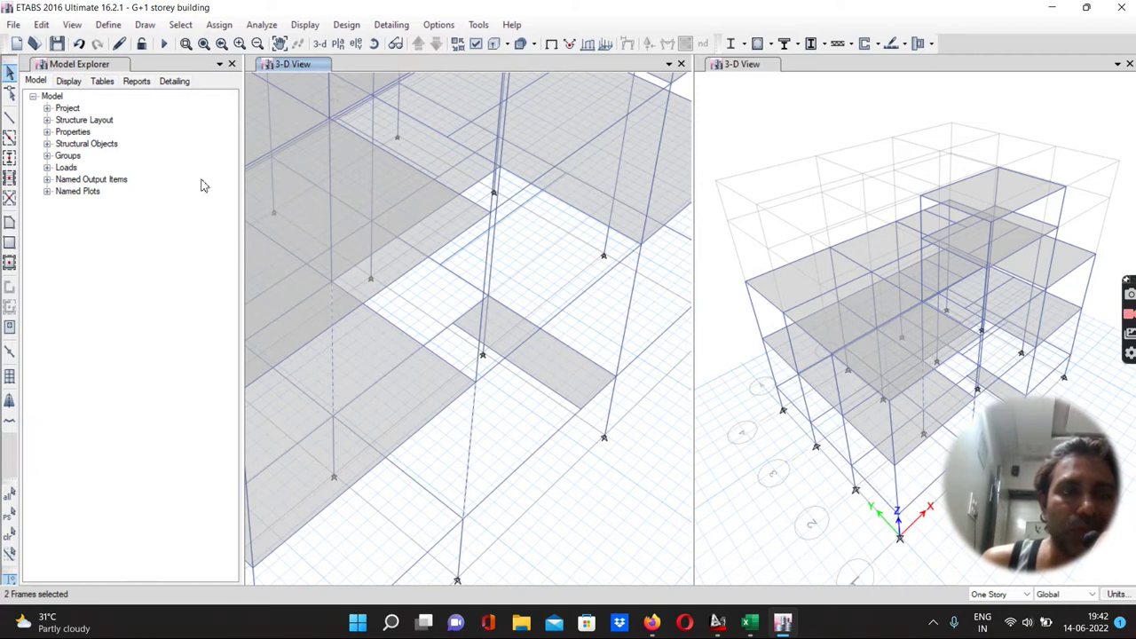
click(40, 25)
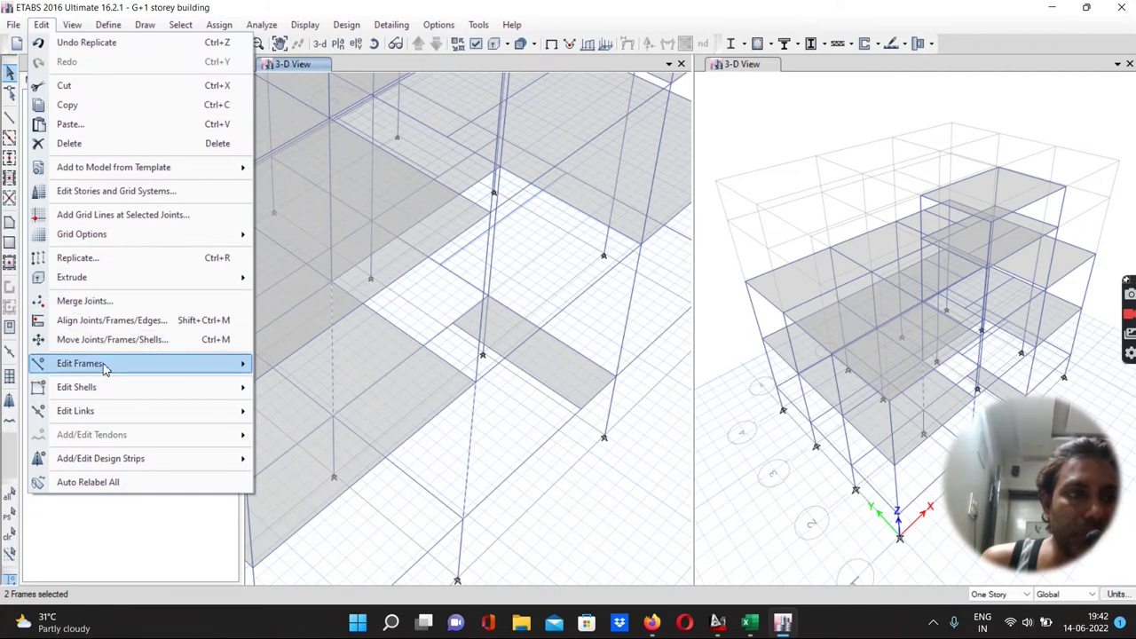
mouse_move(80, 363)
click(315, 380)
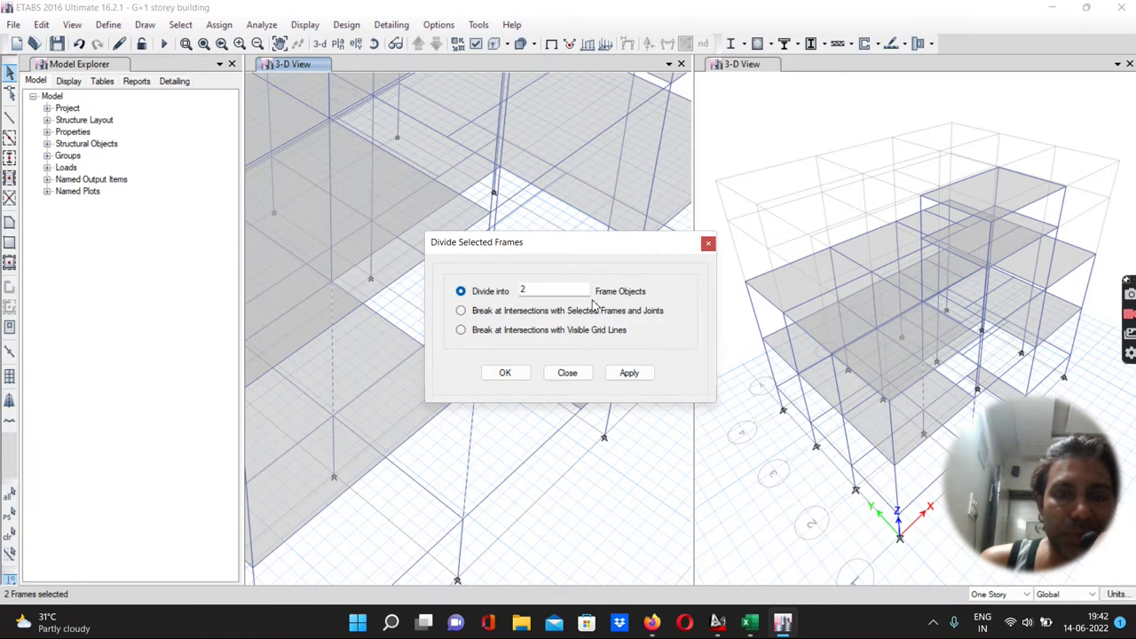
click(632, 373)
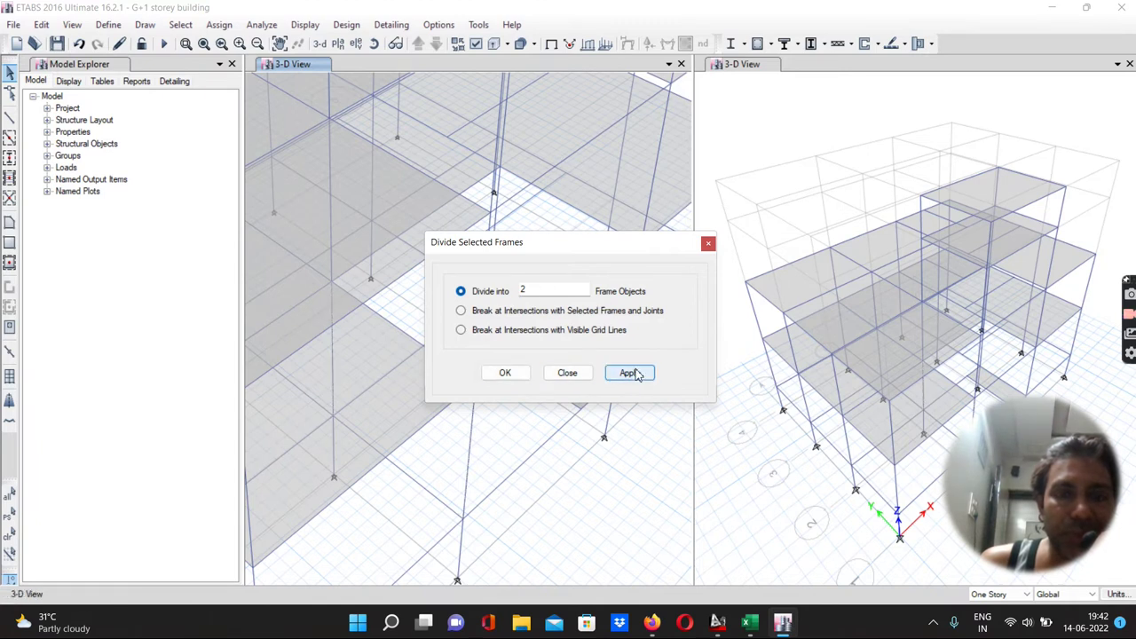
click(506, 374)
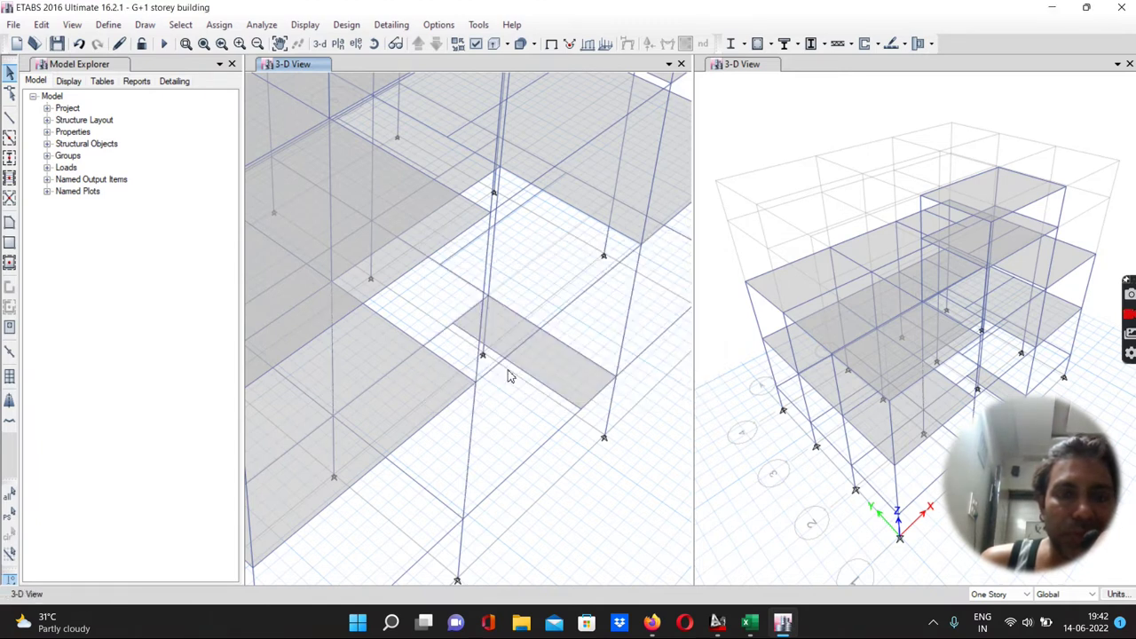
Step: Check the divided columns at B1 and B2 by selecting their parts, and clear the selection
click(471, 449)
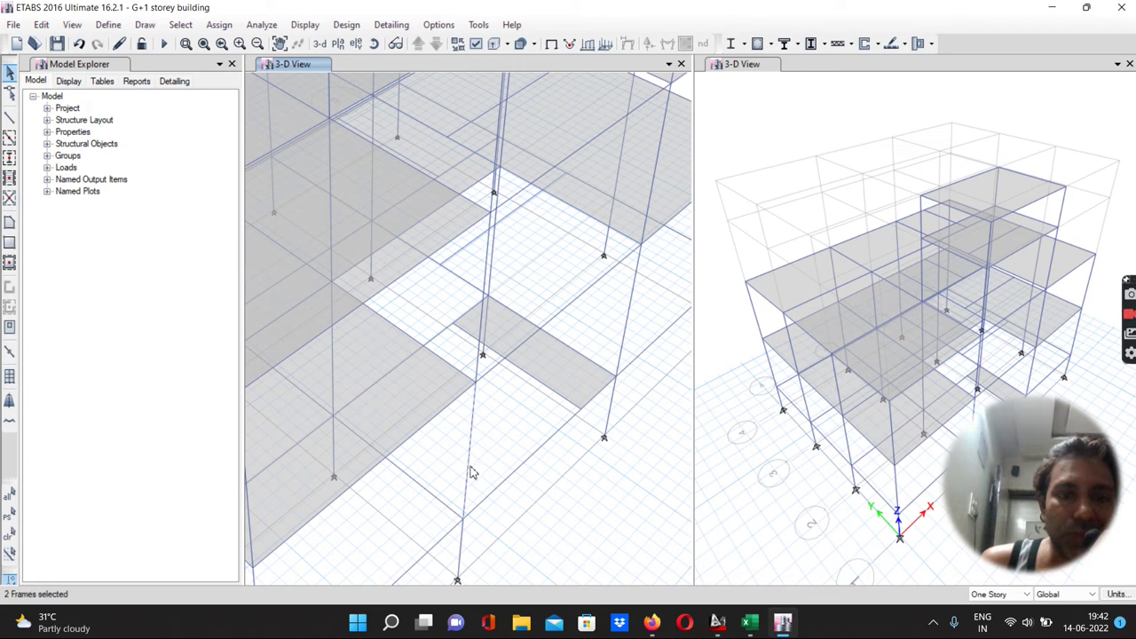
click(337, 383)
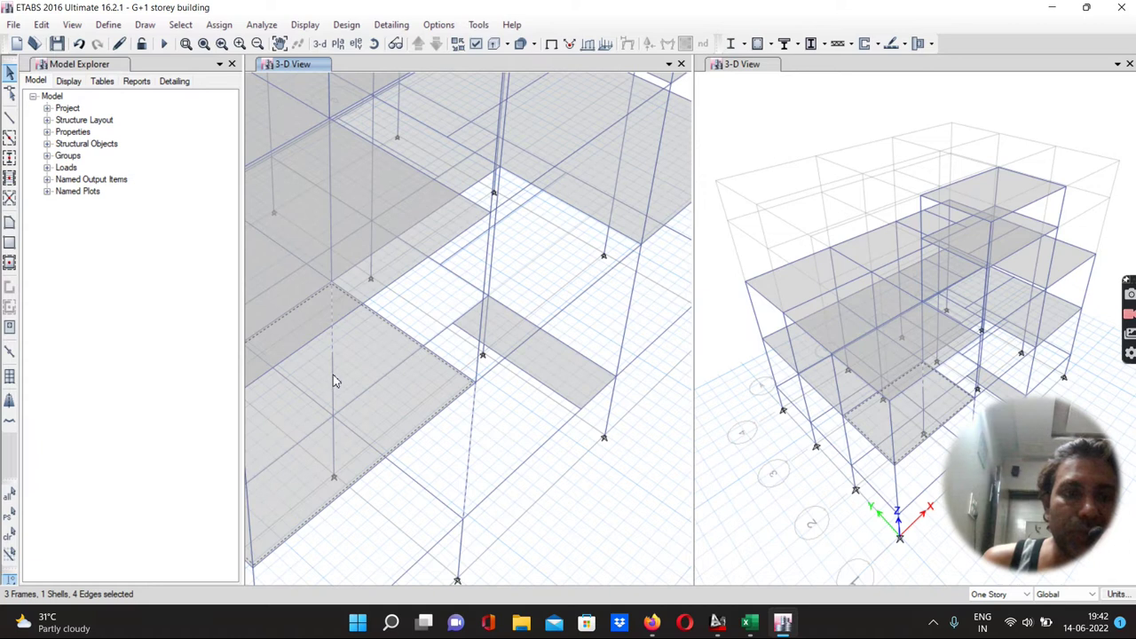
click(373, 361)
key(ctrl+q)
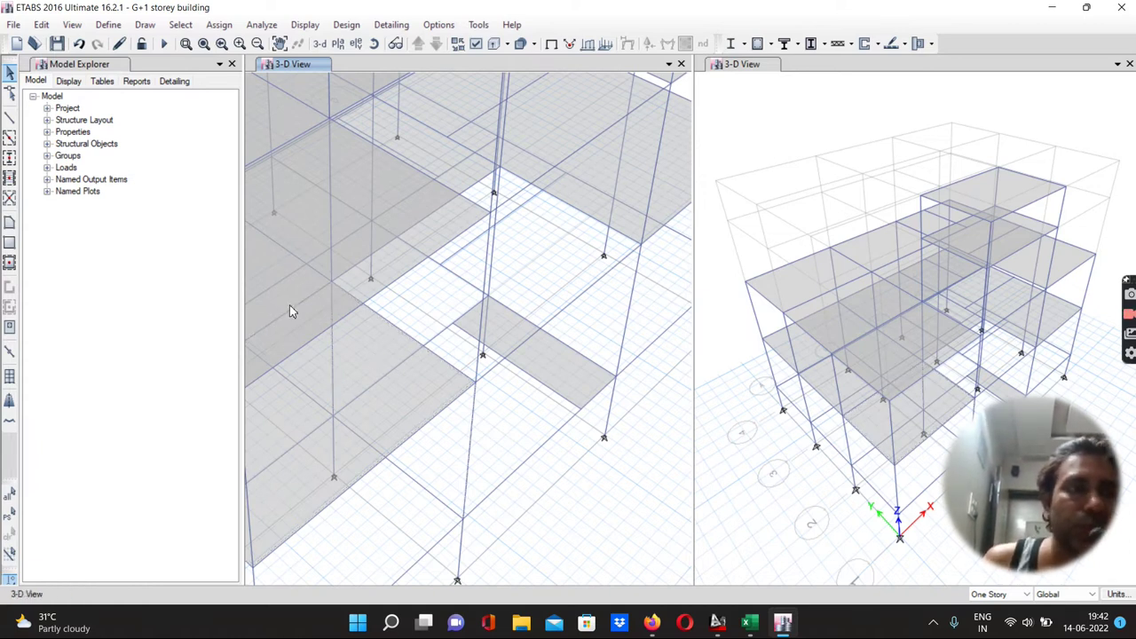
Step: Draw a B 230 x 350 mm beam between the midpoints of the divided columns at B1 and B2
click(10, 119)
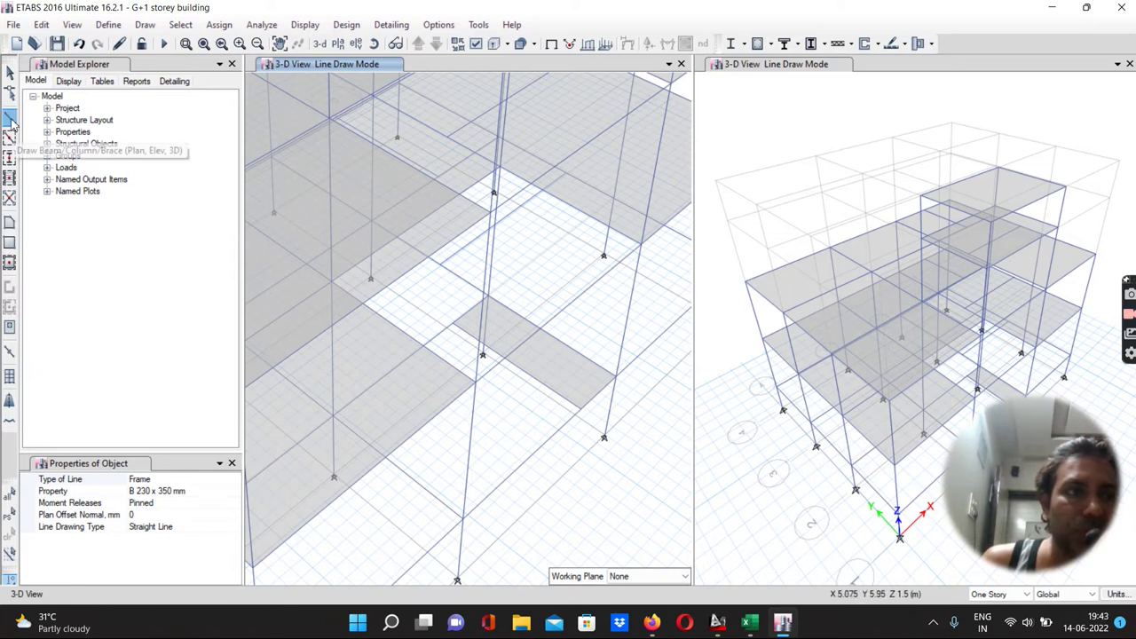
click(467, 457)
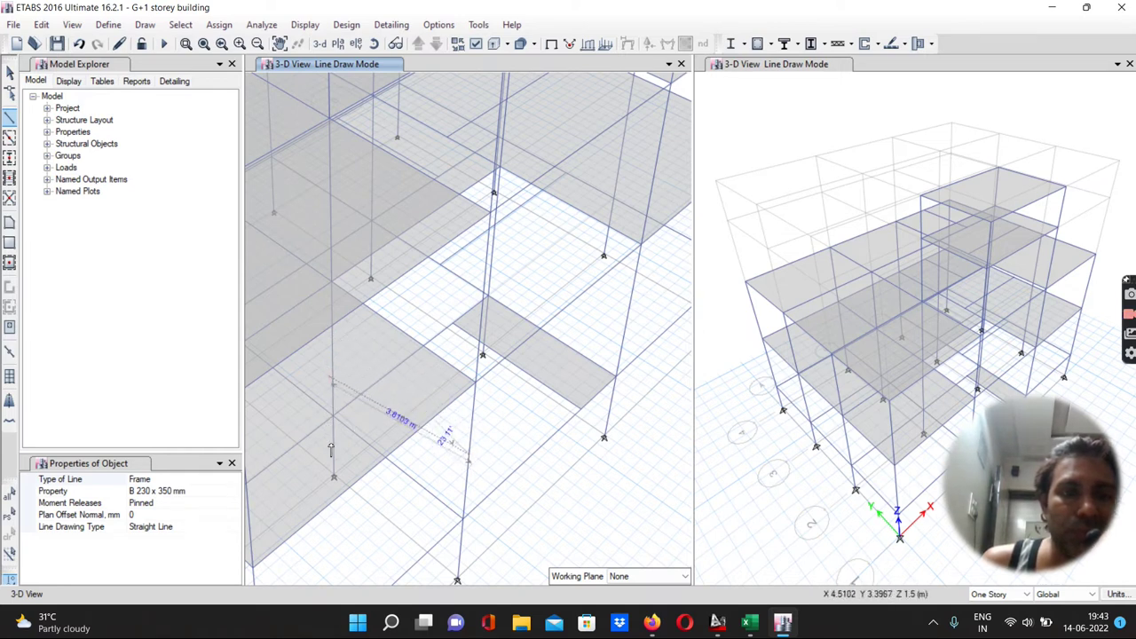
click(331, 353)
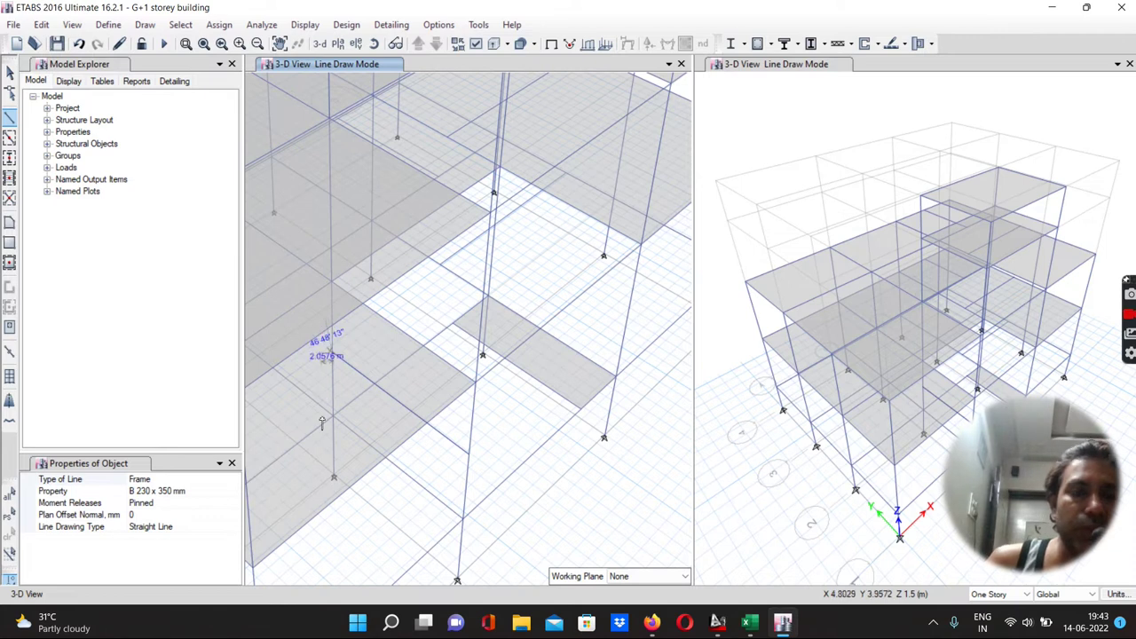
key(Escape)
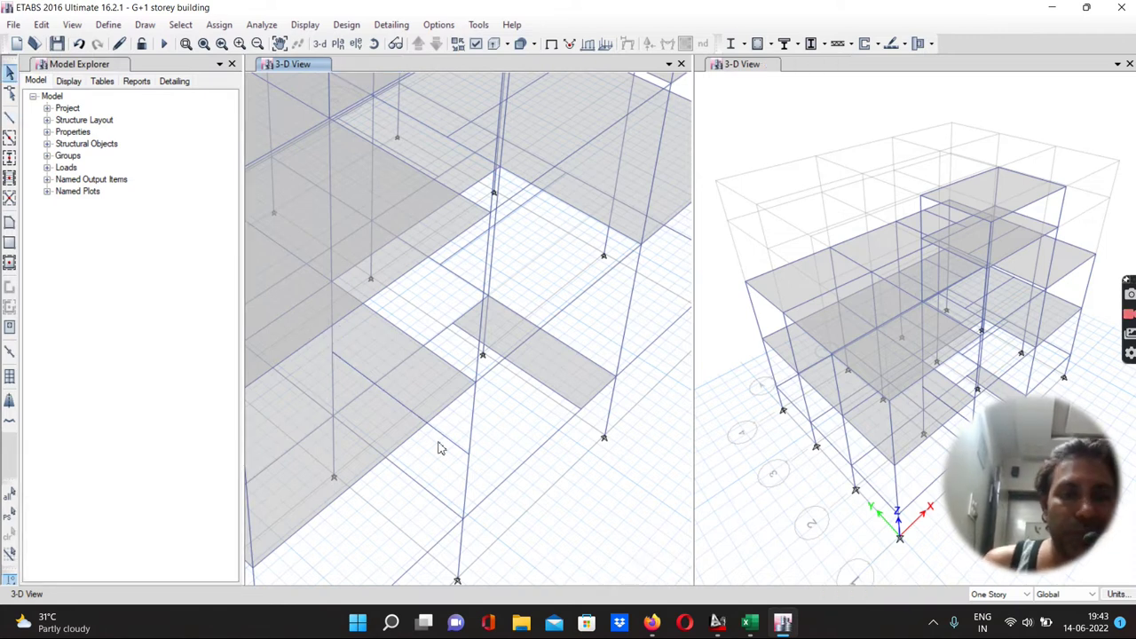
Step: Replicate the mid-height beam on grid line B once, with a dx of 1 m
click(456, 447)
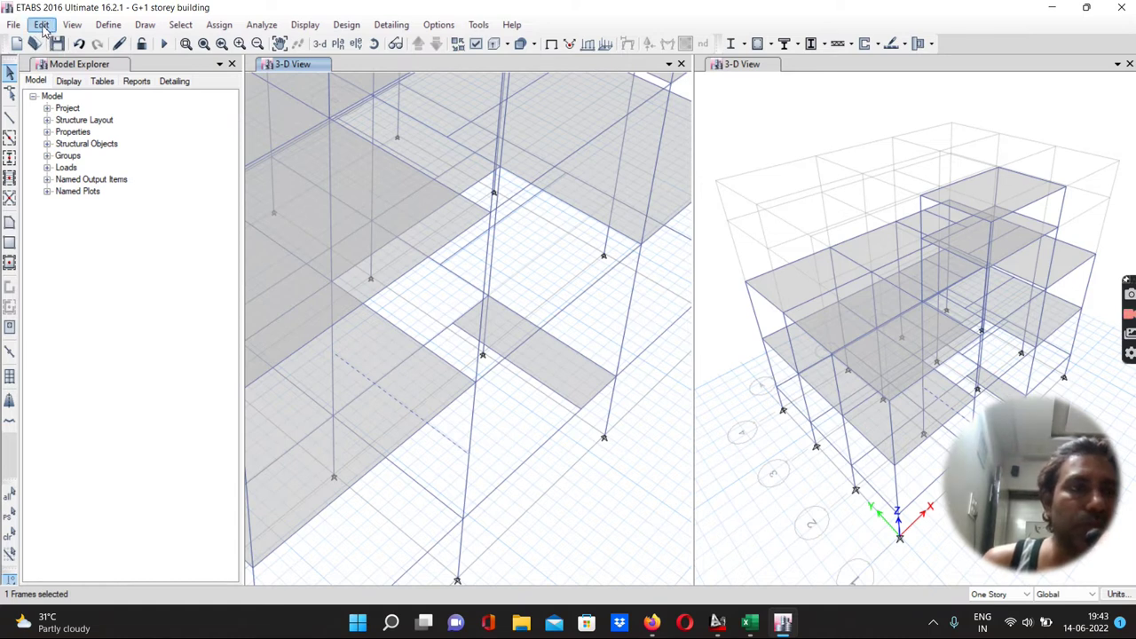
click(42, 25)
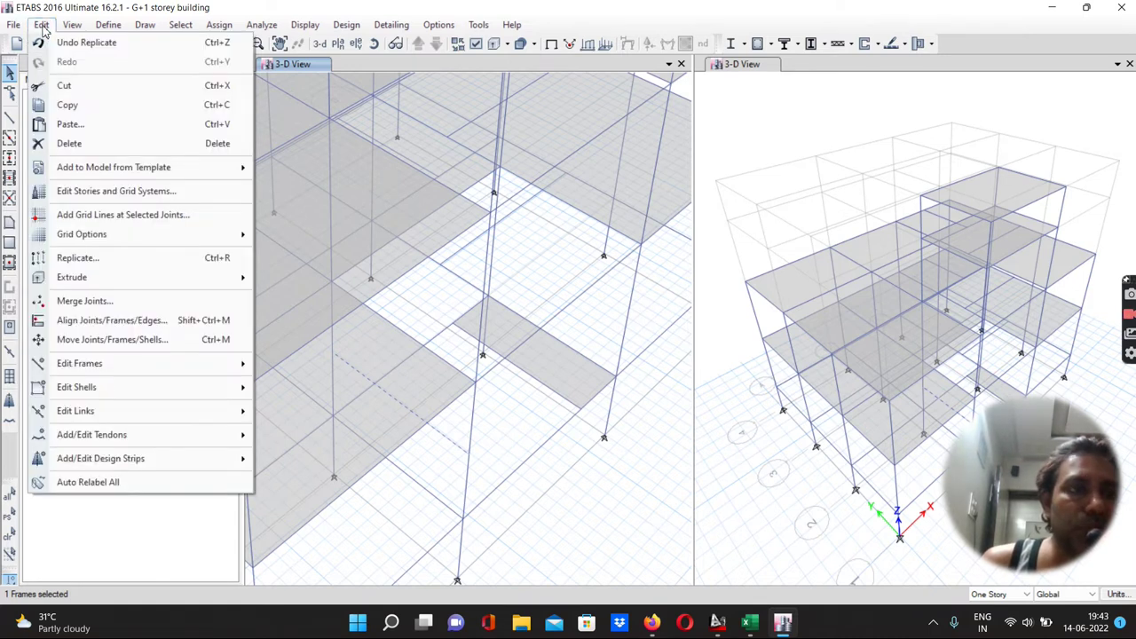
click(80, 257)
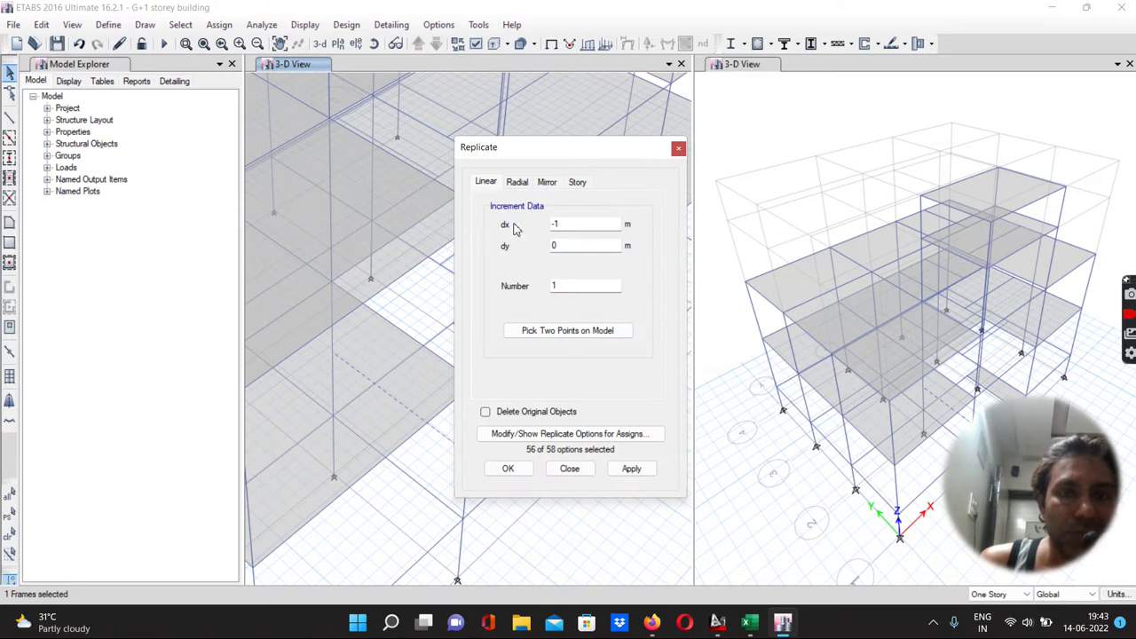
drag(583, 223, 550, 224)
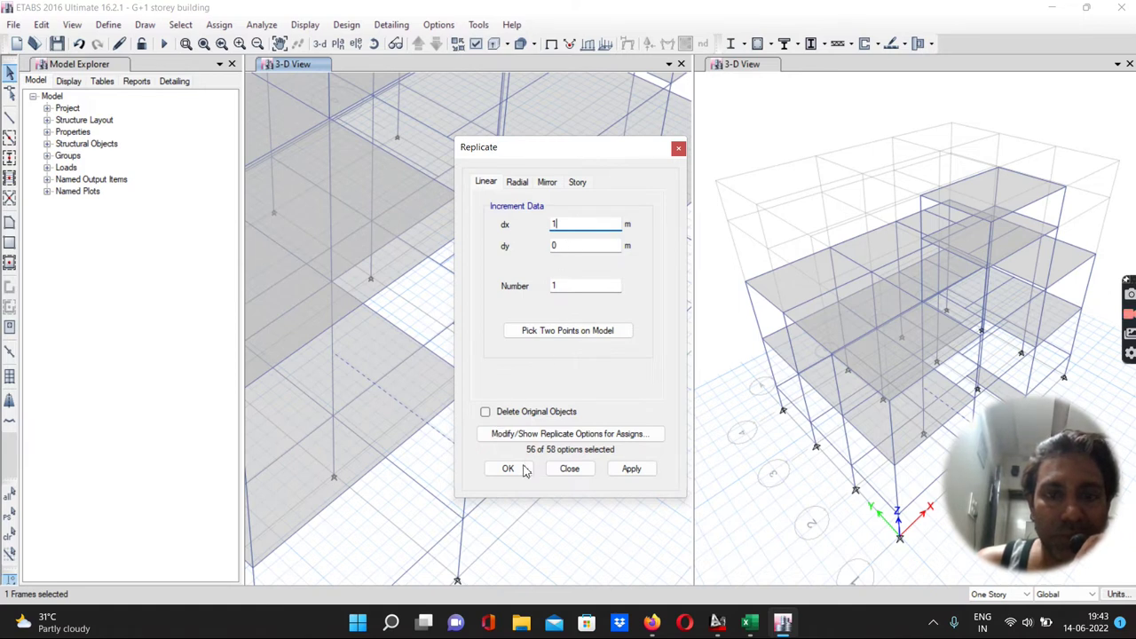
click(627, 468)
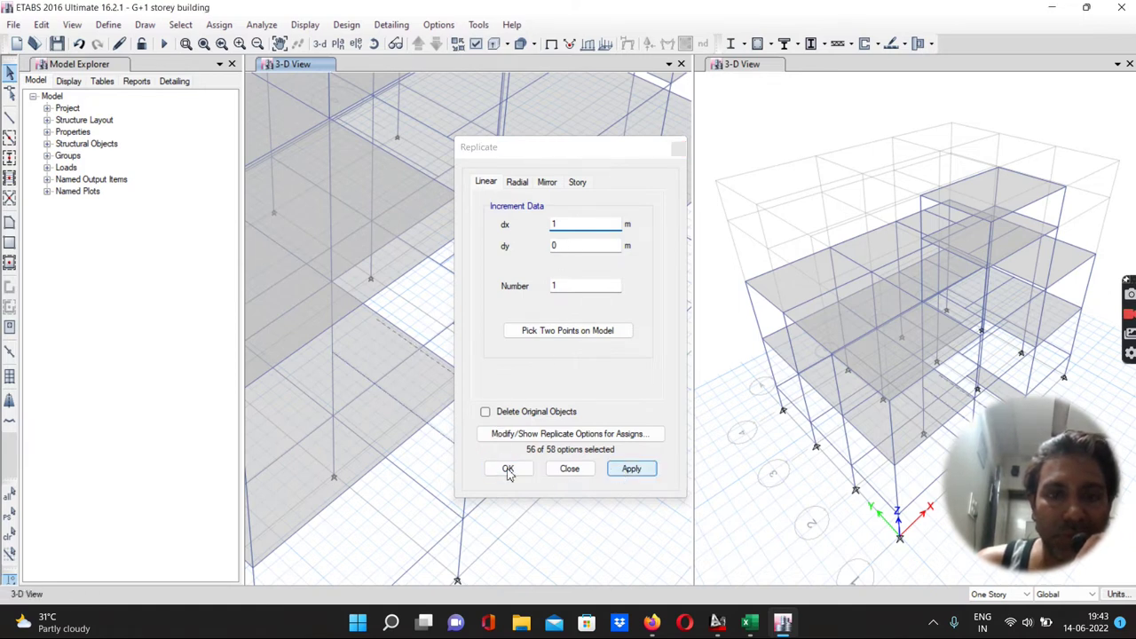
click(508, 470)
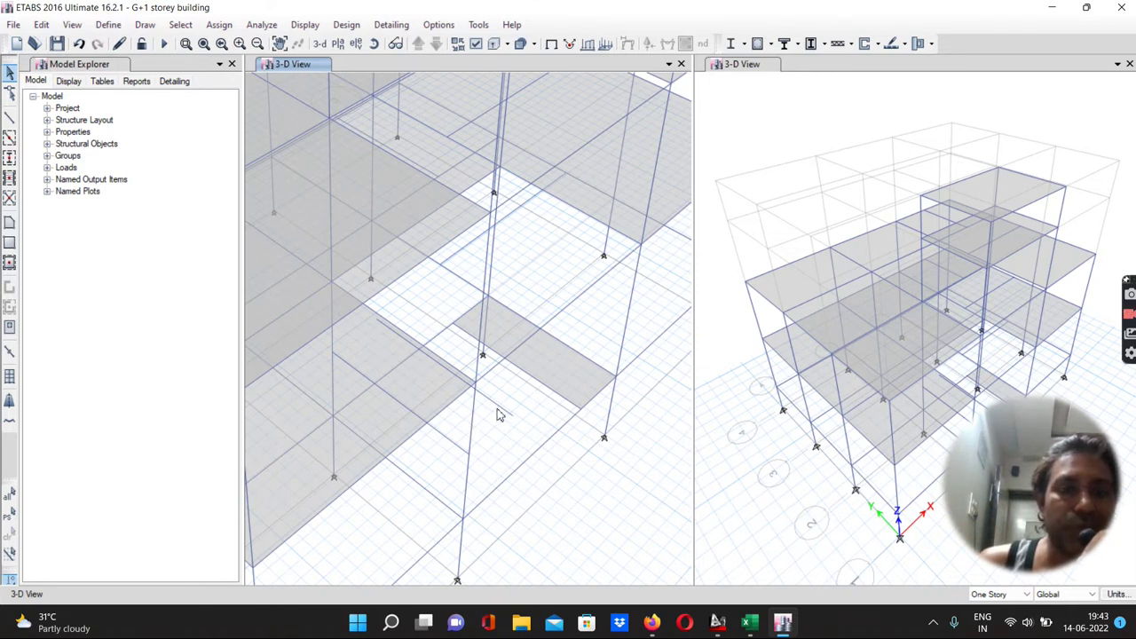
Step: Divide the replicated mid-height beam into 2 frame objects and select its parts to check the division
click(498, 413)
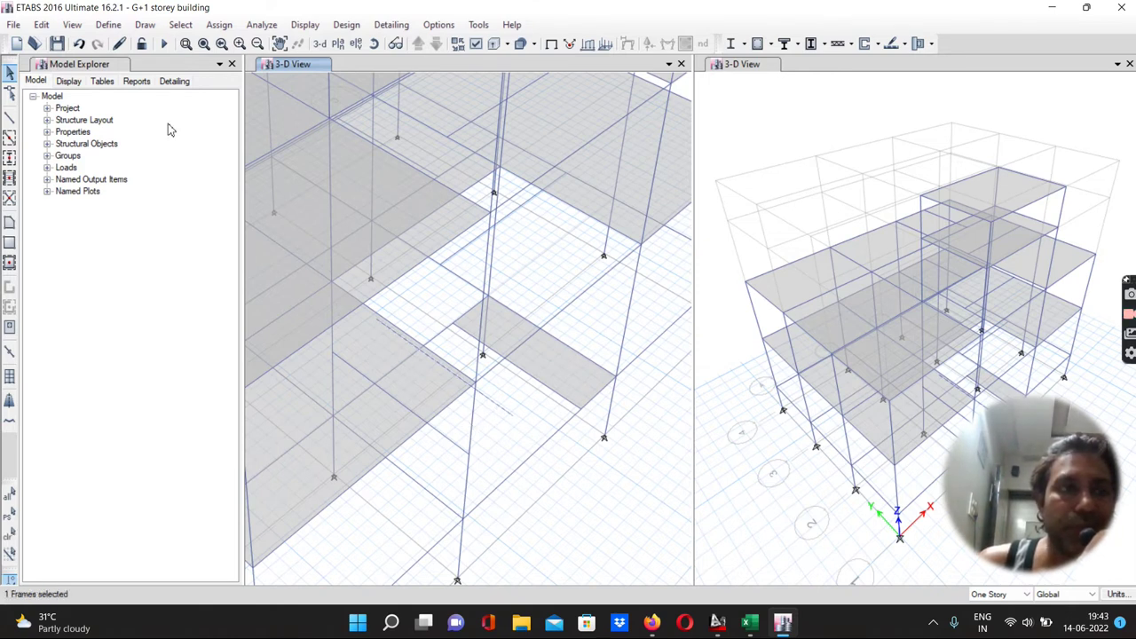
click(42, 25)
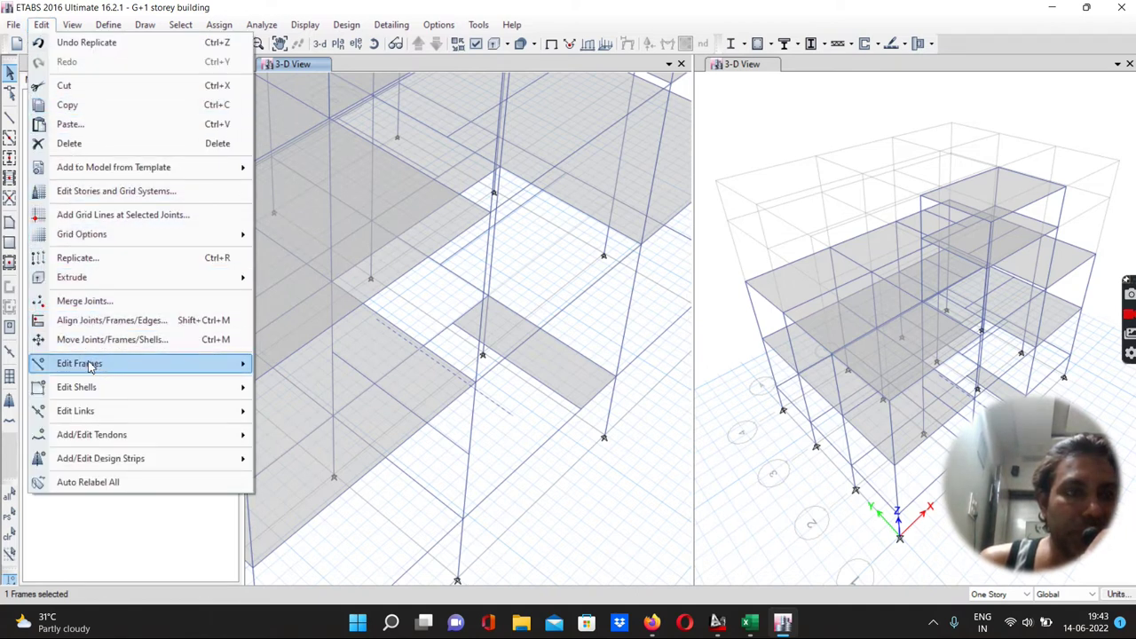
mouse_move(88, 366)
click(289, 365)
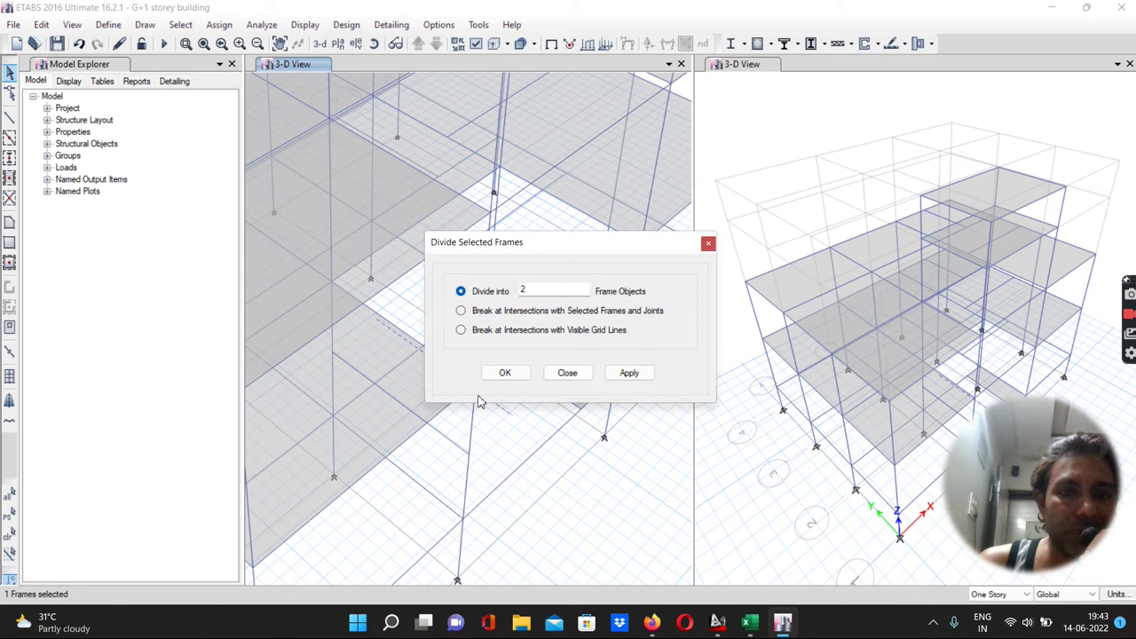
click(626, 373)
click(505, 373)
click(496, 409)
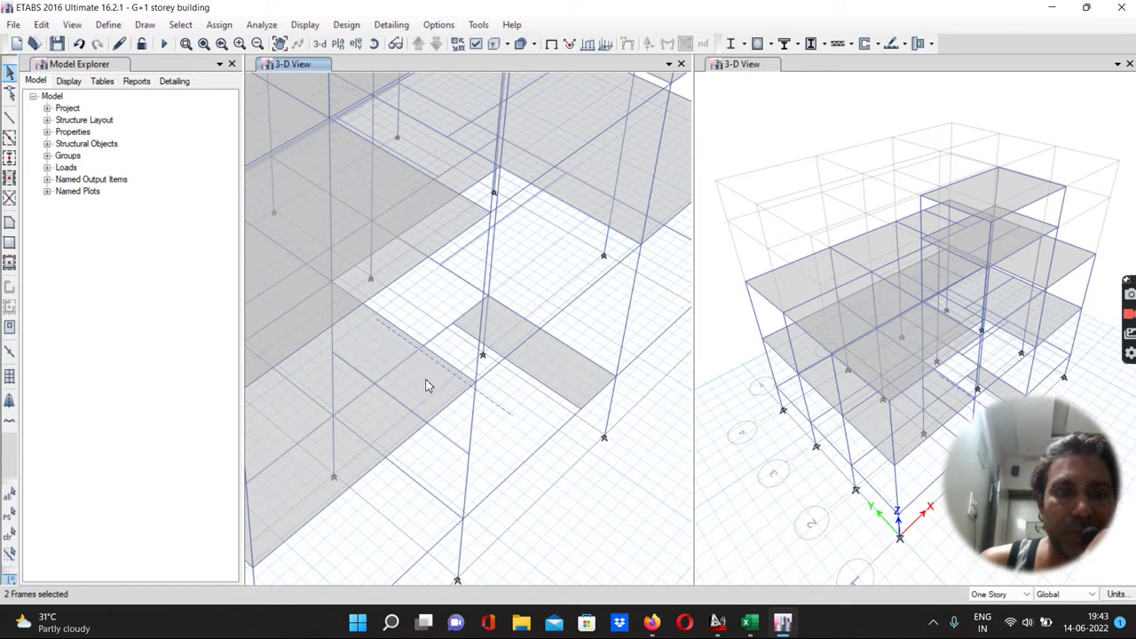
Step: Clear the selection and draw an ST-150 mm inclined slab for the lower flight, from the lower landing's inner edge to one half of the mid-height beam
key(ctrl+q)
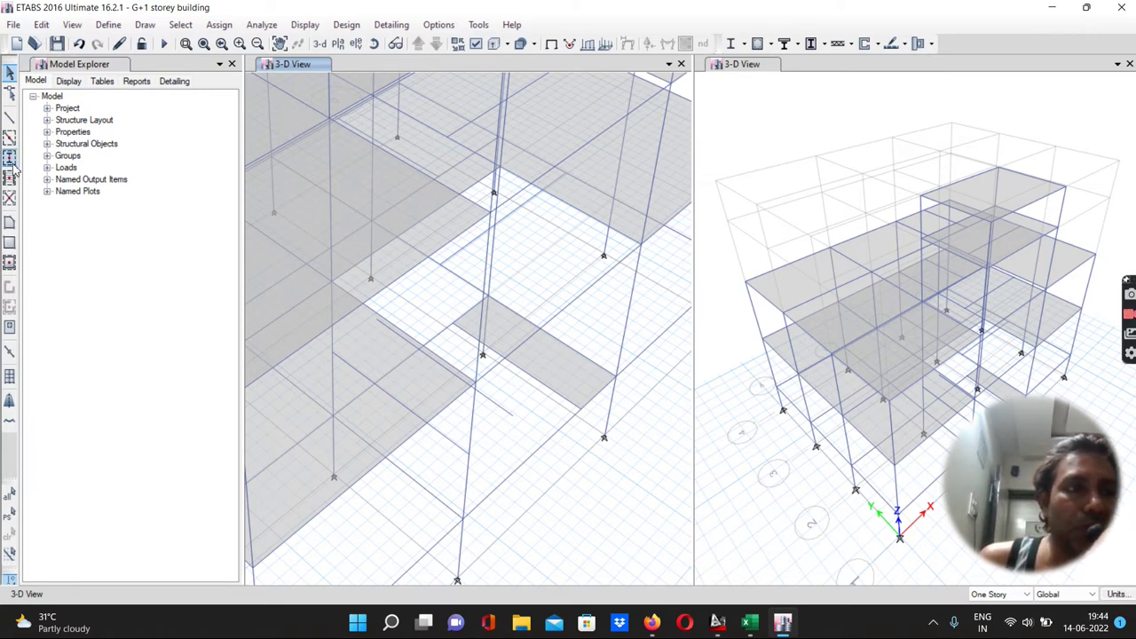
click(10, 223)
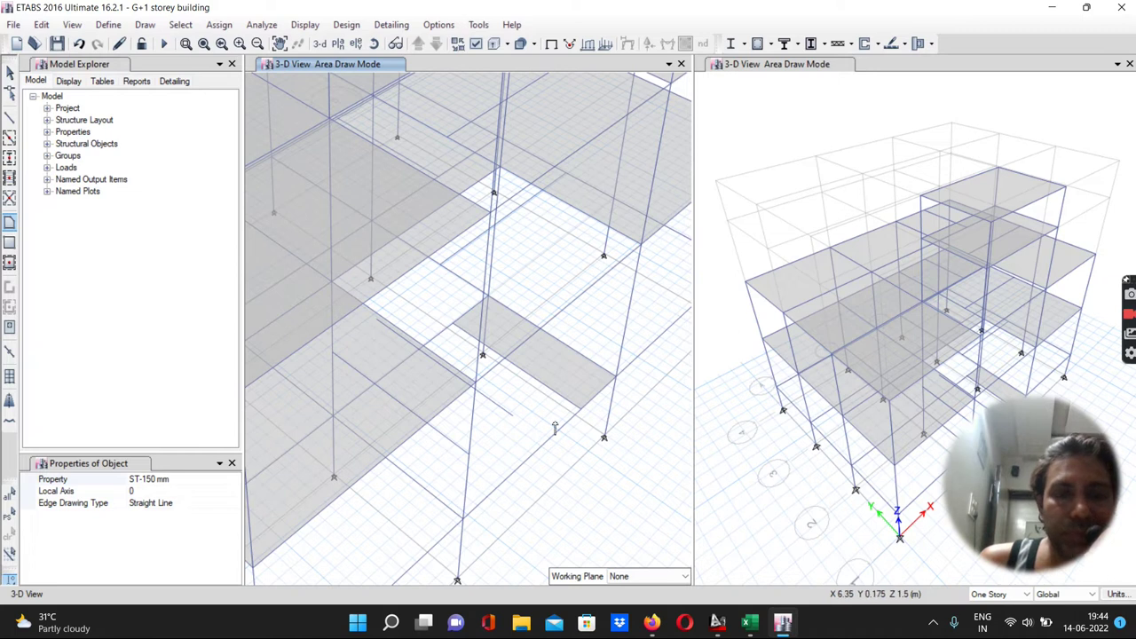
click(579, 410)
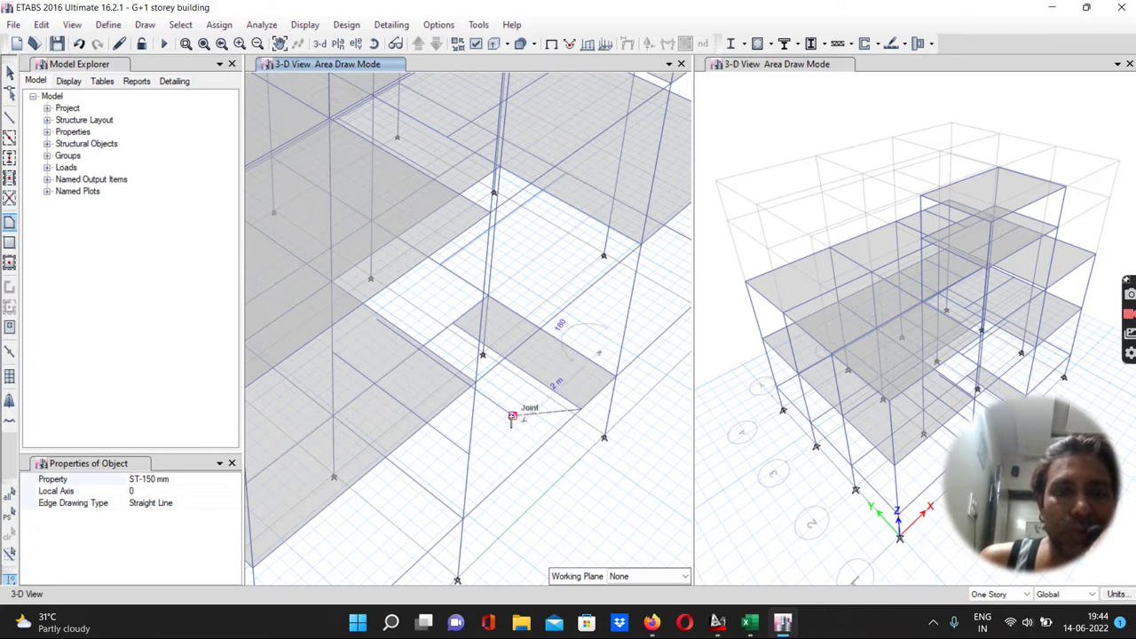
click(512, 416)
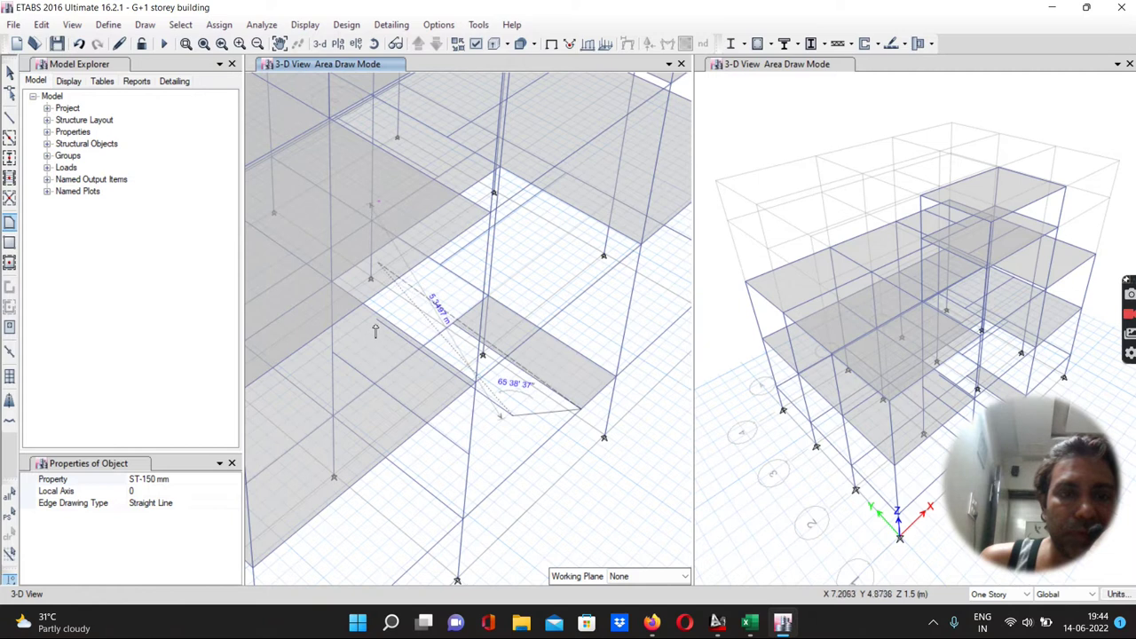
click(441, 366)
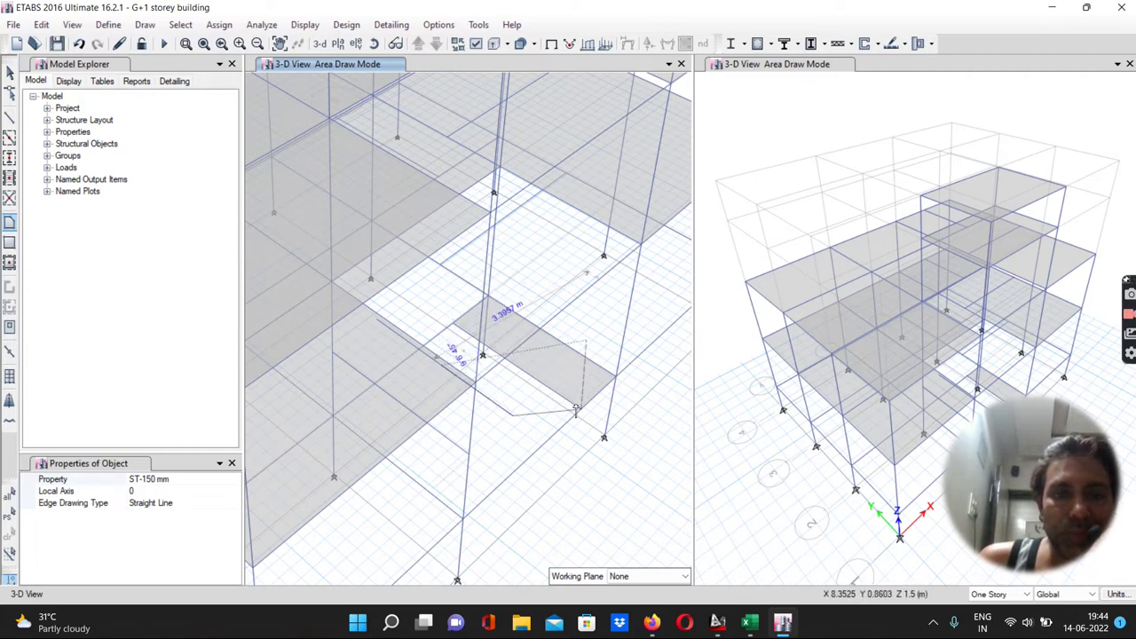
double_click(513, 363)
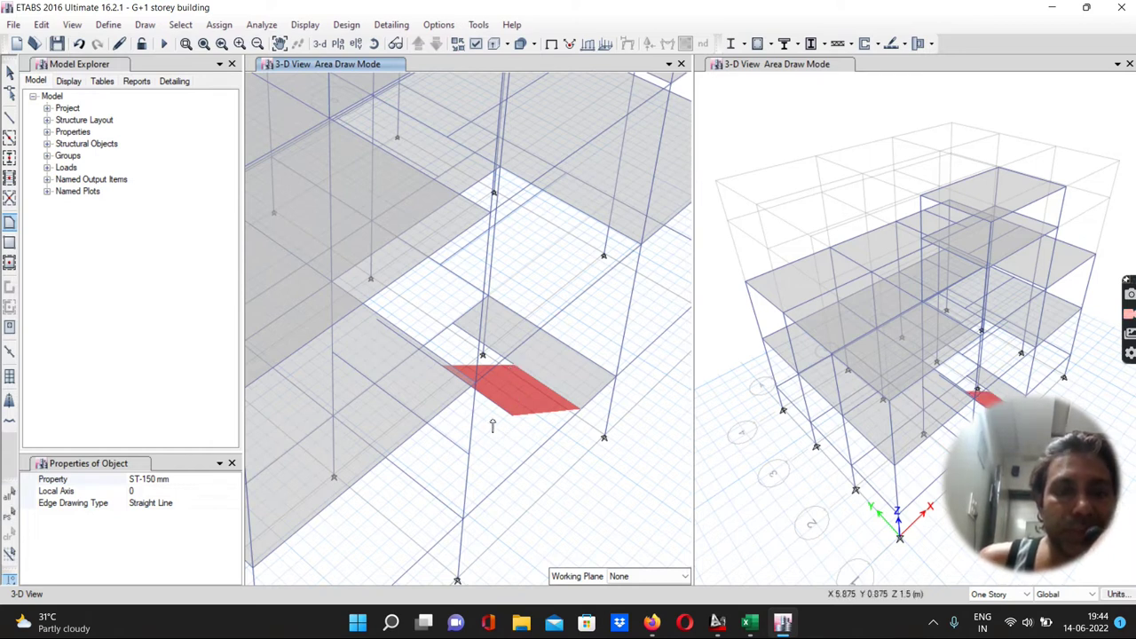
Step: Draw an ST-150 mm mid-height landing slab between the beam on grid line B and its divided copy
click(7, 226)
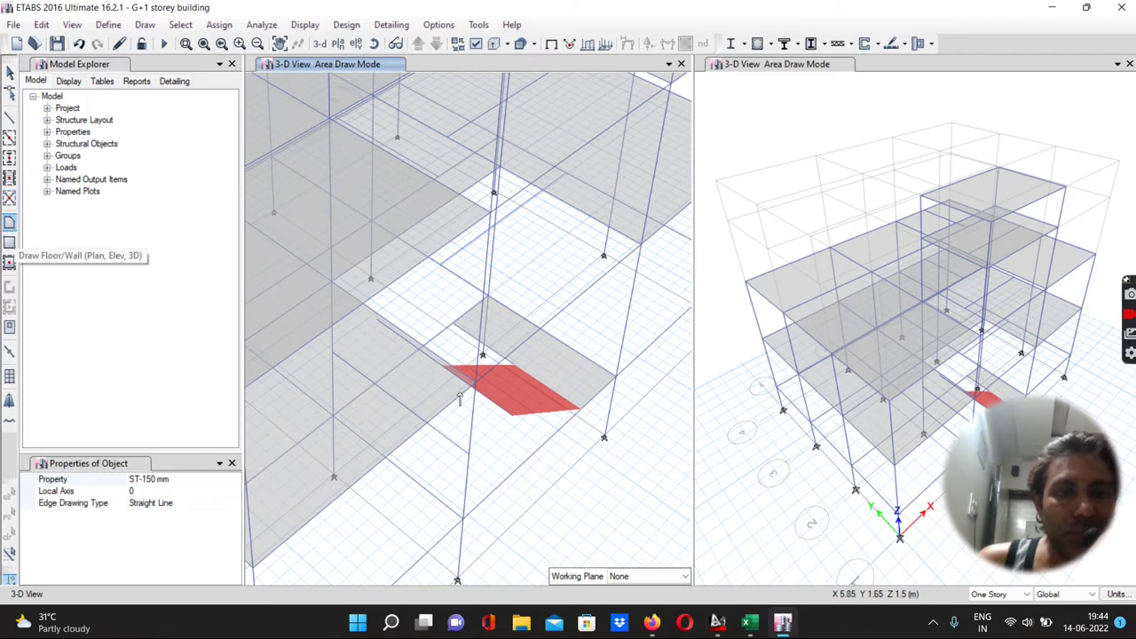
click(469, 454)
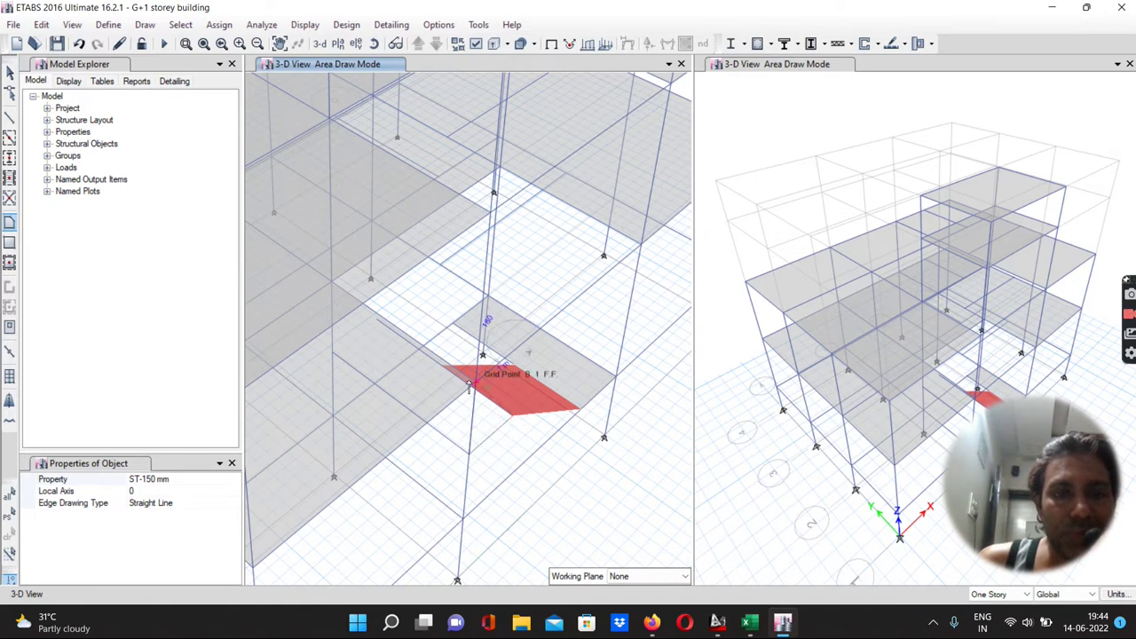
click(376, 321)
click(332, 353)
key(Return)
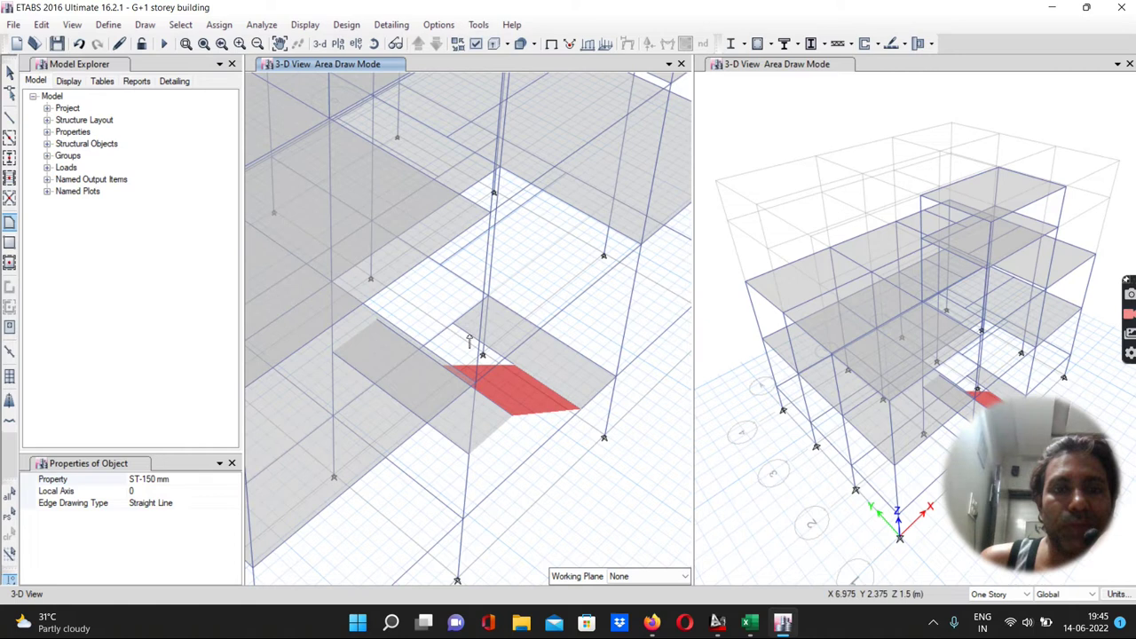
Step: Replicate the short beam at the inner edge of the lower landing slab on the F.F. story
click(10, 71)
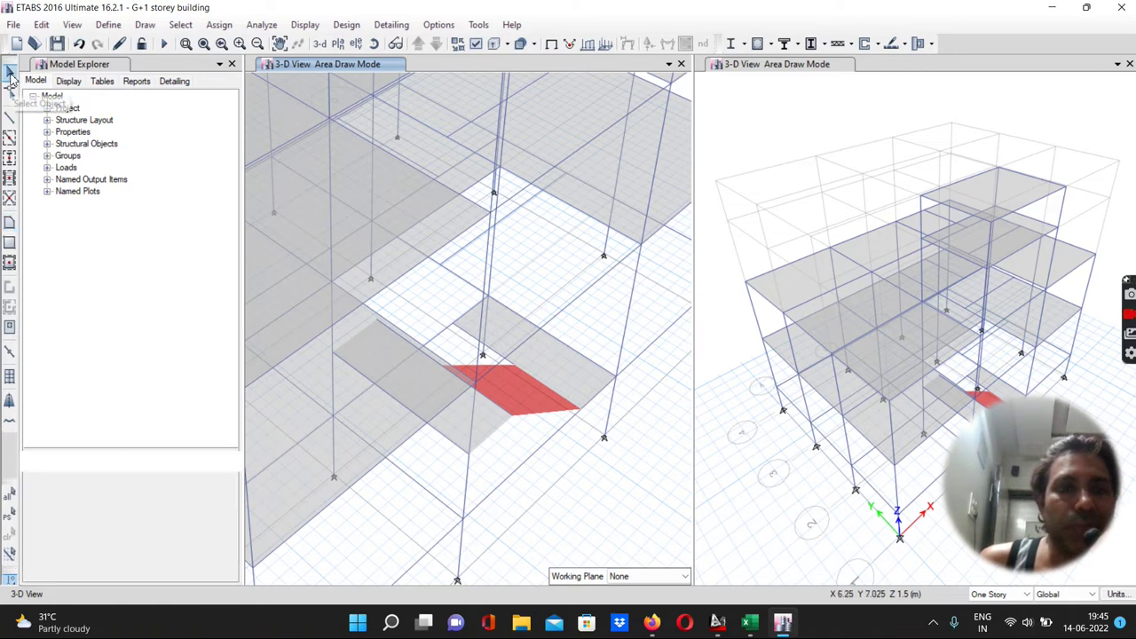
click(462, 334)
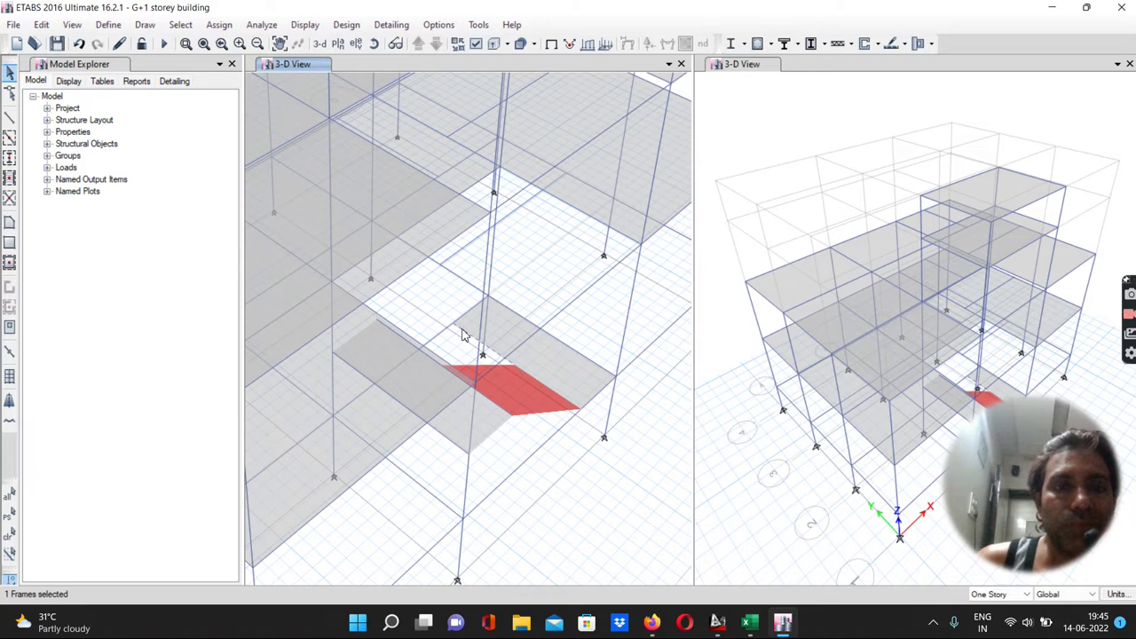
click(41, 24)
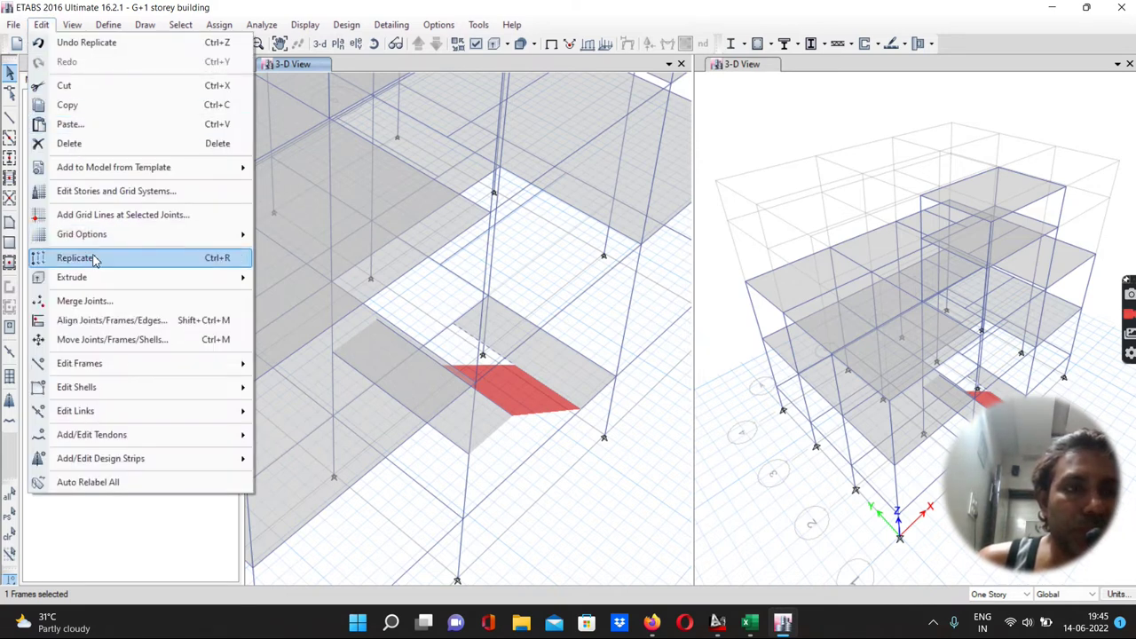
click(74, 258)
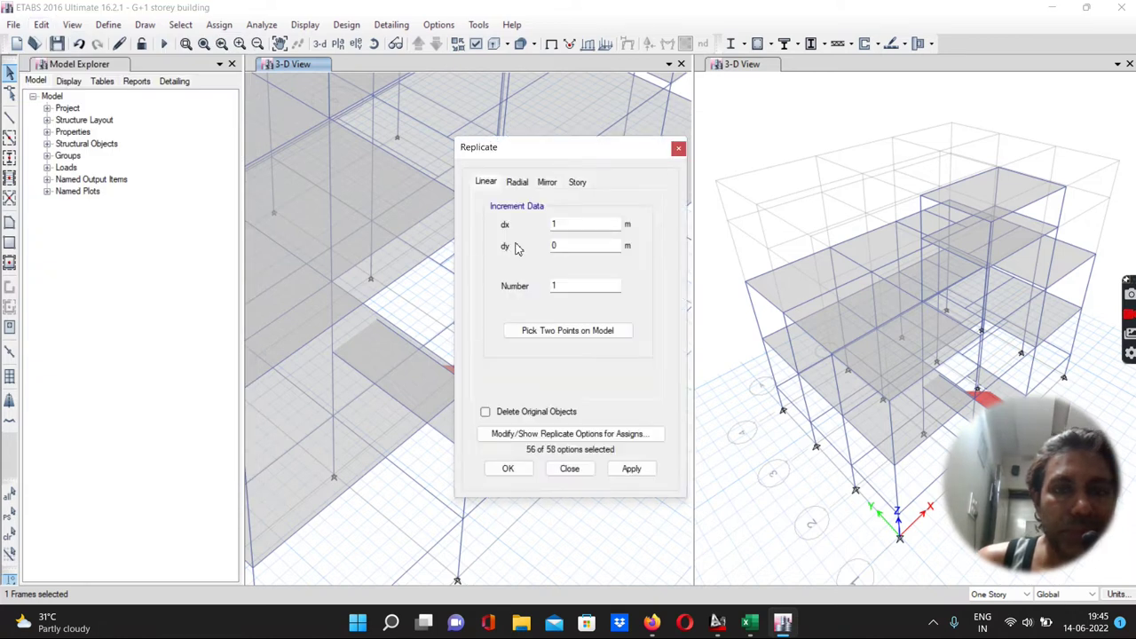
click(575, 183)
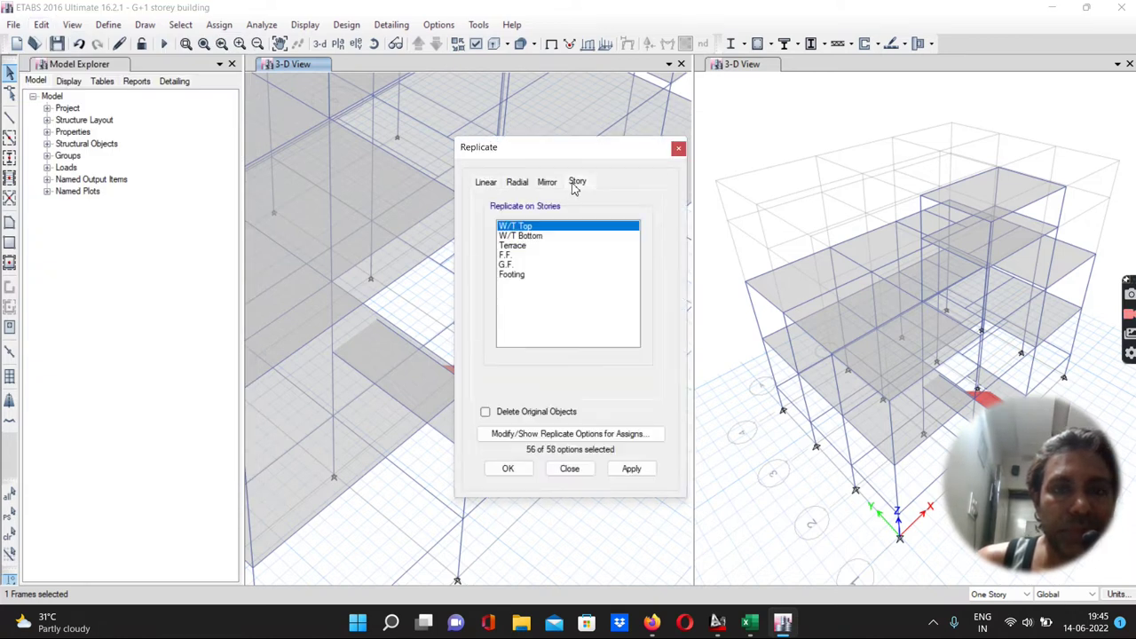
click(505, 256)
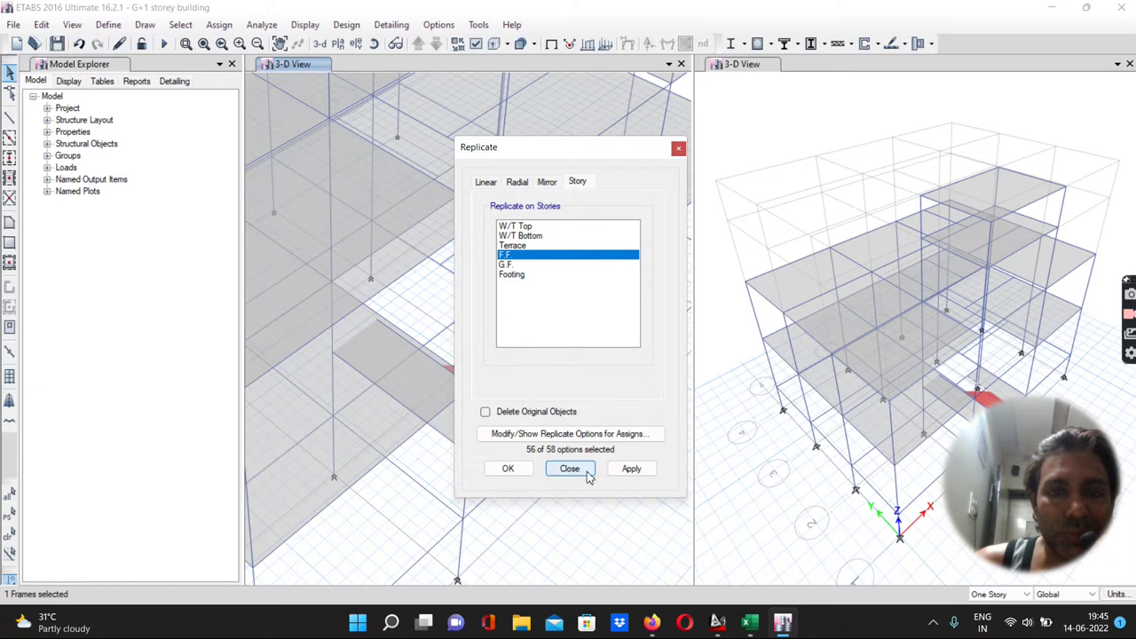
click(633, 467)
click(509, 470)
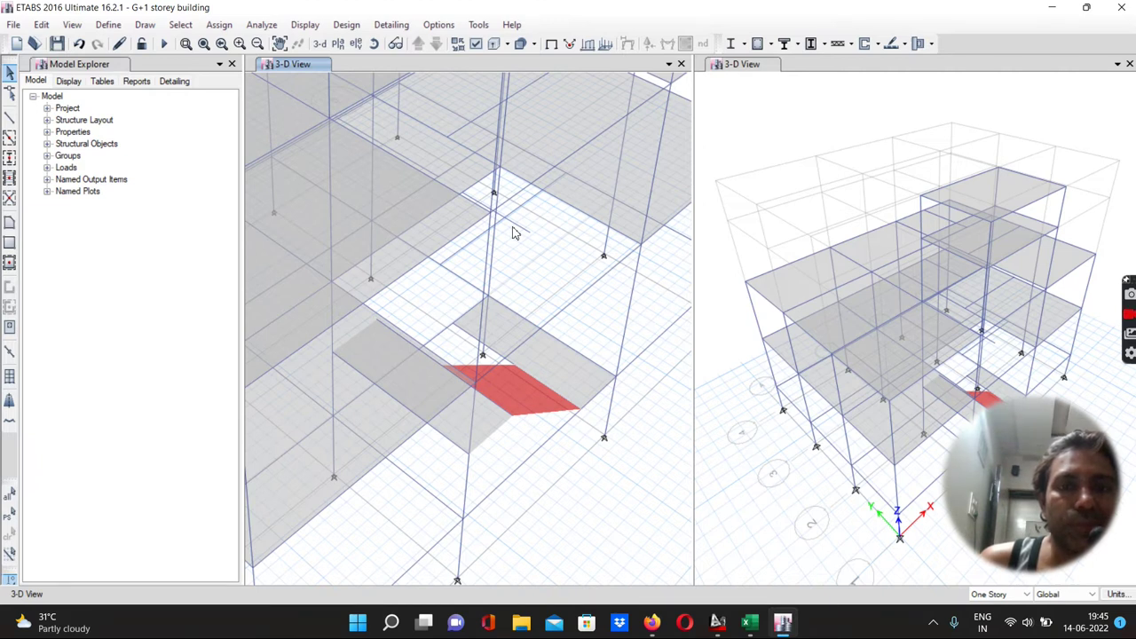
Step: Draw an ST-150 mm inclined slab for the upper flight, from the other half of the mid-height beam to the replicated F.F. beam
click(10, 224)
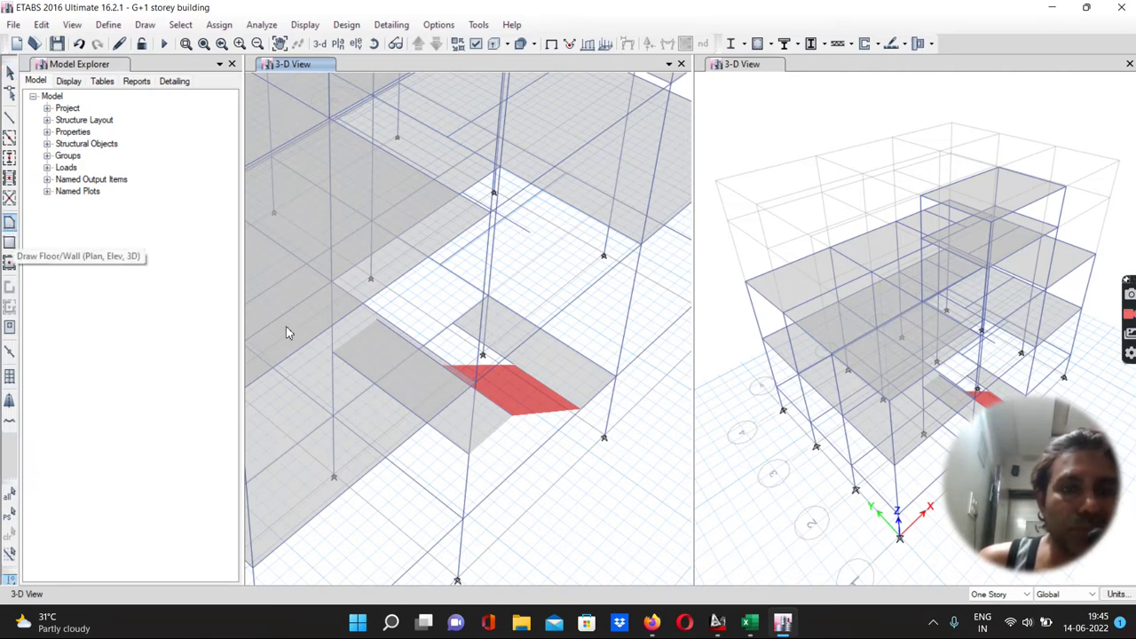
click(435, 365)
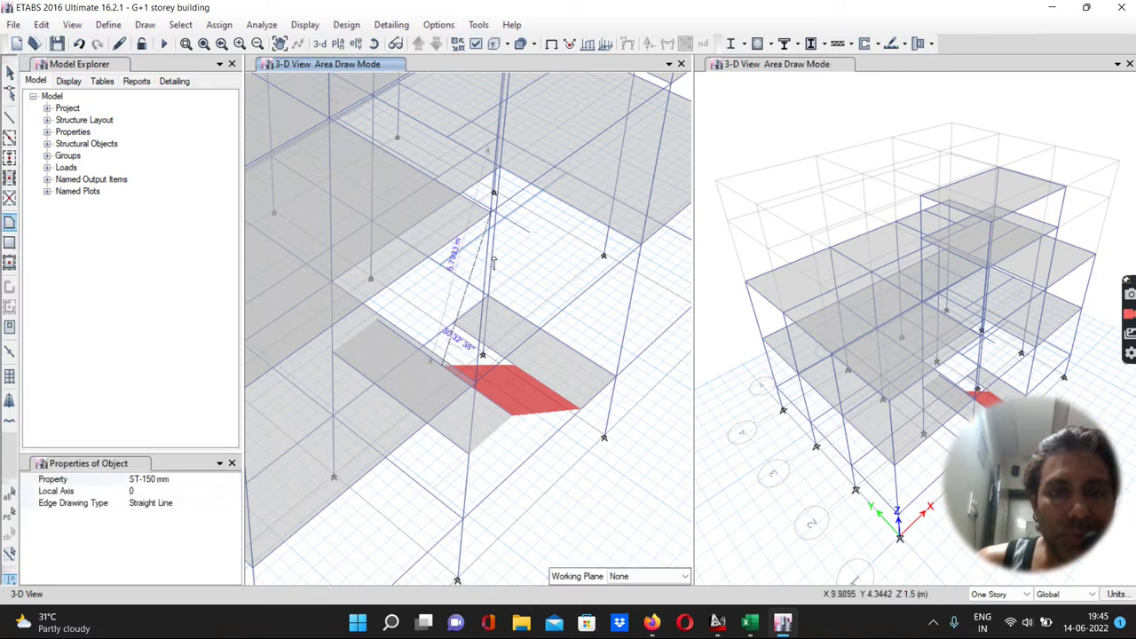
click(527, 232)
scroll(467, 204, up, 4)
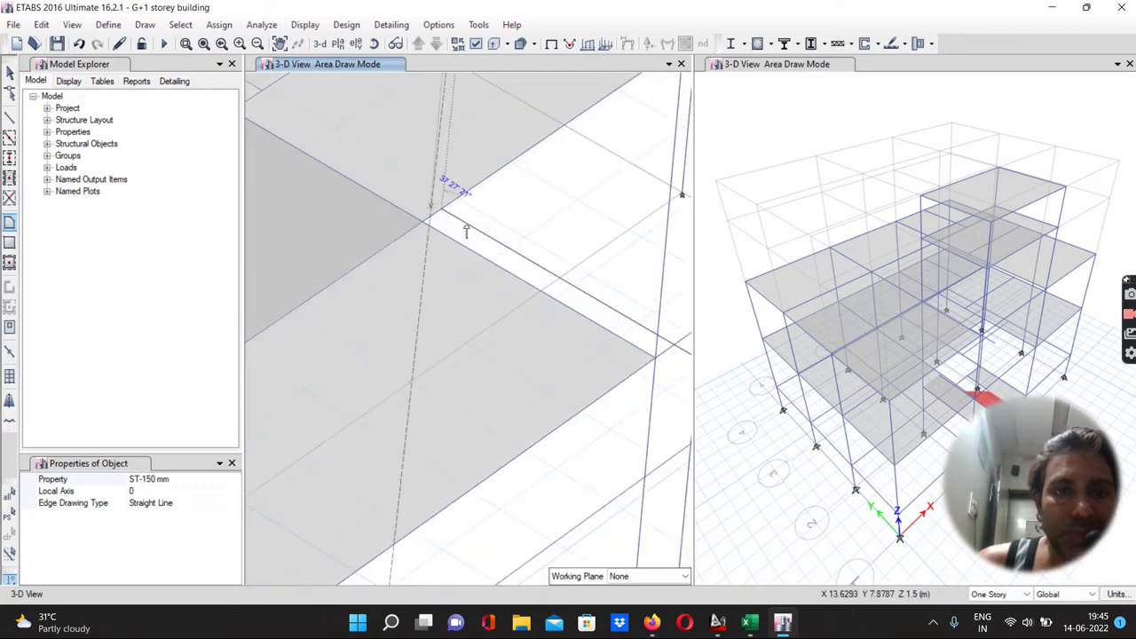
scroll(464, 232, down, 4)
scroll(464, 231, down, 2)
scroll(369, 342, up, 5)
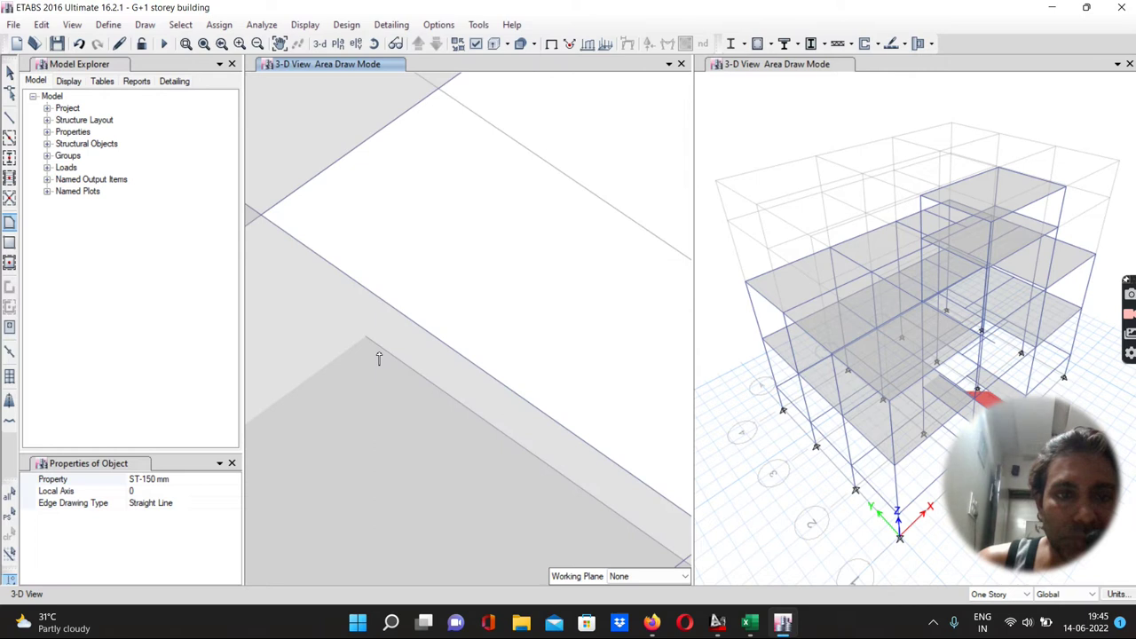
scroll(368, 343, down, 3)
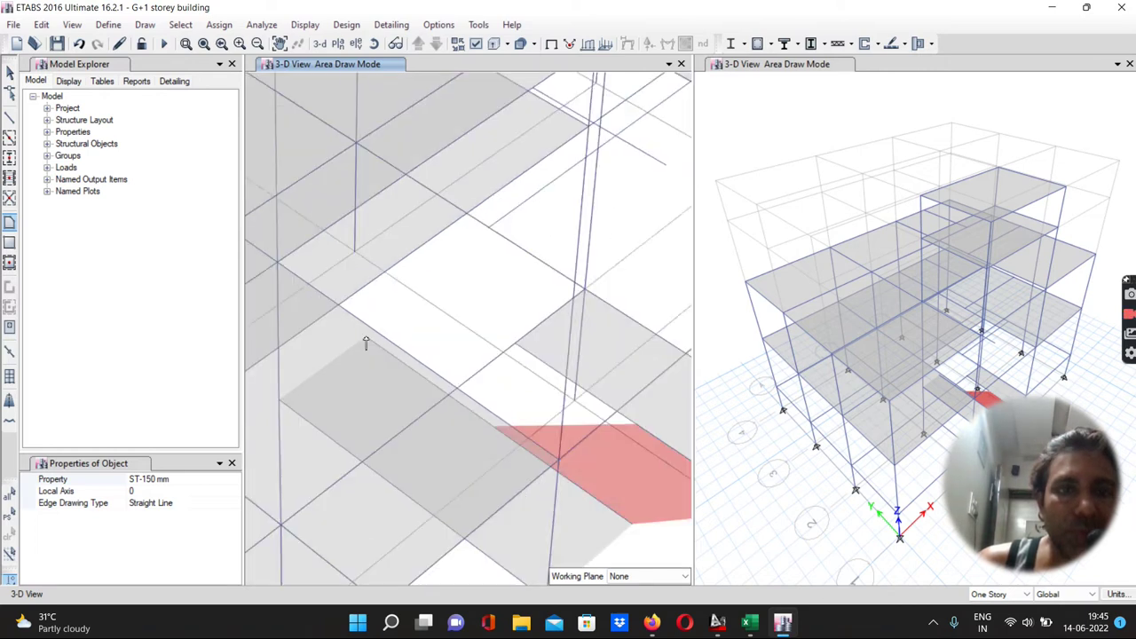
click(367, 344)
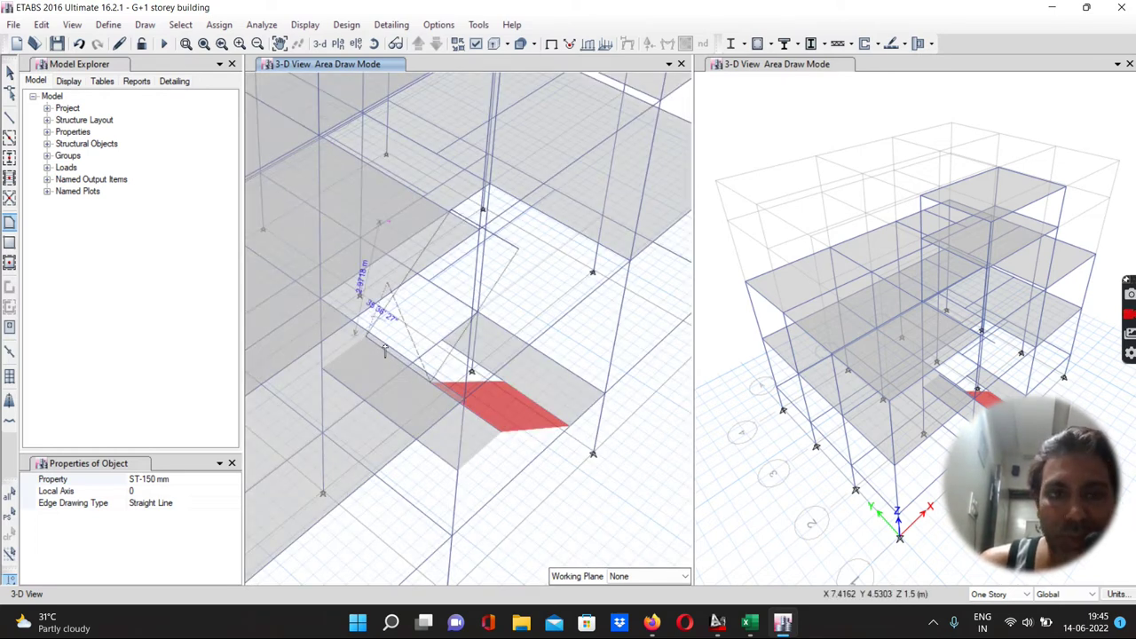
double_click(385, 348)
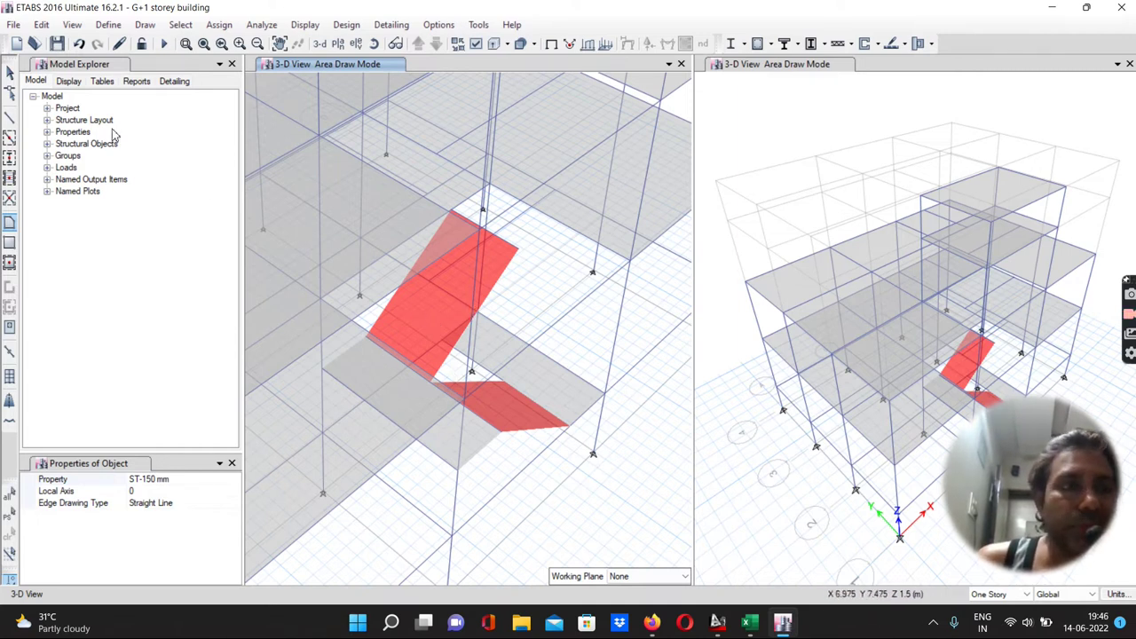
Step: Check the beams supporting both stair flights by selecting and deselecting them one by one
click(9, 71)
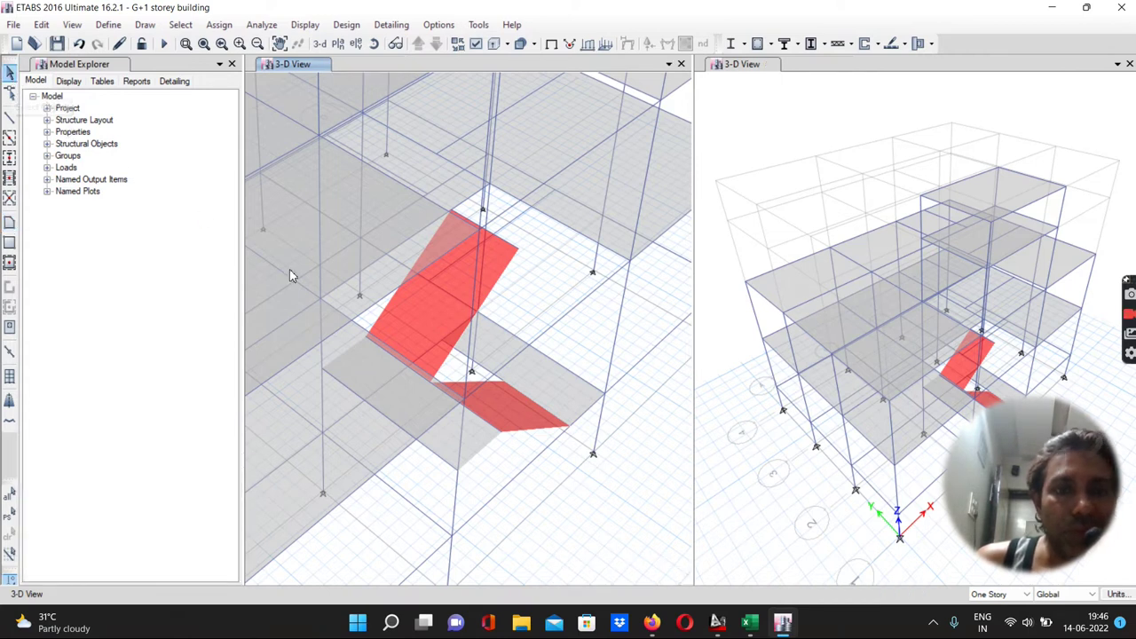
click(476, 369)
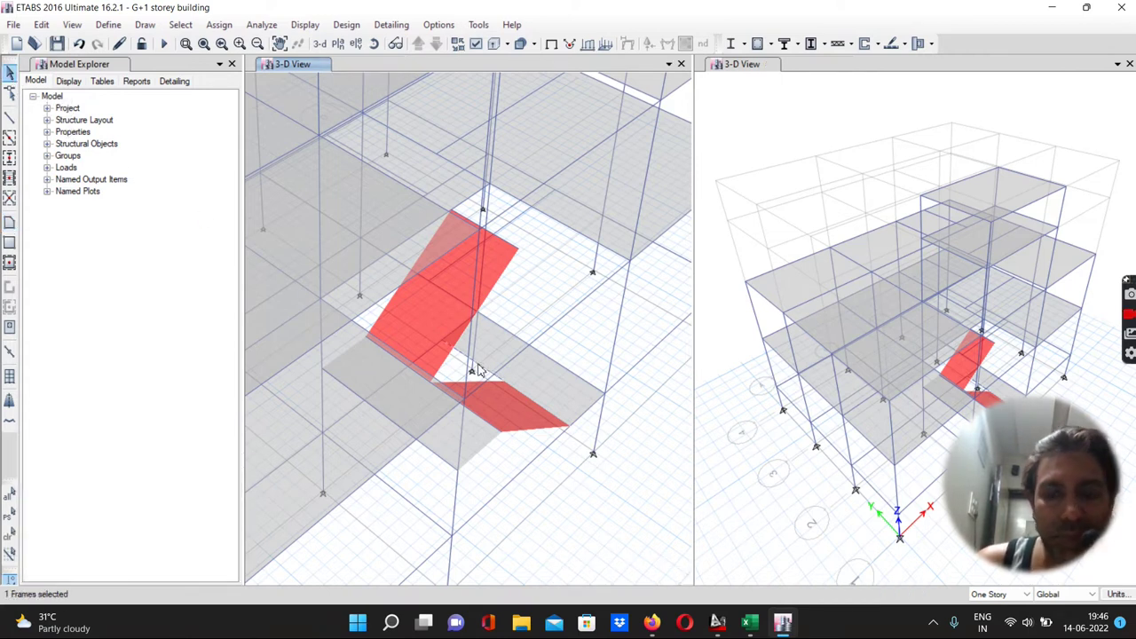
click(475, 366)
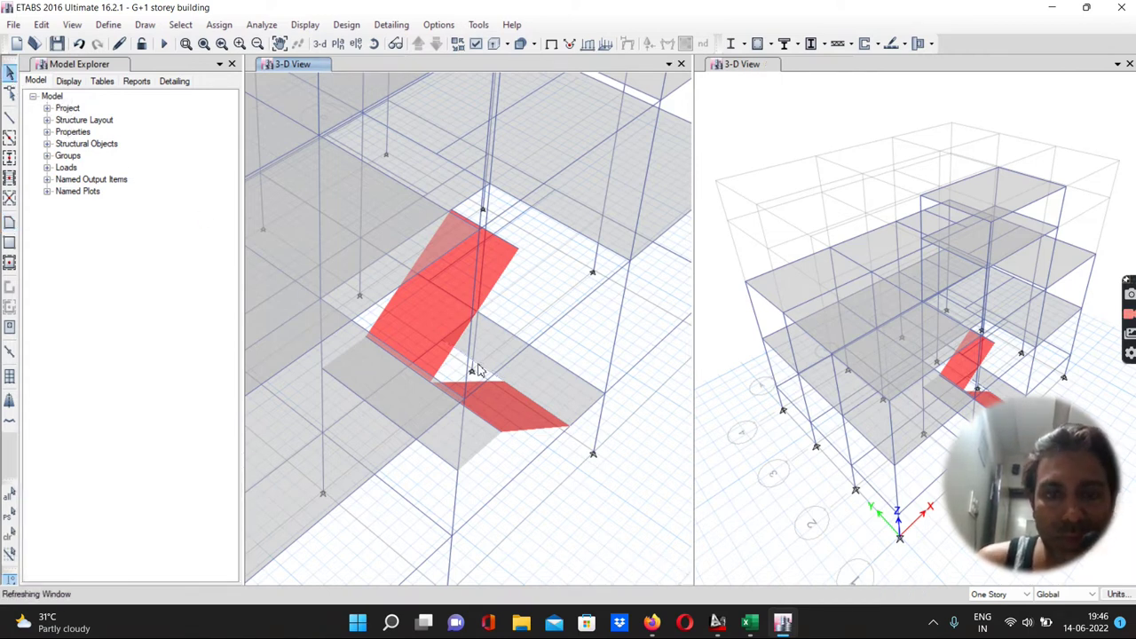
click(515, 389)
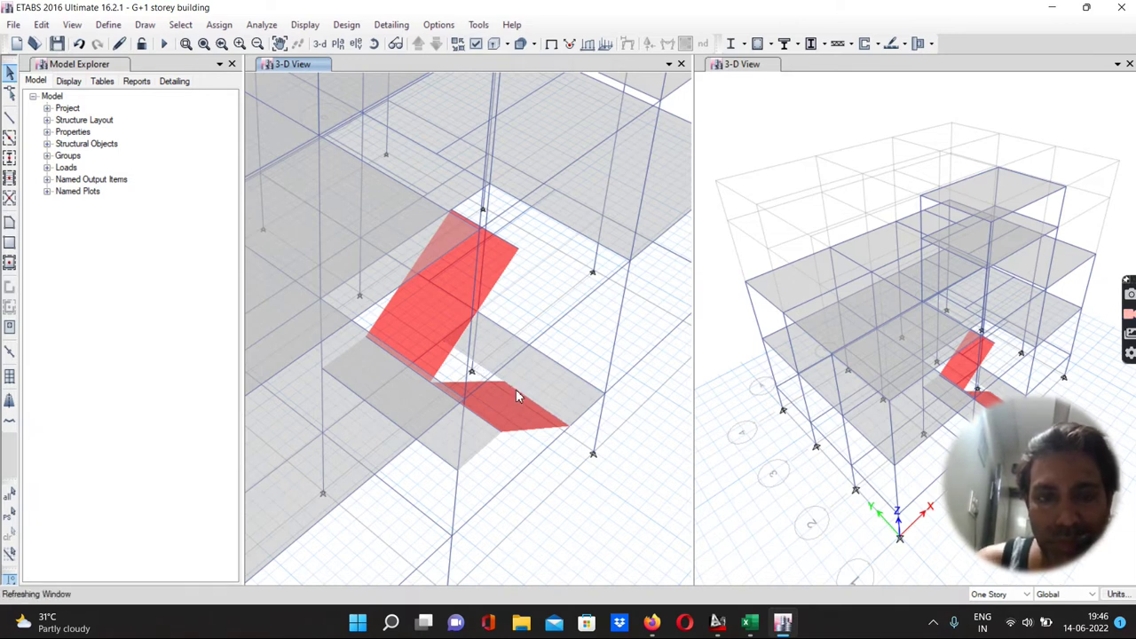
click(483, 428)
click(485, 422)
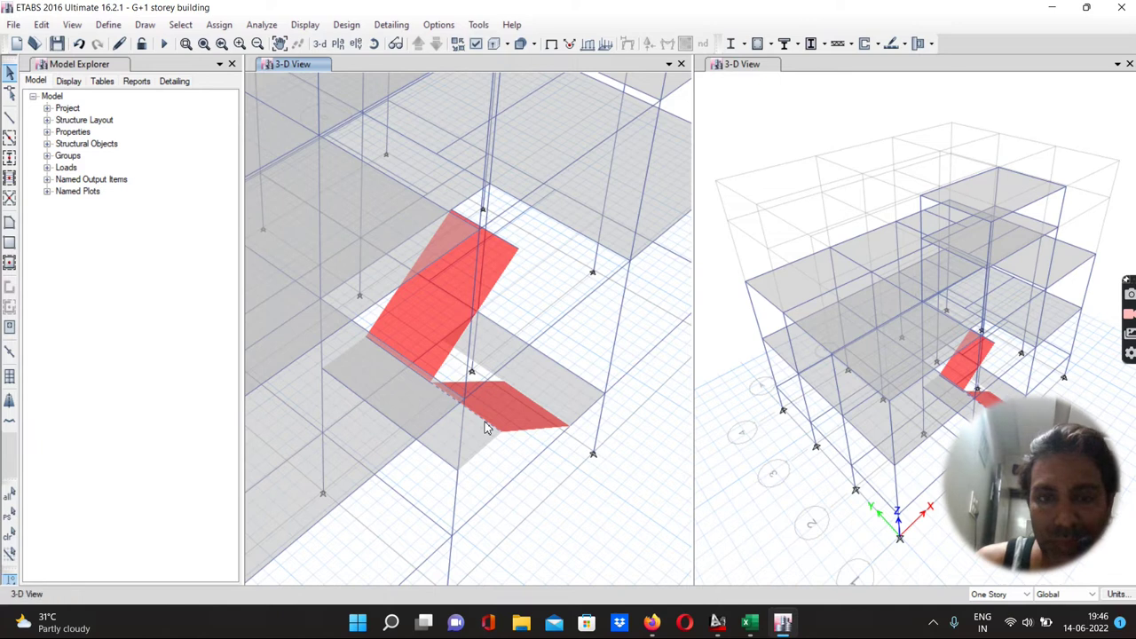
click(395, 365)
click(396, 365)
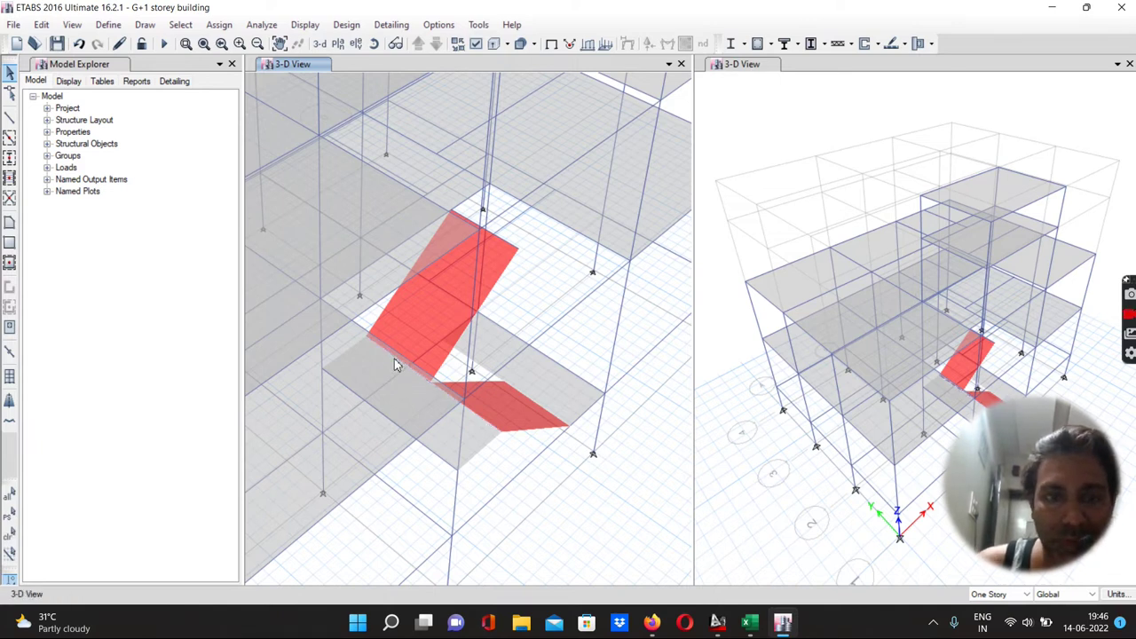
click(508, 247)
click(507, 246)
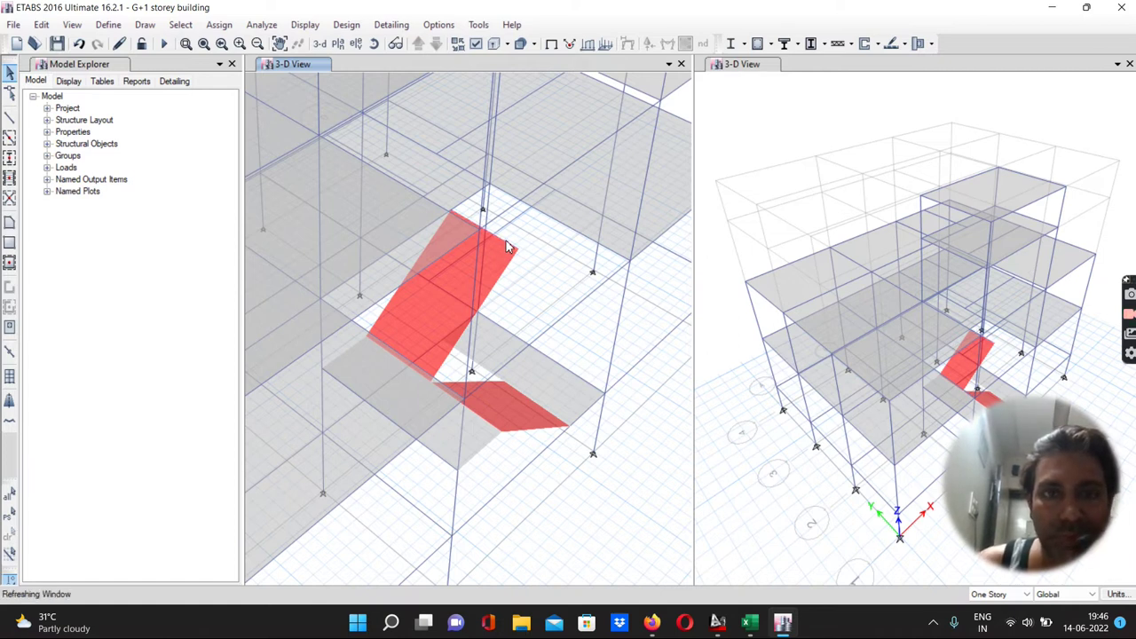
Step: Replicate the two landing slabs and two inclined flight slabs of the staircase on the Terrace and F.F. stories
click(474, 441)
click(502, 411)
click(534, 380)
click(414, 321)
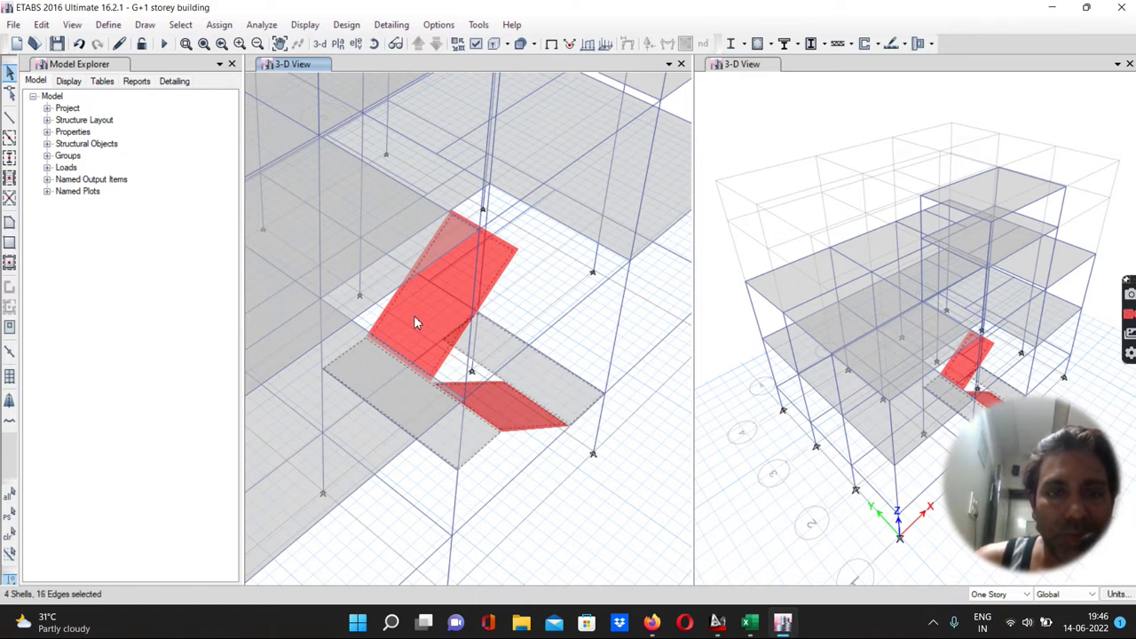
click(42, 24)
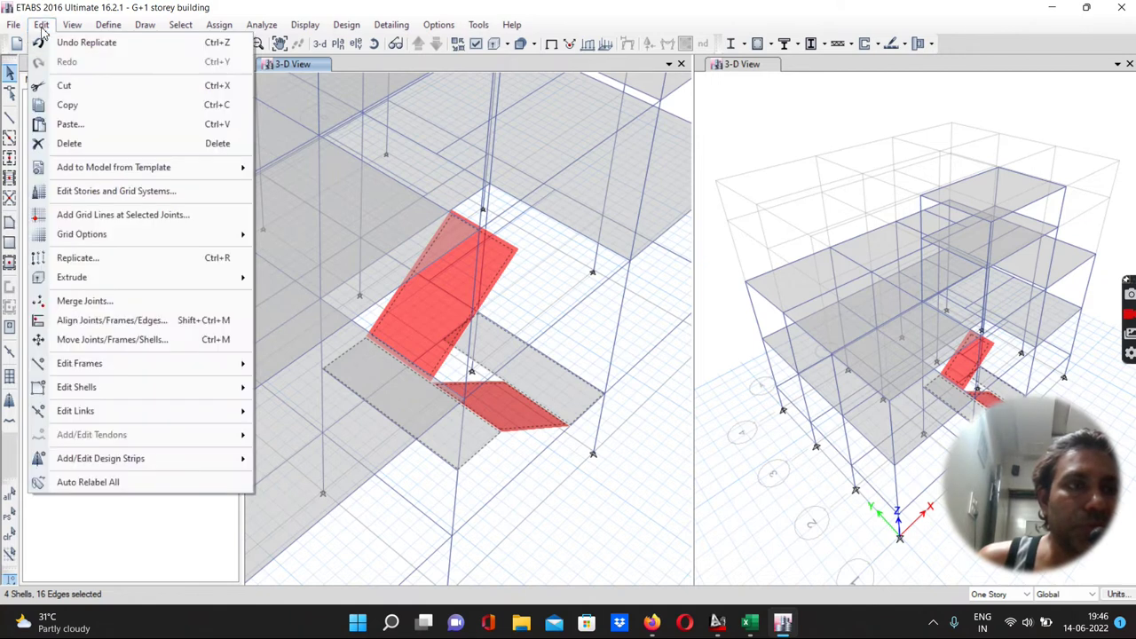
click(62, 258)
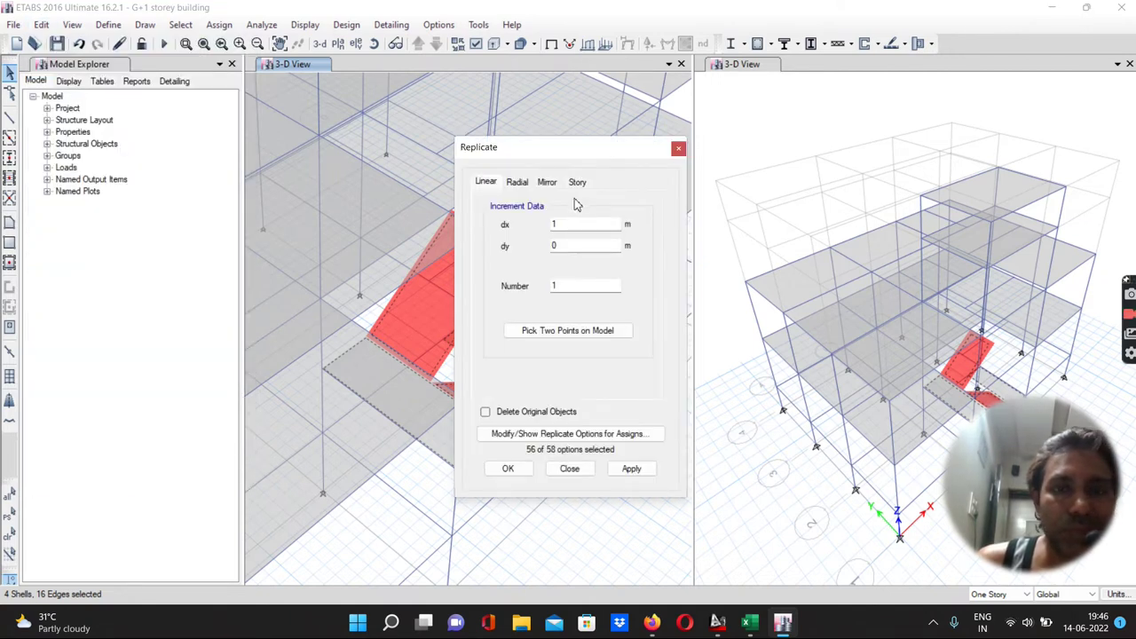
click(576, 181)
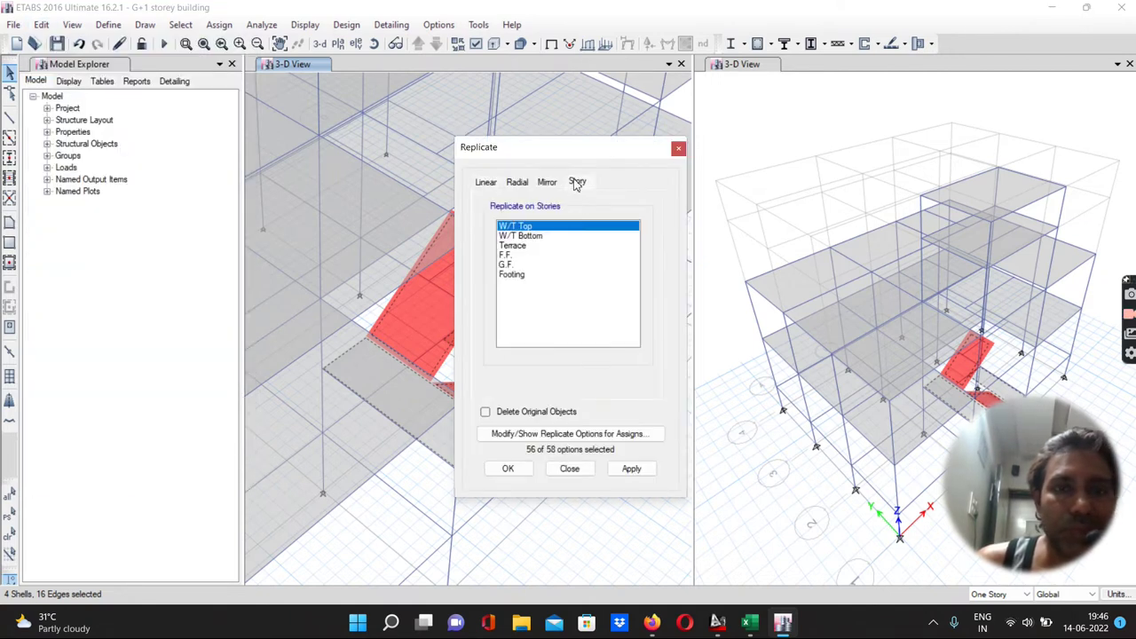
click(505, 255)
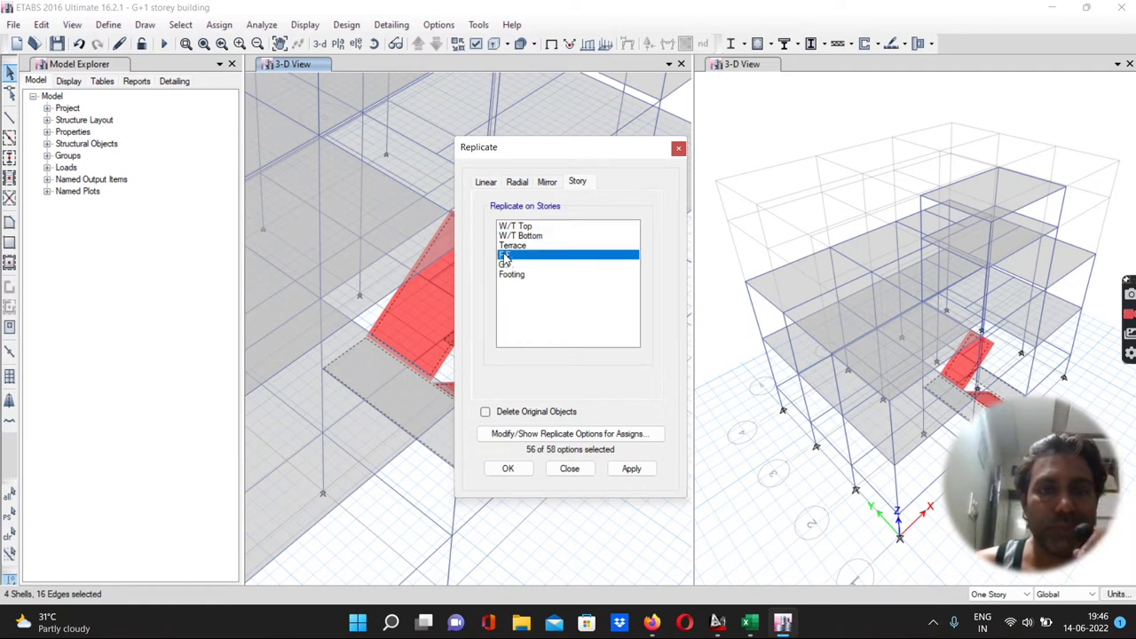
ctrl+click(508, 246)
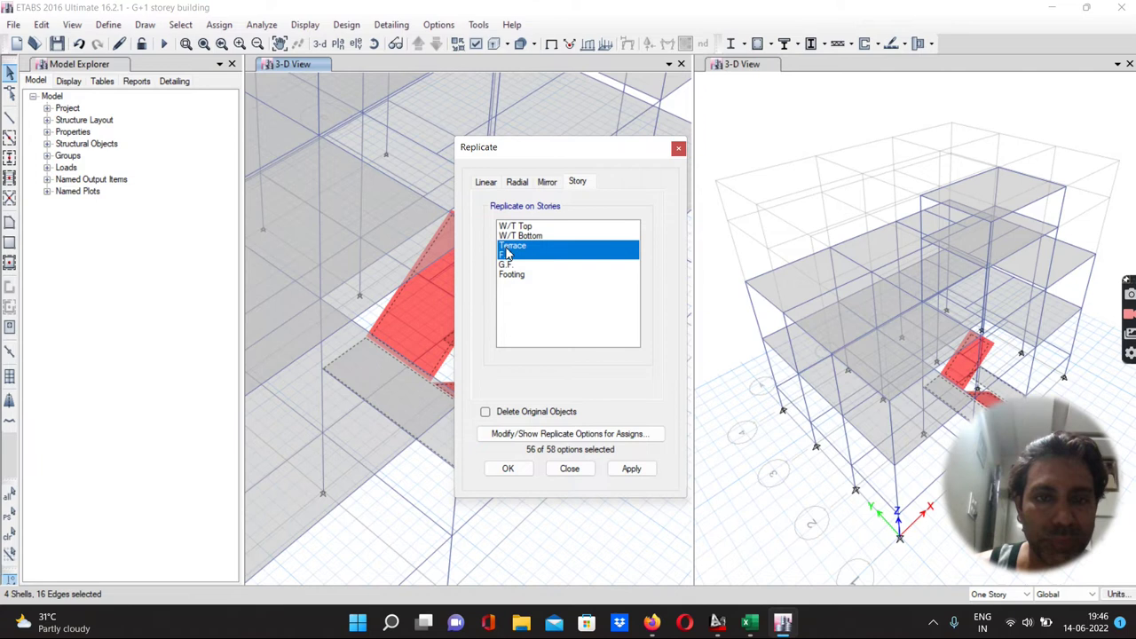
click(631, 469)
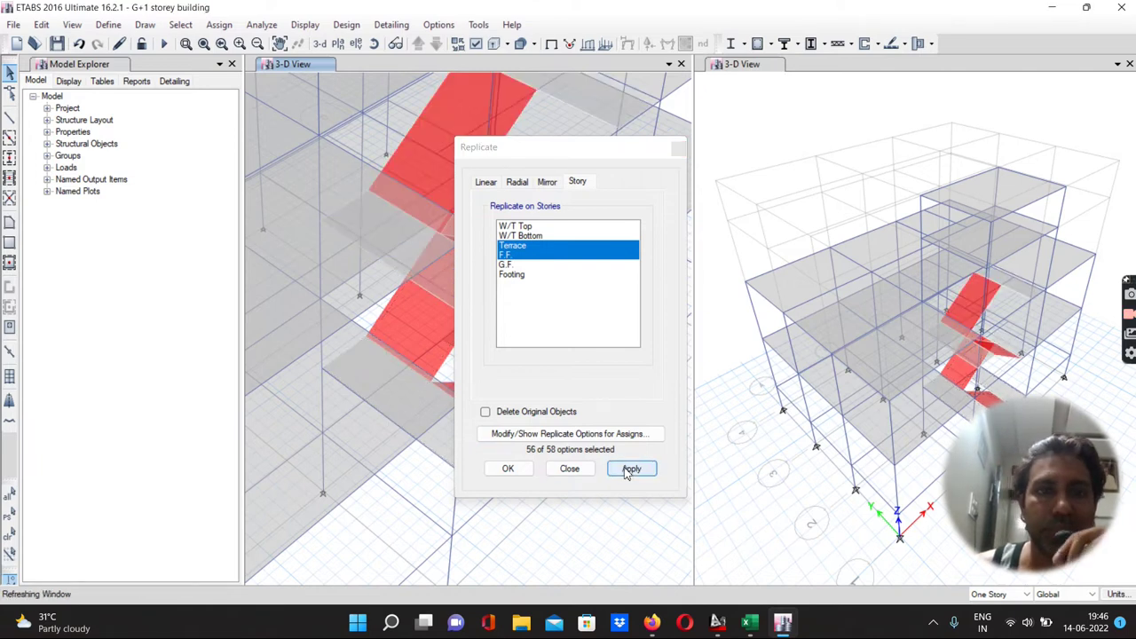
click(518, 474)
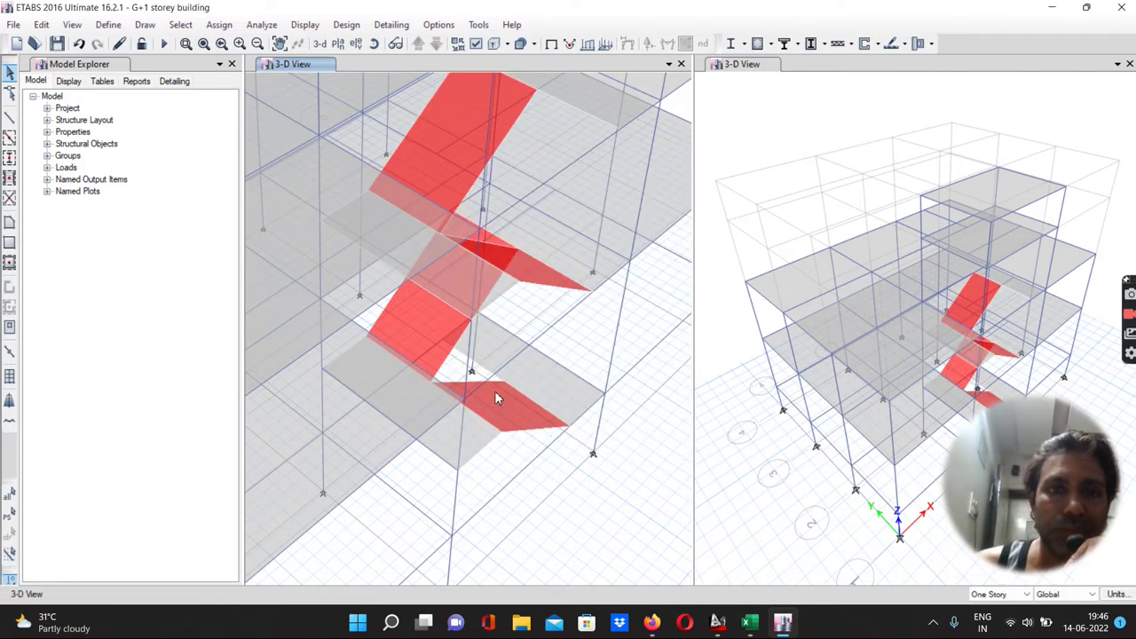
Step: Examine the replicated staircase slabs in the 3-D view, both within the whole building and close up in the stair bay
scroll(494, 391, down, 5)
scroll(497, 390, up, 5)
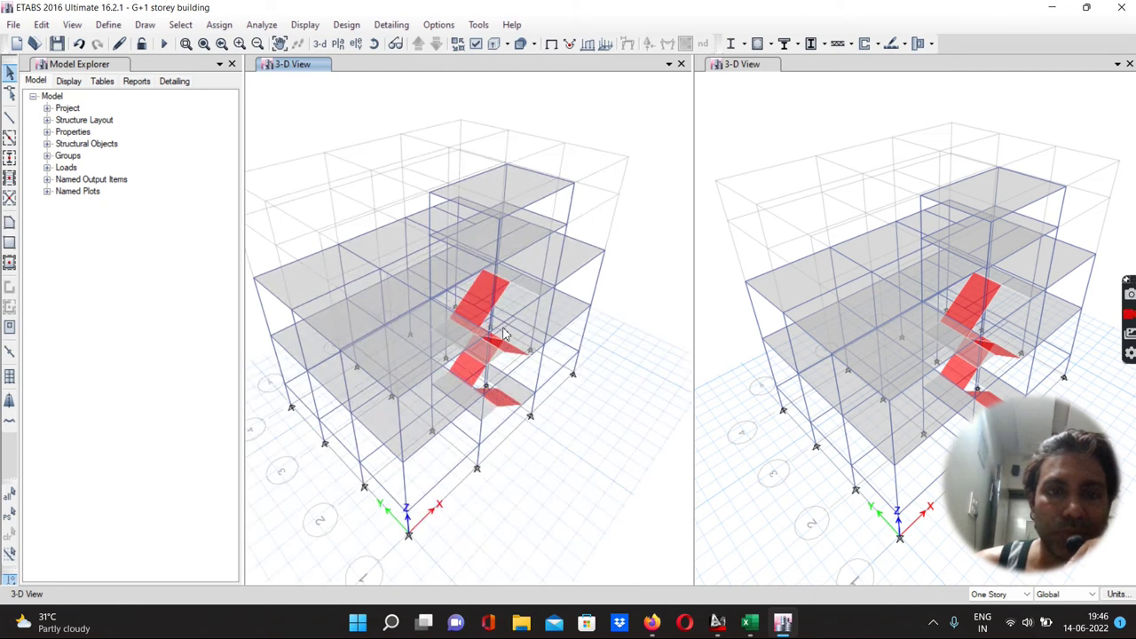
scroll(518, 319, up, 4)
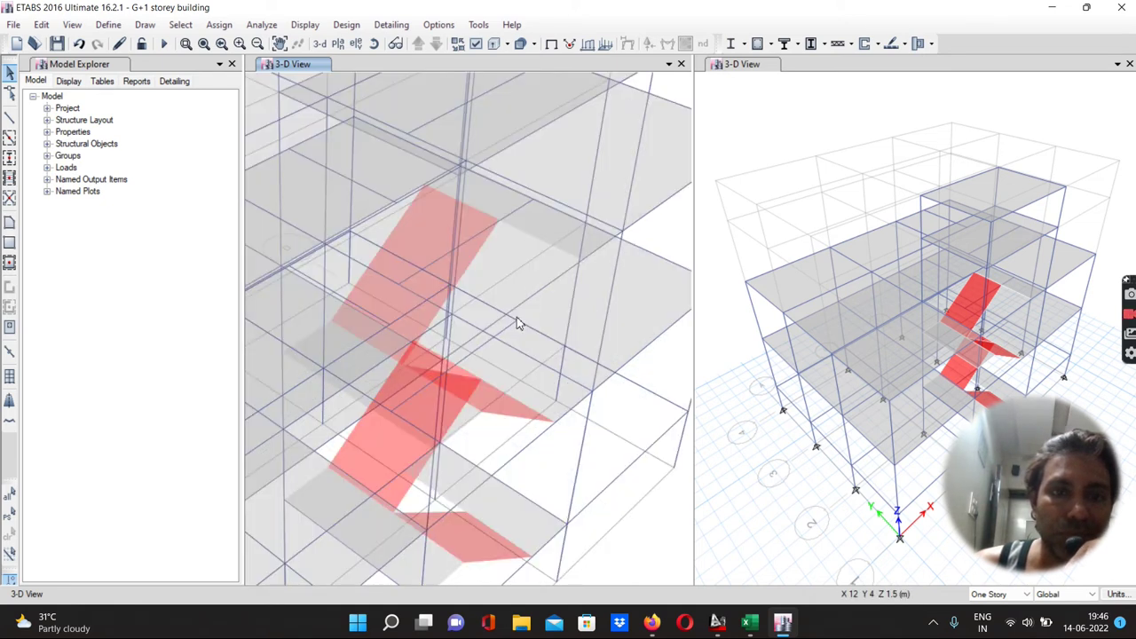
scroll(517, 319, down, 4)
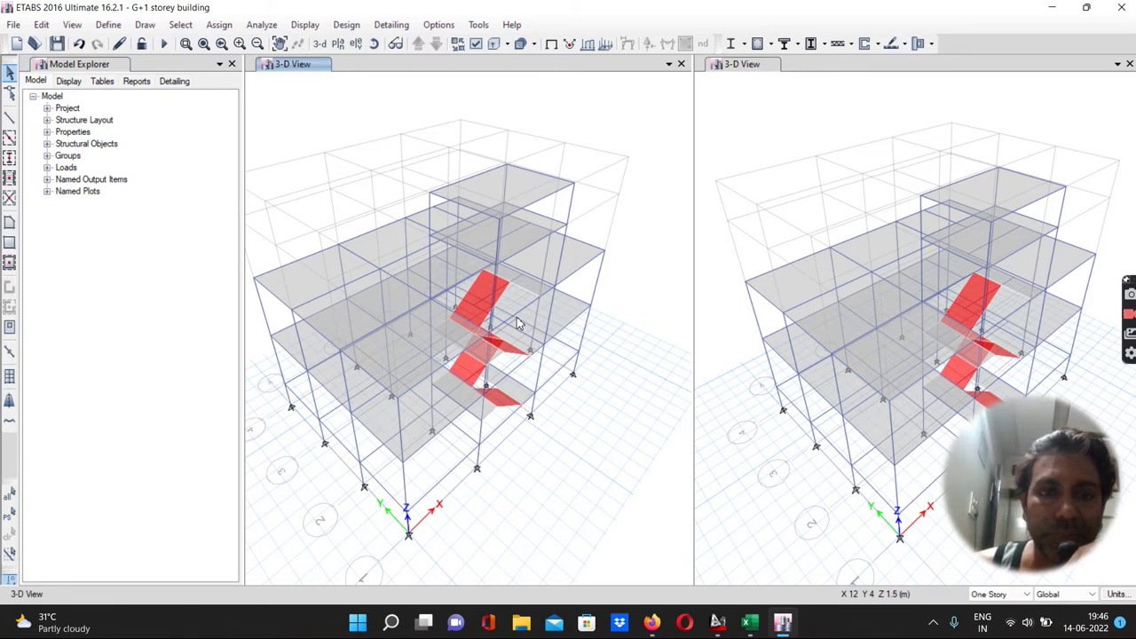
scroll(519, 323, up, 4)
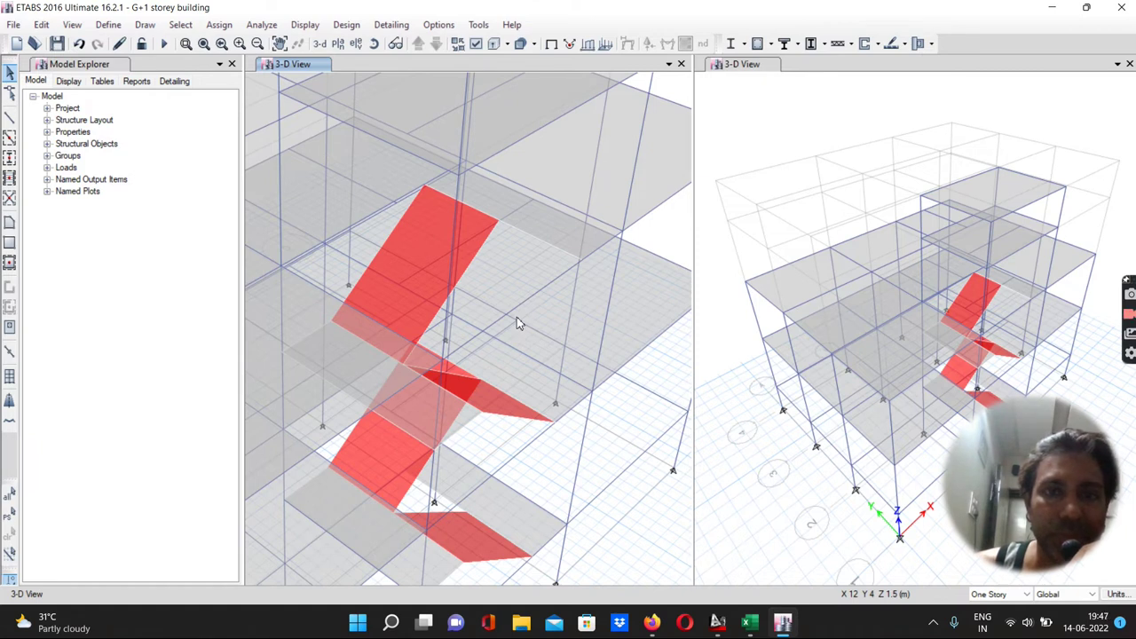
scroll(519, 324, down, 4)
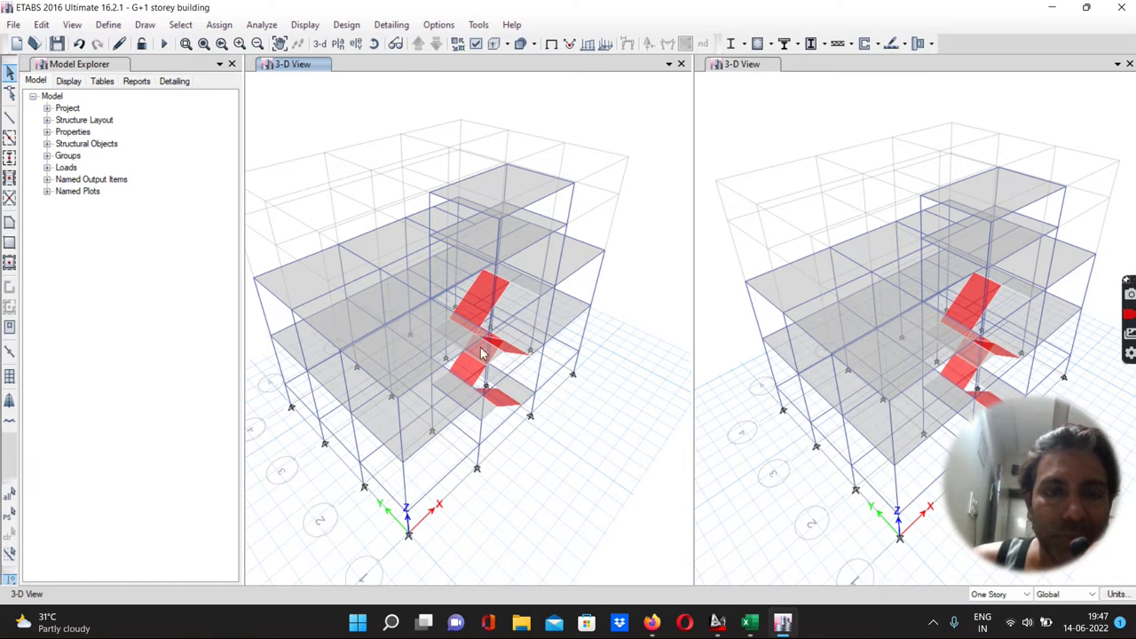
scroll(449, 371, up, 4)
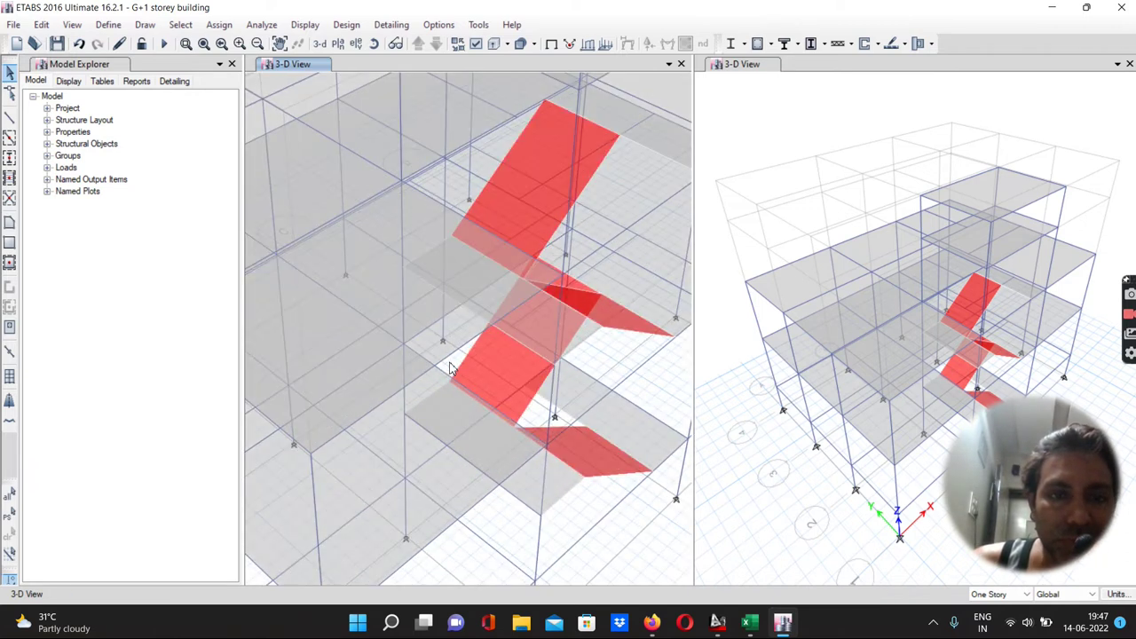
scroll(449, 371, down, 4)
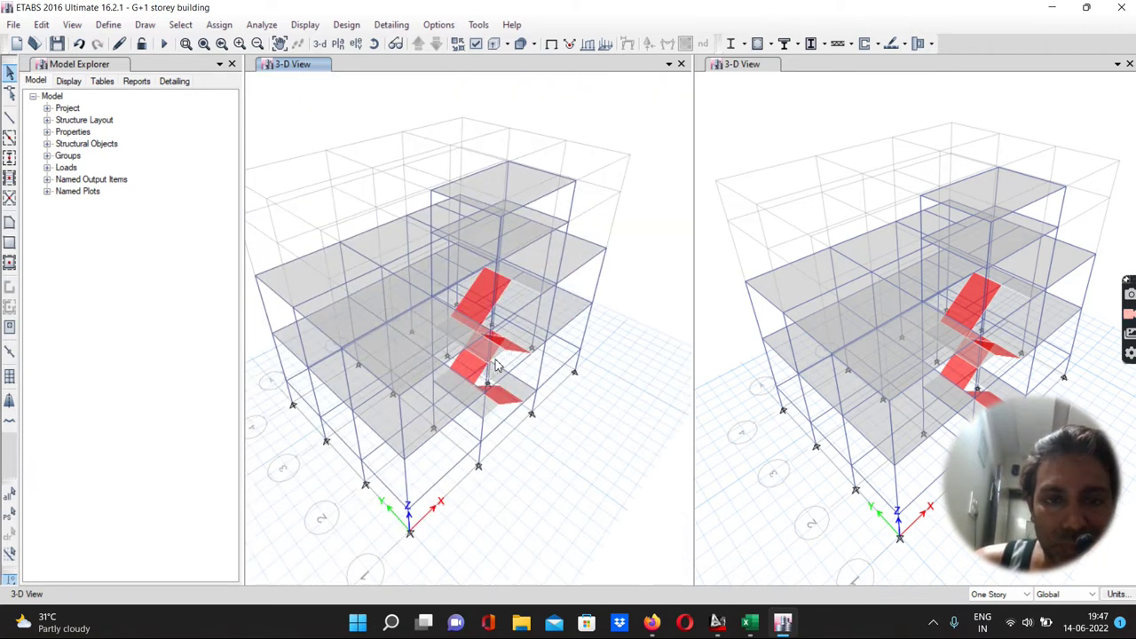
scroll(495, 366, up, 4)
Step: Examine the joints at the landing corners and flight edges by snapping to them with the Line Draw tool
click(10, 118)
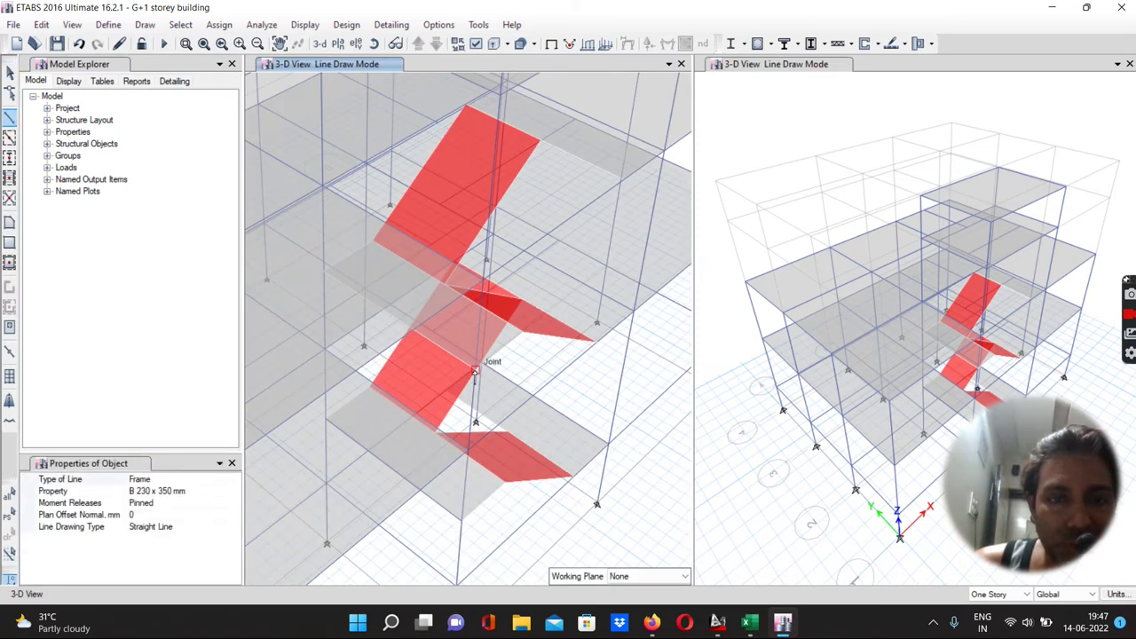
scroll(479, 374, up, 2)
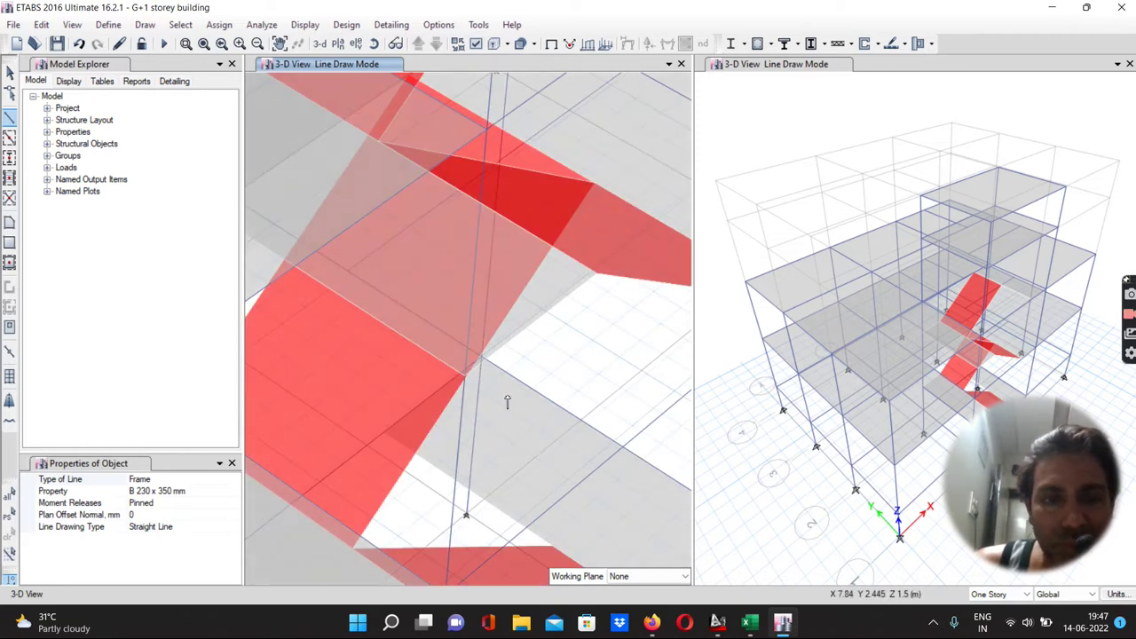
scroll(506, 402, down, 3)
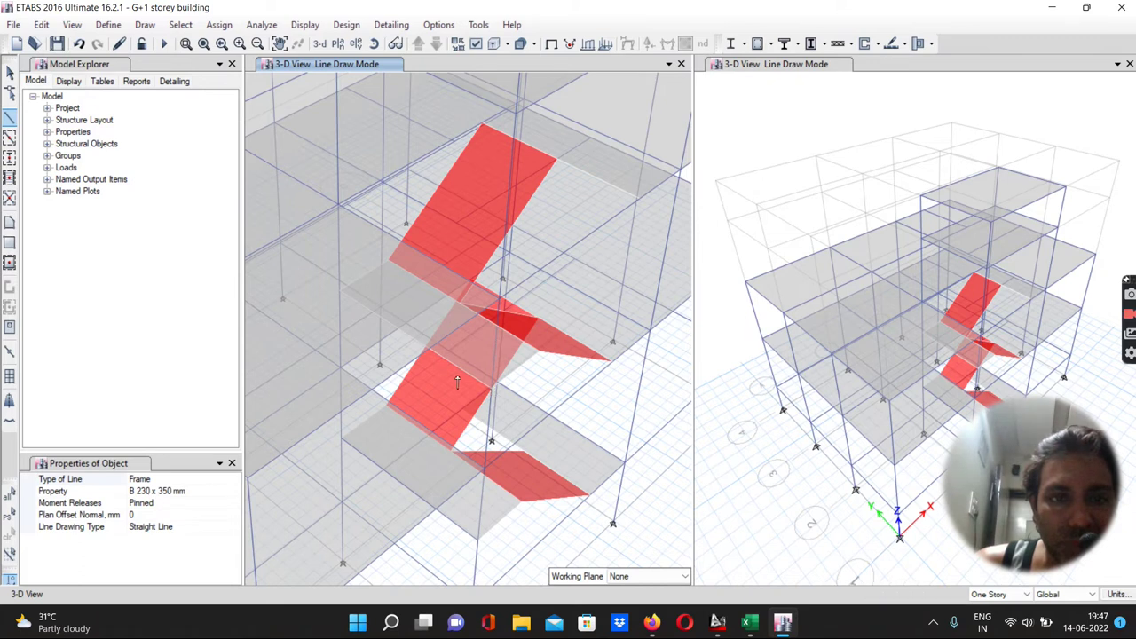
scroll(348, 302, up, 2)
scroll(337, 297, up, 2)
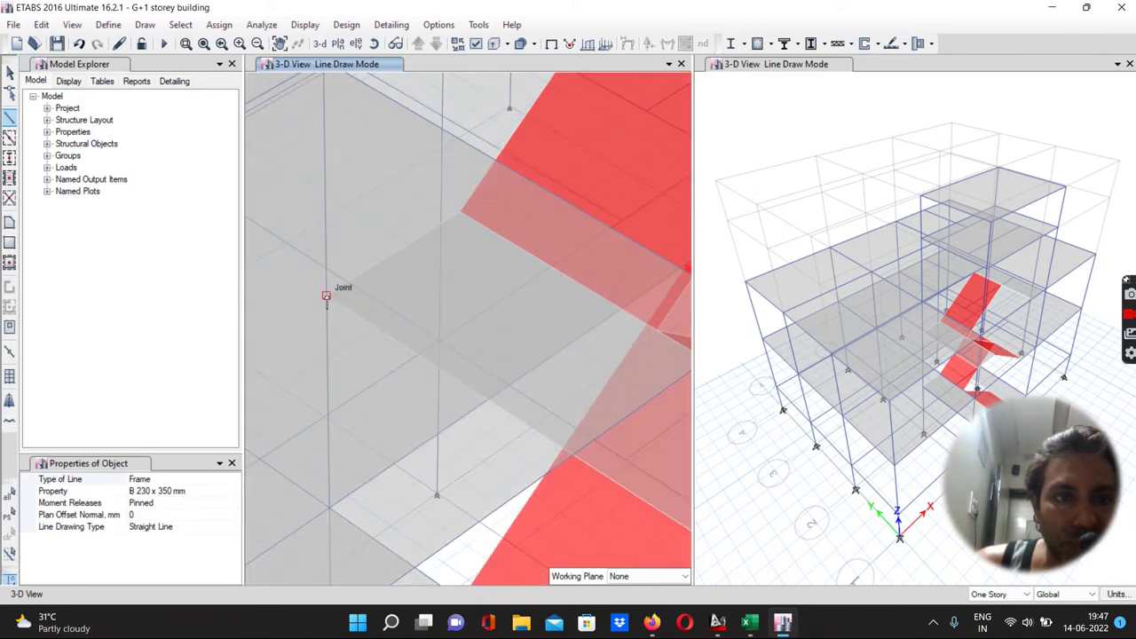
scroll(373, 306, down, 4)
click(373, 316)
scroll(515, 422, up, 4)
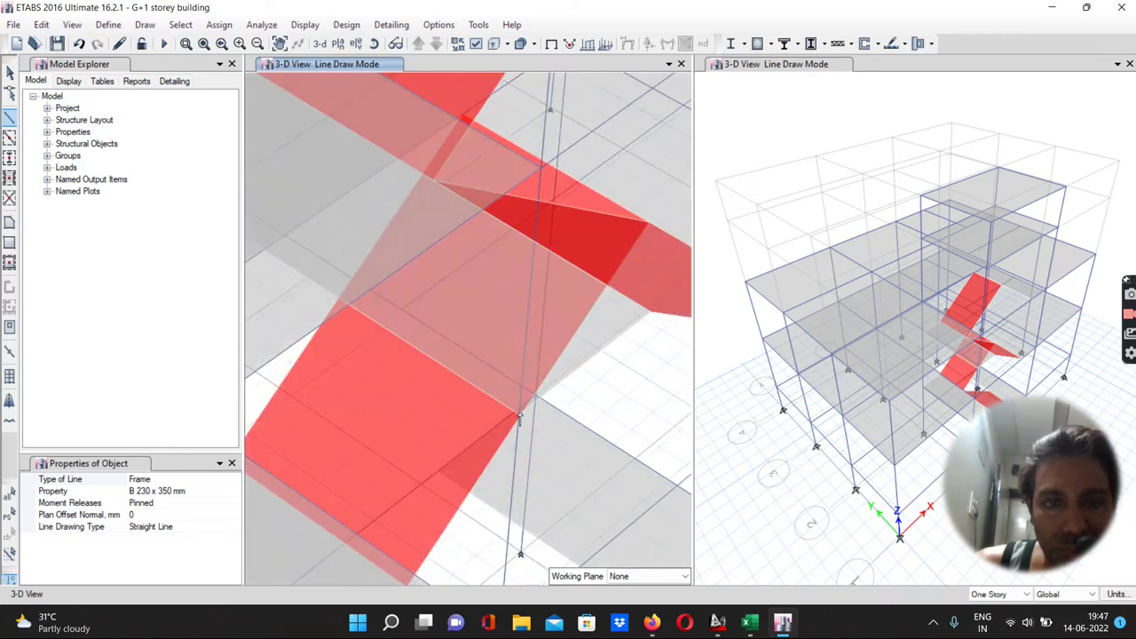
scroll(520, 415, up, 3)
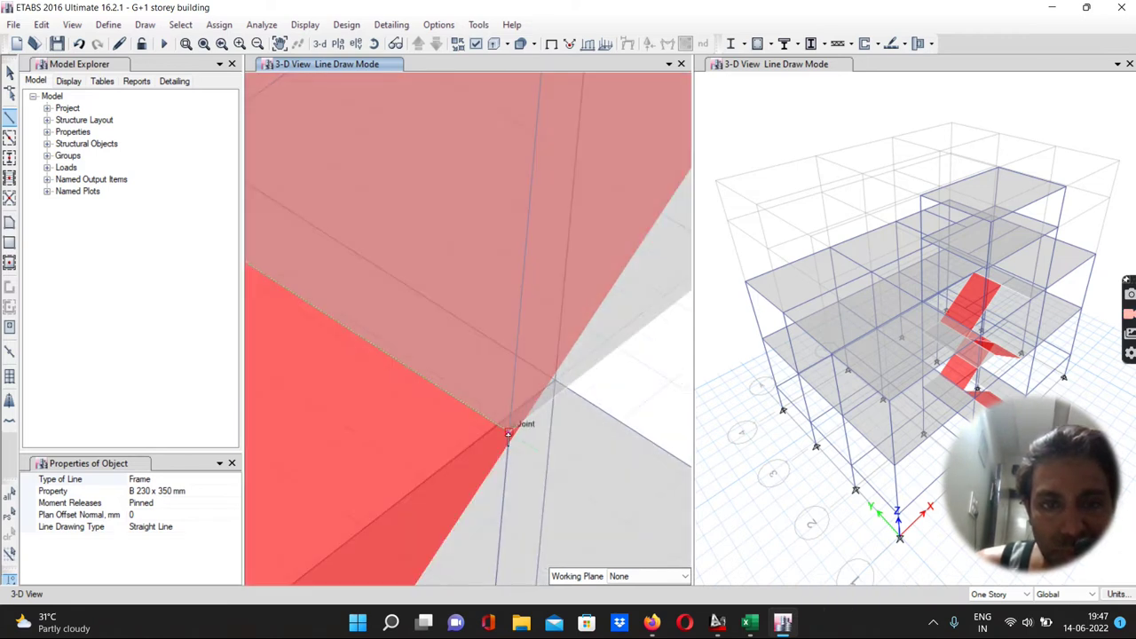
scroll(508, 435, down, 2)
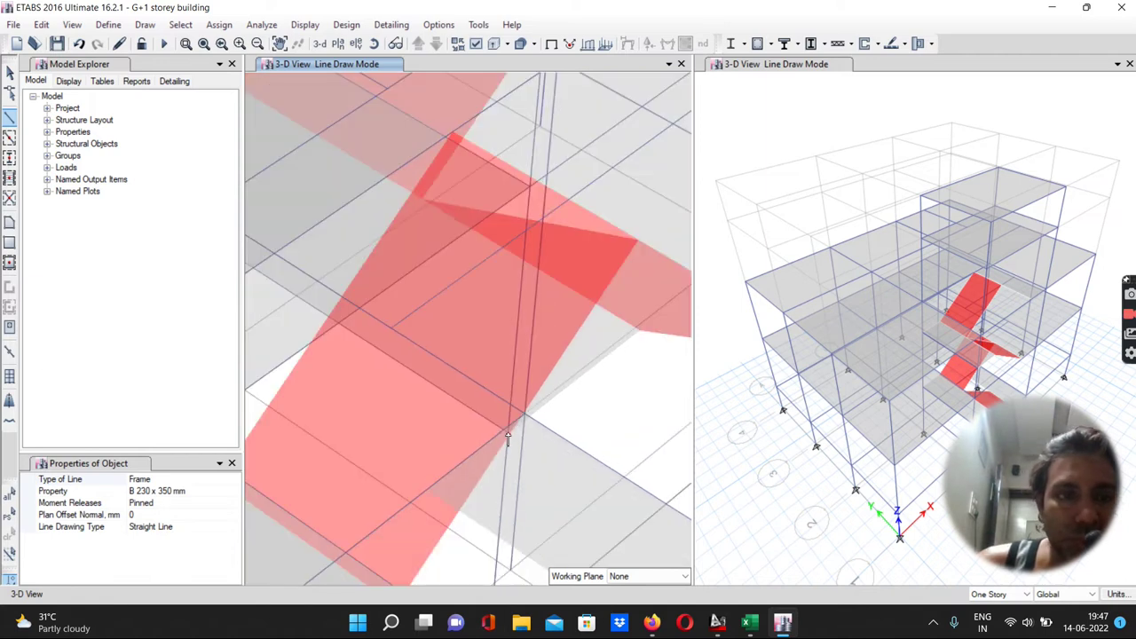
scroll(508, 434, down, 3)
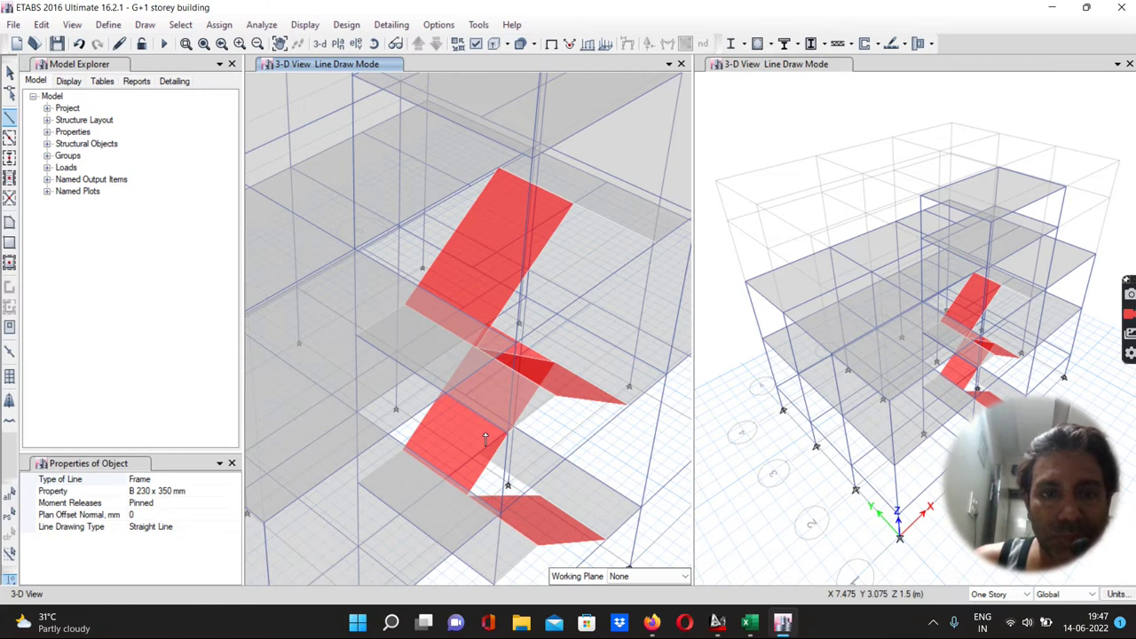
scroll(484, 438, down, 3)
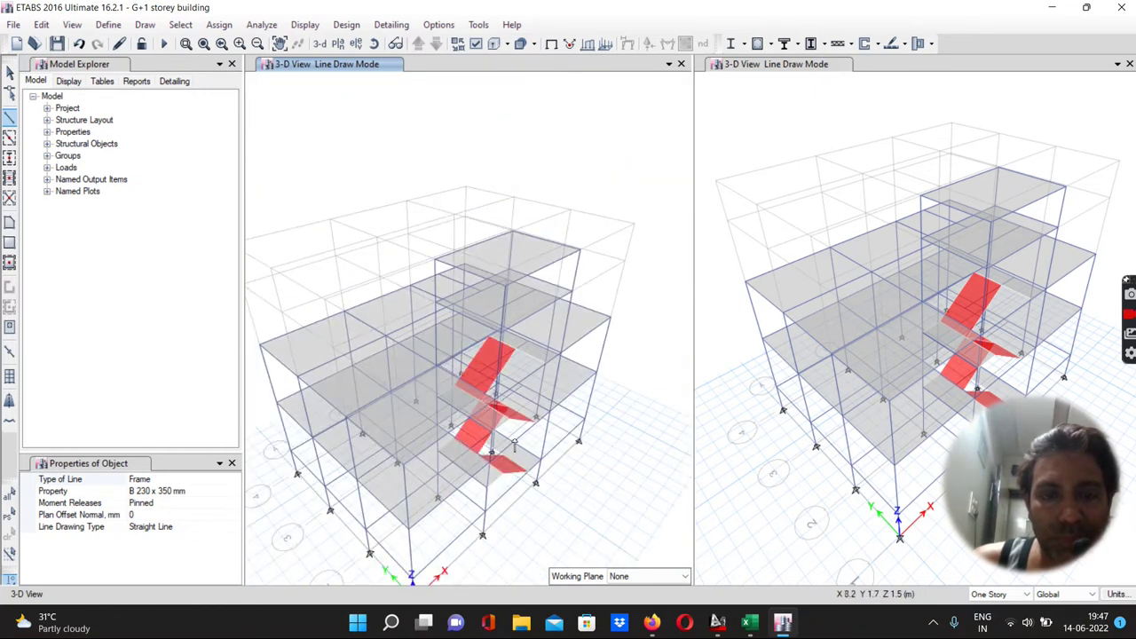
scroll(514, 445, up, 3)
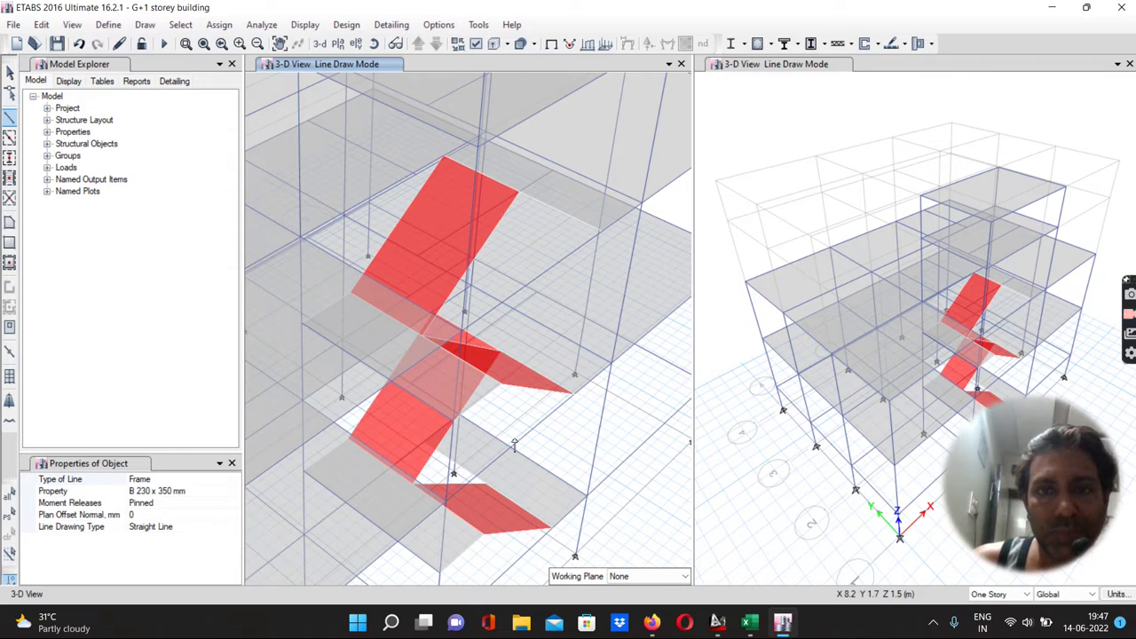
scroll(514, 445, down, 3)
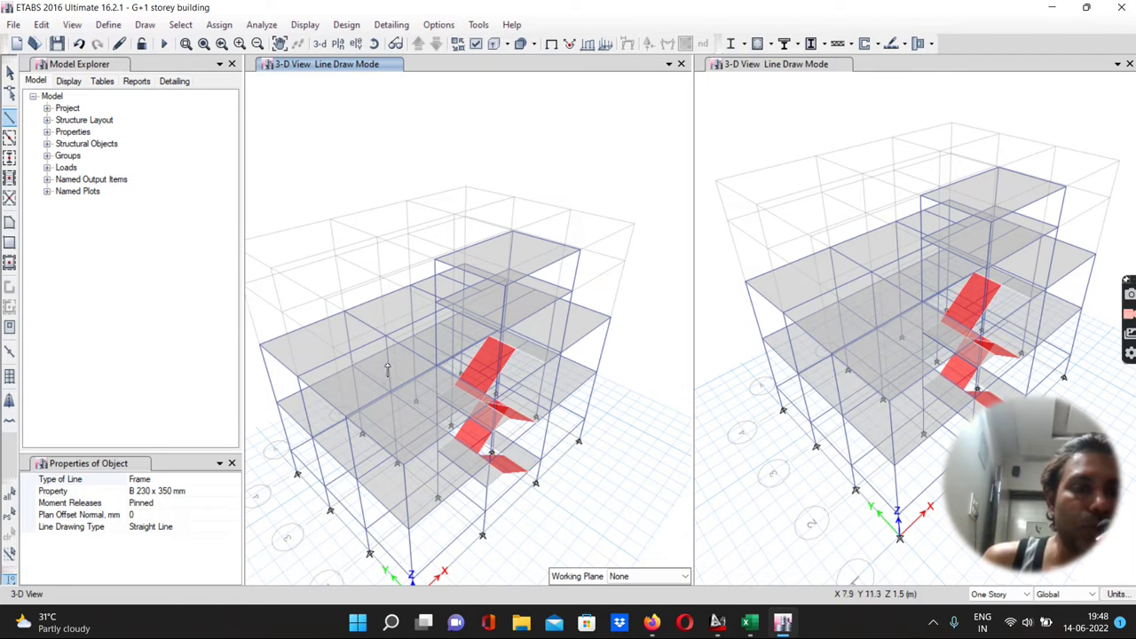
Step: Draw a joint object with zero plan offsets at the outer corner of the building's lower floor slab
scroll(386, 368, down, 4)
scroll(354, 400, up, 4)
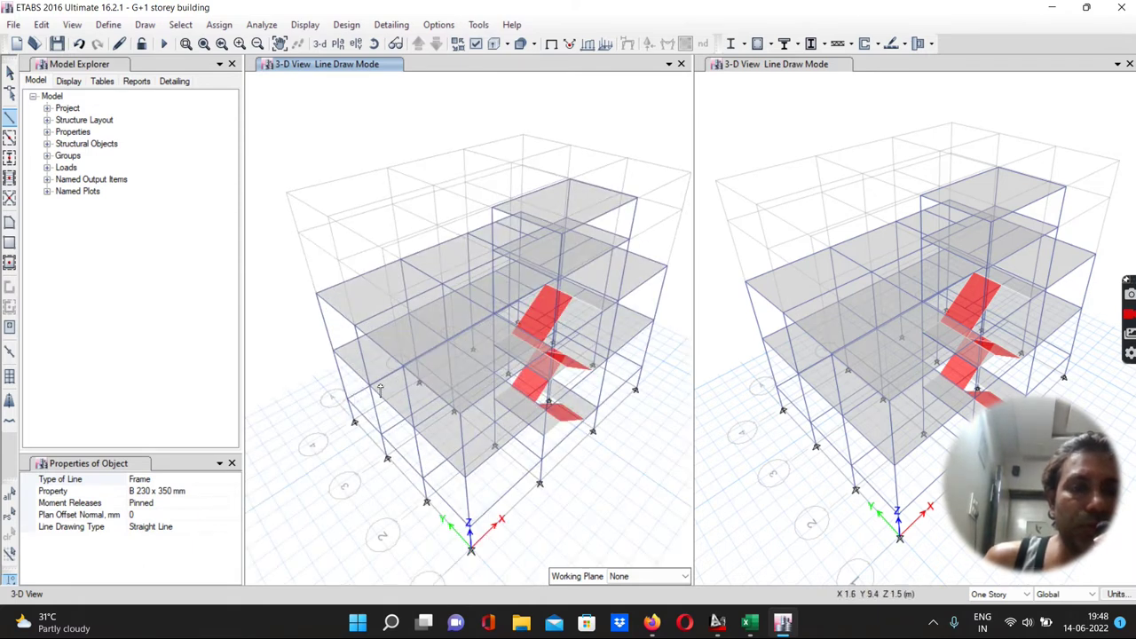
scroll(422, 435, up, 5)
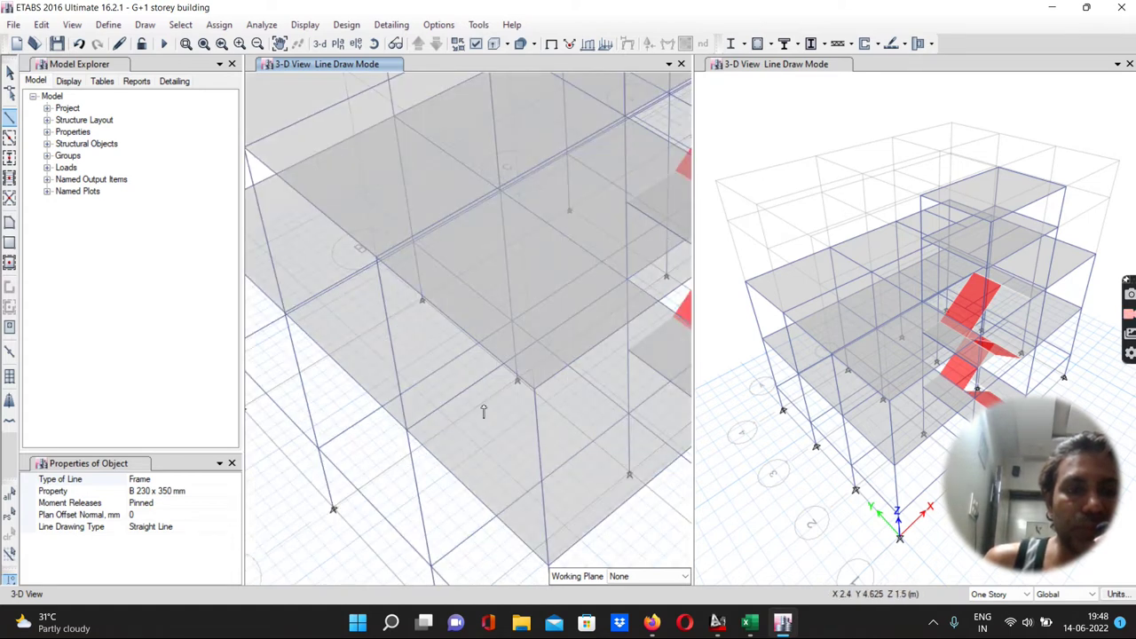
scroll(484, 411, down, 5)
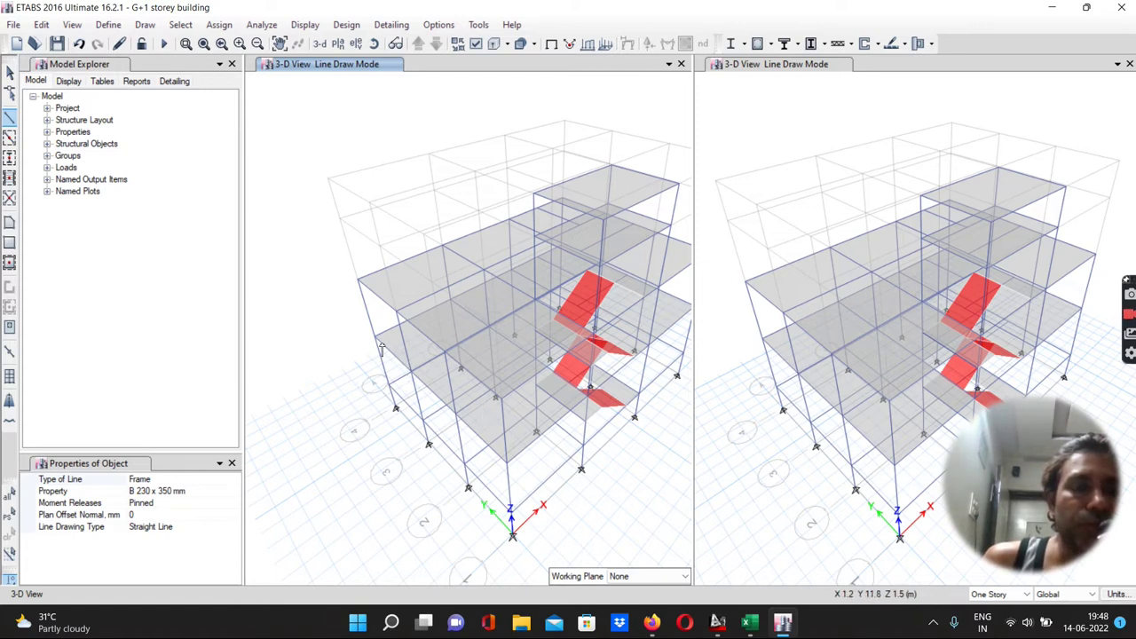
click(144, 24)
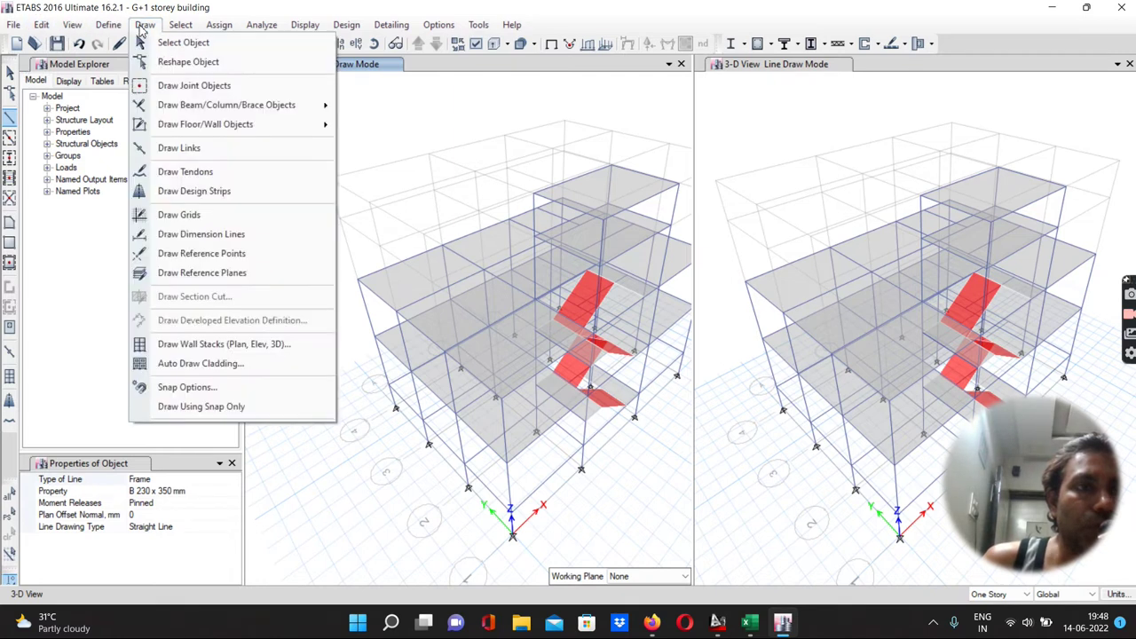
click(181, 86)
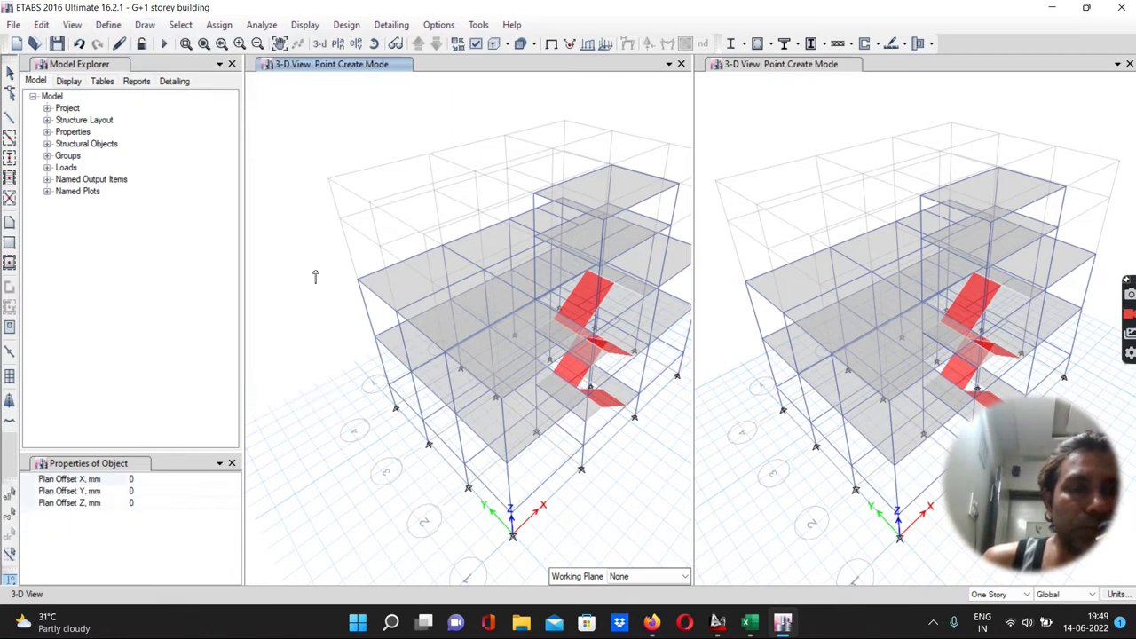
click(373, 339)
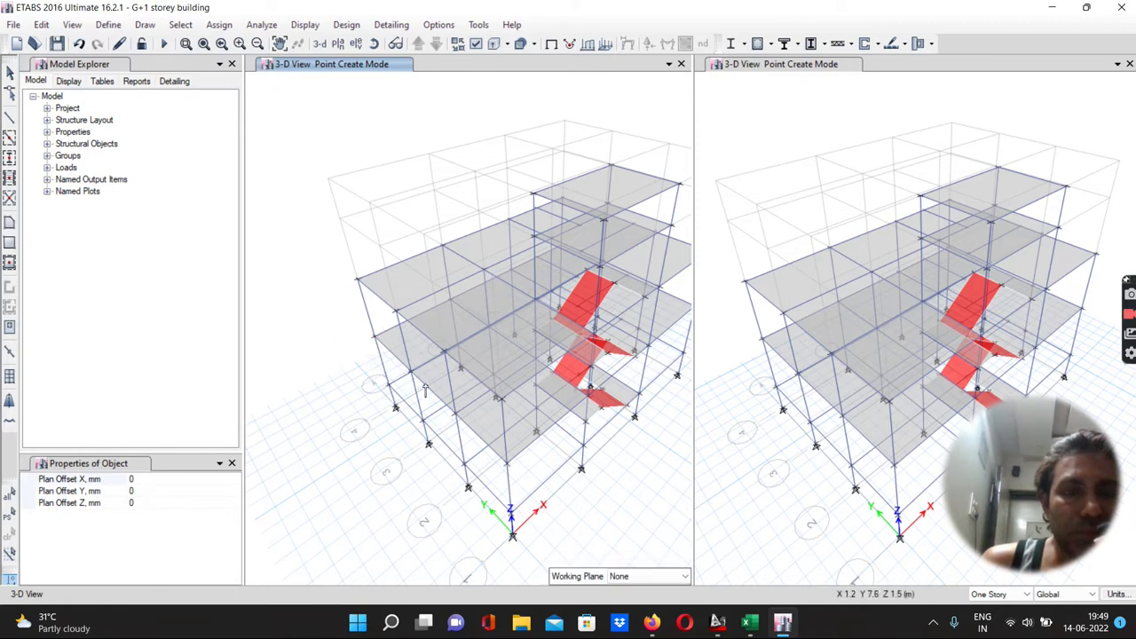
Step: Draw joint objects offset -2000 mm in plan X from grid points A 4 and A 2 on the F.F. story
scroll(425, 390, up, 3)
scroll(425, 391, down, 3)
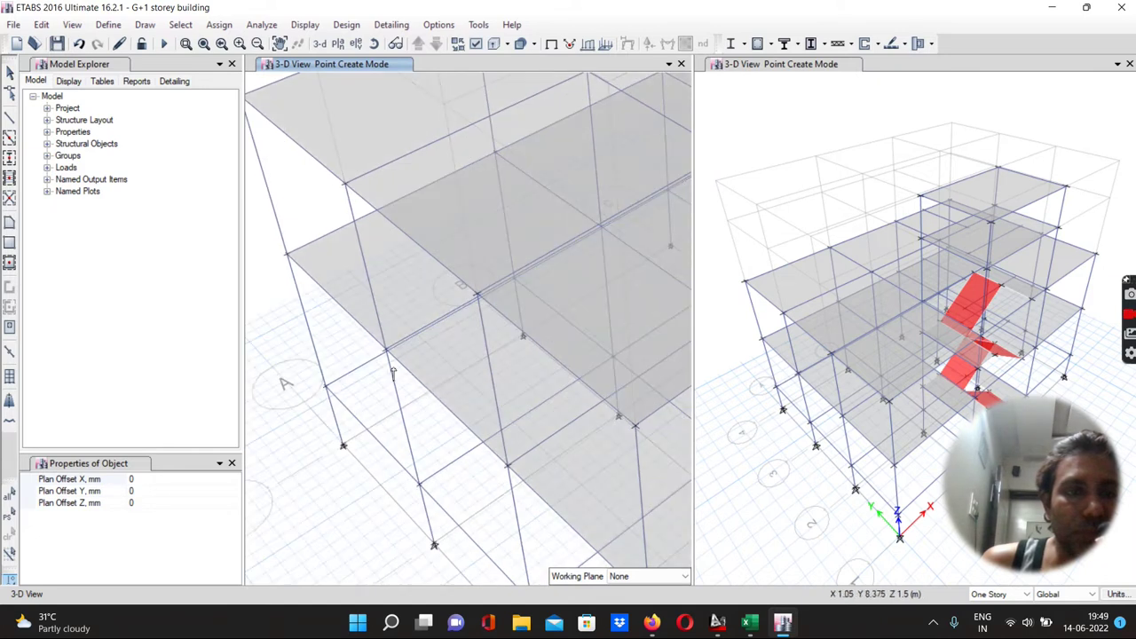
scroll(393, 373, down, 2)
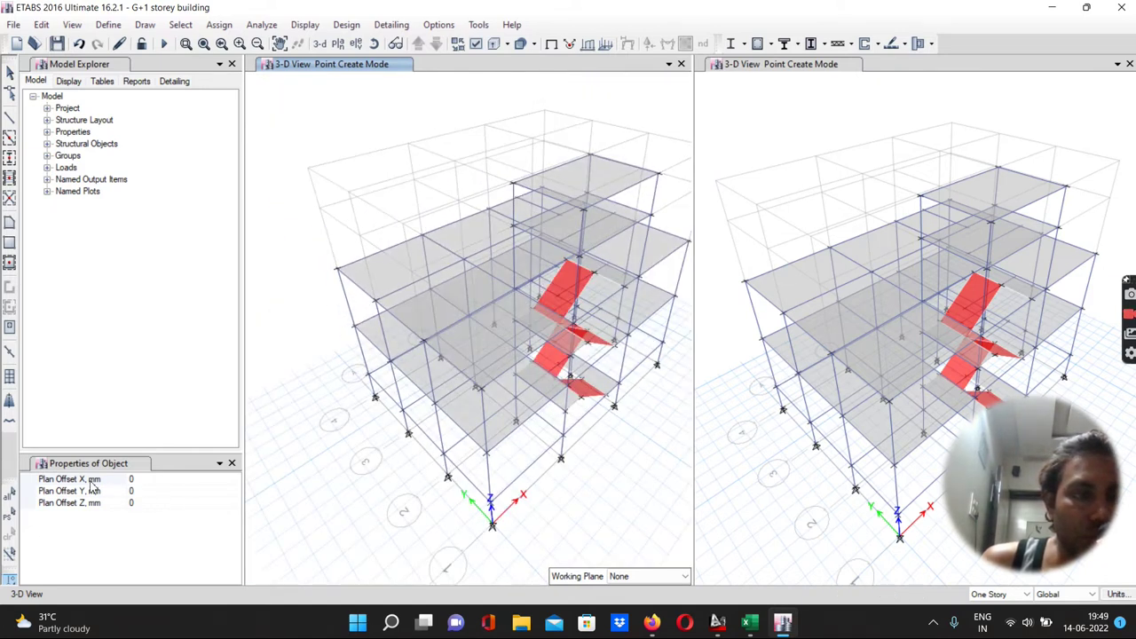
click(144, 480)
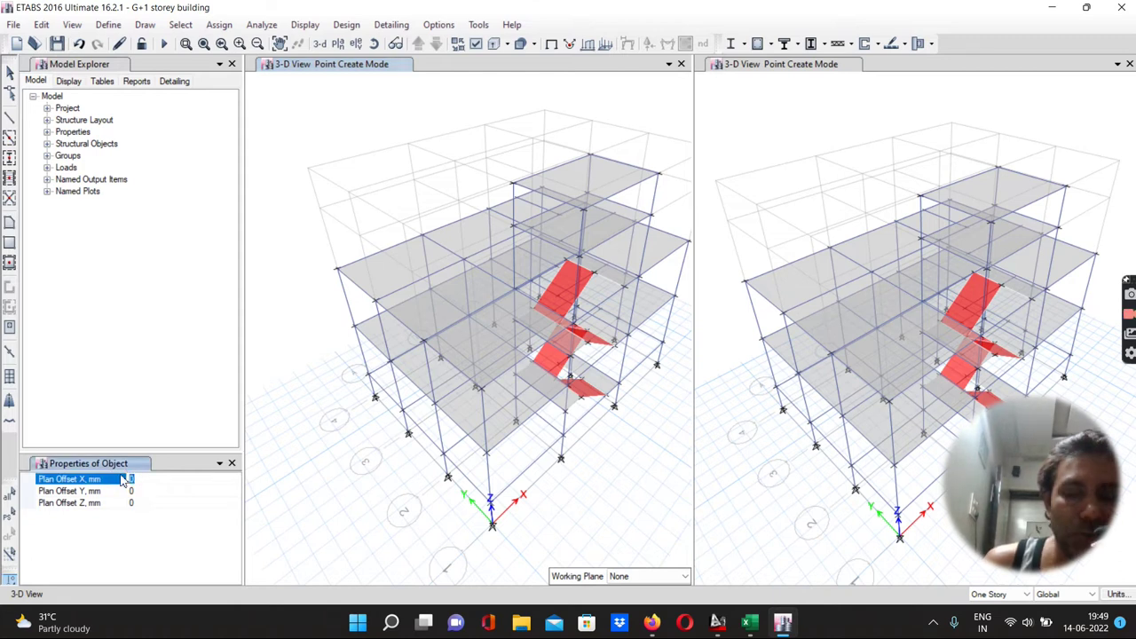
text(-2000)
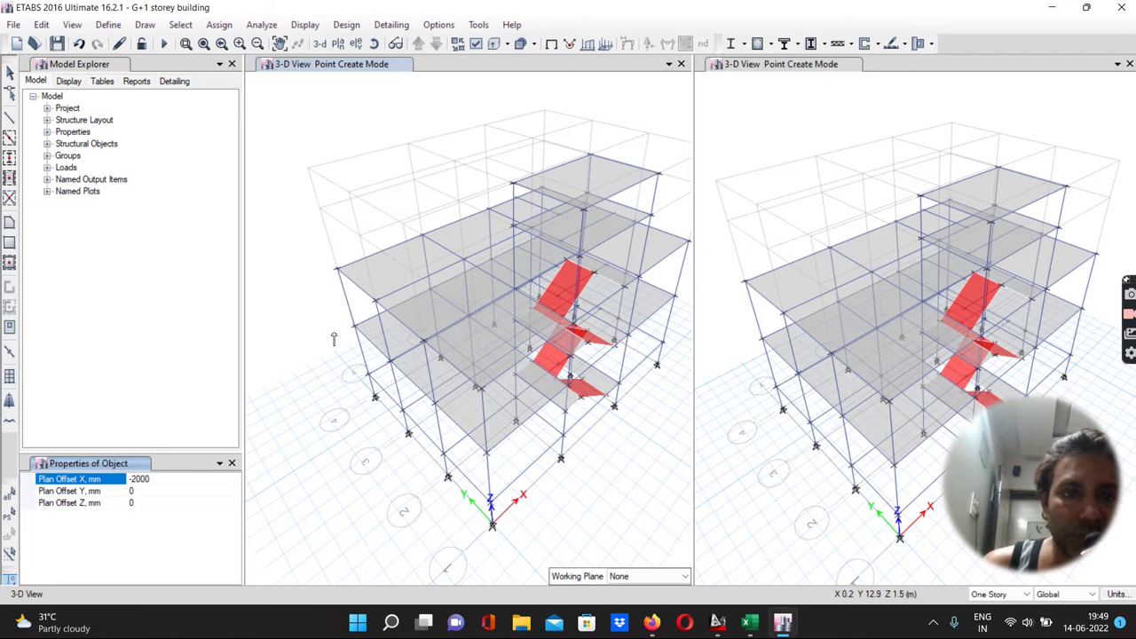
click(356, 330)
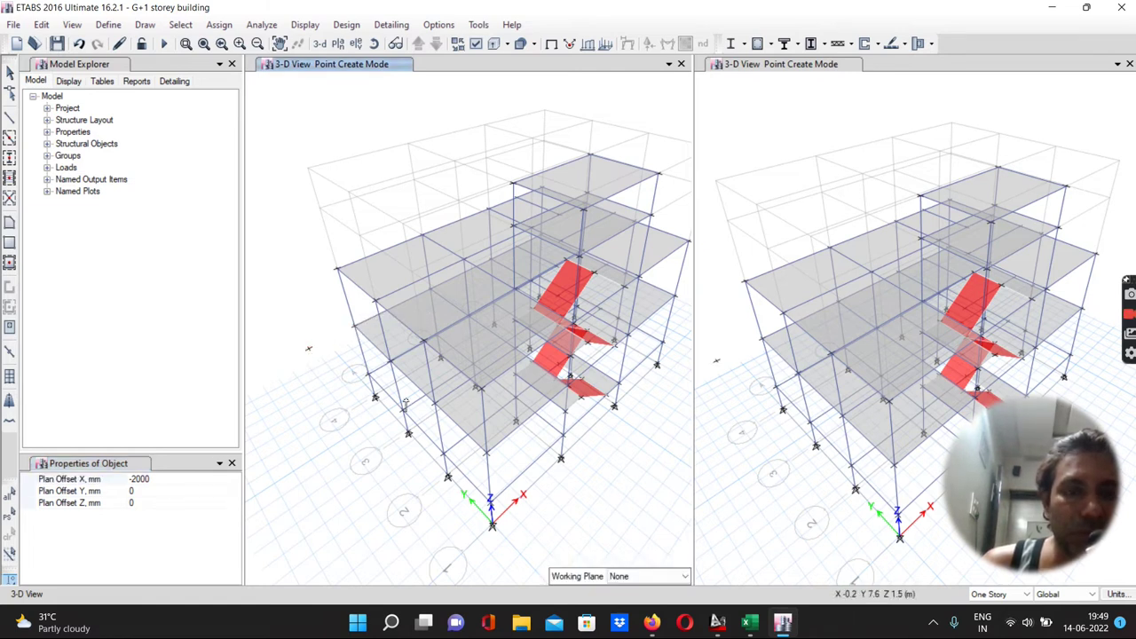
click(435, 404)
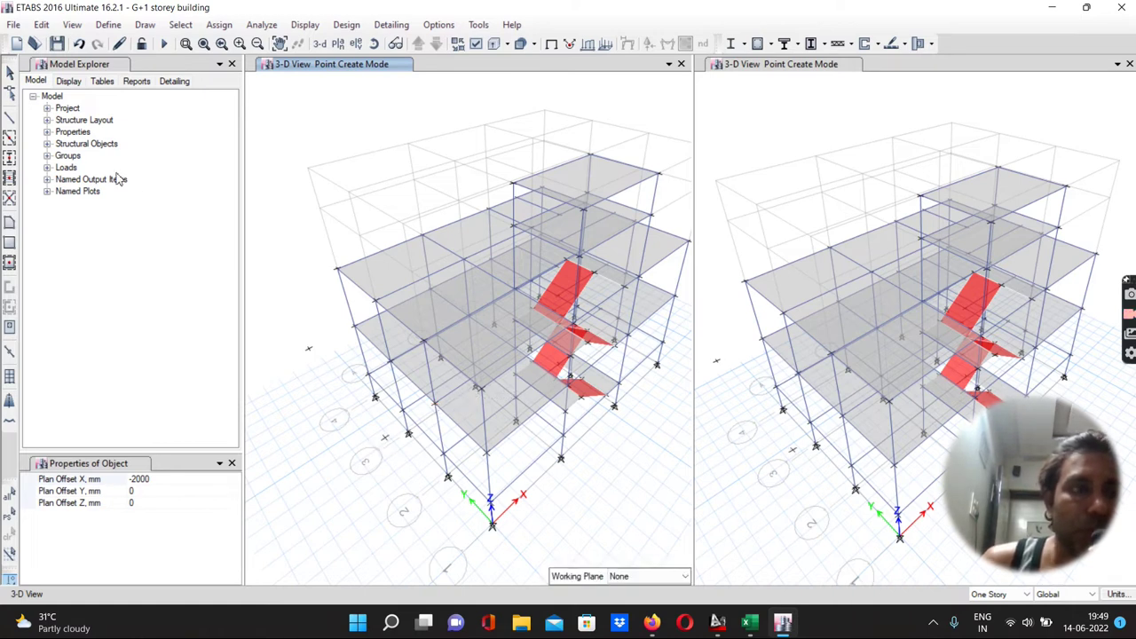
Step: Draw an ST-150 mm floor slab between F.F. grid points A 4 and A 2 and the two offset joints
click(10, 222)
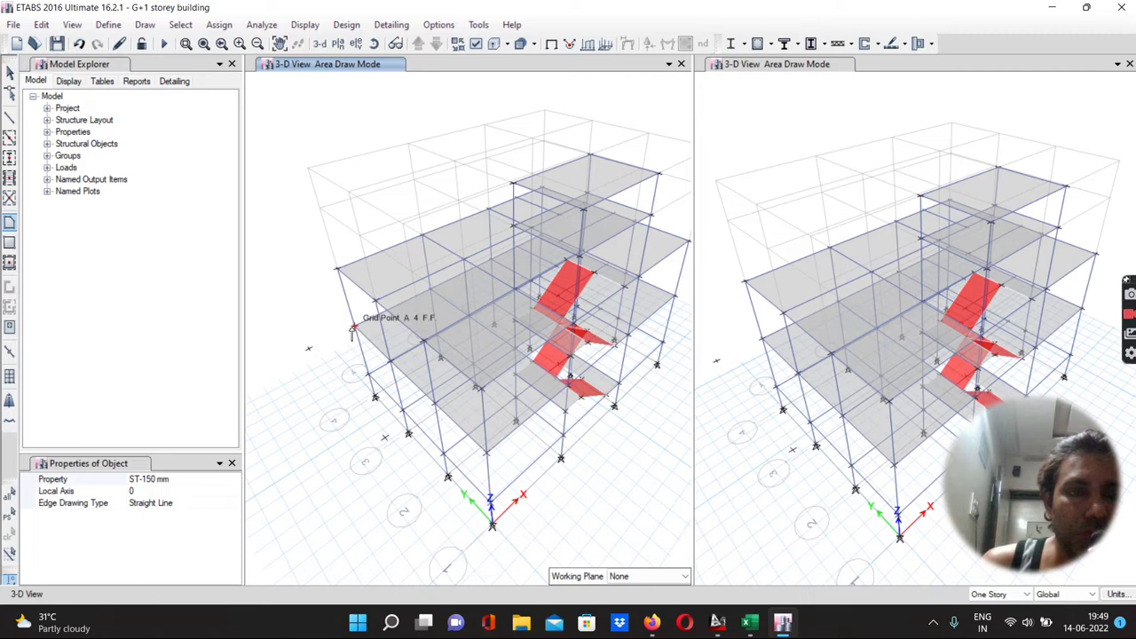
click(352, 328)
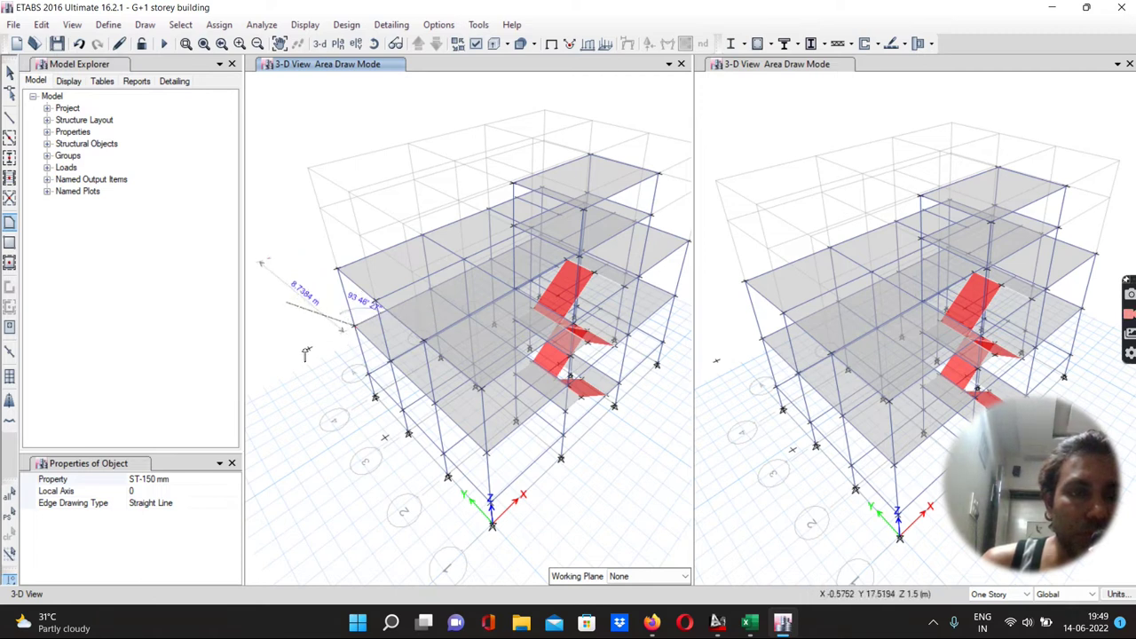
click(309, 349)
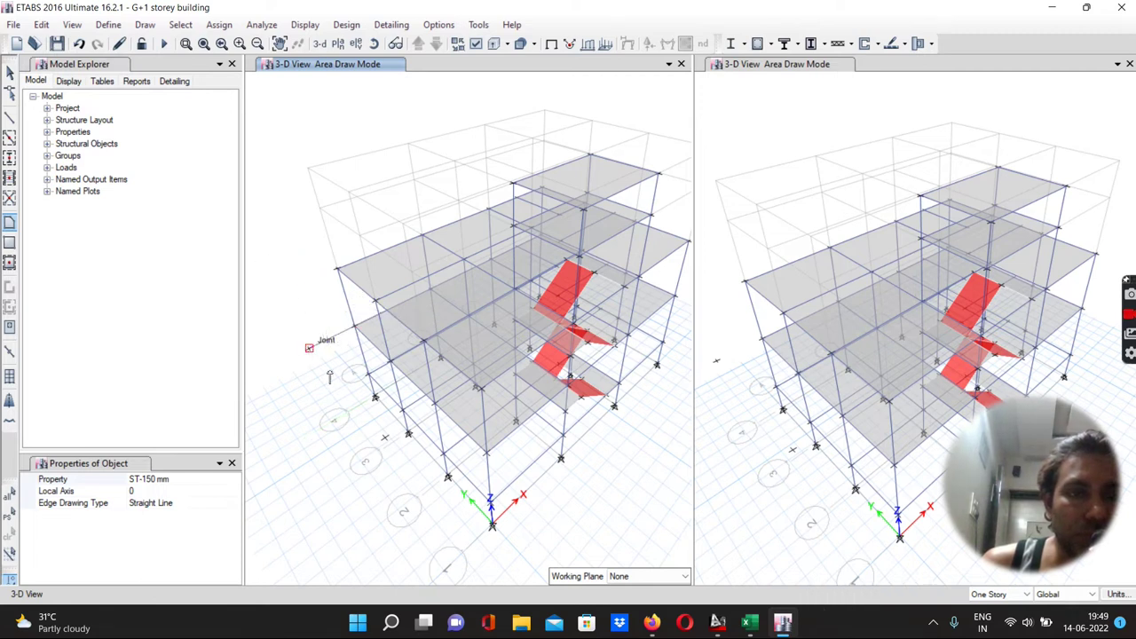
click(384, 436)
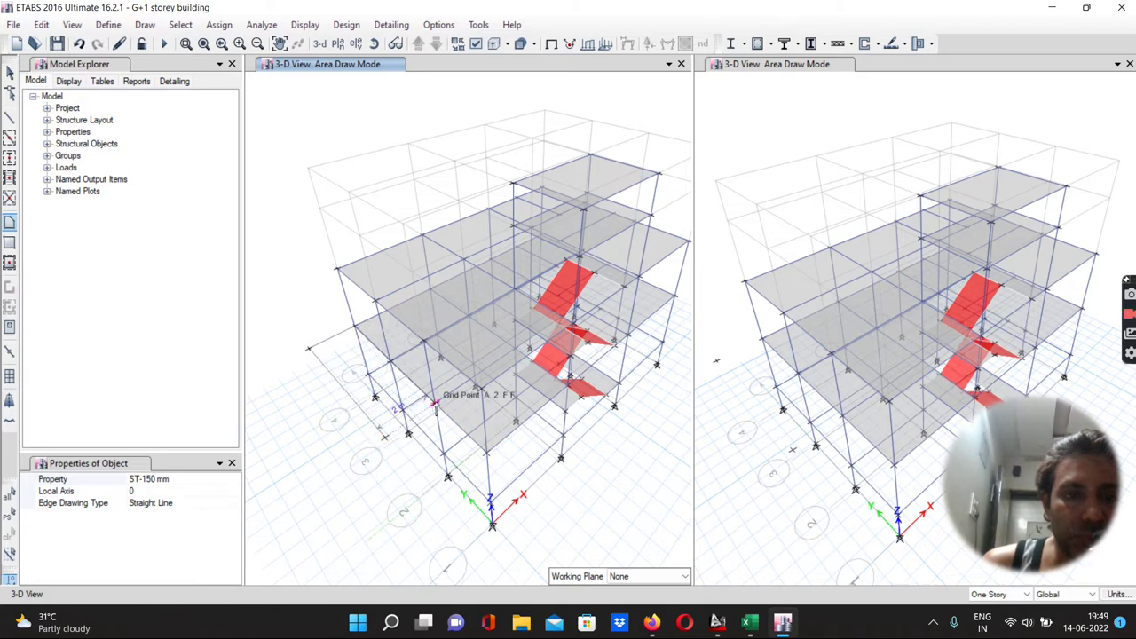
double_click(435, 404)
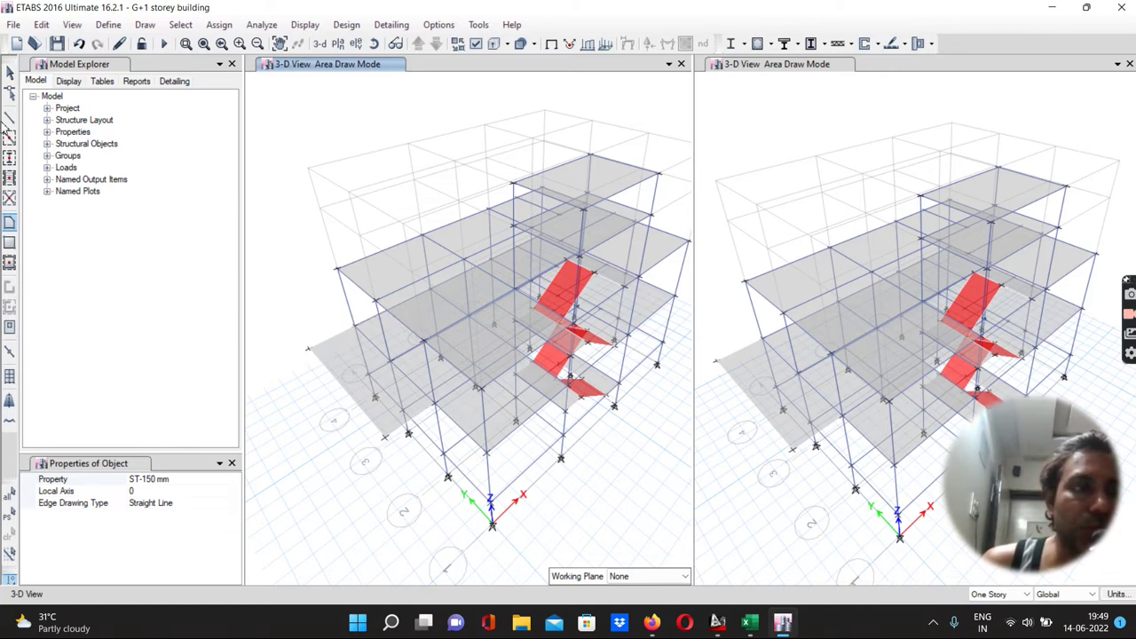
Step: Try a pinned B 230 x 350 mm beam along the projecting slab's edge at grid 4, and undo the beam and the slab
click(9, 116)
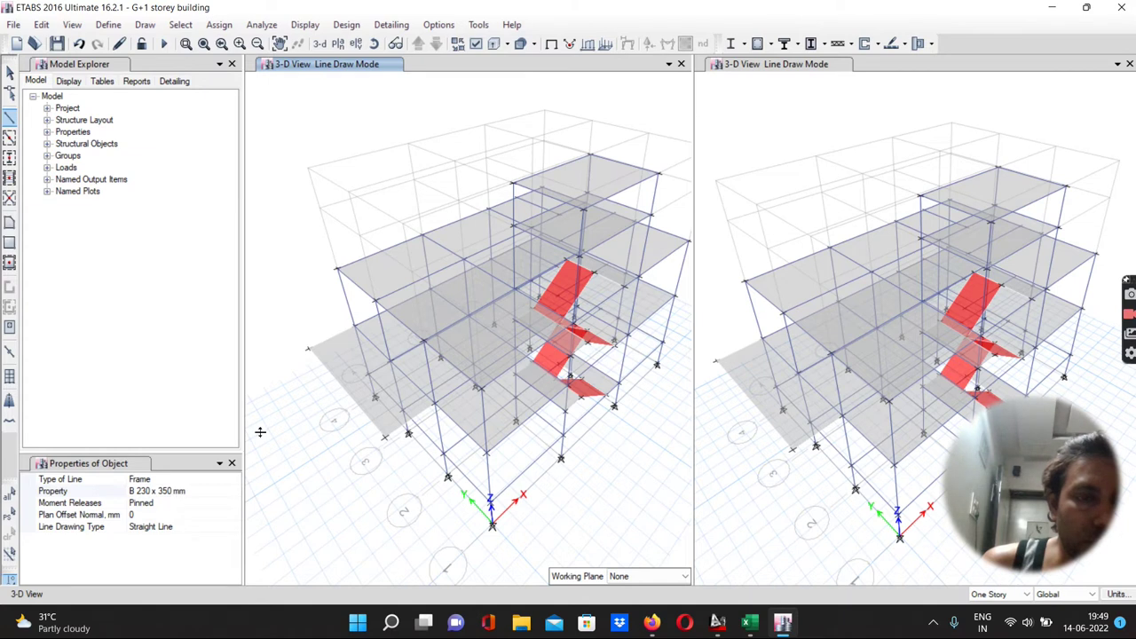
click(310, 350)
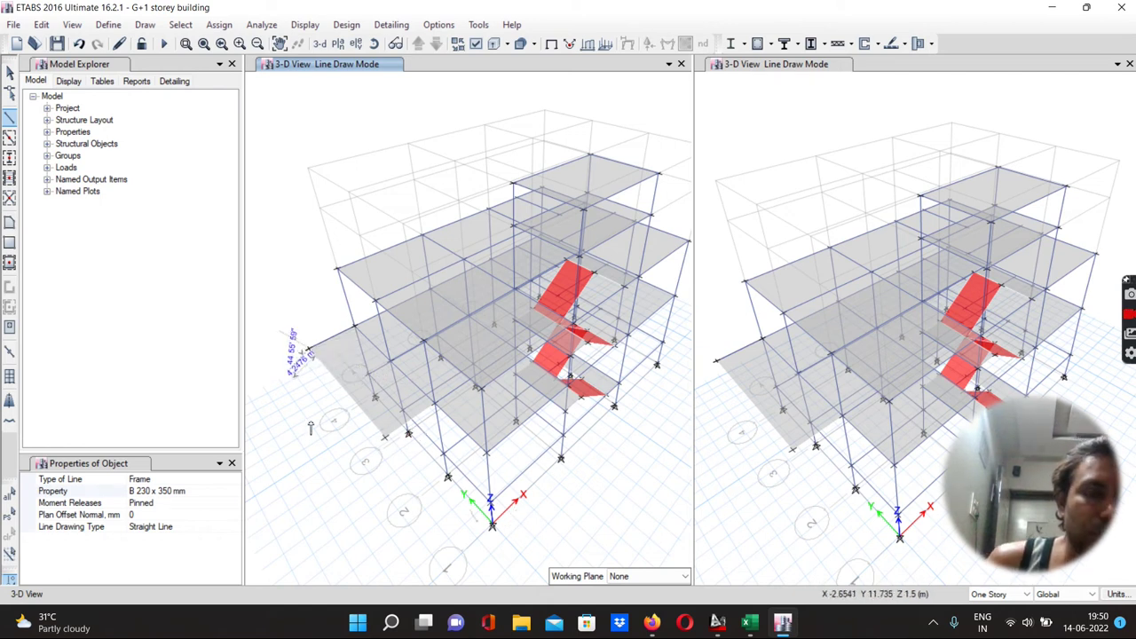
key(Escape)
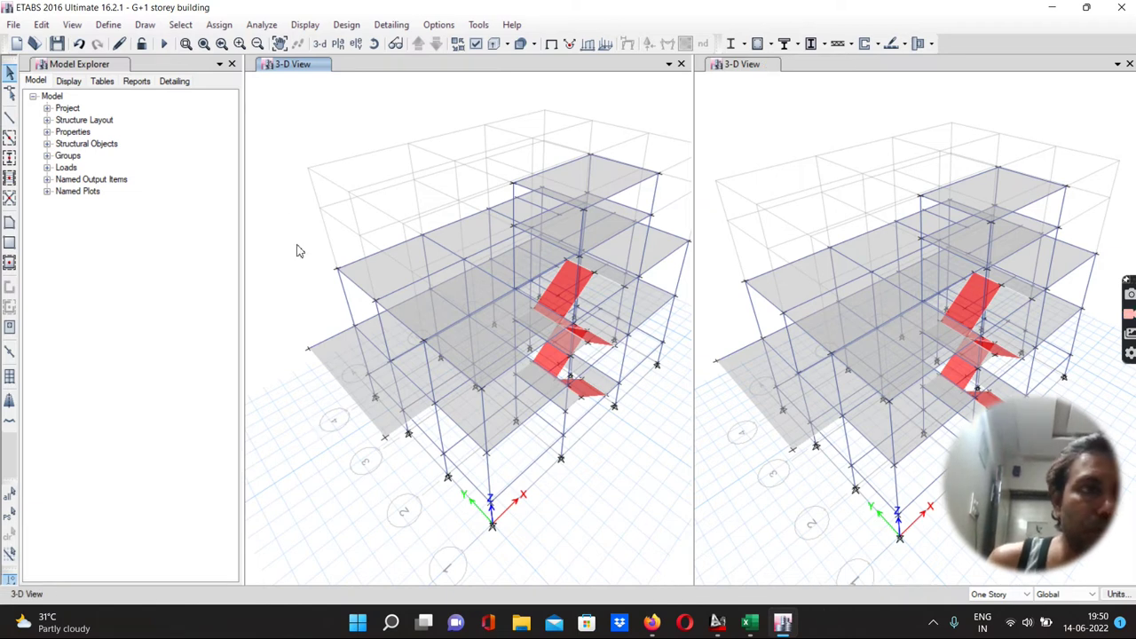
click(79, 45)
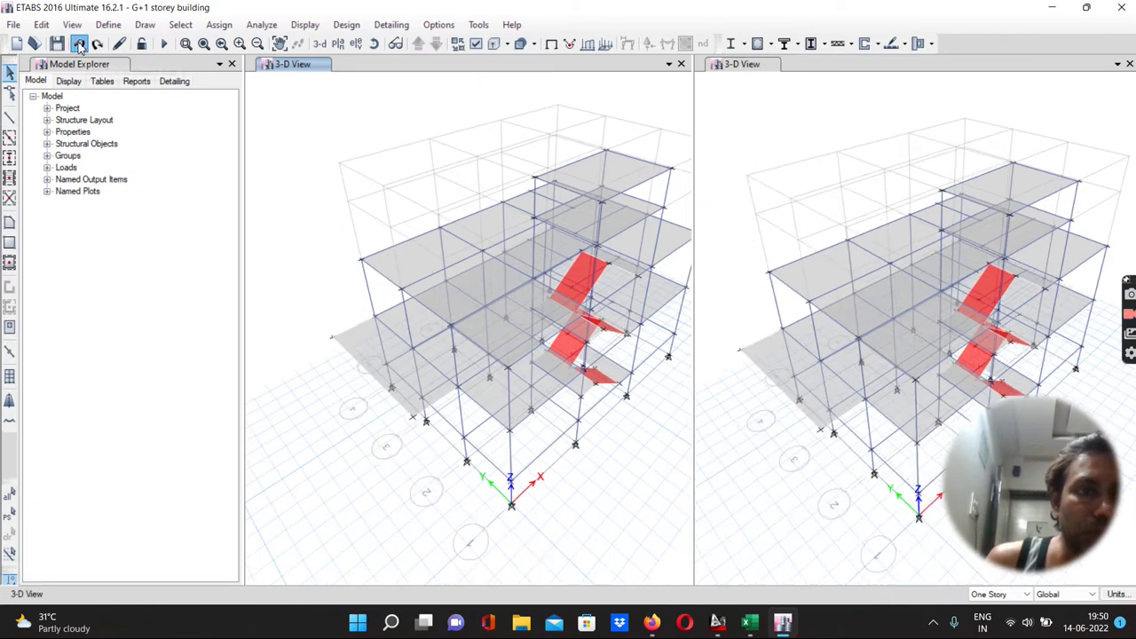
Step: Draw an S 115 mm floor slab through F.F. grid points A 4 and A 2 and the two offset joints
click(9, 222)
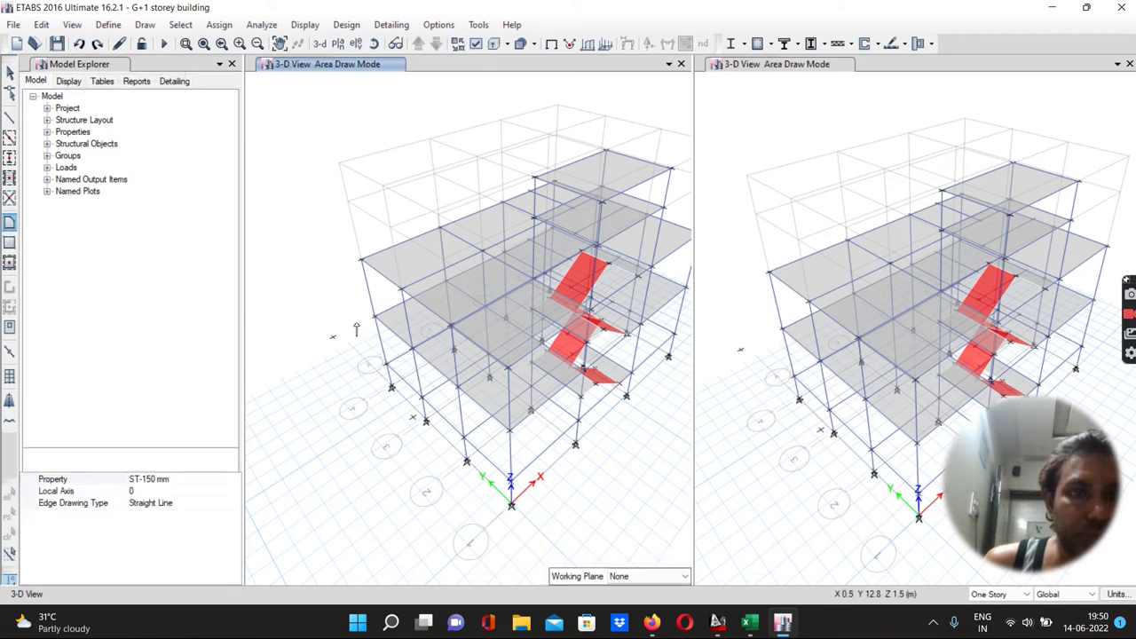
click(150, 480)
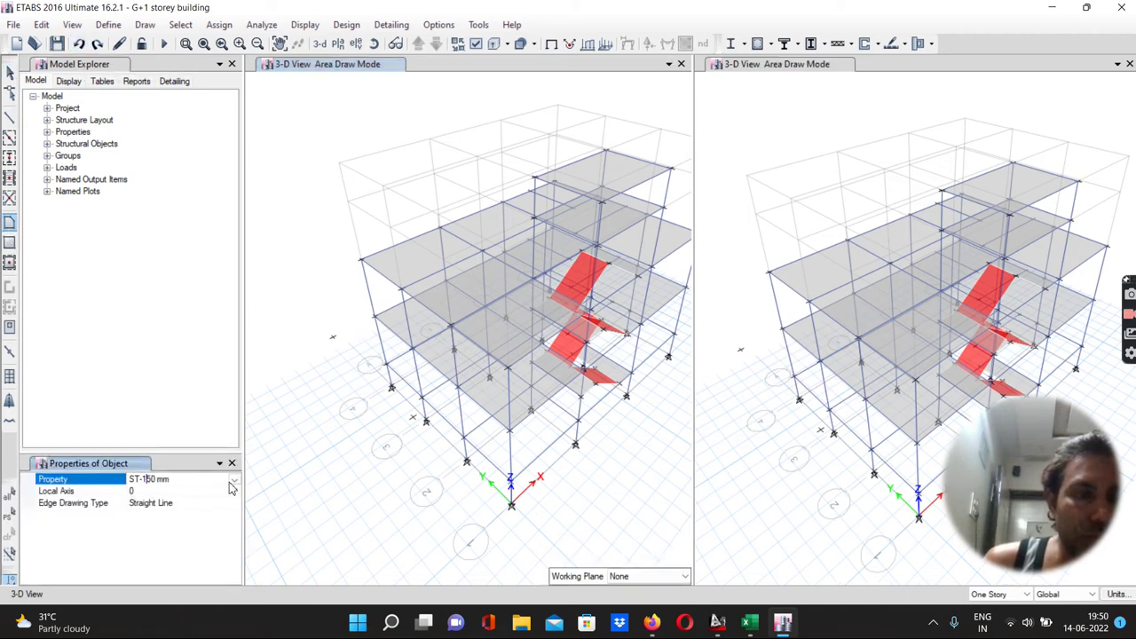
click(235, 479)
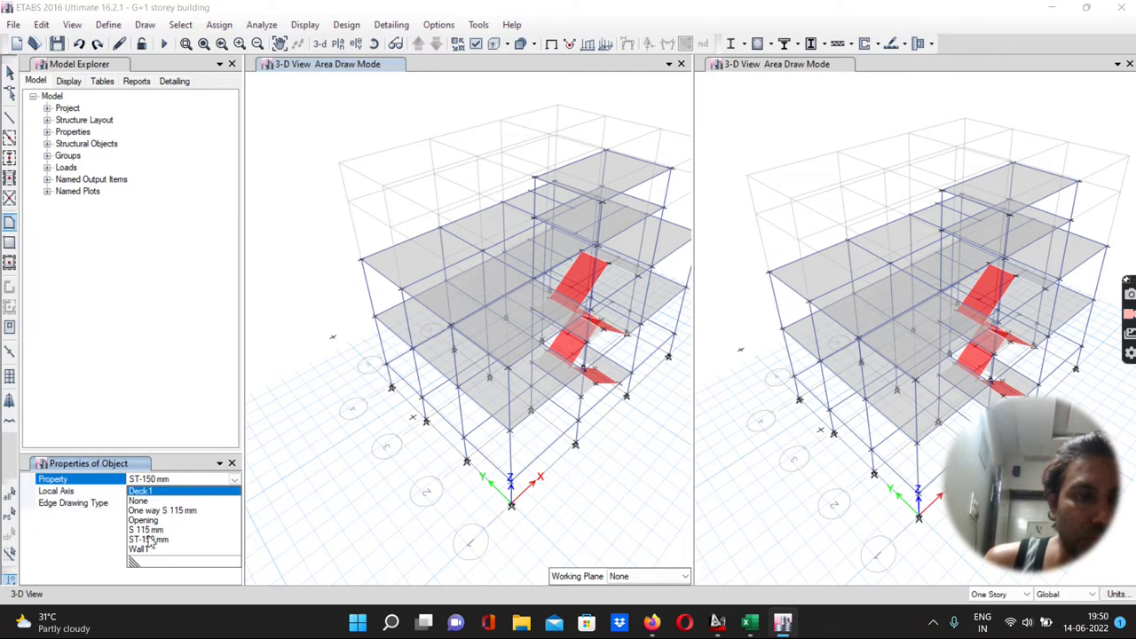
click(146, 530)
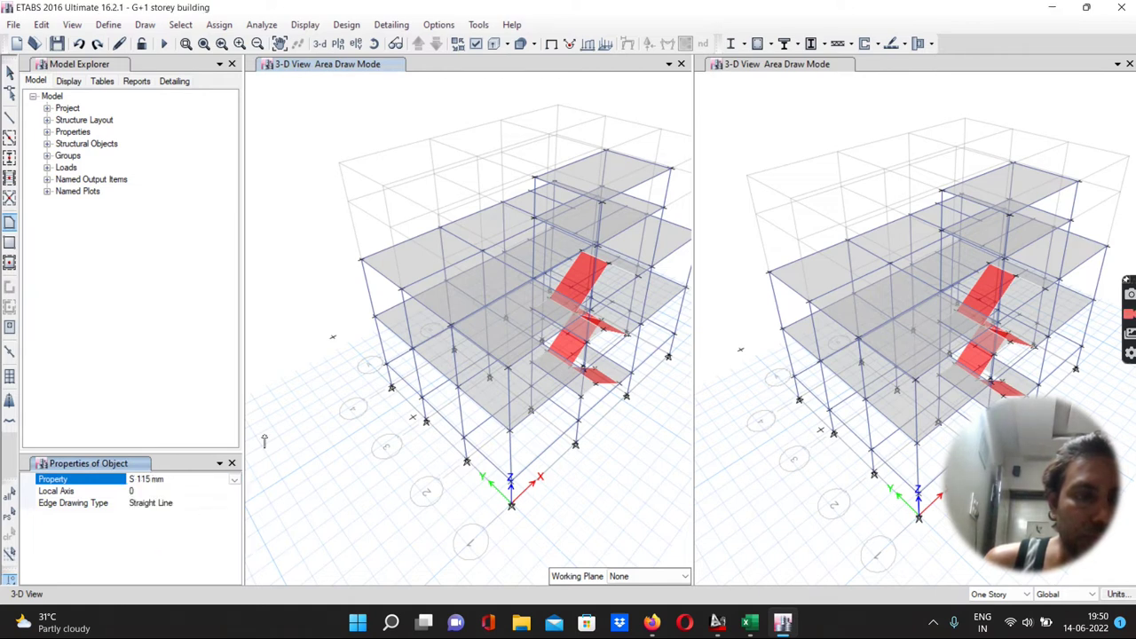
click(375, 316)
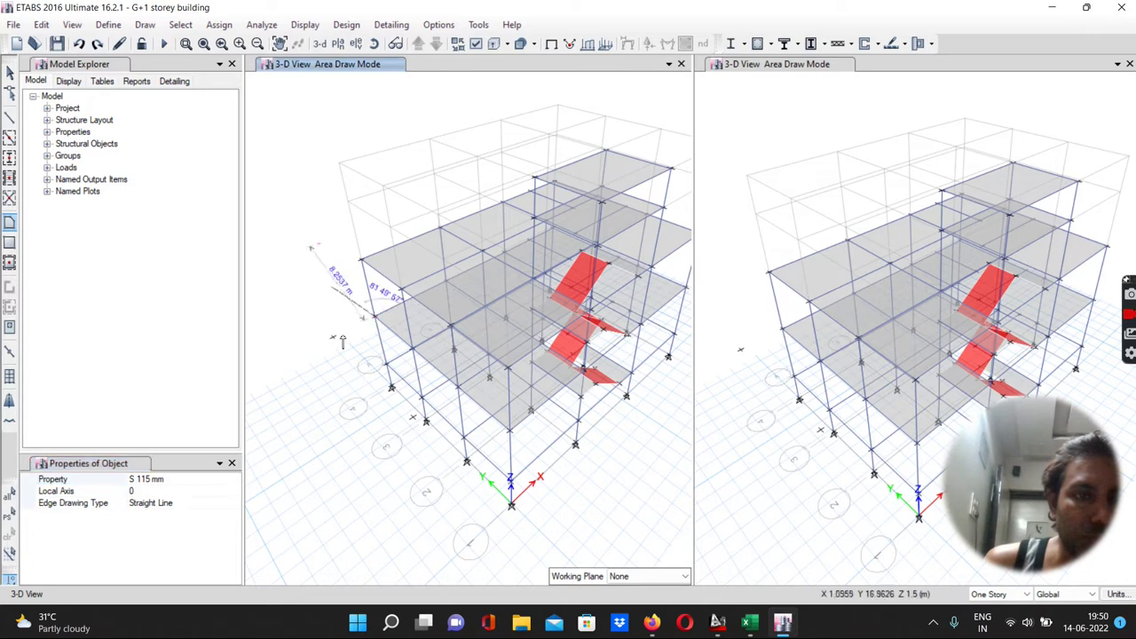
click(411, 418)
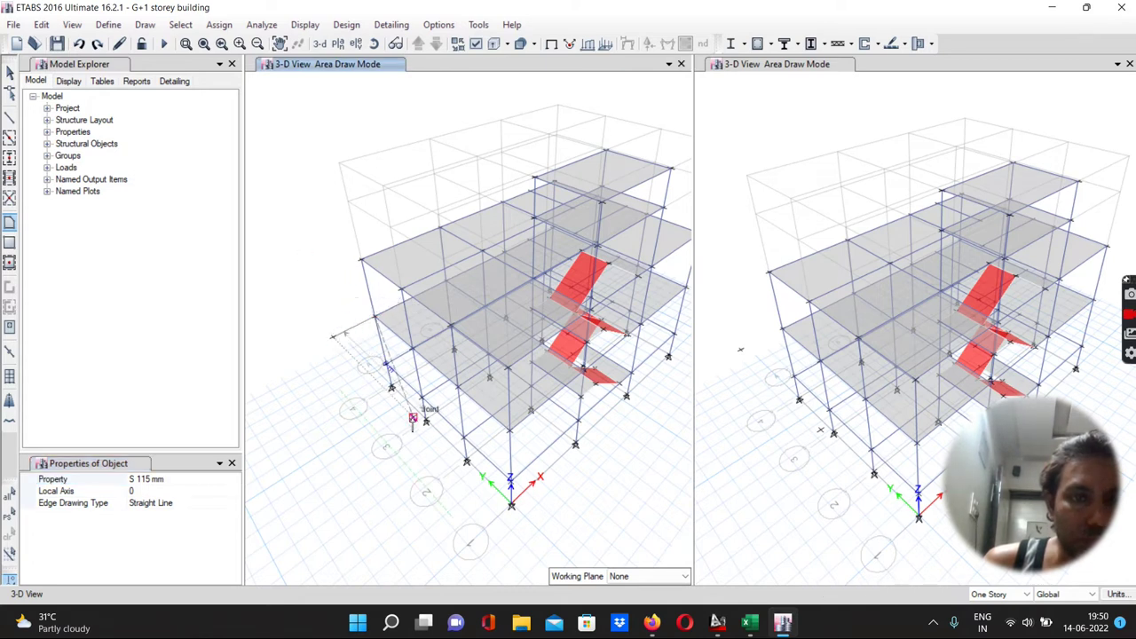
double_click(454, 389)
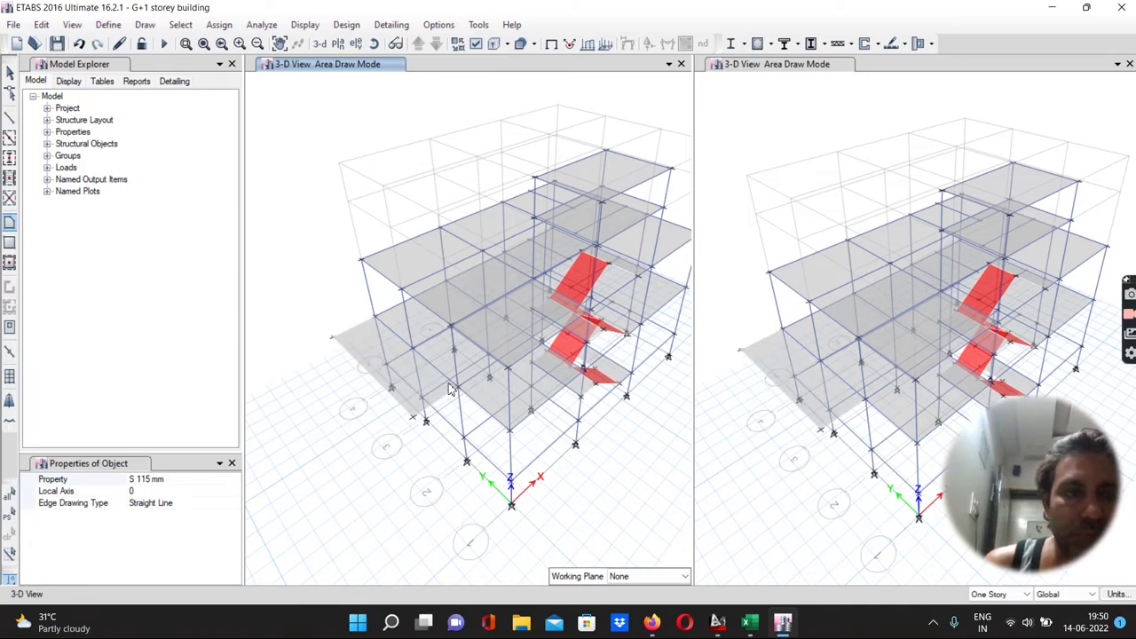
Step: Draw a B 230 x 350 mm beam with Continuous moment releases from F.F. grid point A 4 to its offset joint
click(11, 118)
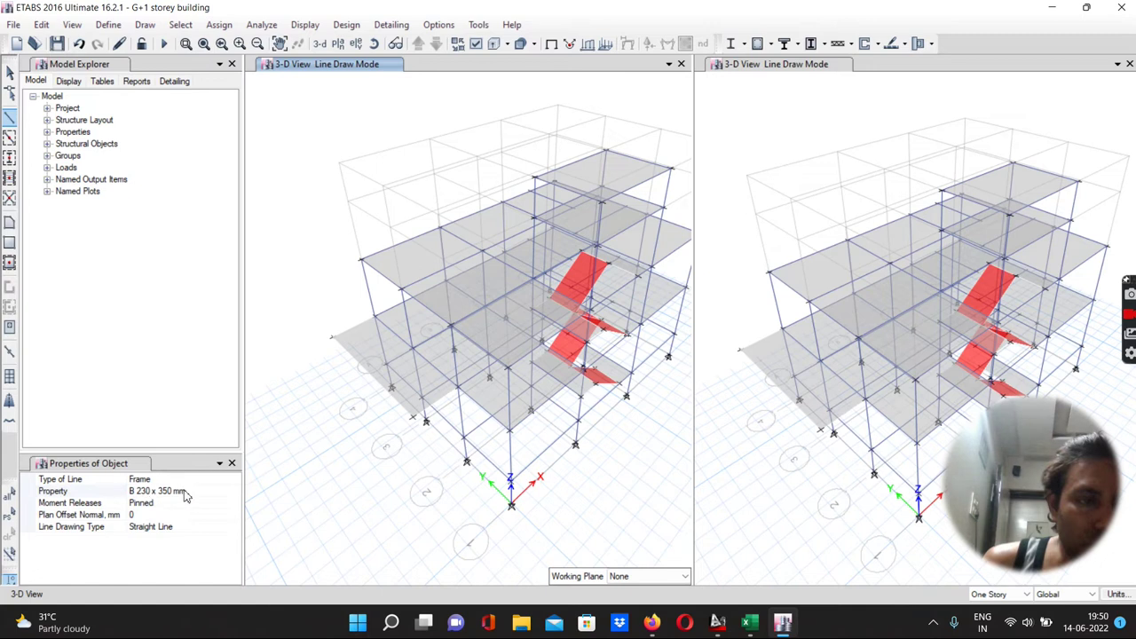
click(148, 503)
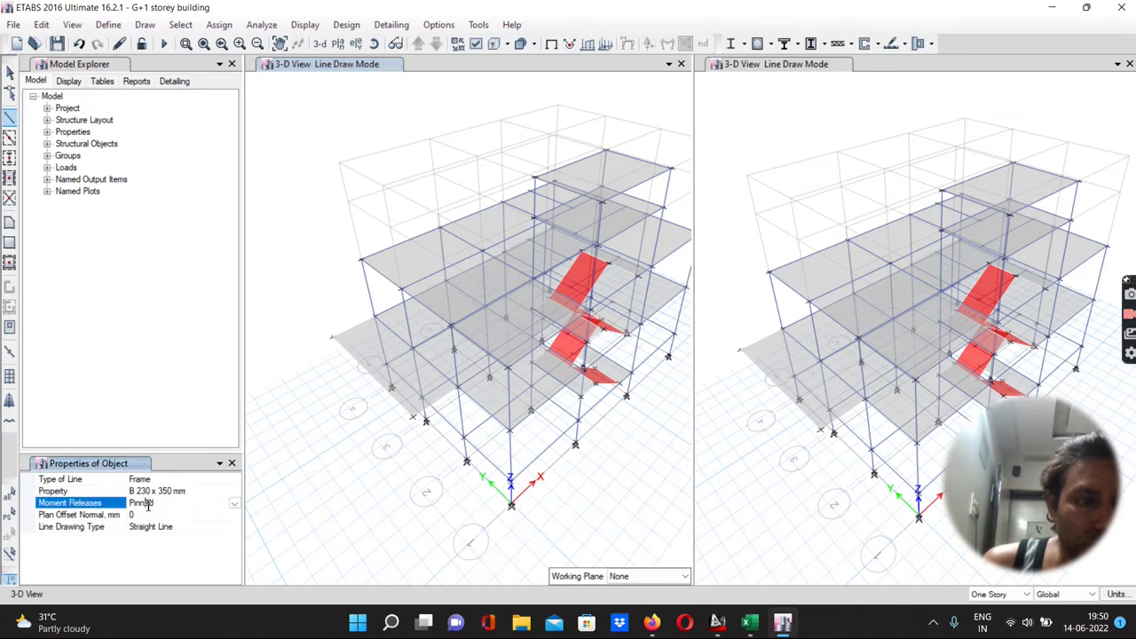
click(233, 503)
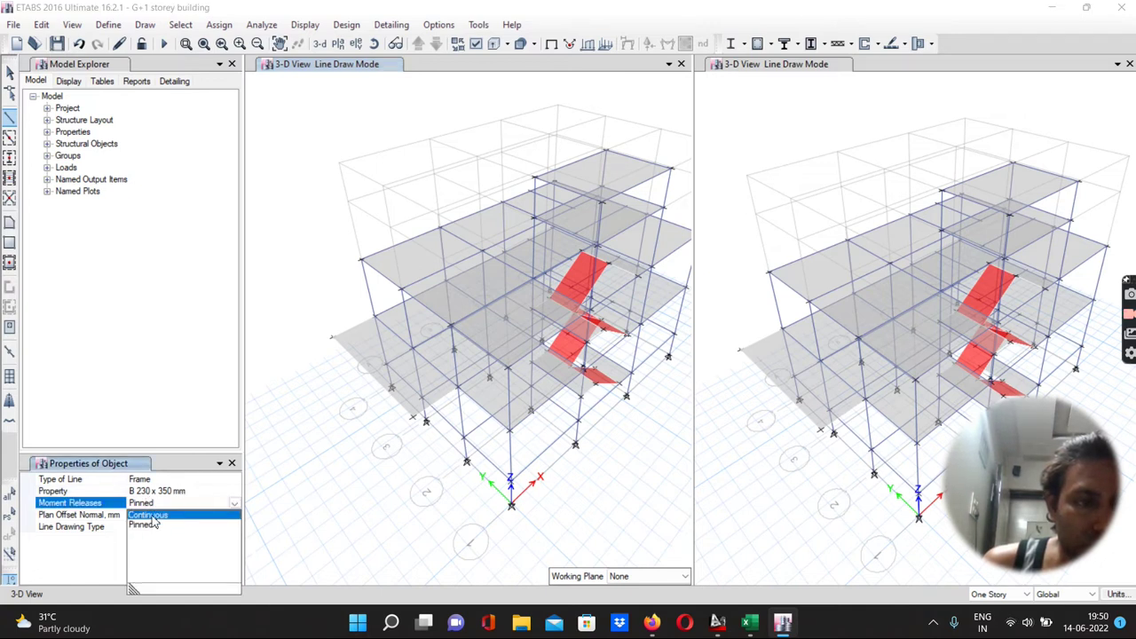
click(153, 516)
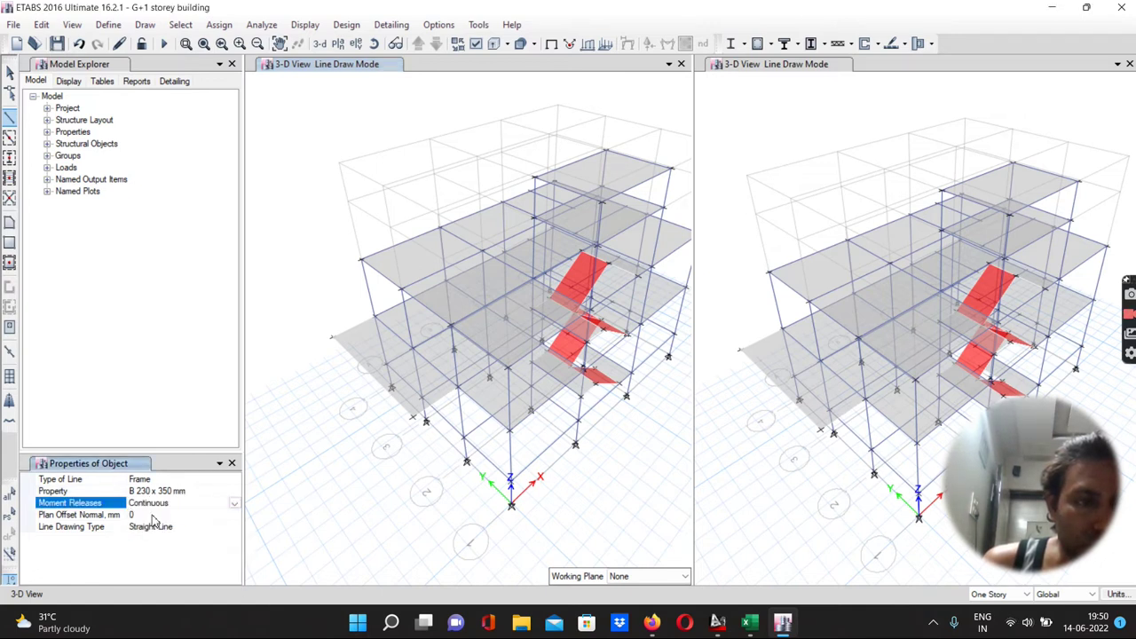
click(373, 316)
click(333, 339)
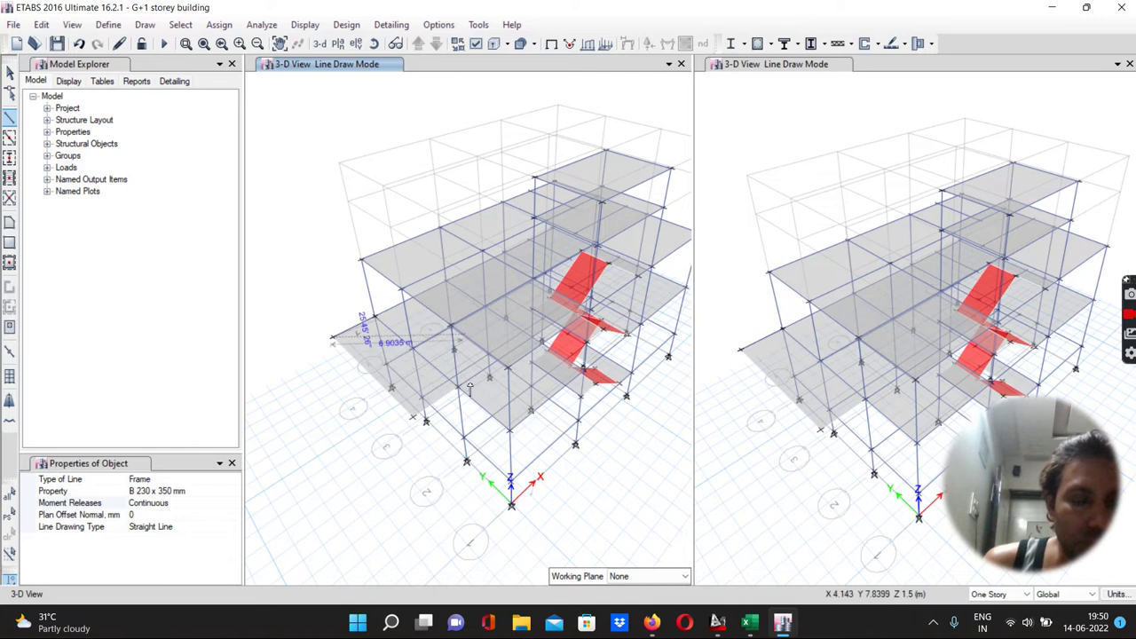
key(Escape)
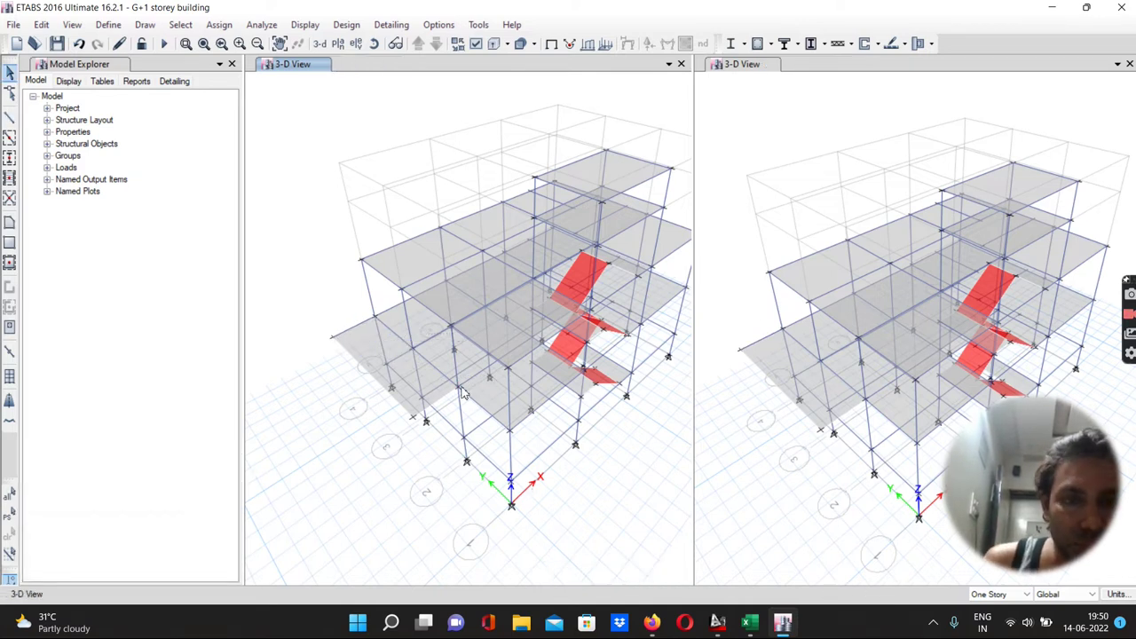
Step: Draw a continuous B 230 x 350 mm beam from F.F. grid point A 2 to its offset joint along the slab edge
click(459, 393)
click(412, 420)
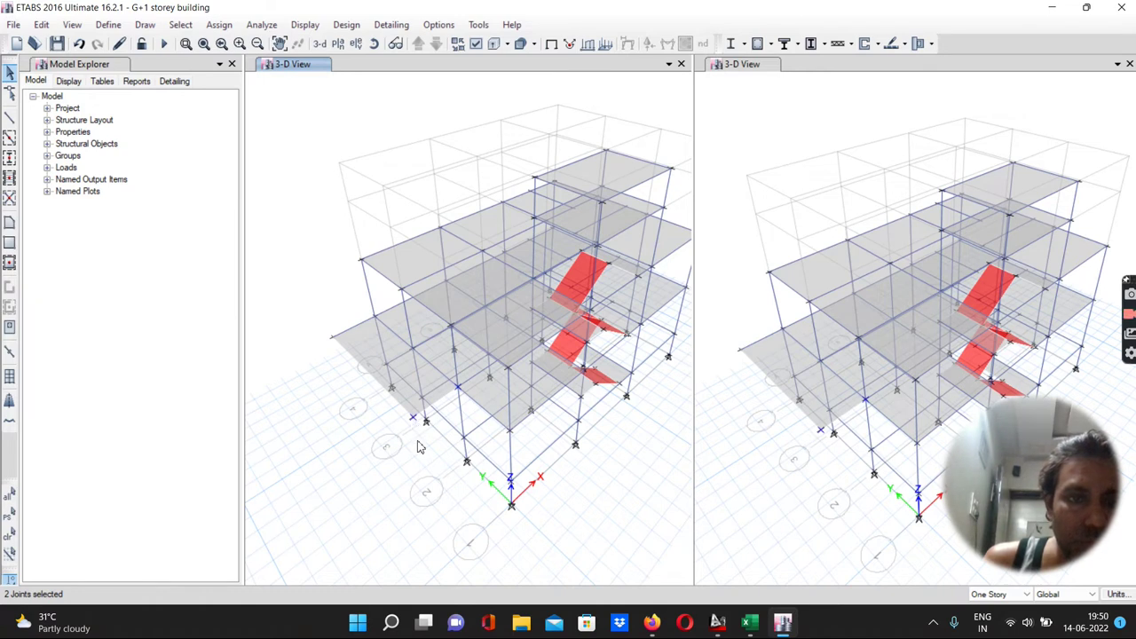
click(10, 117)
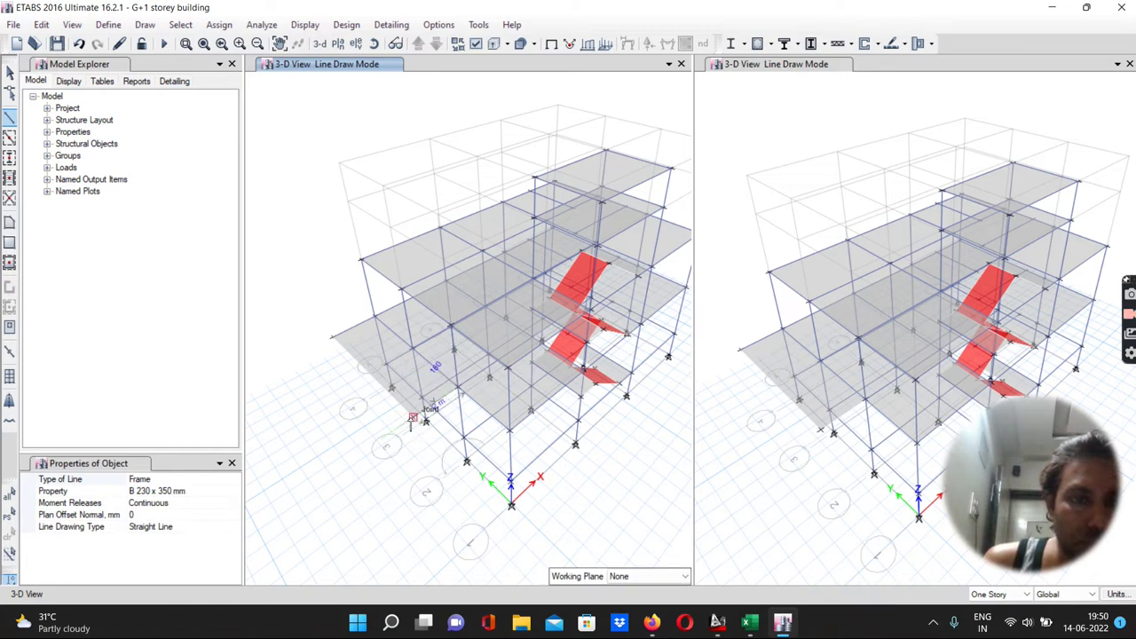
scroll(410, 423, up, 5)
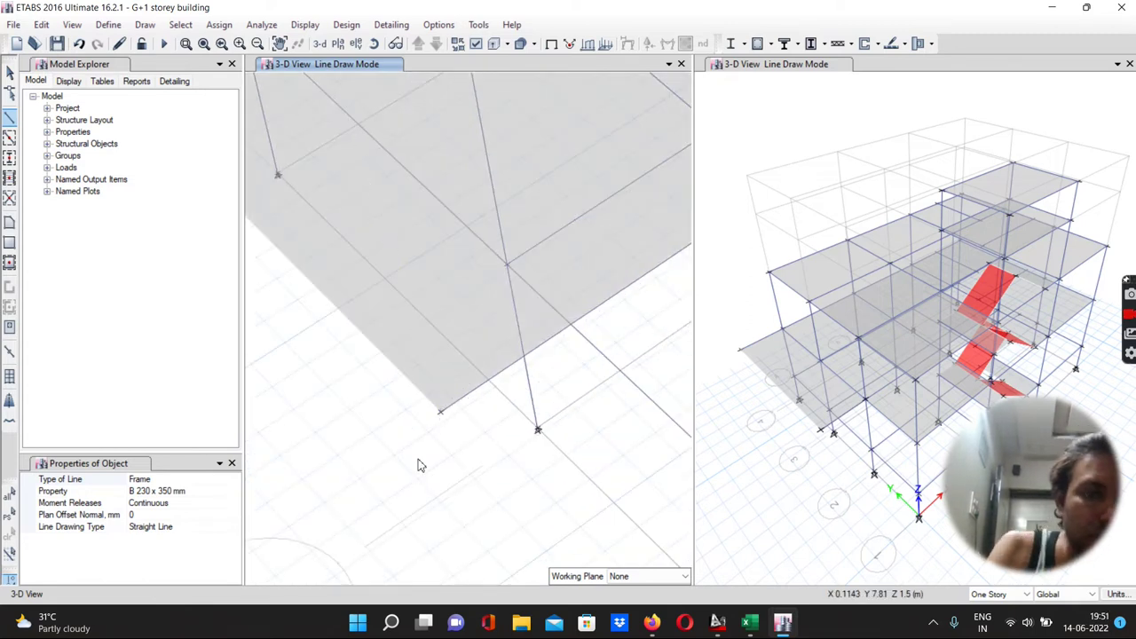
key(Escape)
scroll(373, 433, down, 6)
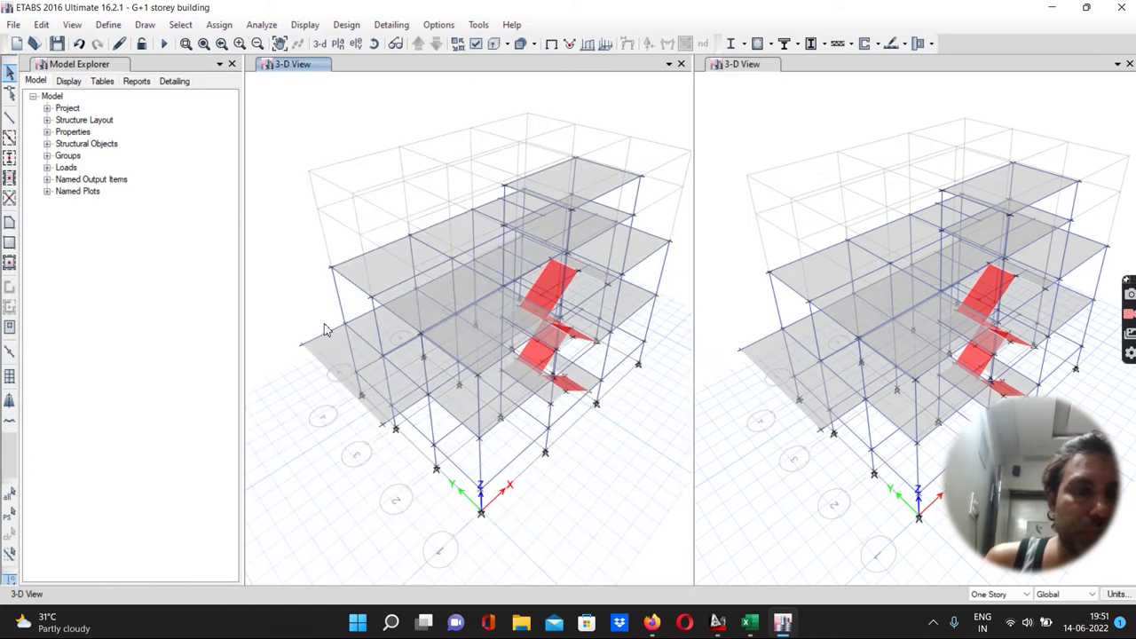
Step: Remove all restraints from the two offset joints at the projecting slab's outer corners
scroll(327, 330, up, 2)
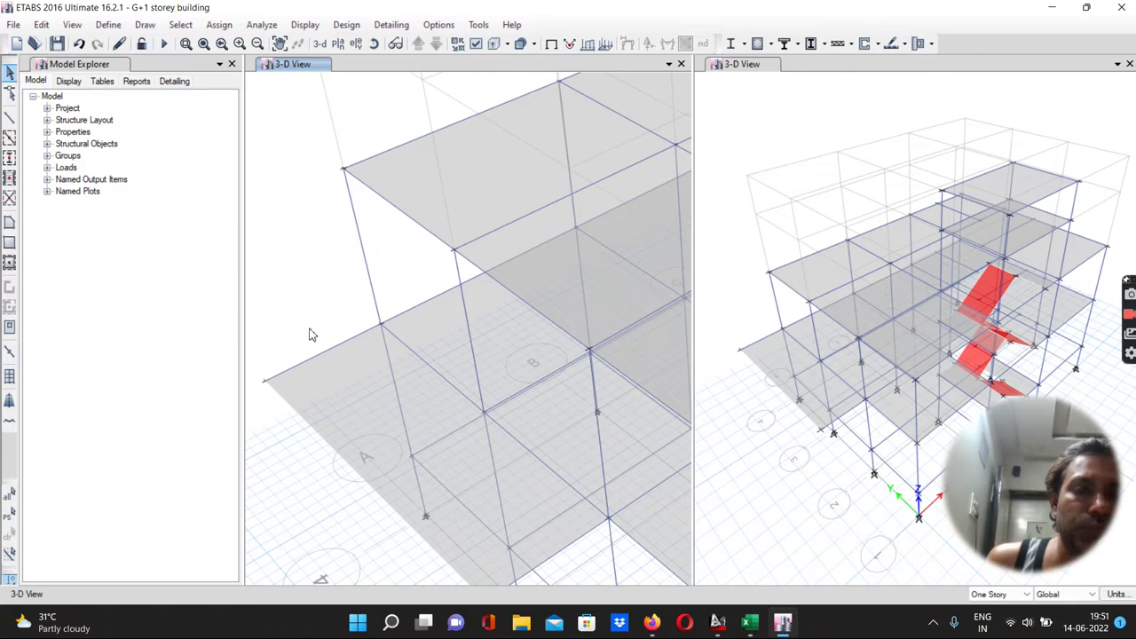
scroll(346, 382, down, 3)
scroll(380, 429, up, 3)
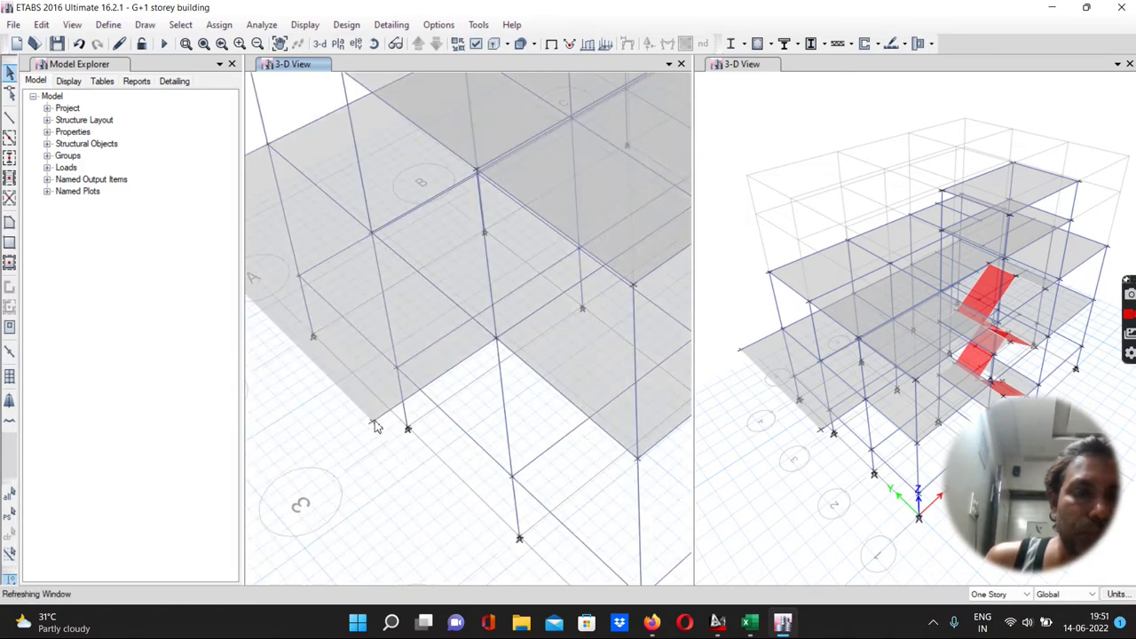
click(373, 423)
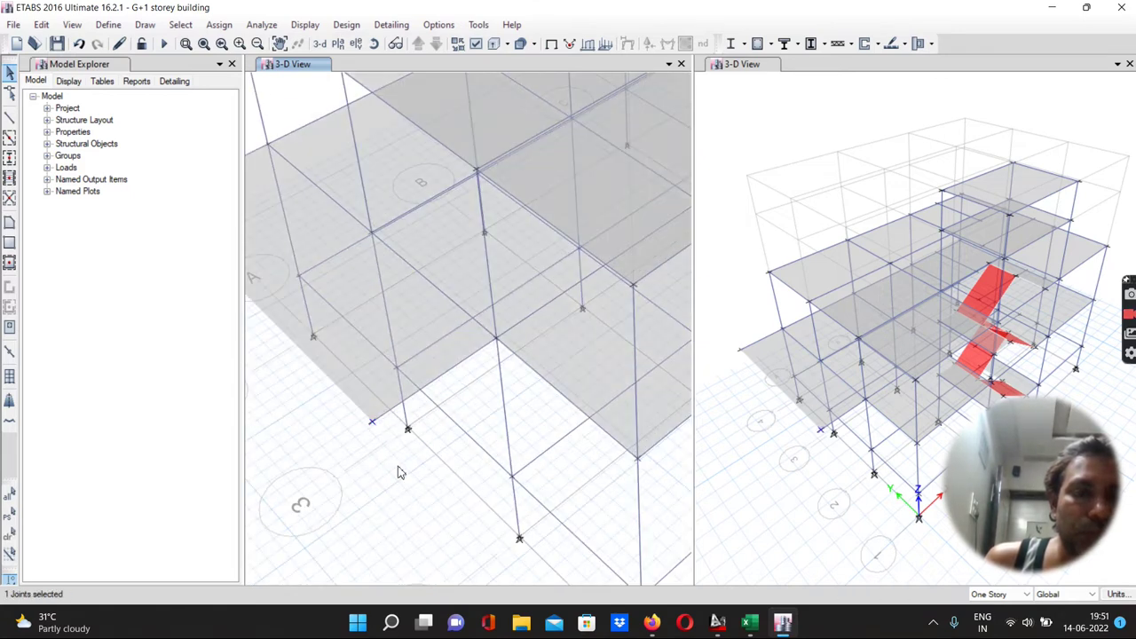
scroll(409, 471, down, 3)
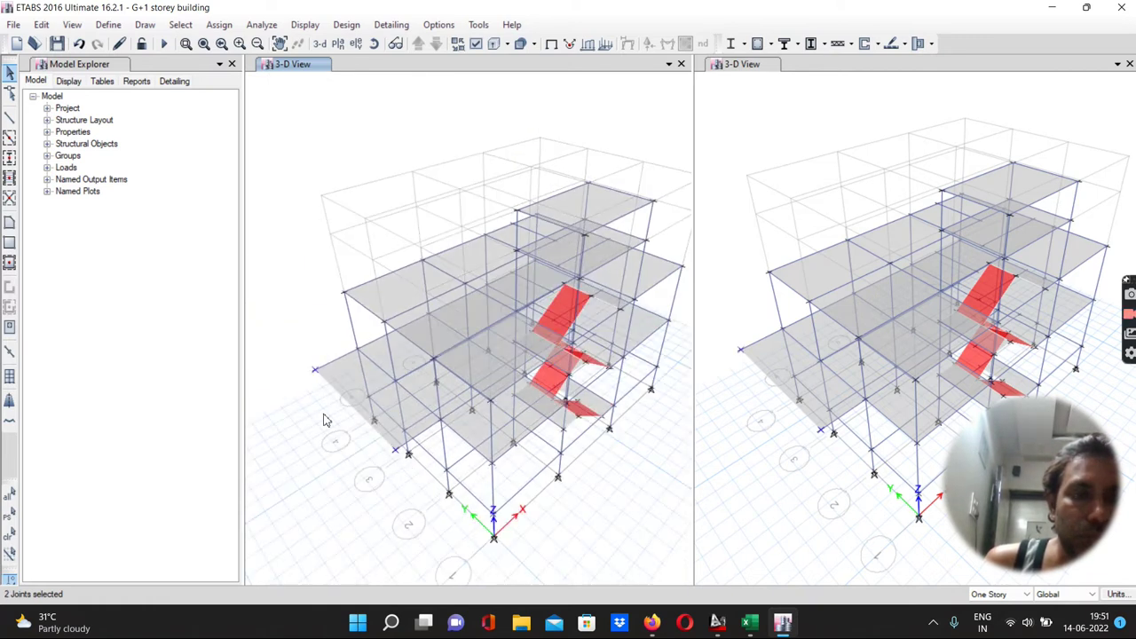
click(217, 27)
mouse_move(249, 45)
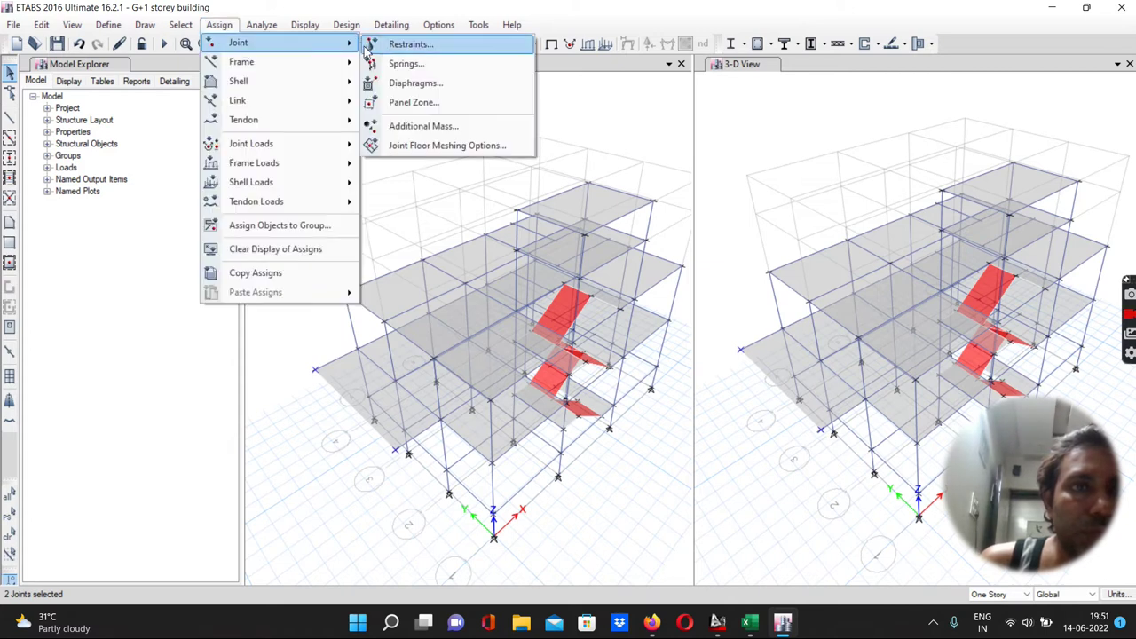
click(404, 46)
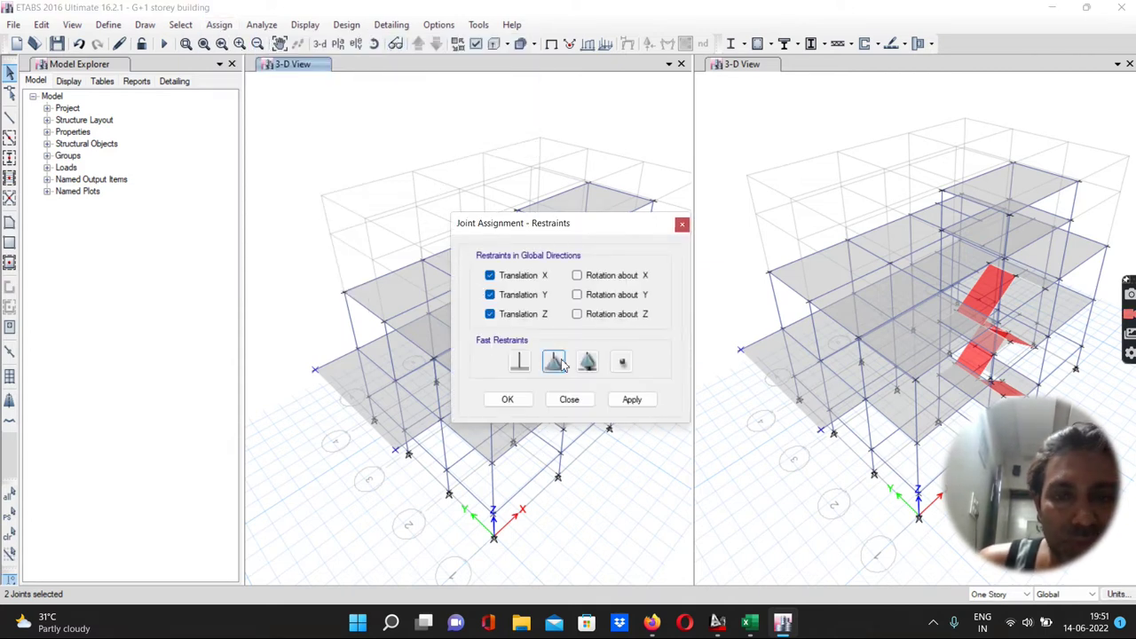
click(619, 362)
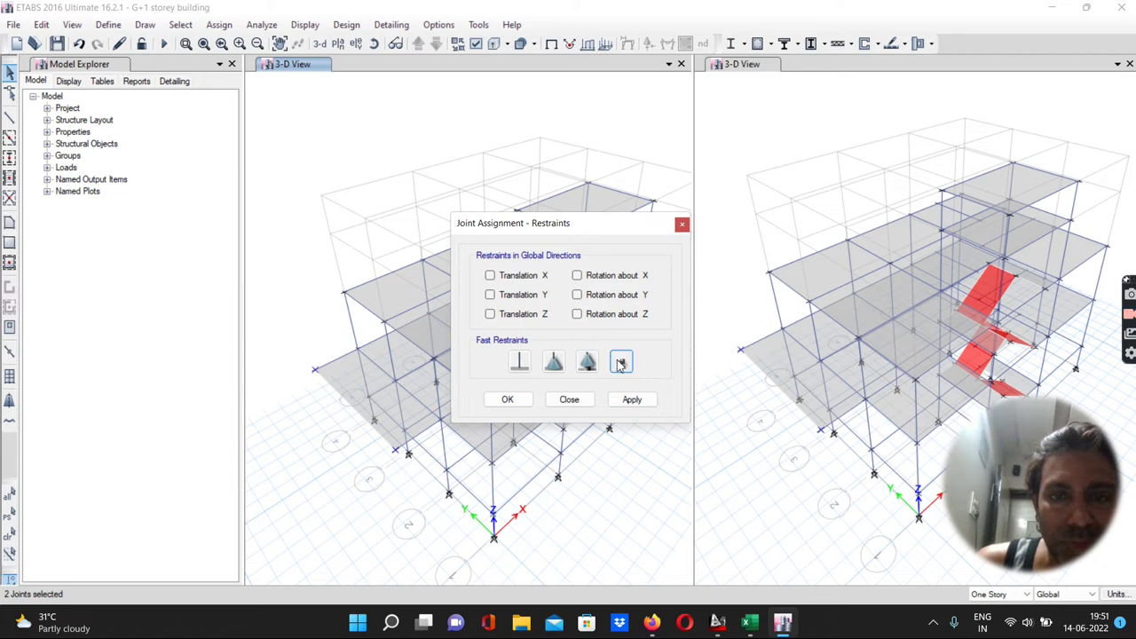
click(625, 400)
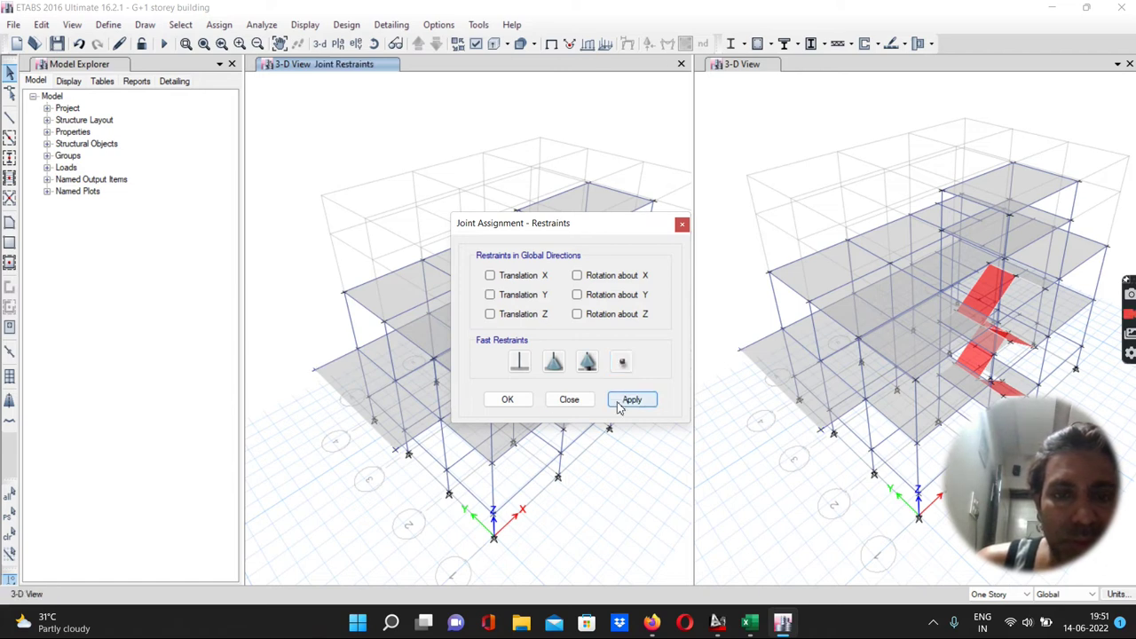
click(511, 400)
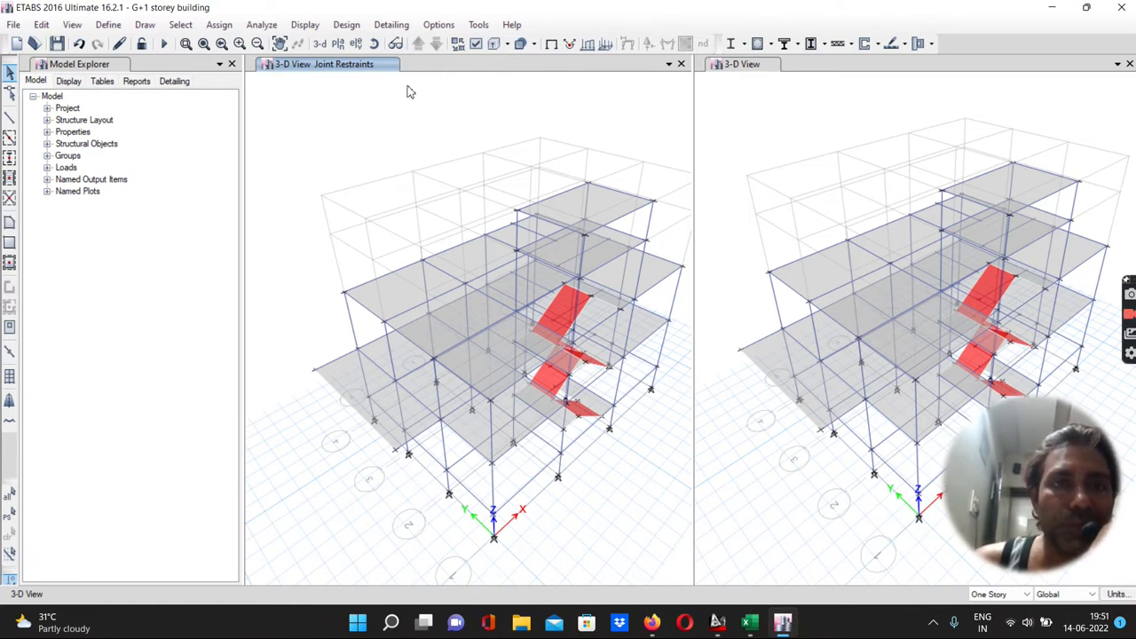
Step: Save the building model
click(57, 44)
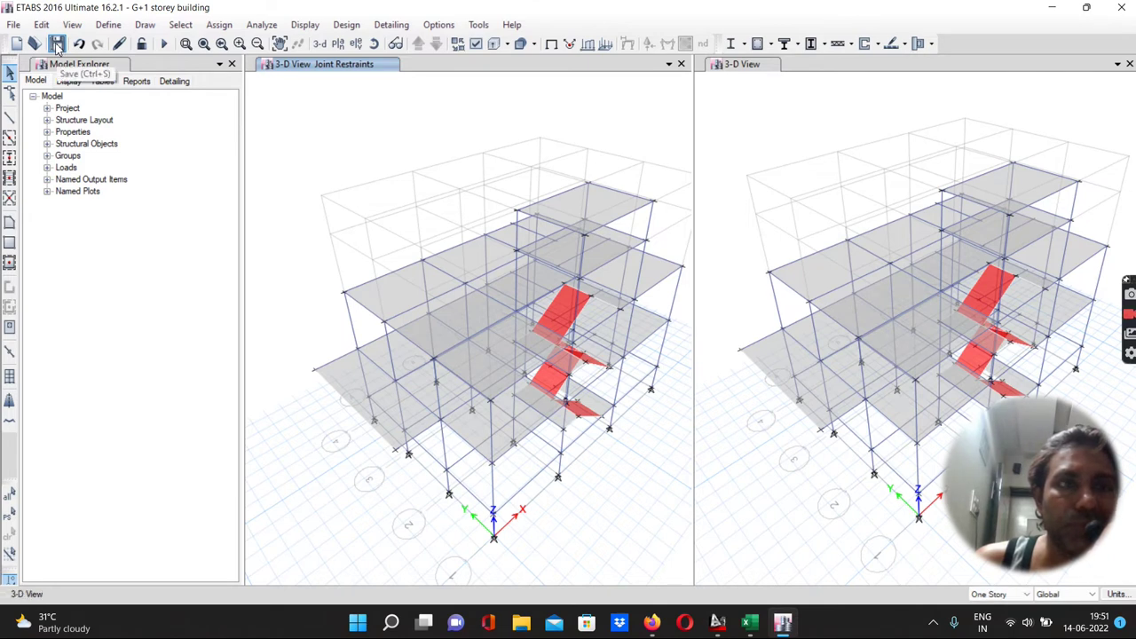
mouse_move(329, 329)
middle_down()
mouse_move(314, 307)
mouse_move(329, 320)
middle_up()
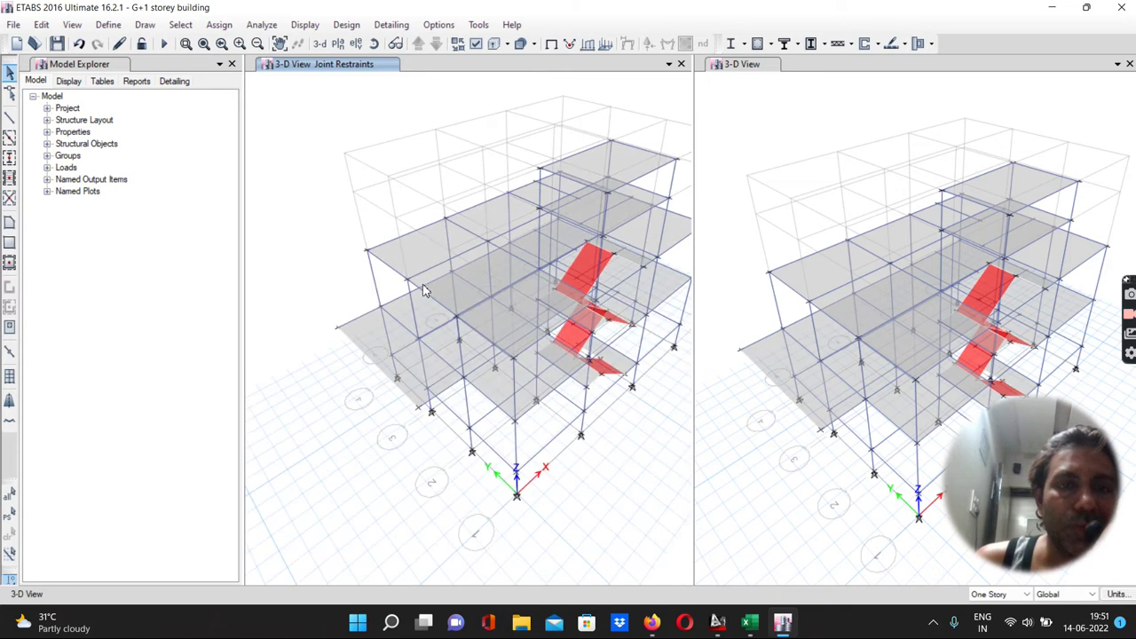
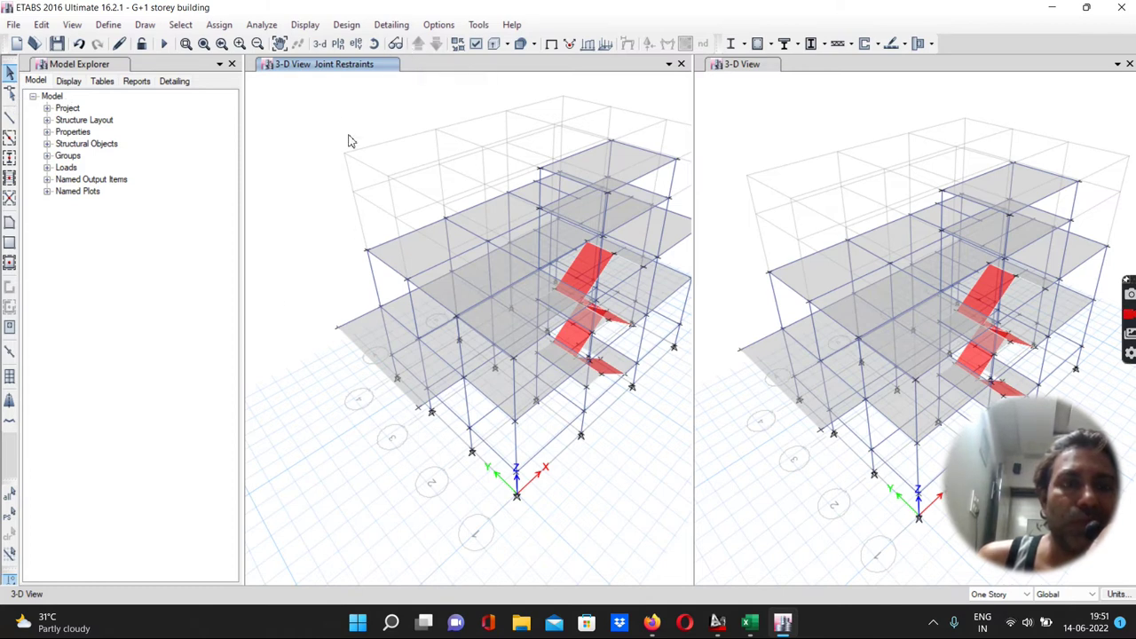
click(992, 598)
click(989, 606)
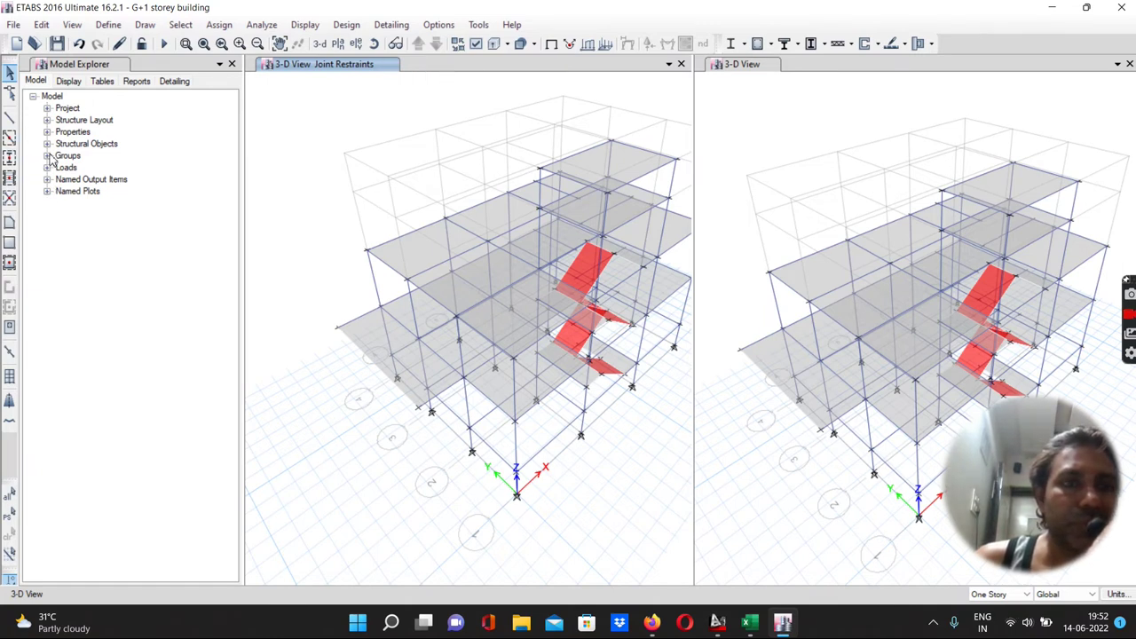
Step: Show the Footing plan in the active view and cancel the frame line started at grid point A 4
click(9, 116)
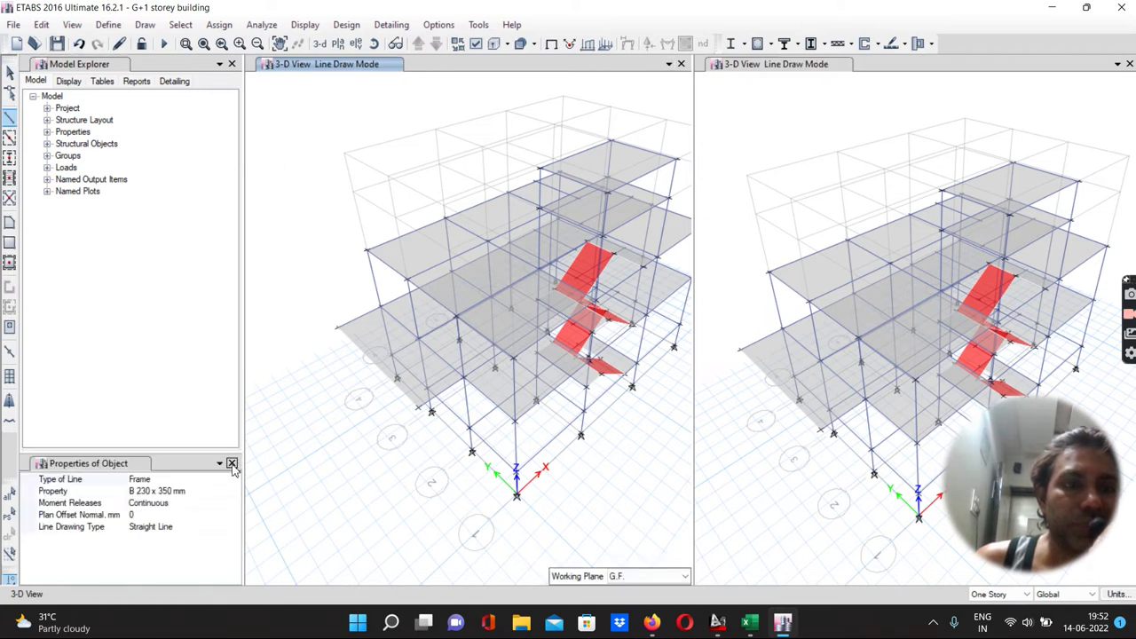
click(231, 464)
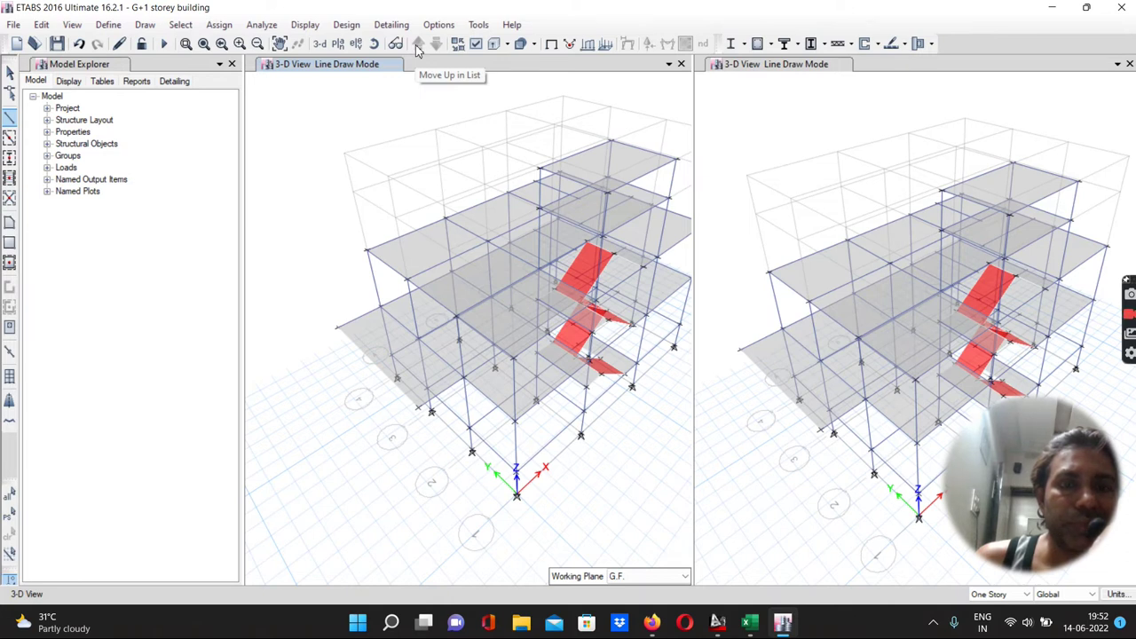
click(338, 43)
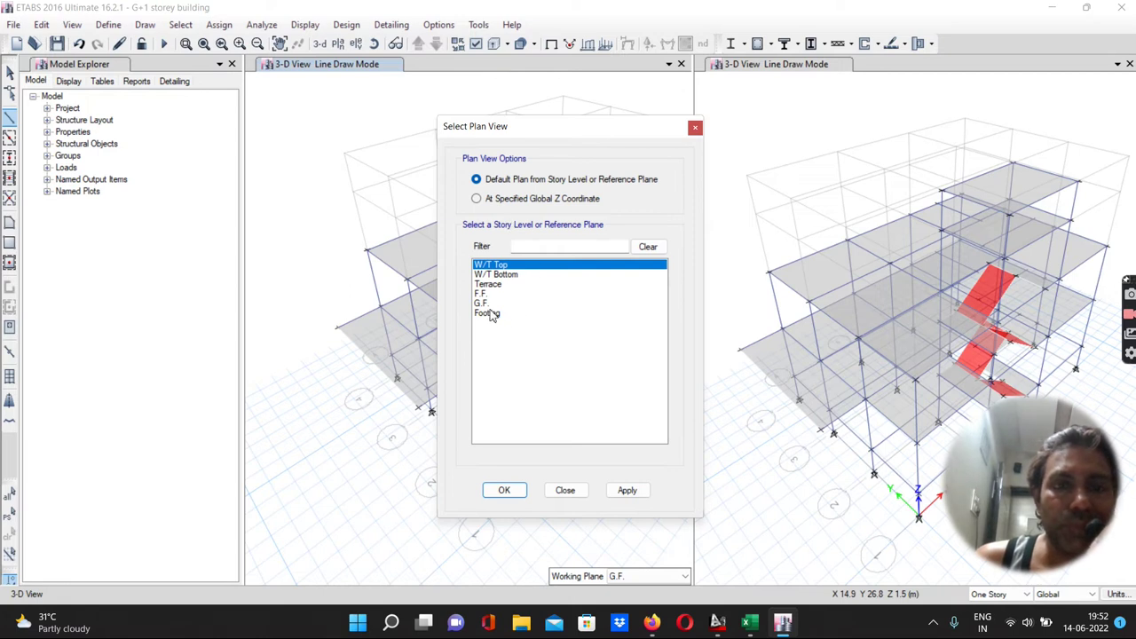
click(488, 314)
click(626, 491)
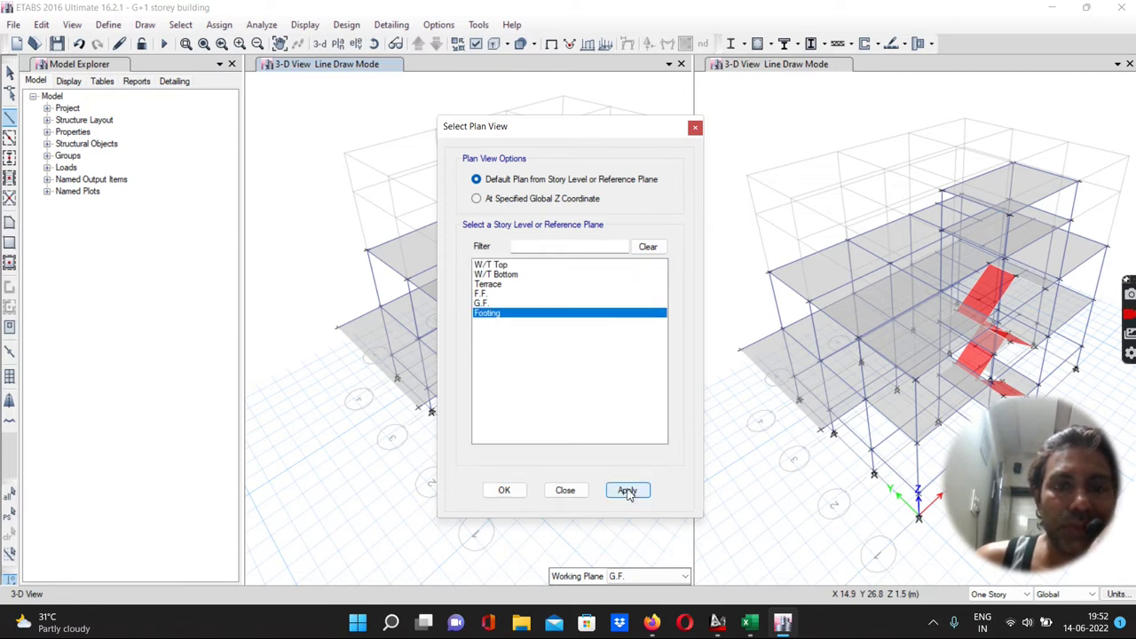
click(519, 492)
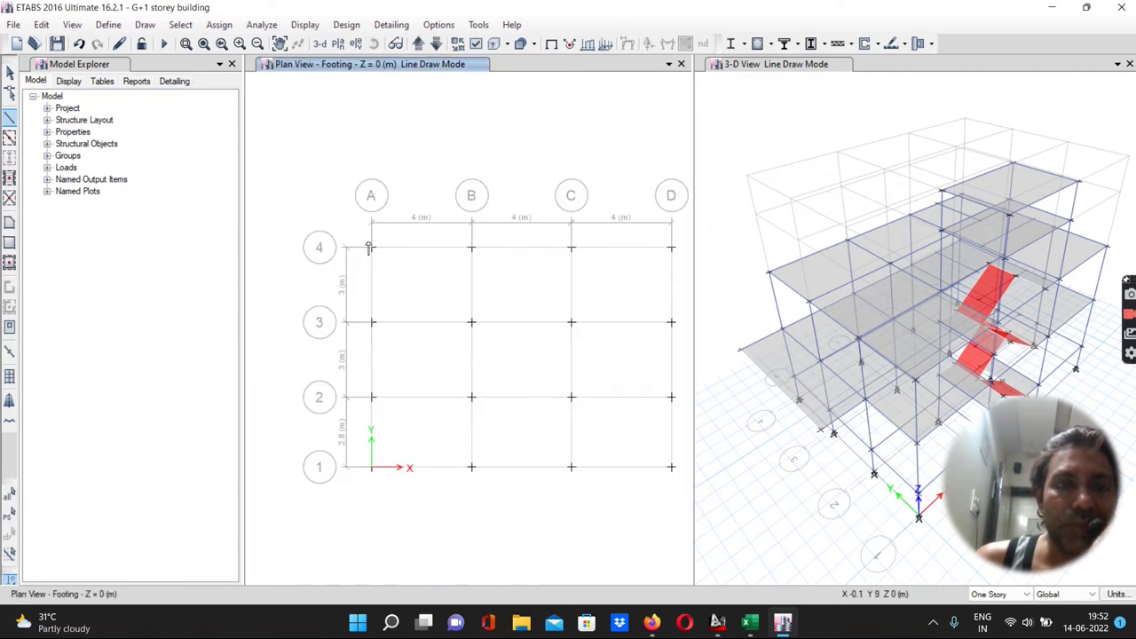
click(370, 248)
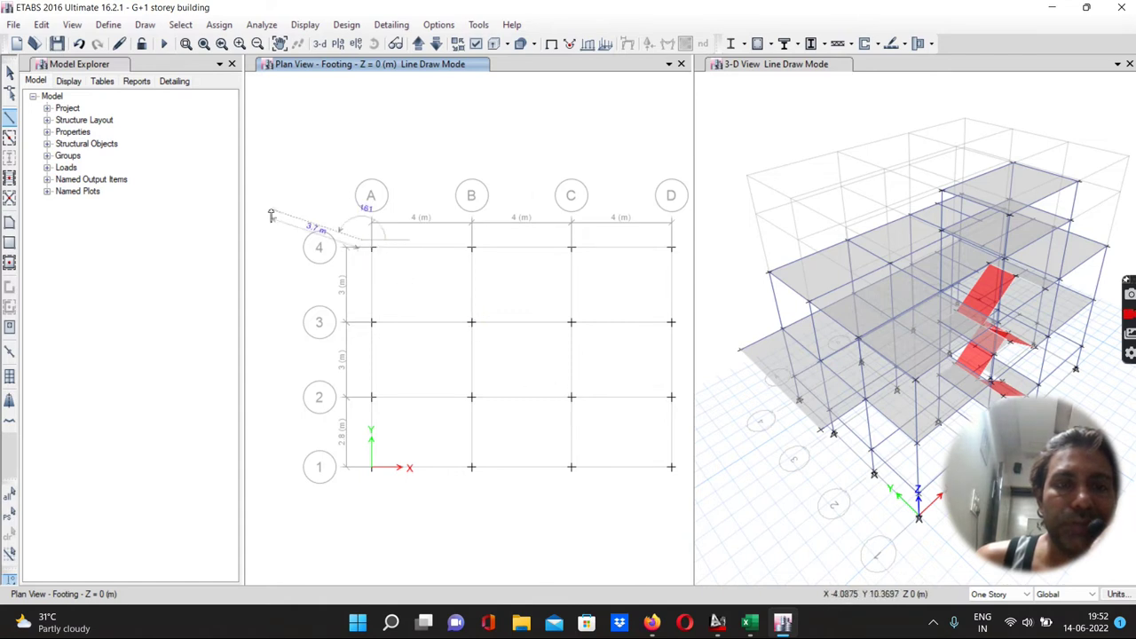
key(Escape)
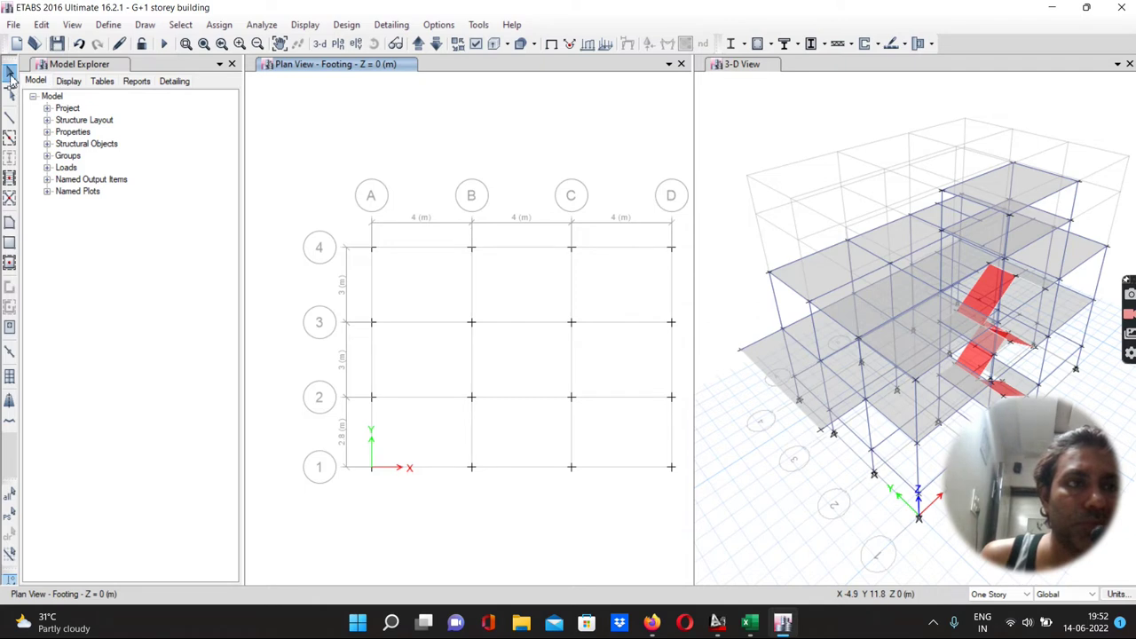
Step: Assign fixed restraints, with all translations and rotations locked, to every grid joint on the Footing plan
drag(361, 242, 684, 485)
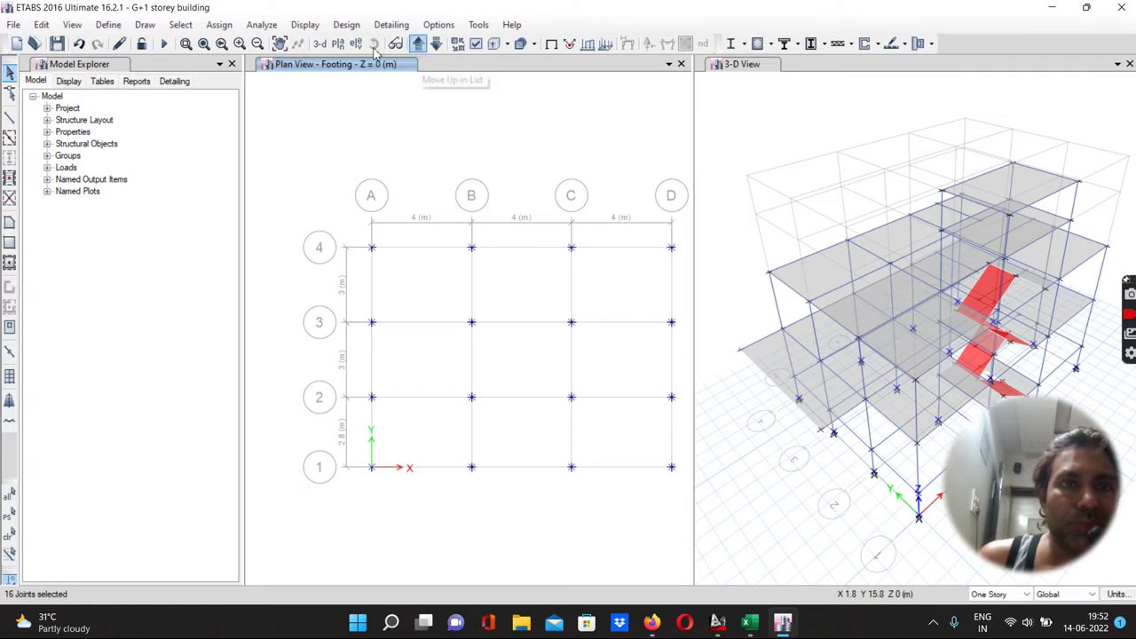
click(220, 27)
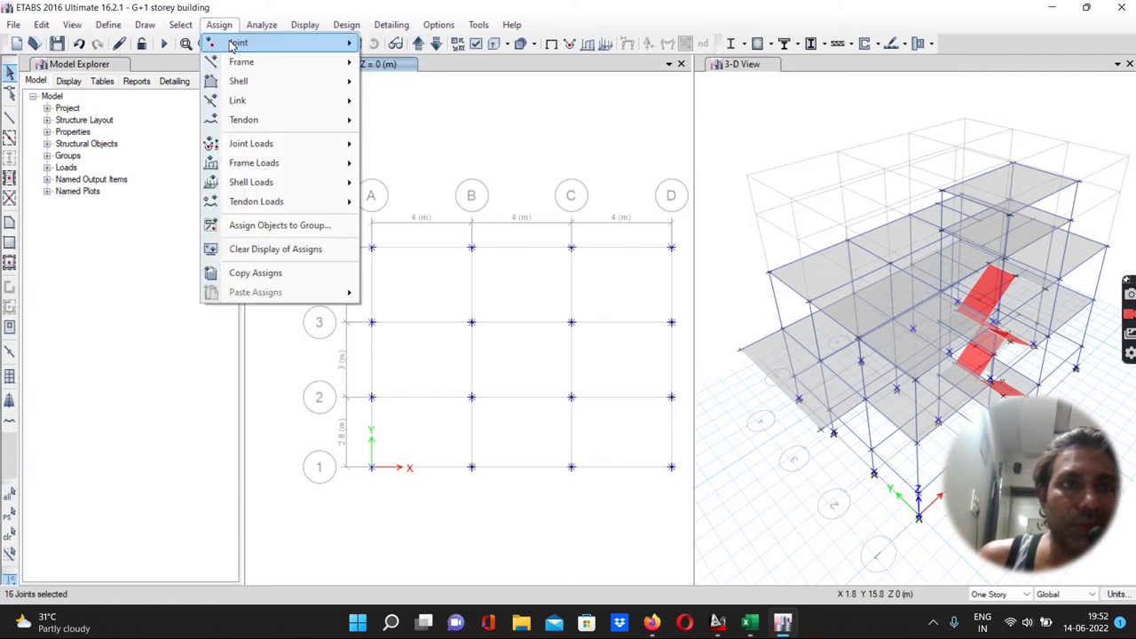
mouse_move(234, 44)
click(397, 44)
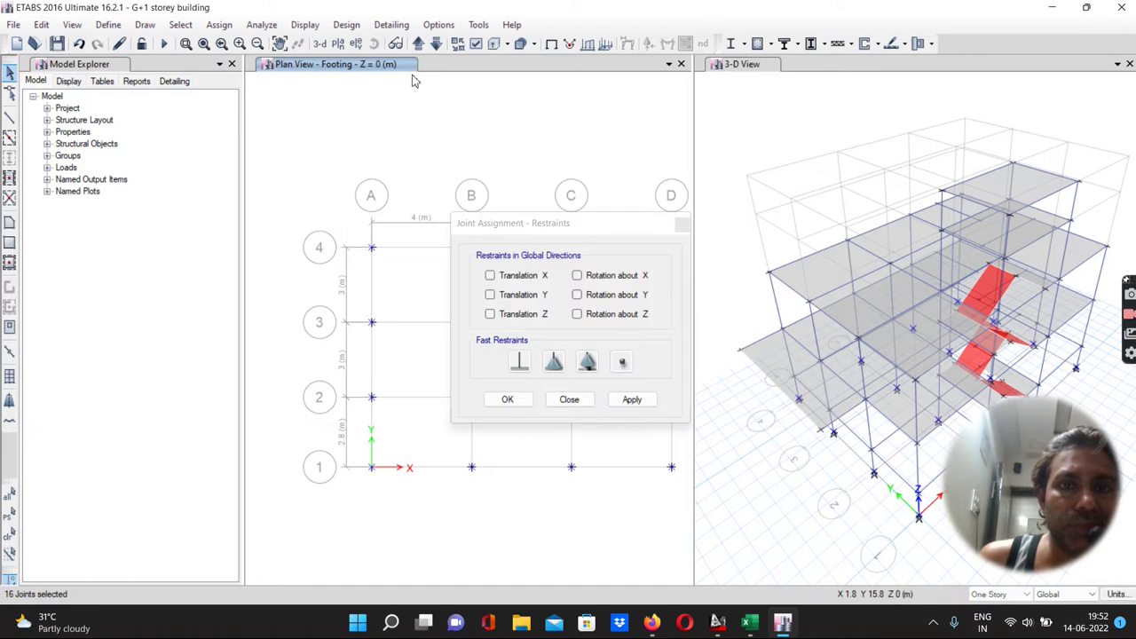
click(519, 362)
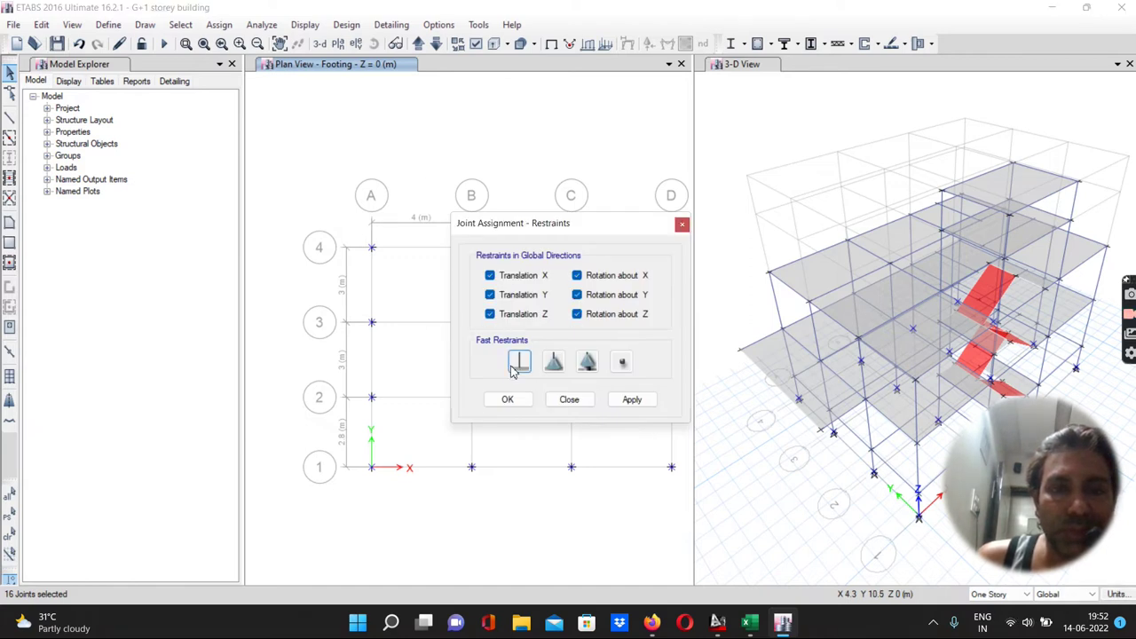
click(632, 399)
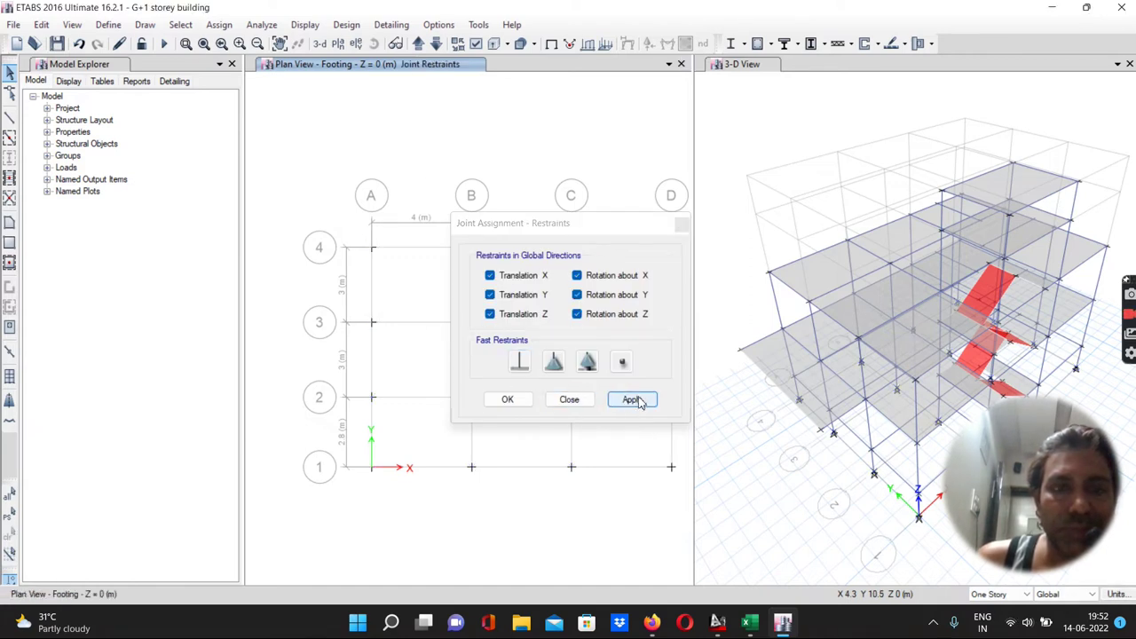
click(507, 401)
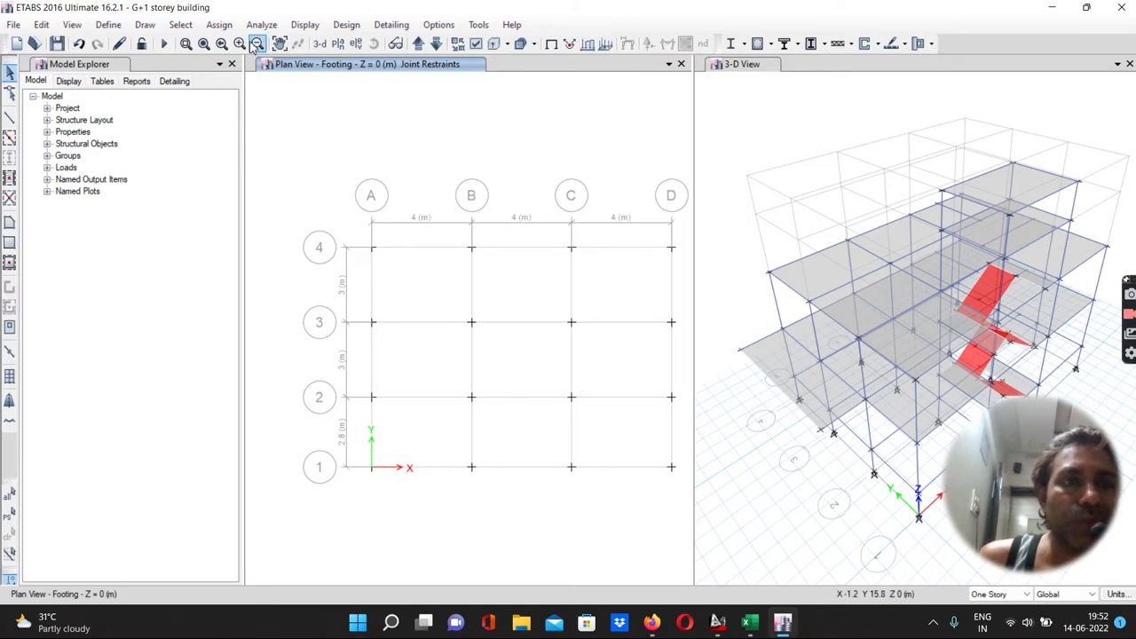
Step: Review the story plans one by one from G.F. up through F.F., Terrace and W/T Bottom to W/T Top
click(417, 45)
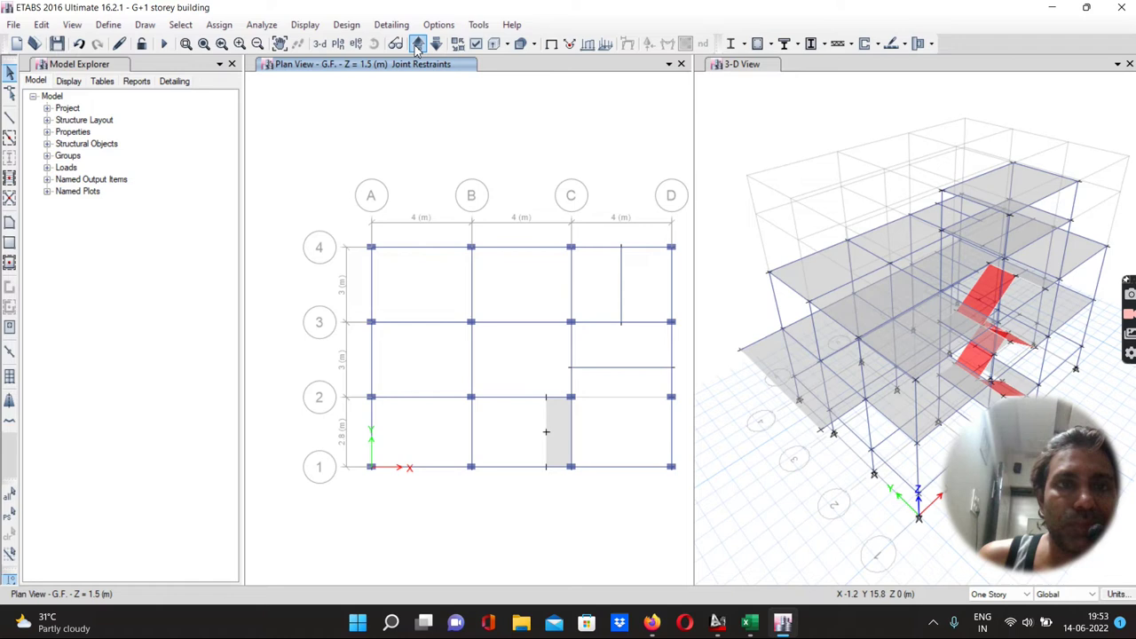
click(417, 45)
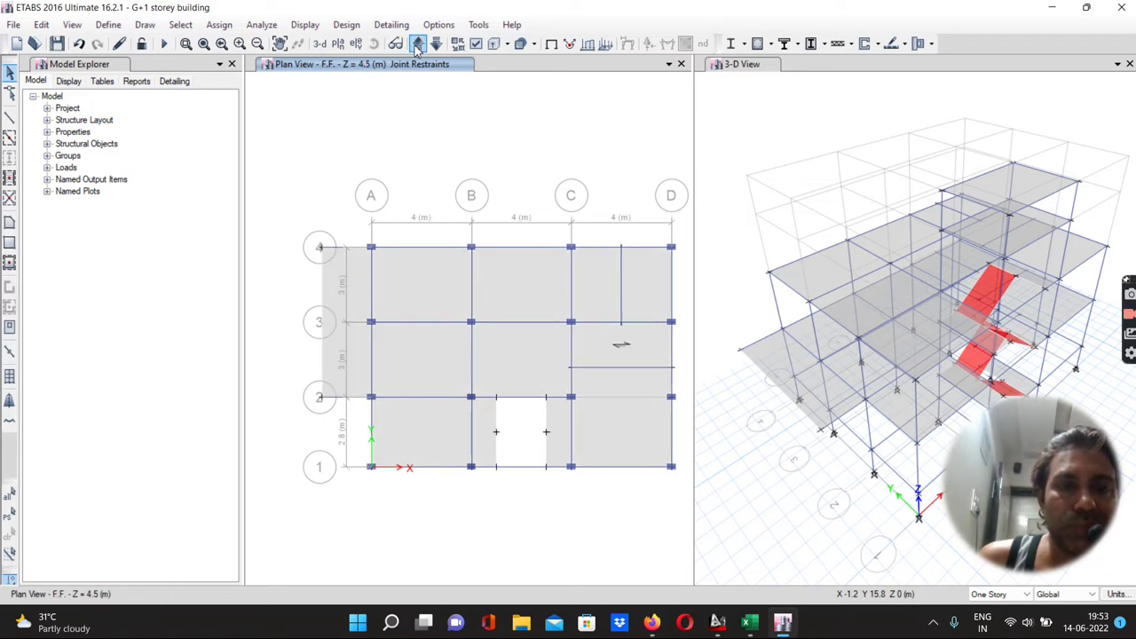
click(417, 44)
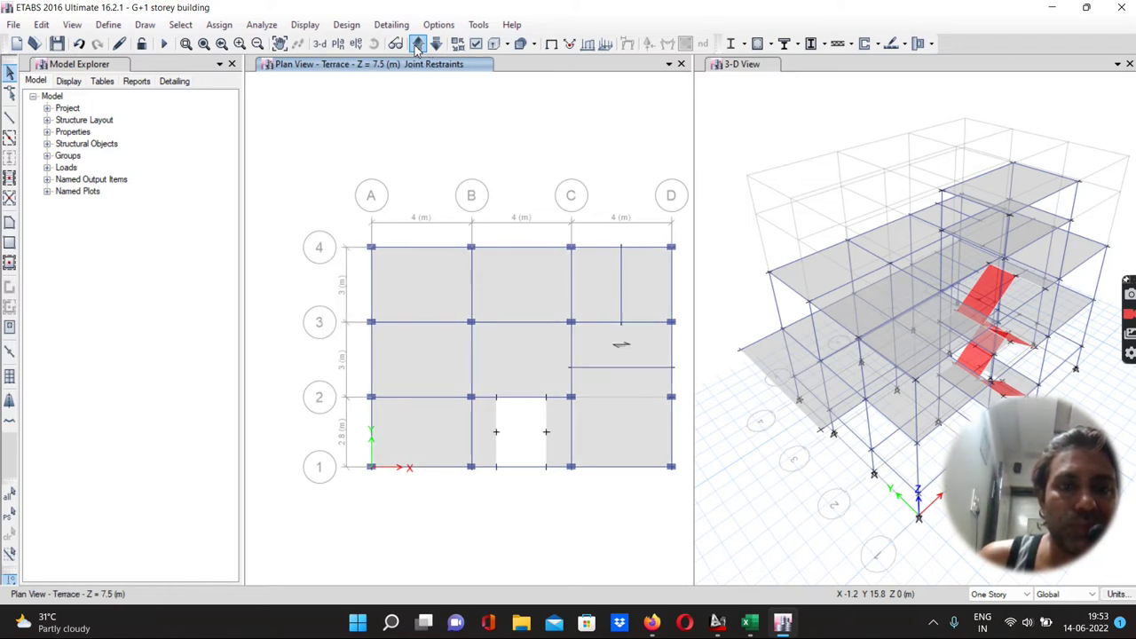
click(417, 45)
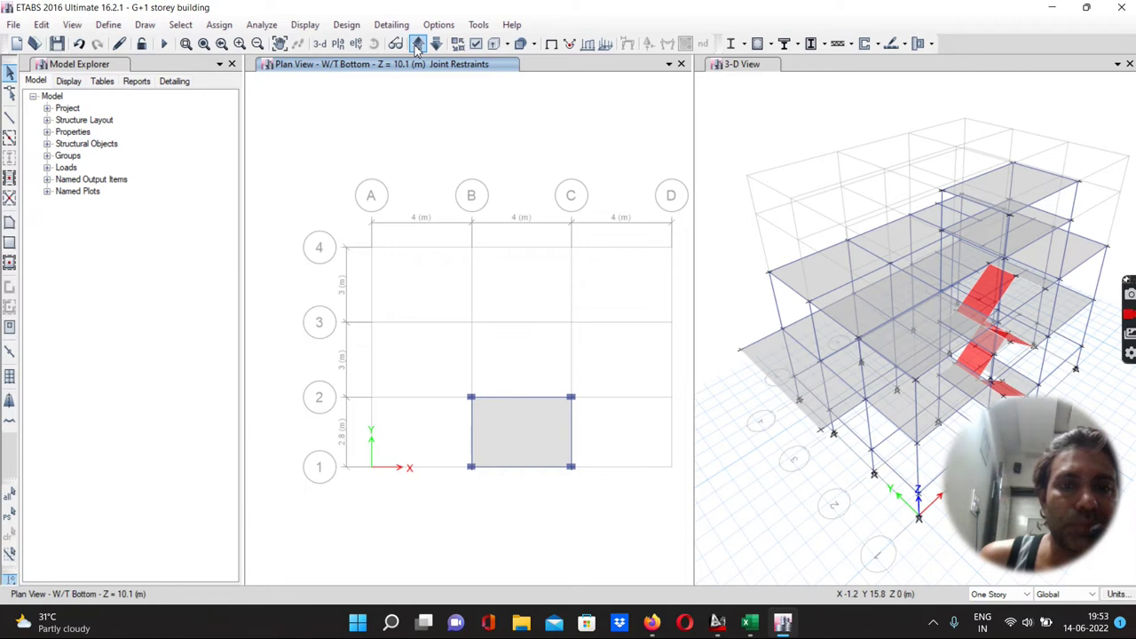
click(417, 44)
click(417, 45)
click(417, 45)
click(417, 44)
click(417, 44)
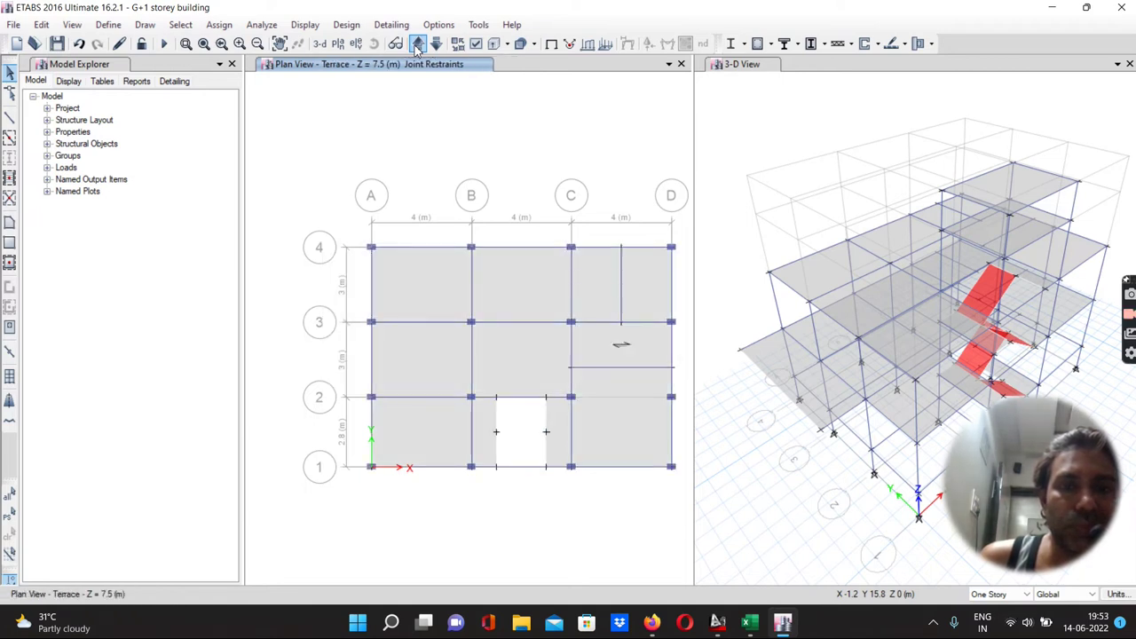
click(417, 44)
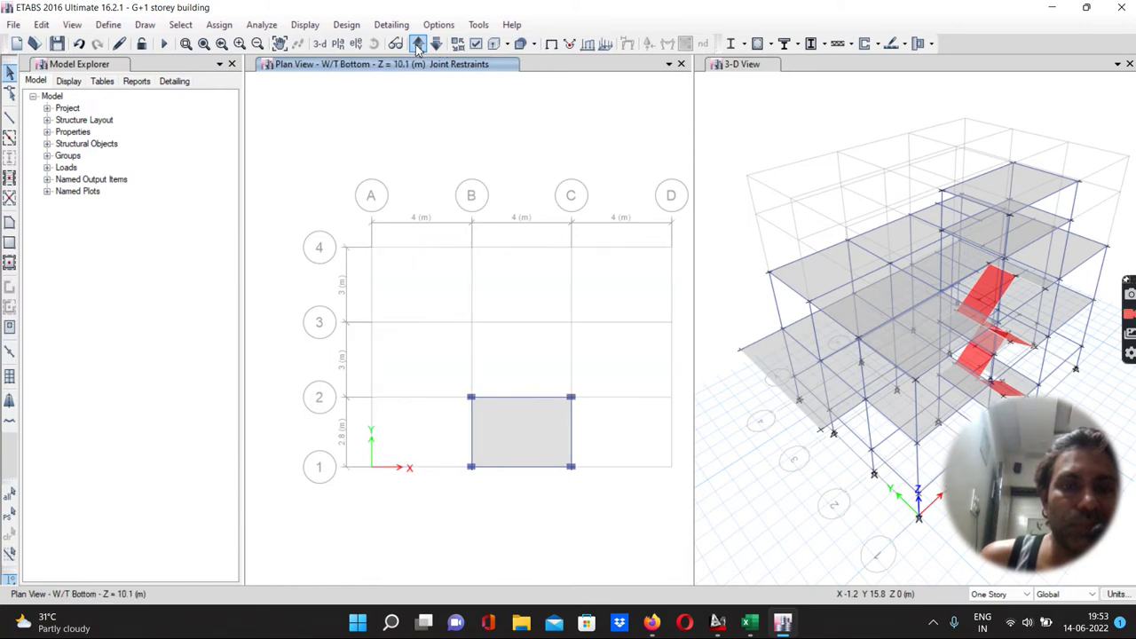
click(417, 44)
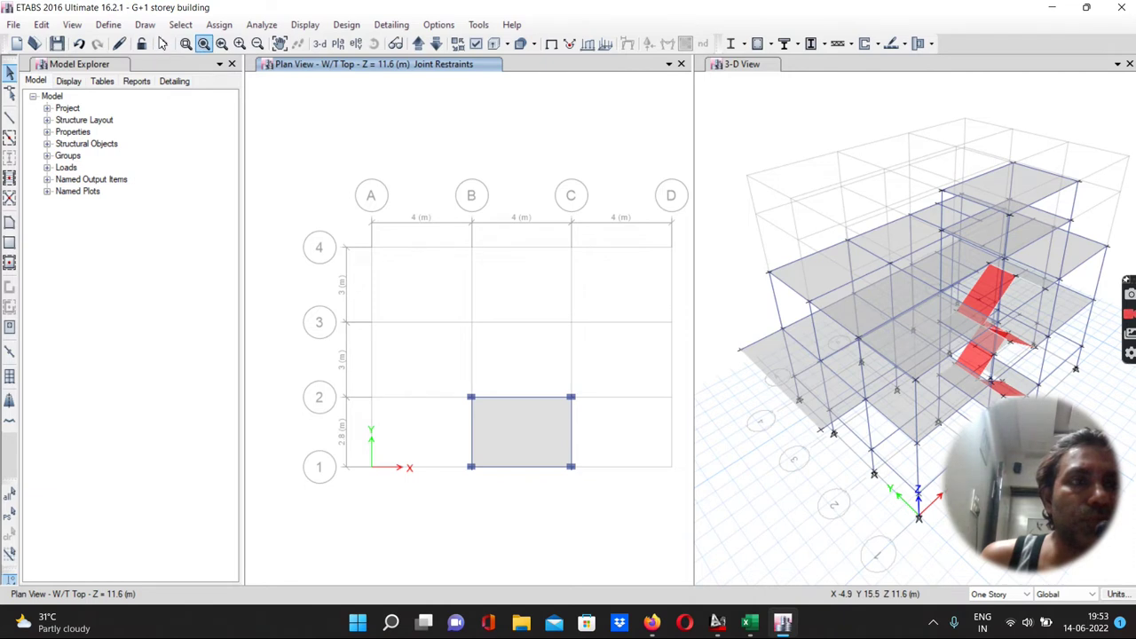
Step: Add a load pattern named EQ X of type Seismic with self weight multiplier 0 and auto lateral load IS1893 2002
click(109, 24)
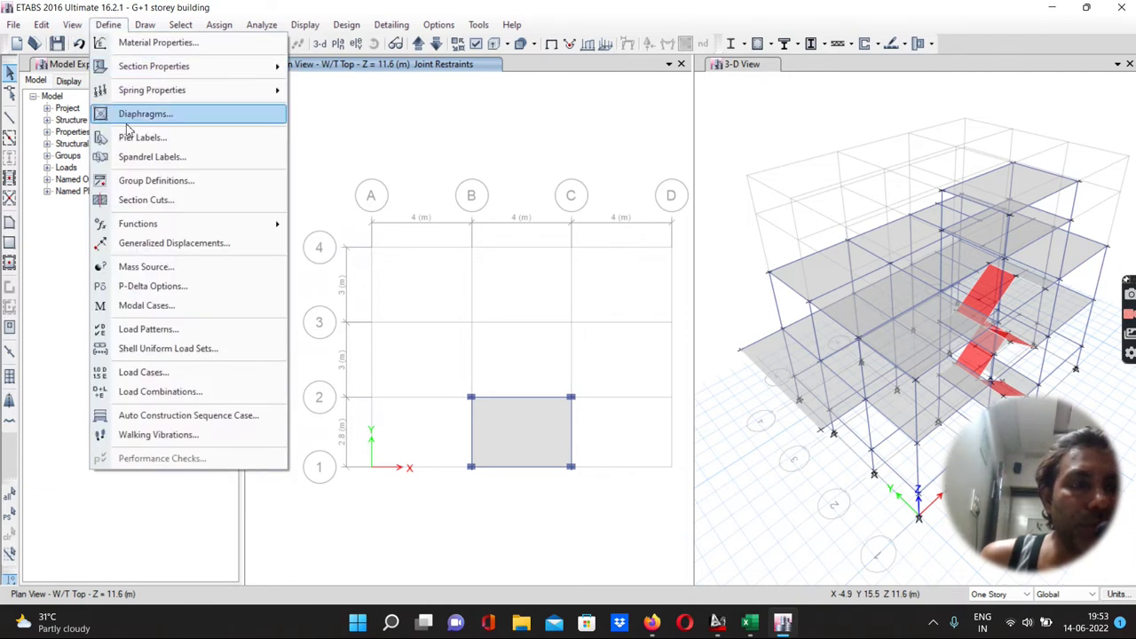
click(142, 330)
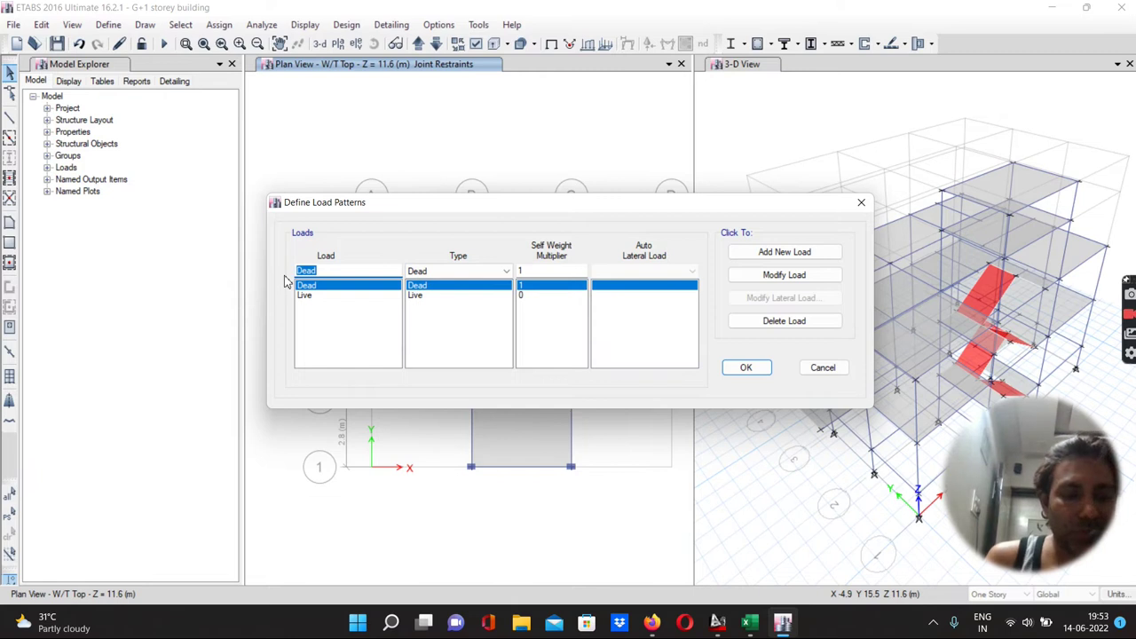
text(E)
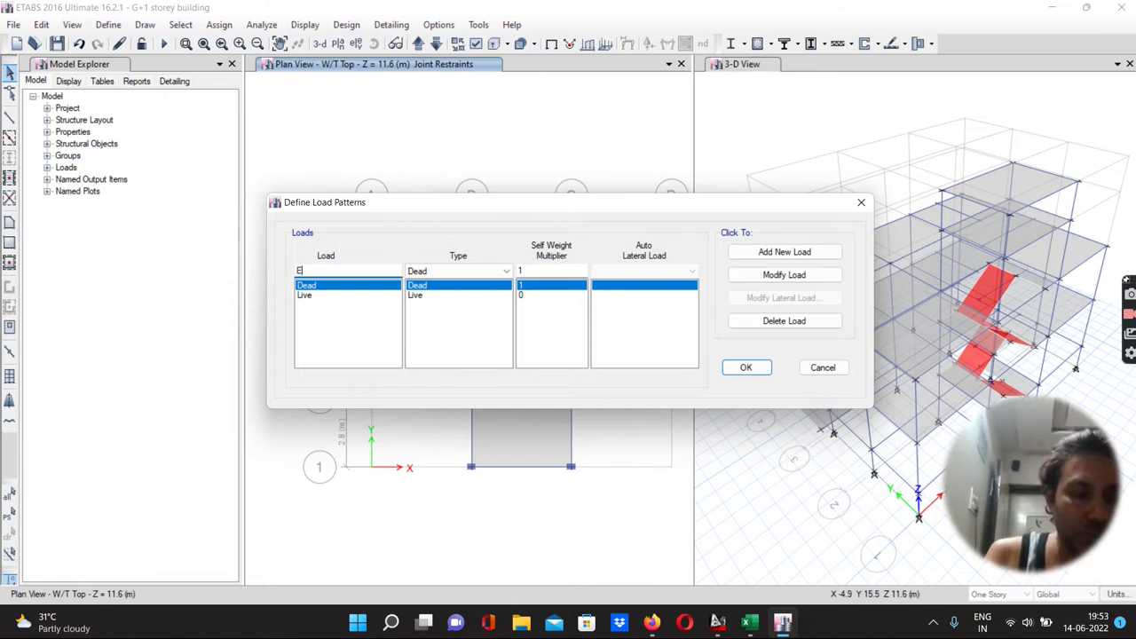
text(Q X)
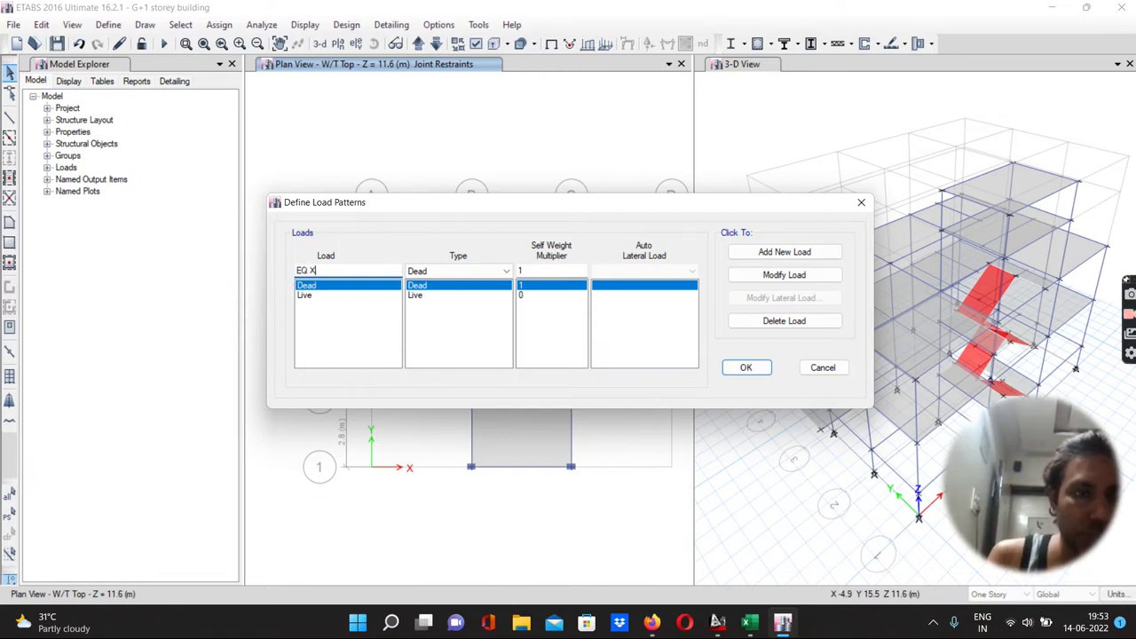
click(506, 273)
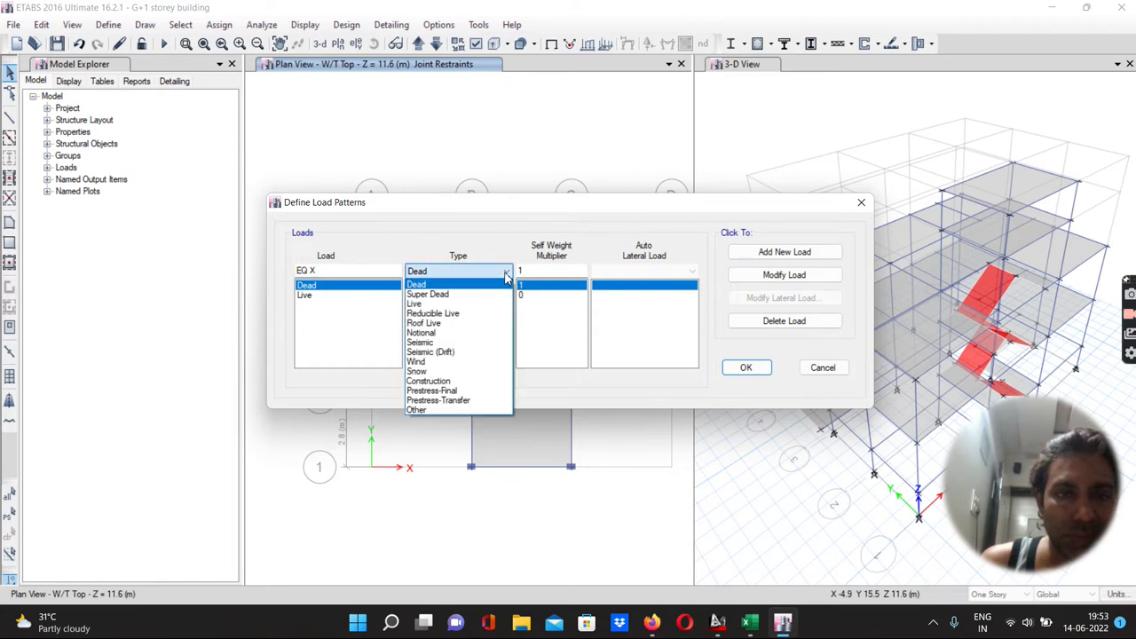
click(433, 342)
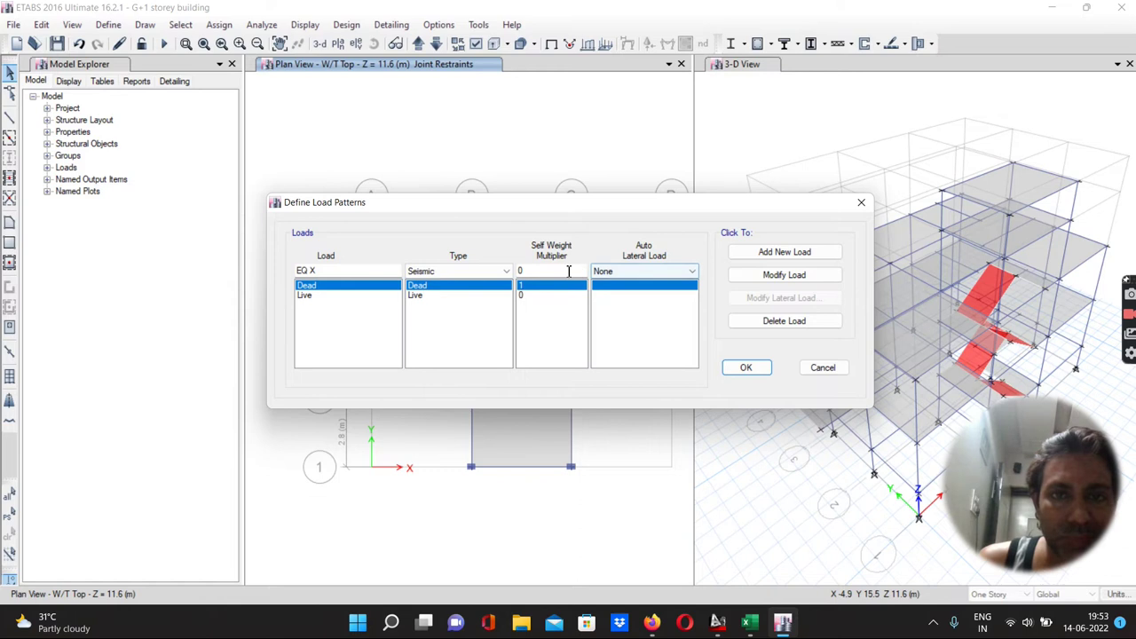
click(621, 274)
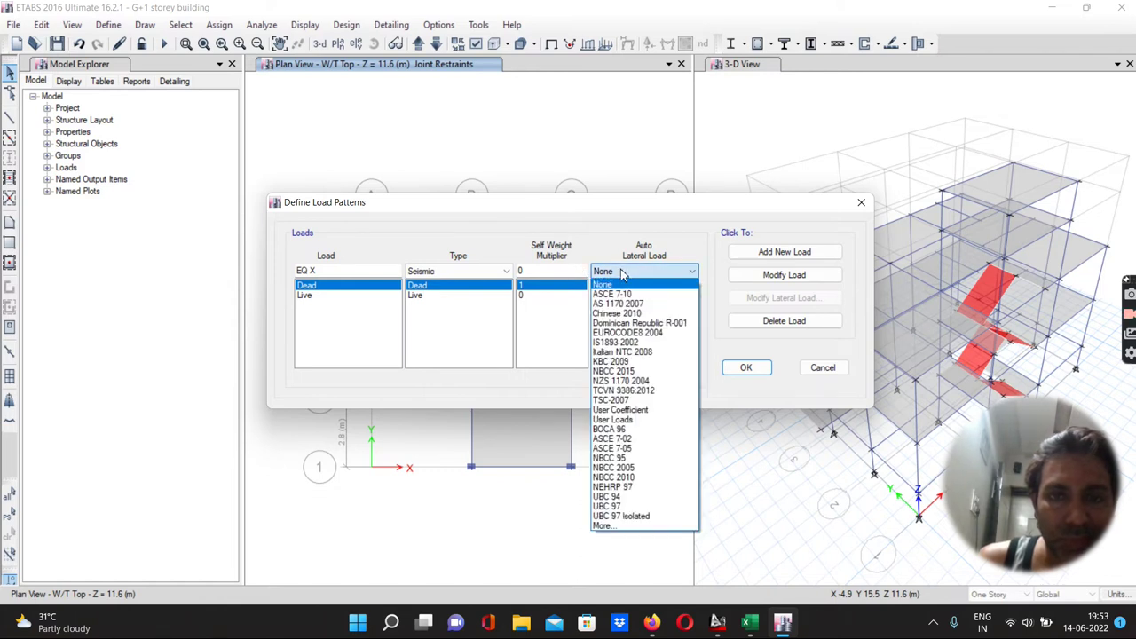
click(623, 342)
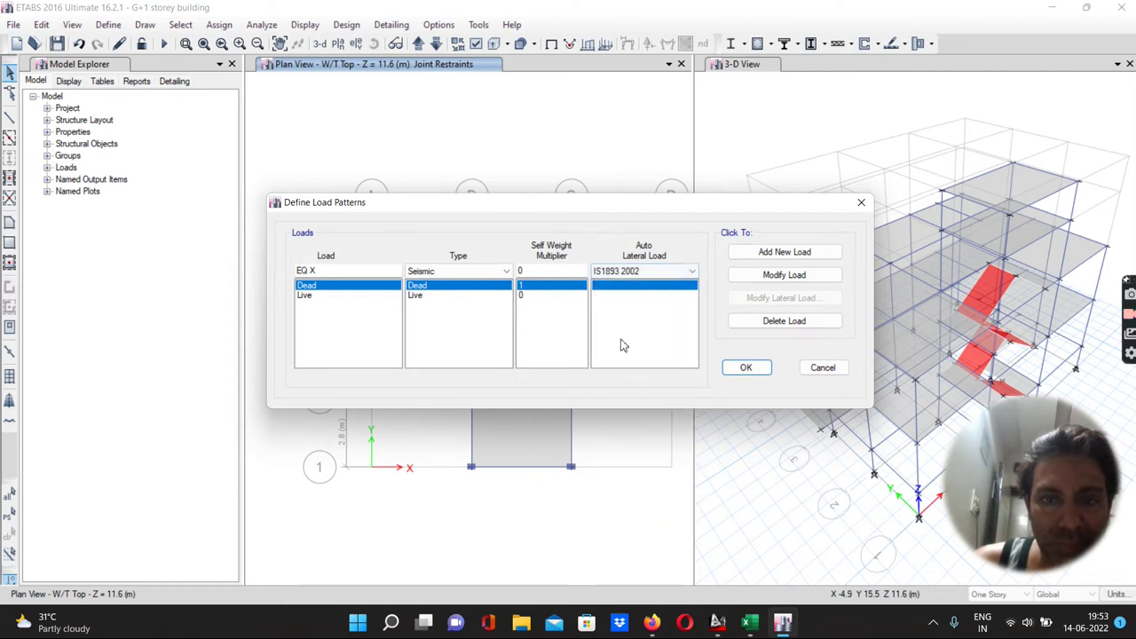
click(779, 255)
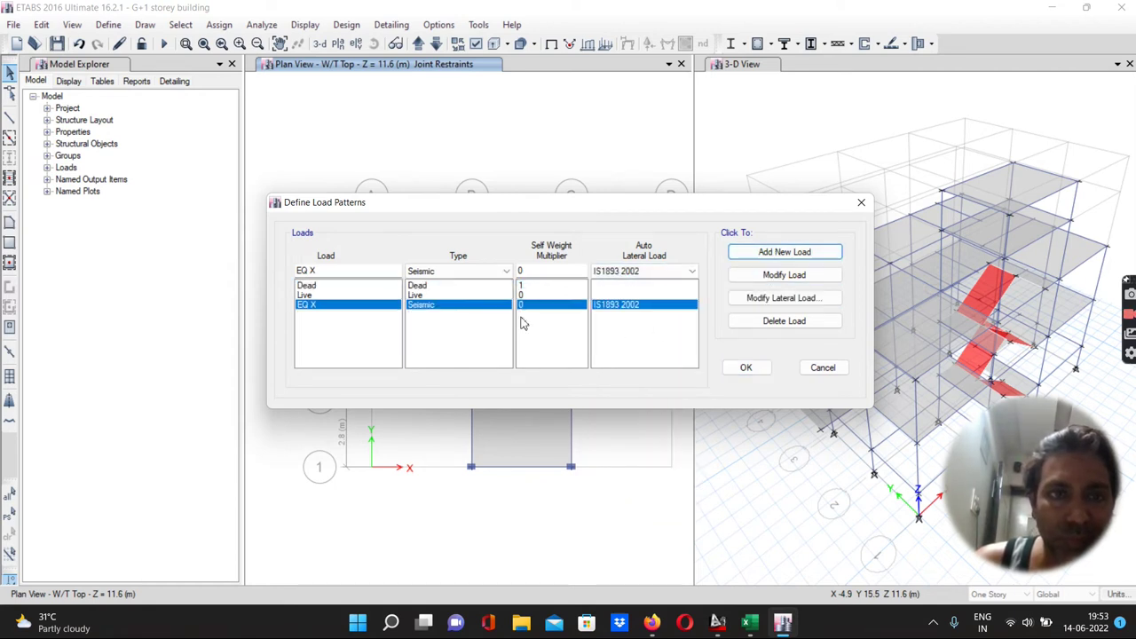
Step: Add a second seismic load pattern named EQ Y using IS1893 2002
double_click(313, 270)
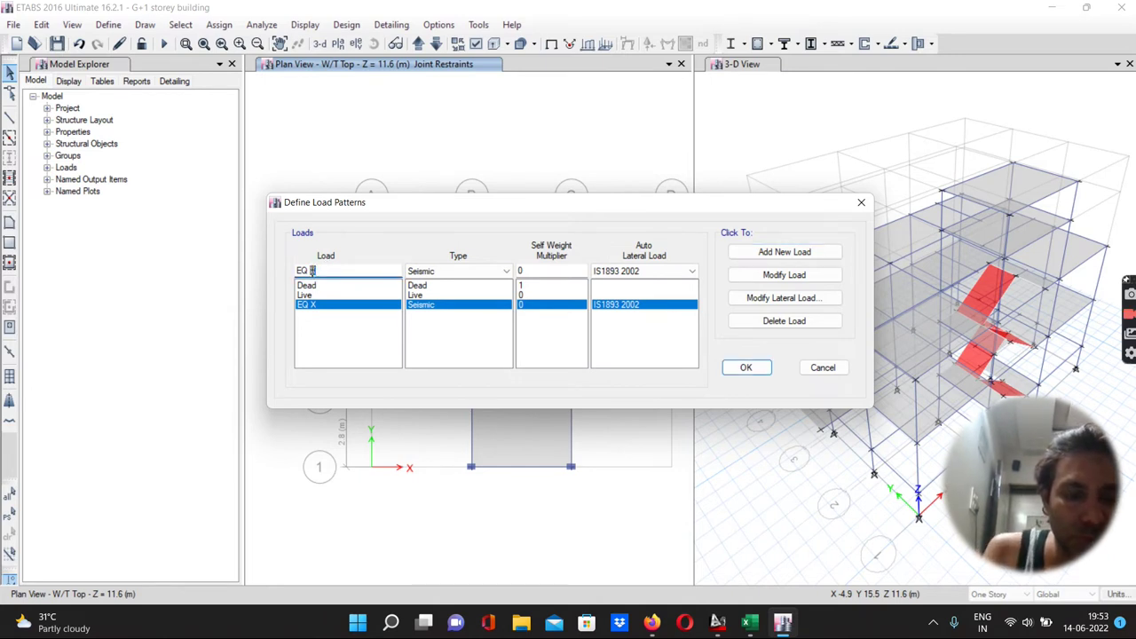
text(Y)
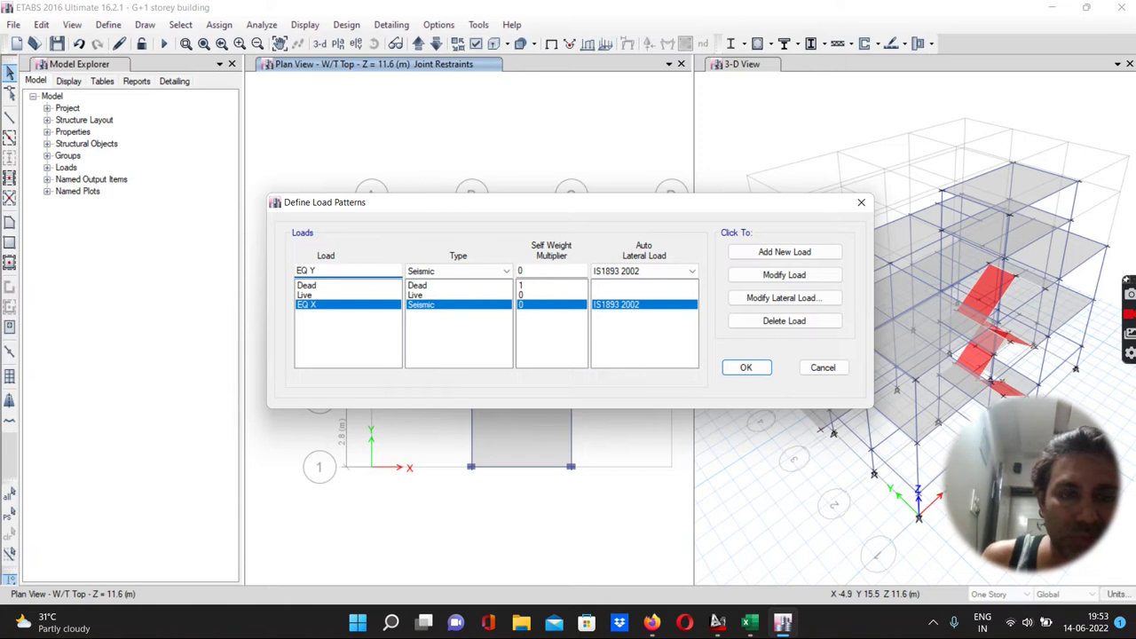
click(756, 257)
Step: Add a load pattern named WL X of type Wind with auto lateral load Indian IS 875:2015
drag(328, 273, 294, 278)
text(W)
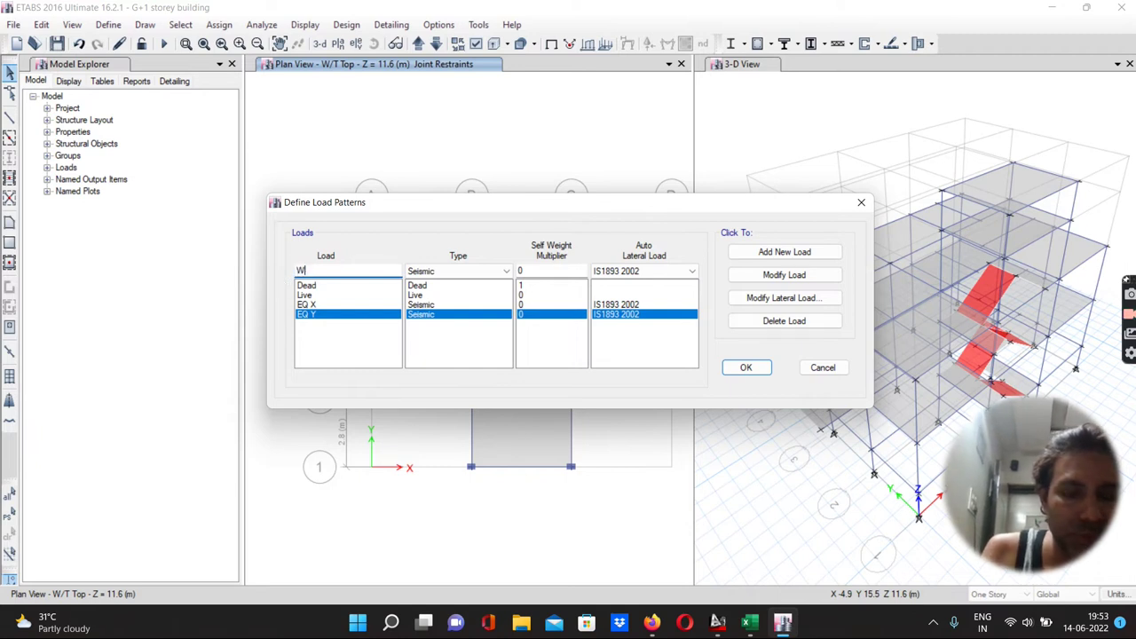
text(L )
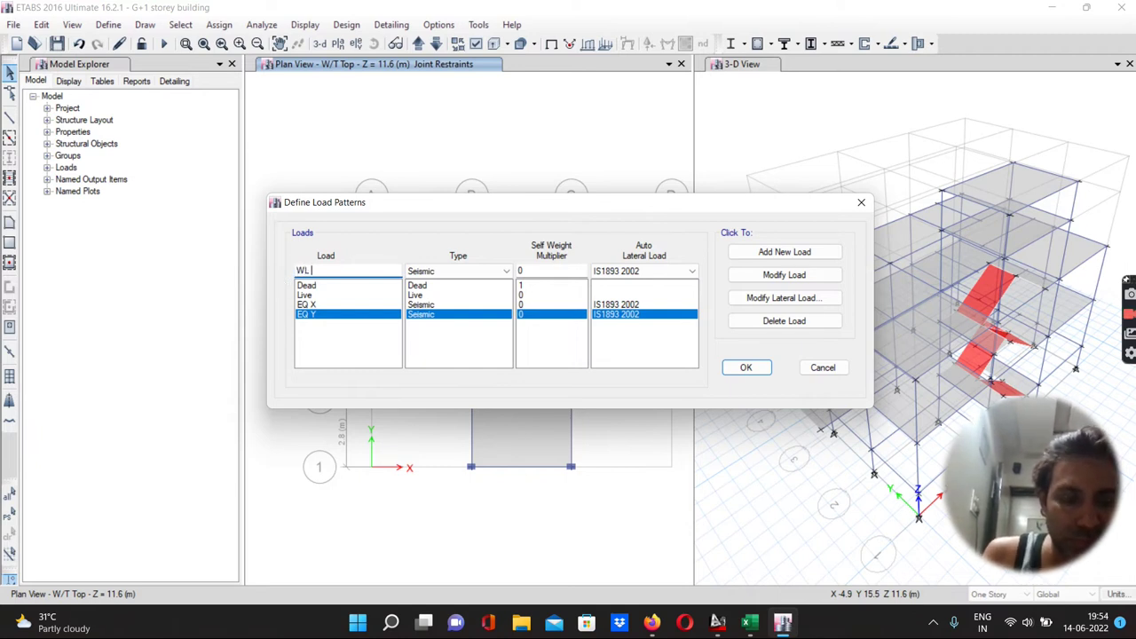
text(X)
click(454, 271)
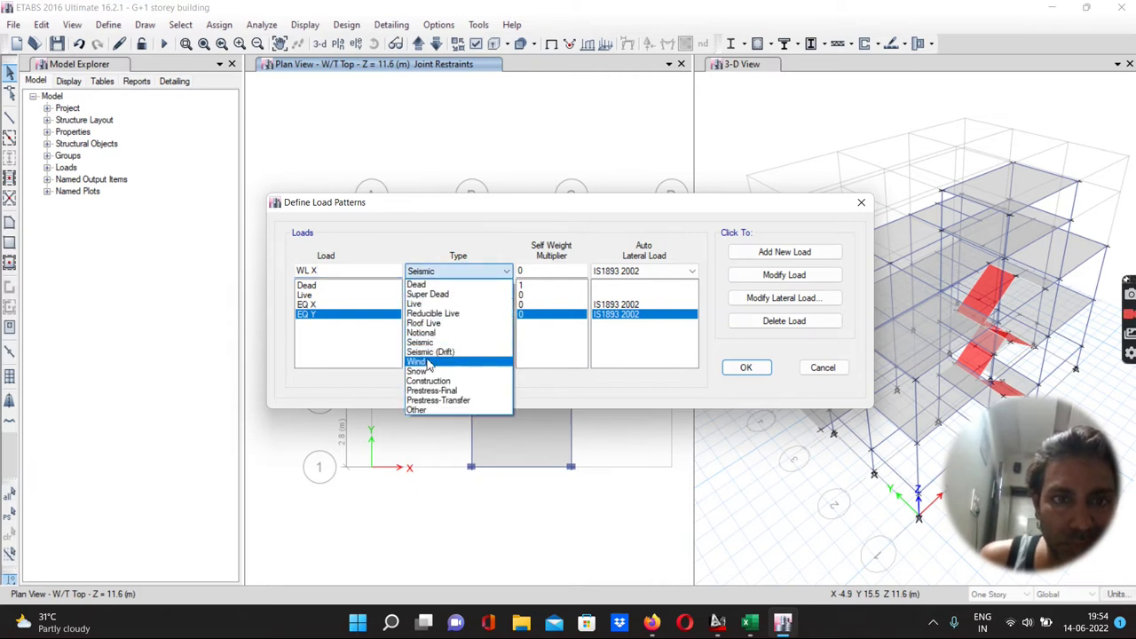
click(430, 362)
click(626, 271)
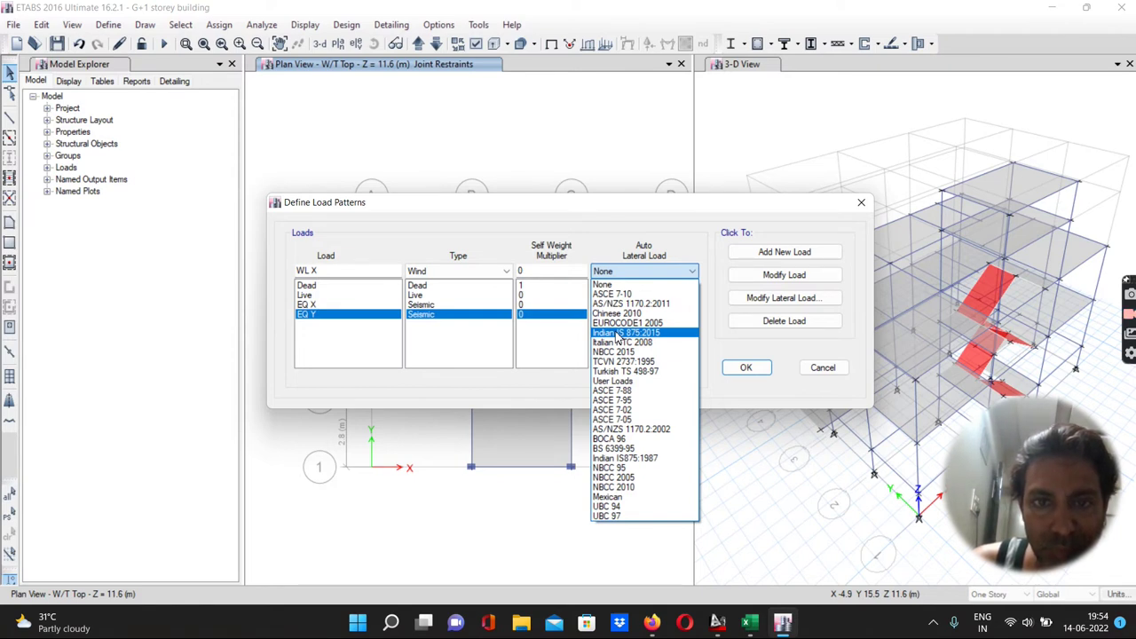
click(618, 333)
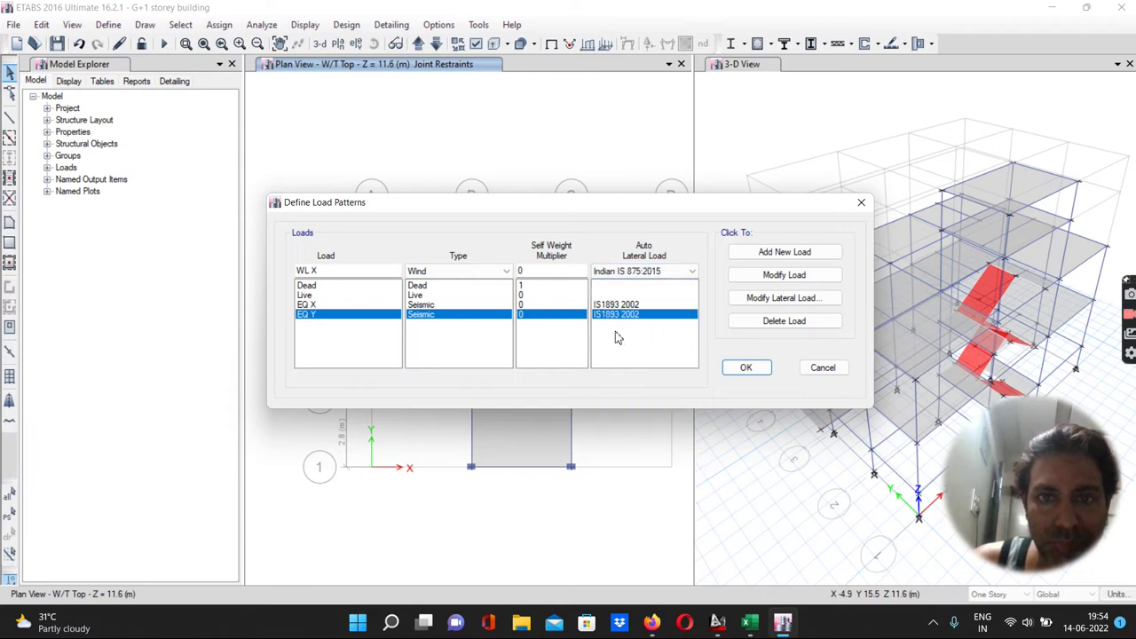
click(766, 256)
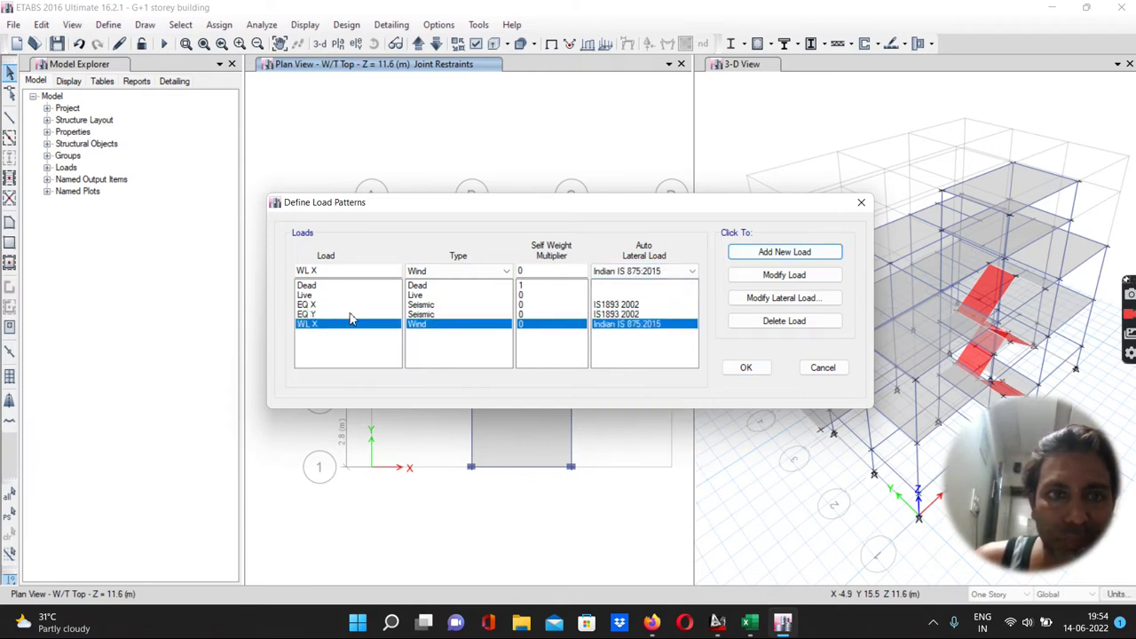
Step: Add a second wind load pattern named WL Y using Indian IS 875:2015
double_click(316, 270)
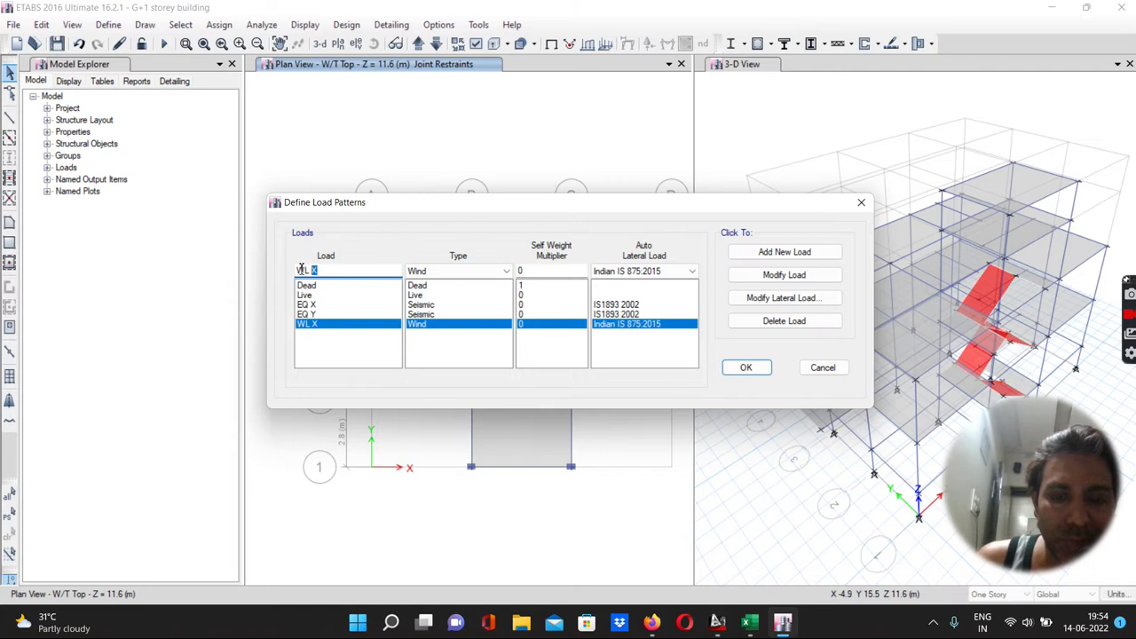
text(Y)
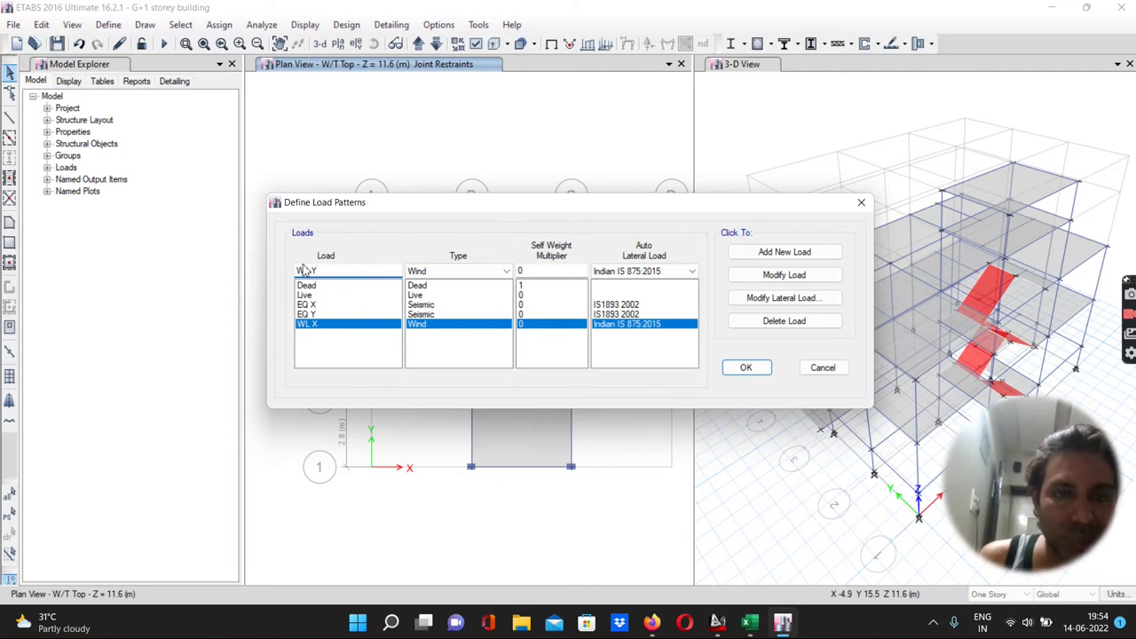
click(756, 255)
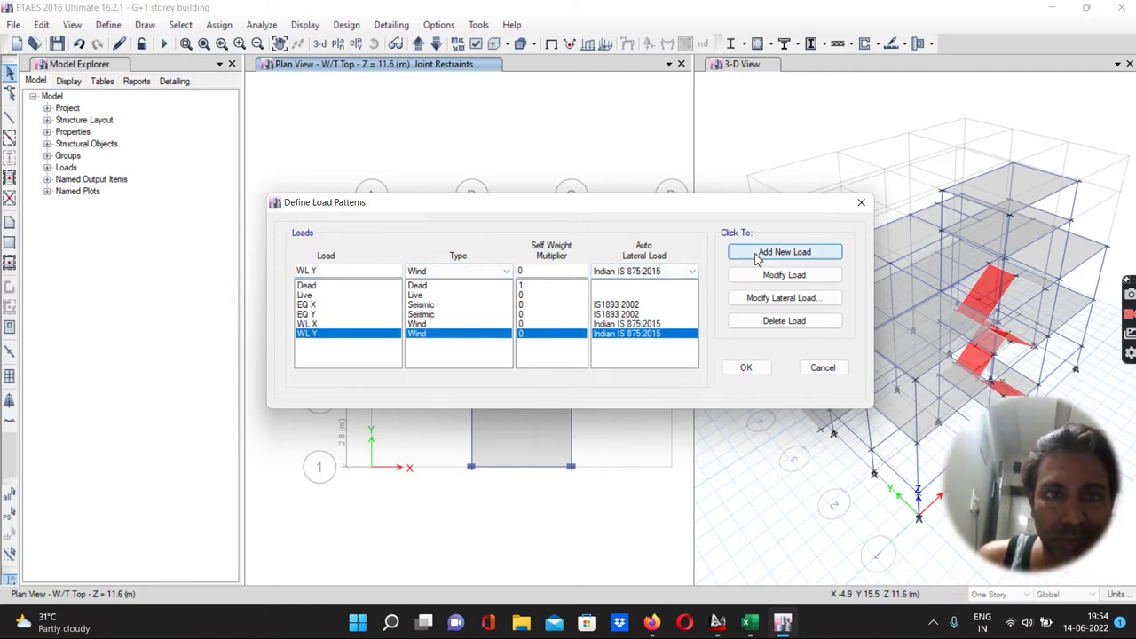
Step: Limit the EQ X lateral load to X Dir only, excluding the Y direction and all eccentricity cases
click(305, 305)
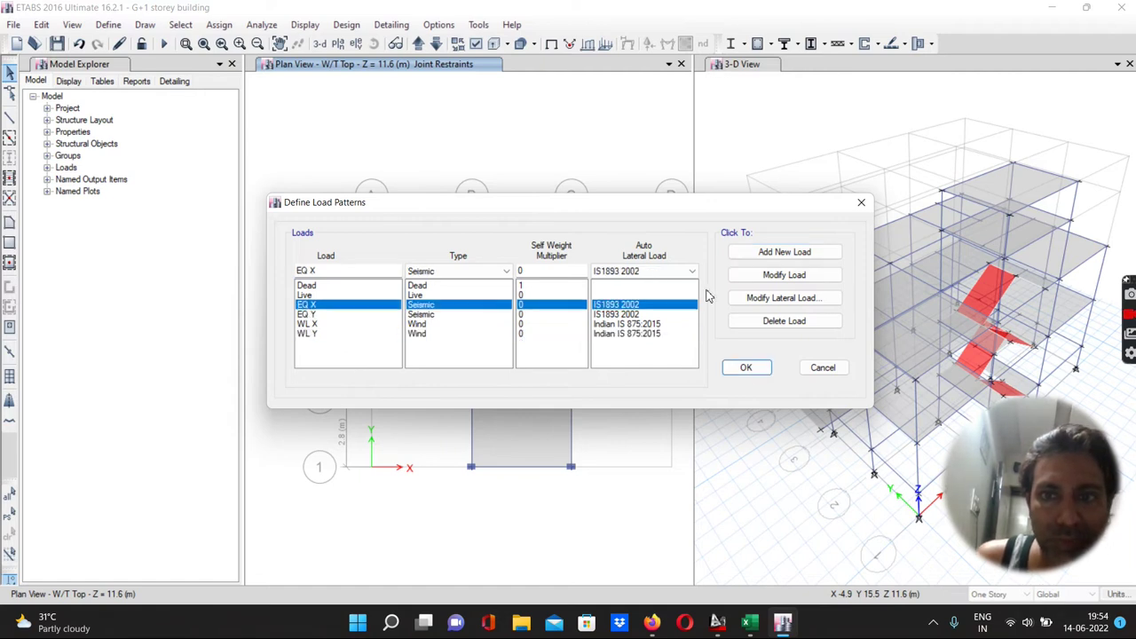
click(781, 298)
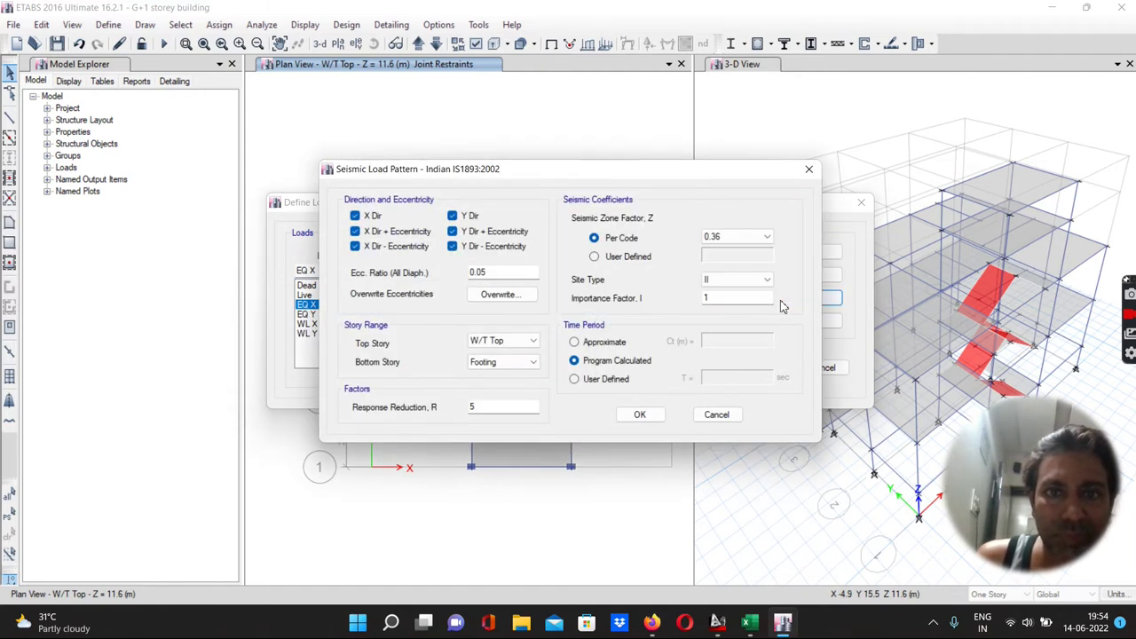
click(356, 233)
click(454, 217)
click(452, 232)
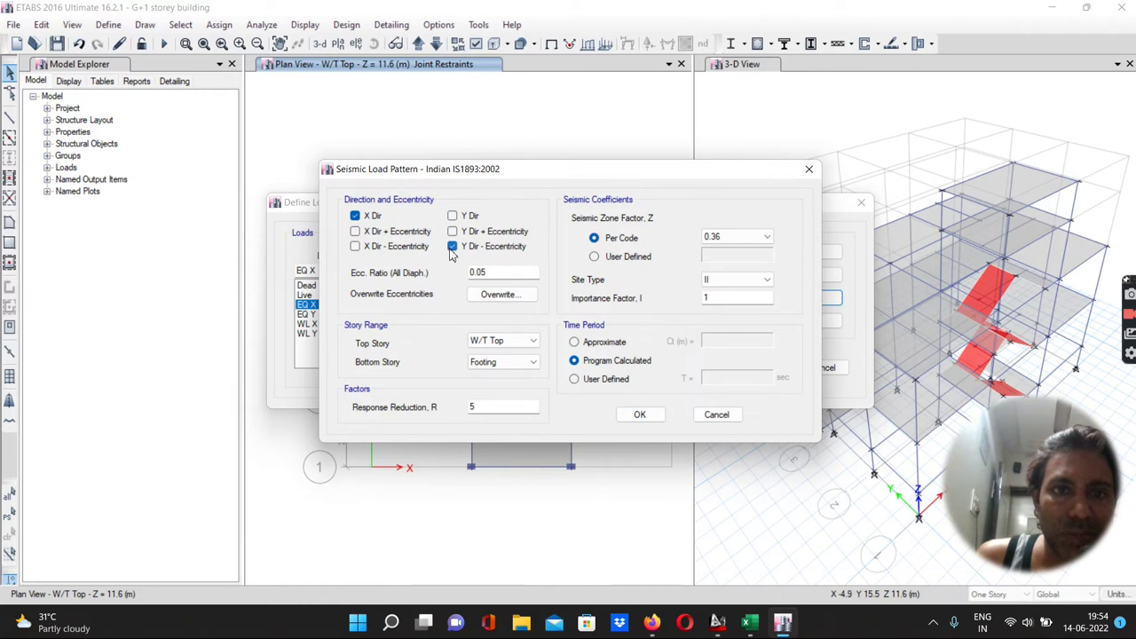
click(450, 249)
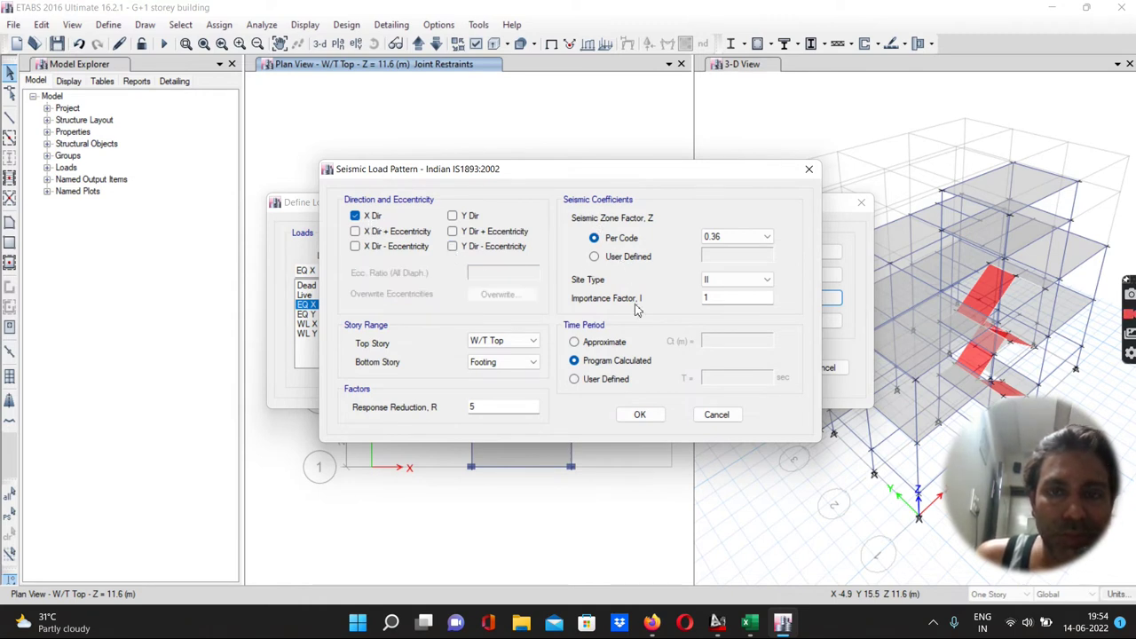
Step: Switch to the Wind-Load-and-Earthquake-Resistant-Example workbook in Excel and look up the seismic zone factor in the example's design data
click(750, 626)
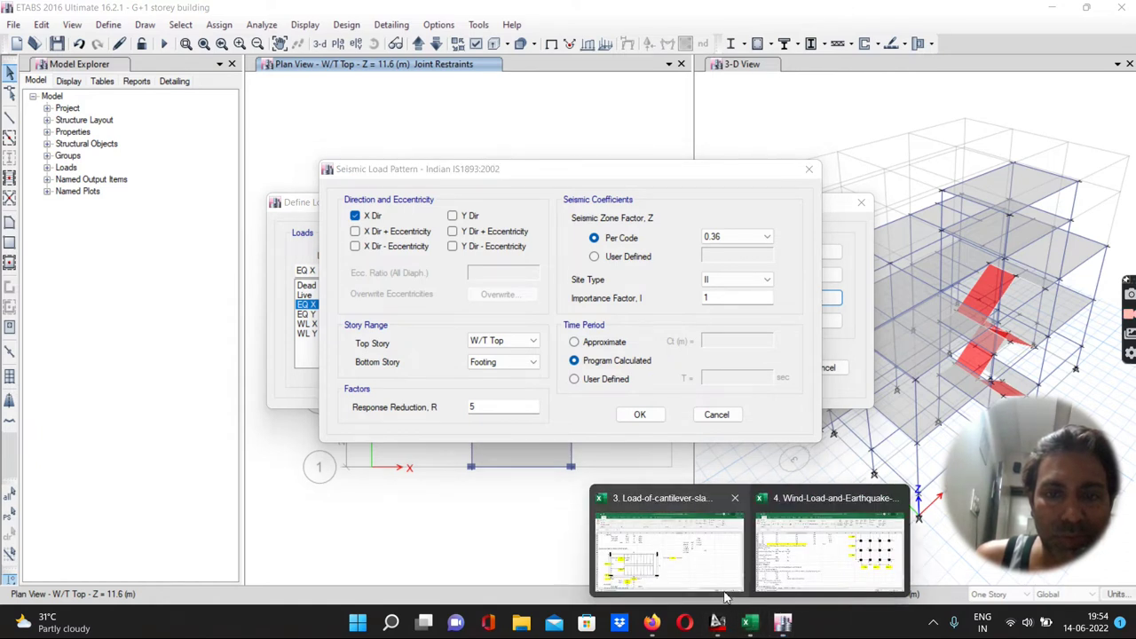
click(830, 577)
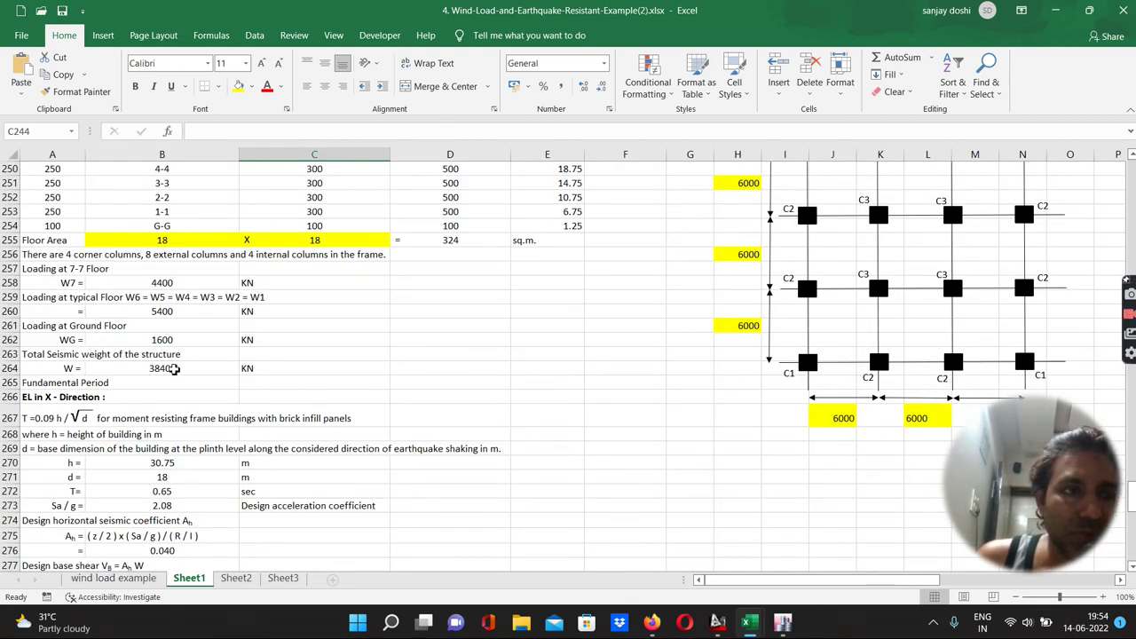
scroll(104, 259, up, 5)
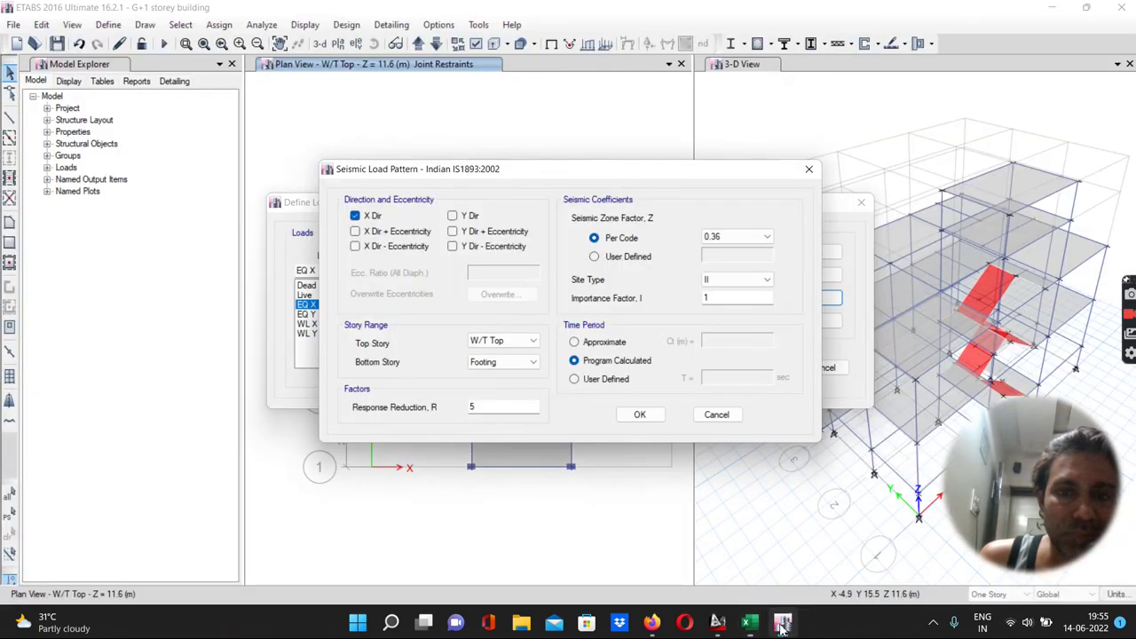
click(782, 621)
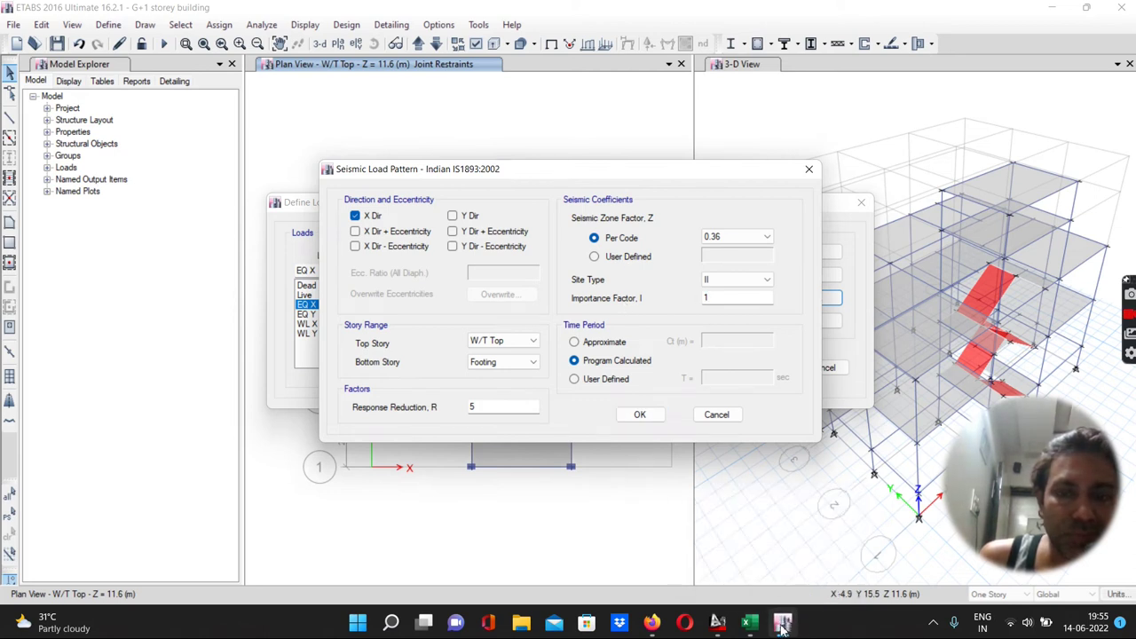
click(749, 623)
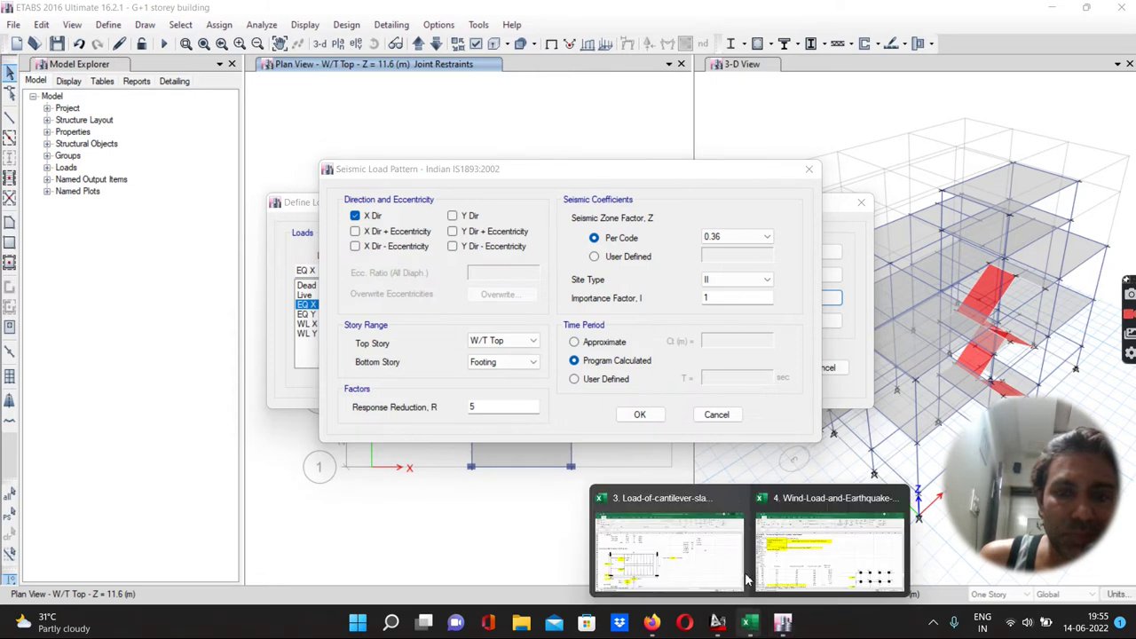
click(830, 546)
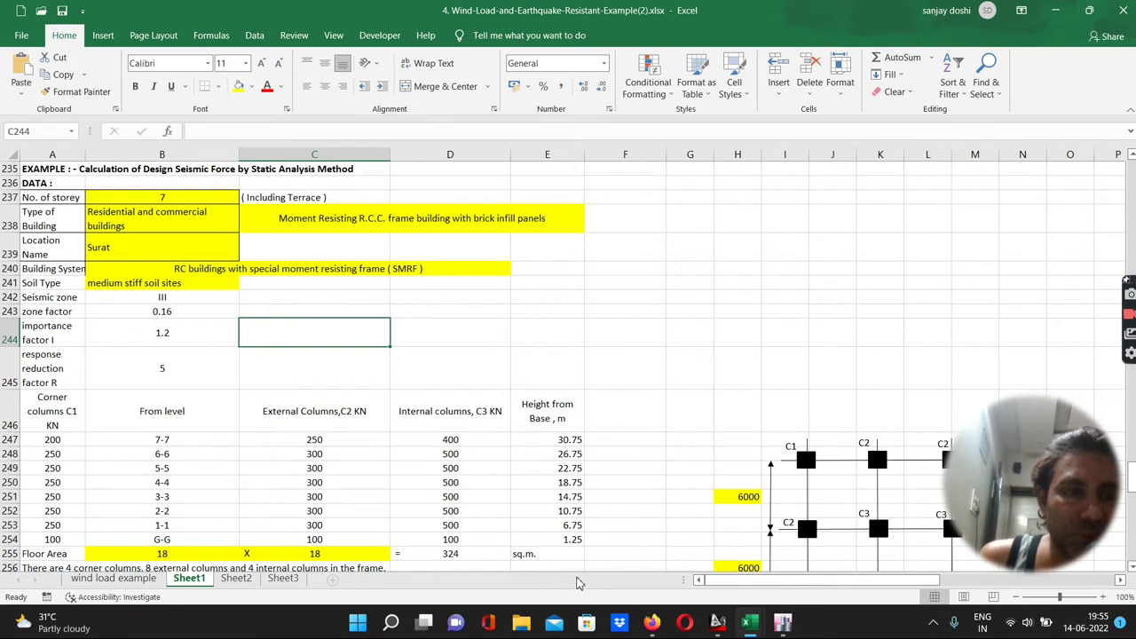
Step: Return to ETABS and set the per-code seismic zone factor of EQ X to 0.16
click(782, 624)
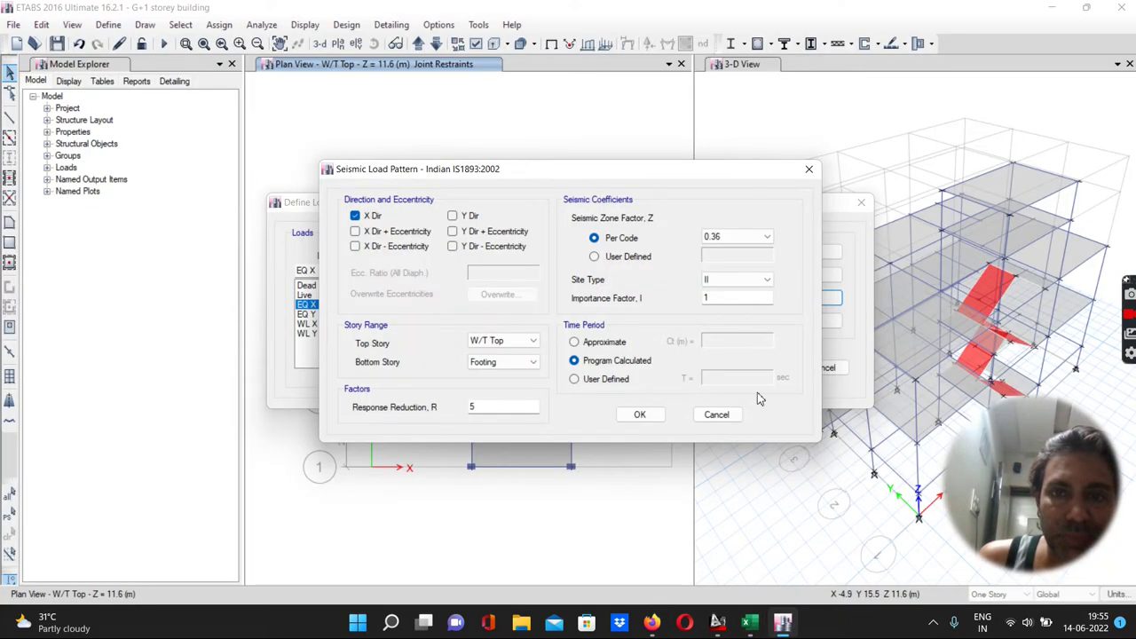
click(733, 237)
click(721, 262)
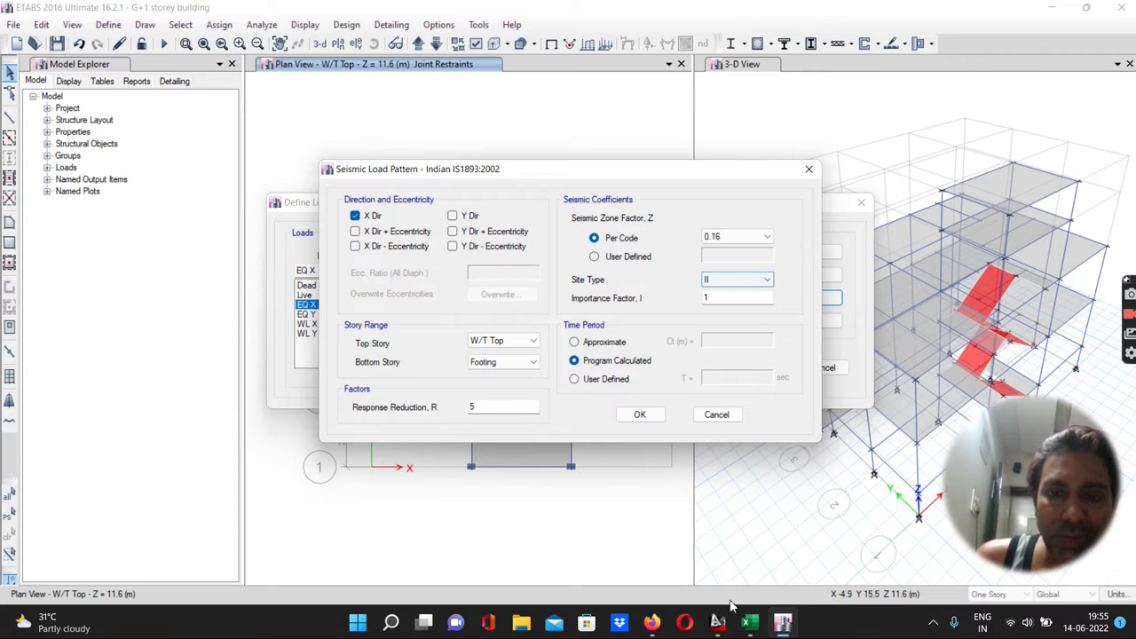
Step: Switch to the Wind-Load-and-Earthquake-Resistant-Example workbook in Excel, check the soil type and its options in the seismic data, and return to ETABS
click(750, 623)
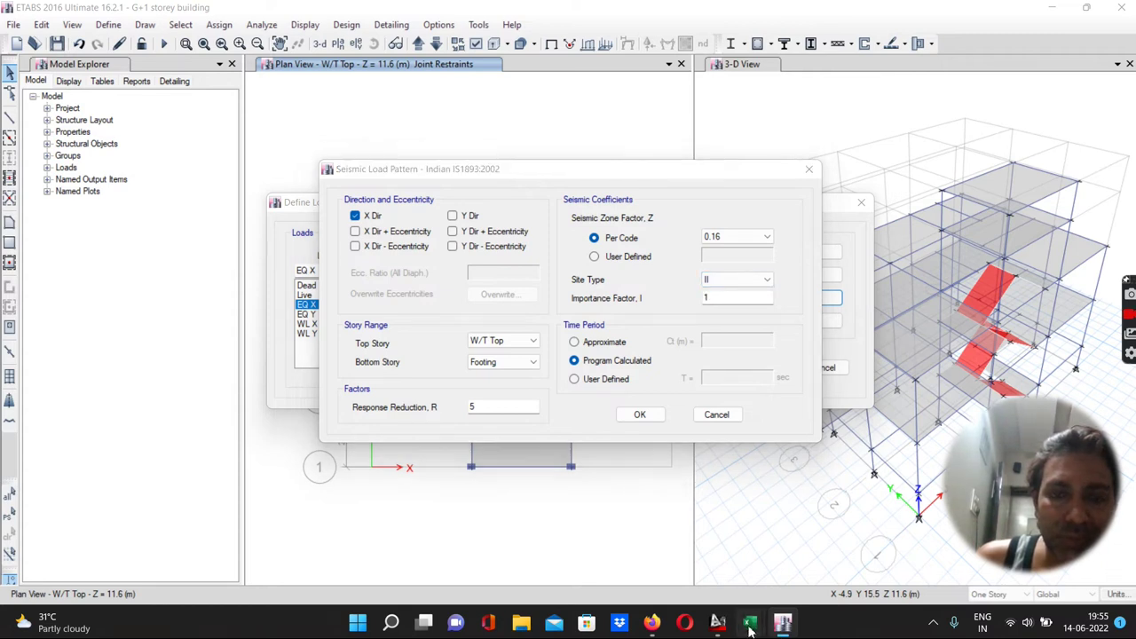
click(779, 572)
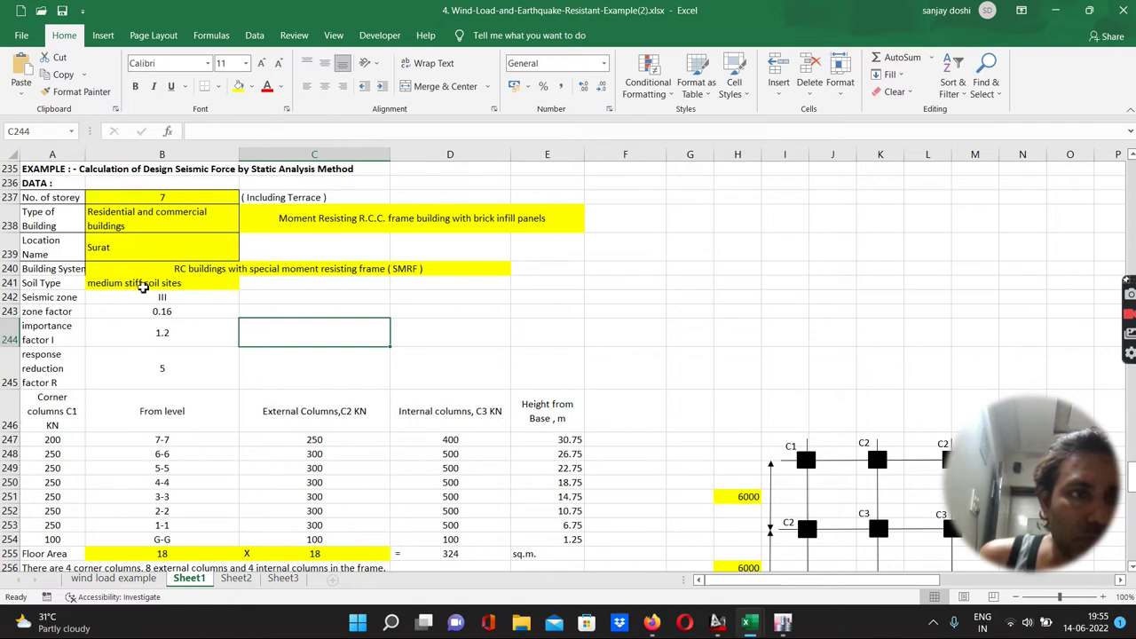
click(142, 286)
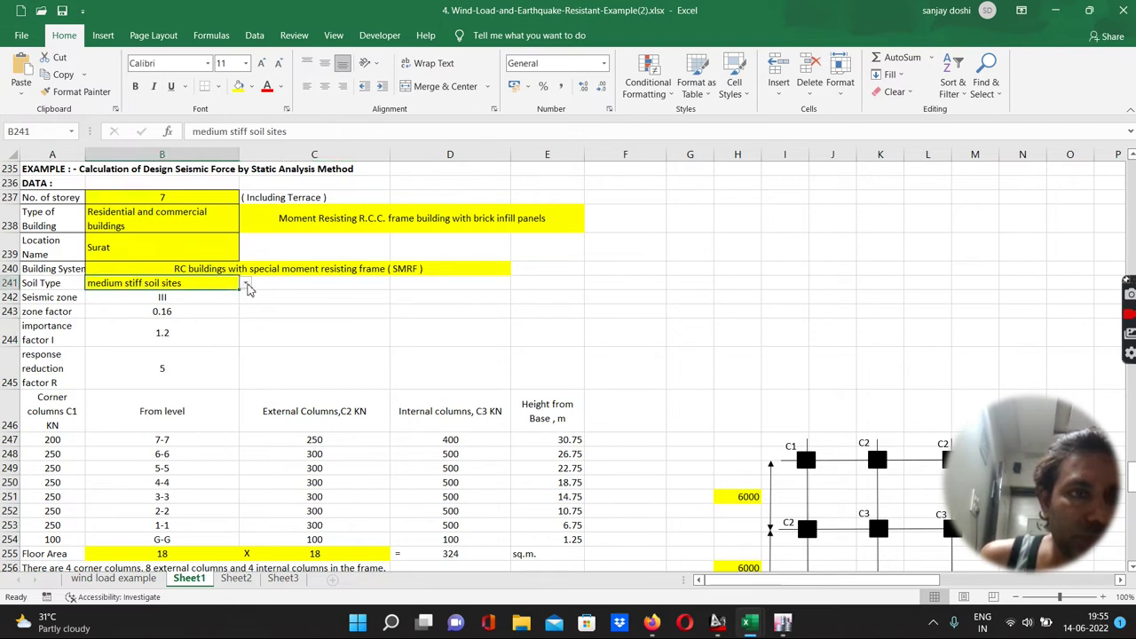
click(246, 284)
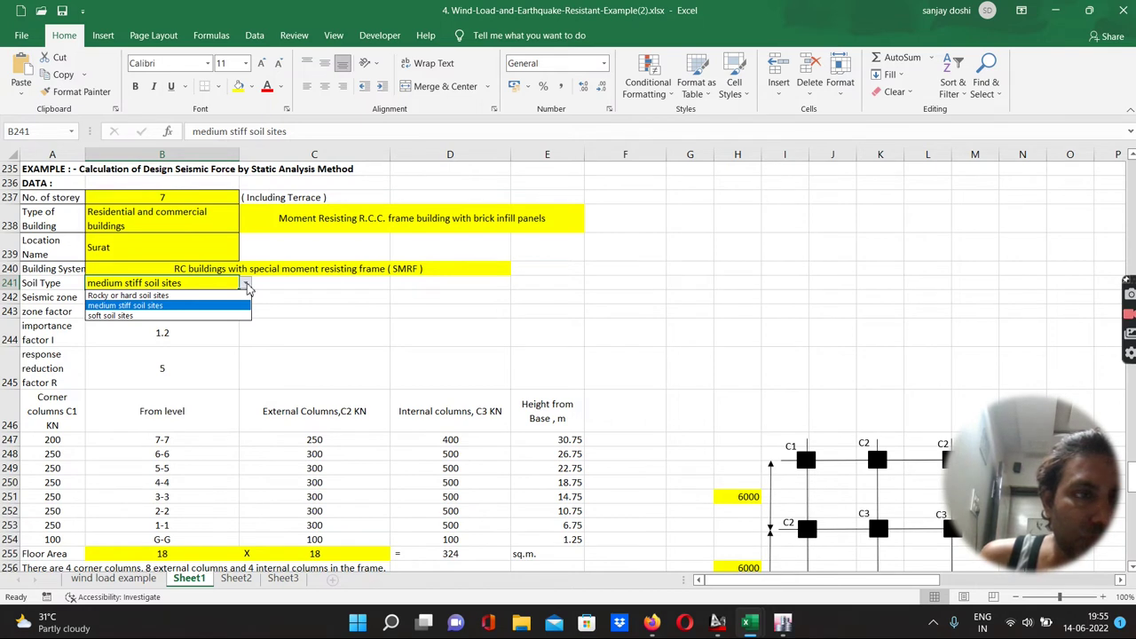
click(247, 287)
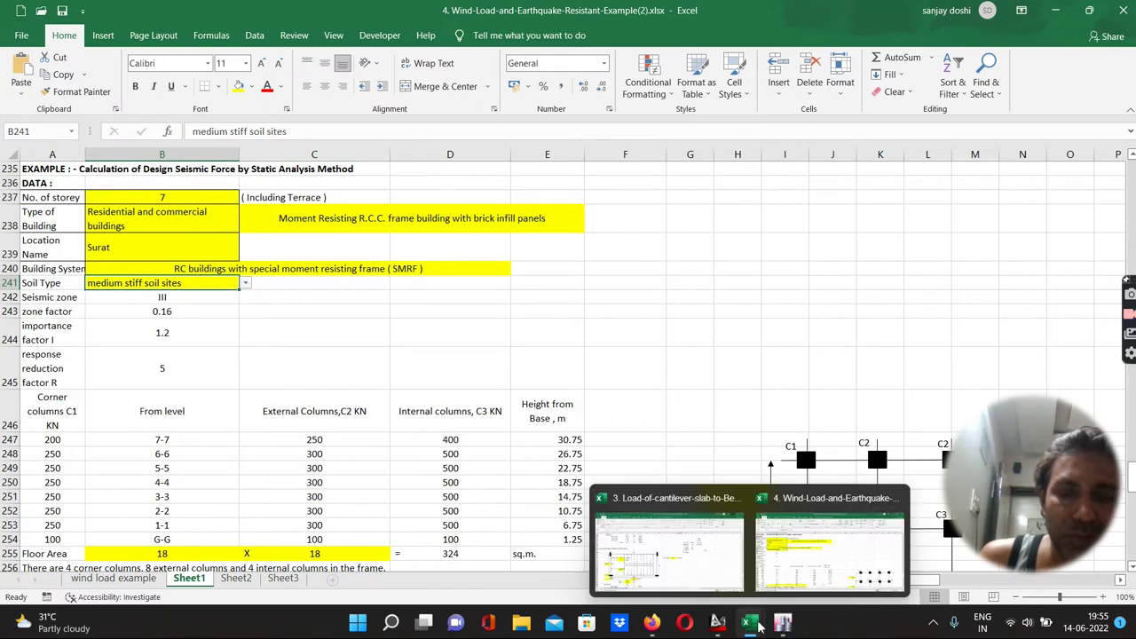
click(782, 623)
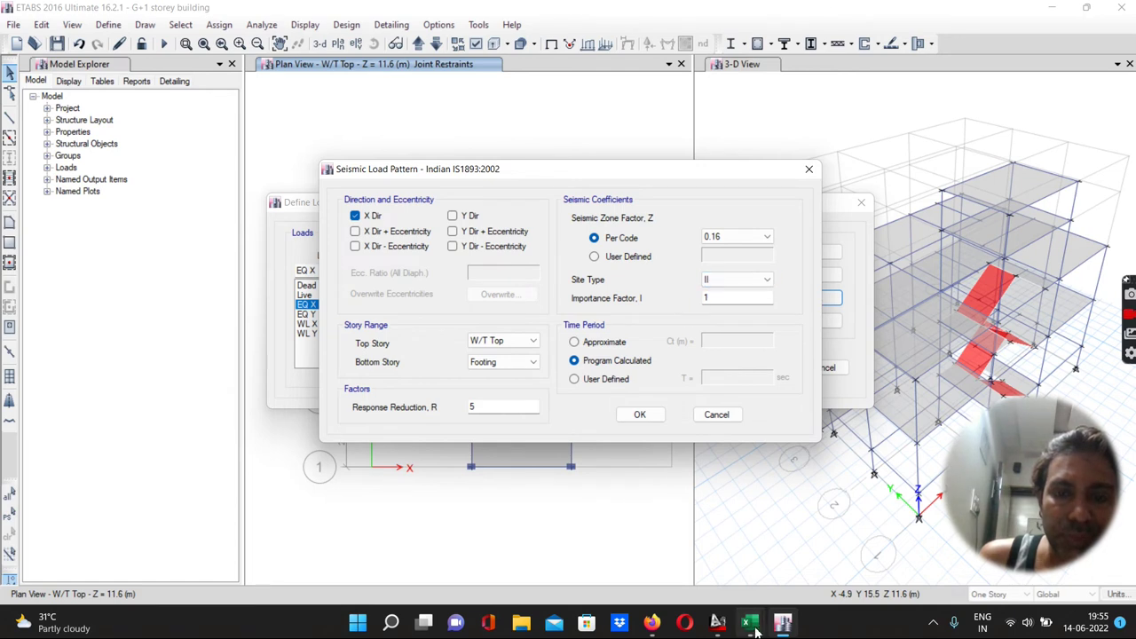
Step: Look up the importance factor in the Excel seismic data, then set the importance factor of EQ X to 1.2 in ETABS
mouse_move(748, 623)
click(812, 561)
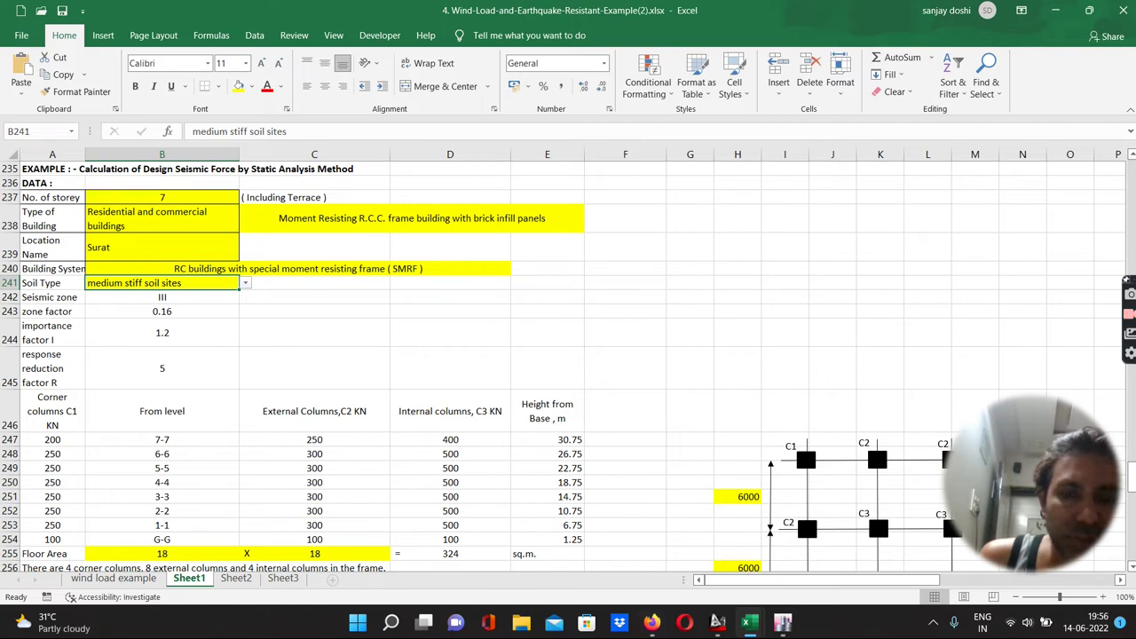
mouse_move(784, 627)
click(789, 568)
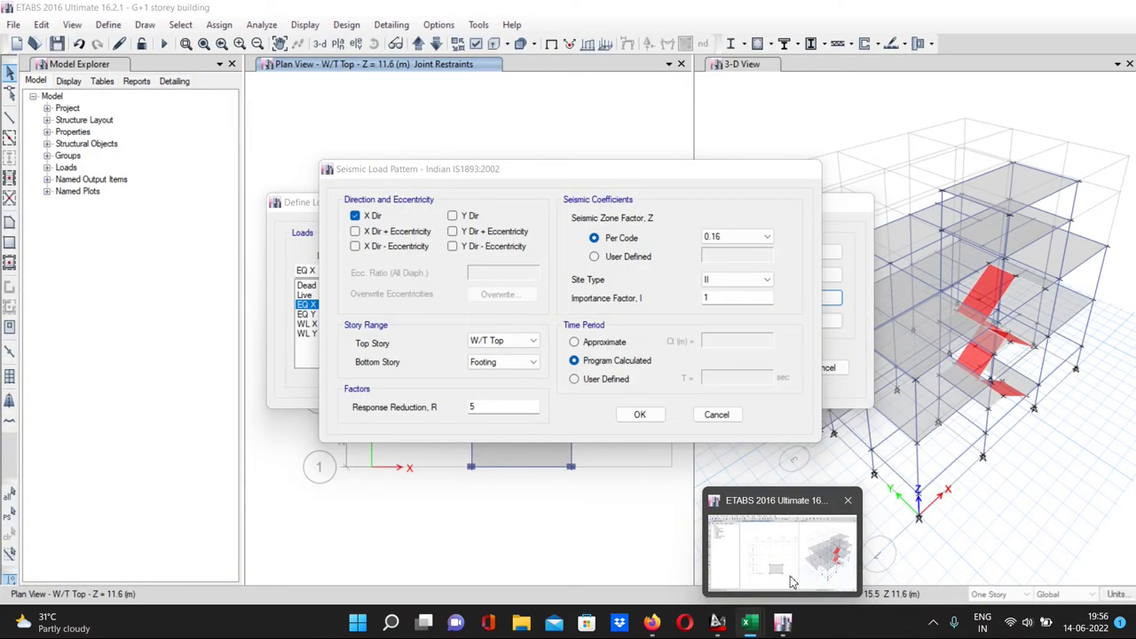
click(710, 301)
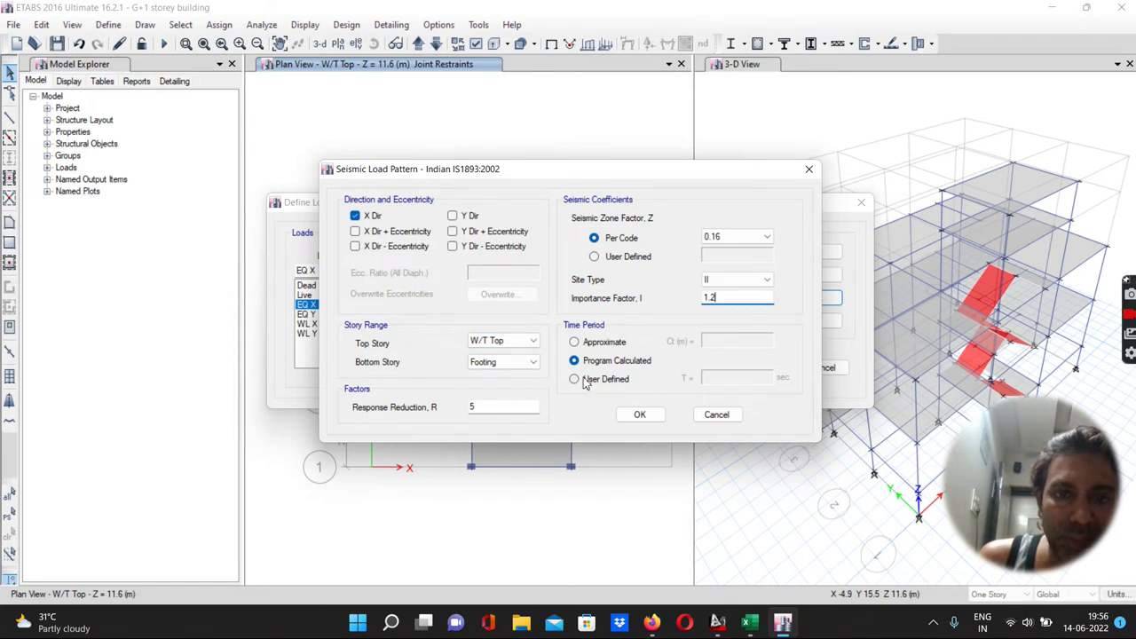
click(637, 416)
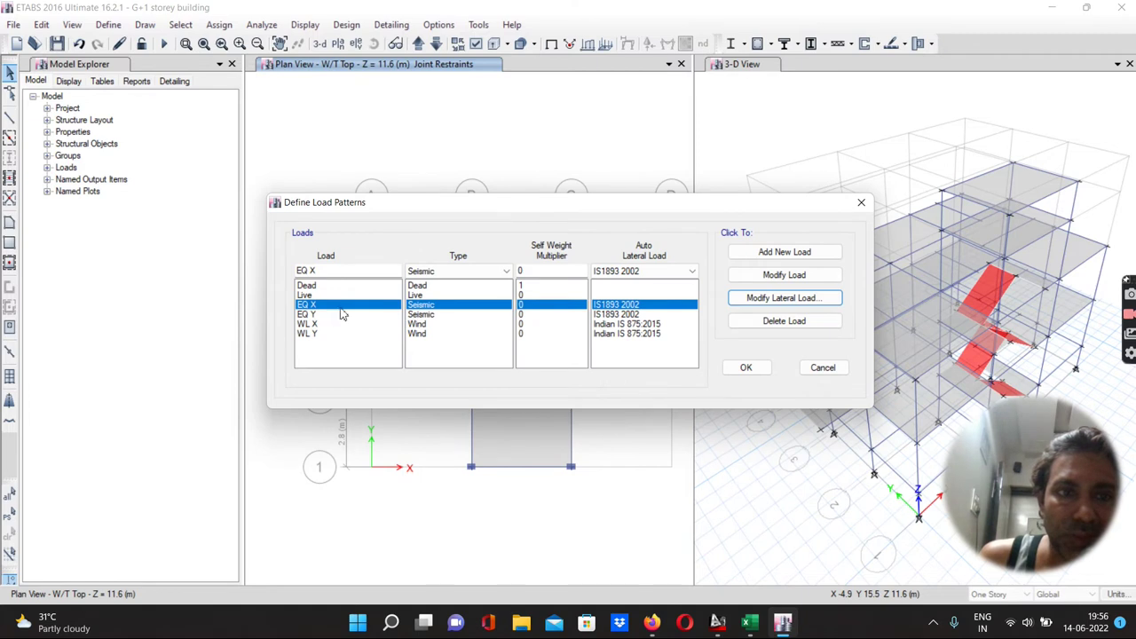
Step: Limit the EQ Y lateral load to Y Dir only, excluding the X direction and all eccentricity cases
click(302, 317)
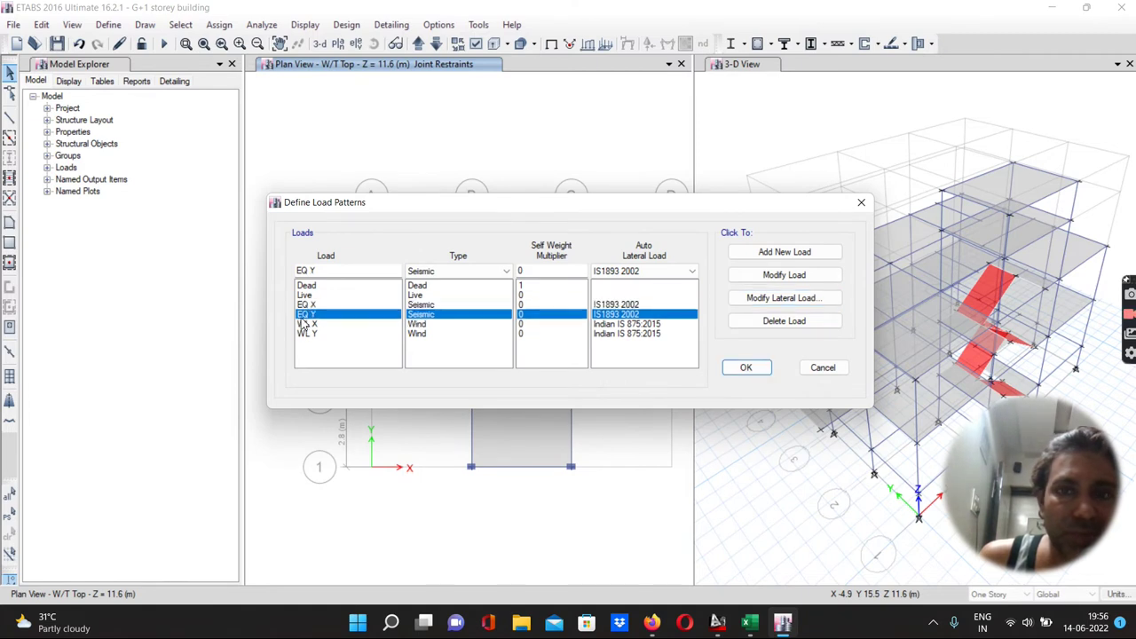
click(758, 304)
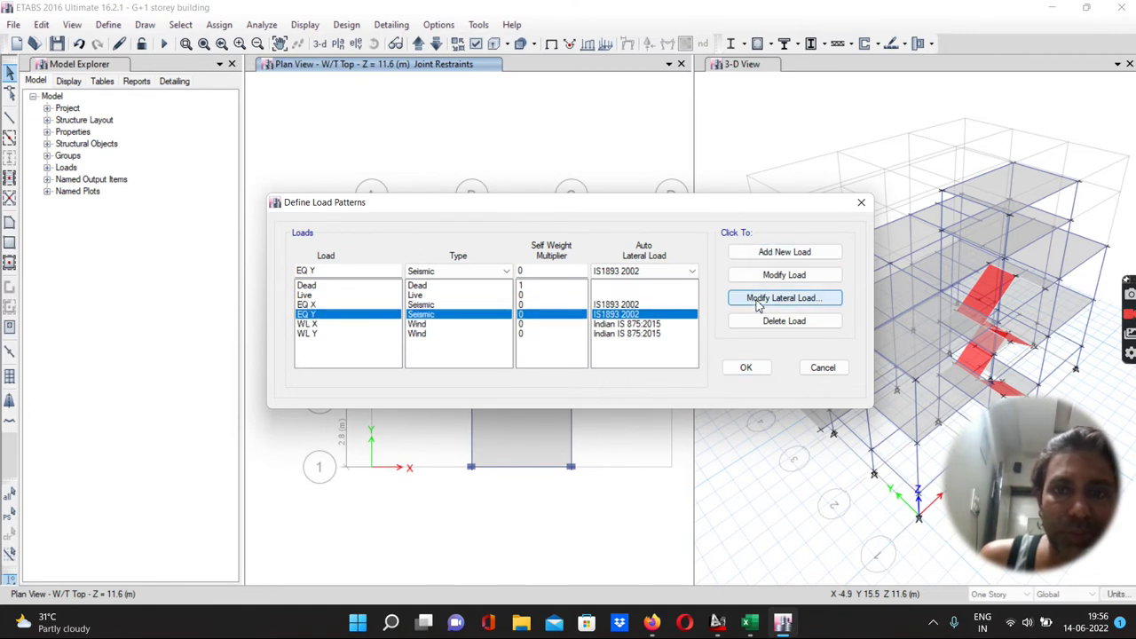
click(355, 216)
click(355, 231)
click(452, 231)
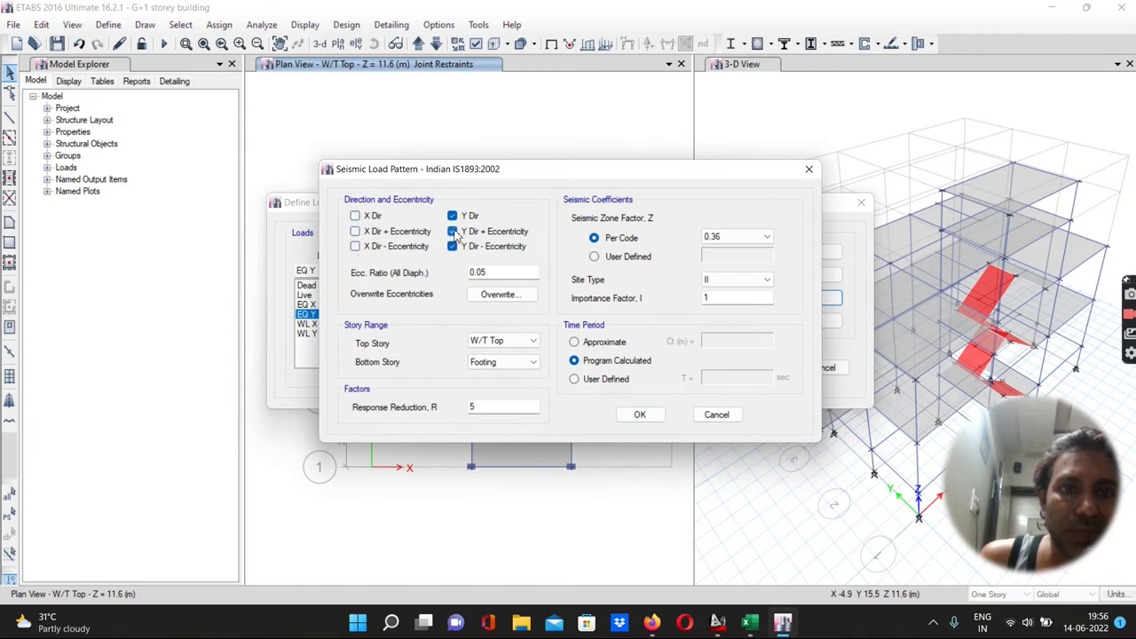
click(452, 245)
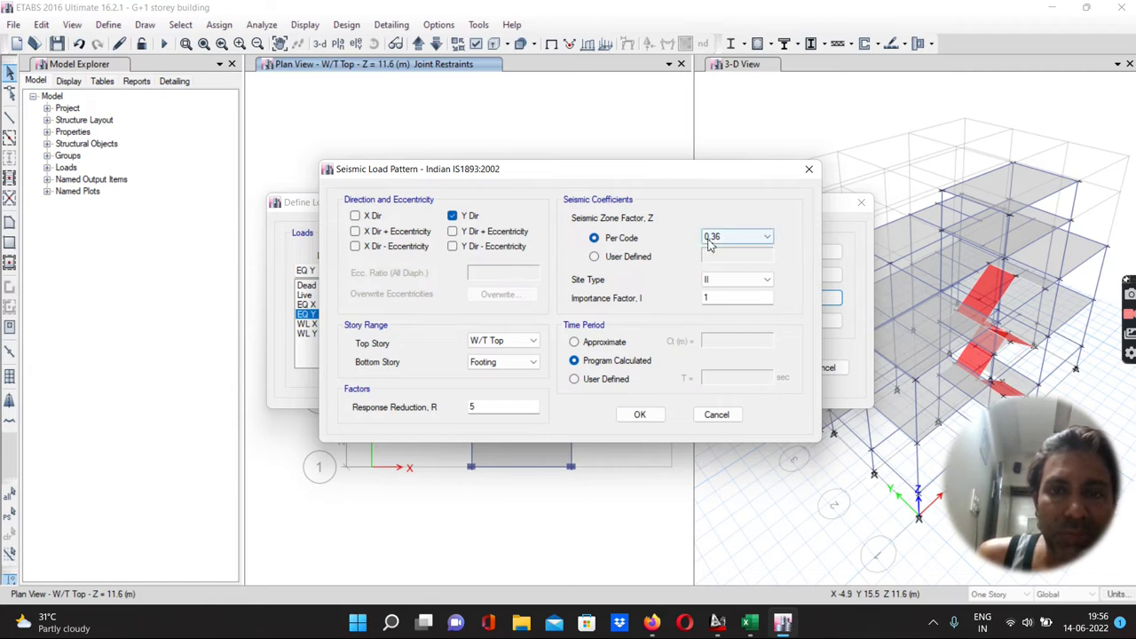
Step: Set the per-code seismic zone factor of EQ Y to 0.16 and its importance factor to 1.2
click(764, 237)
click(714, 259)
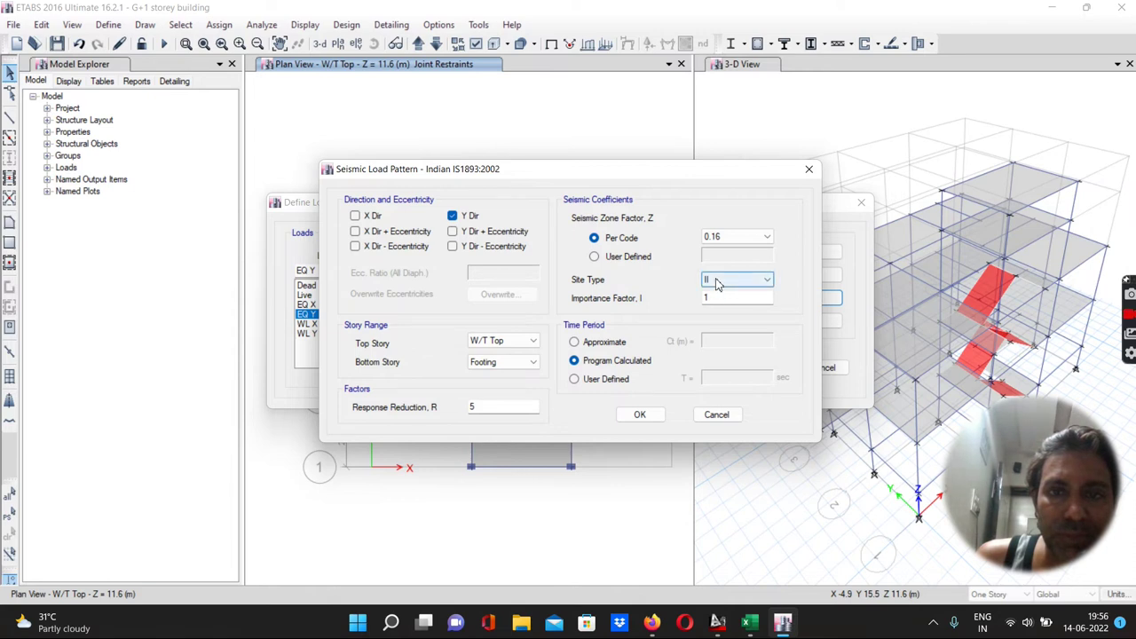
click(725, 297)
text(.2)
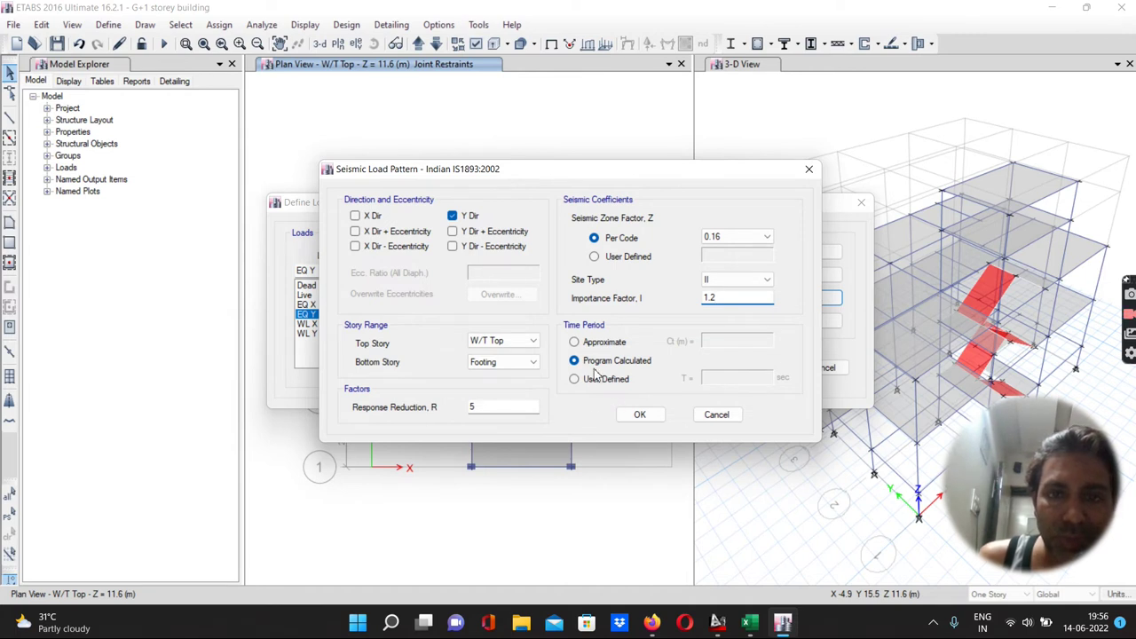
click(639, 415)
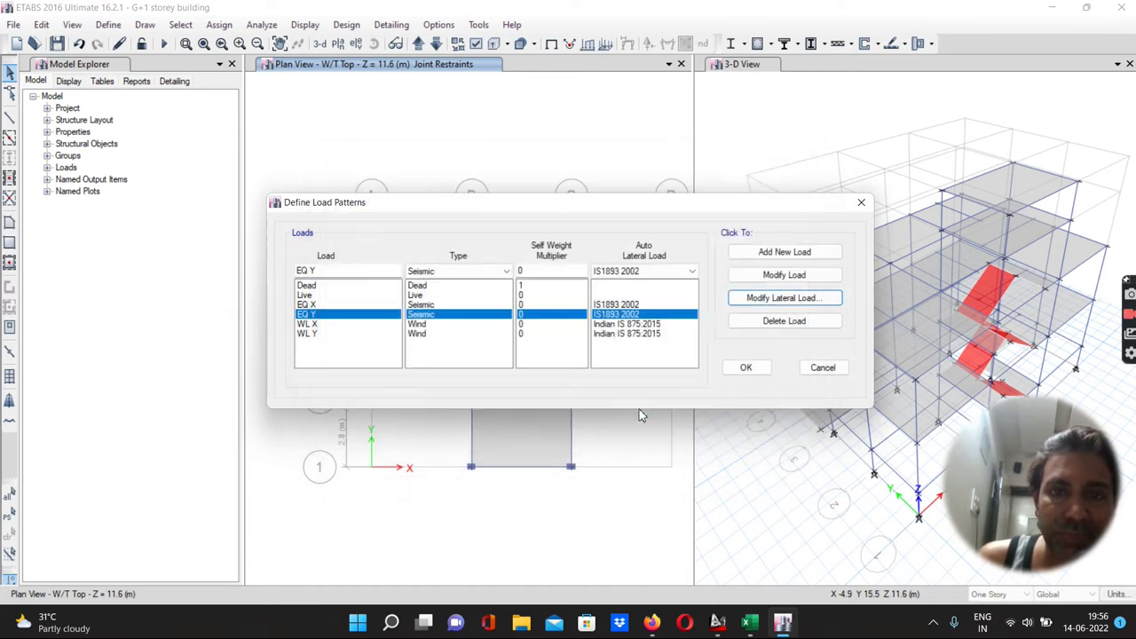
Step: Open the lateral load settings of WL X, and look up the basic wind speed on the Excel workbook's wind load example sheet
click(307, 324)
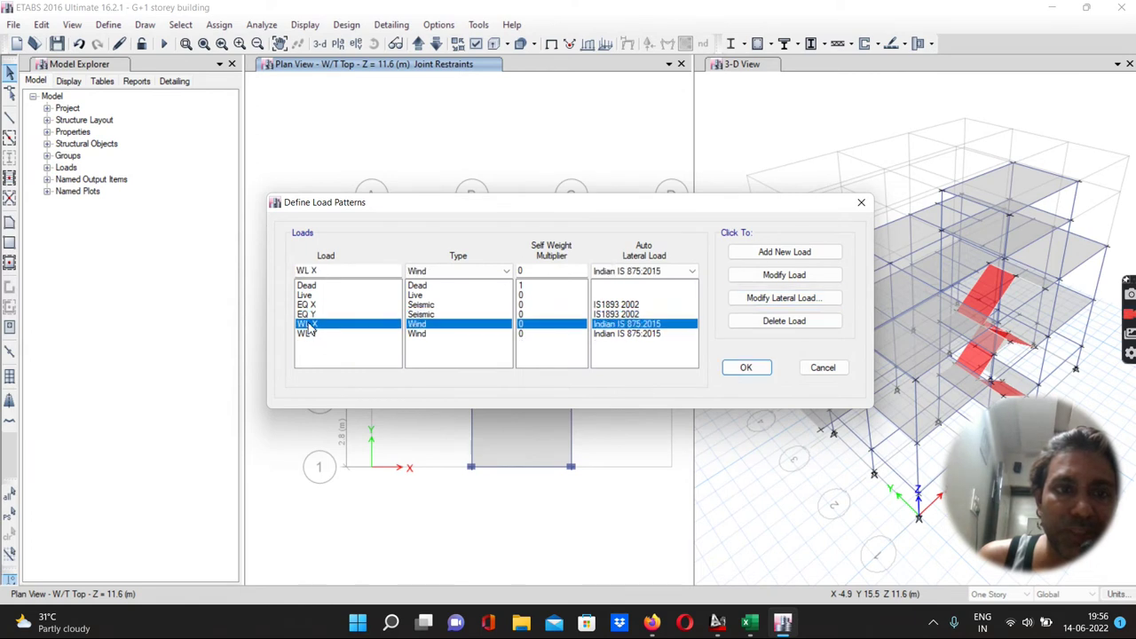
click(757, 301)
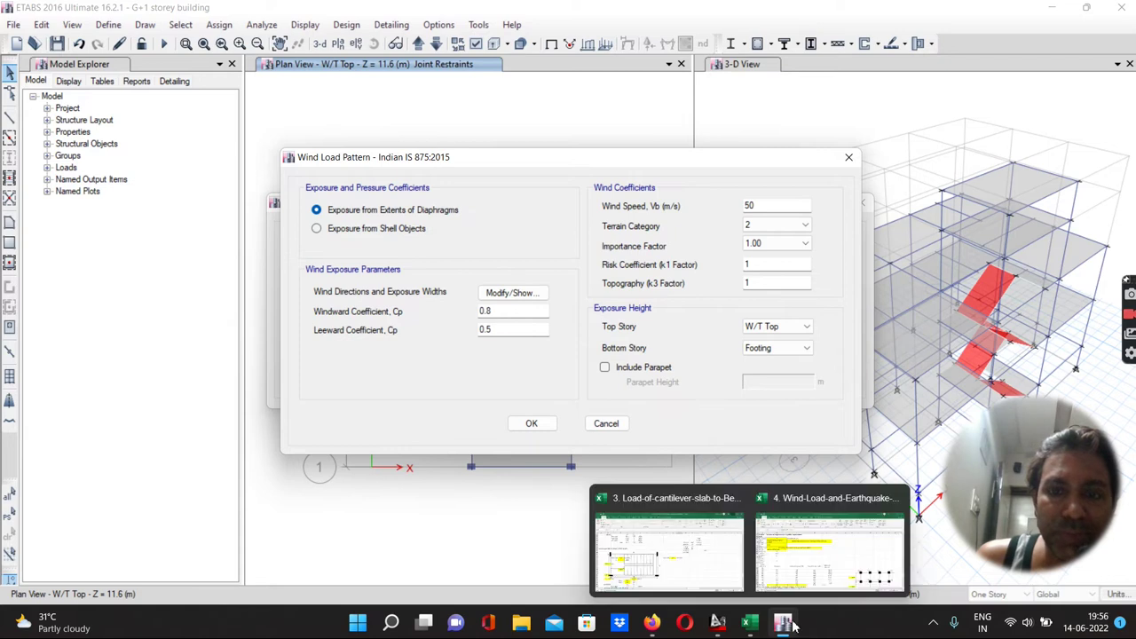
mouse_move(750, 626)
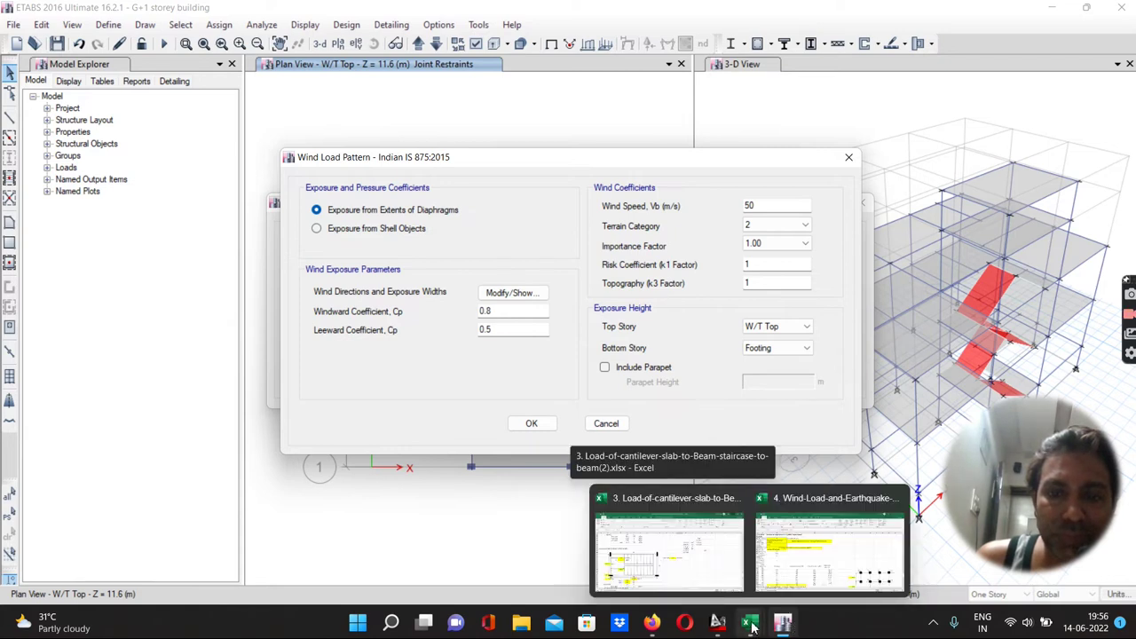
click(827, 551)
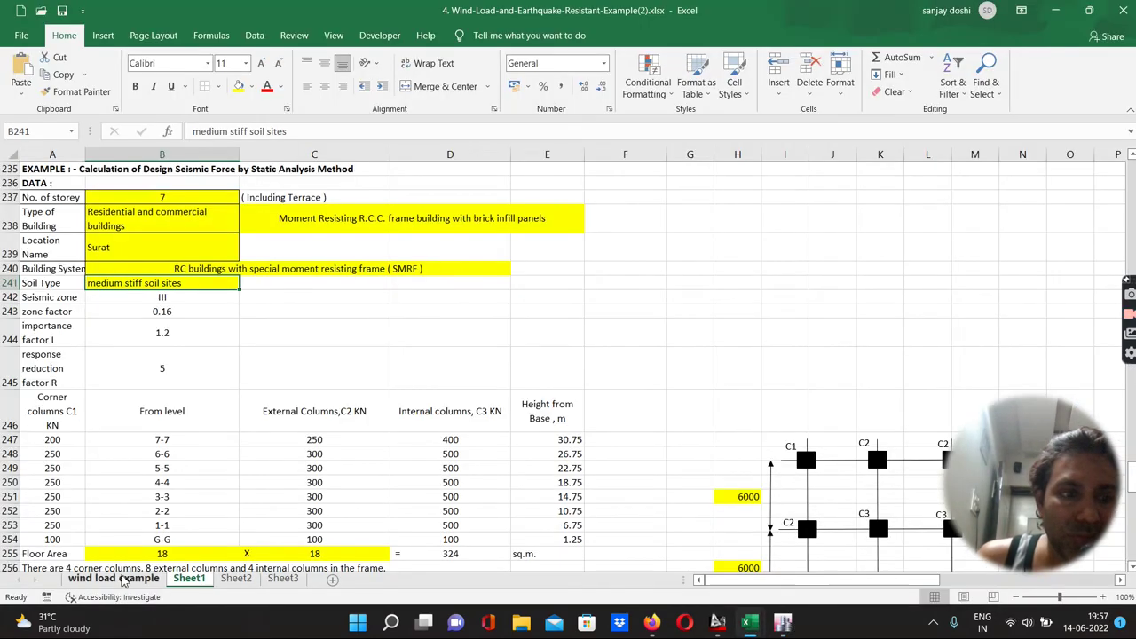
click(116, 577)
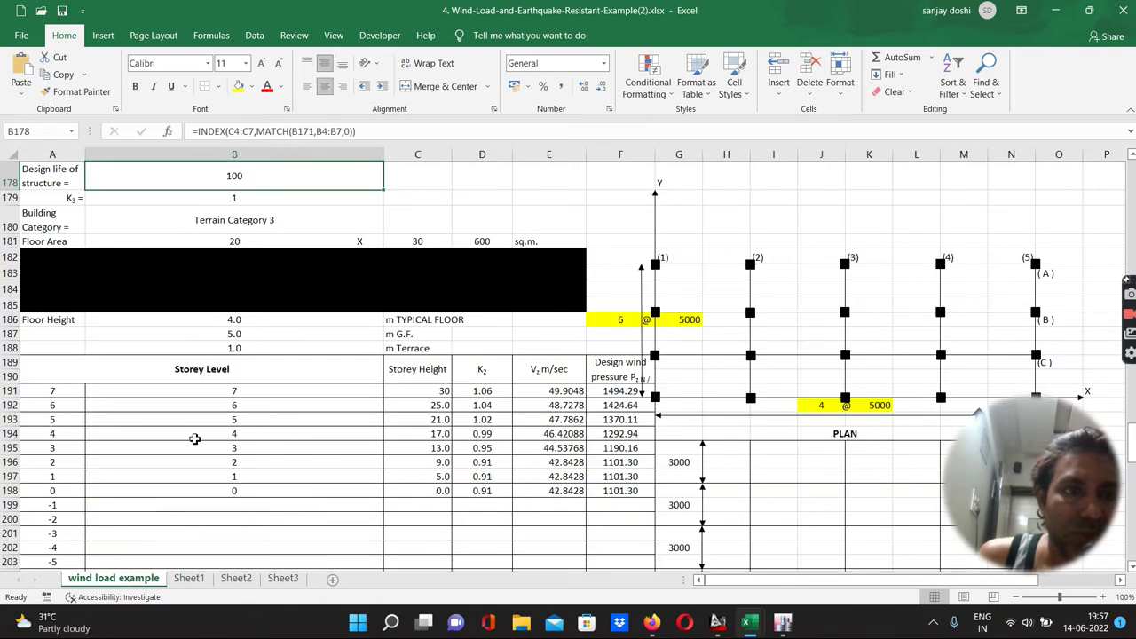
scroll(194, 440, up, 2)
scroll(175, 373, up, 1)
scroll(168, 296, up, 1)
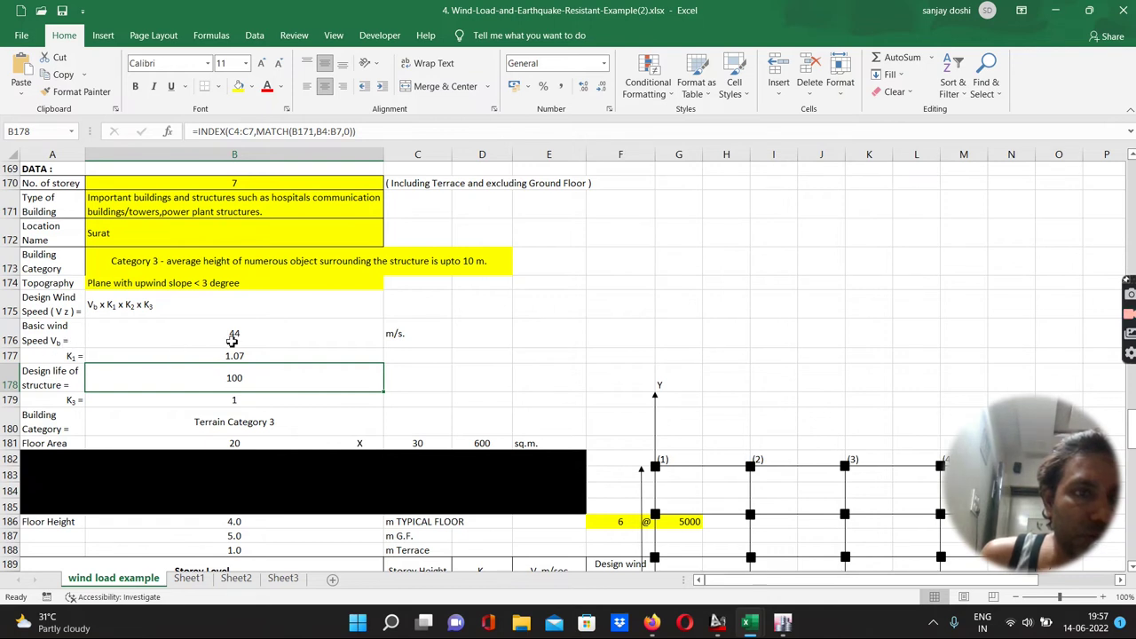
Step: Return to ETABS and set the WL X wind speed Vb to 44 m/s
mouse_move(784, 617)
click(794, 561)
click(764, 225)
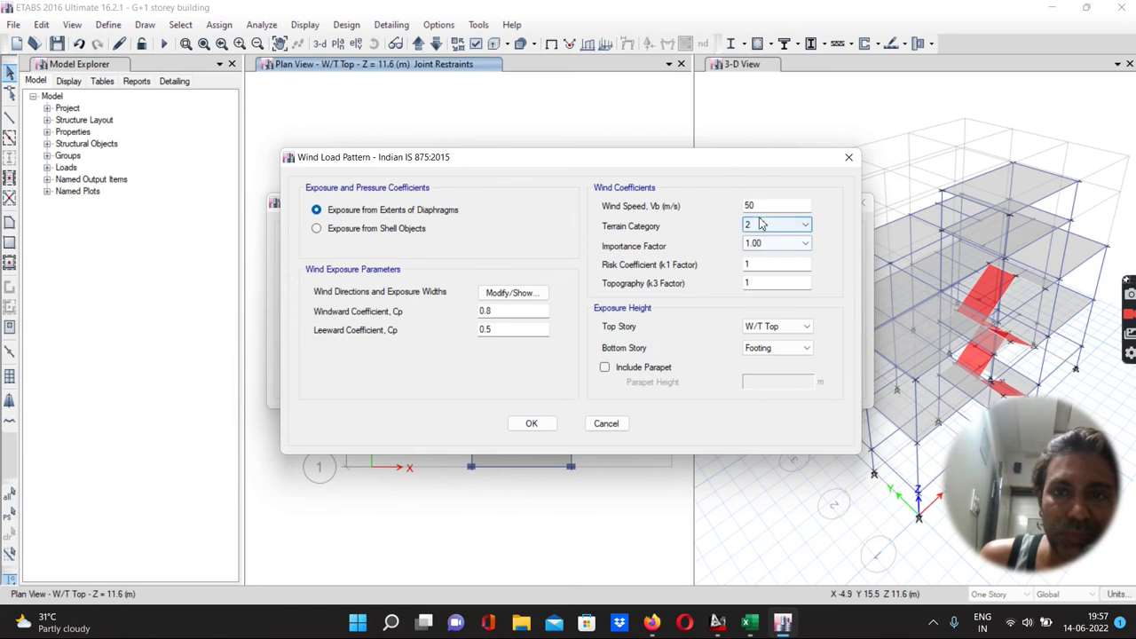
drag(761, 209, 727, 207)
text(44)
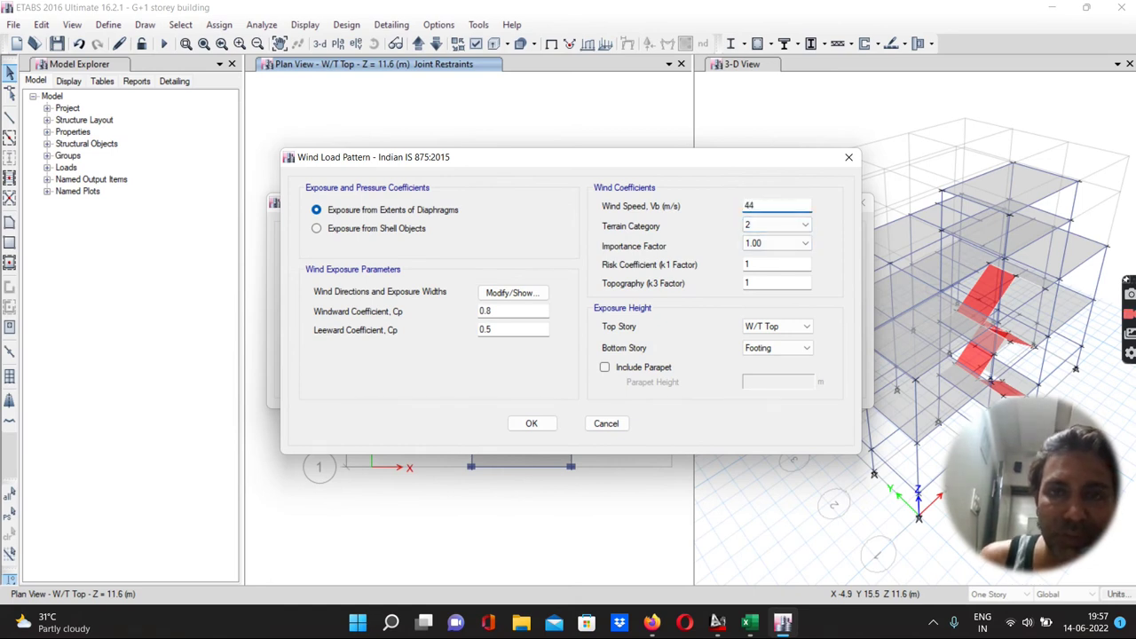
Step: Check the terrain category in the Excel wind load example, and set the WL X terrain category to 3 in ETABS
click(750, 226)
click(750, 227)
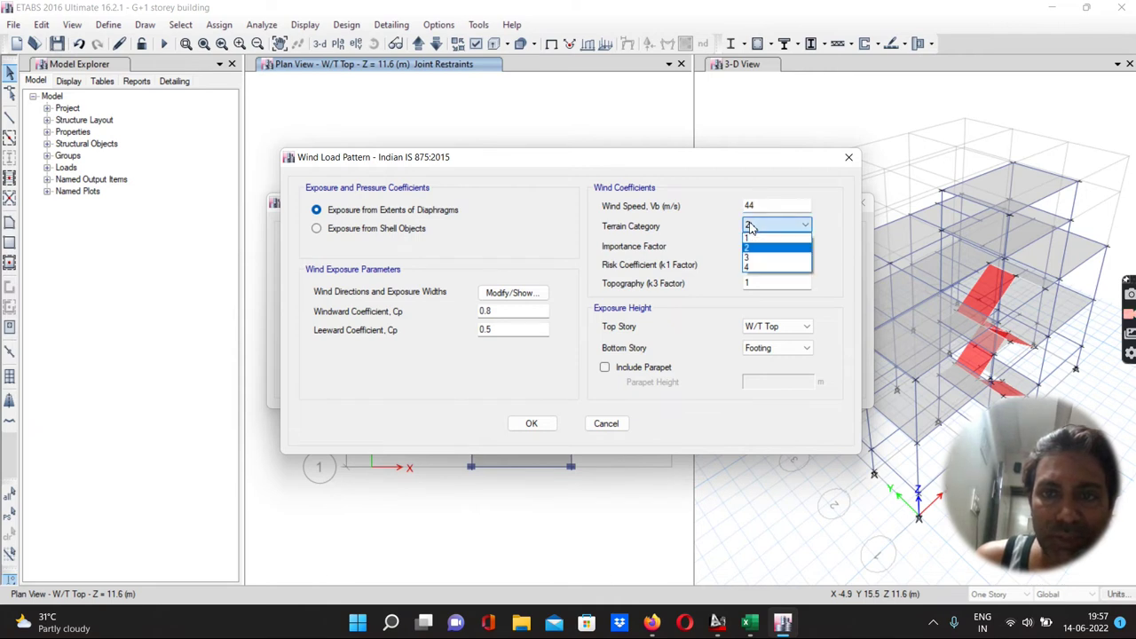
click(749, 227)
mouse_move(781, 623)
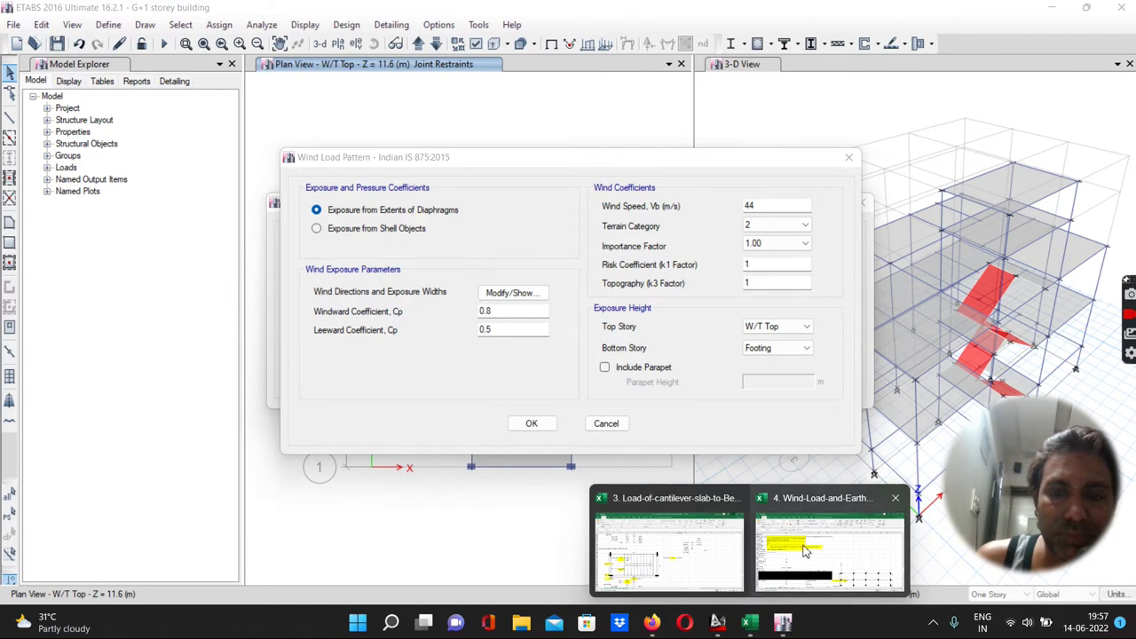
click(805, 551)
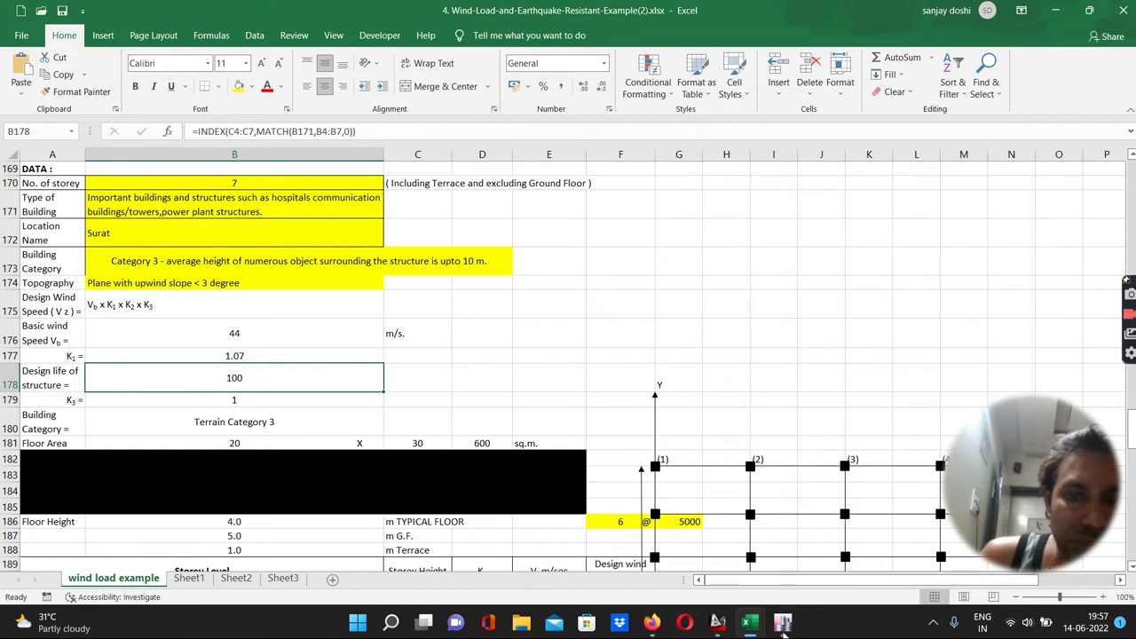
mouse_move(784, 628)
click(812, 549)
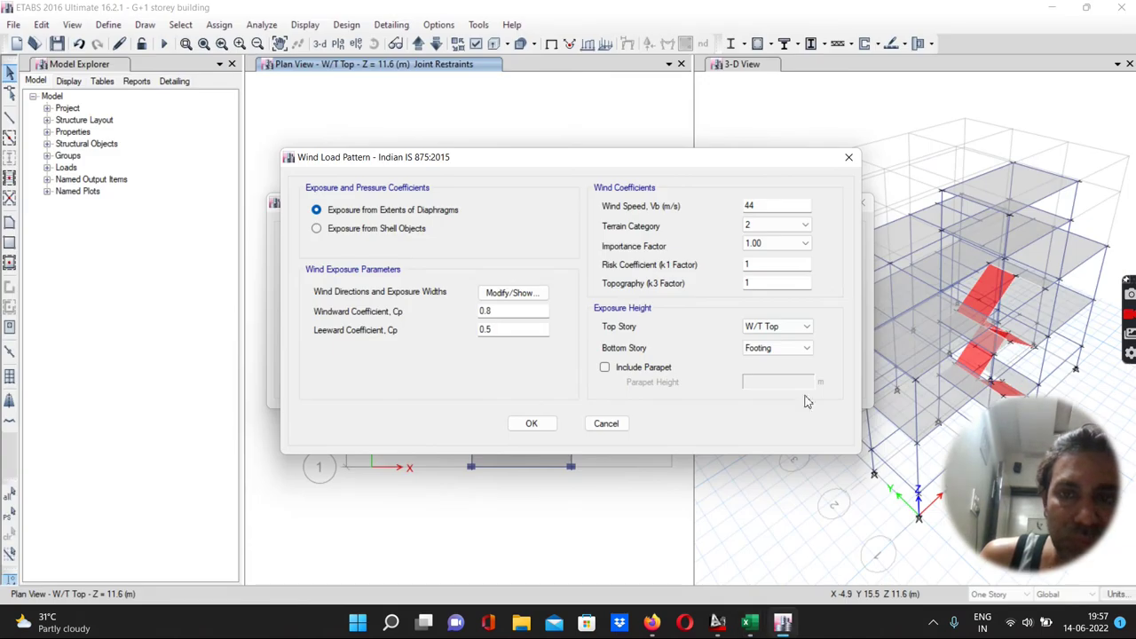
click(781, 225)
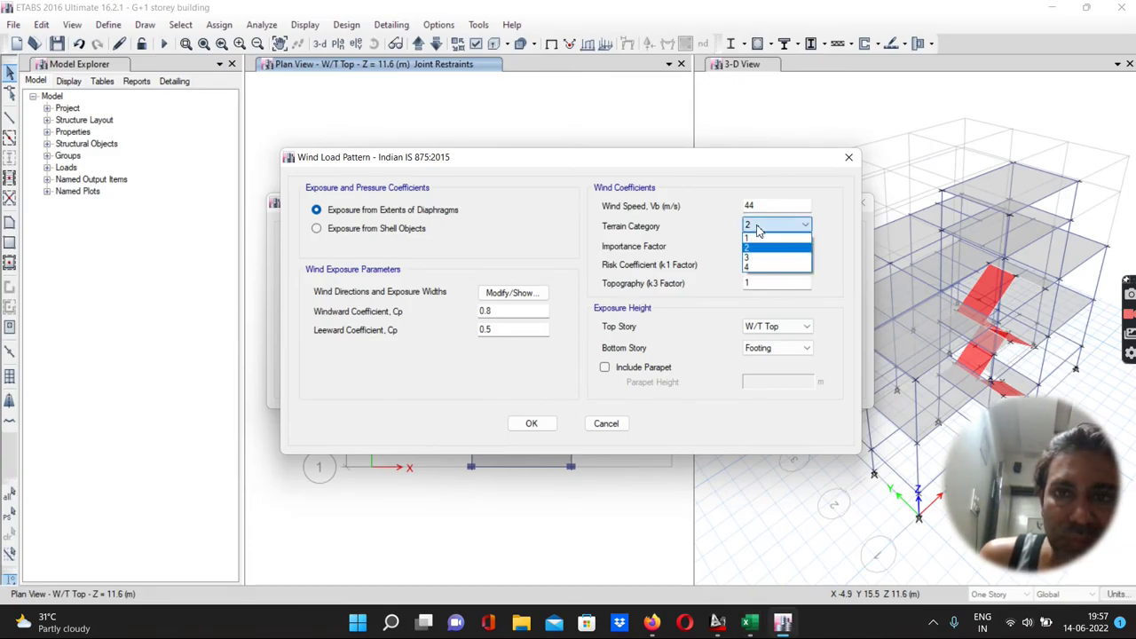
click(752, 258)
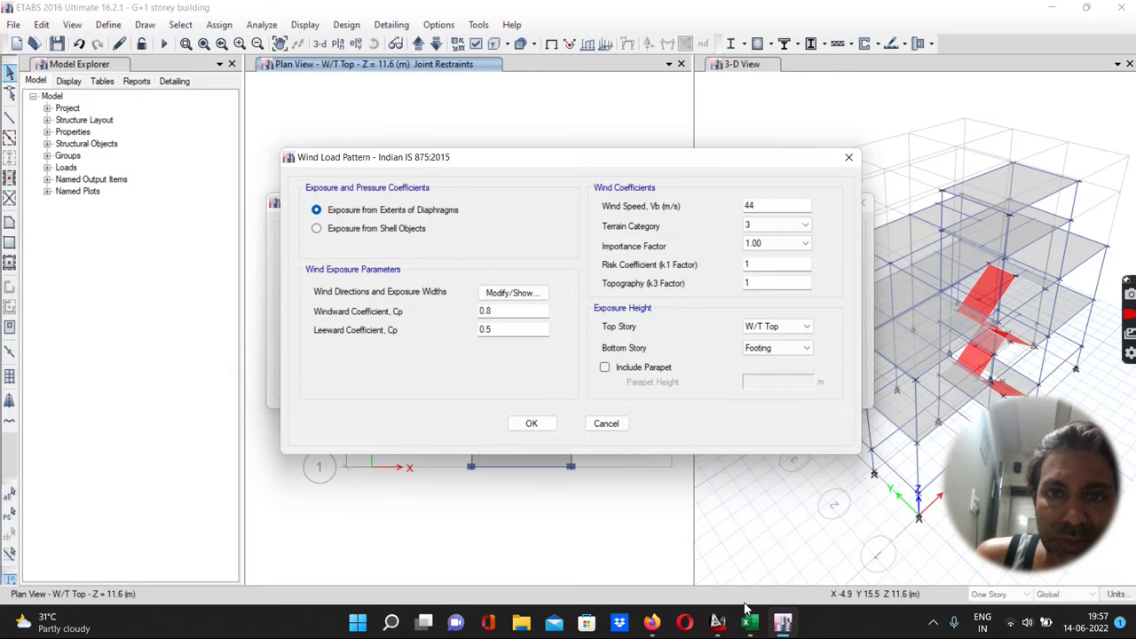
Step: Switch back to the wind load example sheet in Excel and look up the remaining wind coefficients, including the K1 and K3 factors
mouse_move(783, 621)
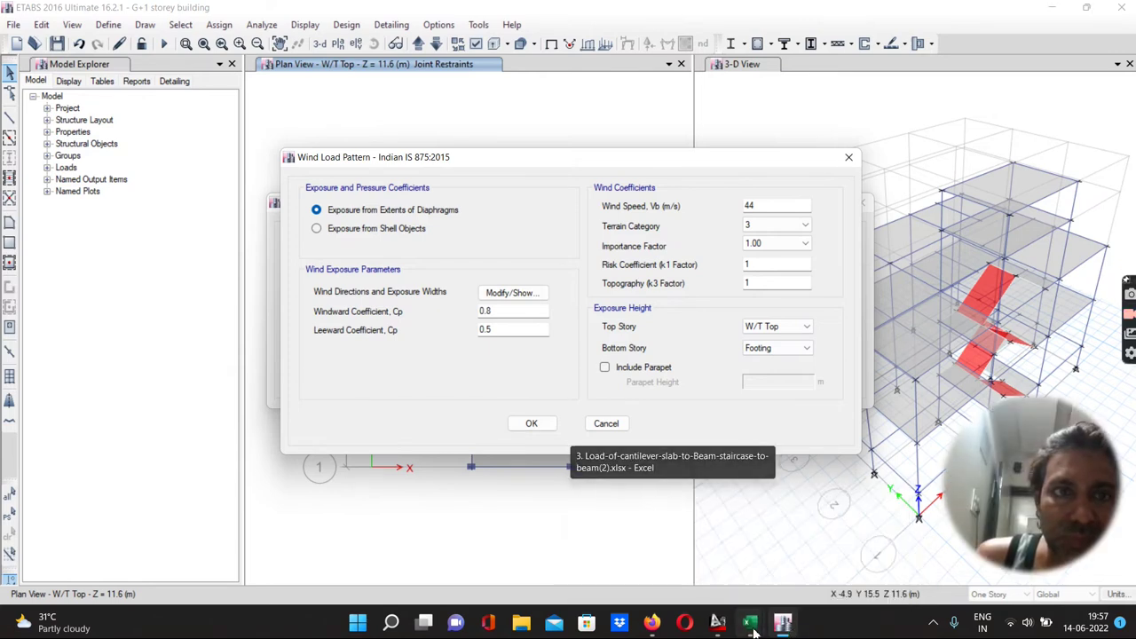
click(750, 625)
click(787, 556)
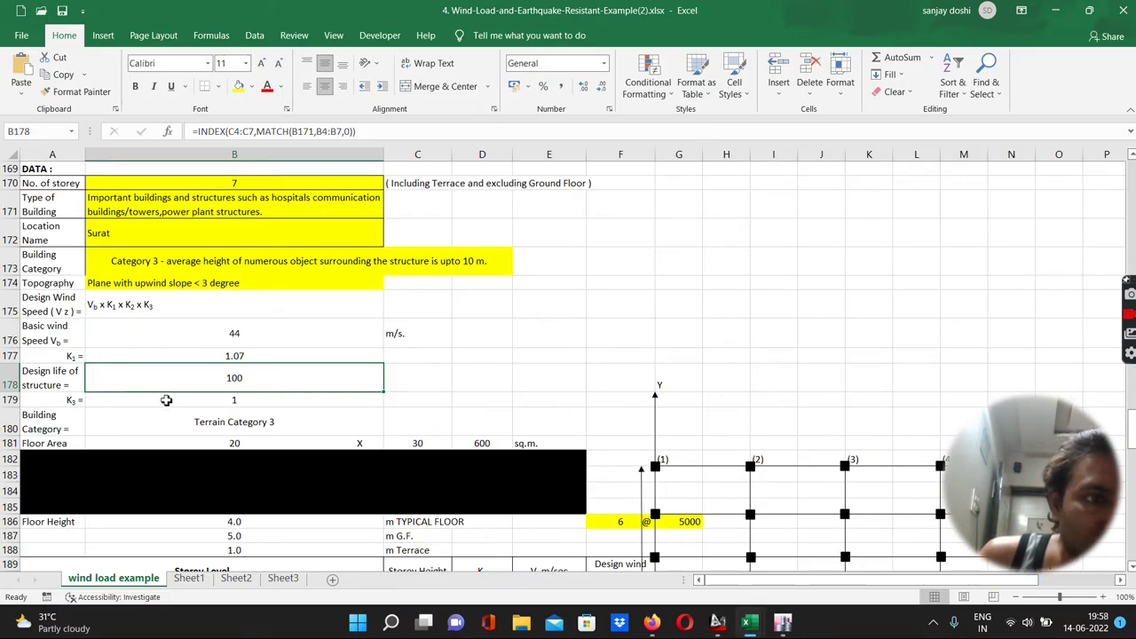
scroll(166, 401, down, 5)
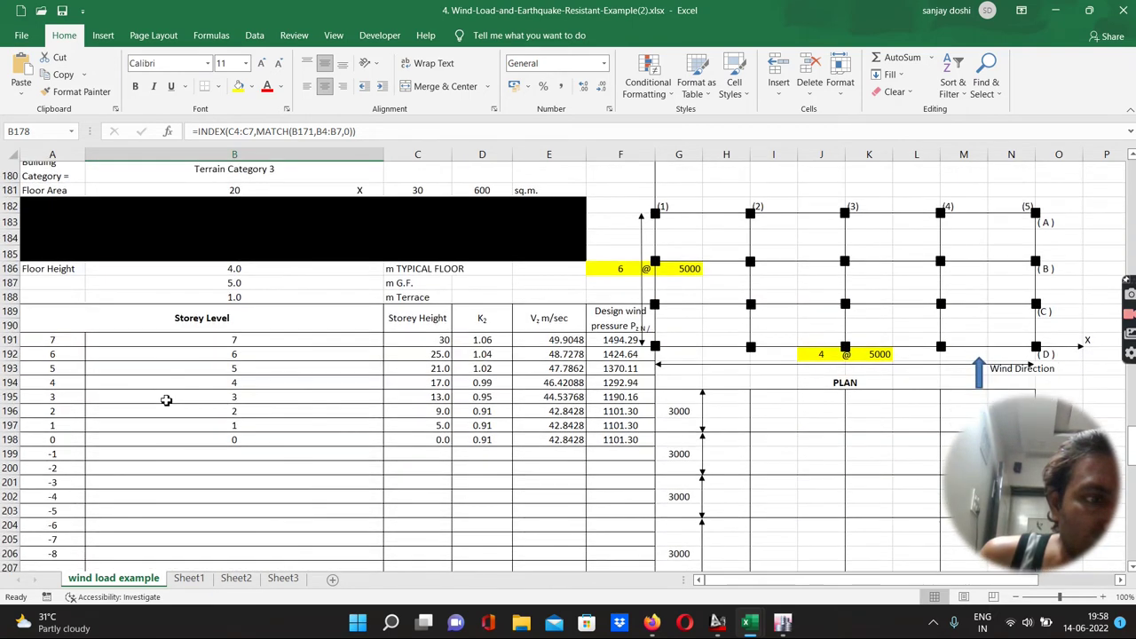
scroll(166, 400, up, 5)
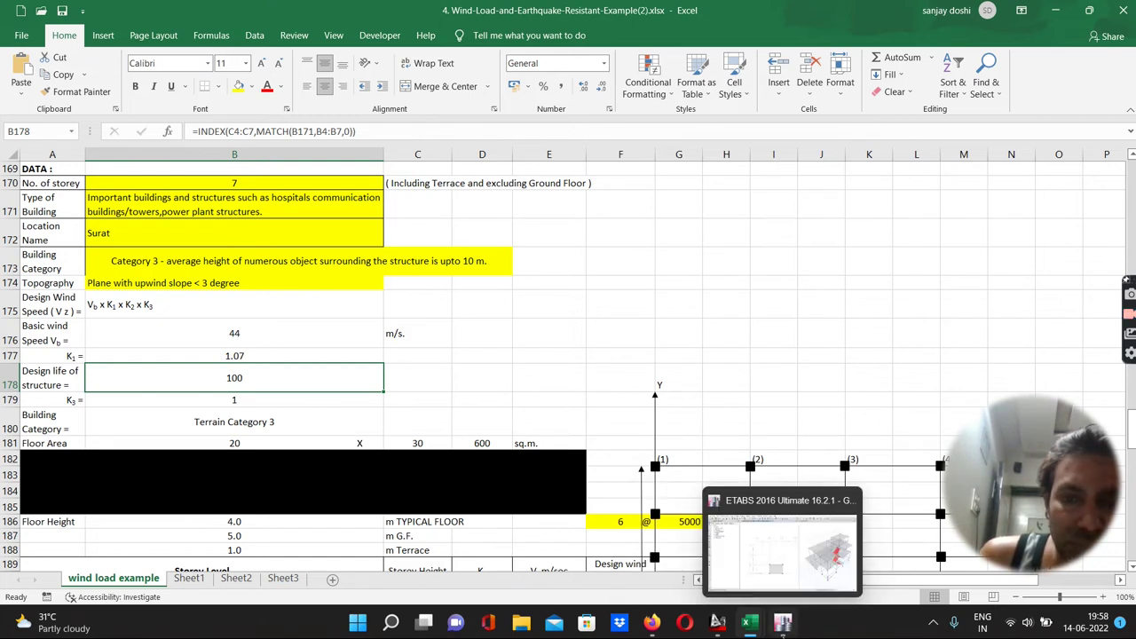
Step: Return to ETABS, set the WL X risk coefficient (k1) to 1.07, and recheck the K3 factor in the Excel wind load example
click(782, 621)
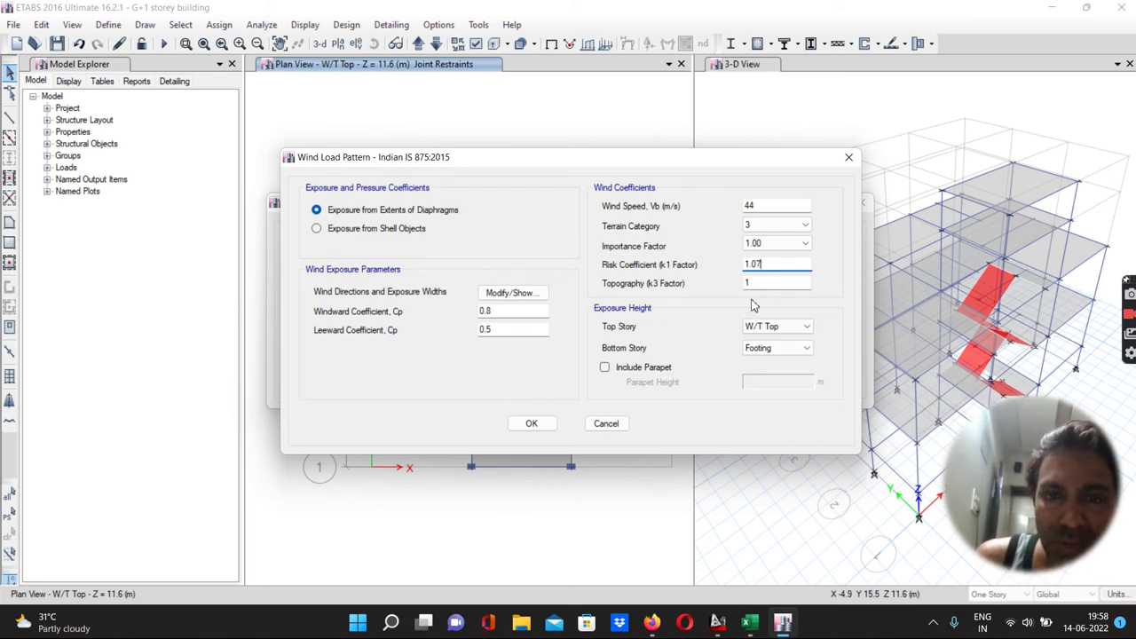
click(747, 623)
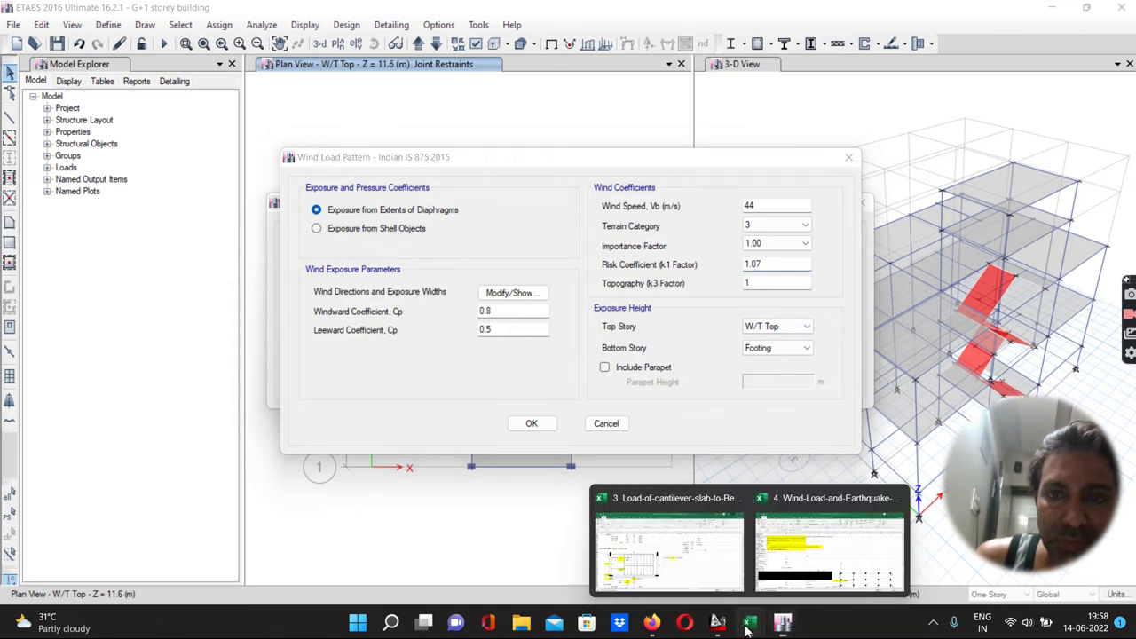
click(822, 551)
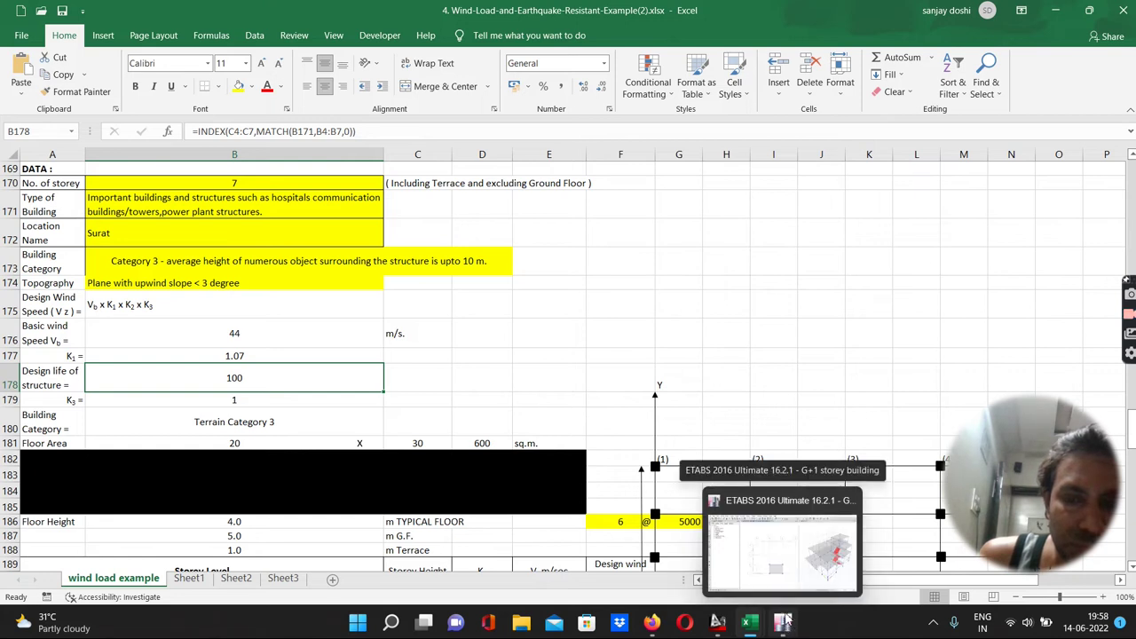
Step: Switch back to ETABS and set the WL X topography (k3) factor to 1 and the importance factor to 1.00
click(783, 623)
click(756, 284)
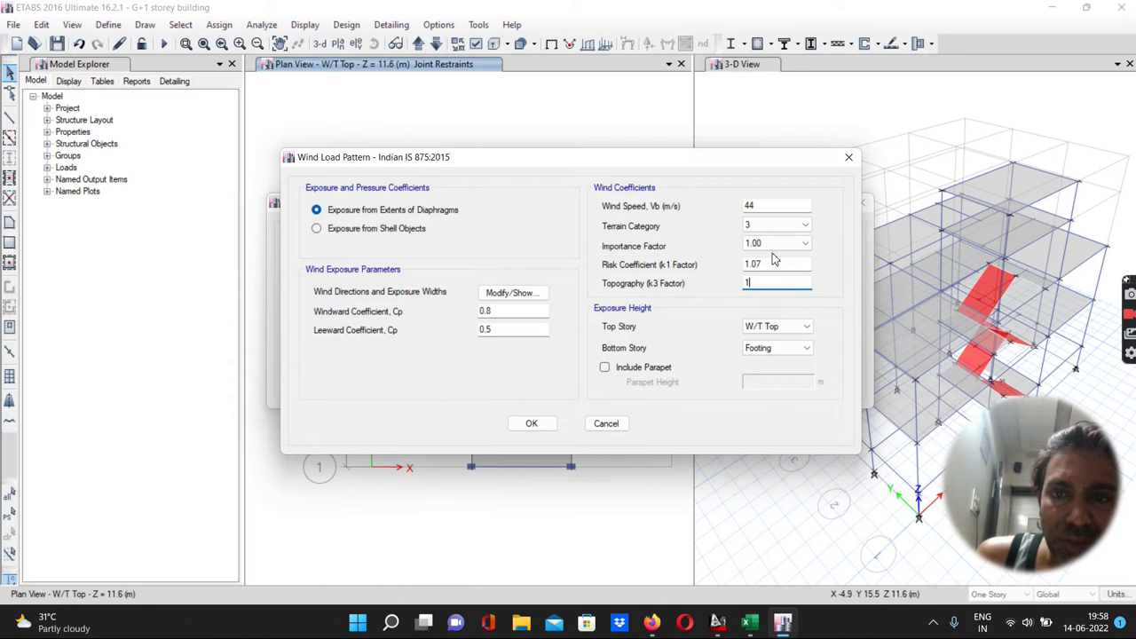
click(775, 245)
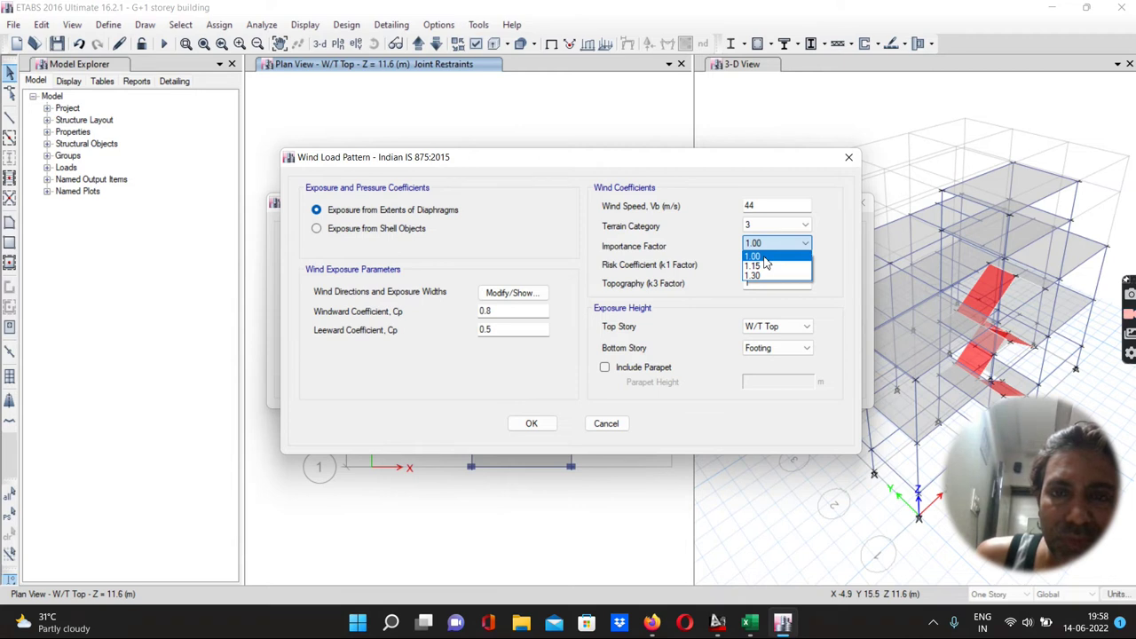
click(765, 257)
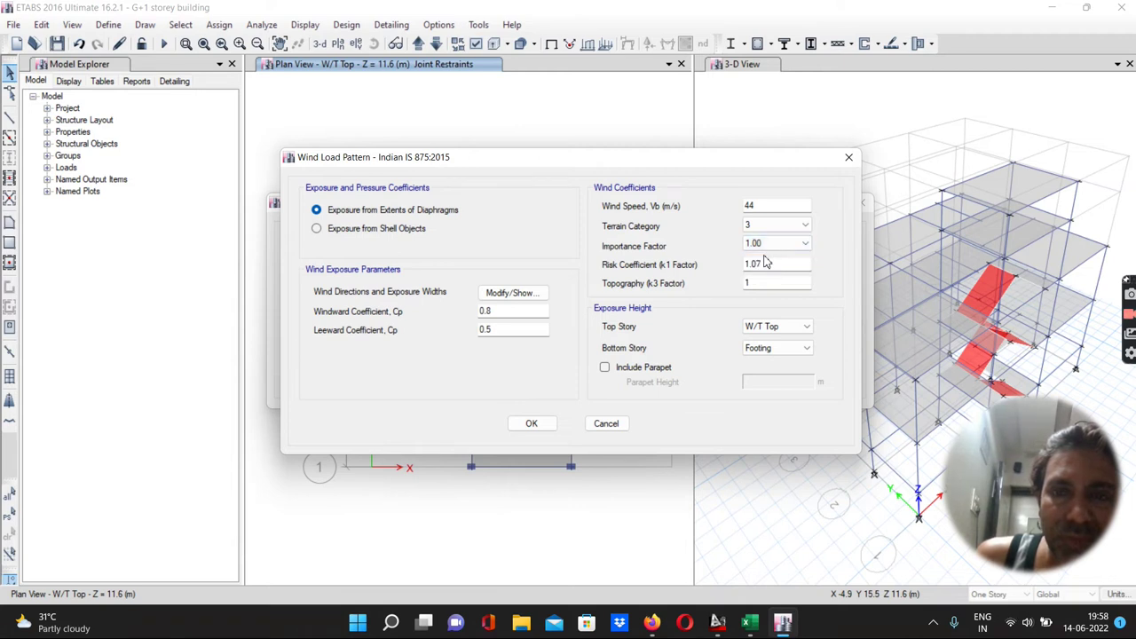
Step: In the Excel wind load example, set the type of building to "All general buildings and structures" and review the recalculated coefficients
mouse_move(778, 631)
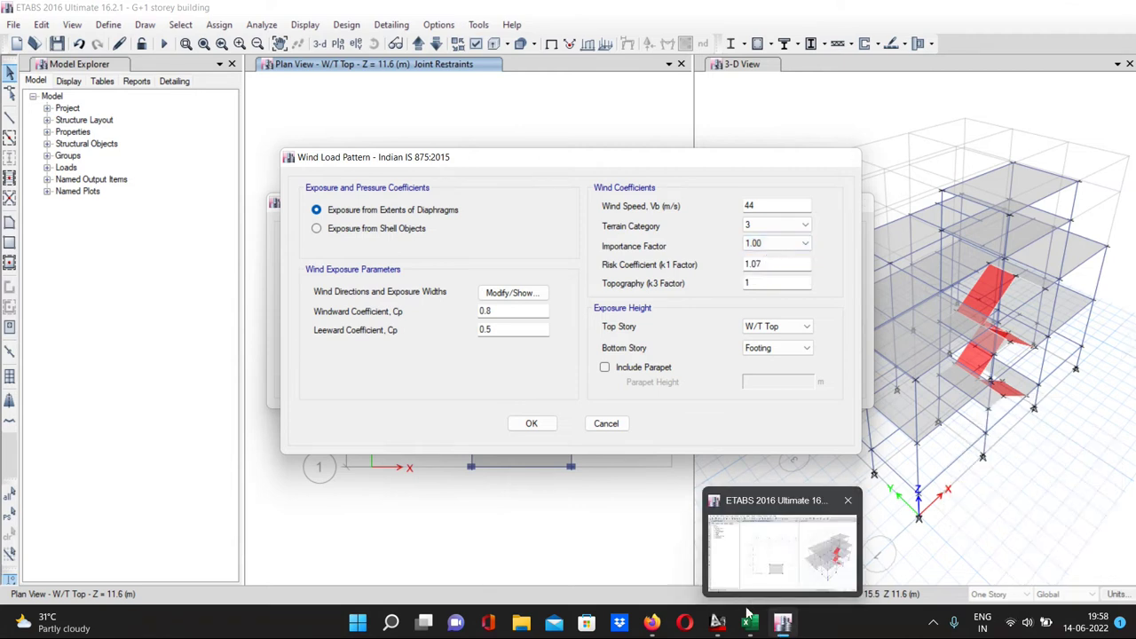
mouse_move(750, 621)
click(790, 539)
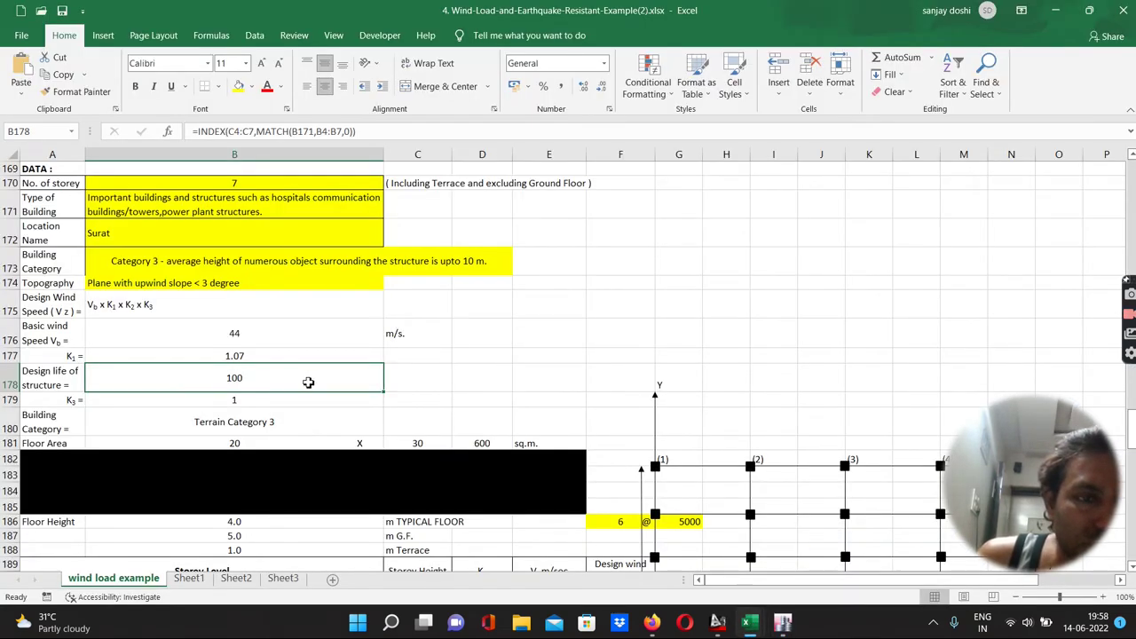
scroll(309, 383, down, 2)
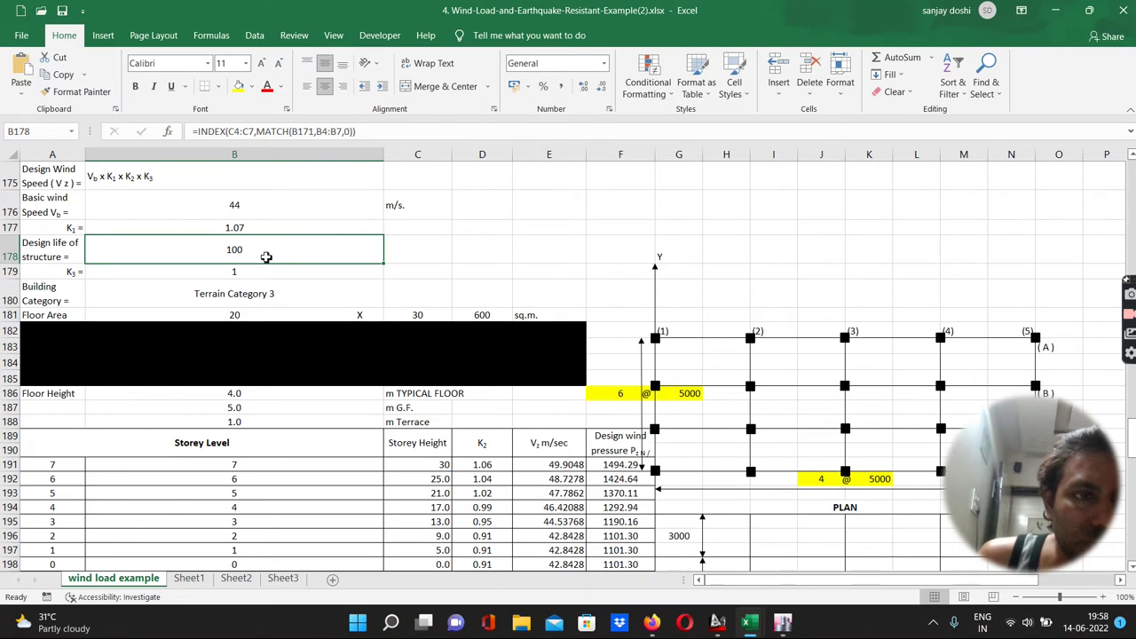
scroll(266, 257, up, 2)
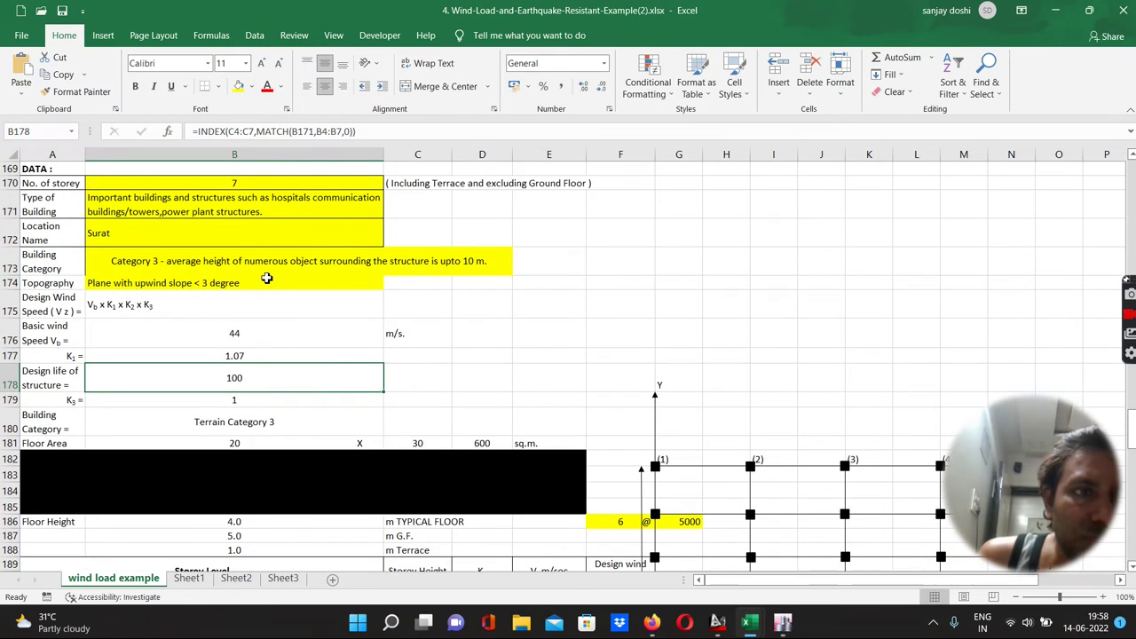
click(279, 208)
click(390, 216)
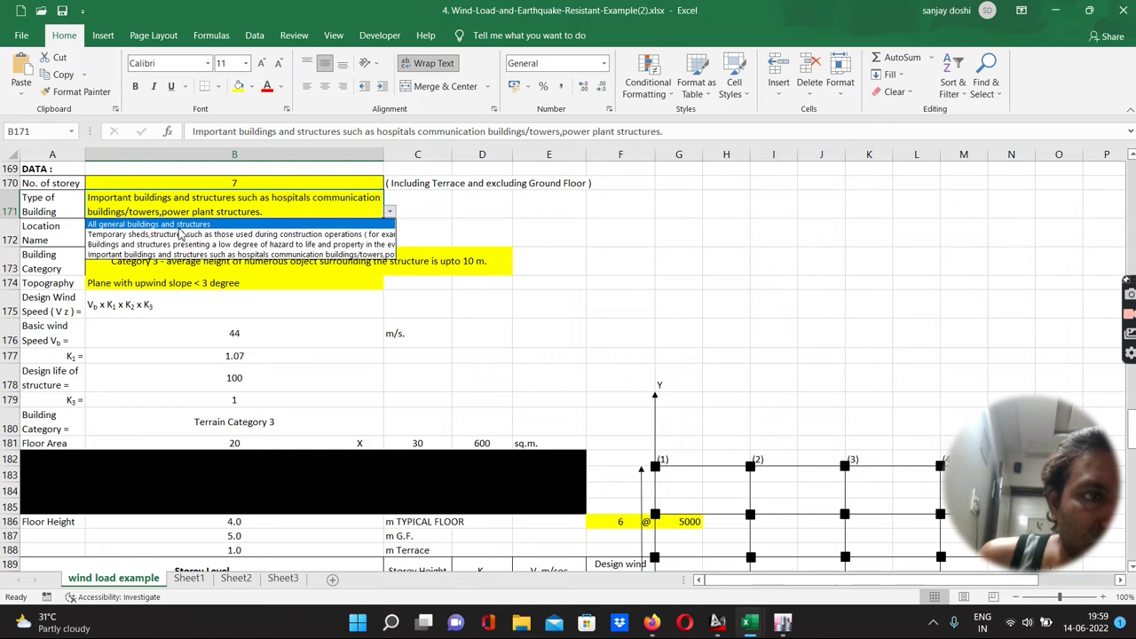
click(177, 225)
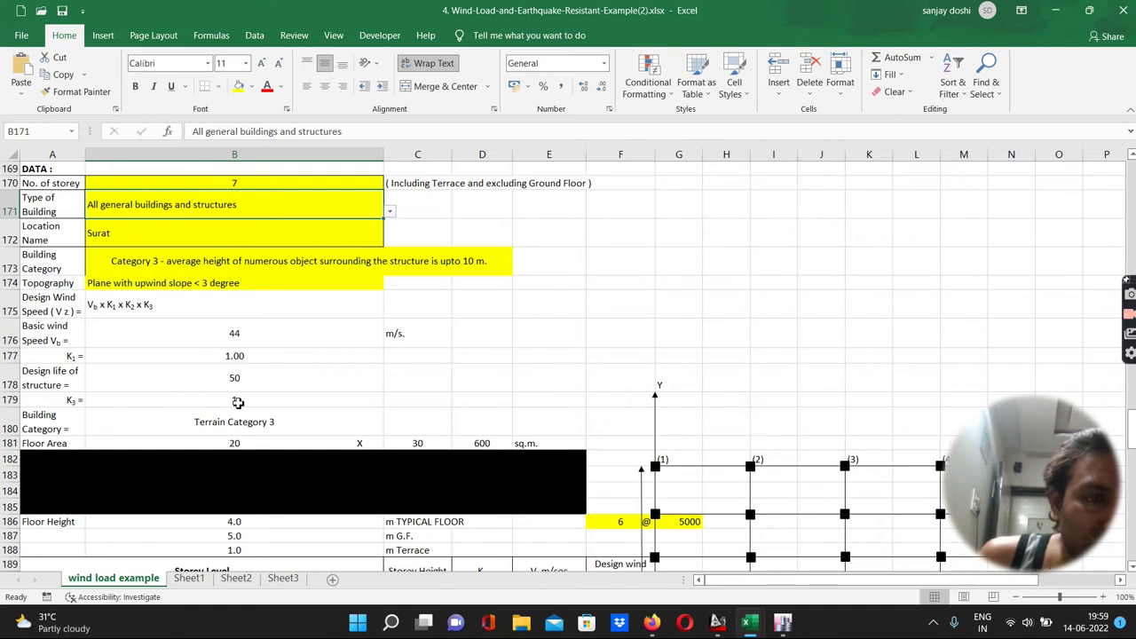
scroll(237, 403, down, 3)
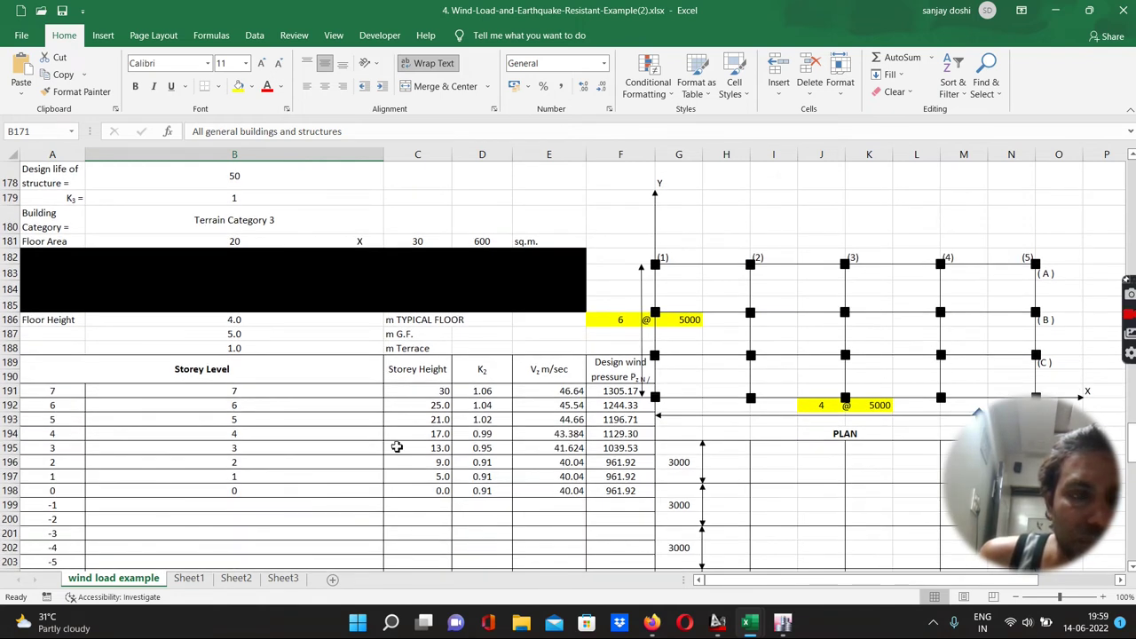
Step: In ETABS, set the WL X risk coefficient (k1) to 1.00, keep the importance factor at 1.00, and accept the wind load pattern
click(783, 626)
double_click(781, 264)
text(1.00)
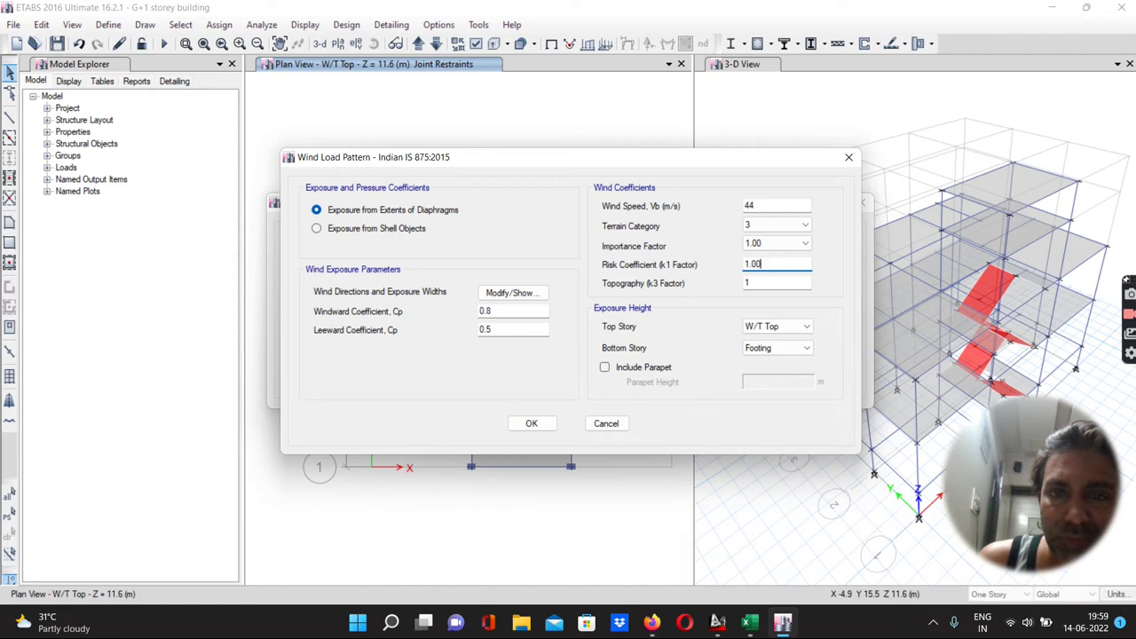
click(774, 249)
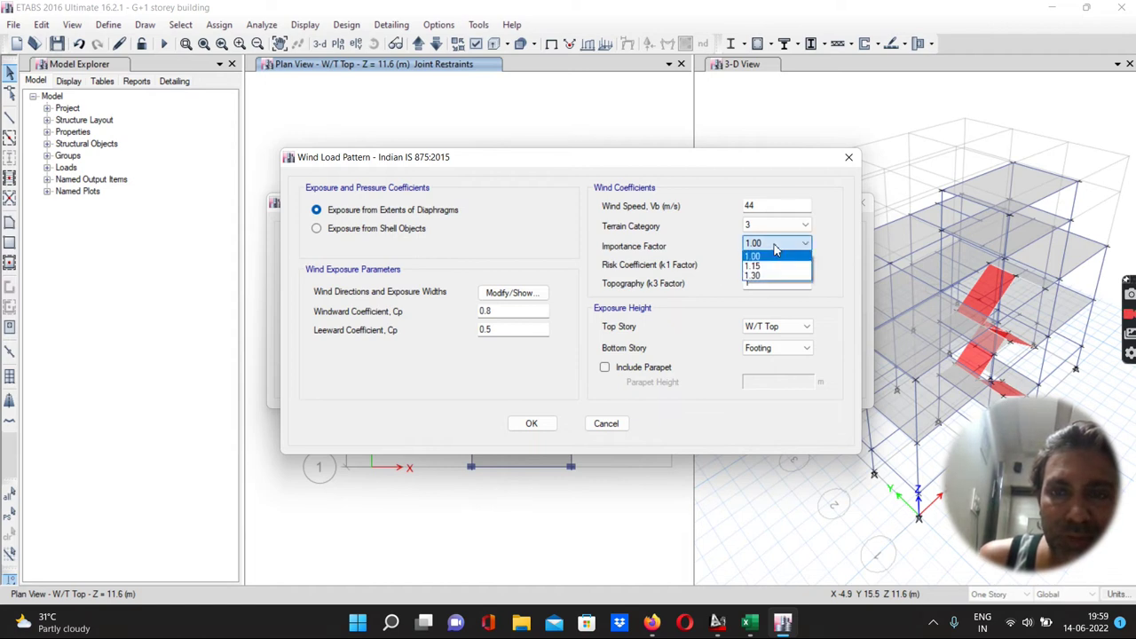
click(774, 249)
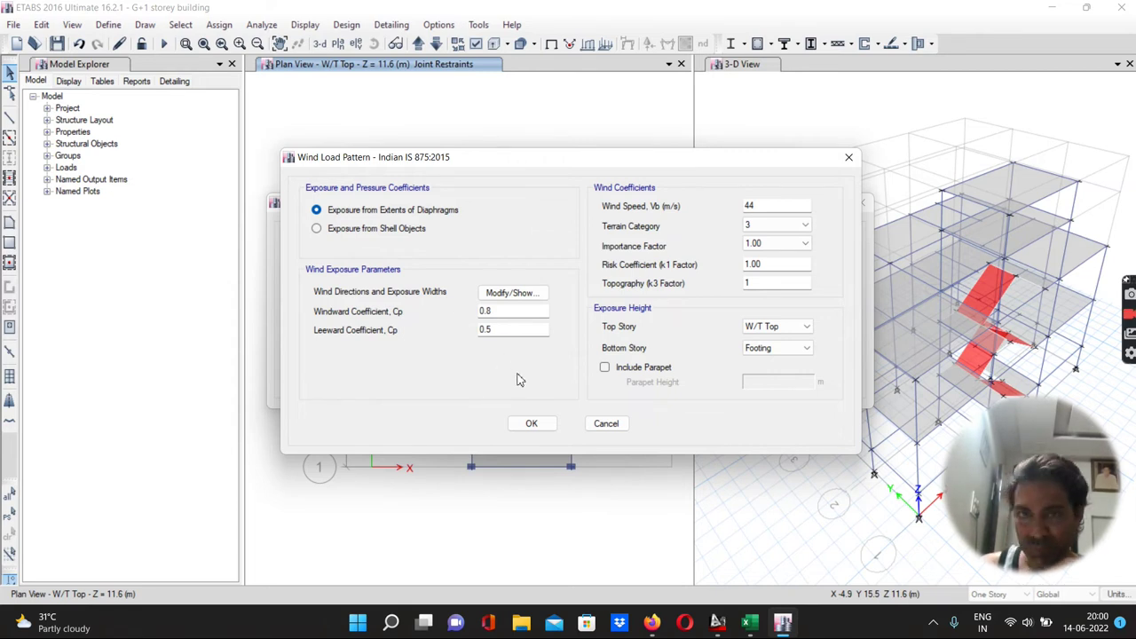
click(531, 424)
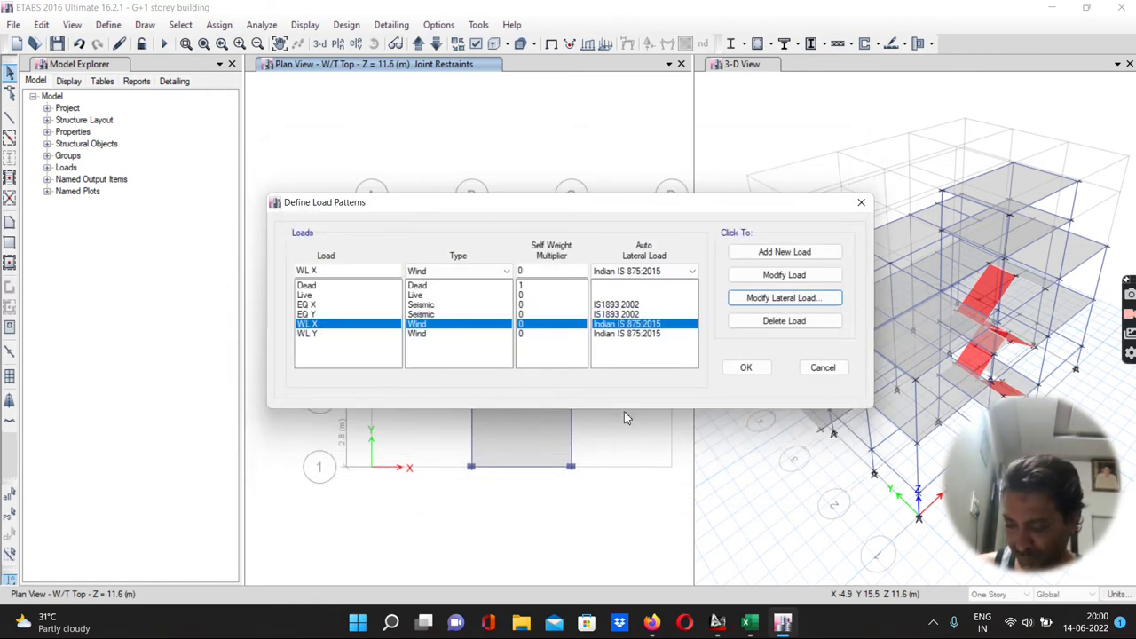
Step: Reopen the lateral load settings of WL X and set the wind exposure direction angle to 0 degrees only
click(759, 300)
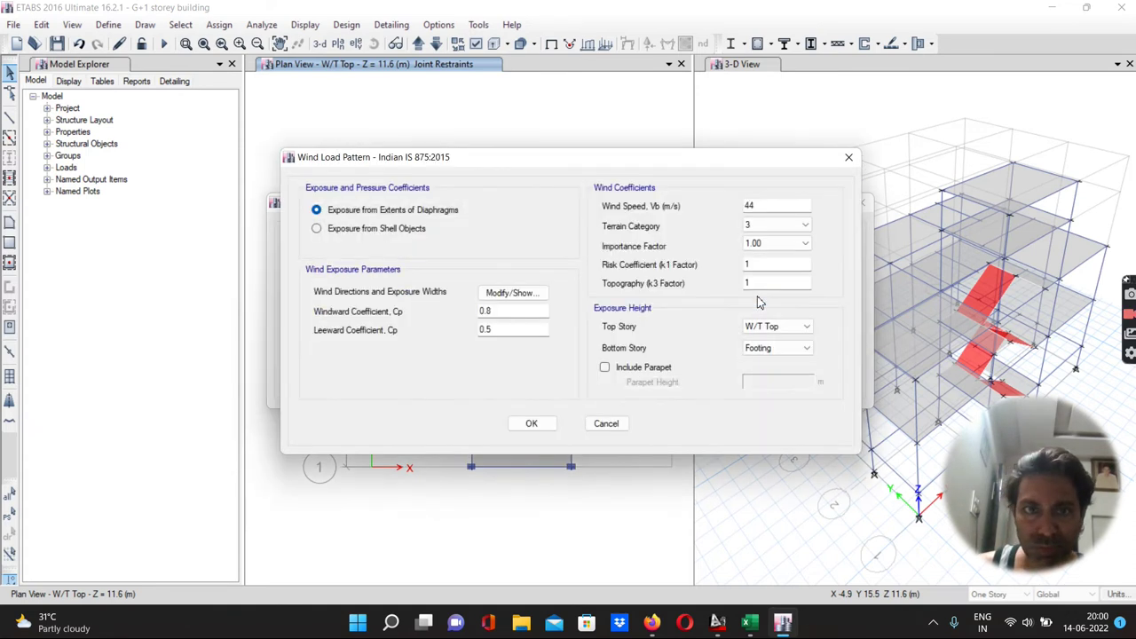
click(511, 292)
drag(514, 114, 453, 114)
text(0)
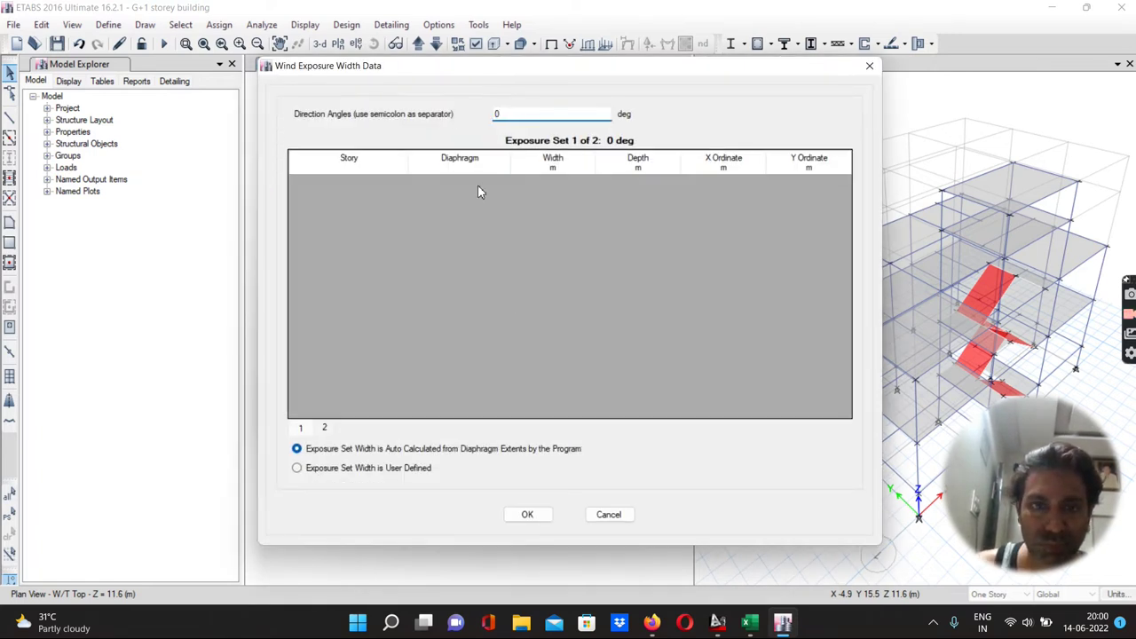
click(532, 515)
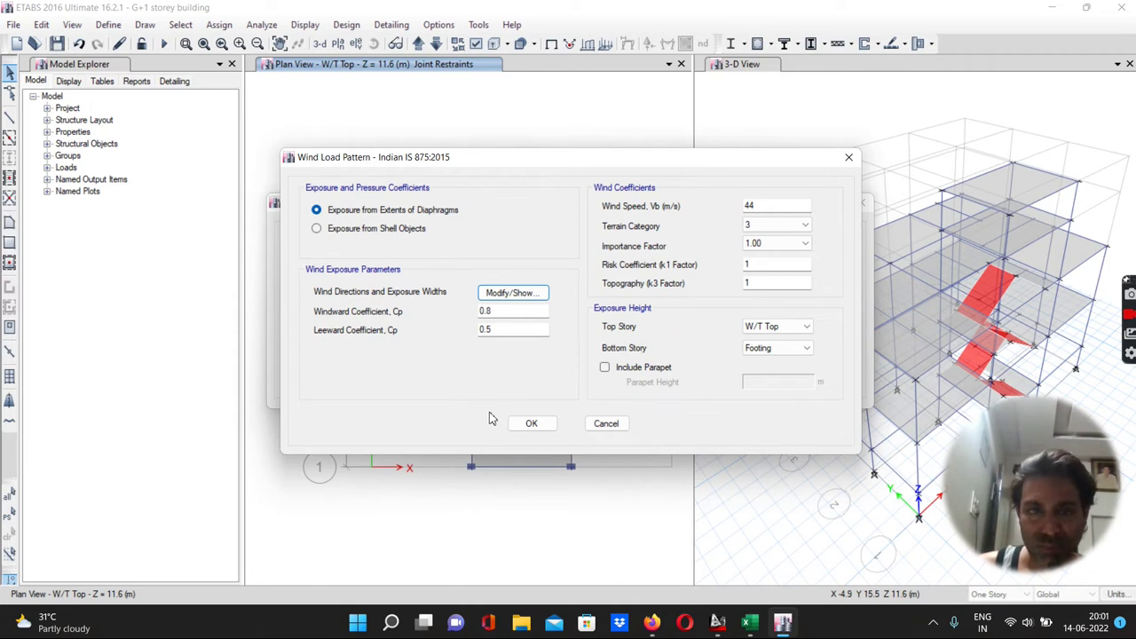
click(529, 423)
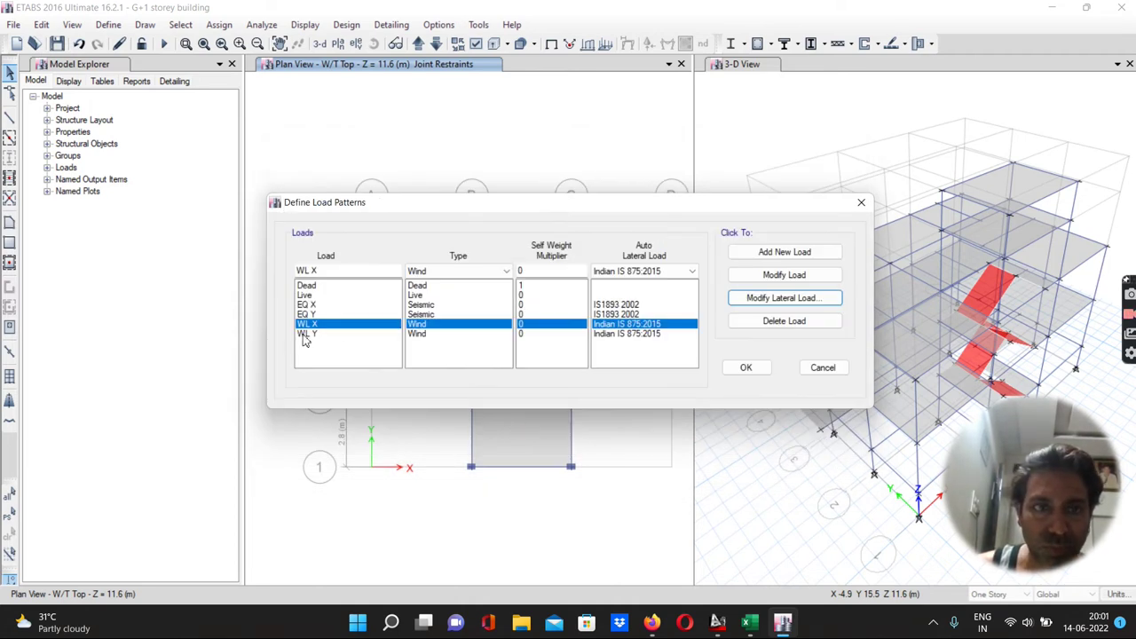
Step: Open the lateral load settings of WL Y and set the wind speed Vb to 44 m/s
click(306, 334)
click(748, 299)
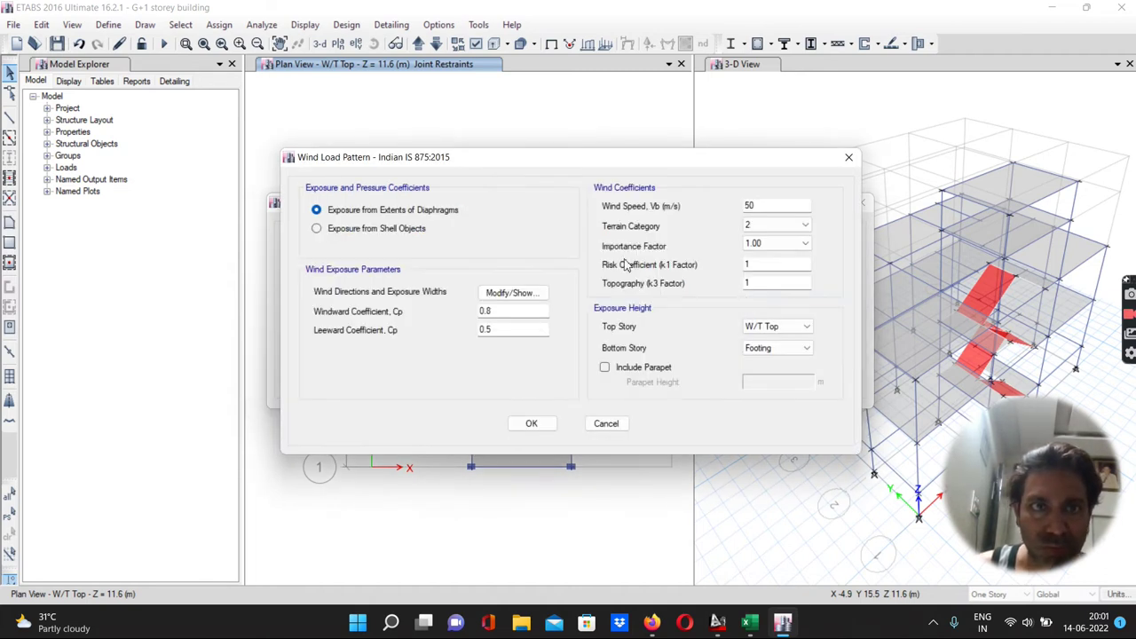
drag(565, 168, 398, 228)
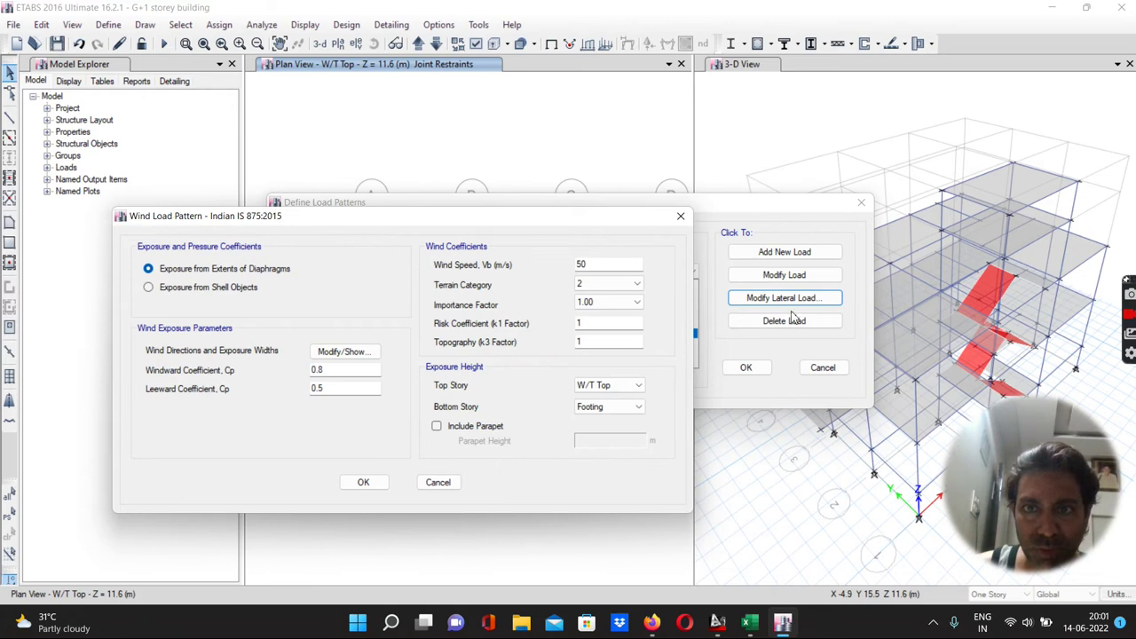
drag(299, 219, 467, 184)
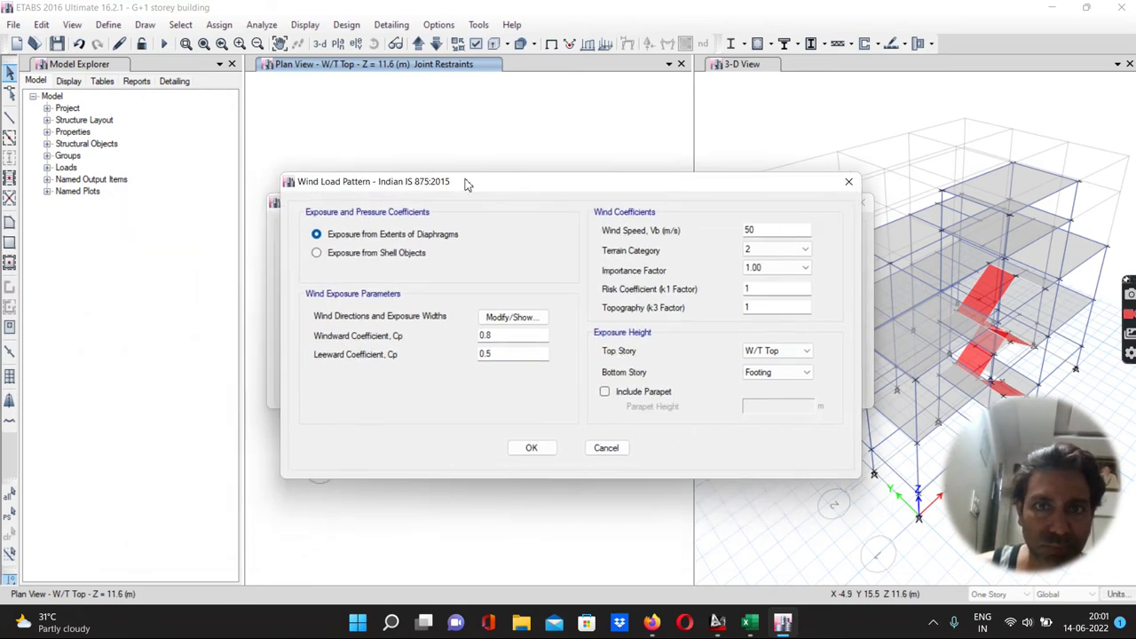
double_click(772, 231)
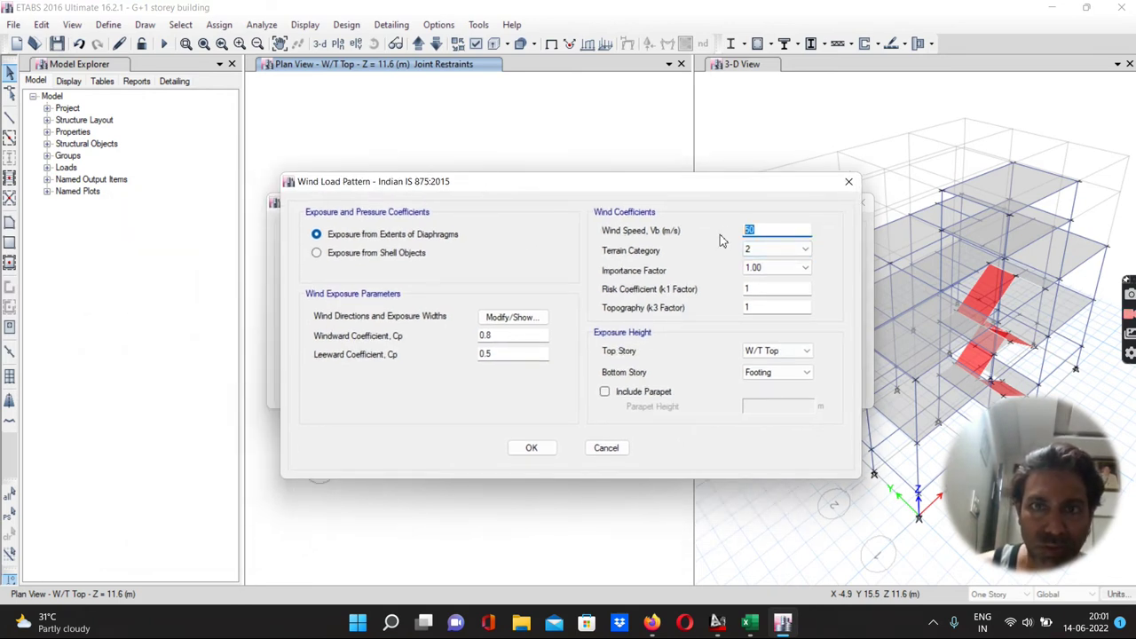
text(44)
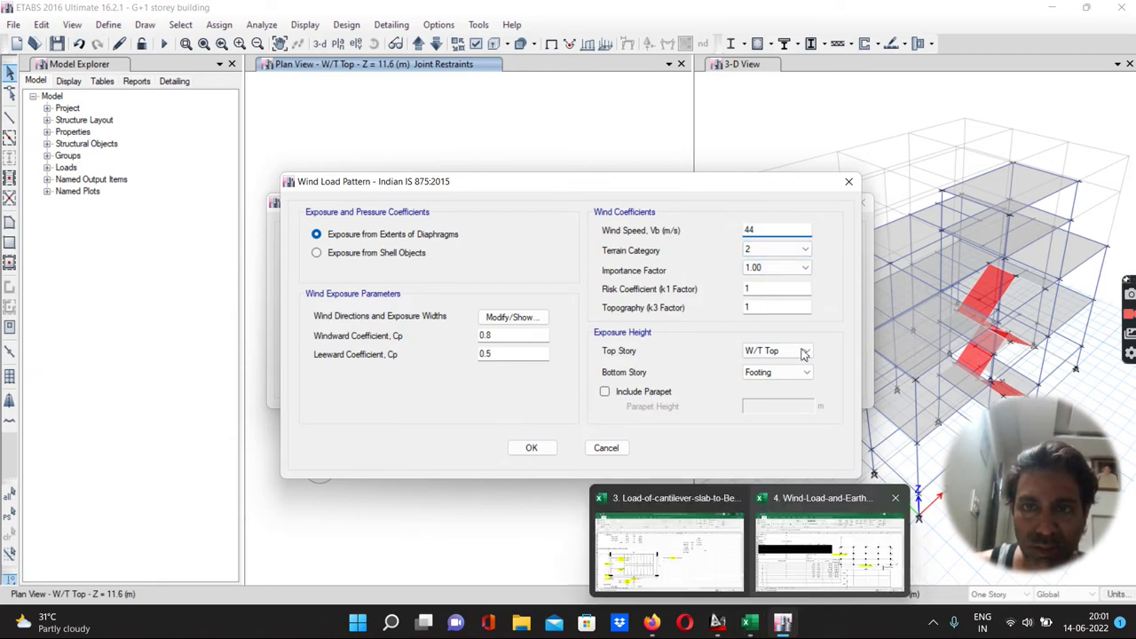
Step: Check the terrain category in the Excel wind load example, and set the WL Y terrain category to 3 in ETABS
mouse_move(756, 628)
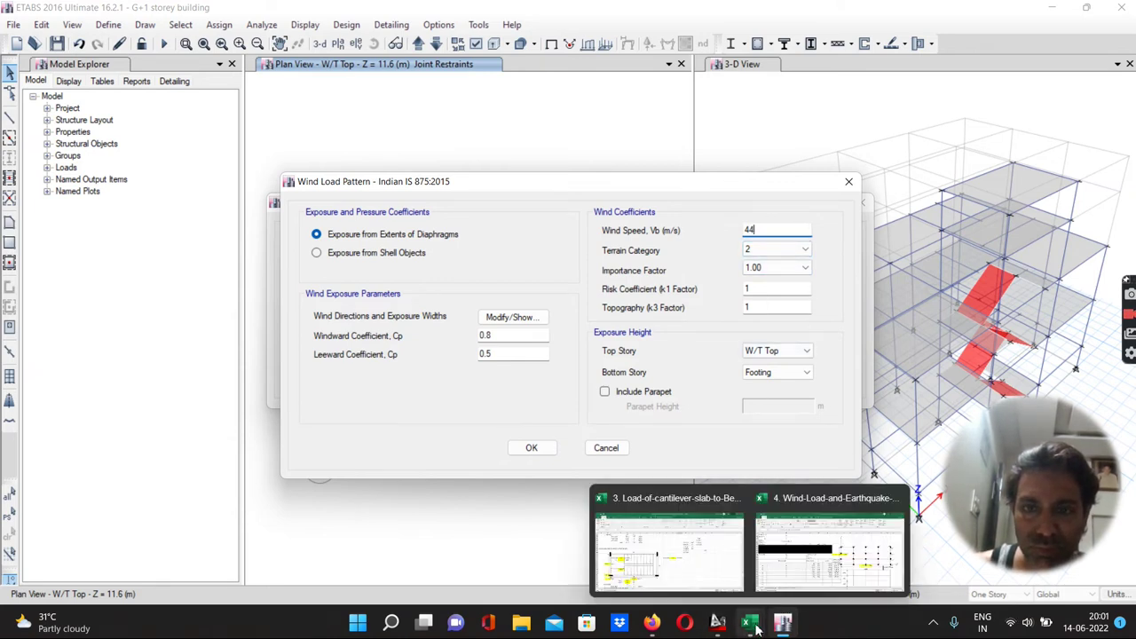
click(829, 546)
scroll(293, 467, up, 2)
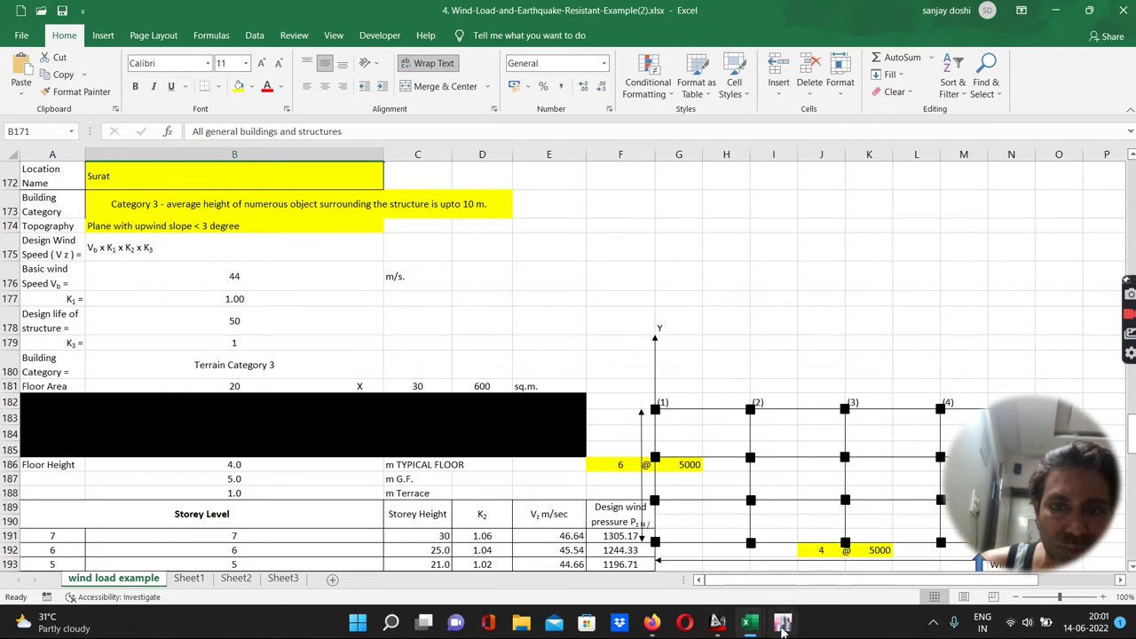
mouse_move(782, 625)
click(775, 567)
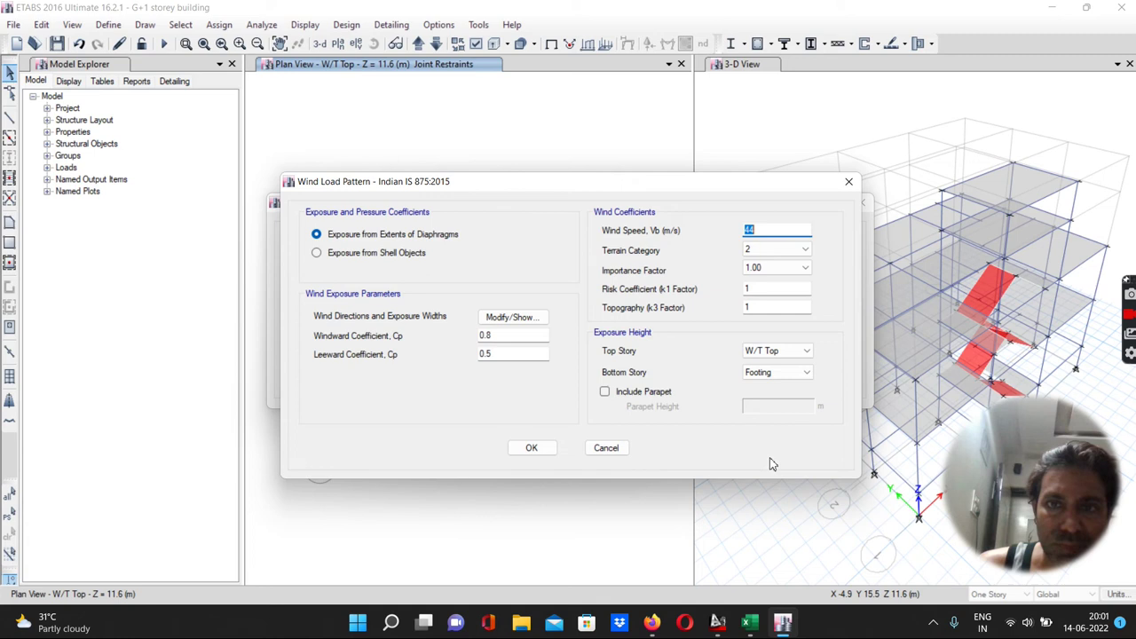
click(761, 250)
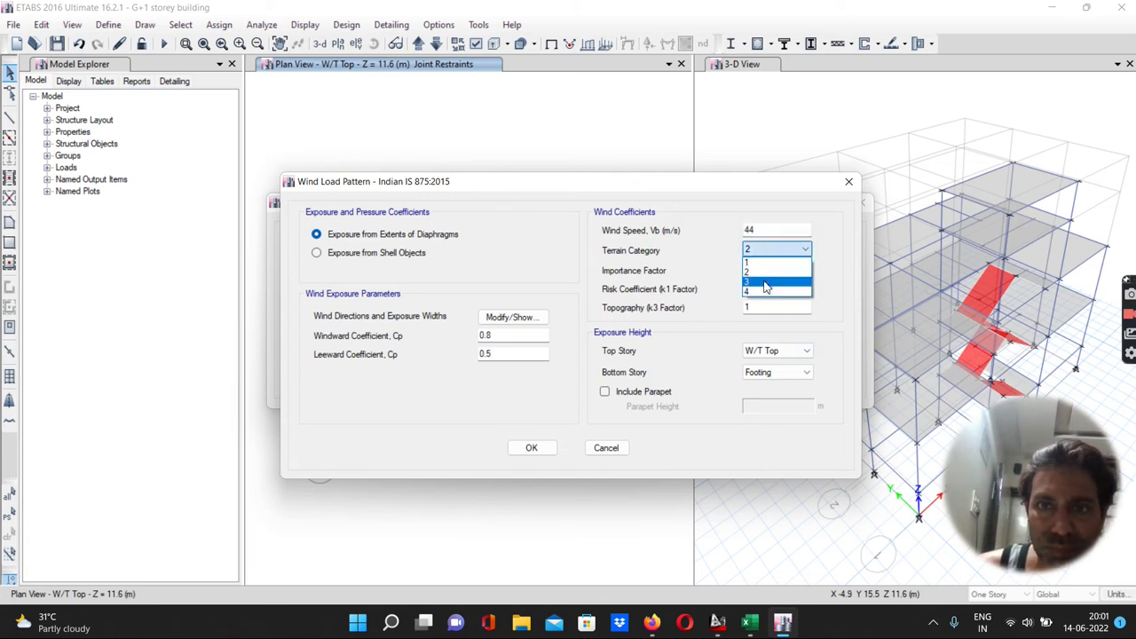
click(765, 284)
click(759, 270)
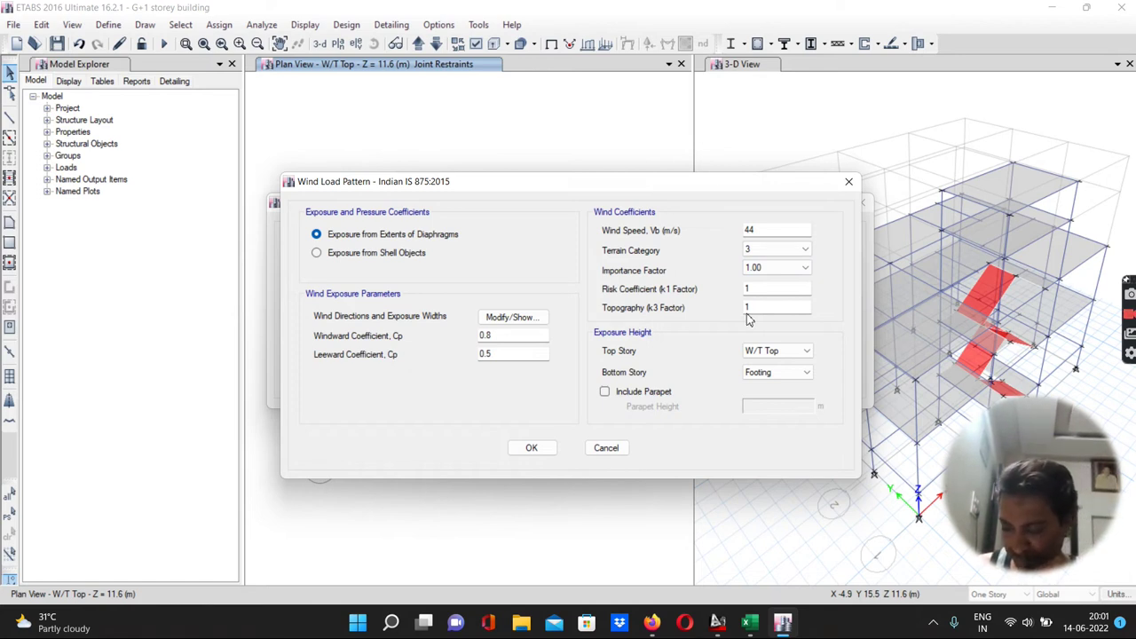
Step: Set the wind exposure direction angle of WL Y to 90 degrees only
click(505, 325)
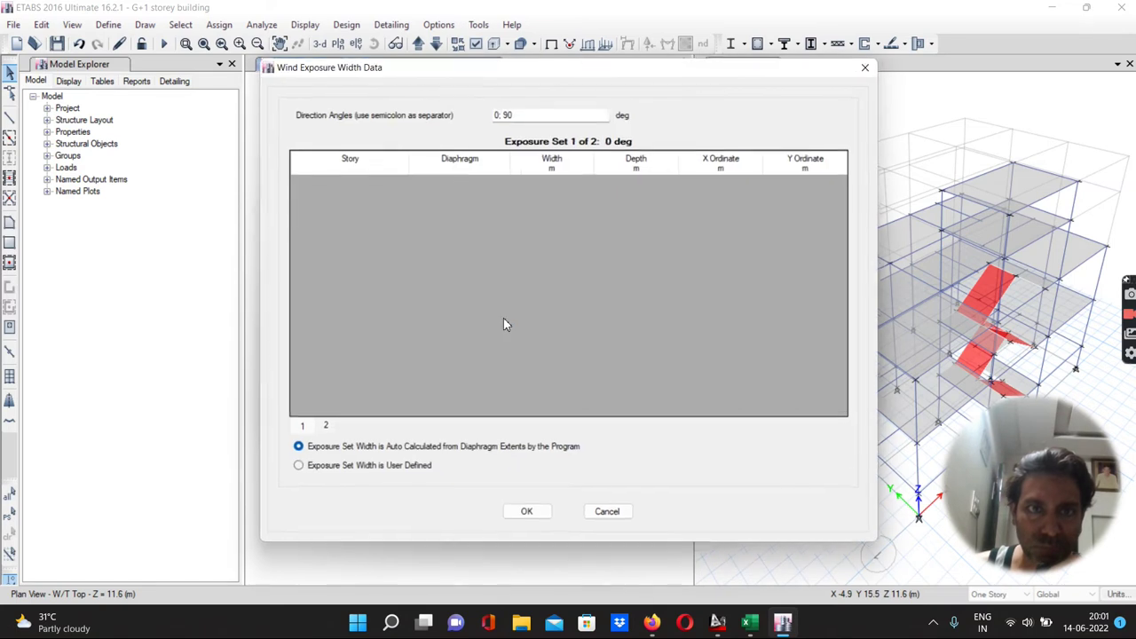
drag(523, 115, 465, 119)
text(90)
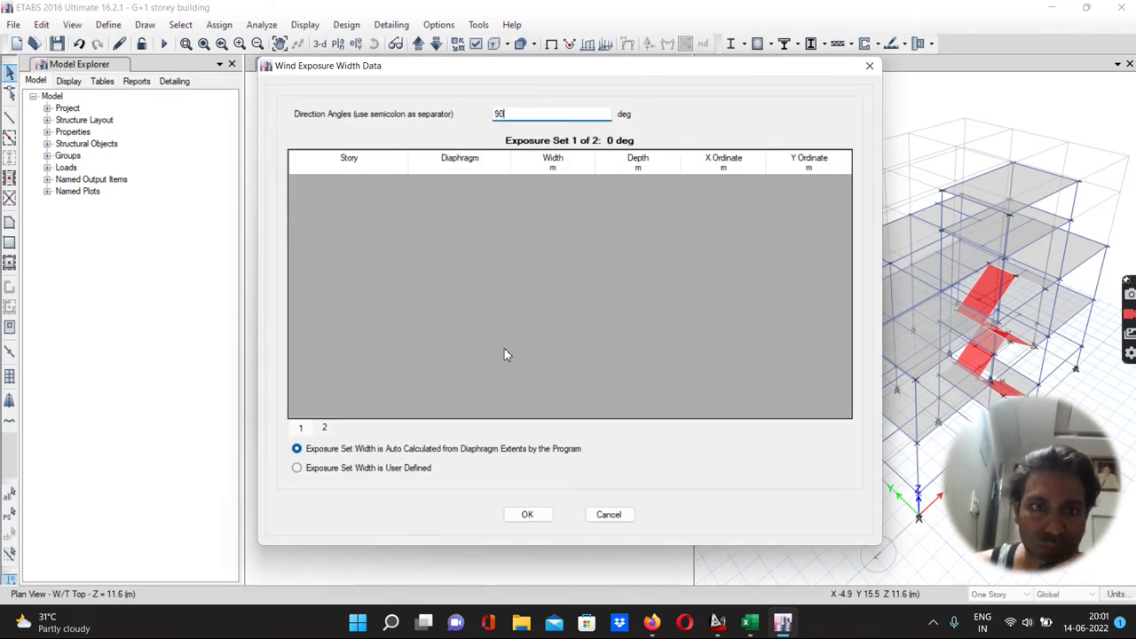
click(524, 515)
Step: Set the WL Y windward coefficient Cp to 0.86 and bring up the open Excel workbooks for reference
click(497, 336)
text(6)
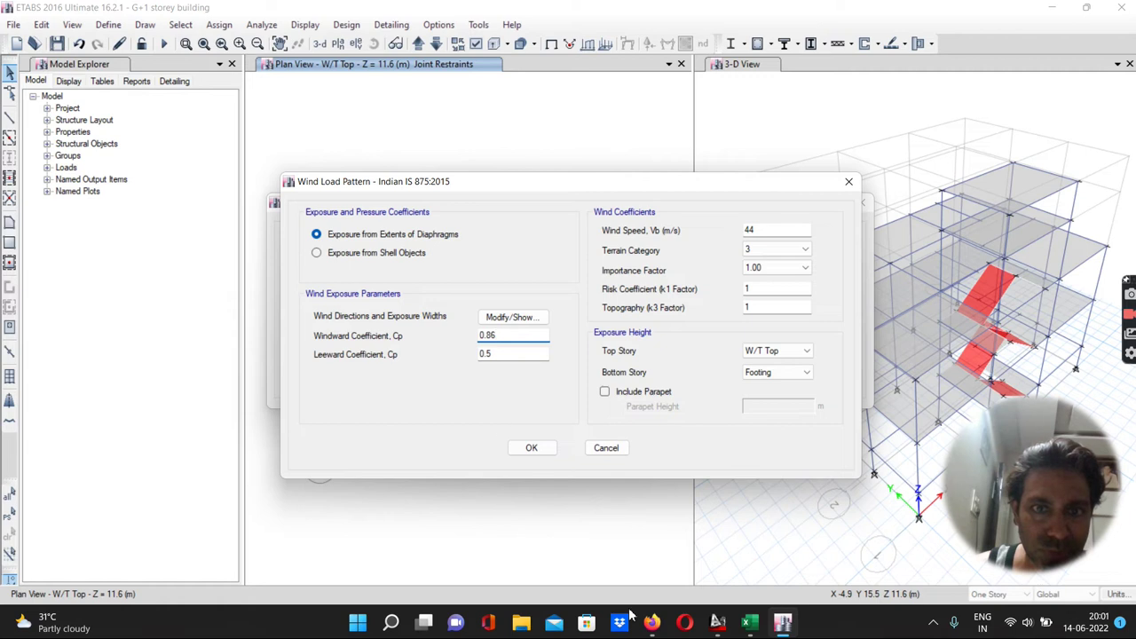
mouse_move(779, 628)
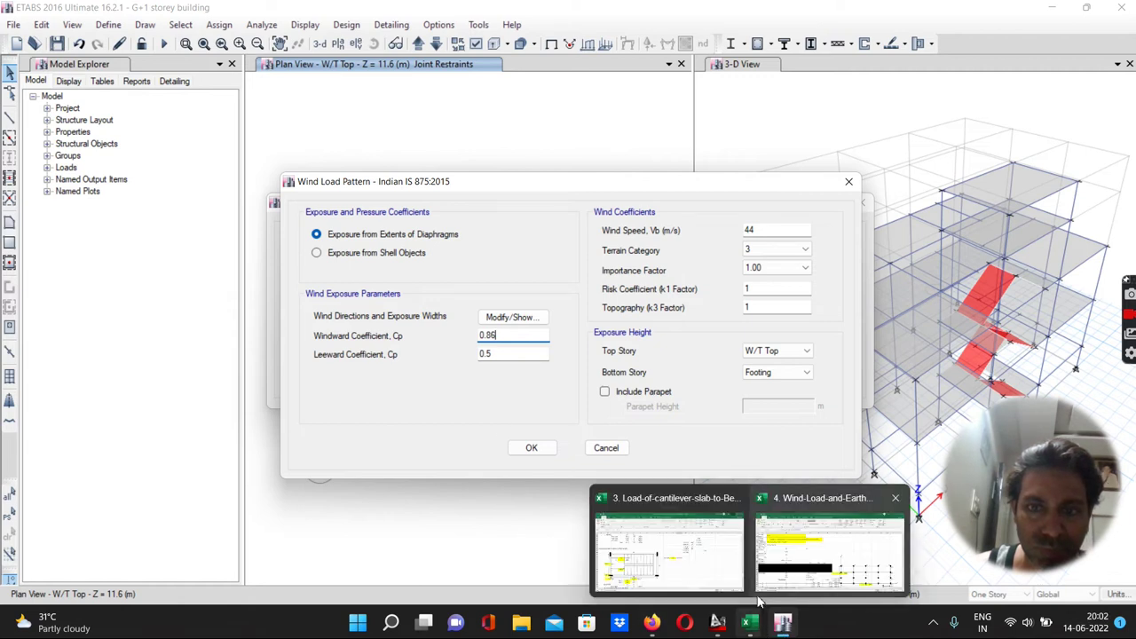
Step: Switch to the Wind-Load-and-Earthquake-Resistant-Example workbook in Excel and examine the wind load example's site data, storey pressures and force coefficient
click(794, 572)
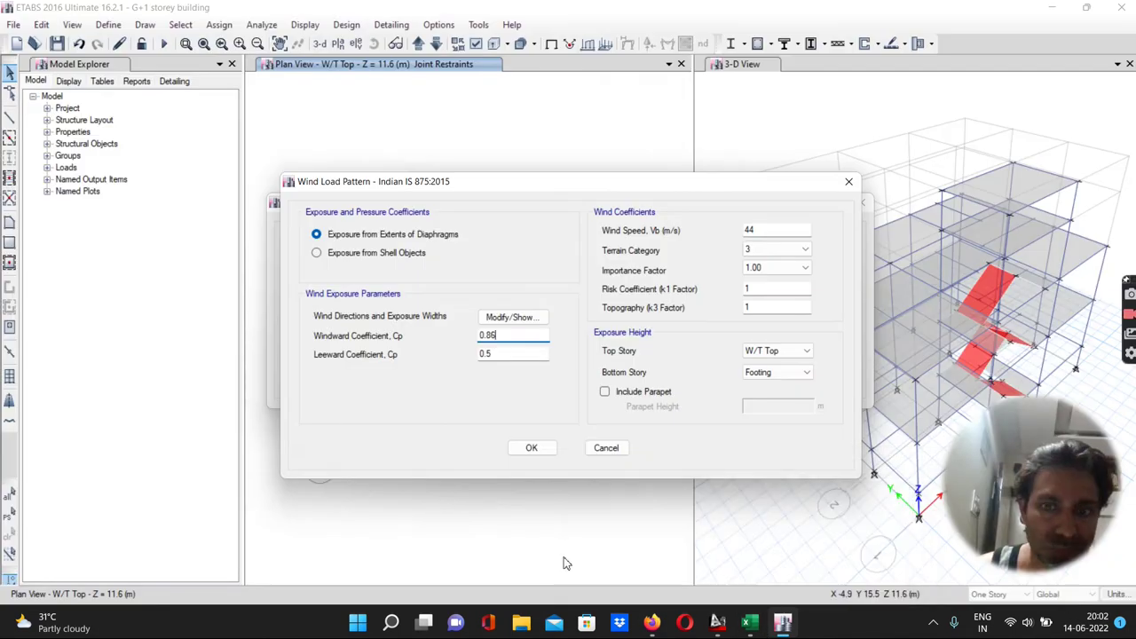
mouse_move(747, 627)
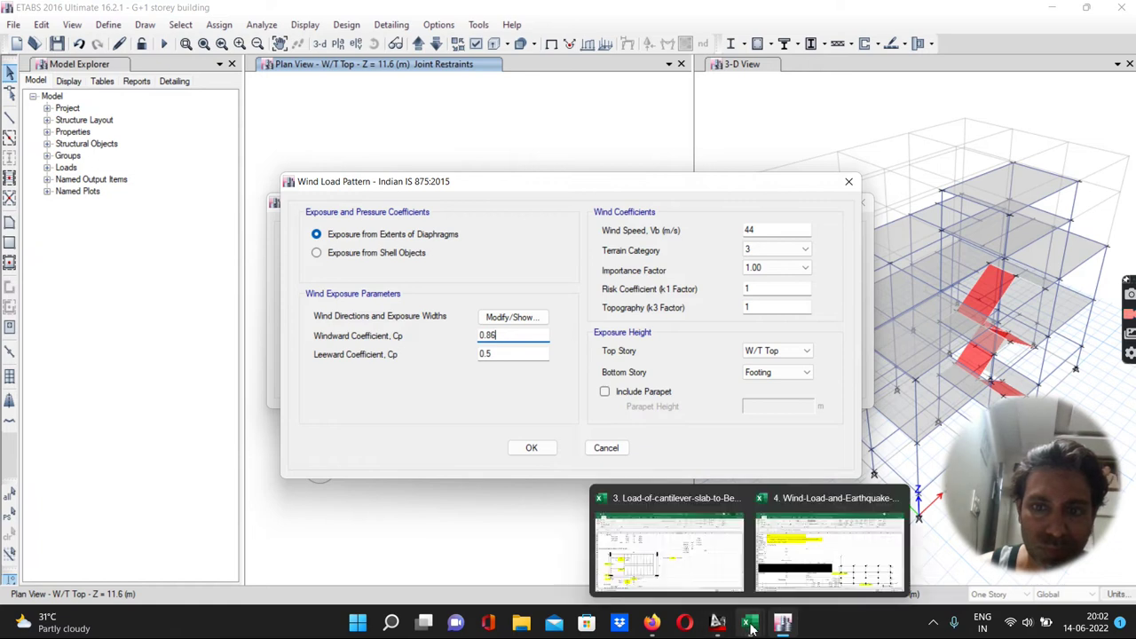
click(816, 548)
scroll(397, 406, down, 7)
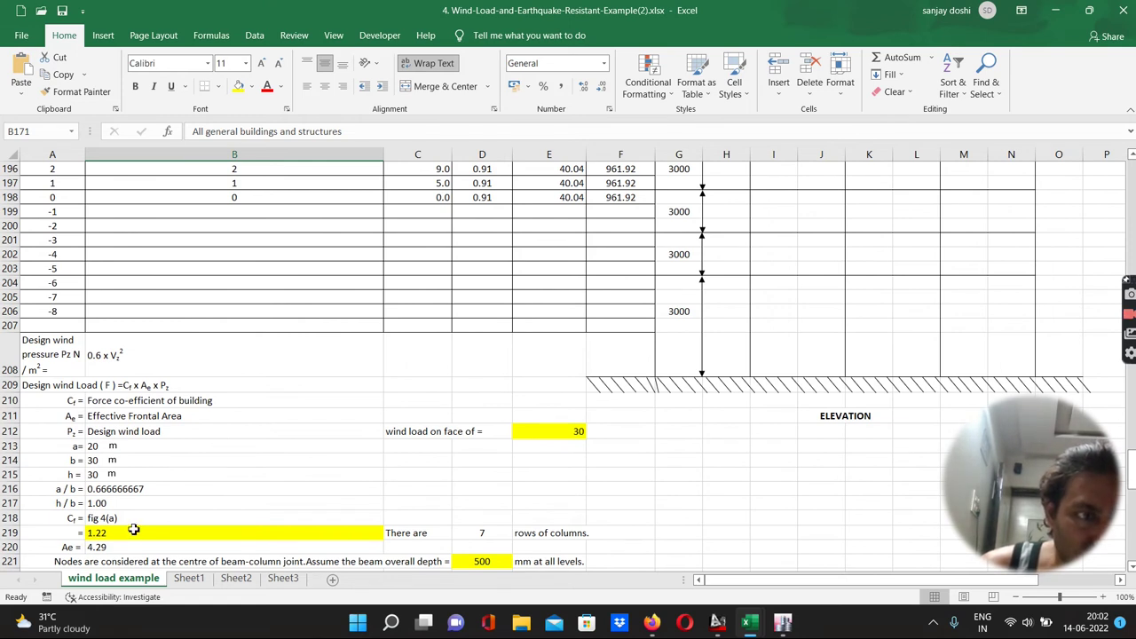
scroll(133, 529, down, 3)
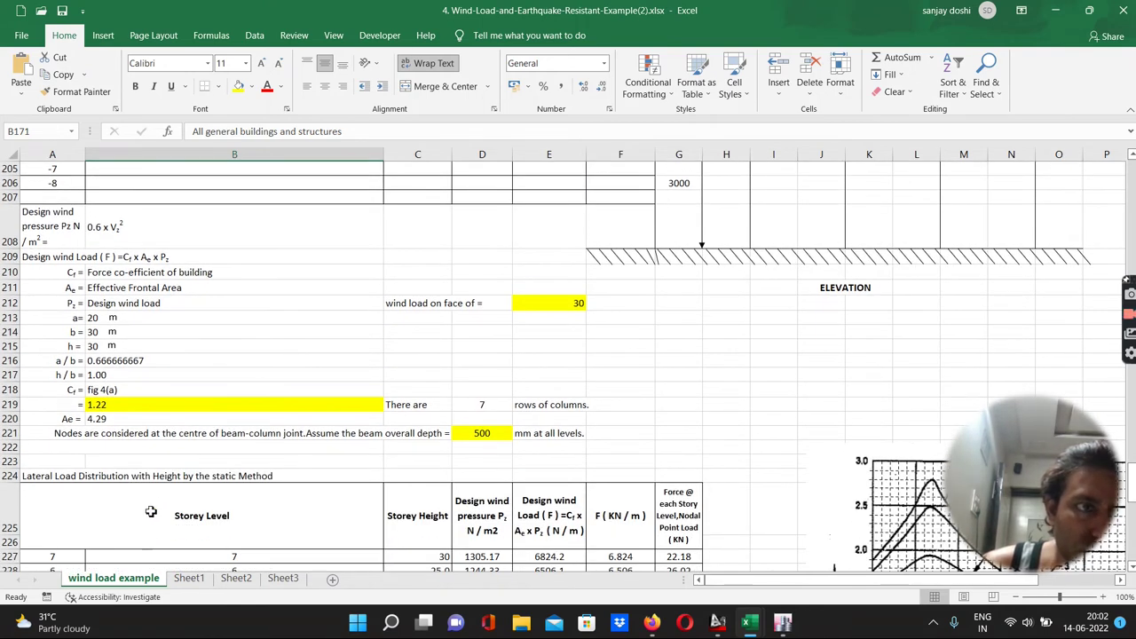
scroll(133, 530, down, 7)
scroll(158, 499, down, 11)
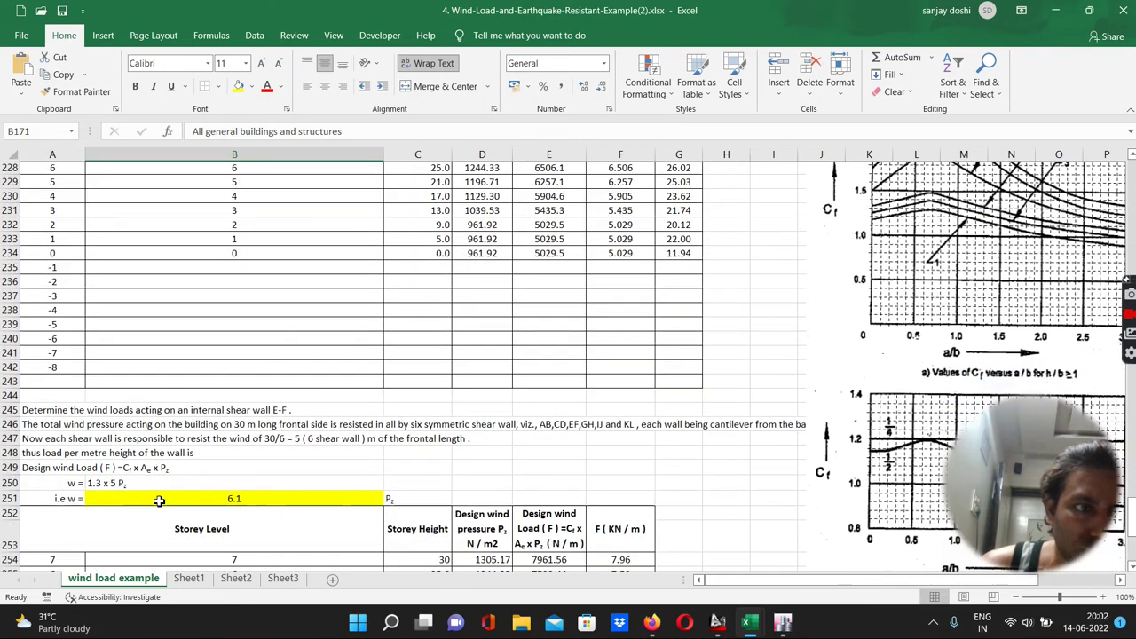
scroll(159, 501, down, 4)
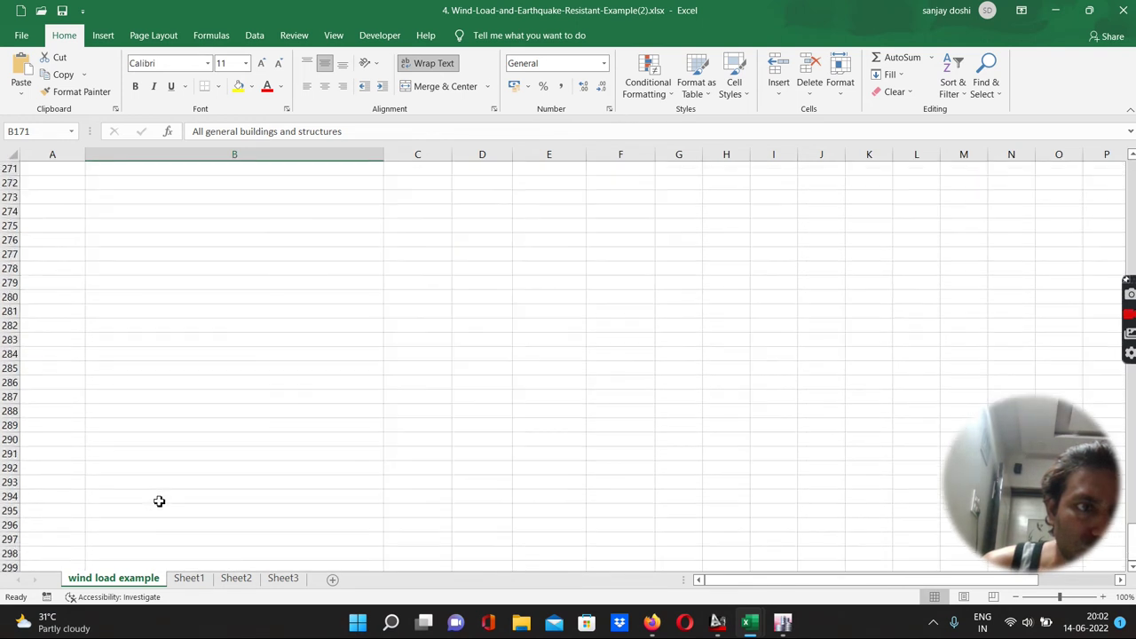
scroll(159, 501, up, 16)
scroll(159, 501, up, 16)
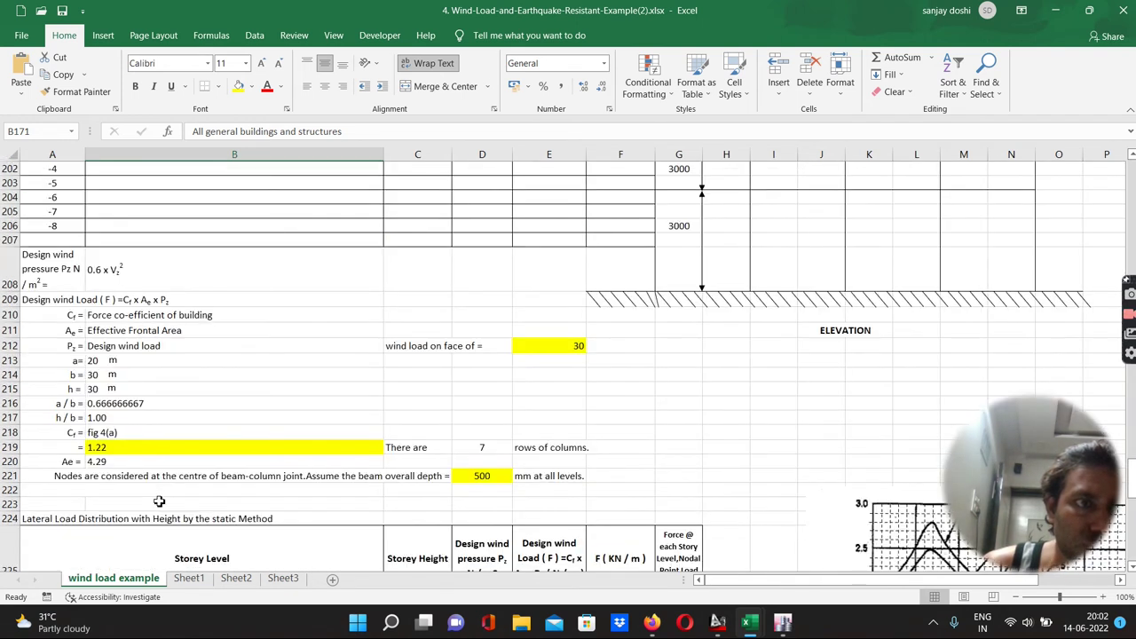
scroll(159, 501, up, 1)
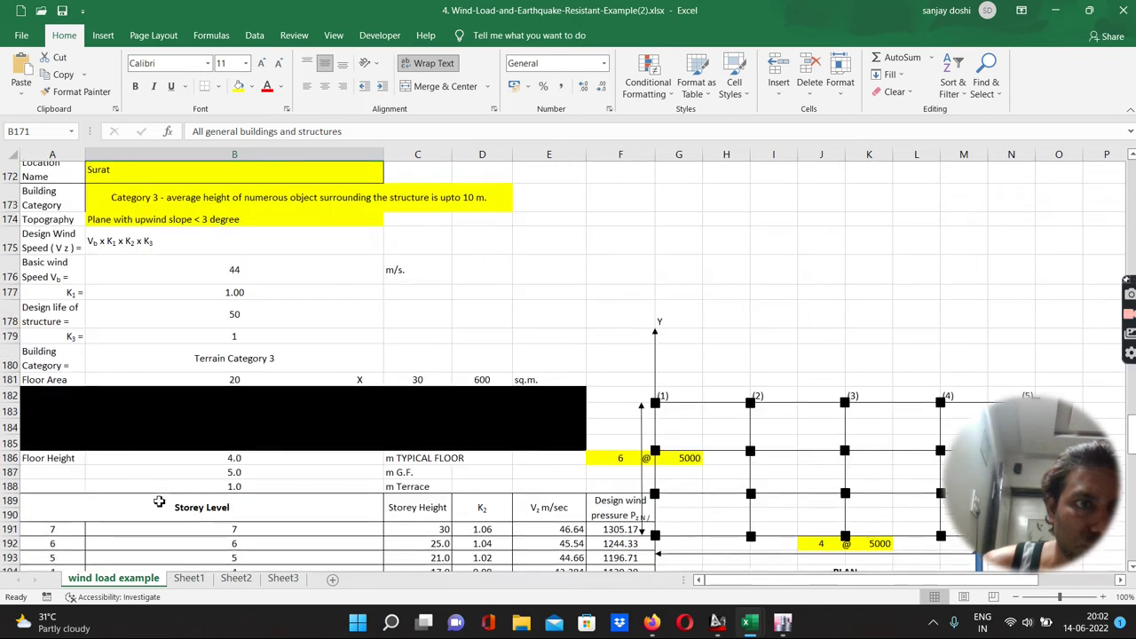
scroll(159, 501, up, 8)
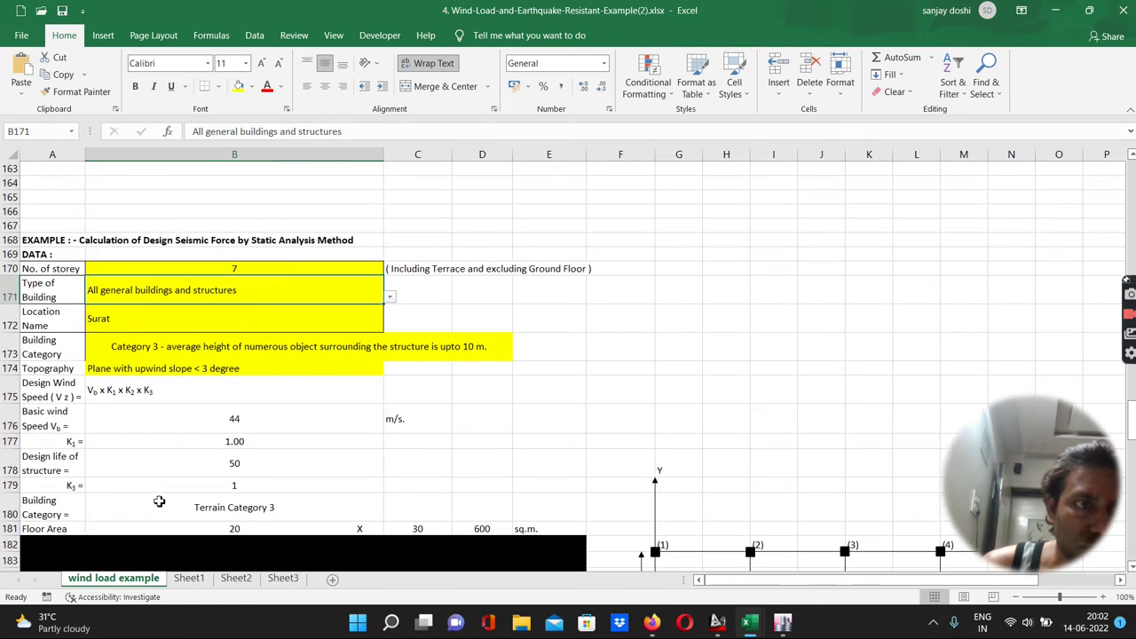
scroll(158, 500, up, 9)
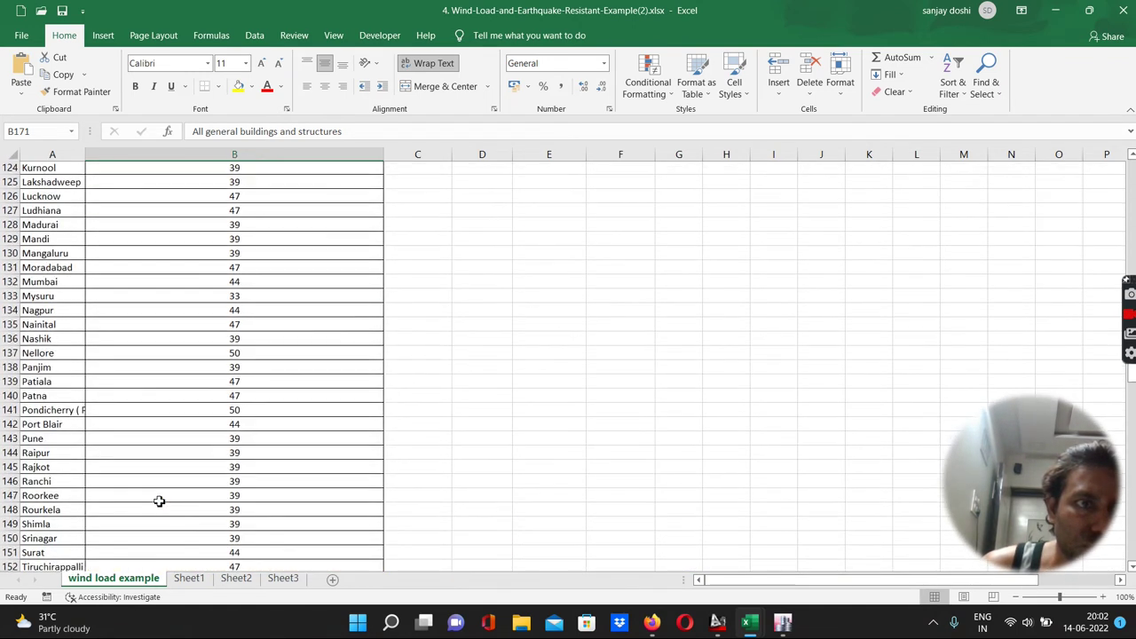
scroll(159, 501, down, 8)
scroll(159, 500, down, 9)
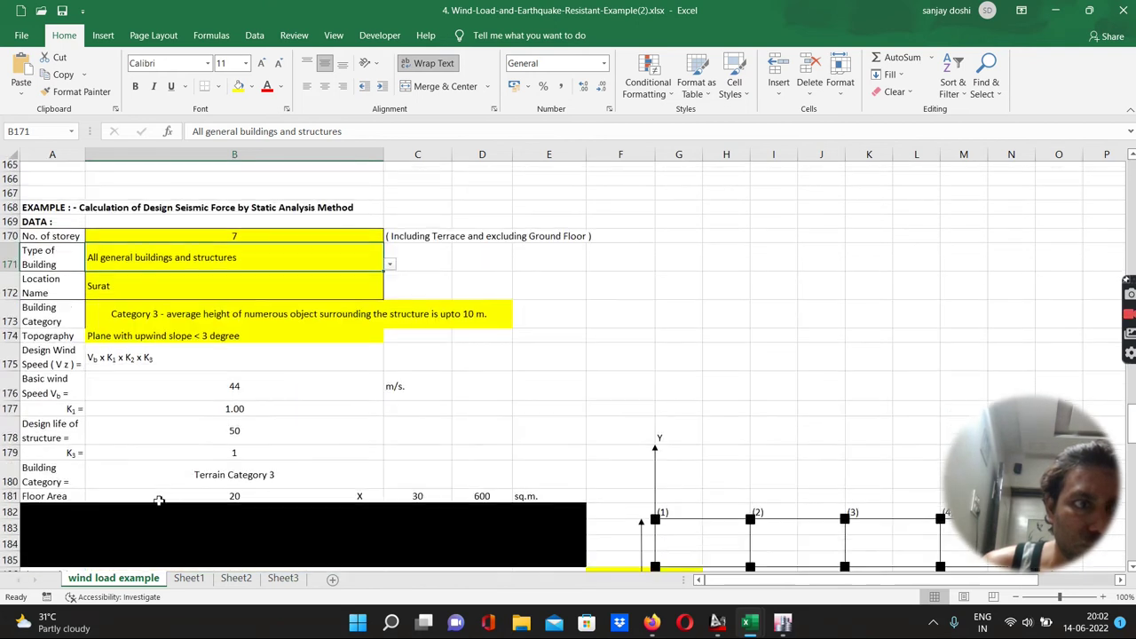
scroll(159, 500, down, 3)
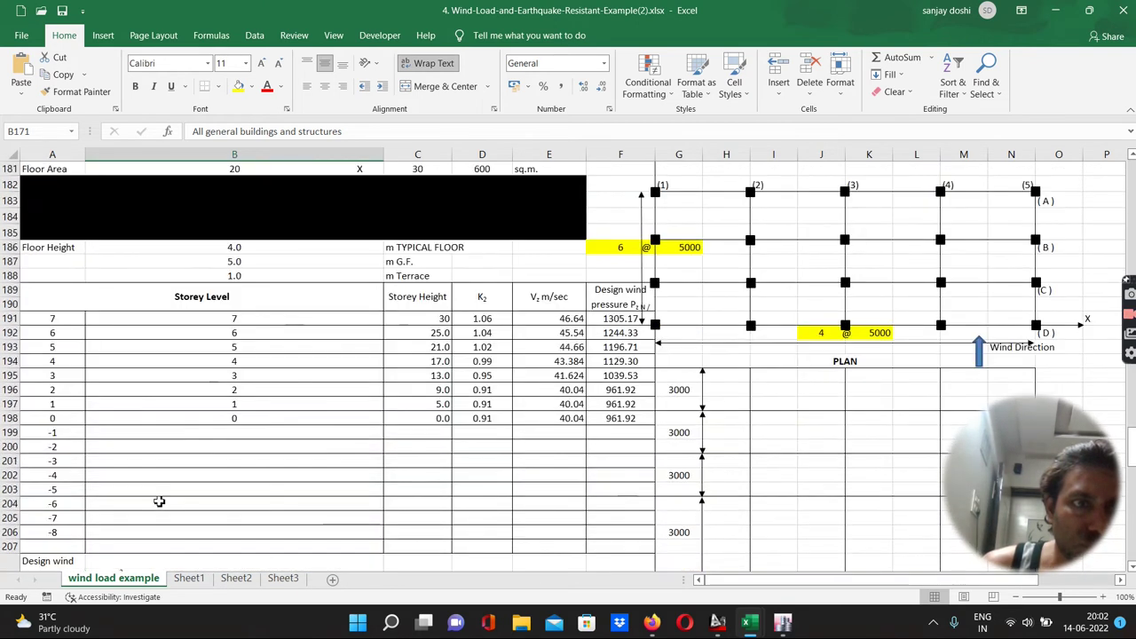
scroll(159, 500, down, 6)
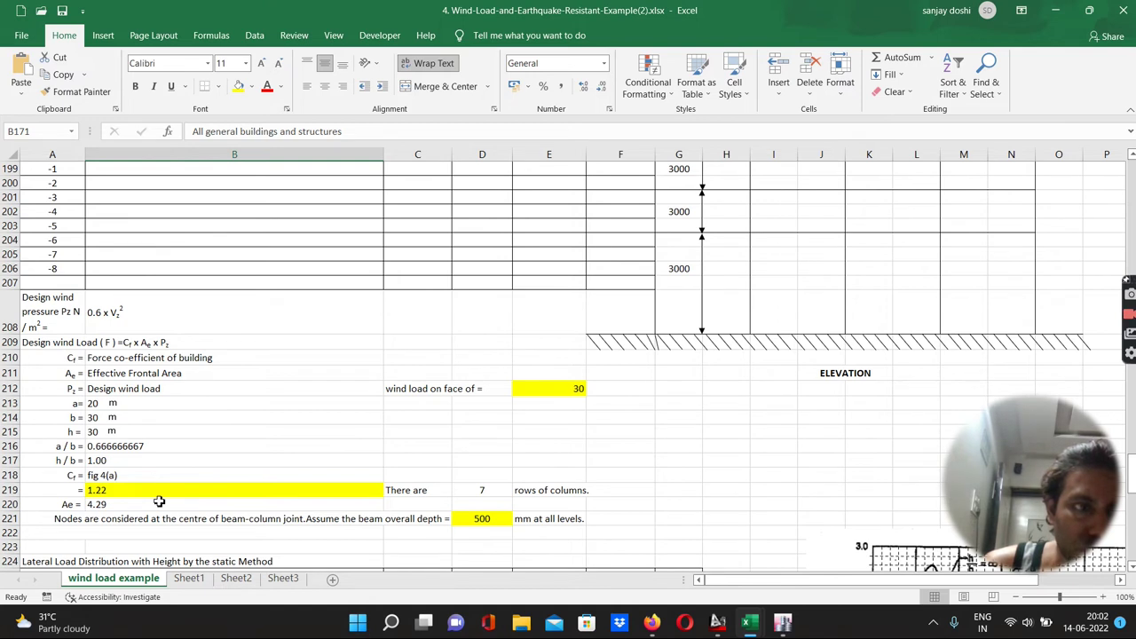
scroll(159, 500, up, 11)
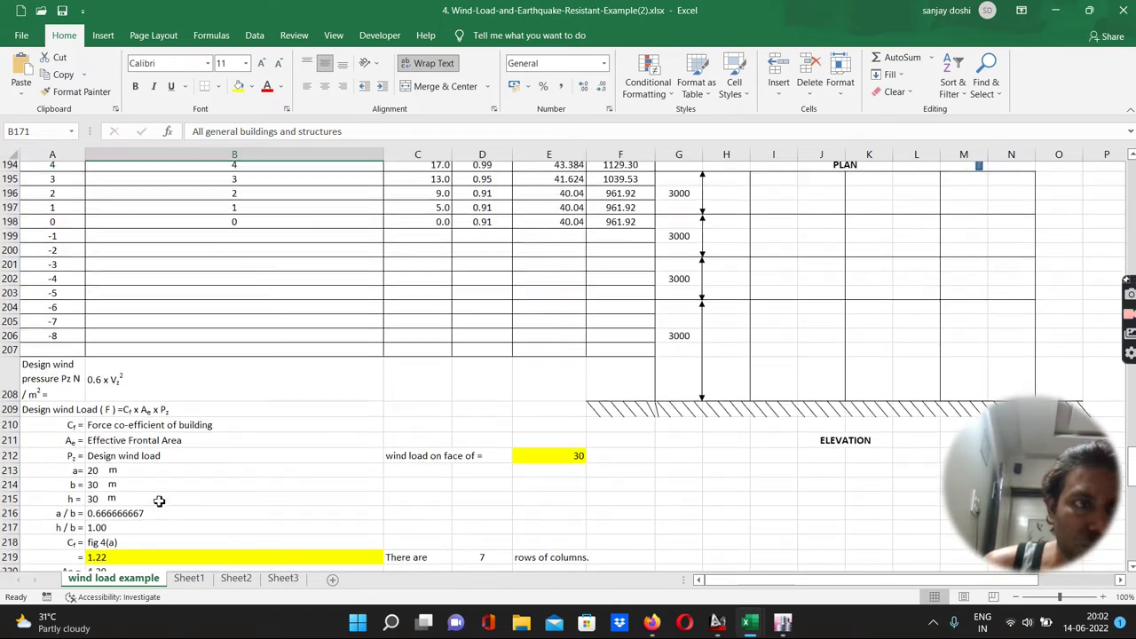
scroll(159, 500, up, 1)
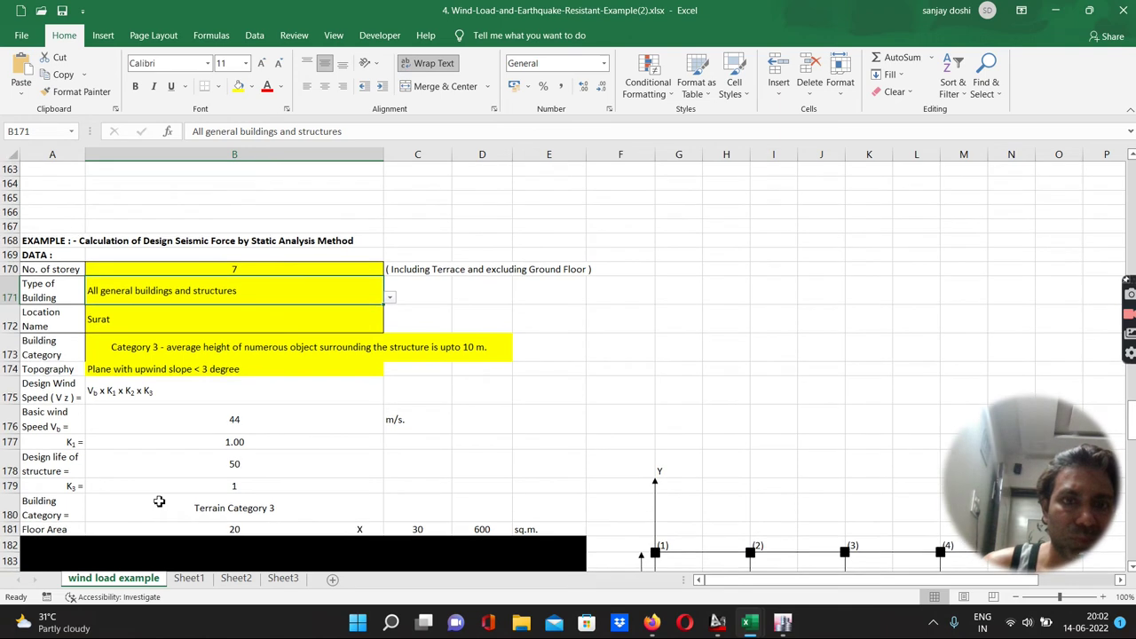
Step: Return to ETABS, accept the WL Y wind load settings with windward coefficient 0.86, and confirm the load pattern definitions
mouse_move(751, 626)
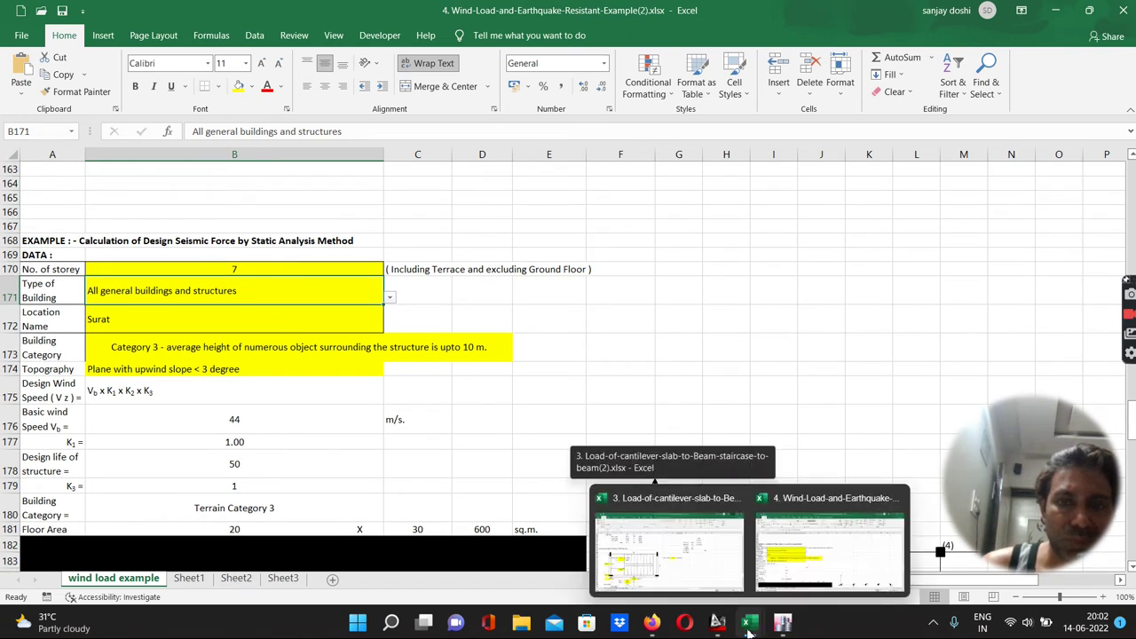
click(788, 565)
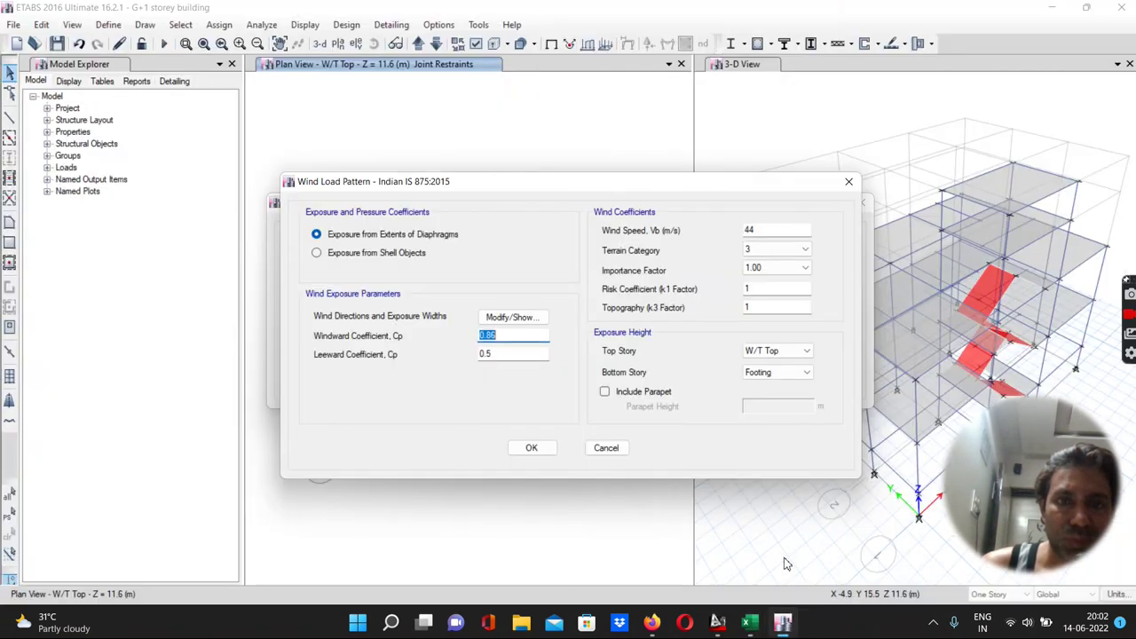
click(523, 340)
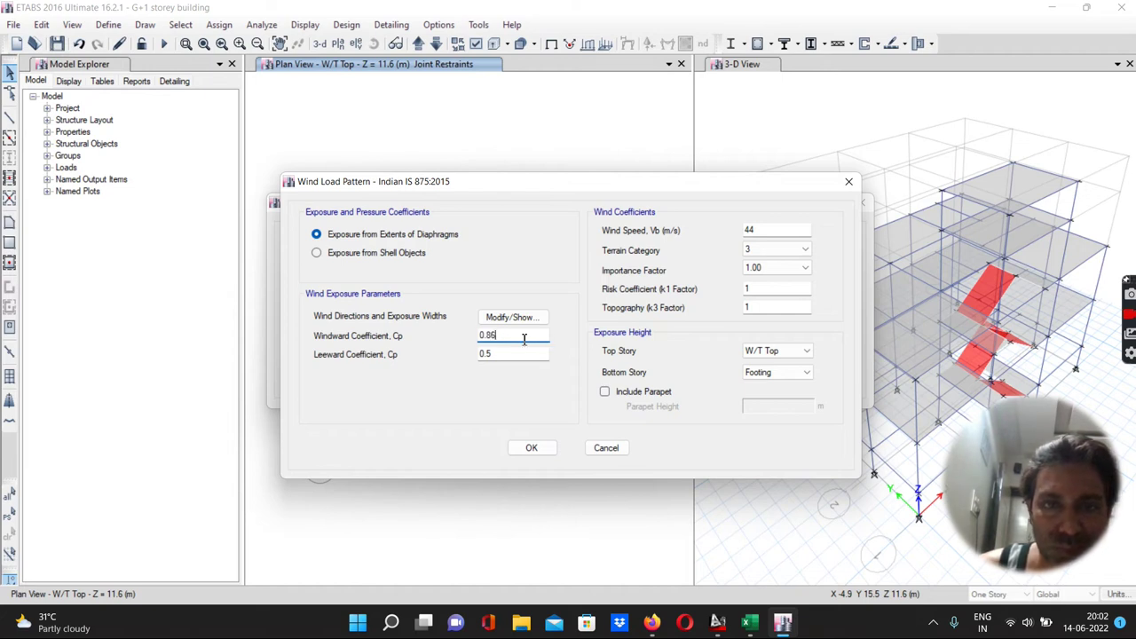
click(530, 448)
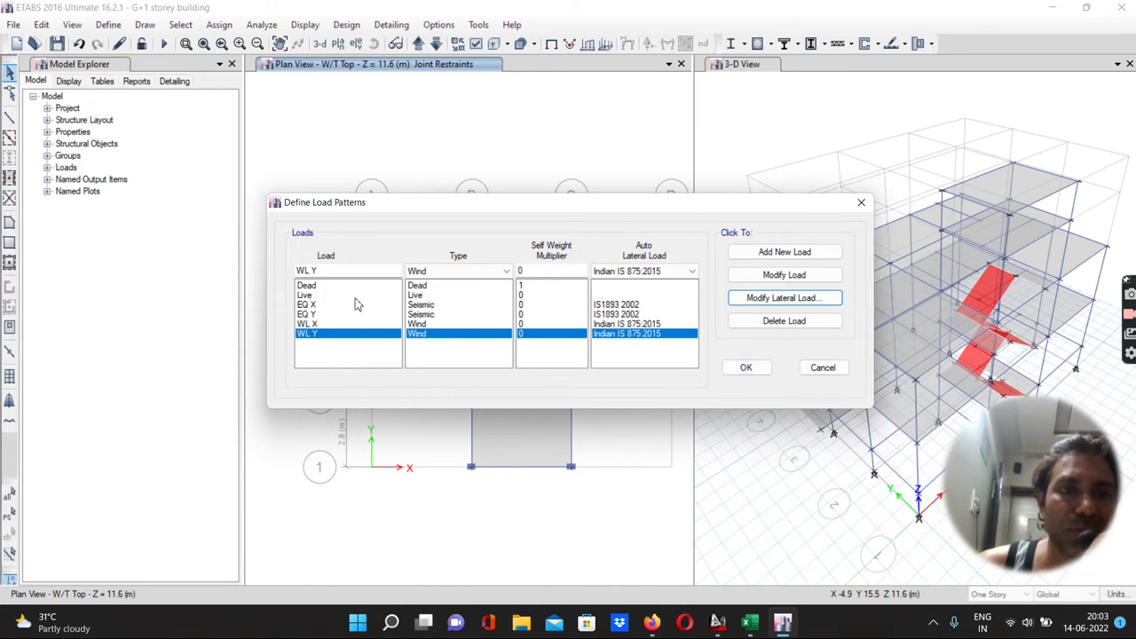
click(742, 370)
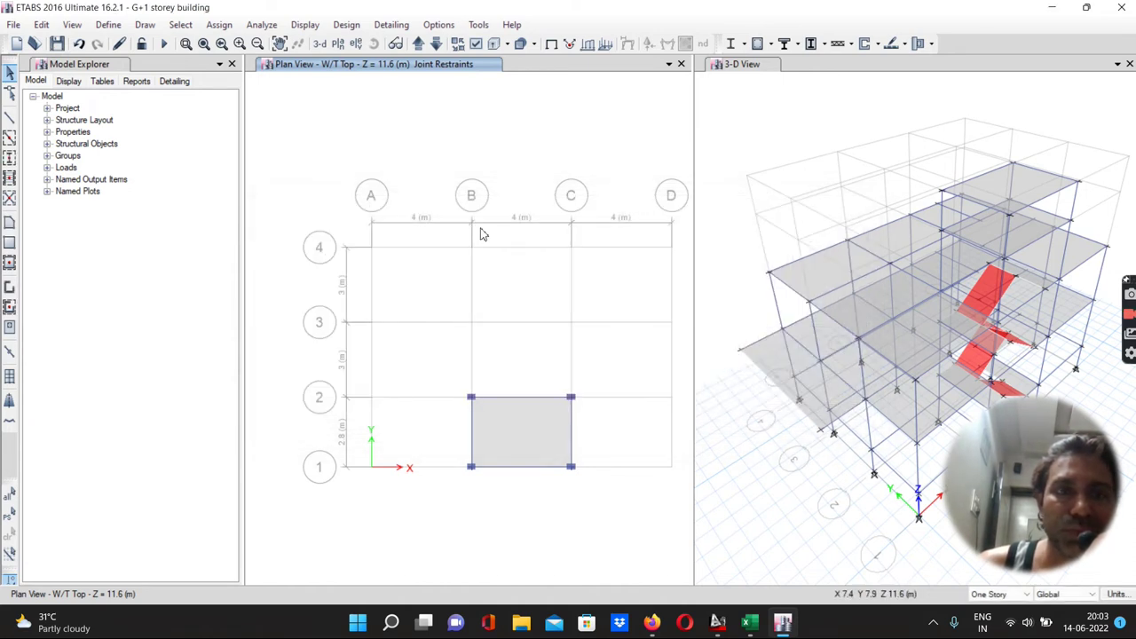
Step: Assign a 1 kN/m² uniform gravity load under the Dead pattern to the eight main slab panels on the F.F. plan, adding to existing loads
click(418, 43)
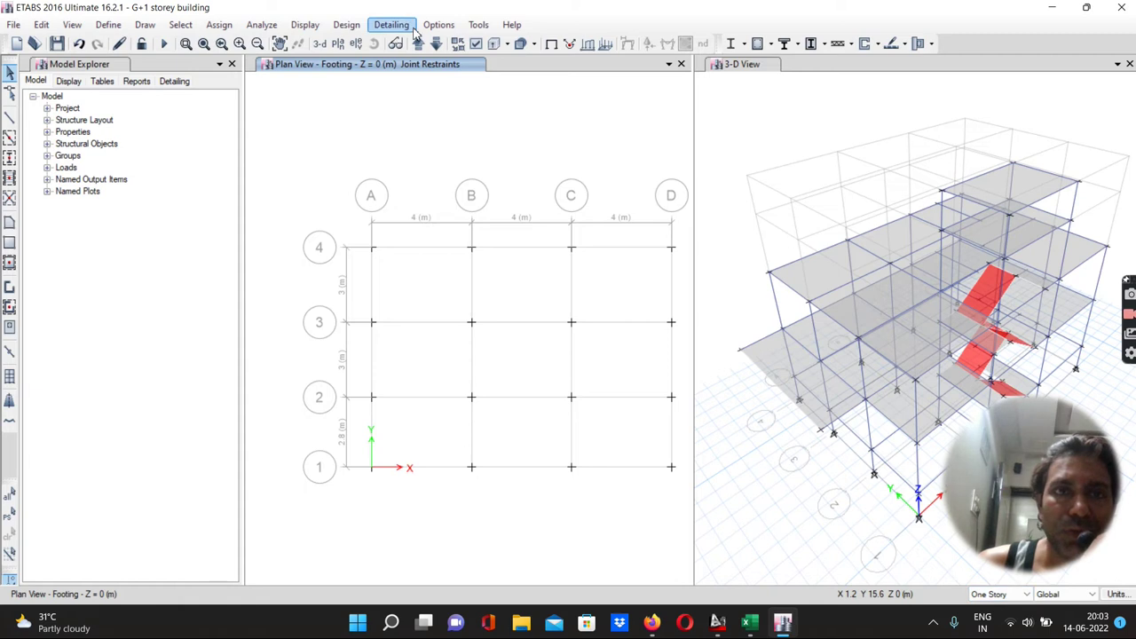
click(419, 44)
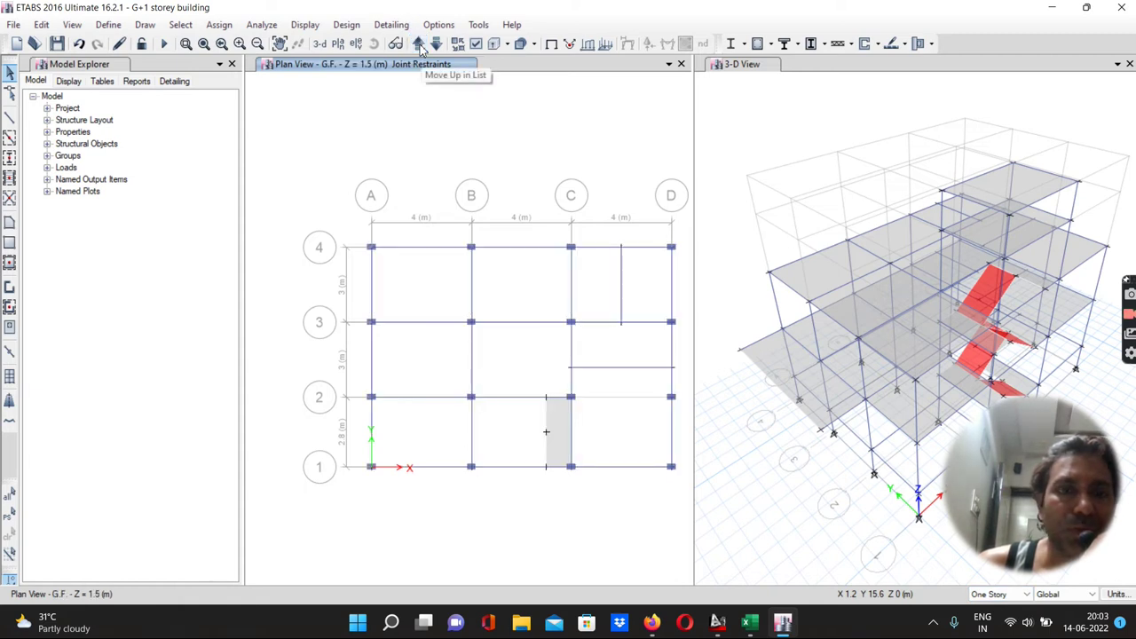
click(419, 44)
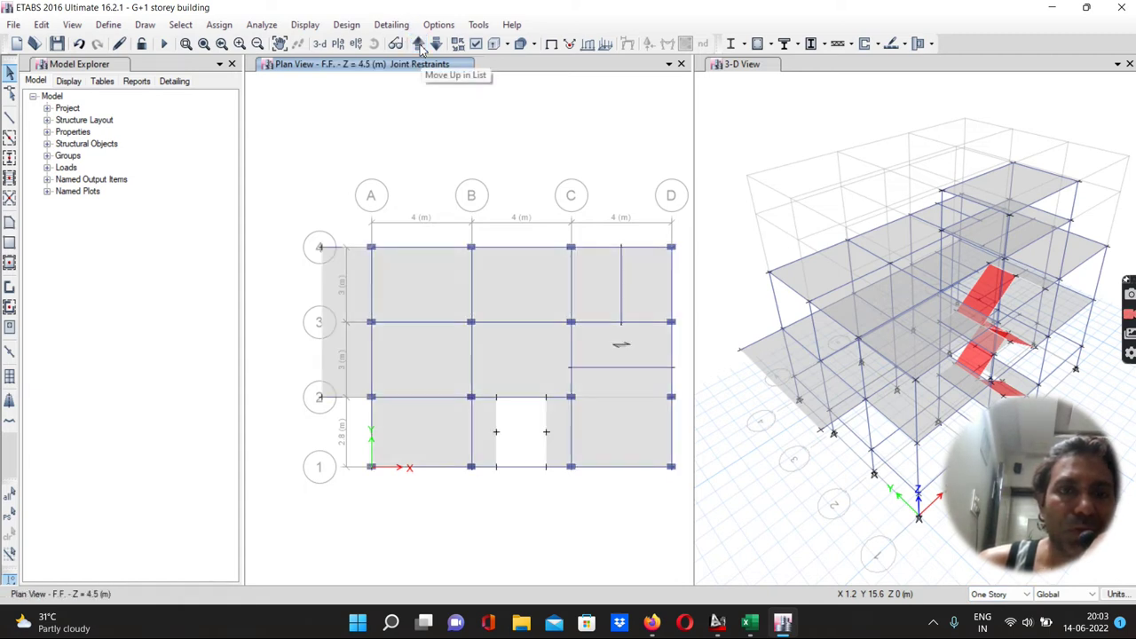
click(424, 299)
click(519, 285)
click(596, 290)
click(646, 287)
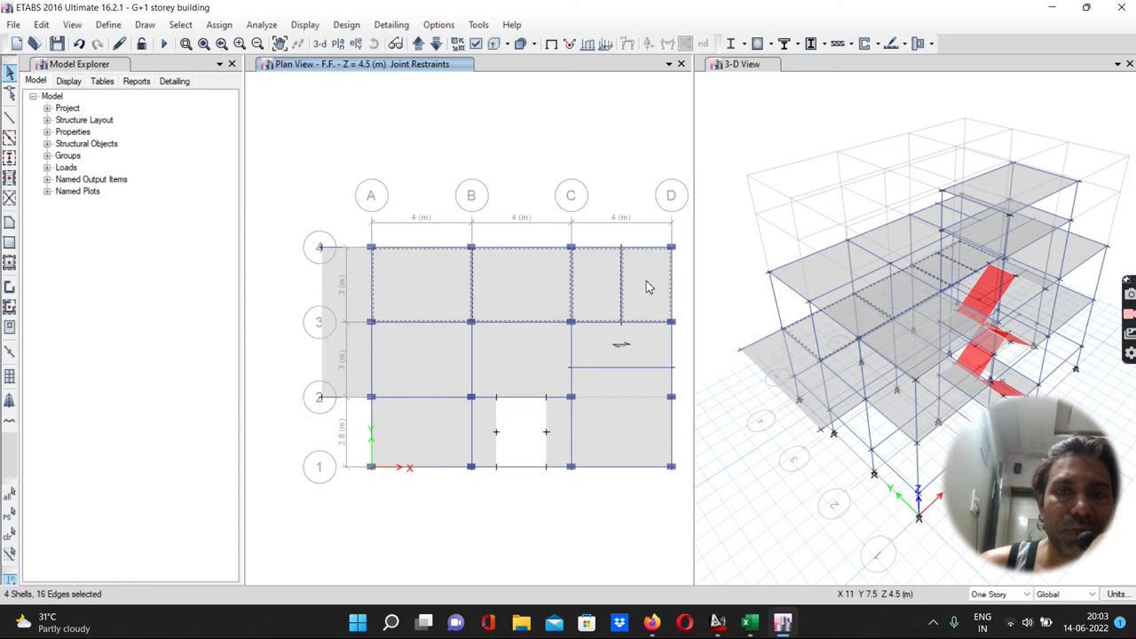
click(525, 347)
click(444, 364)
click(431, 432)
click(619, 414)
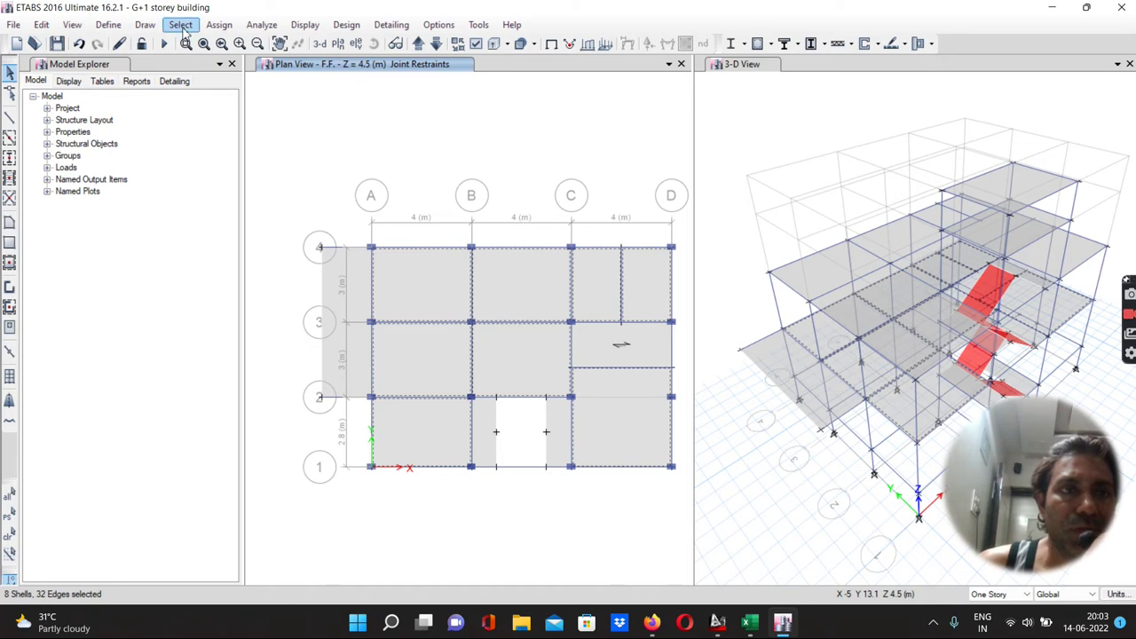
click(219, 25)
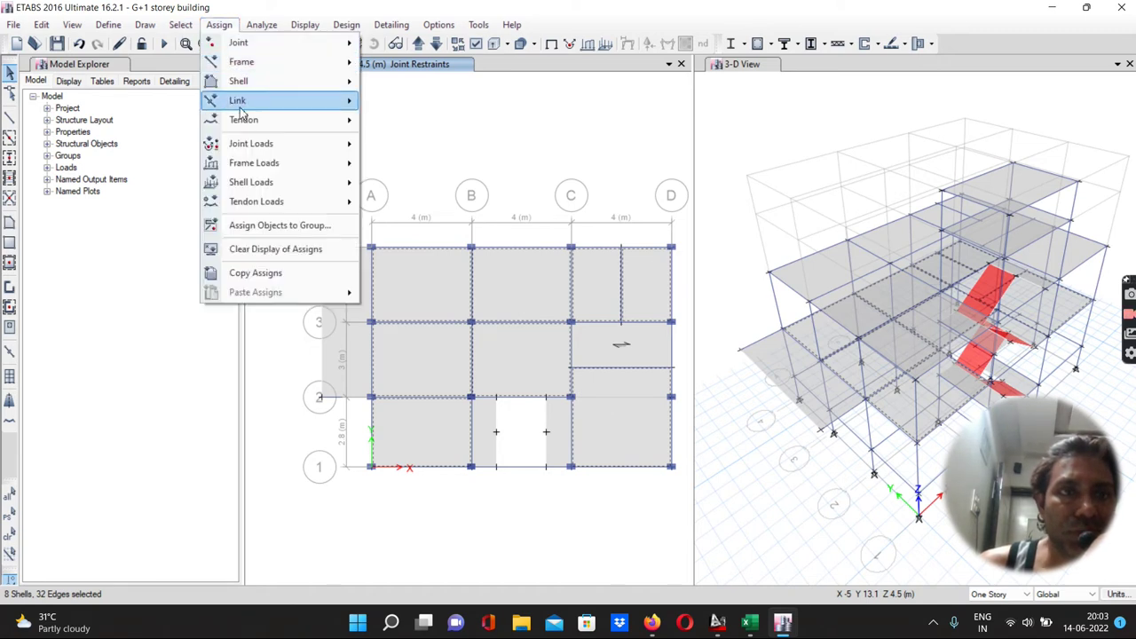
mouse_move(250, 165)
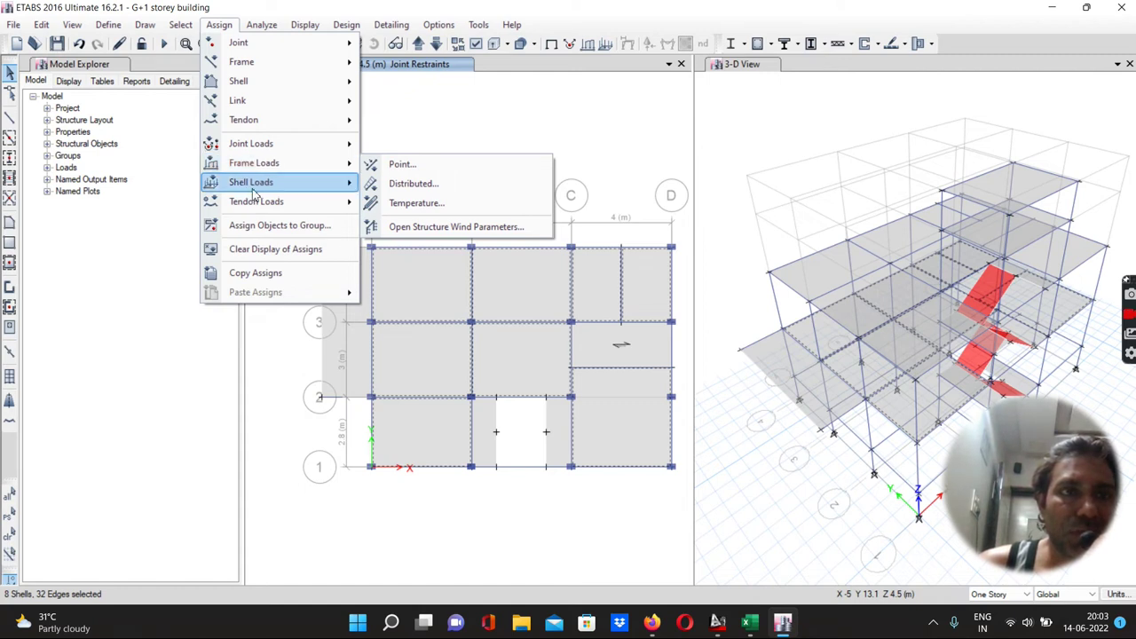
mouse_move(281, 187)
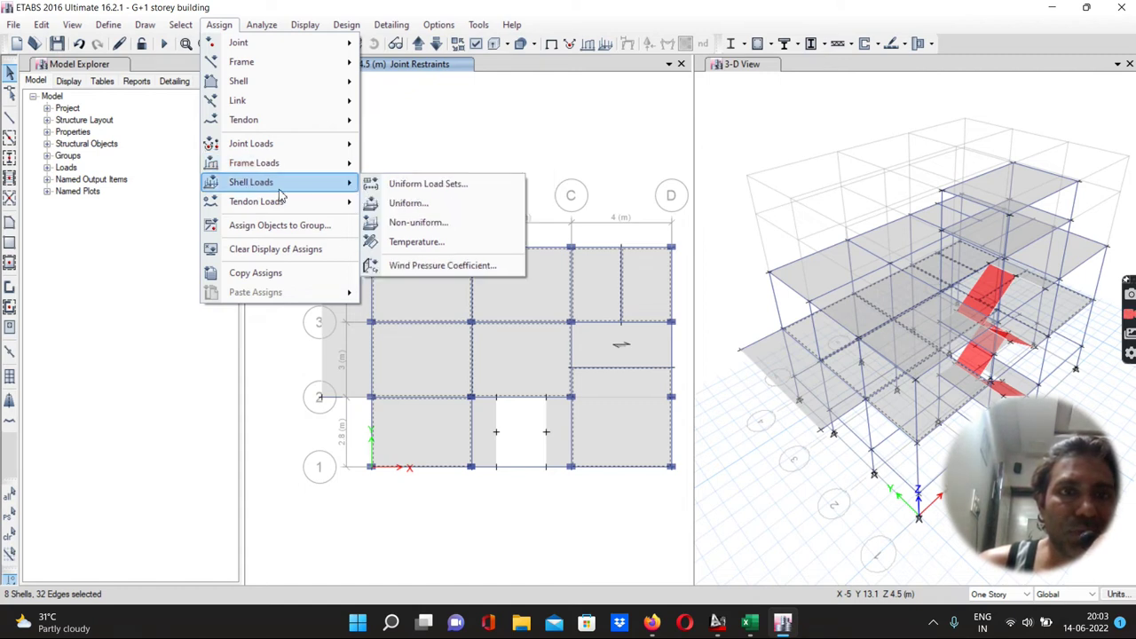
click(406, 203)
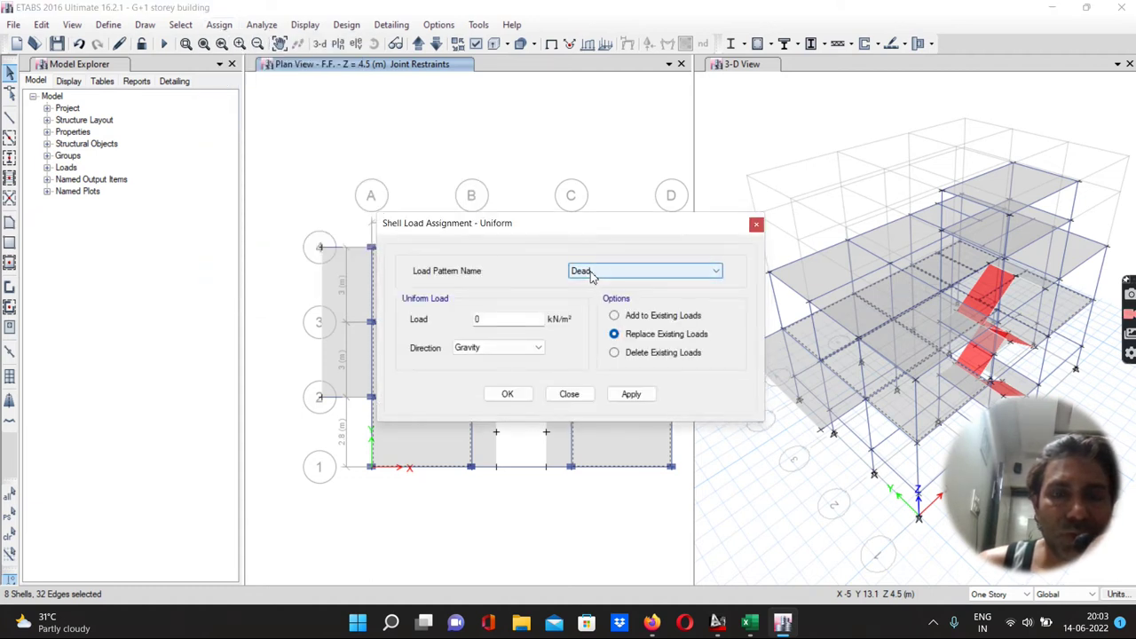
double_click(481, 319)
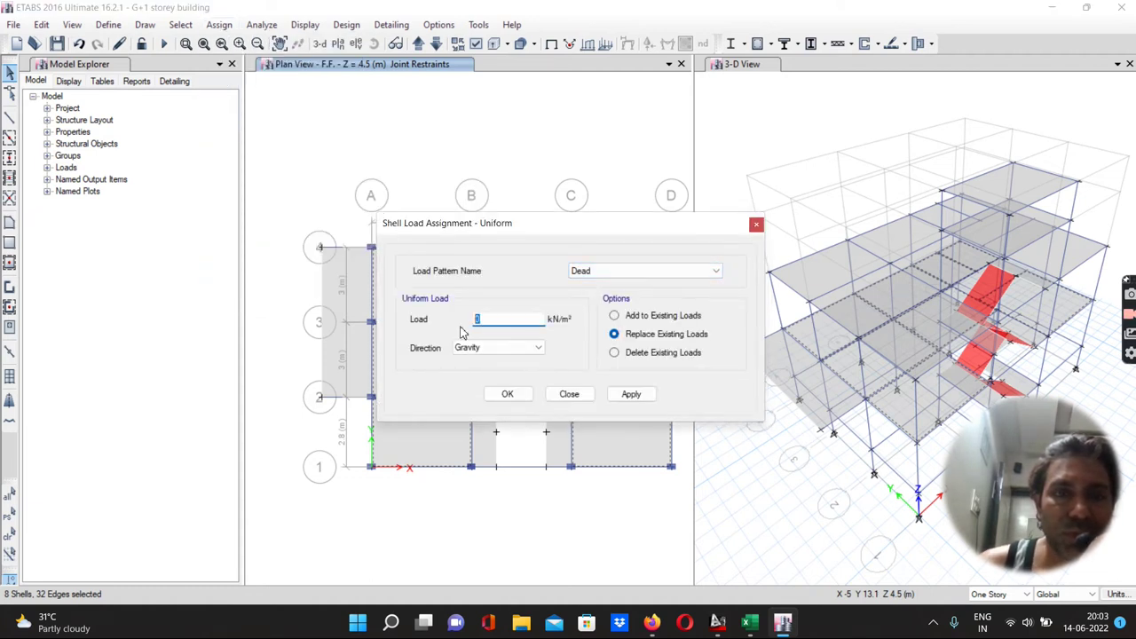
text(1)
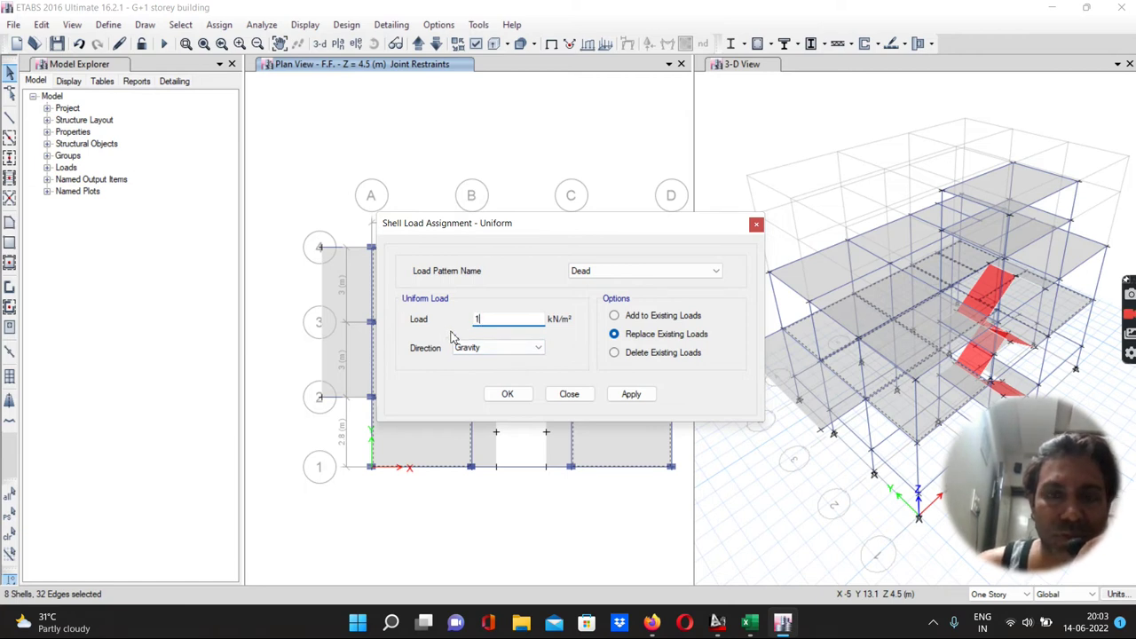
click(615, 318)
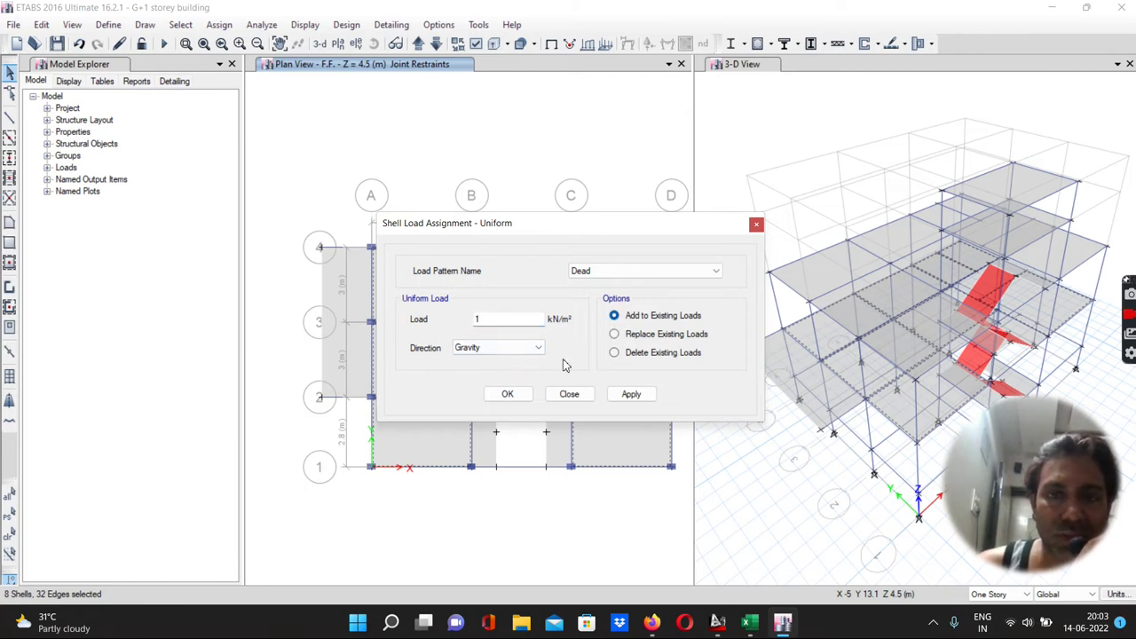
click(626, 396)
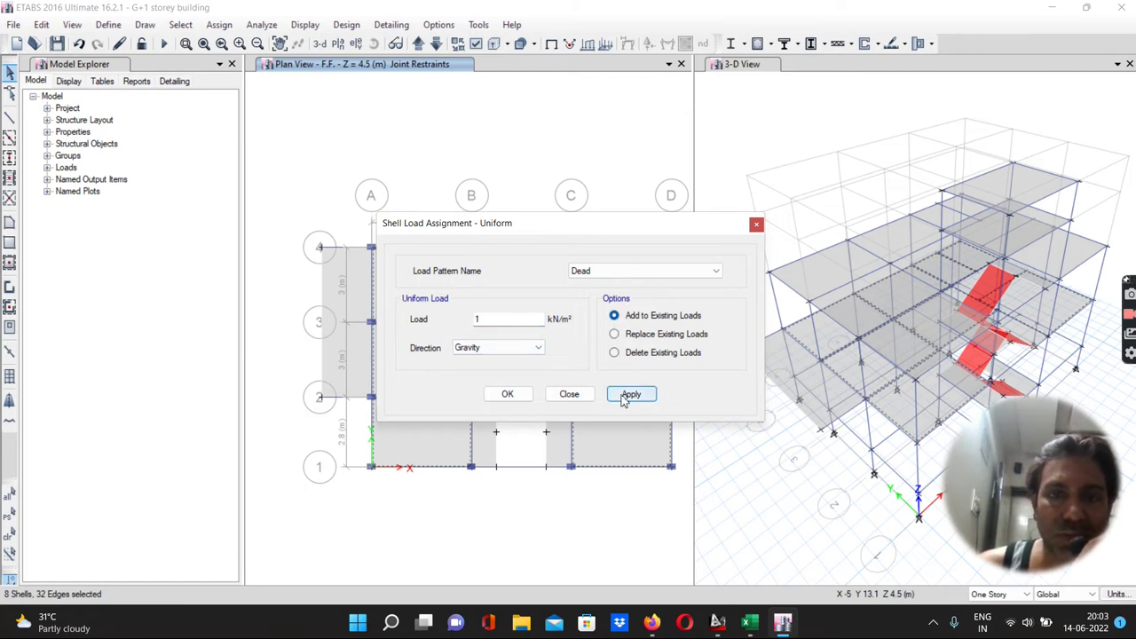
click(510, 396)
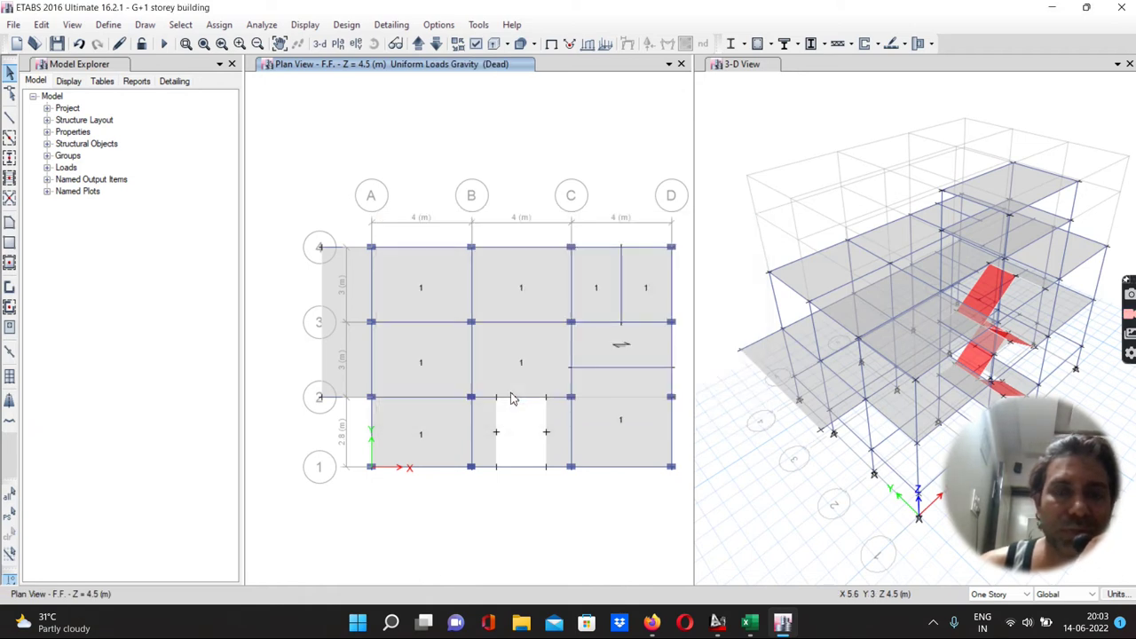
Step: Assign a 1 kN/m² uniform gravity load under the Dead pattern to the eight main slab panels on the Terrace plan, replacing existing loads
click(419, 46)
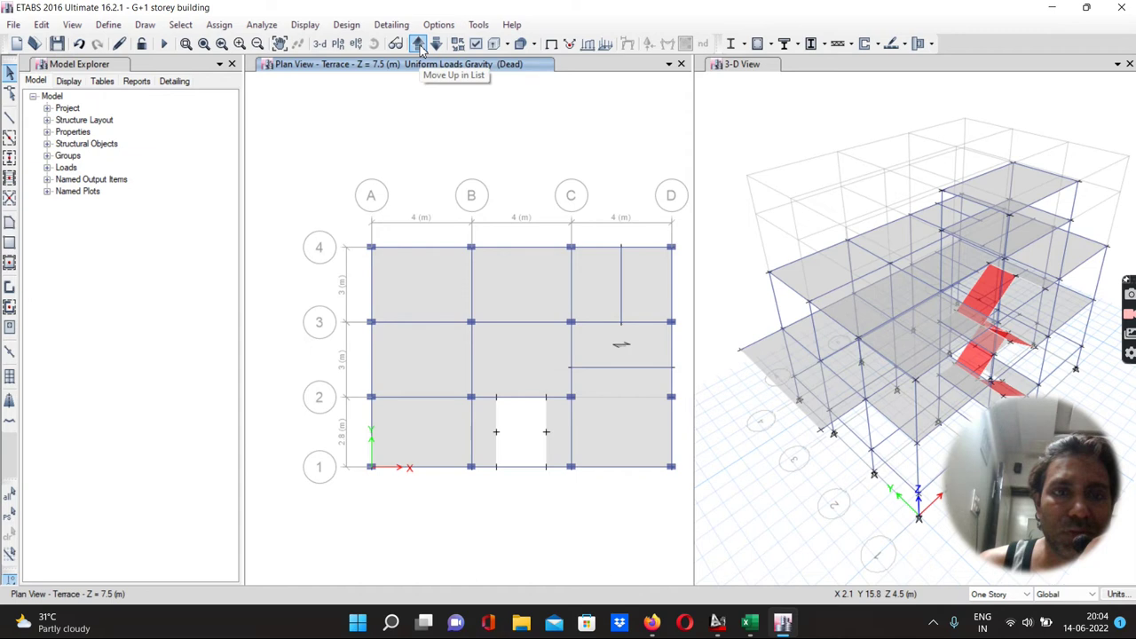
click(427, 279)
click(516, 282)
click(609, 292)
click(665, 287)
click(494, 358)
click(436, 368)
click(420, 452)
click(623, 438)
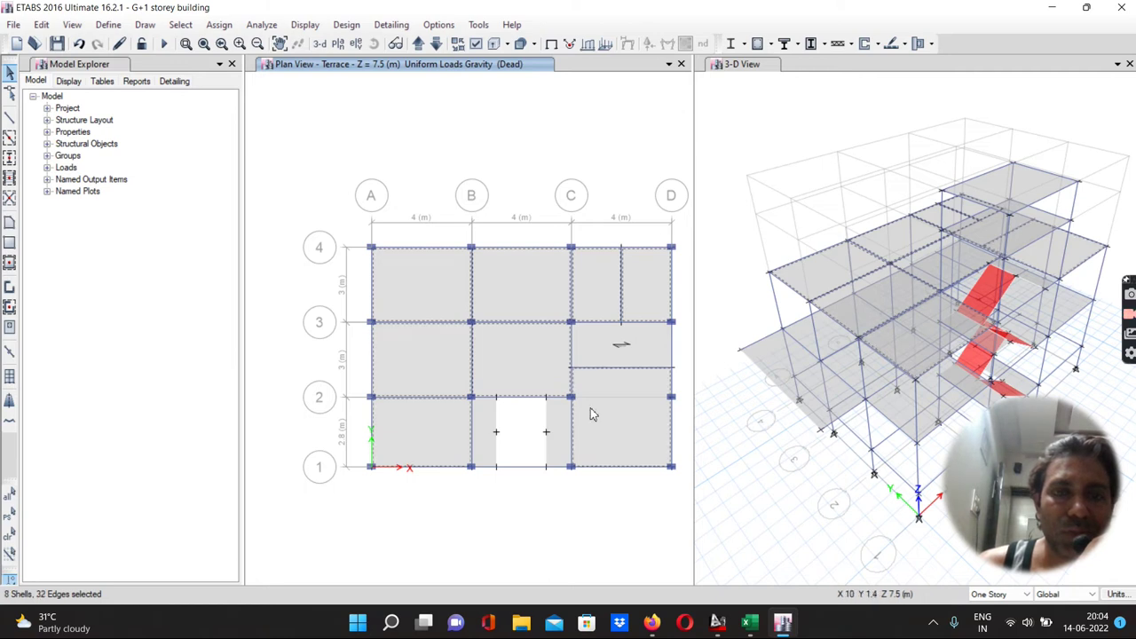
click(220, 27)
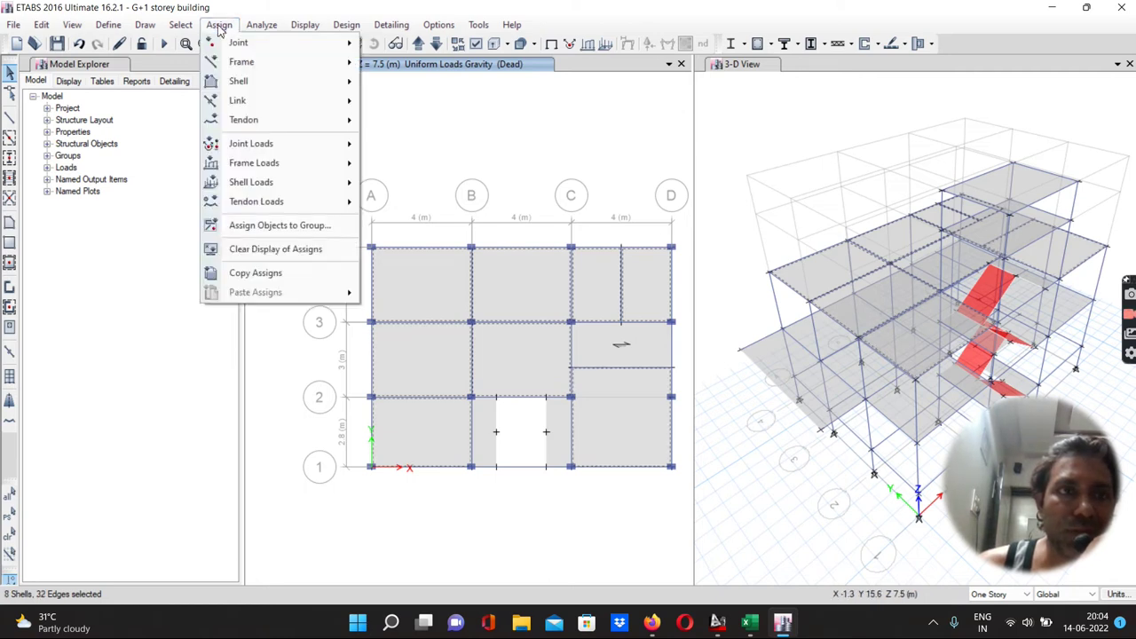
mouse_move(260, 171)
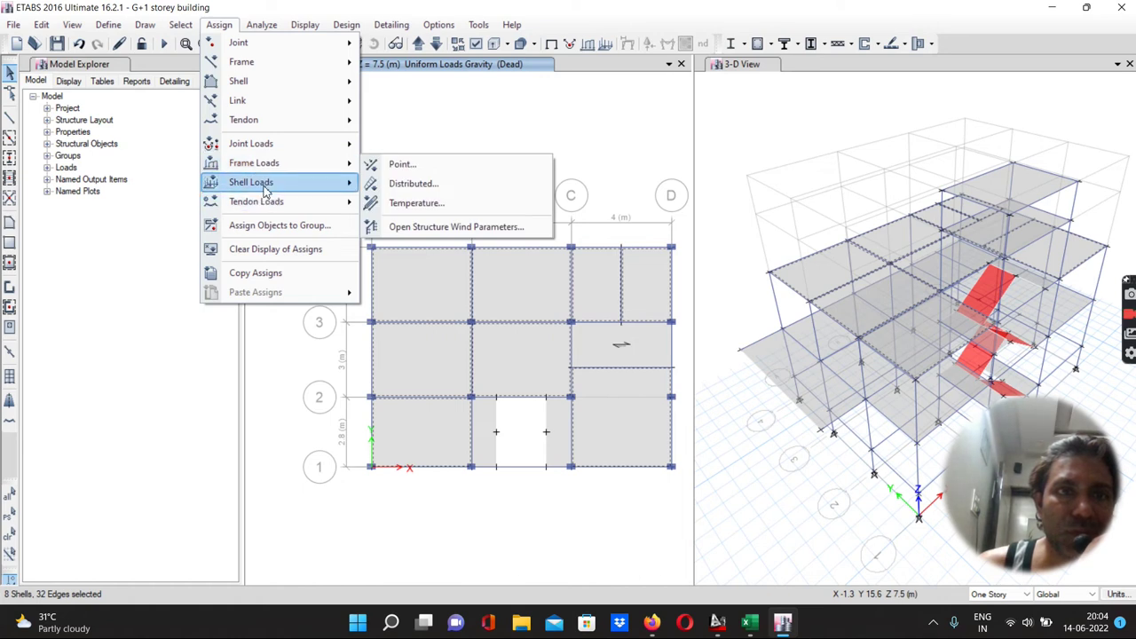
mouse_move(308, 189)
click(411, 212)
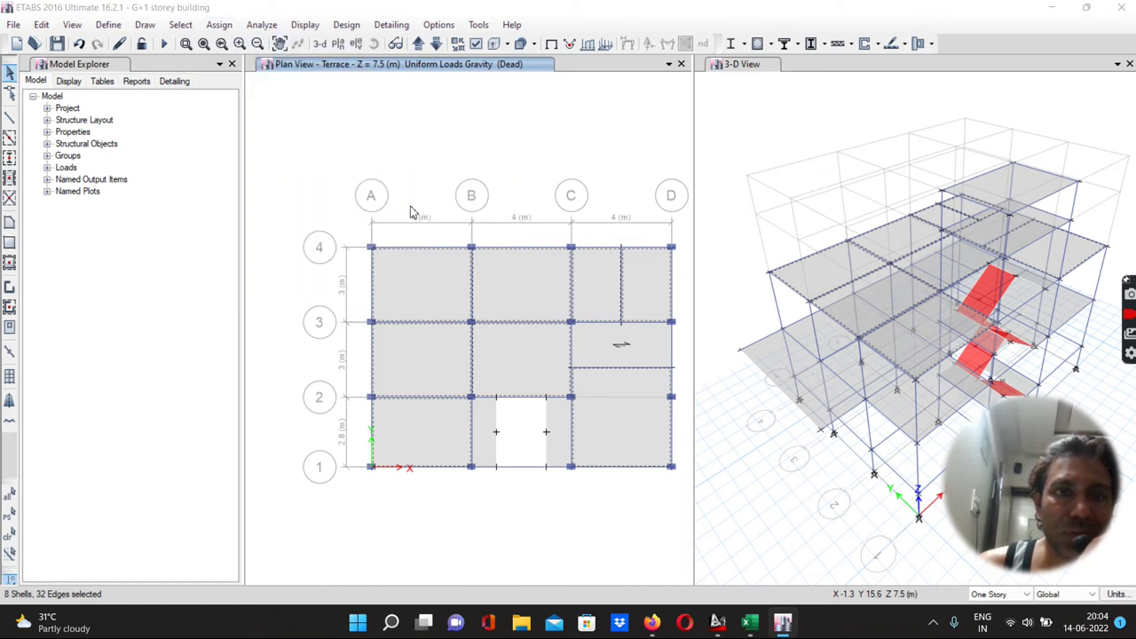
click(492, 318)
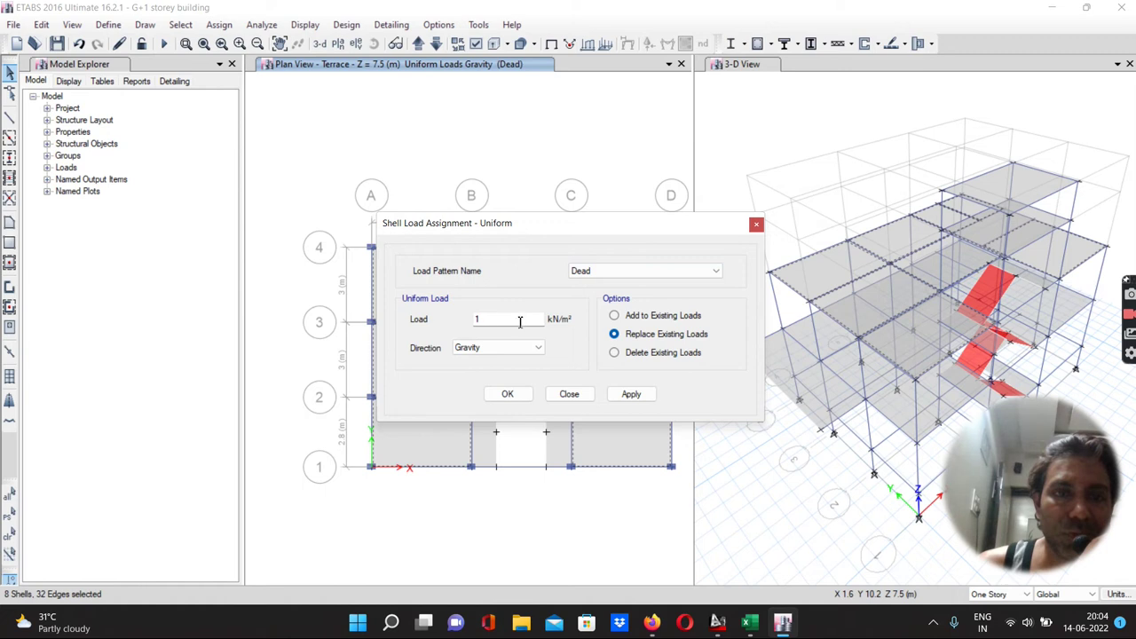
click(626, 395)
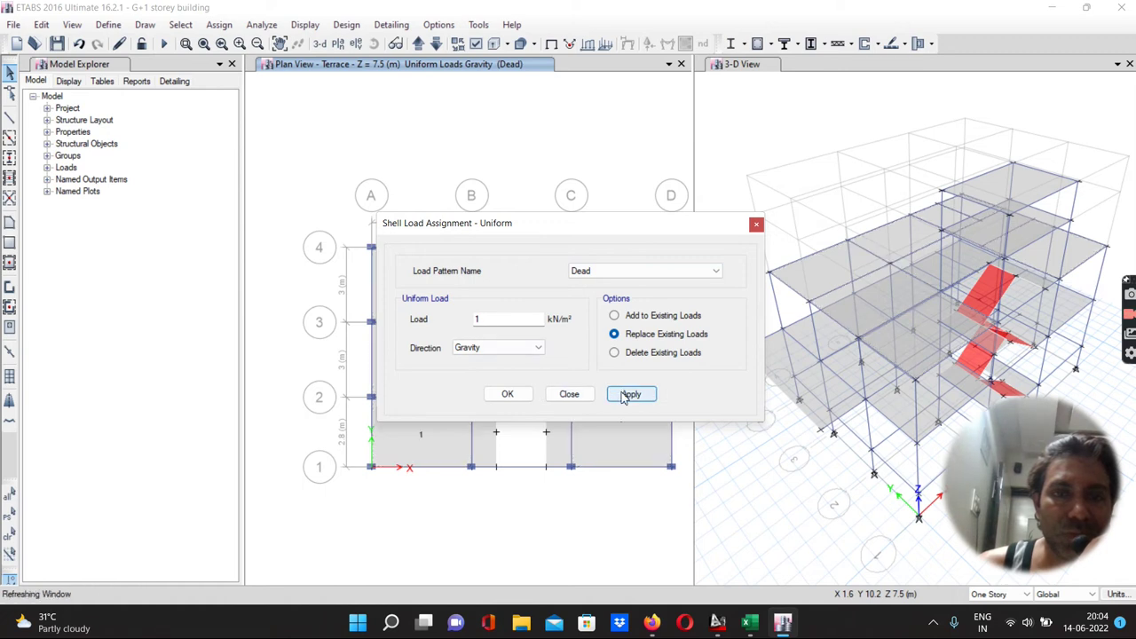
click(511, 397)
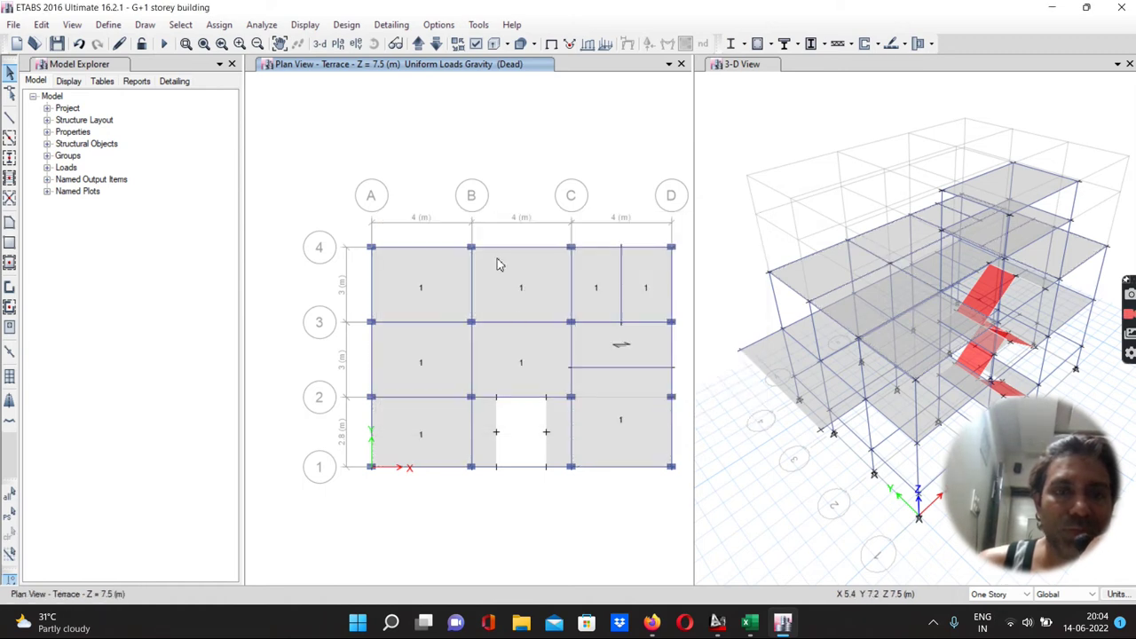
Step: Assign a 1.5 kN/m² uniform gravity load under the Dead pattern to the W/T Bottom slab, replacing existing loads
click(417, 44)
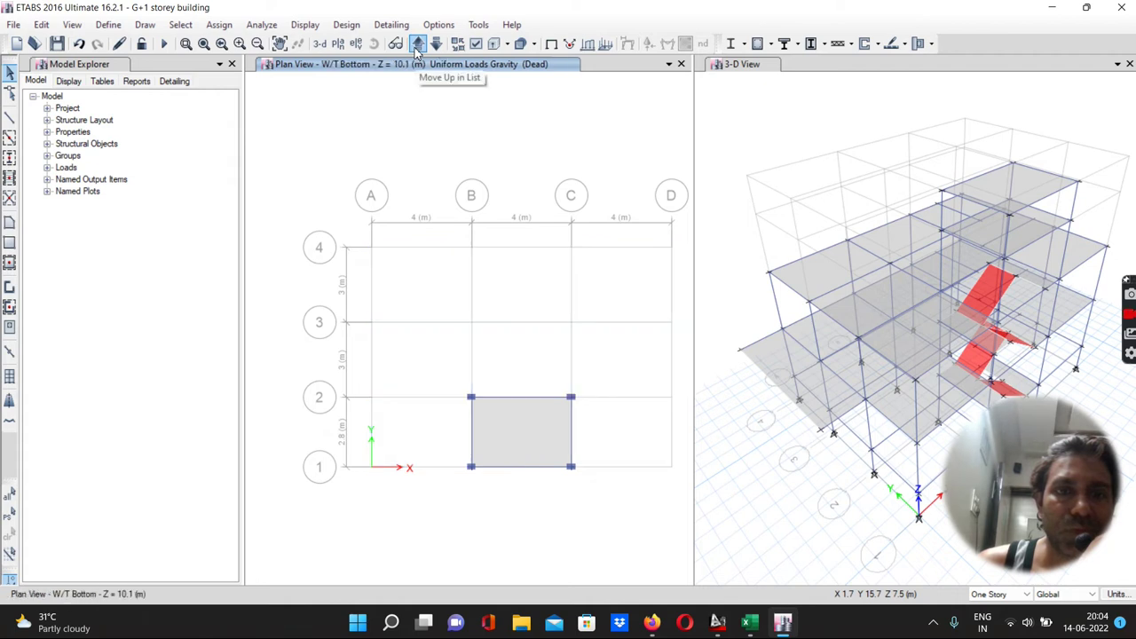
click(506, 425)
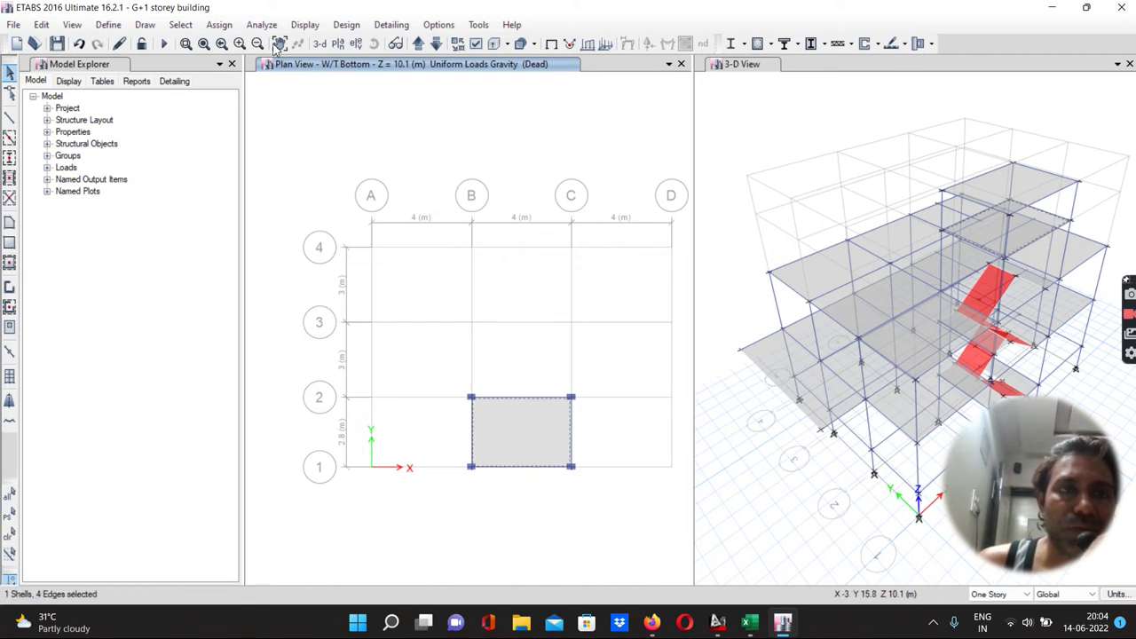
click(219, 24)
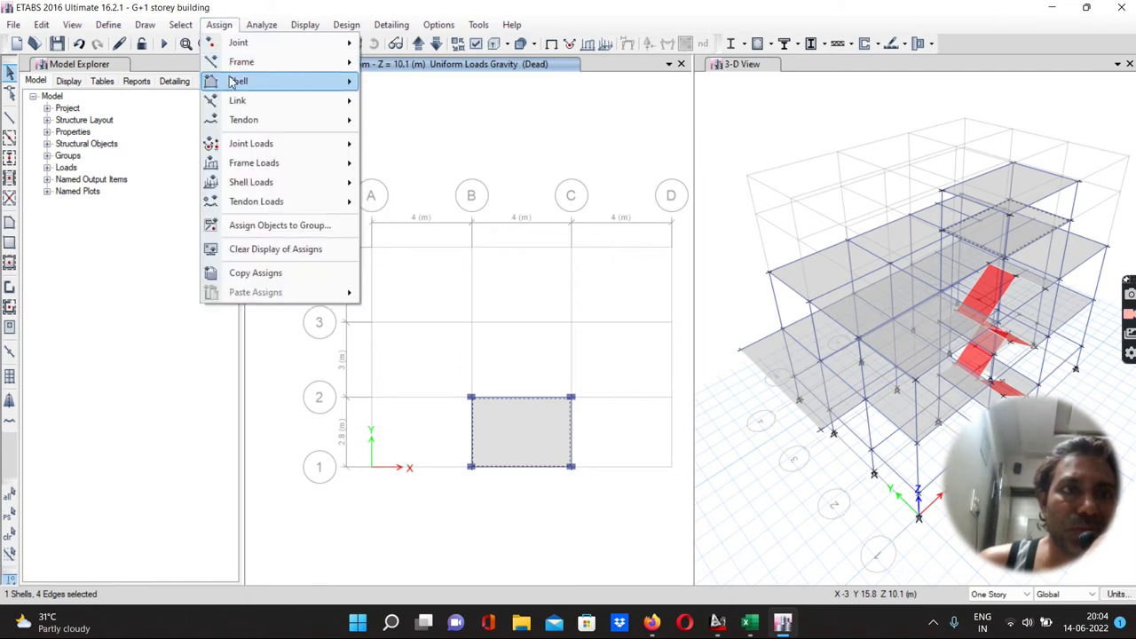
mouse_move(280, 185)
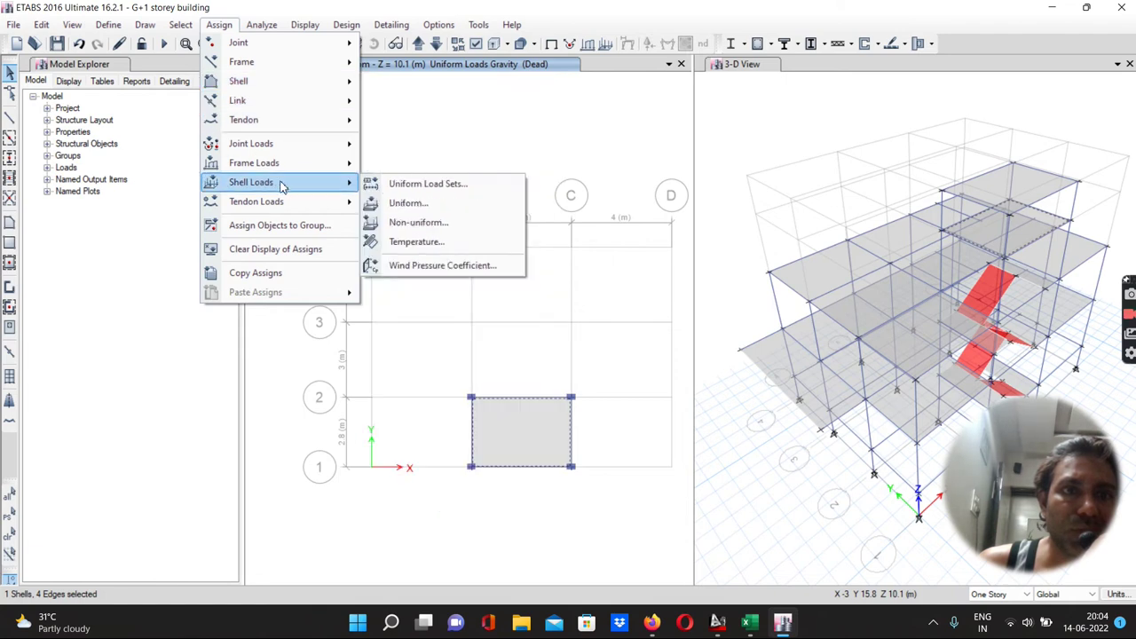
click(406, 205)
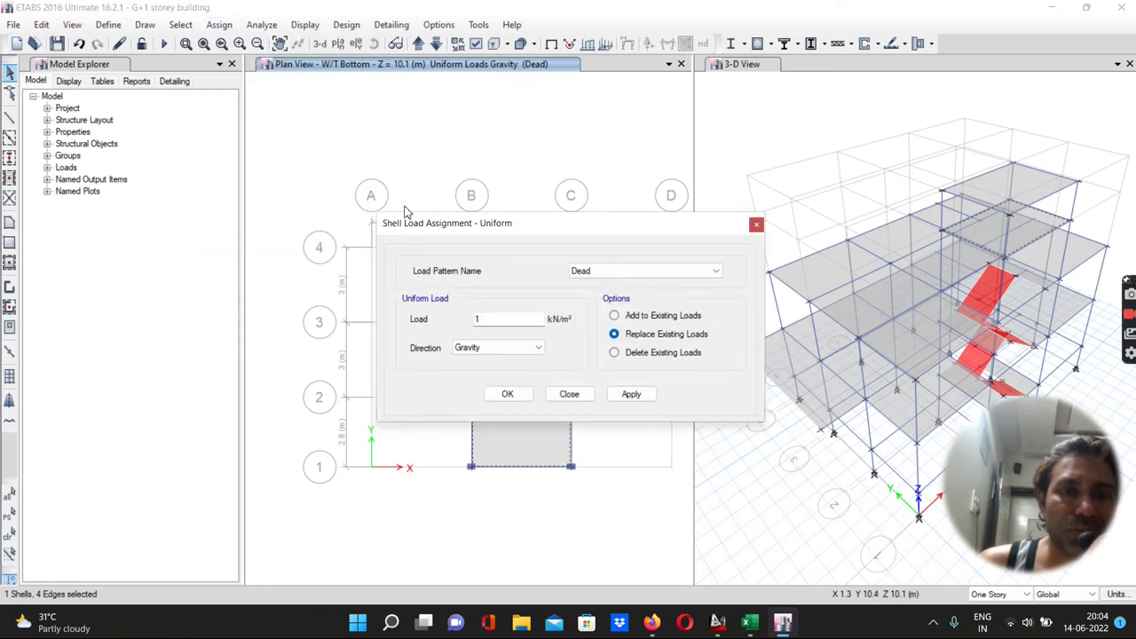
click(478, 320)
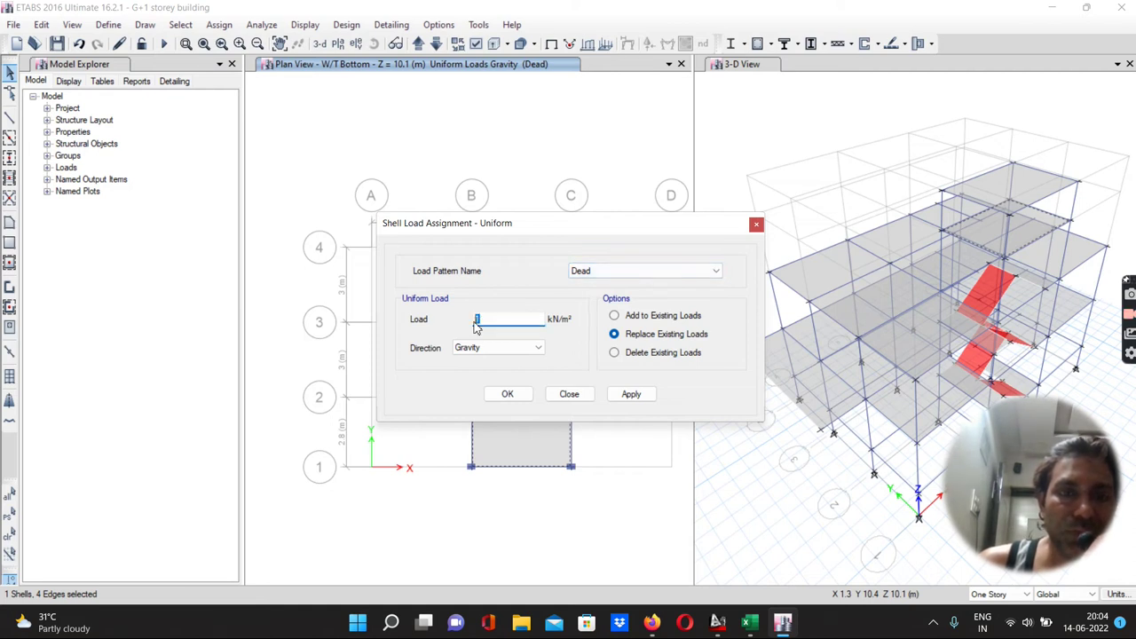
double_click(476, 321)
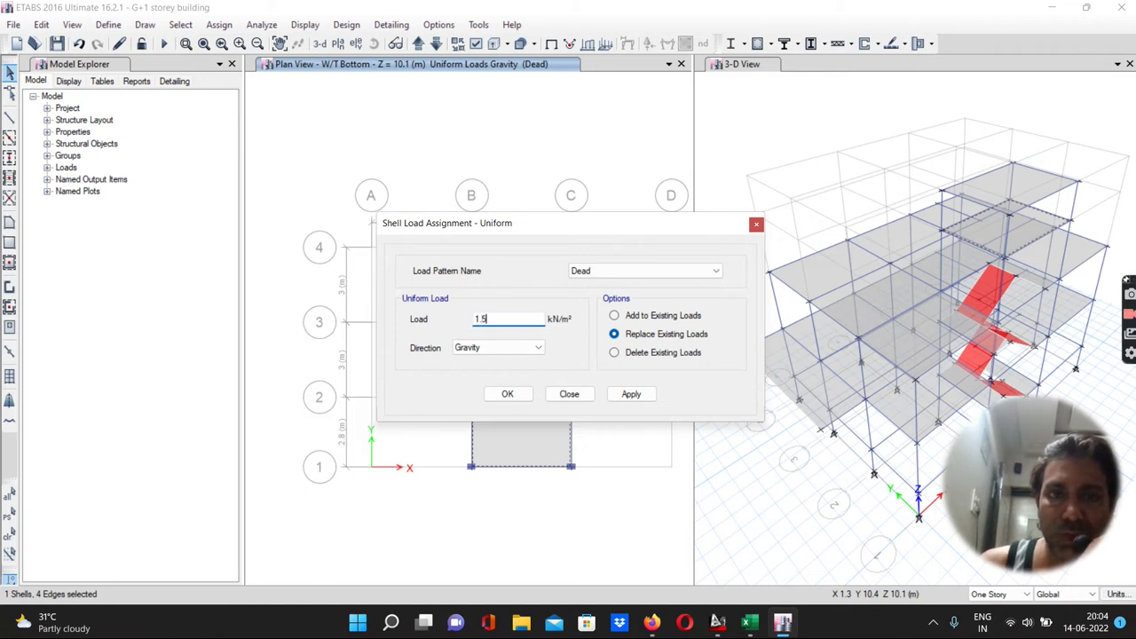
click(631, 394)
click(507, 395)
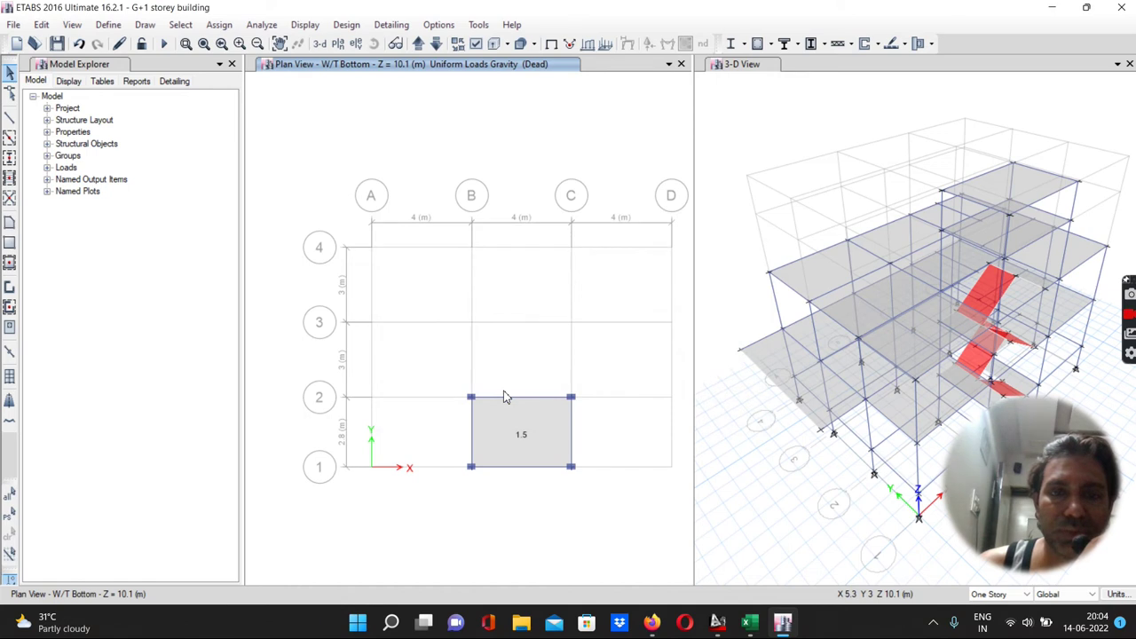
Step: Assign a 1.5 kN/m² uniform gravity load under the Dead pattern to the W/T Top slab, replacing existing loads
click(420, 49)
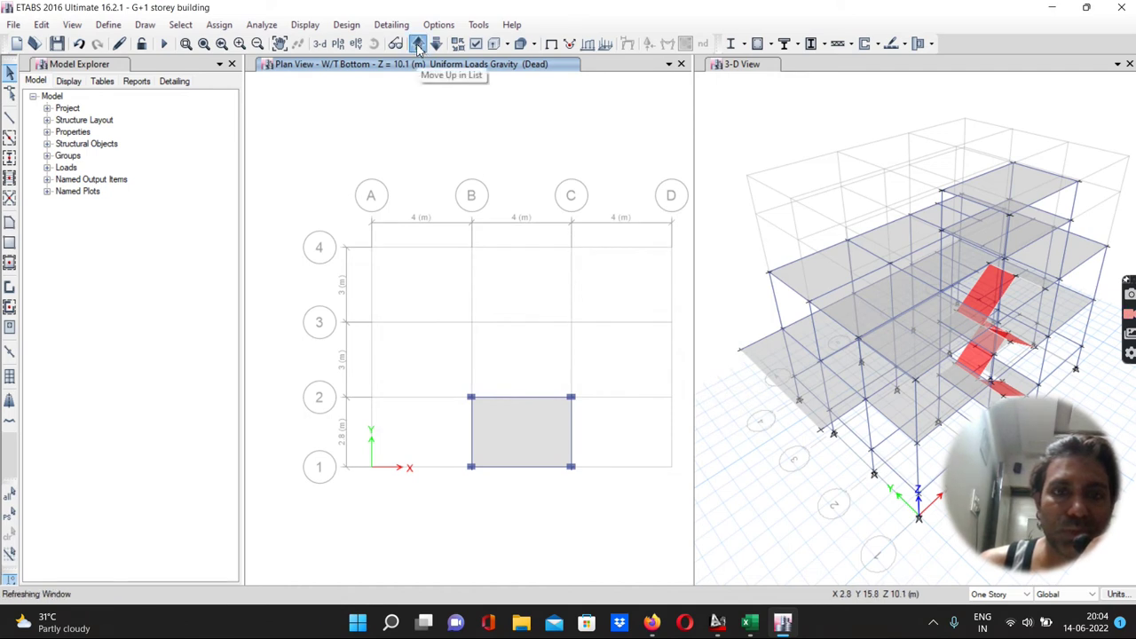
click(219, 24)
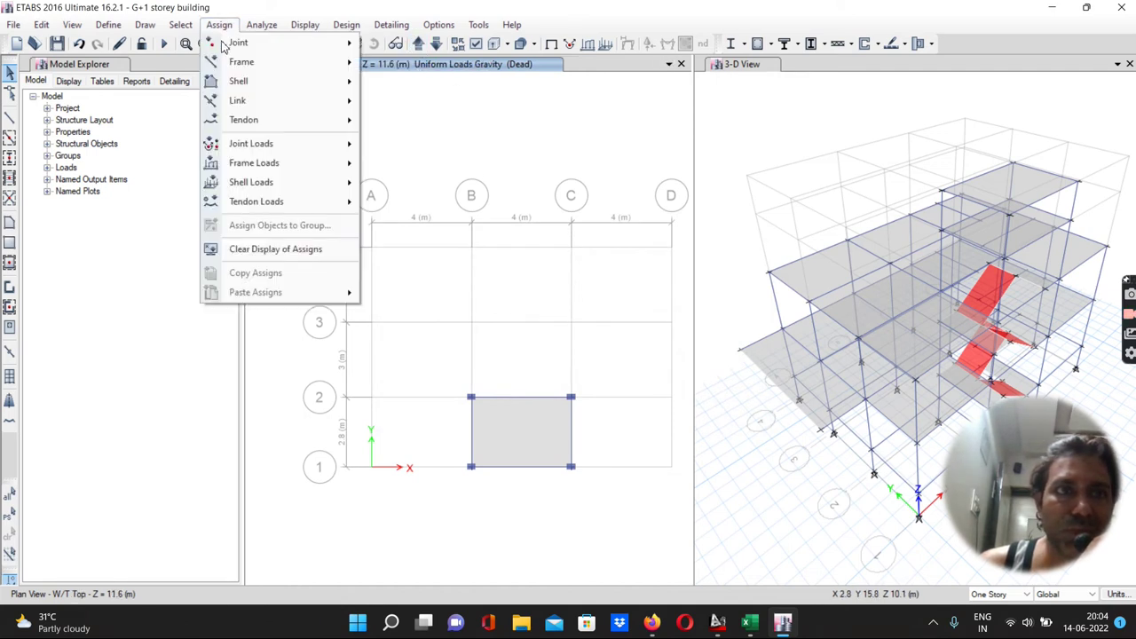
mouse_move(253, 181)
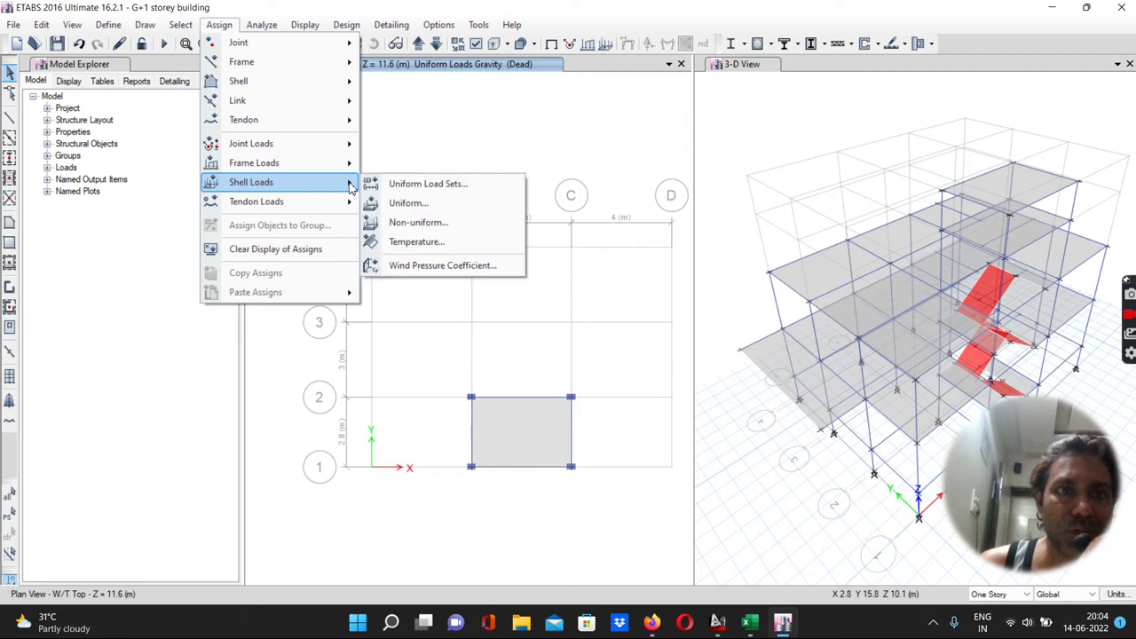
click(398, 205)
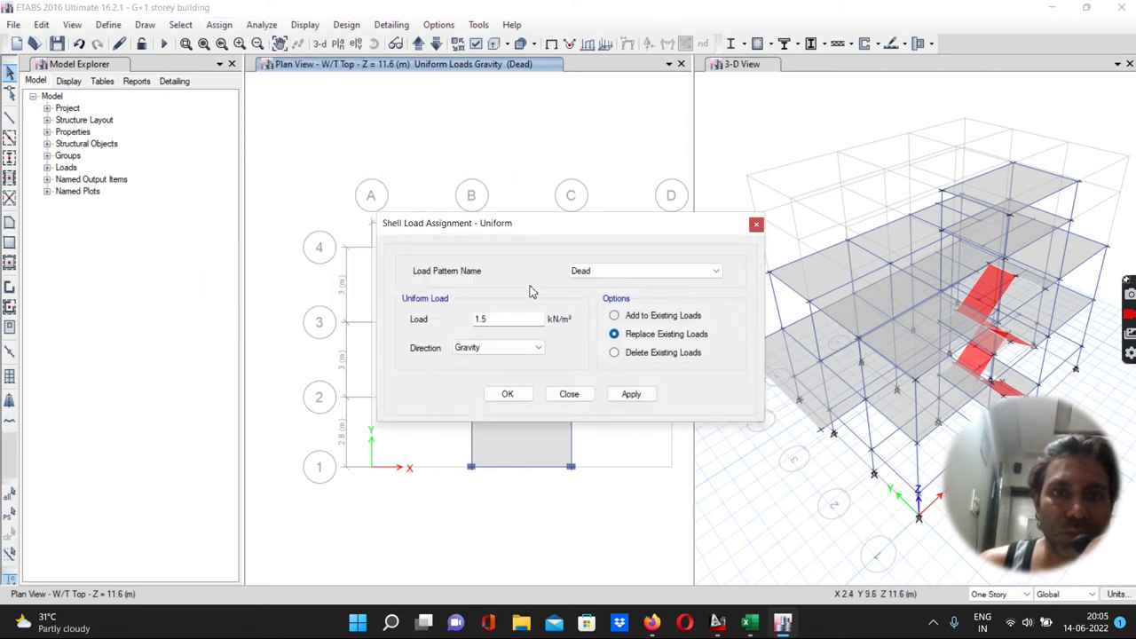
click(629, 396)
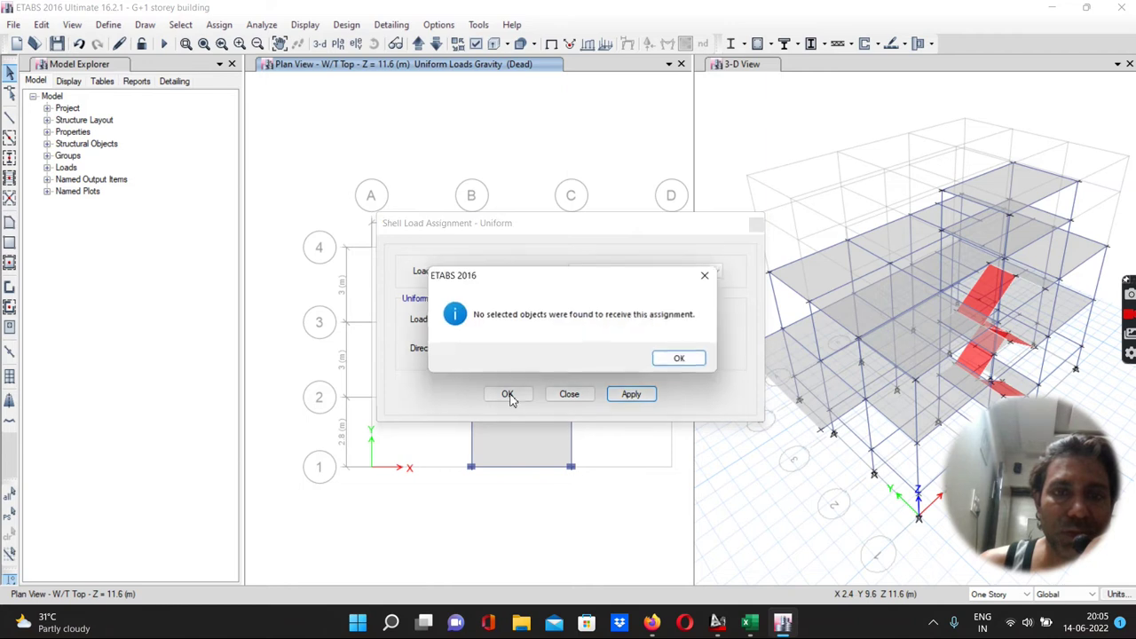
click(667, 360)
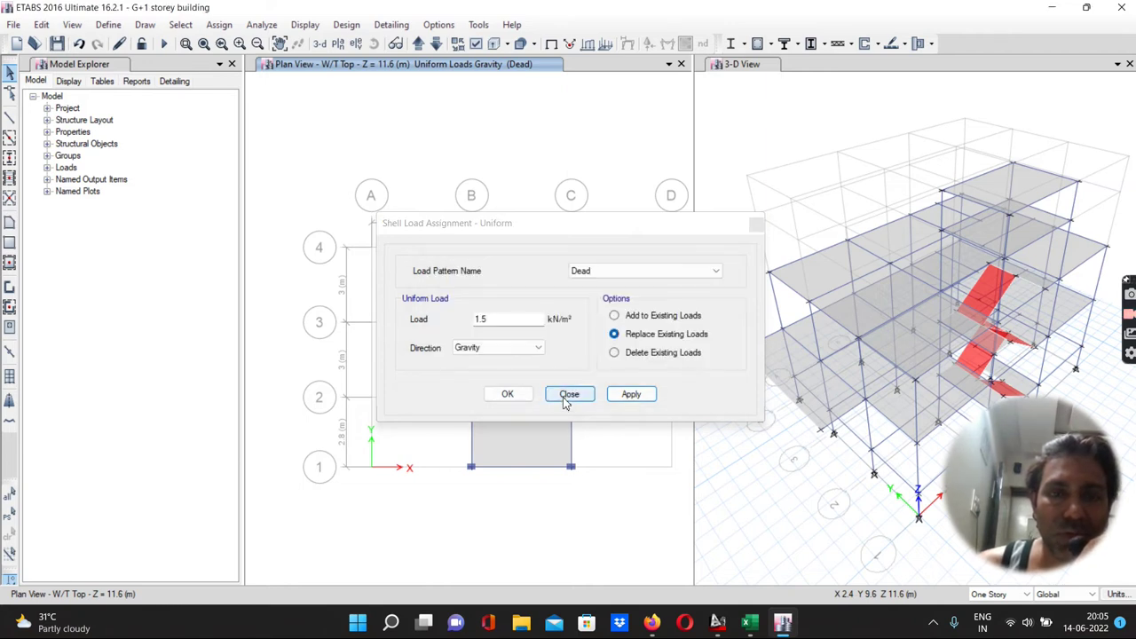
drag(569, 229, 327, 93)
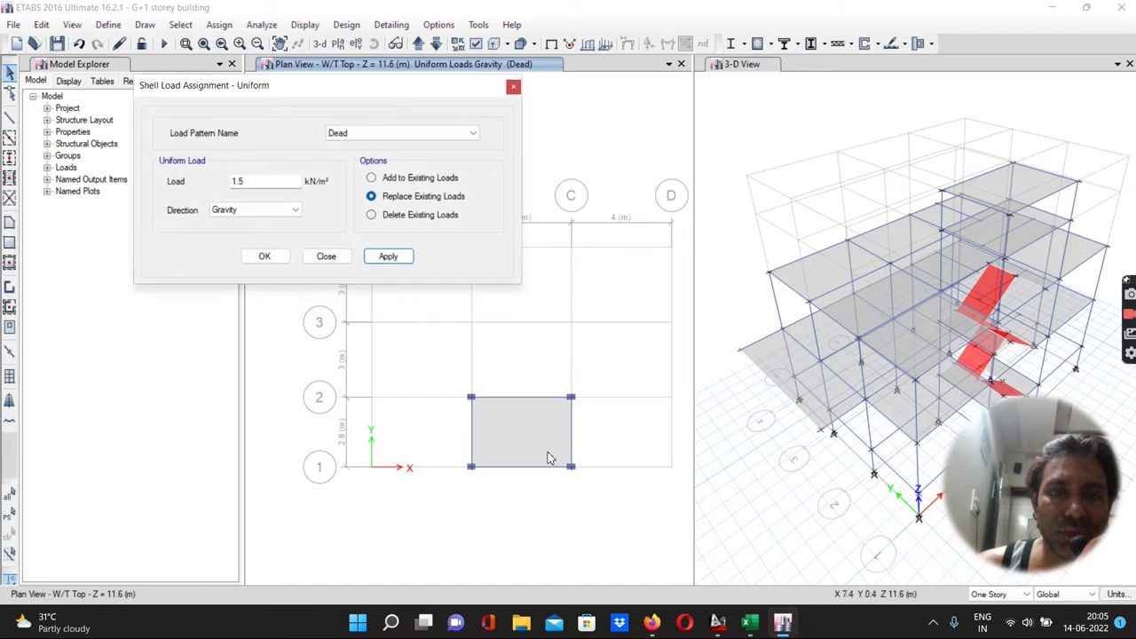
click(522, 437)
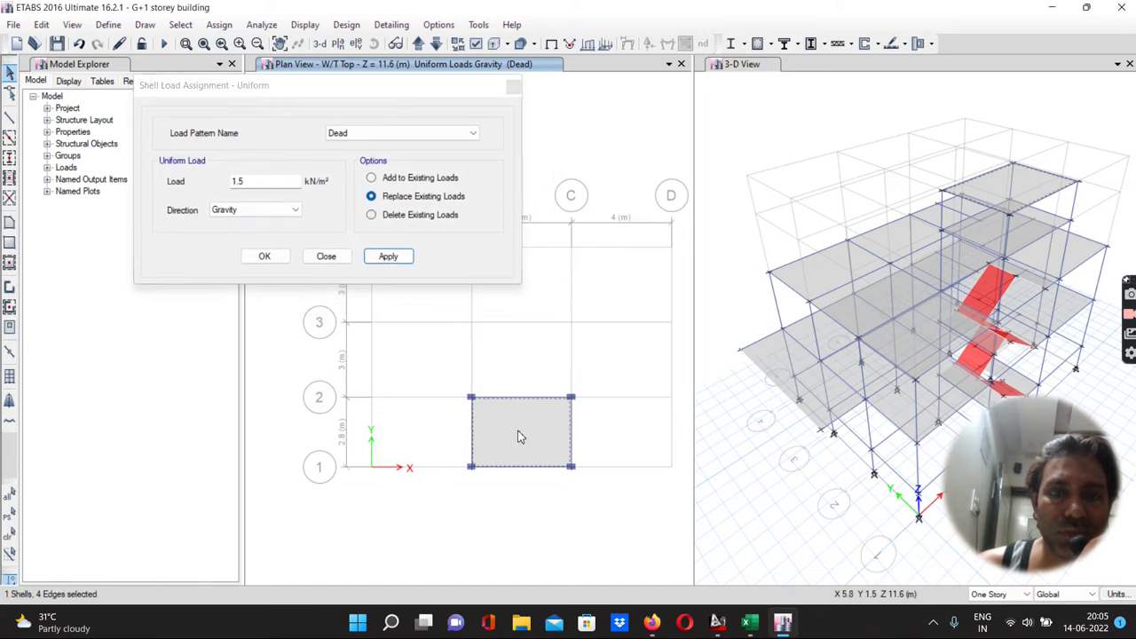
click(388, 257)
click(264, 255)
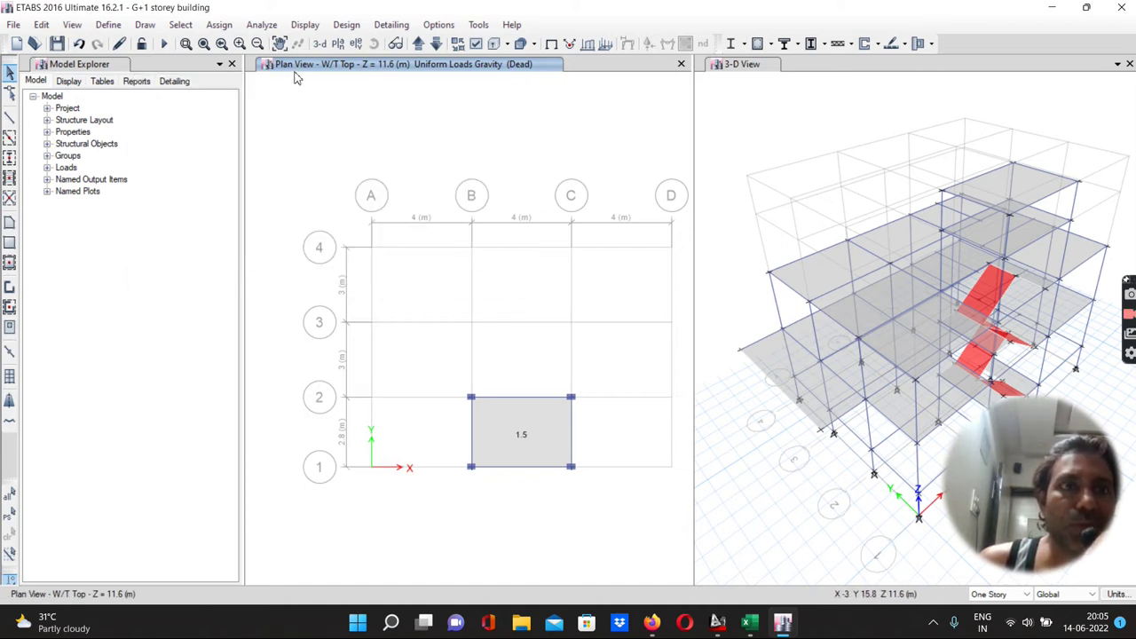
Step: Delete the existing uniform Dead loads from the eight main slab panels on the Terrace plan
click(421, 44)
click(421, 44)
click(421, 45)
click(420, 44)
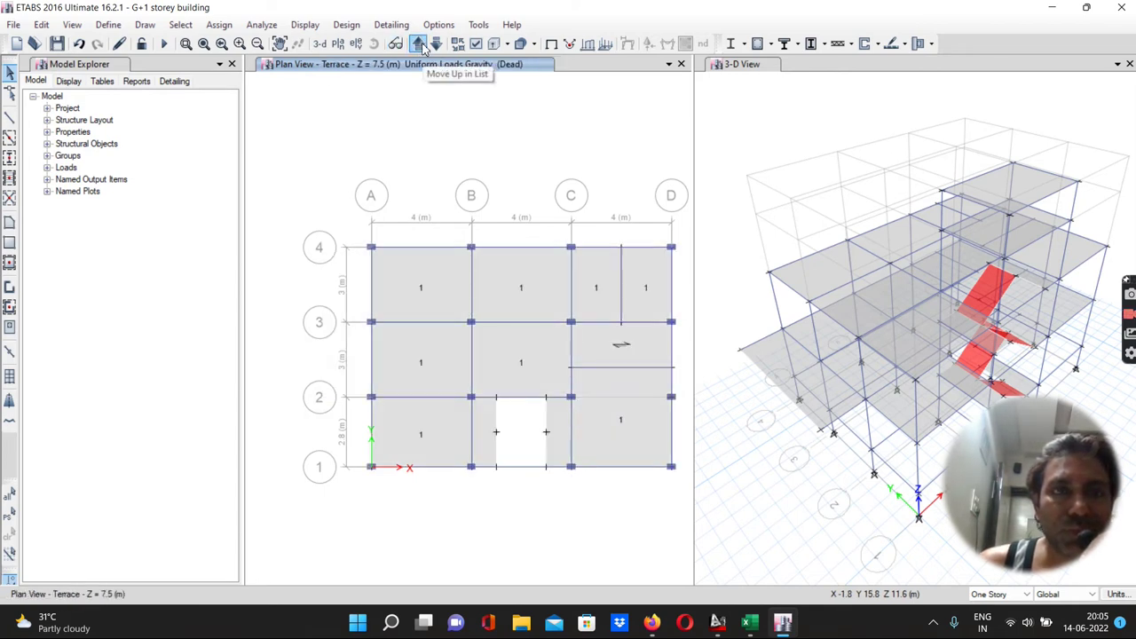
click(424, 279)
click(502, 284)
click(614, 288)
click(657, 294)
click(481, 364)
click(417, 371)
click(421, 437)
click(598, 423)
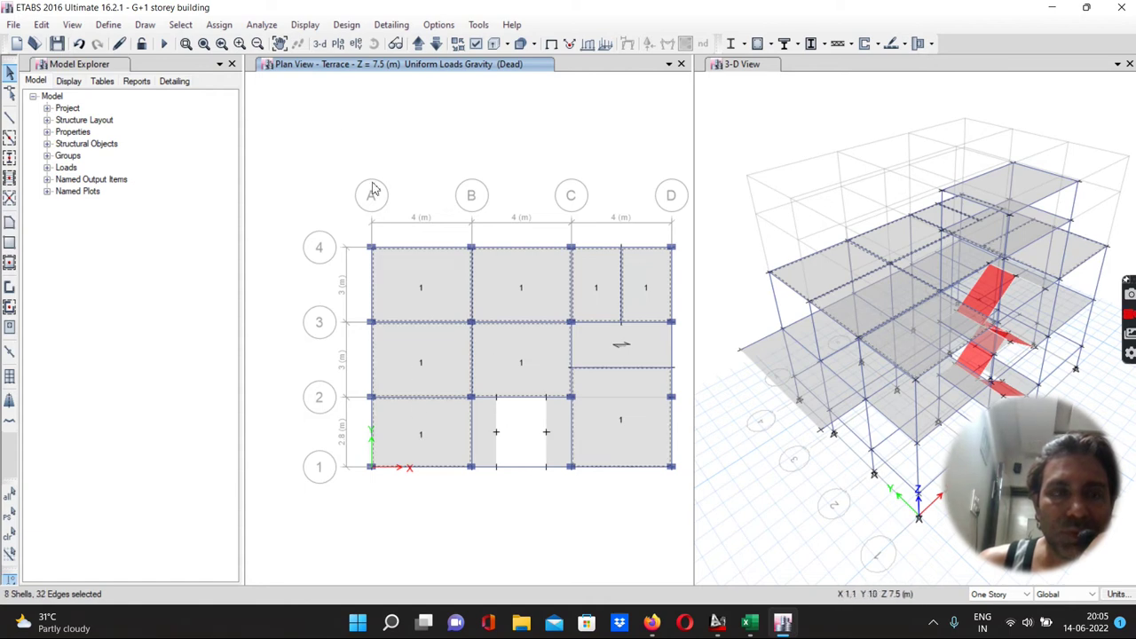
click(206, 27)
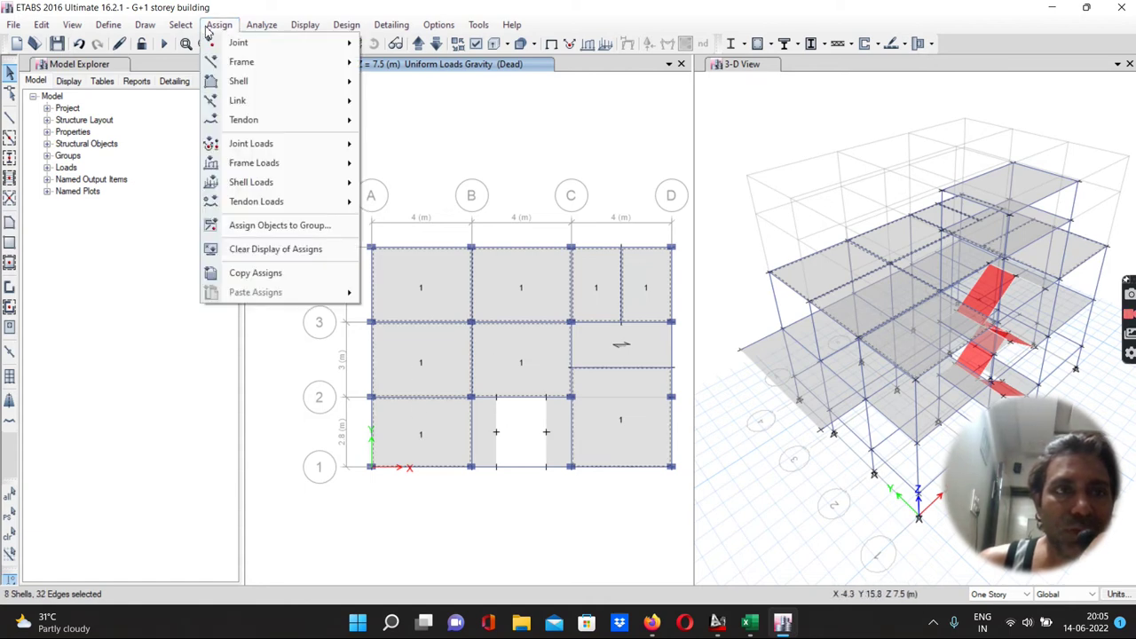
mouse_move(255, 184)
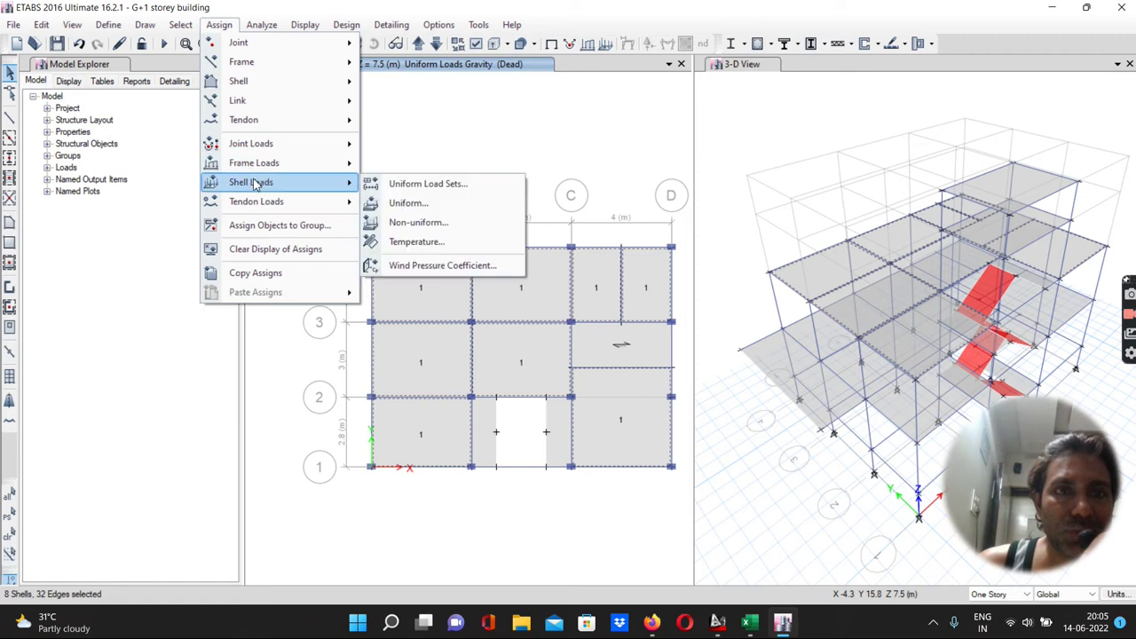
click(399, 204)
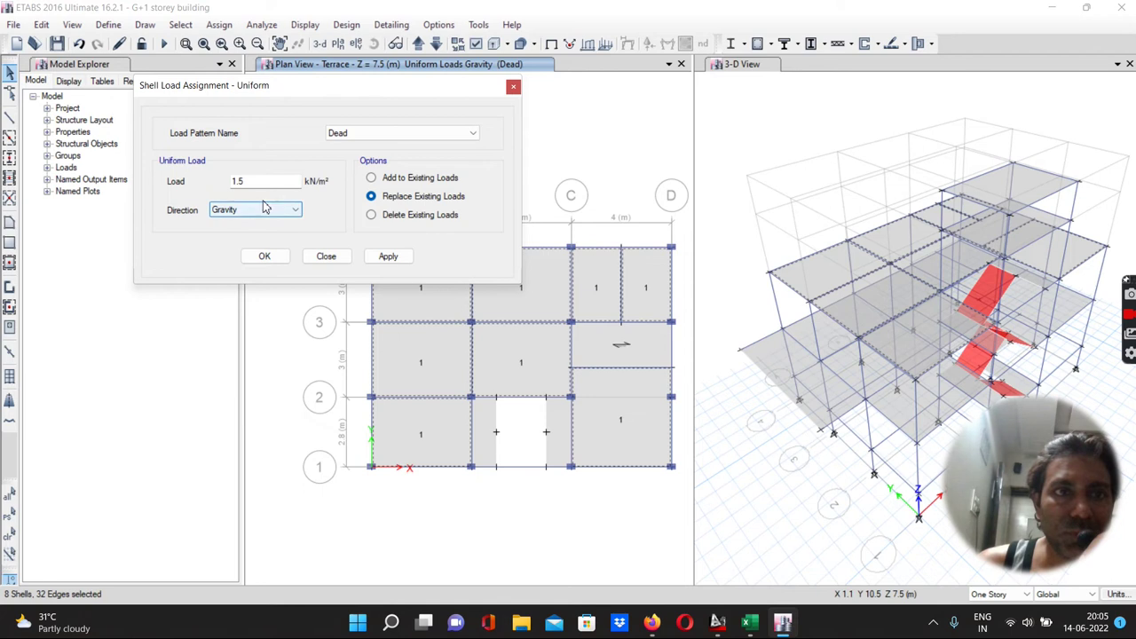
click(370, 215)
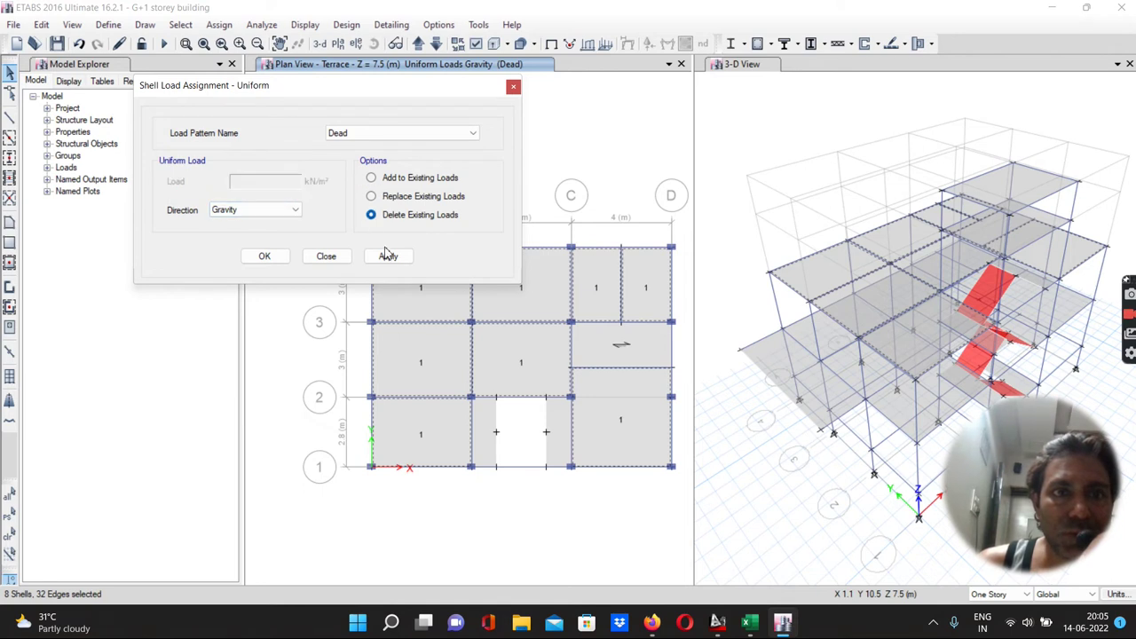
click(387, 255)
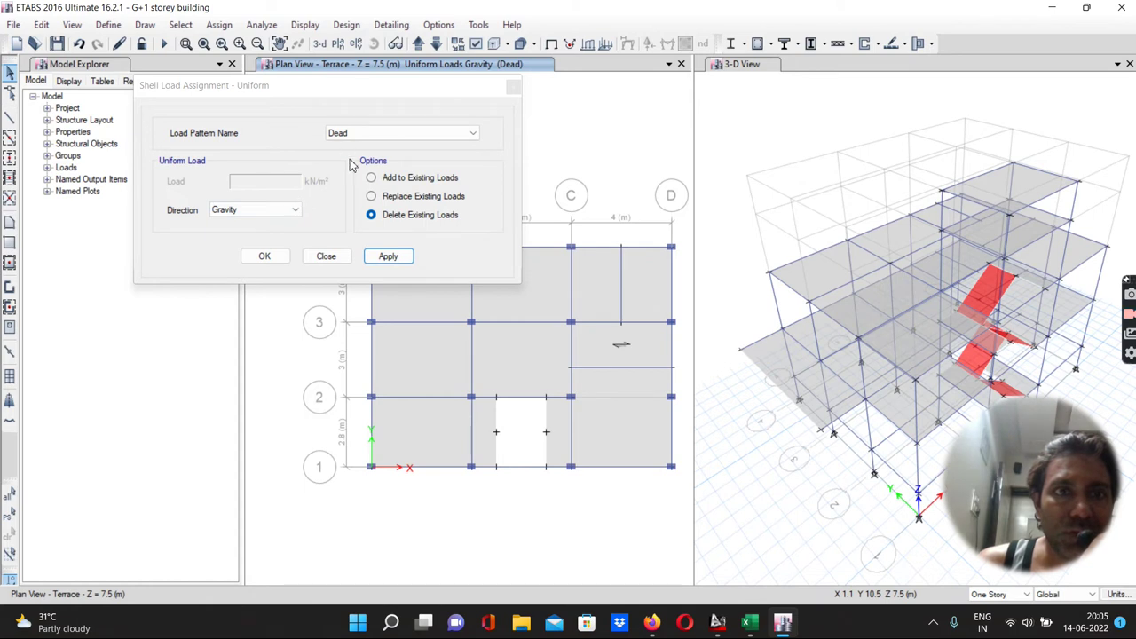
Step: Assign a 1.5 kN/m² uniform gravity load under the Dead pattern to the eight main Terrace slab panels, adding to existing loads
click(372, 180)
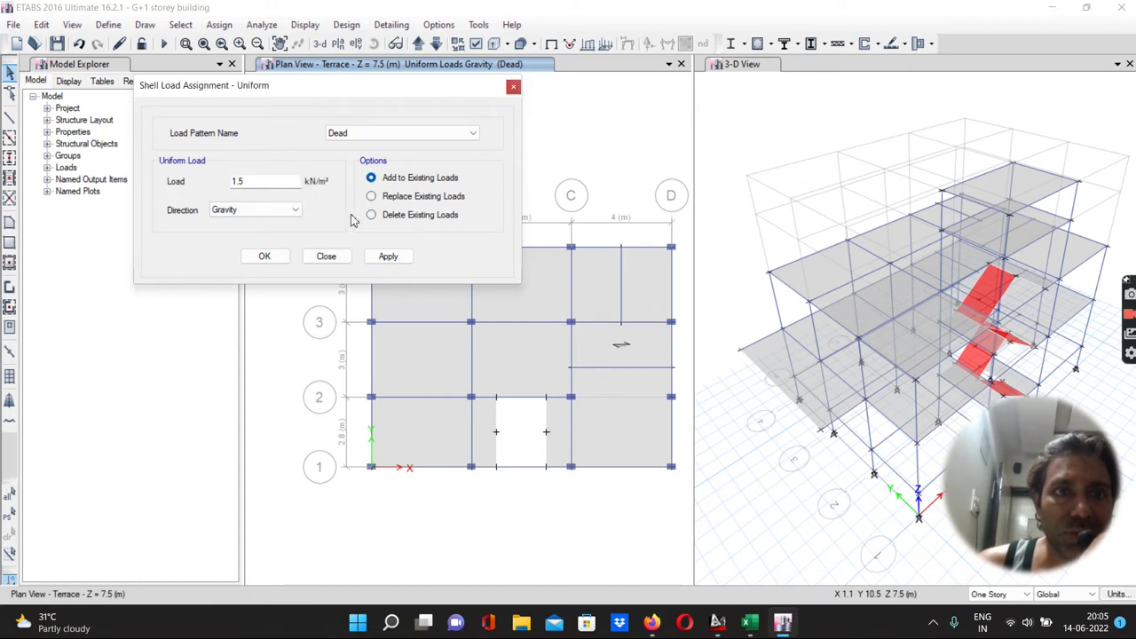
click(376, 256)
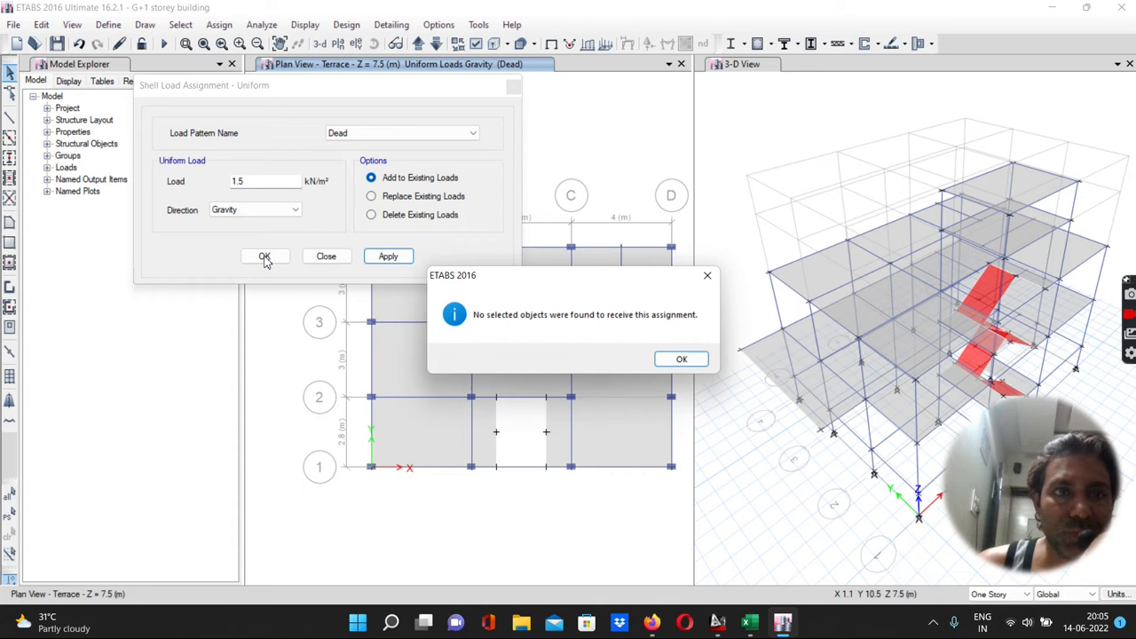
click(676, 360)
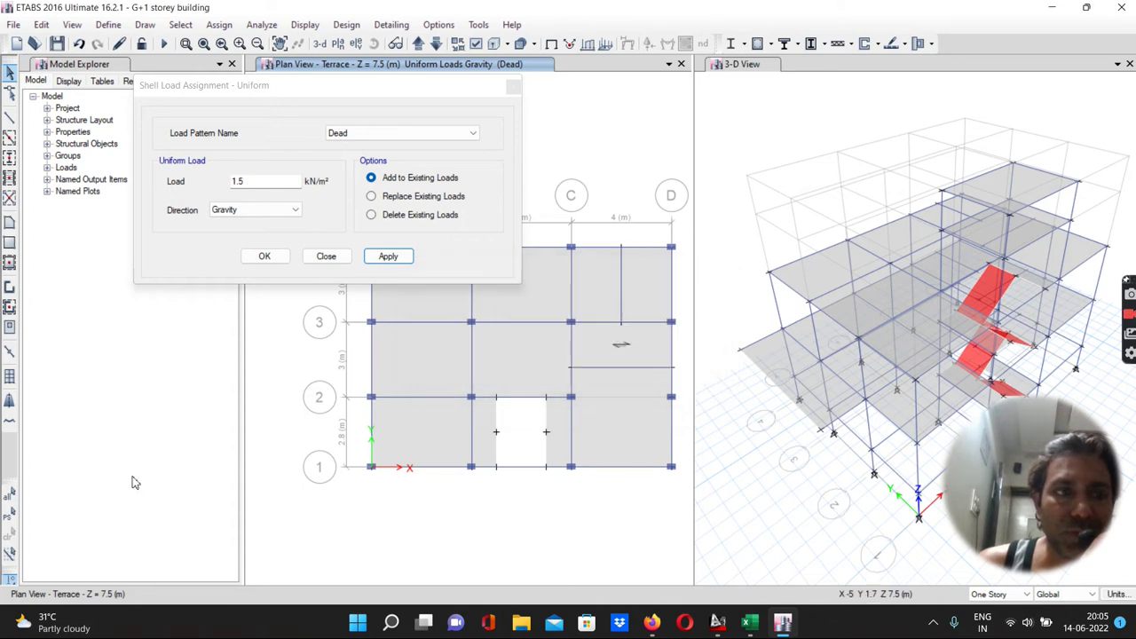
click(8, 514)
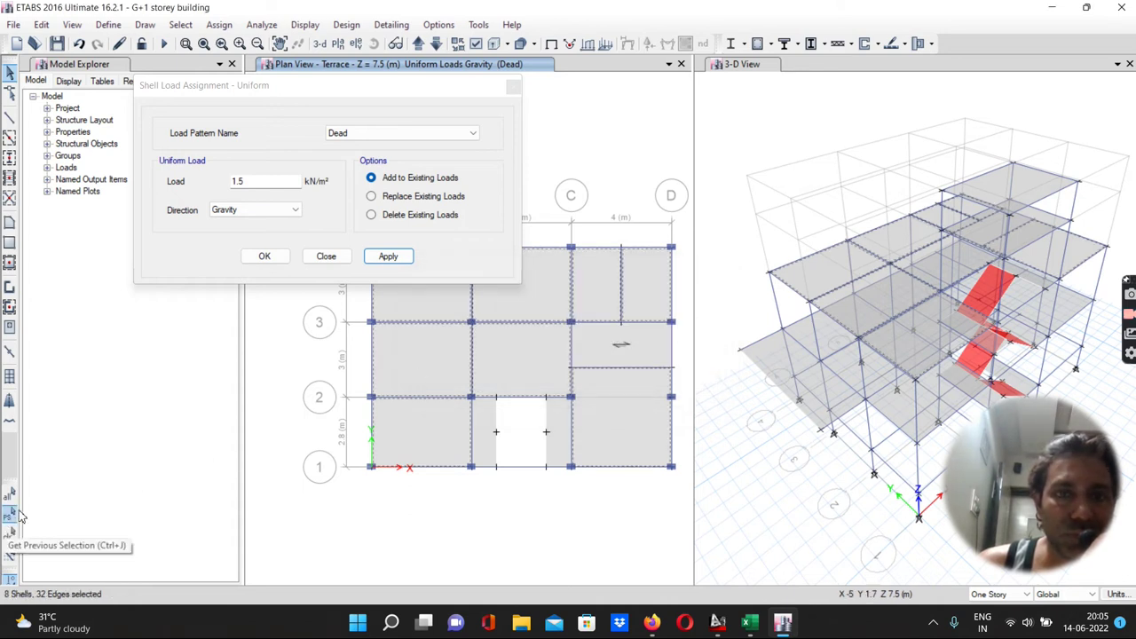
click(380, 257)
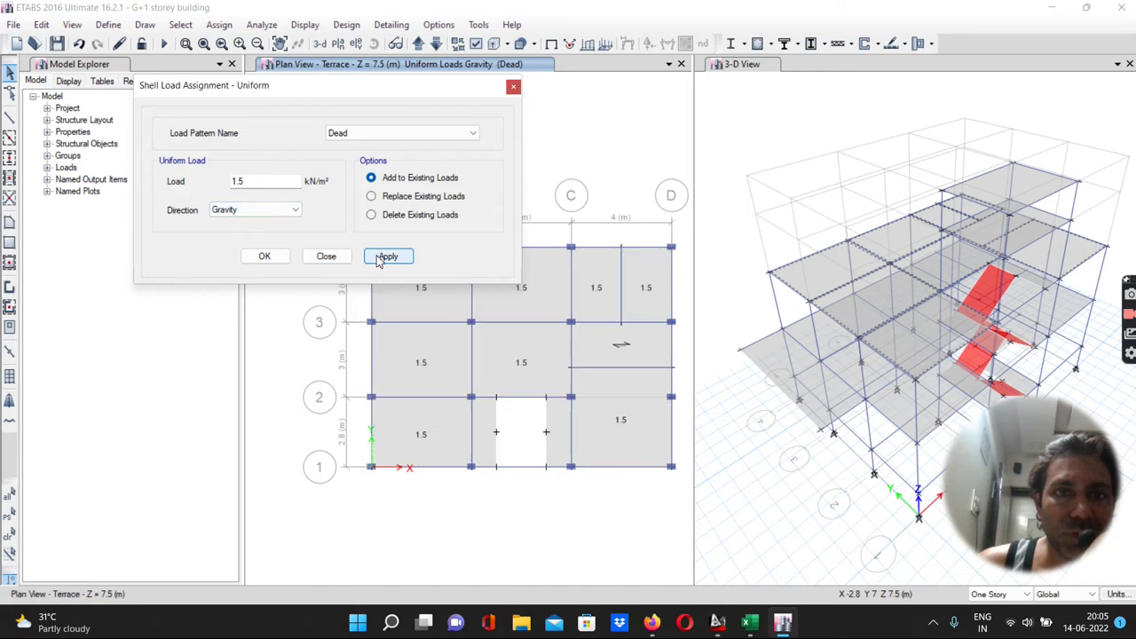
click(266, 256)
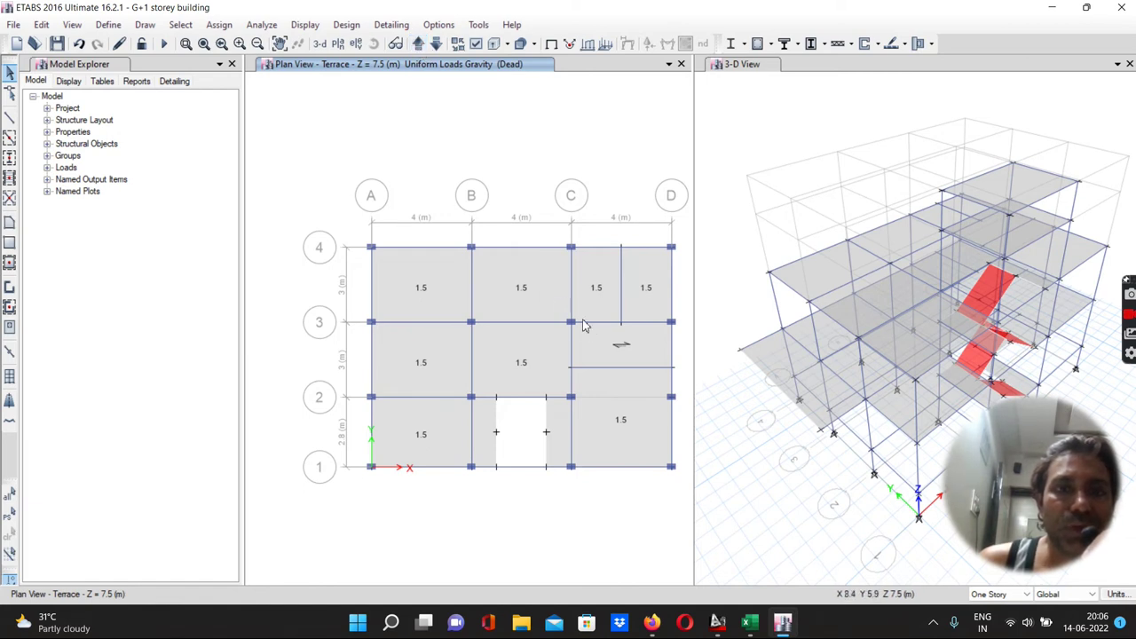
Step: On the F.F. plan, add a 1 kN/m² uniform Dead gravity load to the overhanging slab outside grid A and the one-way slab between grids C and D
click(418, 44)
click(418, 45)
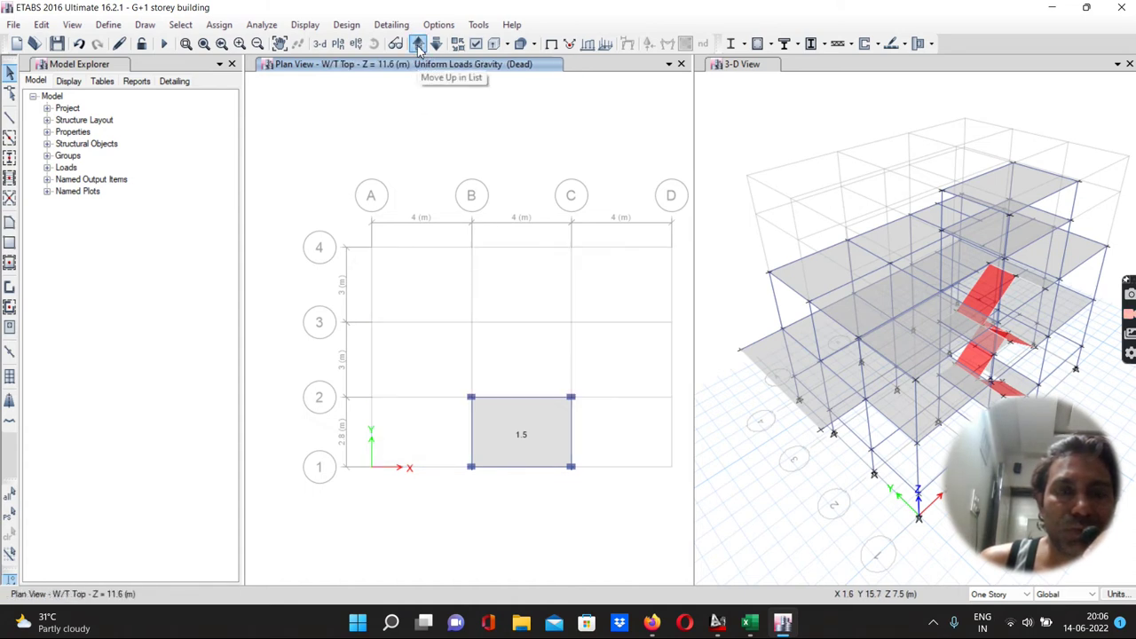
click(418, 45)
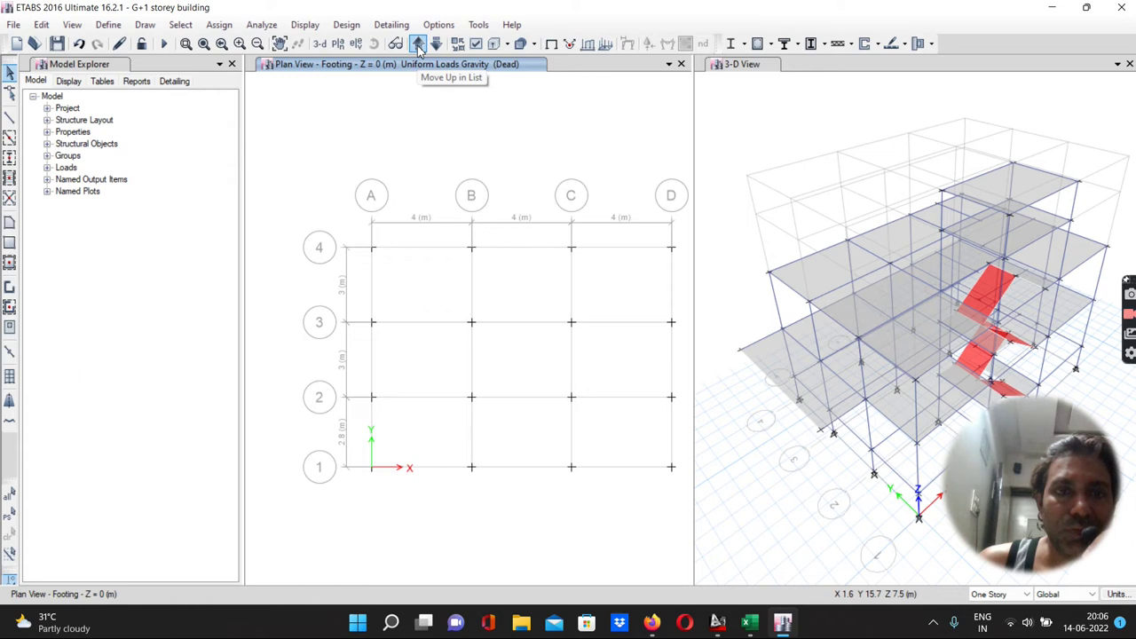
click(418, 45)
click(417, 44)
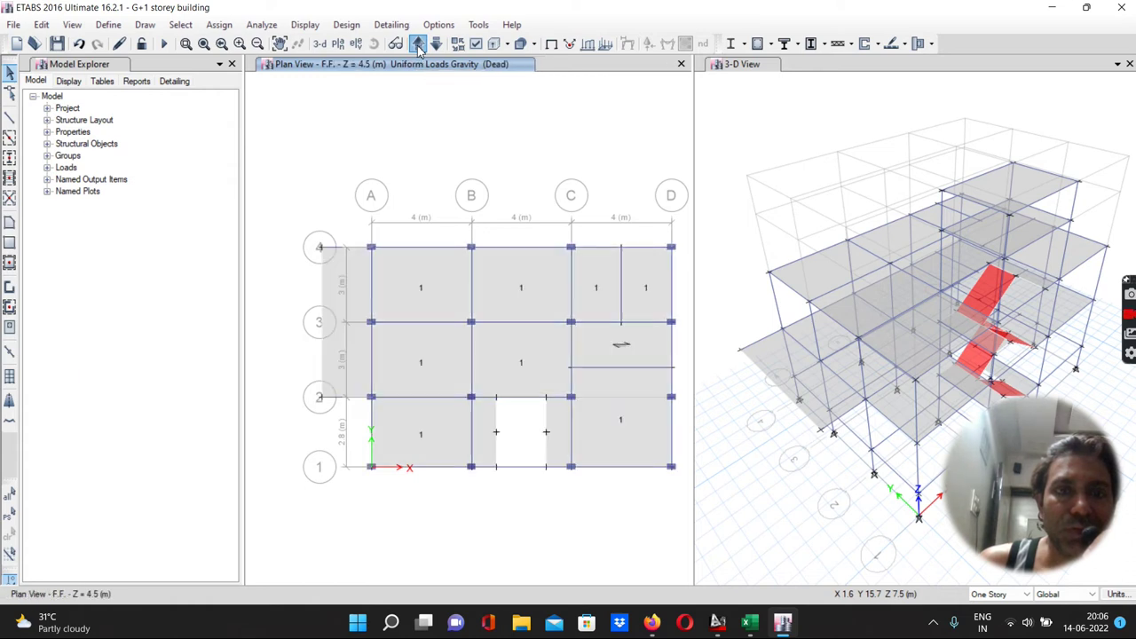
click(601, 352)
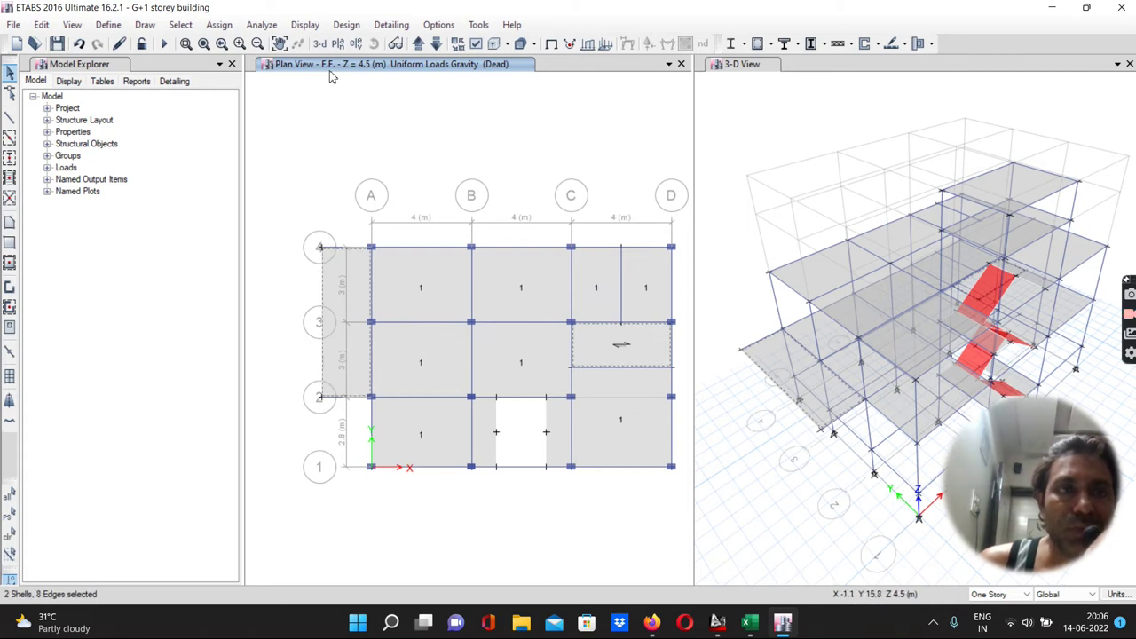
click(222, 27)
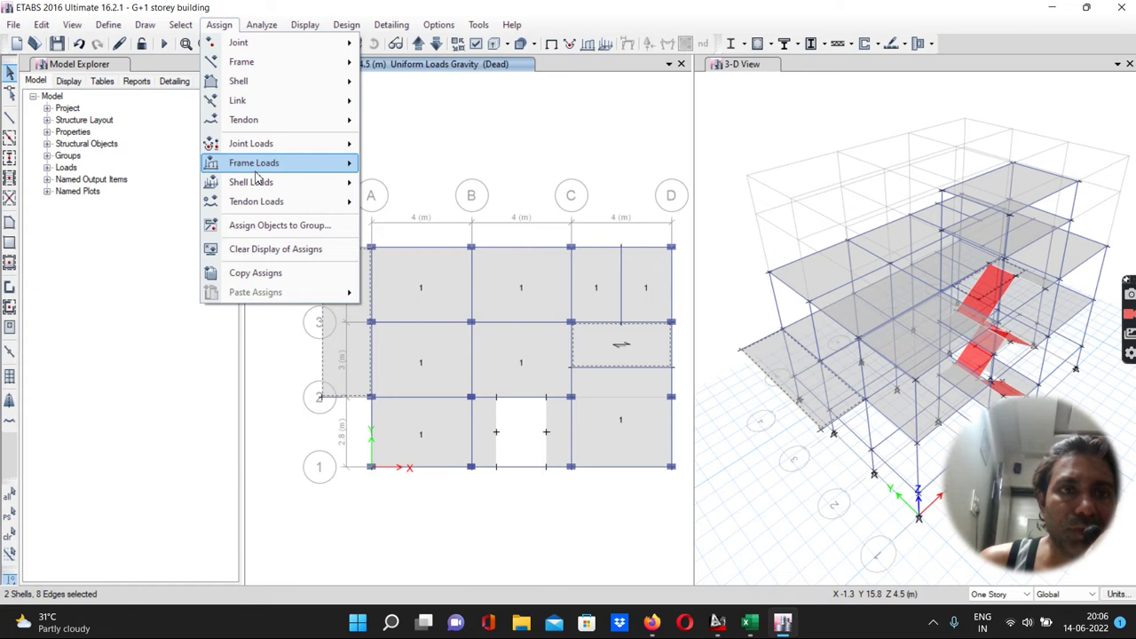
mouse_move(269, 183)
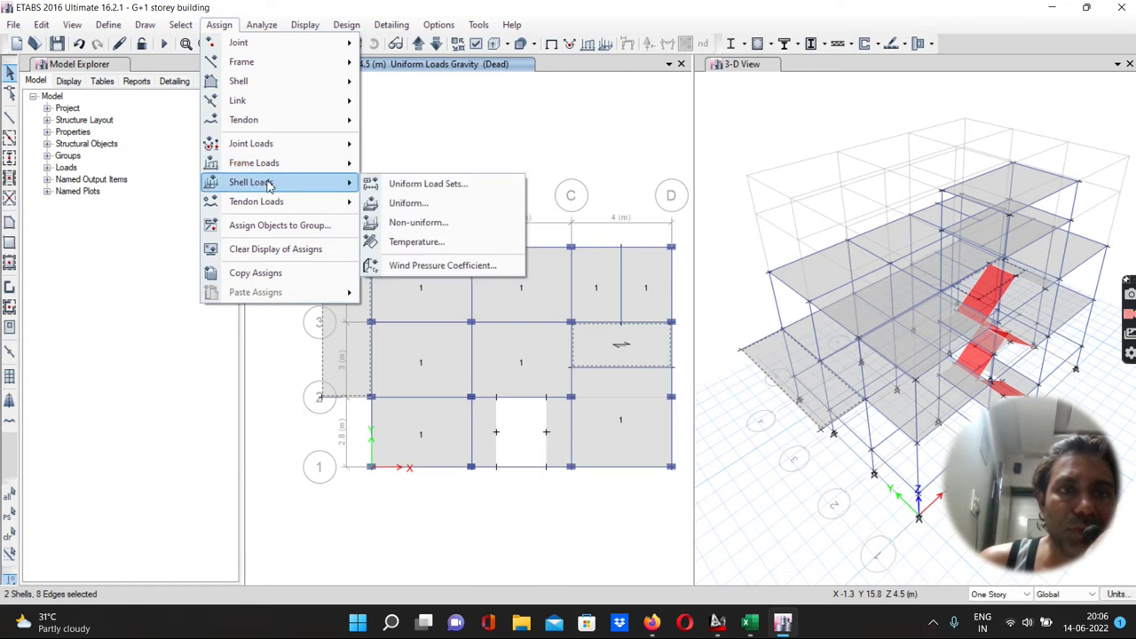
click(419, 207)
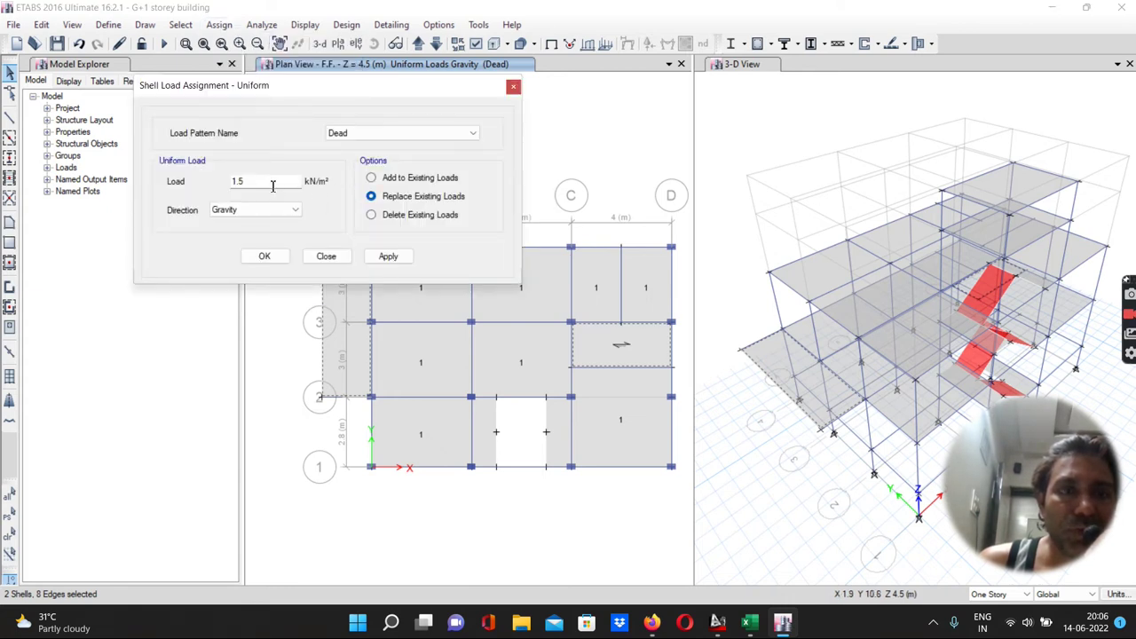
drag(265, 184, 208, 200)
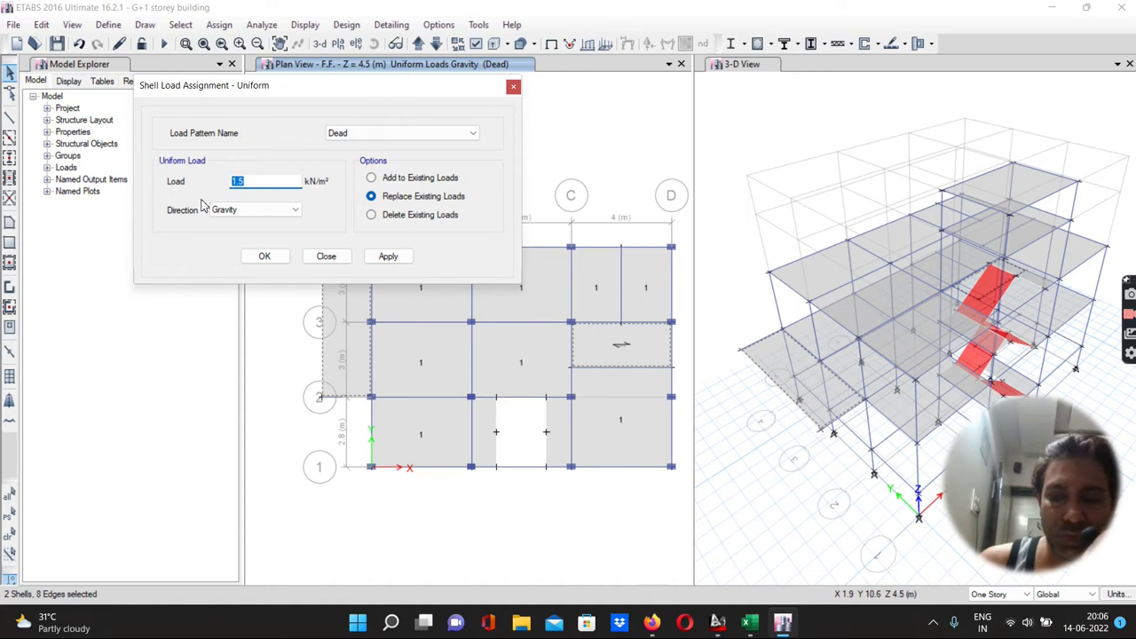
text(1)
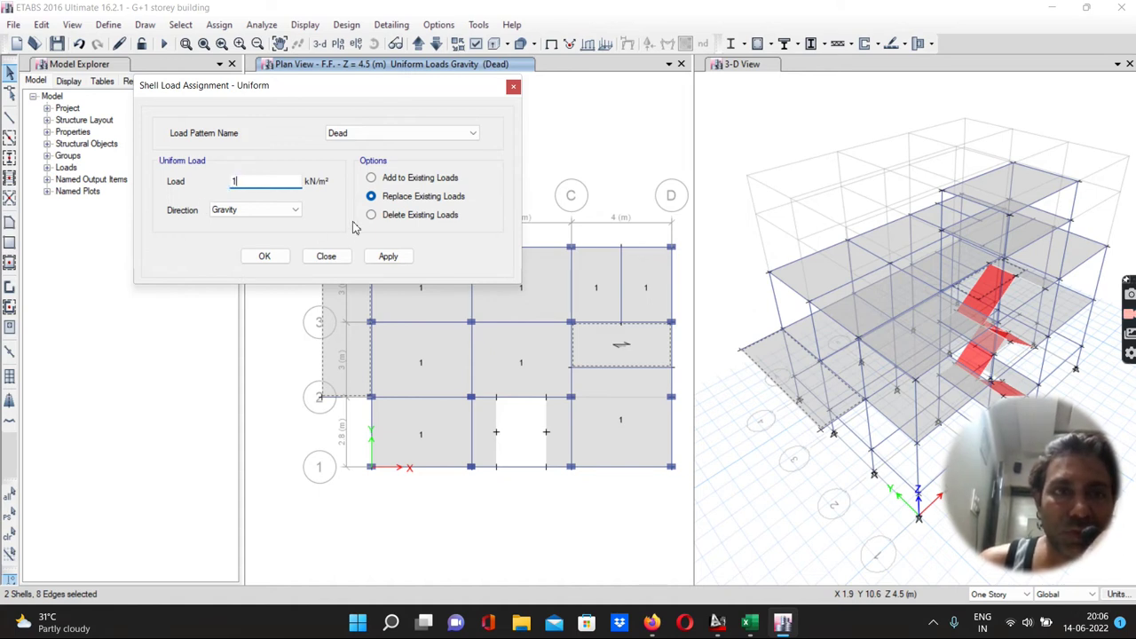
click(371, 179)
click(388, 256)
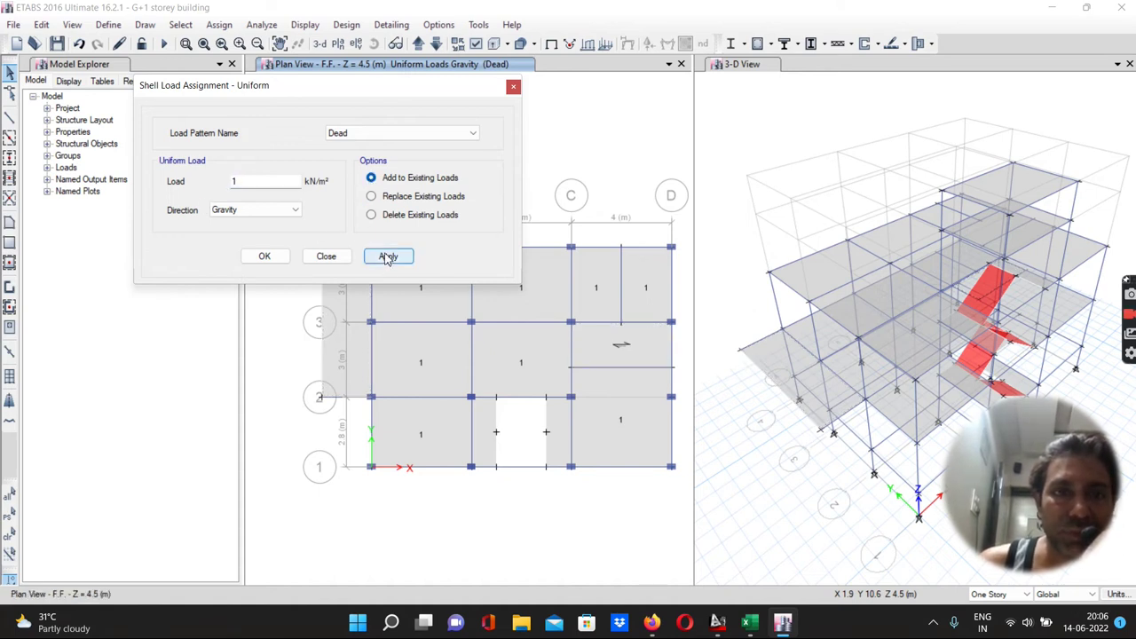
click(266, 256)
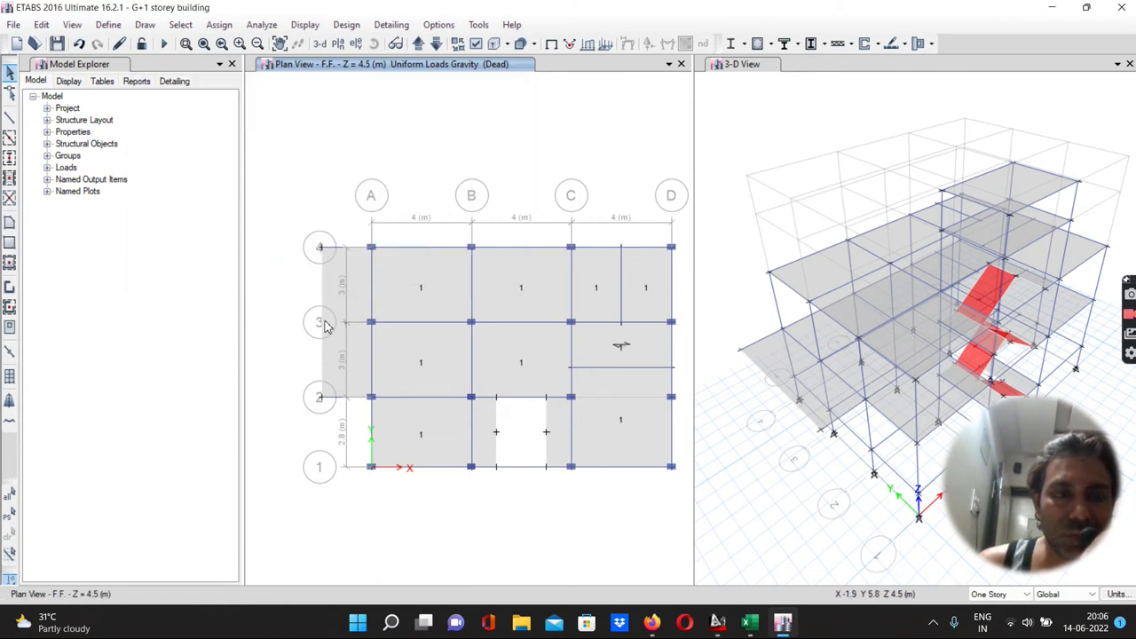
Step: Assign a 1 kN/m² uniform Dead gravity load to the F.F. overhanging slab between grids 2 and 4, replacing existing loads
scroll(329, 330, up, 5)
scroll(328, 330, down, 5)
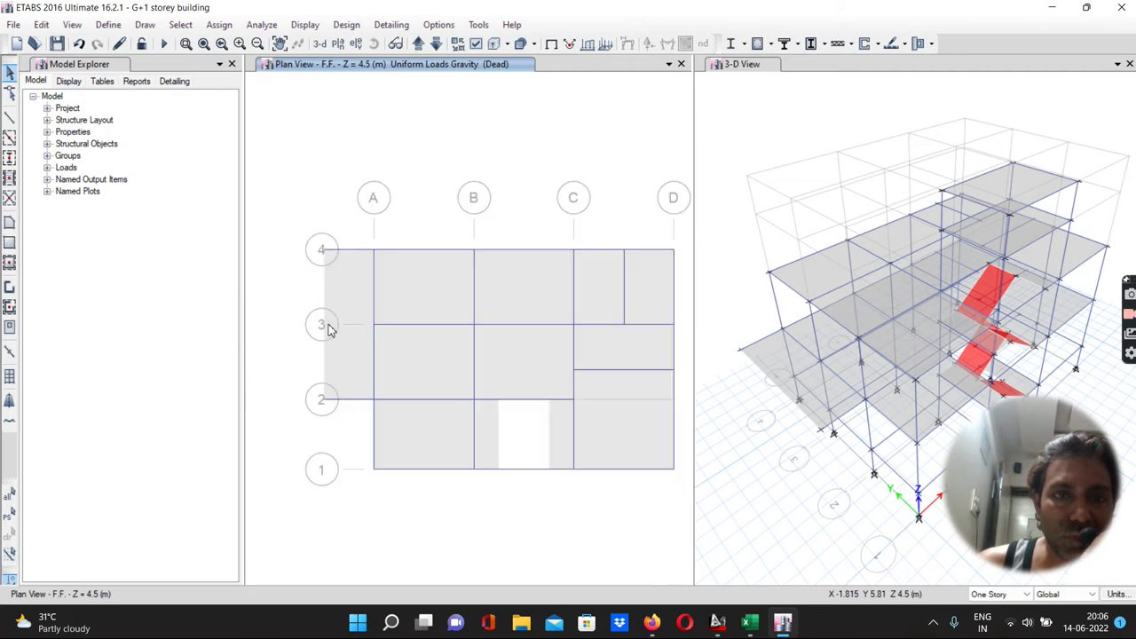
scroll(329, 330, up, 3)
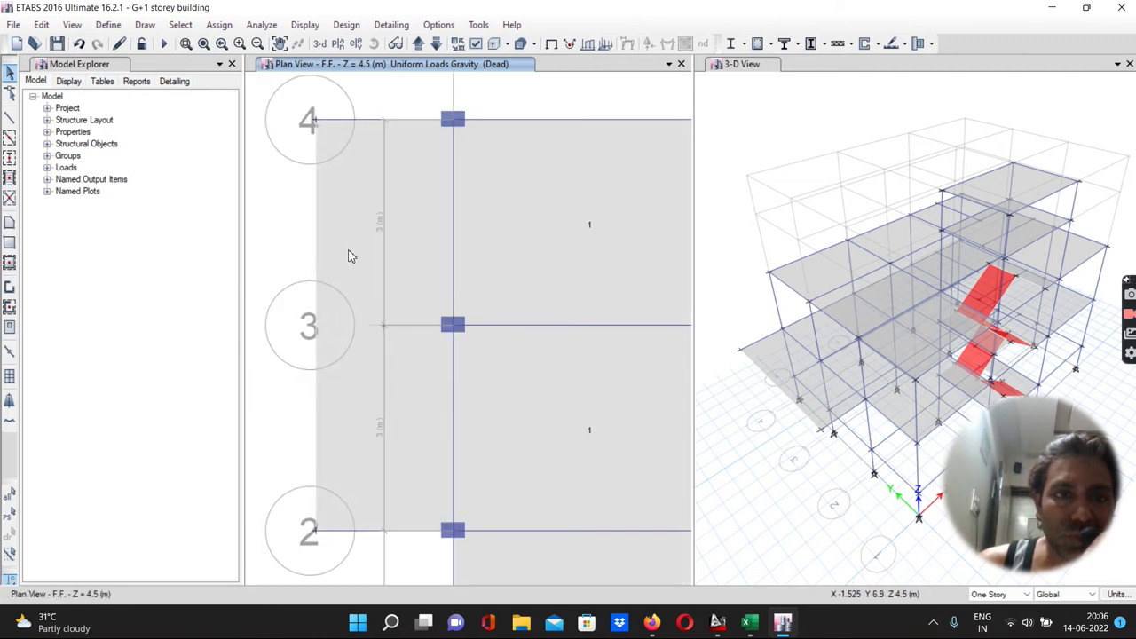
scroll(371, 330, up, 2)
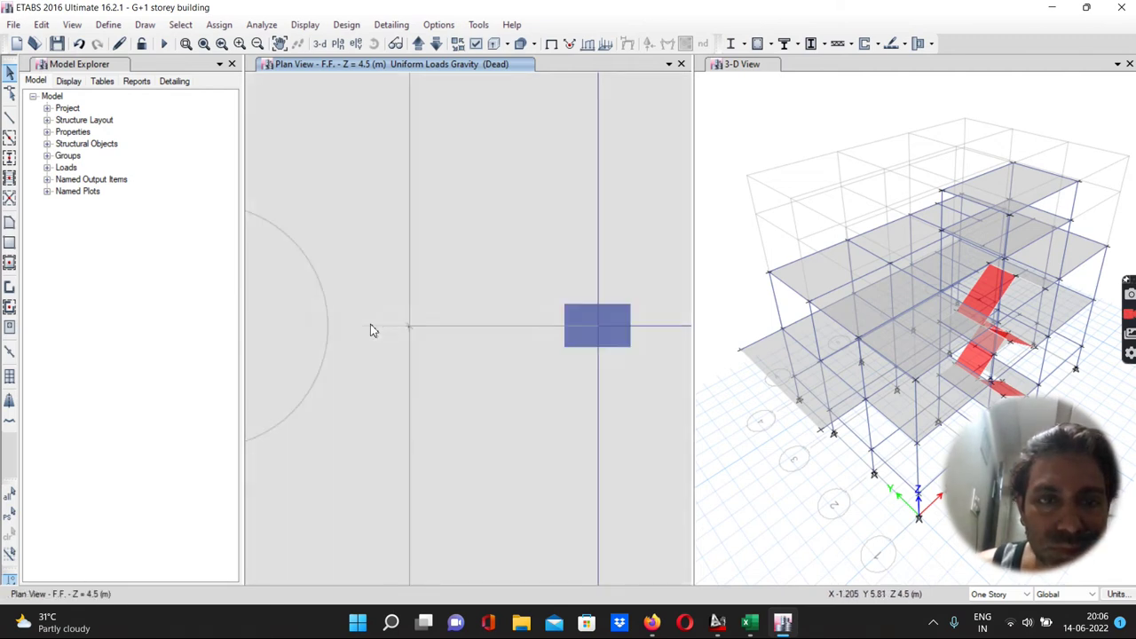
scroll(371, 330, down, 2)
click(410, 252)
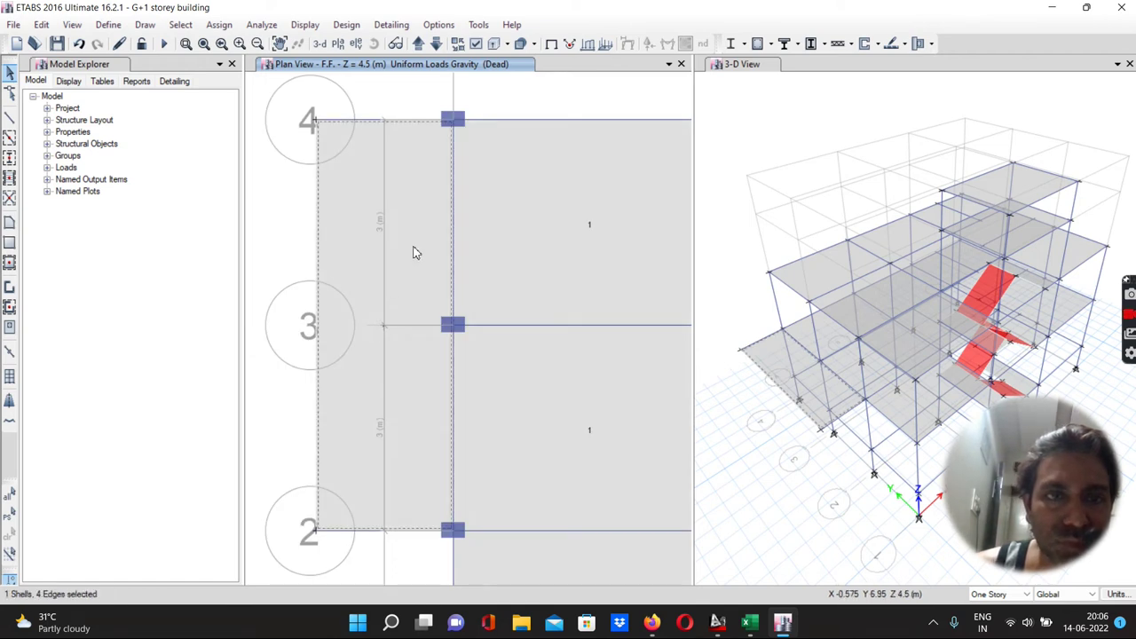
click(221, 27)
mouse_move(248, 183)
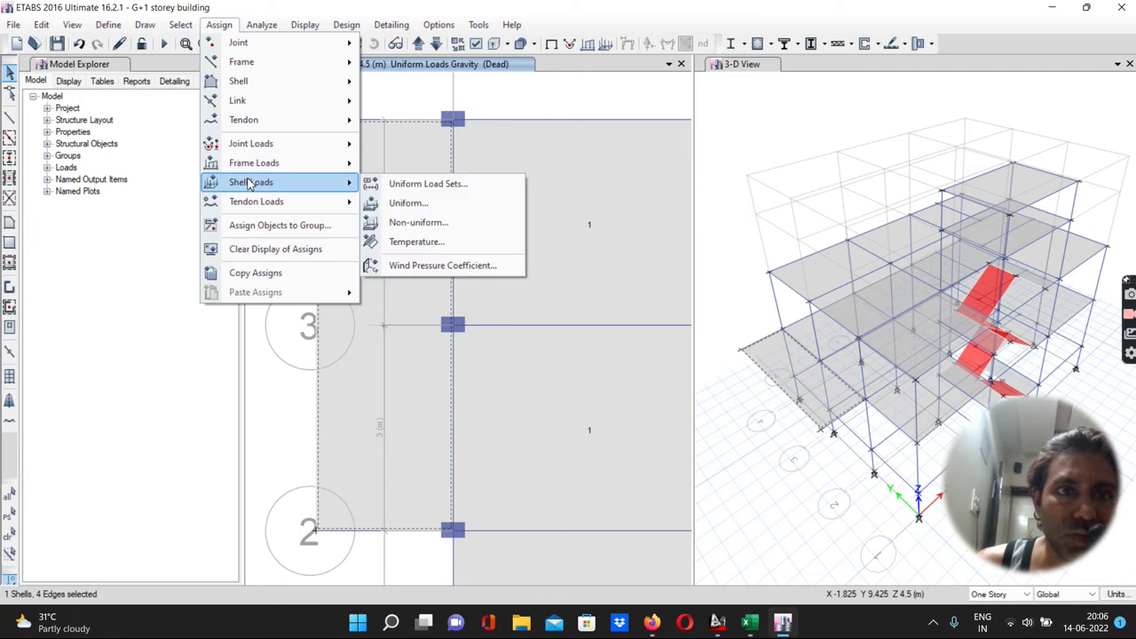
click(403, 203)
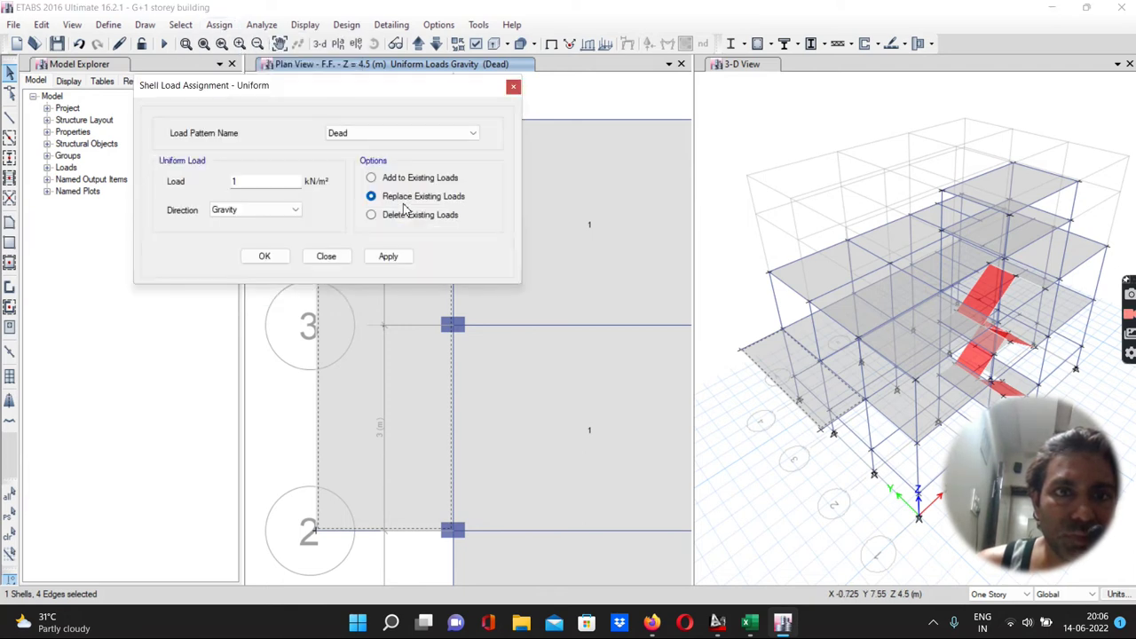
click(383, 257)
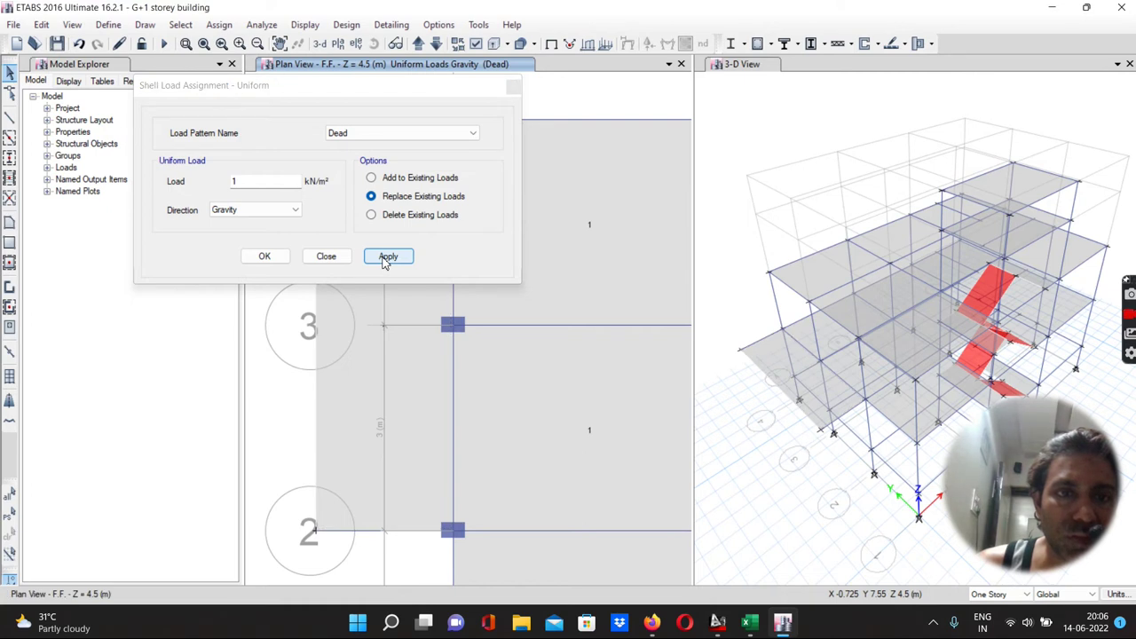
click(263, 258)
click(263, 258)
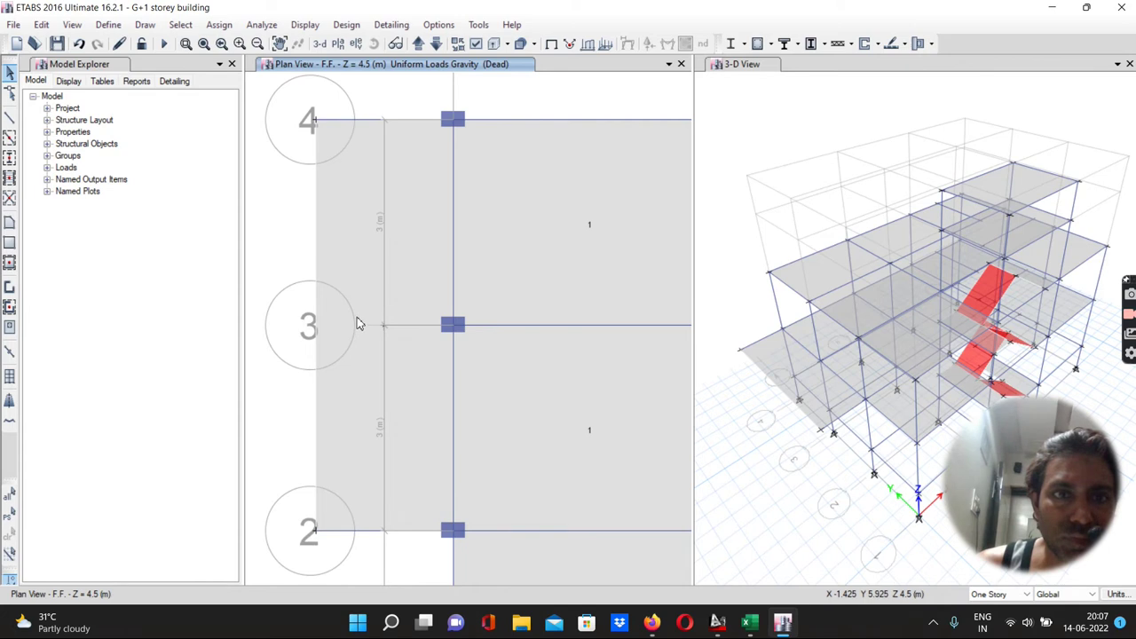
Step: Delete the existing uniform Dead loads from the overhanging slab outside grid A on the F.F. plan
scroll(372, 333, up, 3)
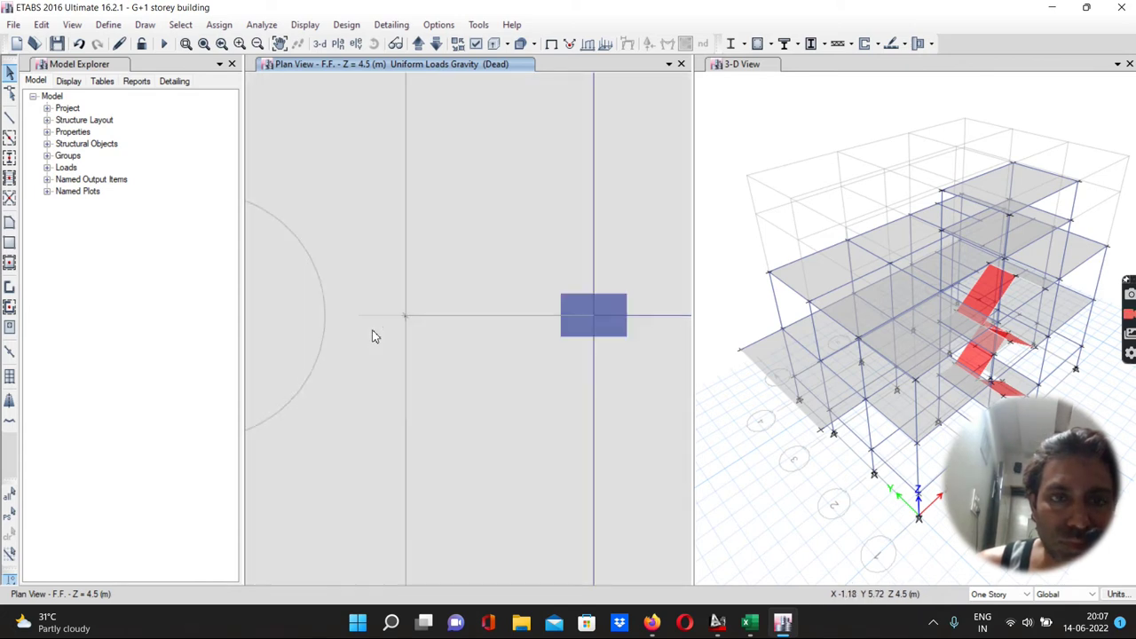
scroll(373, 336, down, 3)
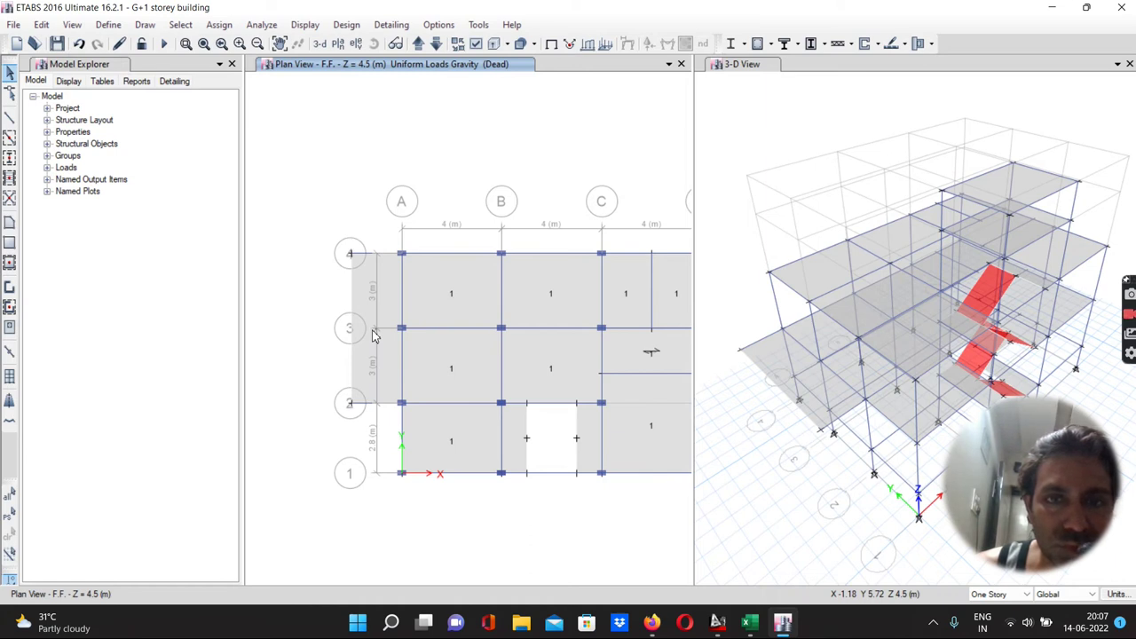
scroll(373, 334, down, 1)
scroll(373, 333, up, 1)
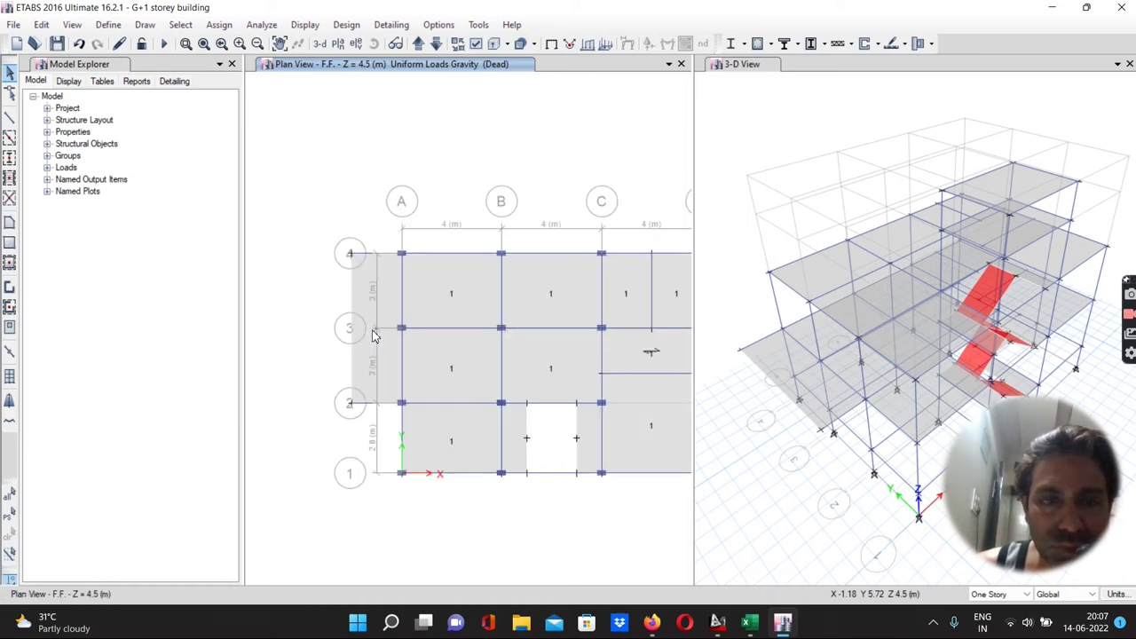
click(384, 305)
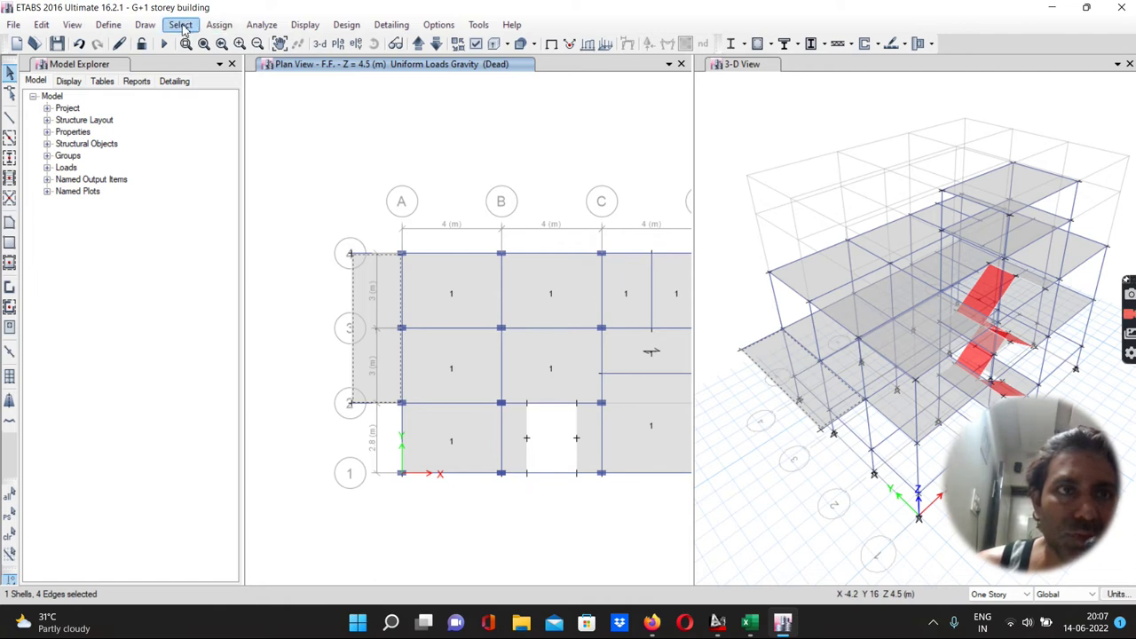
click(220, 25)
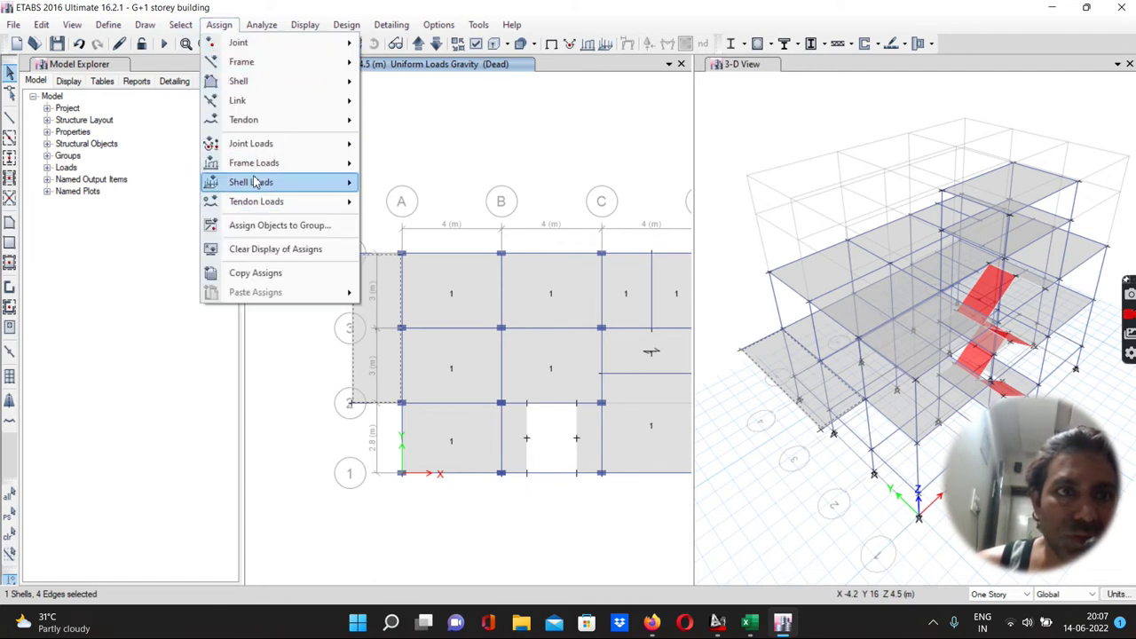
mouse_move(257, 182)
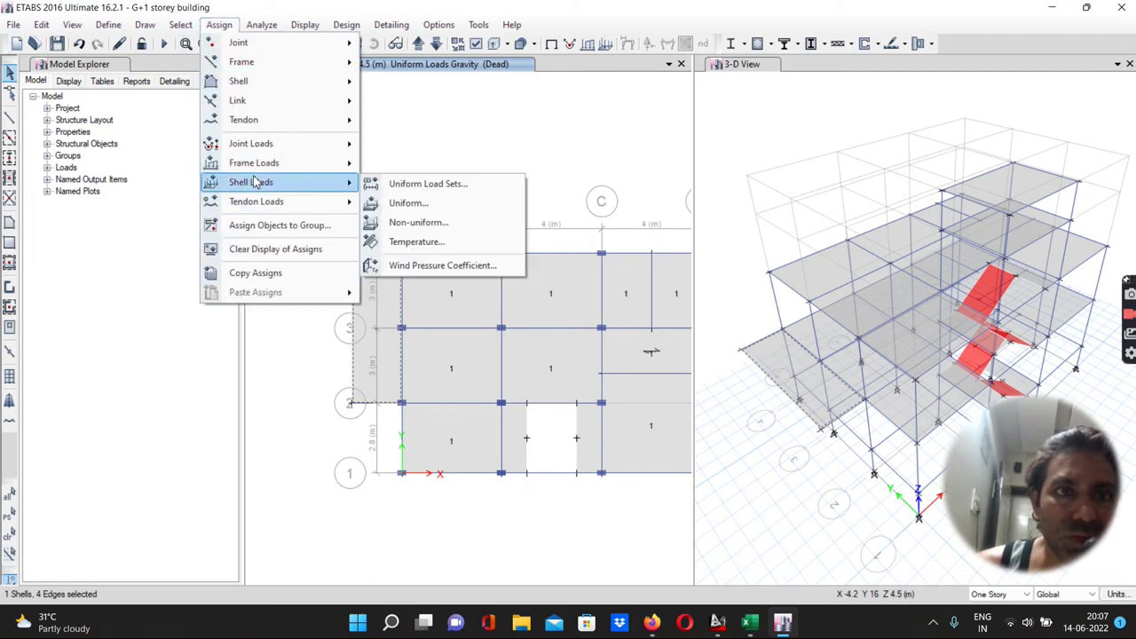
click(399, 204)
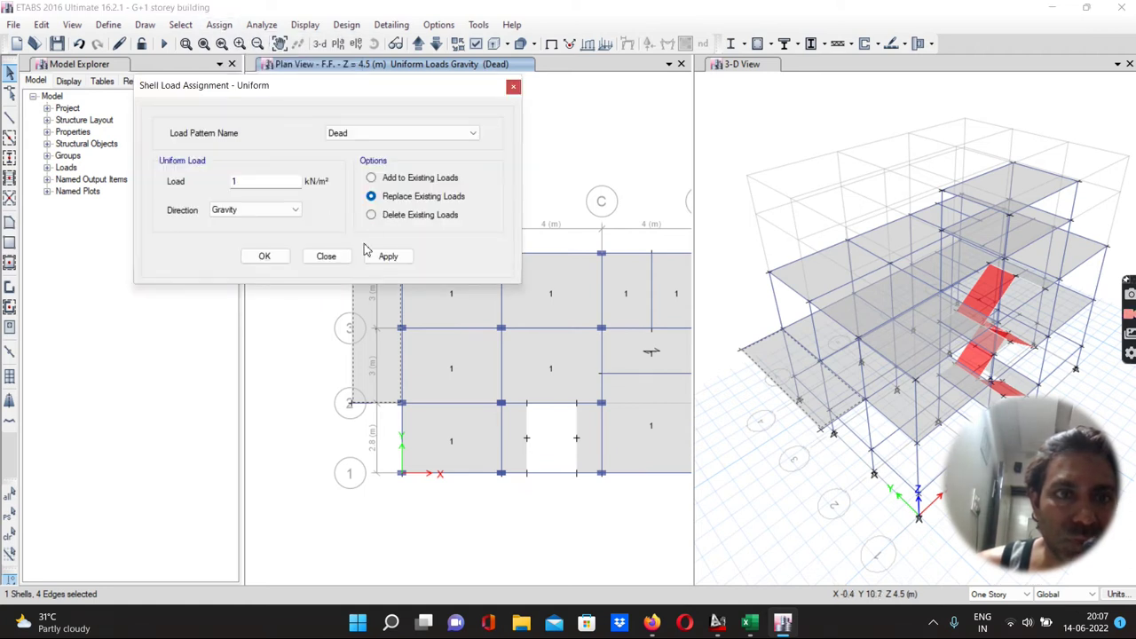
click(372, 216)
click(380, 257)
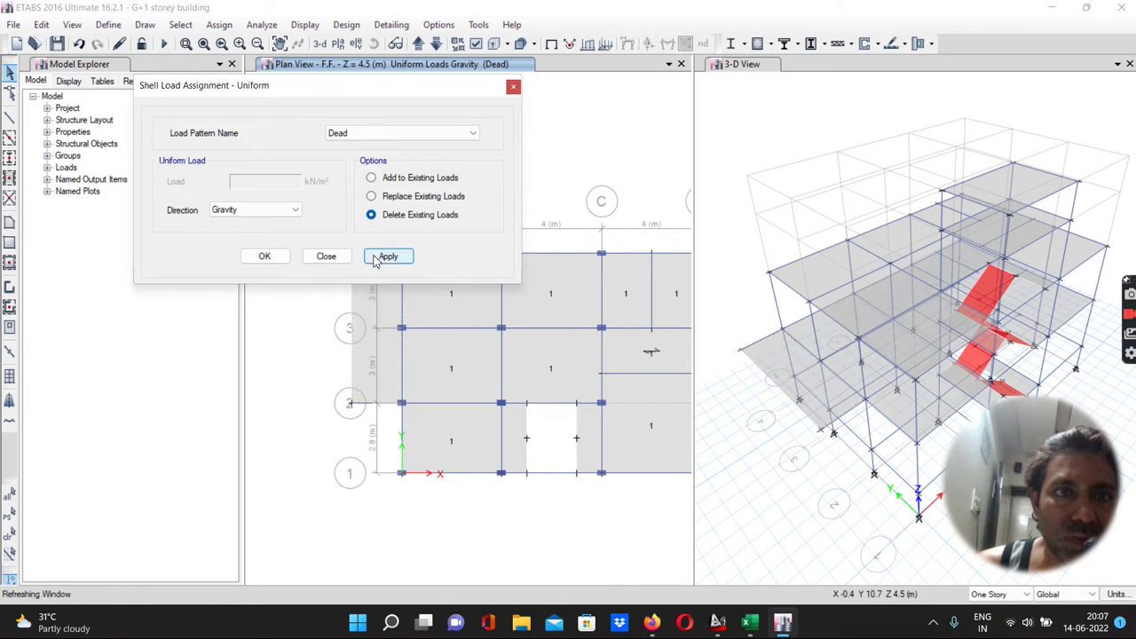
Step: Reselect the F.F. overhanging slab outside grid A and assign a 1 kN/m² uniform Dead gravity load, adding to existing loads
click(371, 179)
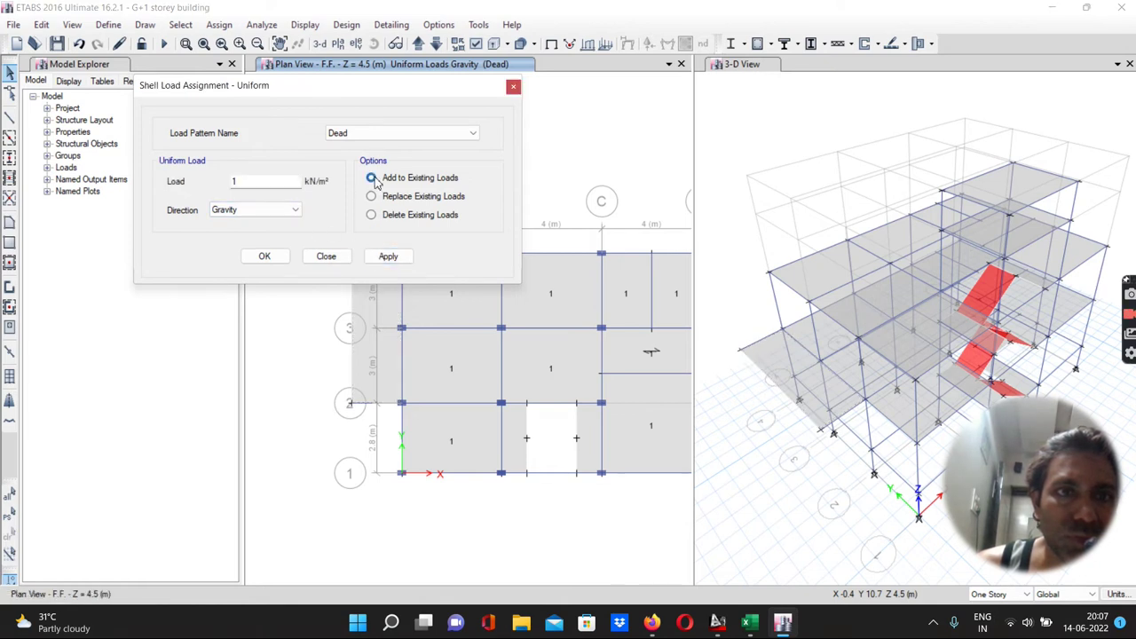
click(388, 257)
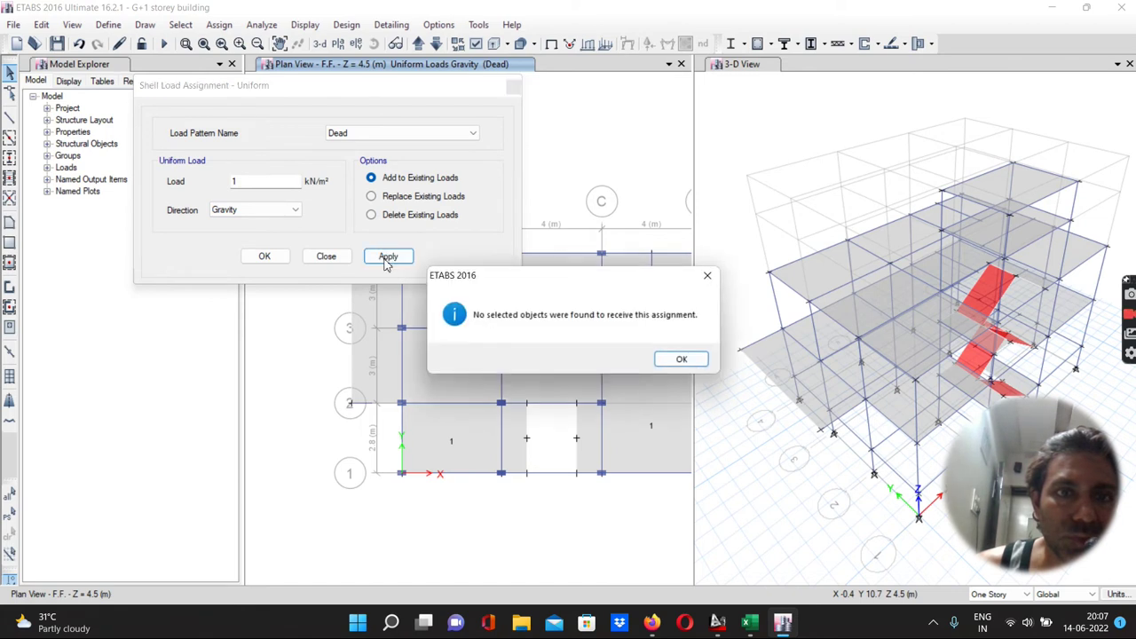
click(673, 359)
click(9, 515)
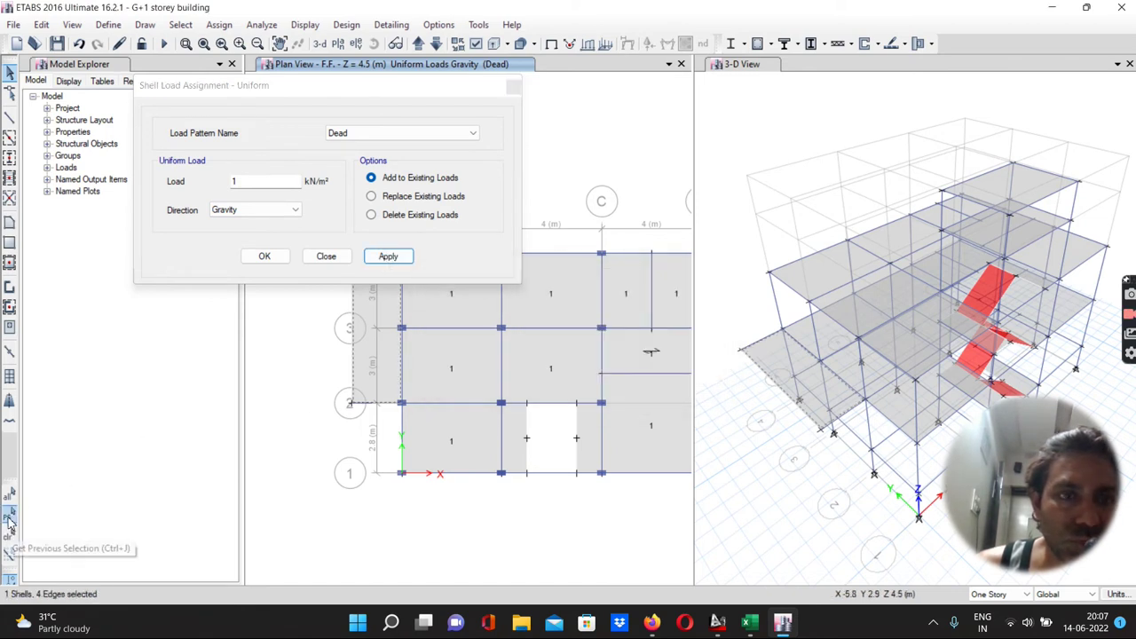
click(387, 257)
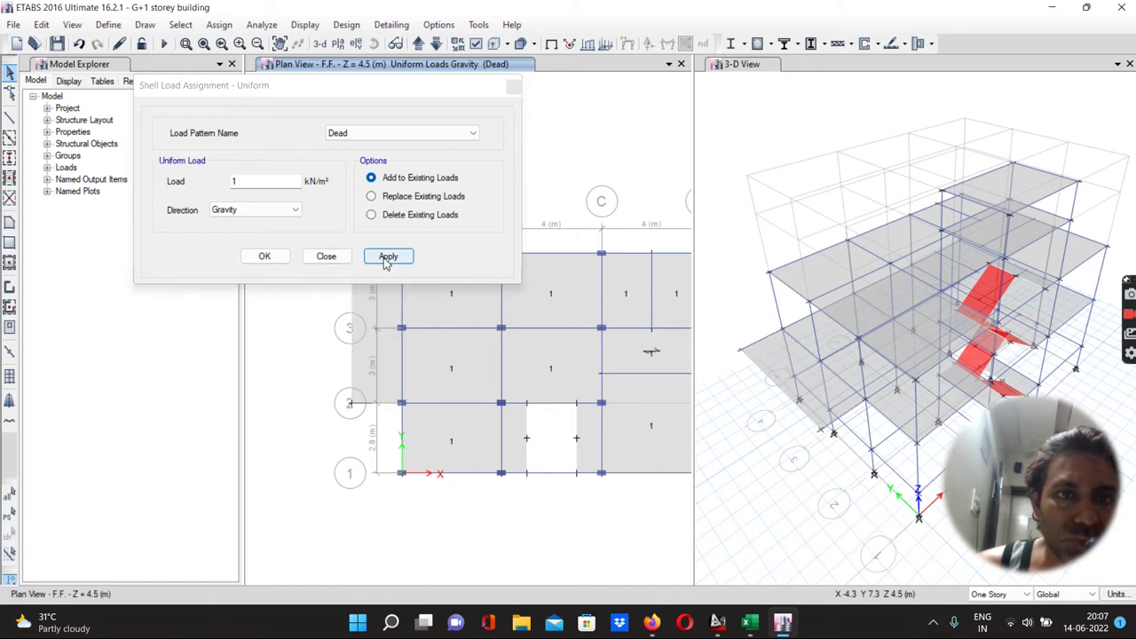
click(264, 256)
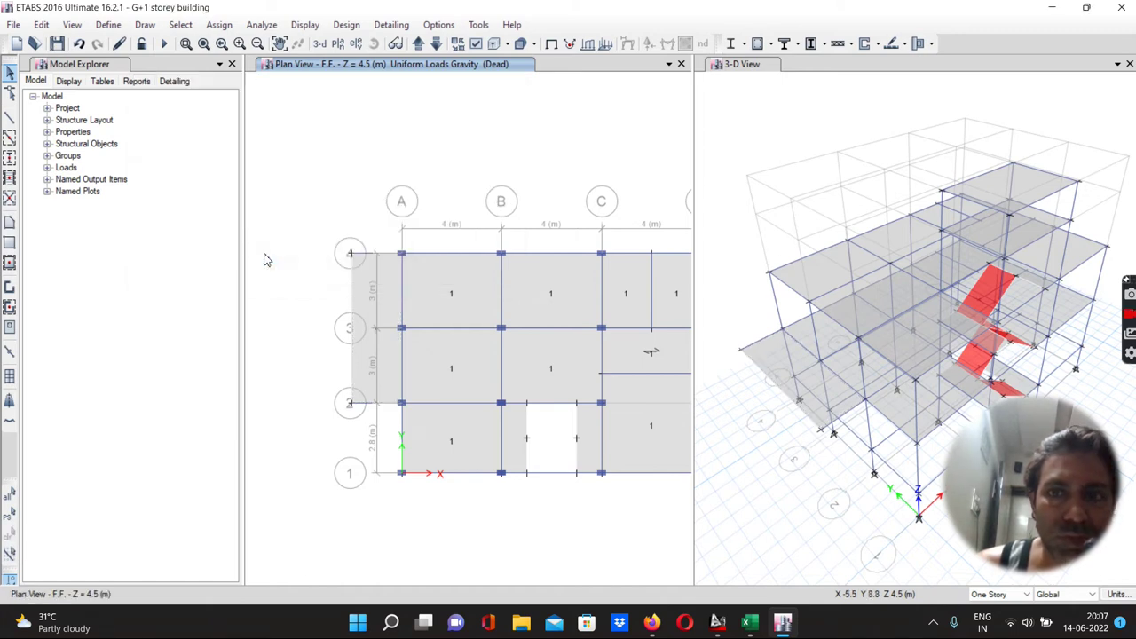
Step: Display the uniform gravity shell loads of the Dead pattern in the 3-D view
click(726, 142)
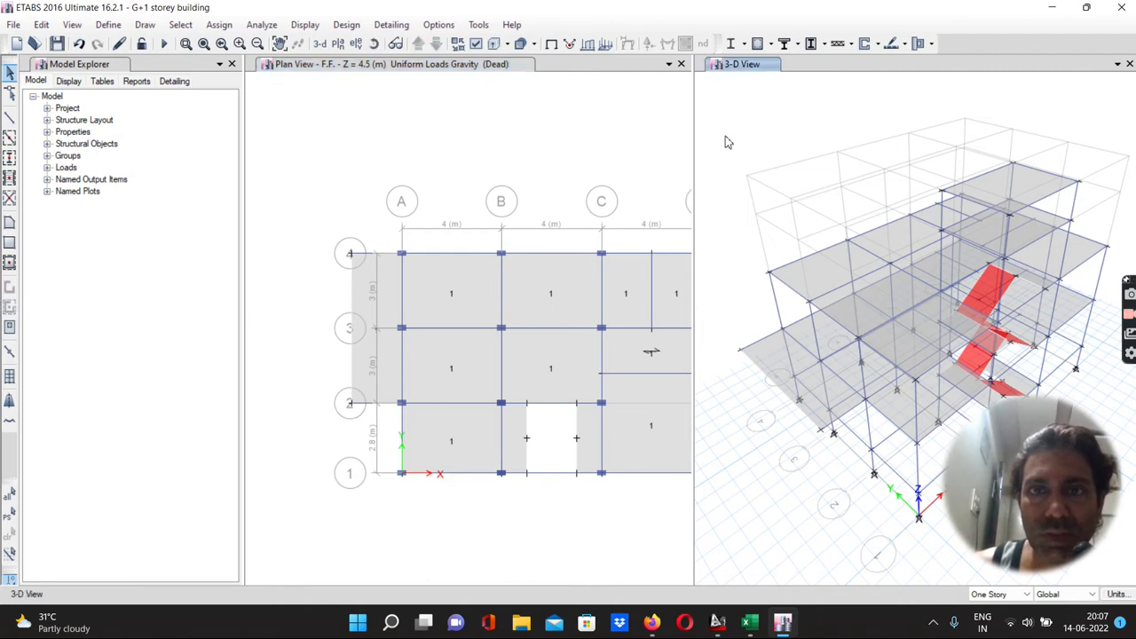
click(605, 44)
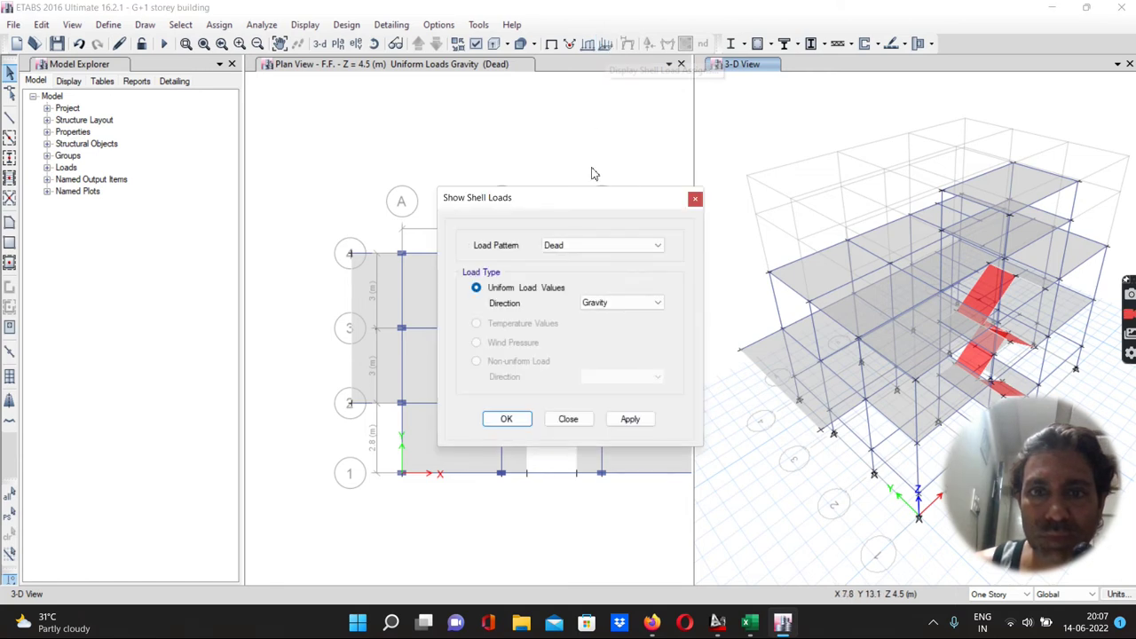
click(628, 418)
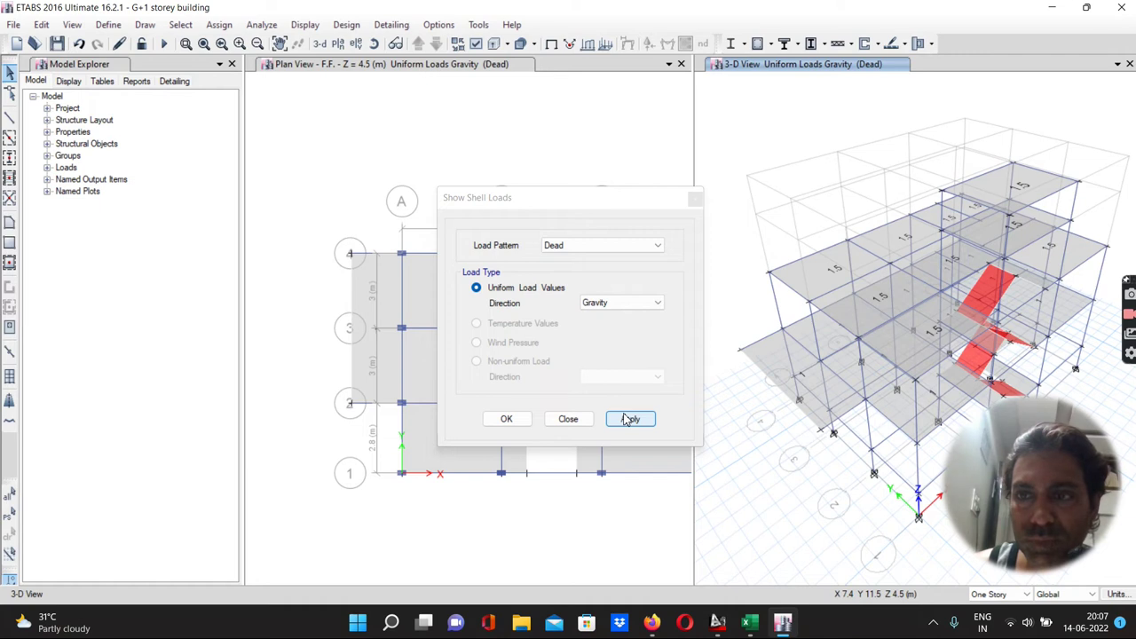
click(517, 424)
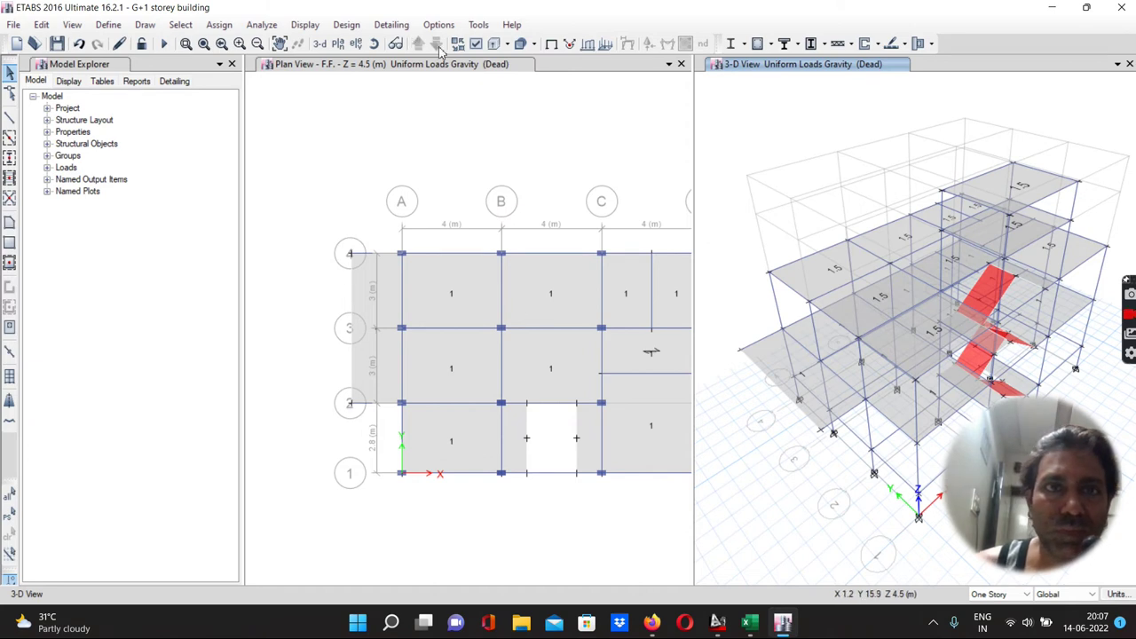
Step: On the Terrace plan, add a 1.5 kN/m² uniform Dead gravity load to the one-way slab between grids C and D
click(408, 126)
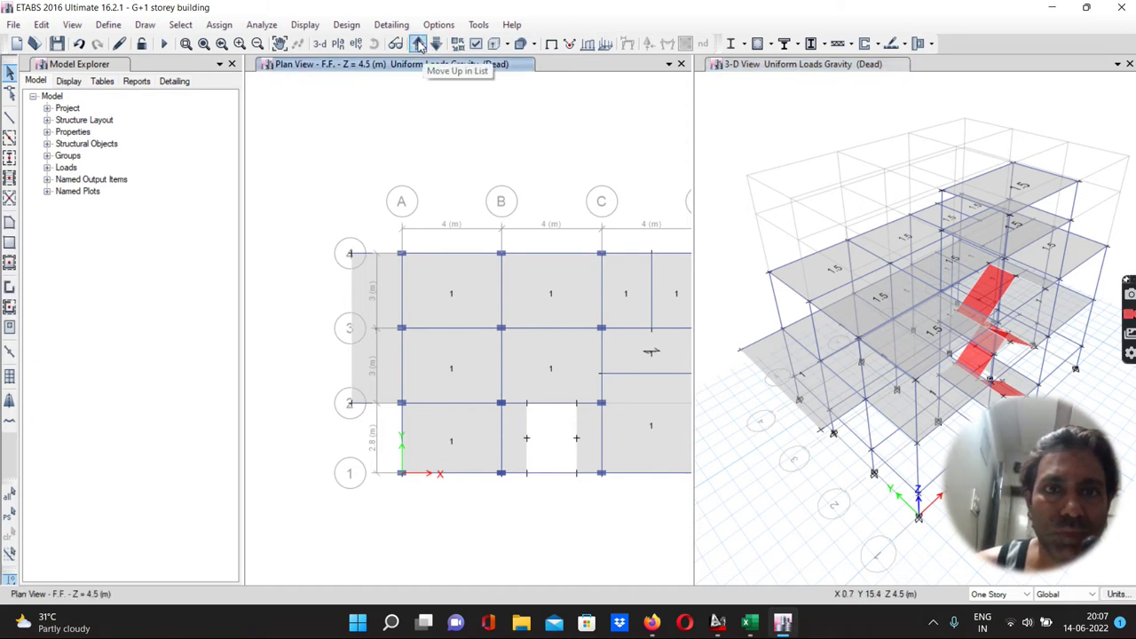
click(418, 44)
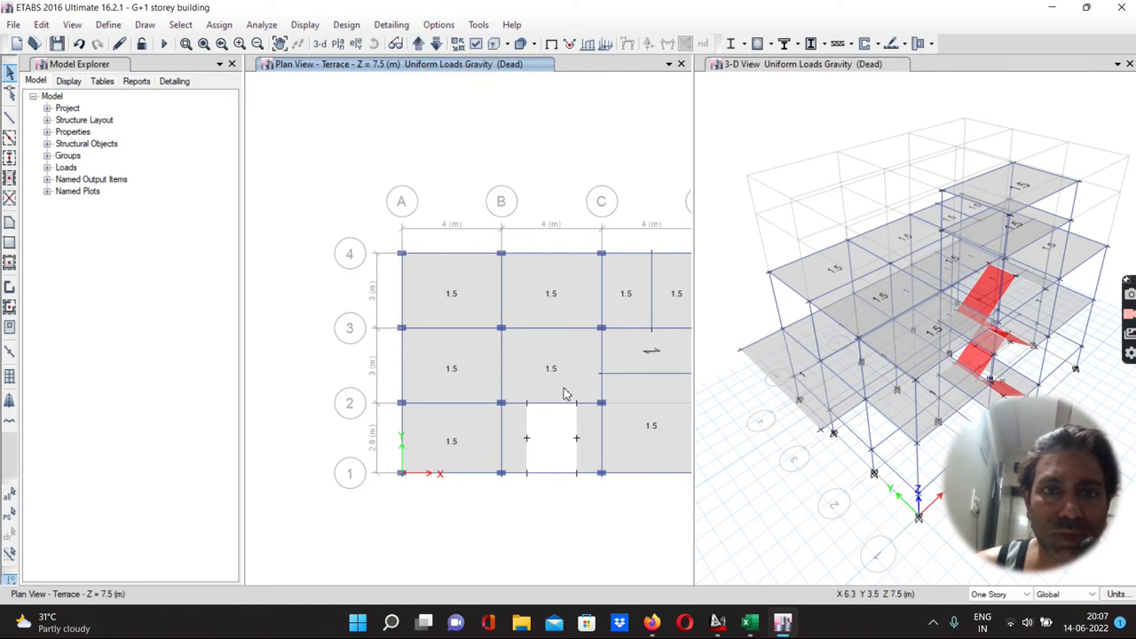
click(620, 361)
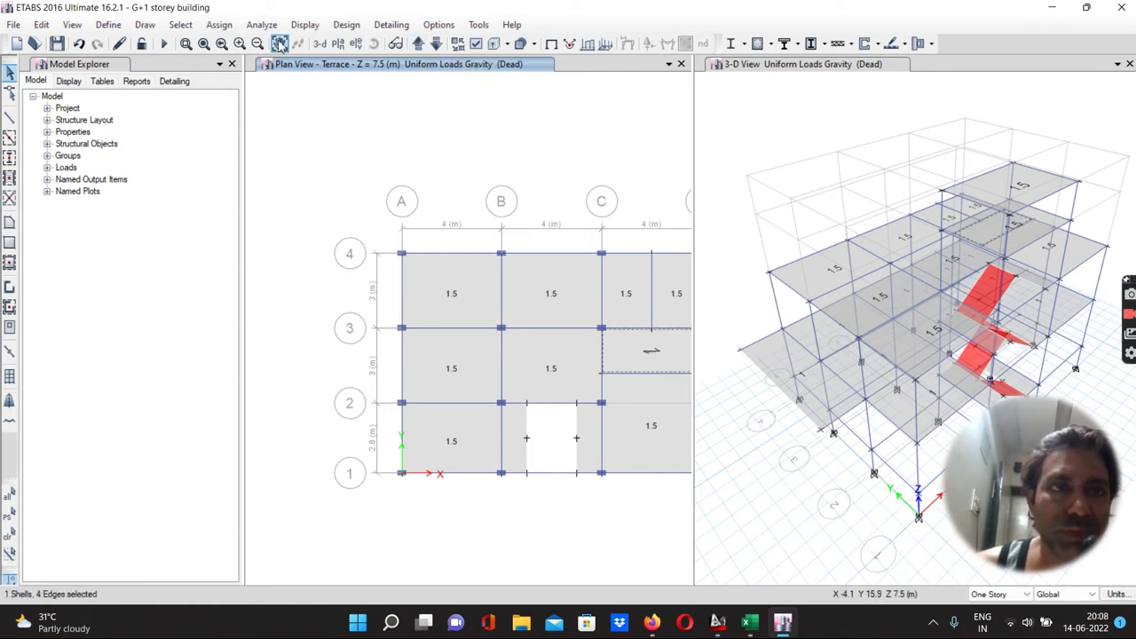
click(224, 28)
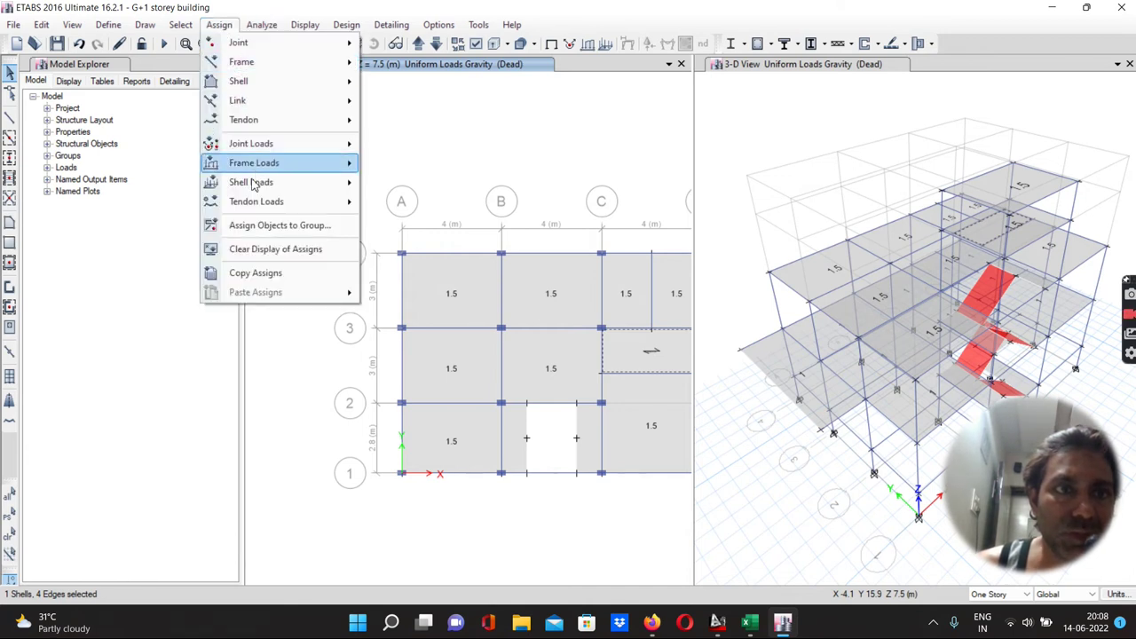
mouse_move(252, 182)
click(401, 207)
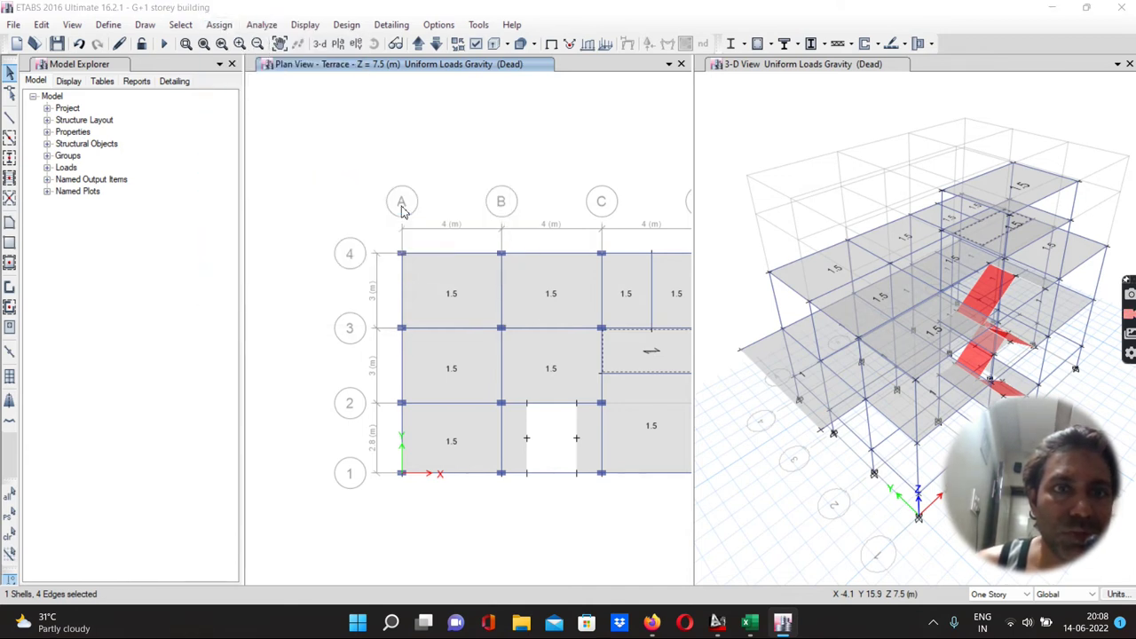
click(256, 184)
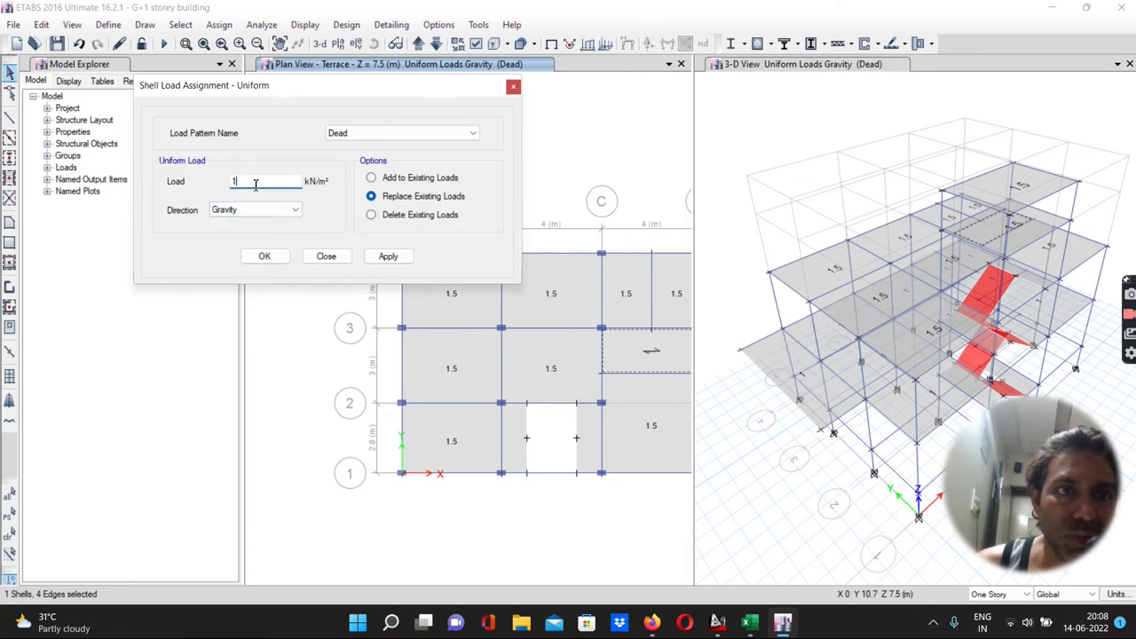
text(3)
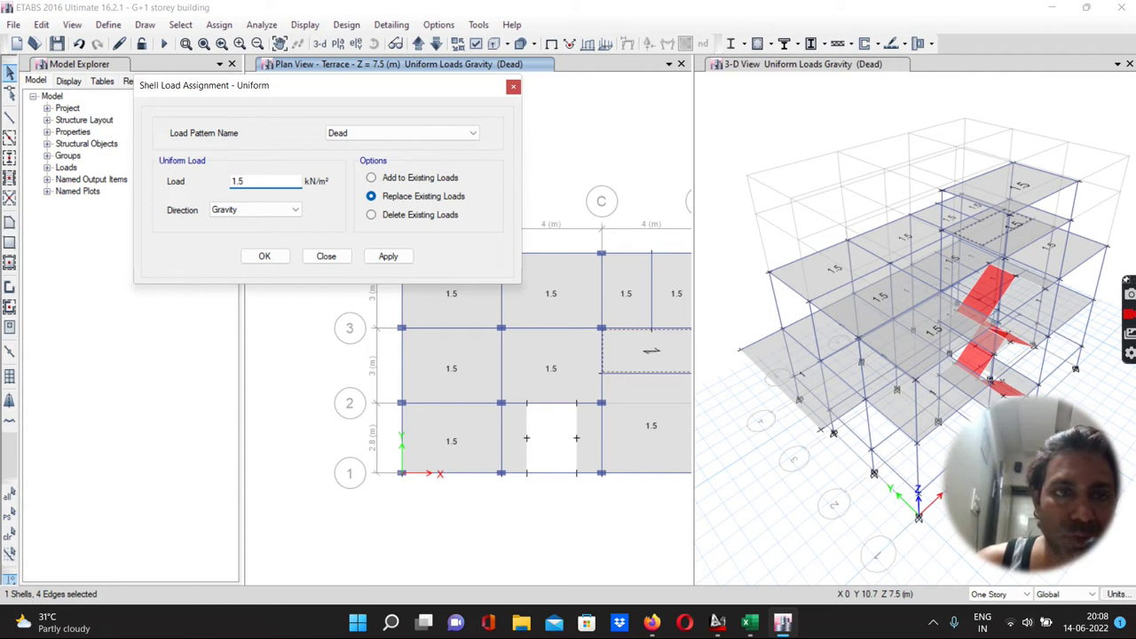
click(371, 179)
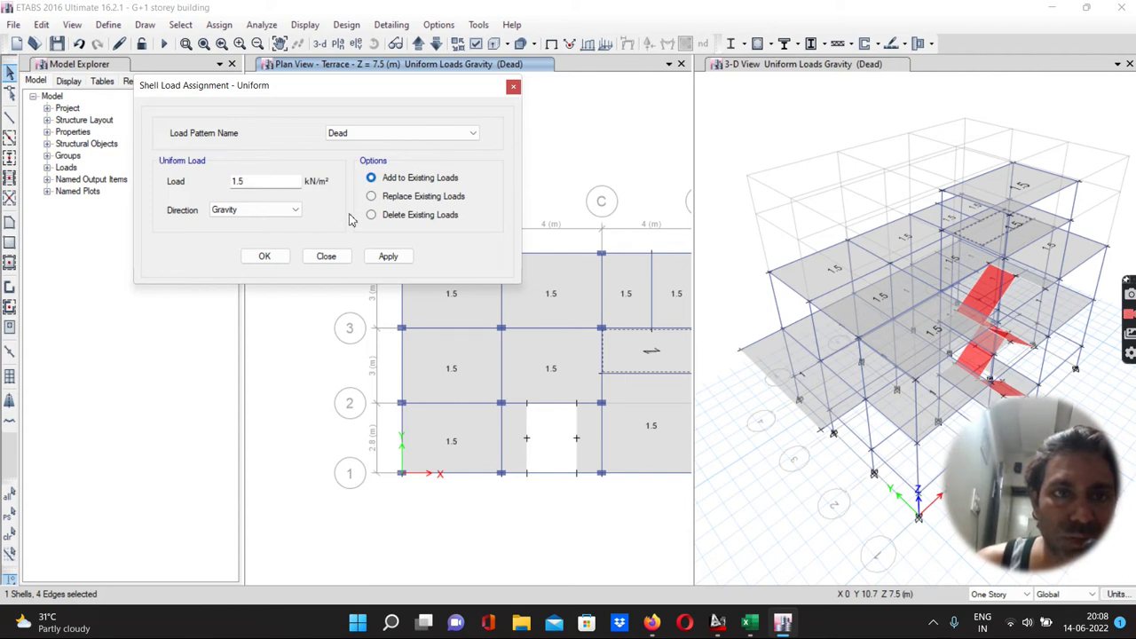
click(376, 256)
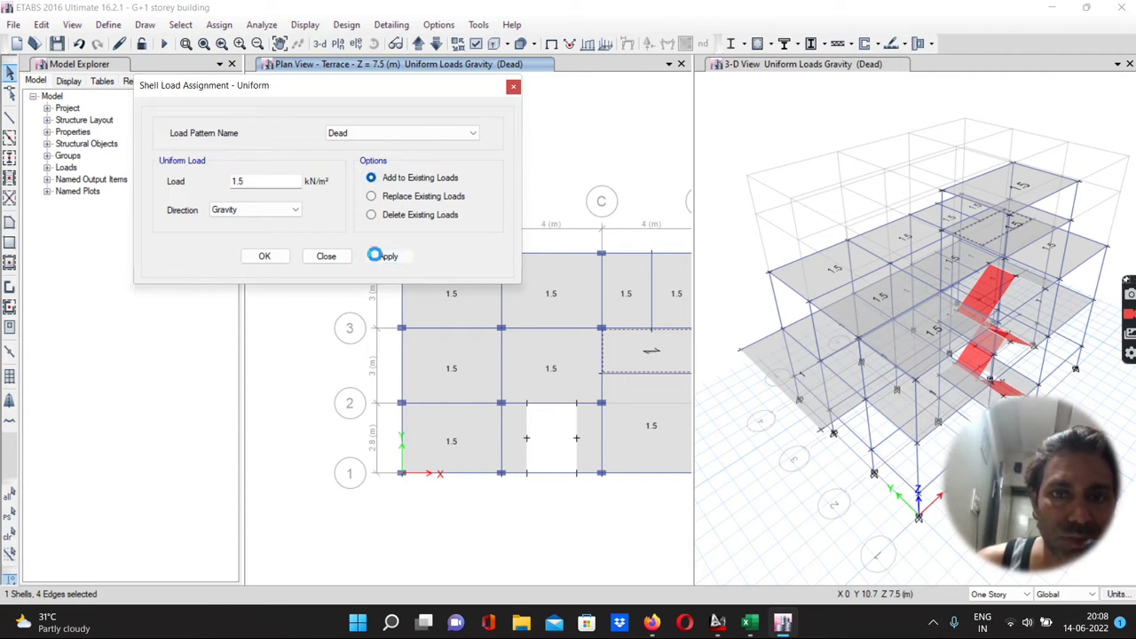
click(265, 256)
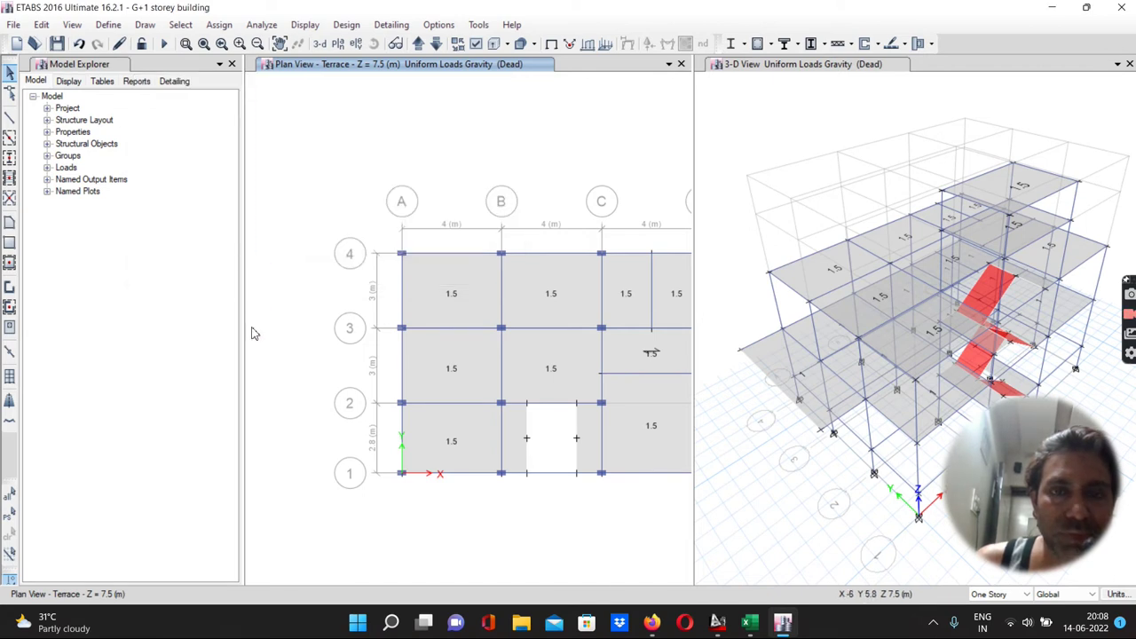
Step: On the F.F. plan, add a 2 kN/m² uniform Live gravity load to the six panels between grids 2 and 4 and the C–D panel near grid 1
scroll(253, 331, down, 4)
scroll(301, 333, up, 4)
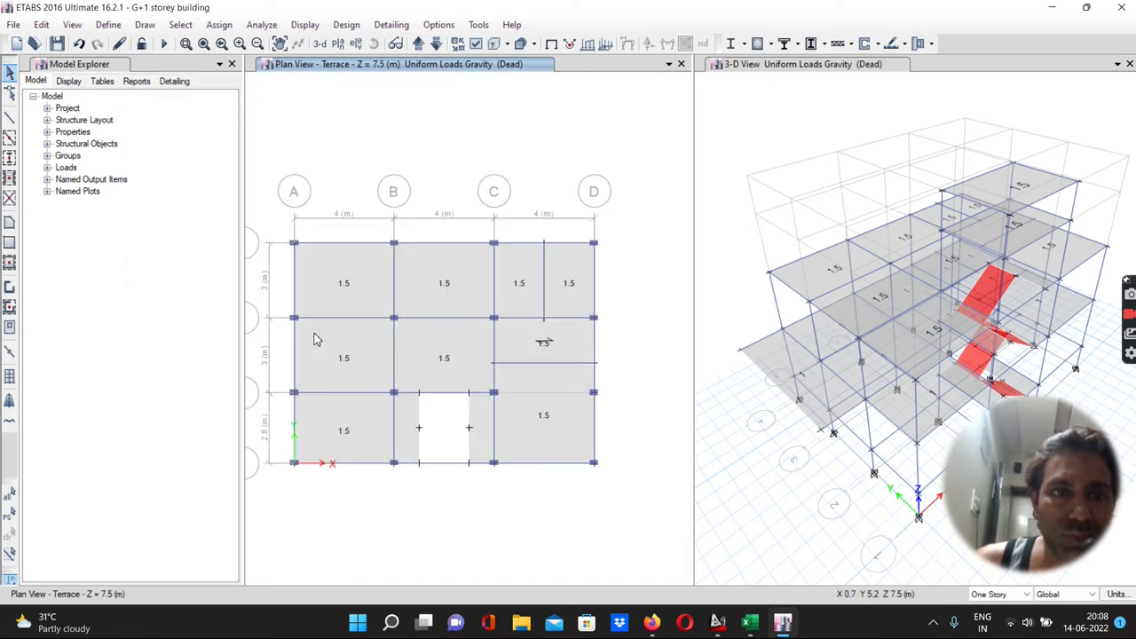
click(434, 45)
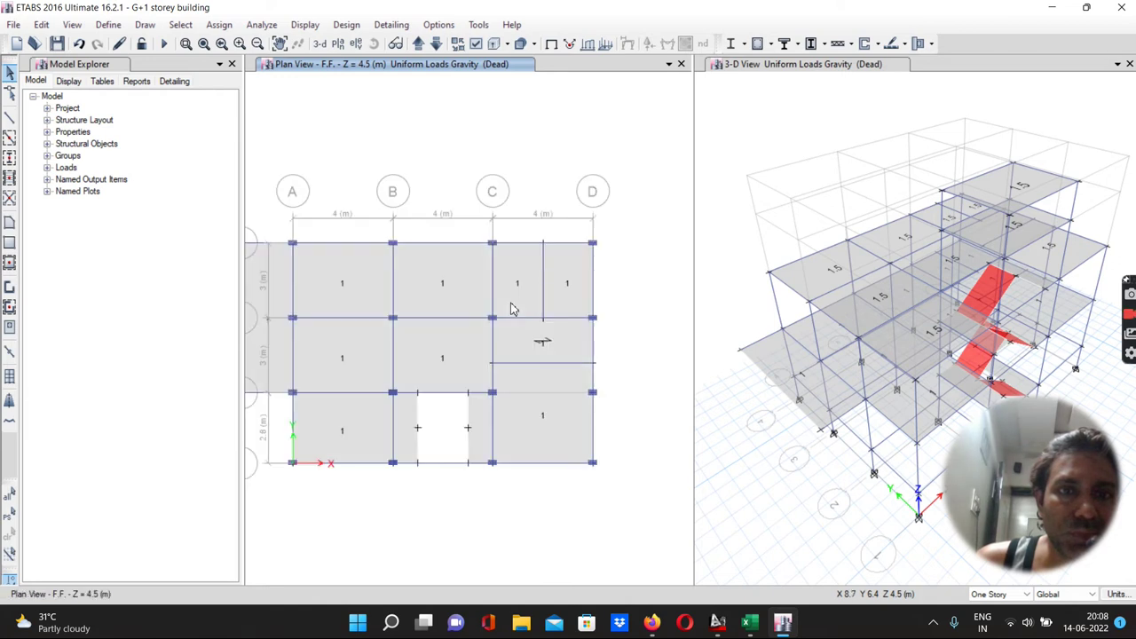
click(344, 282)
click(446, 269)
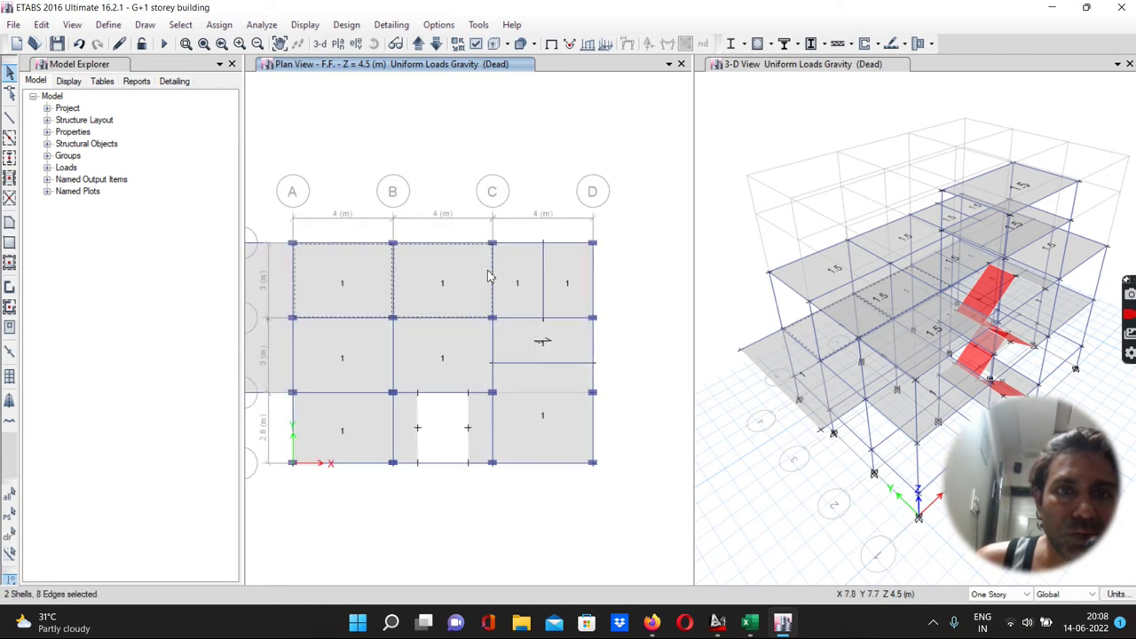
click(563, 280)
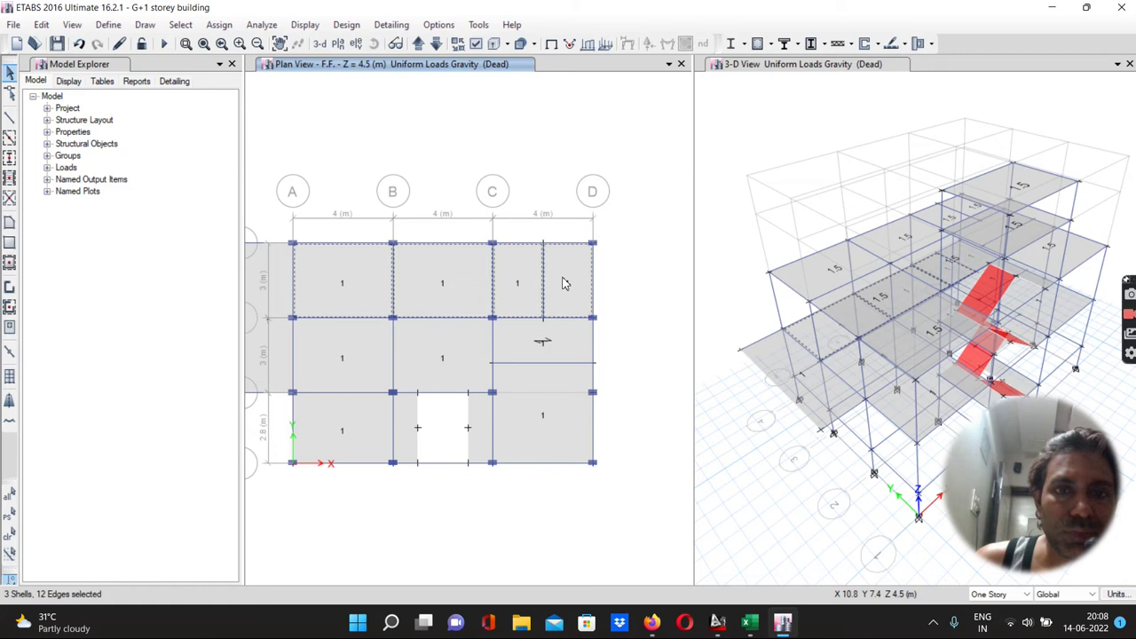
click(422, 339)
click(358, 350)
click(536, 407)
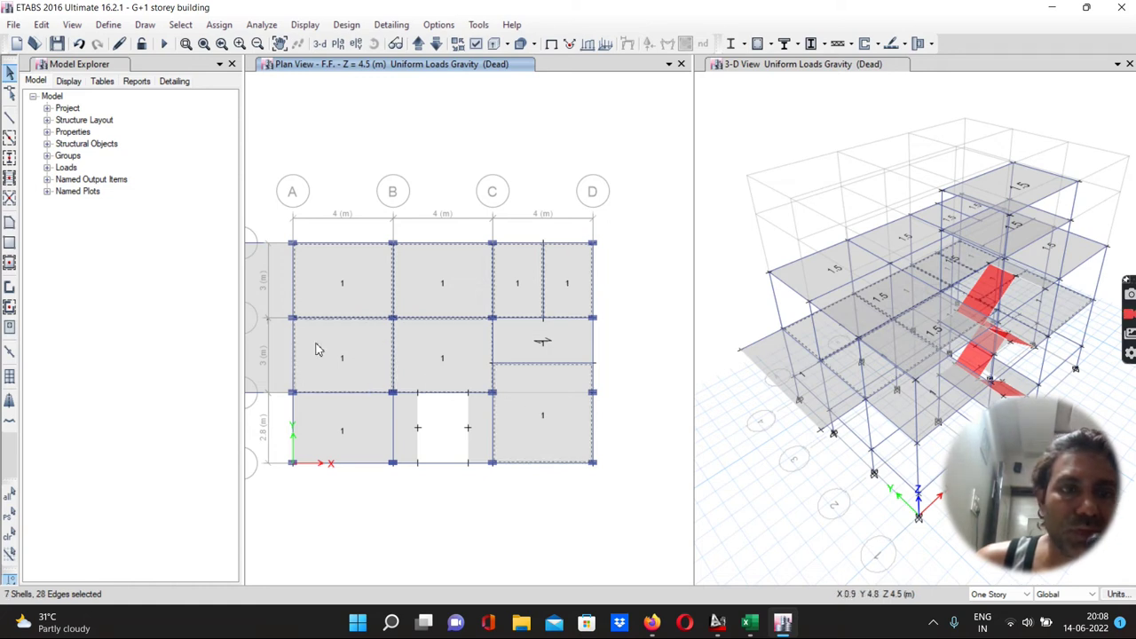
click(220, 25)
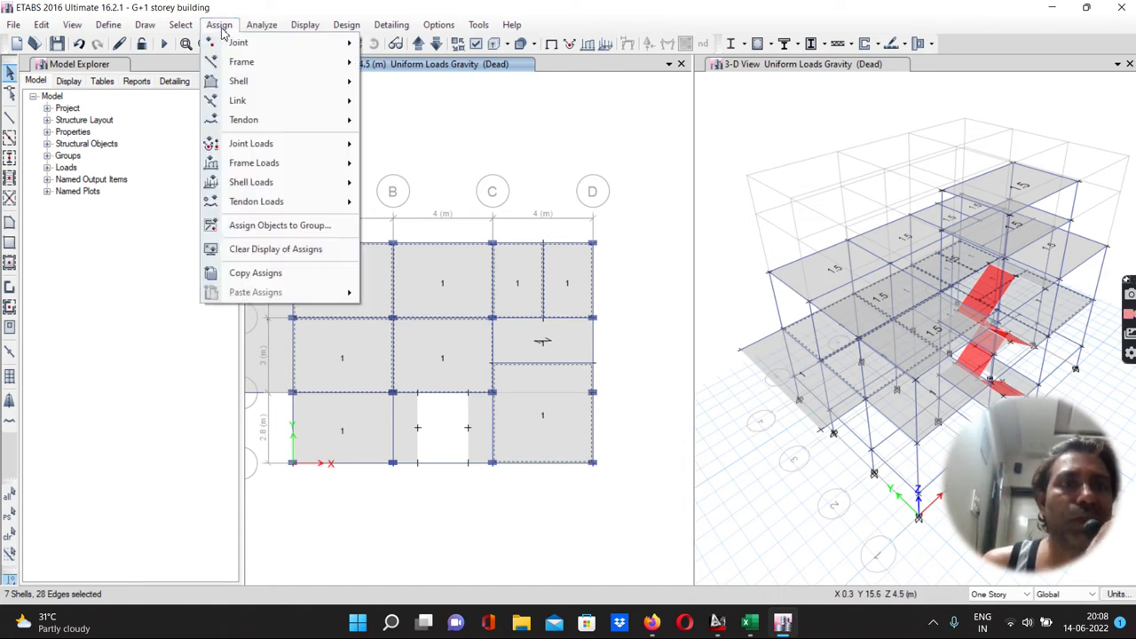
mouse_move(266, 182)
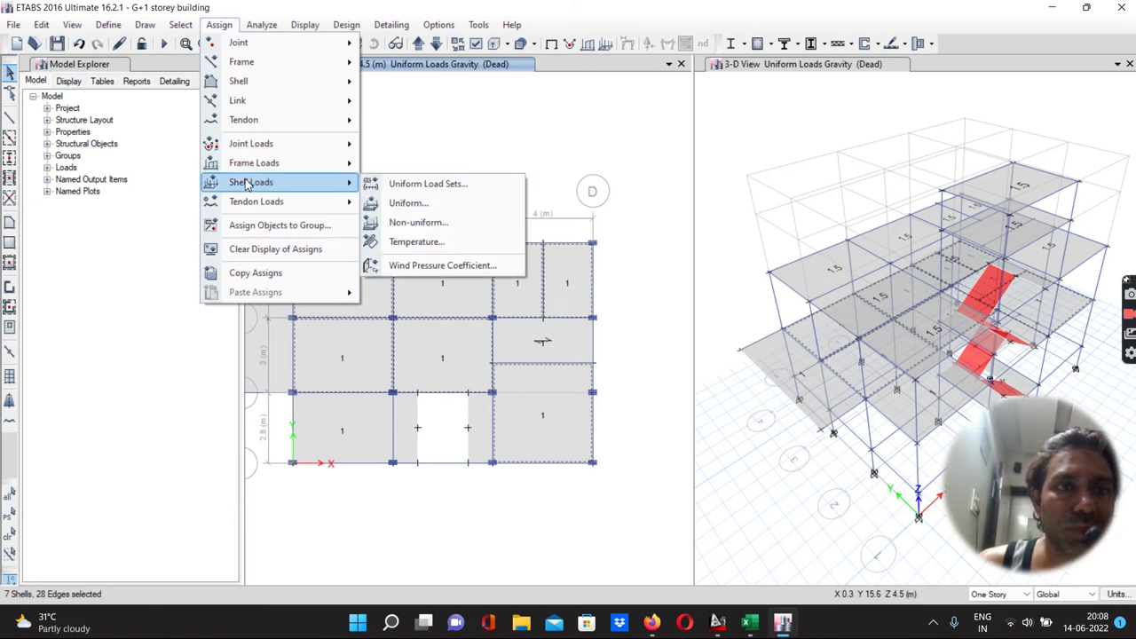
click(407, 203)
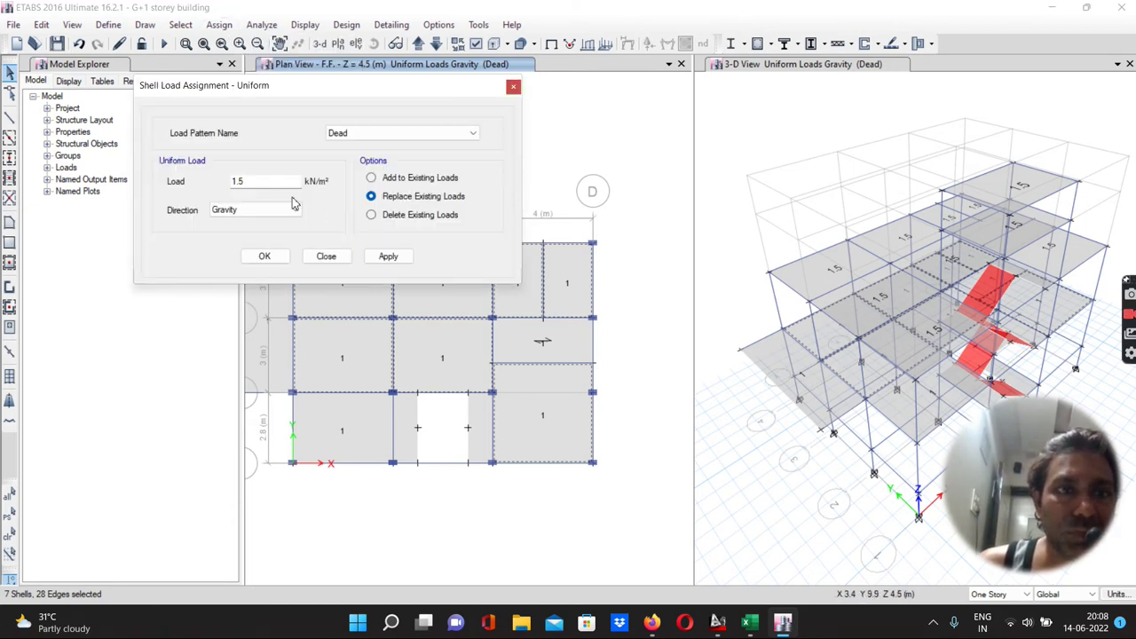
click(344, 135)
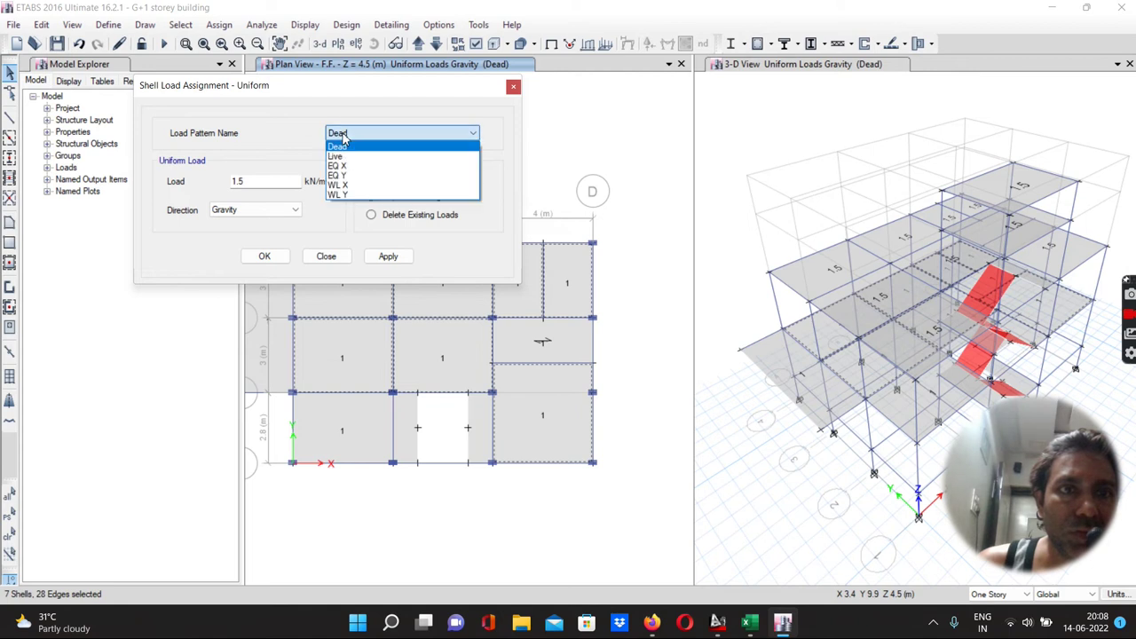
click(346, 157)
drag(245, 181, 215, 192)
text(2)
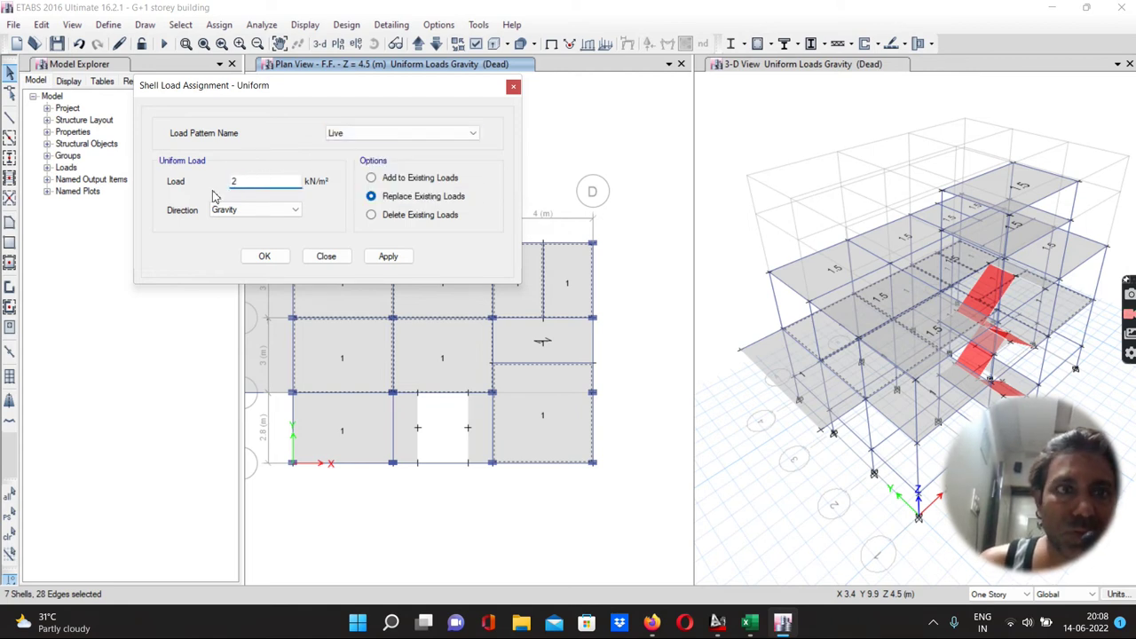
click(371, 178)
click(388, 255)
click(265, 256)
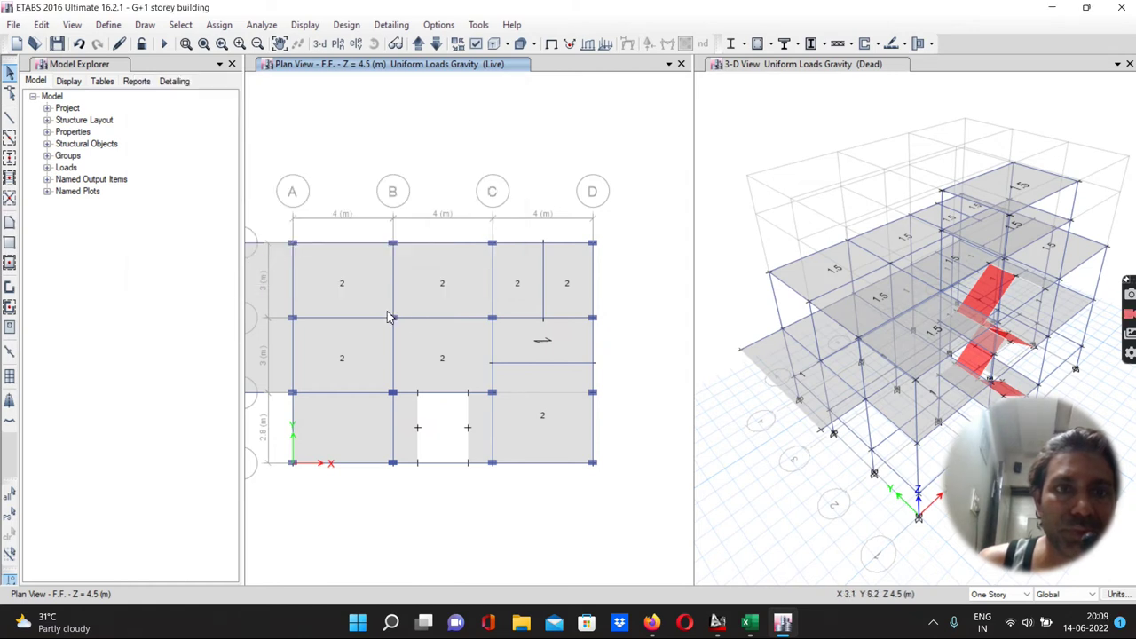
Step: Assign a 3 kN/m² uniform Live gravity load to the F.F. overhanging slab and the C–D one-way slab, replacing existing loads
click(278, 342)
click(520, 344)
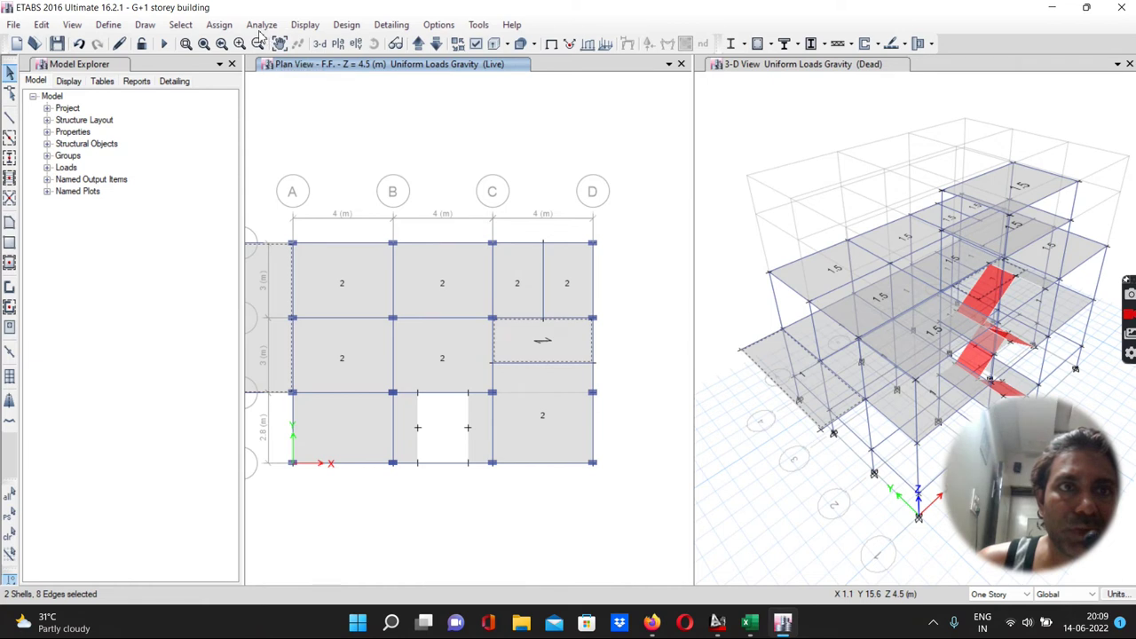
click(226, 28)
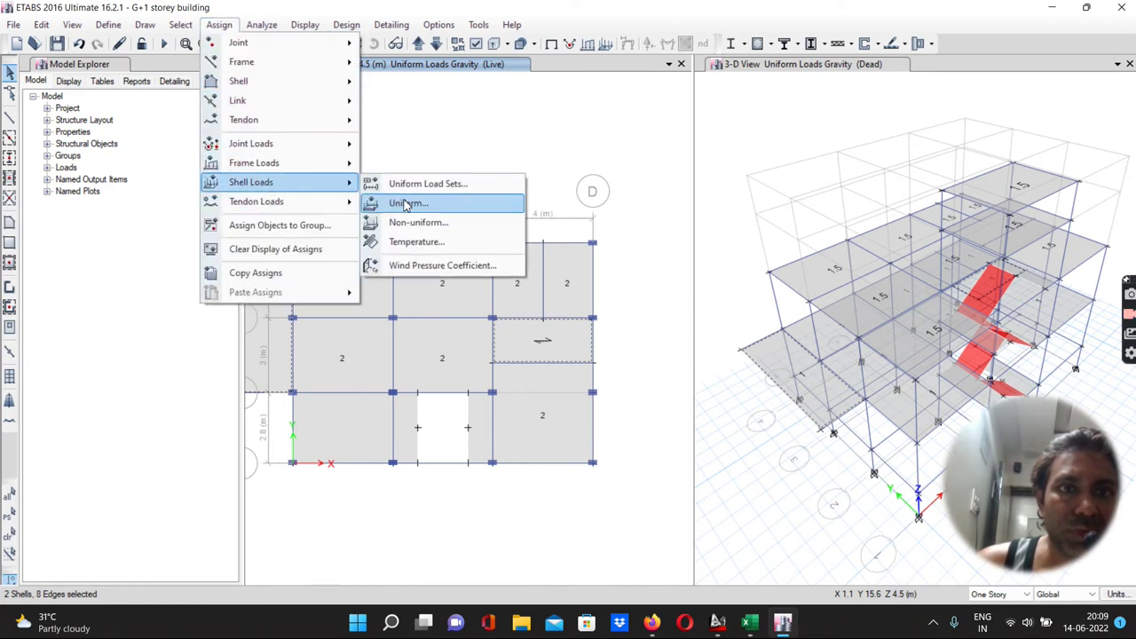
click(406, 205)
double_click(256, 183)
text(3)
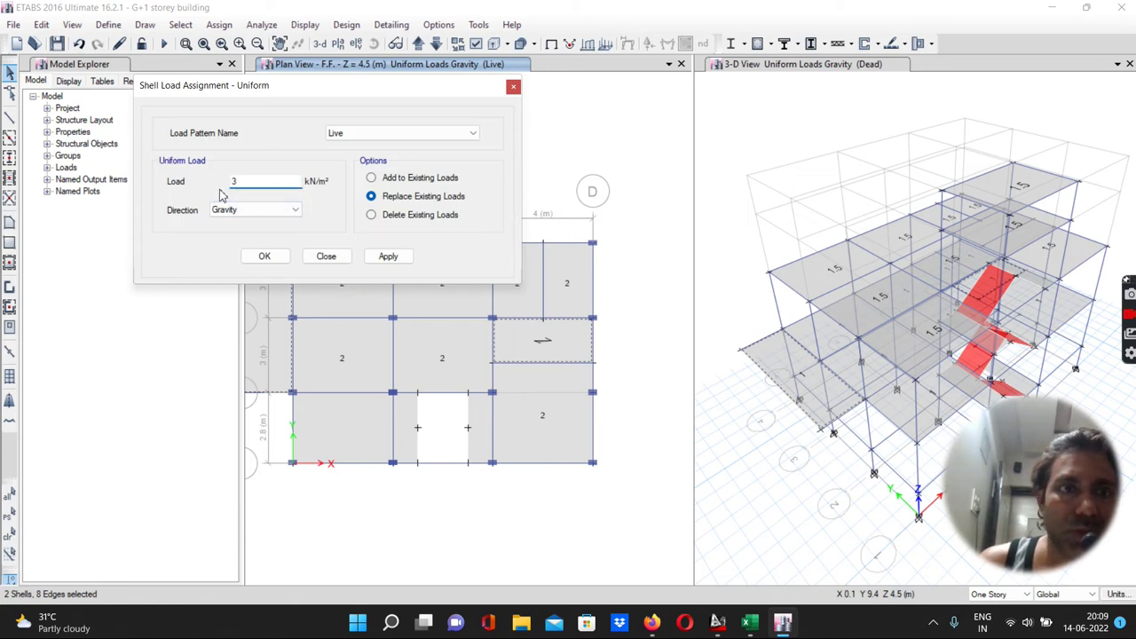
click(386, 257)
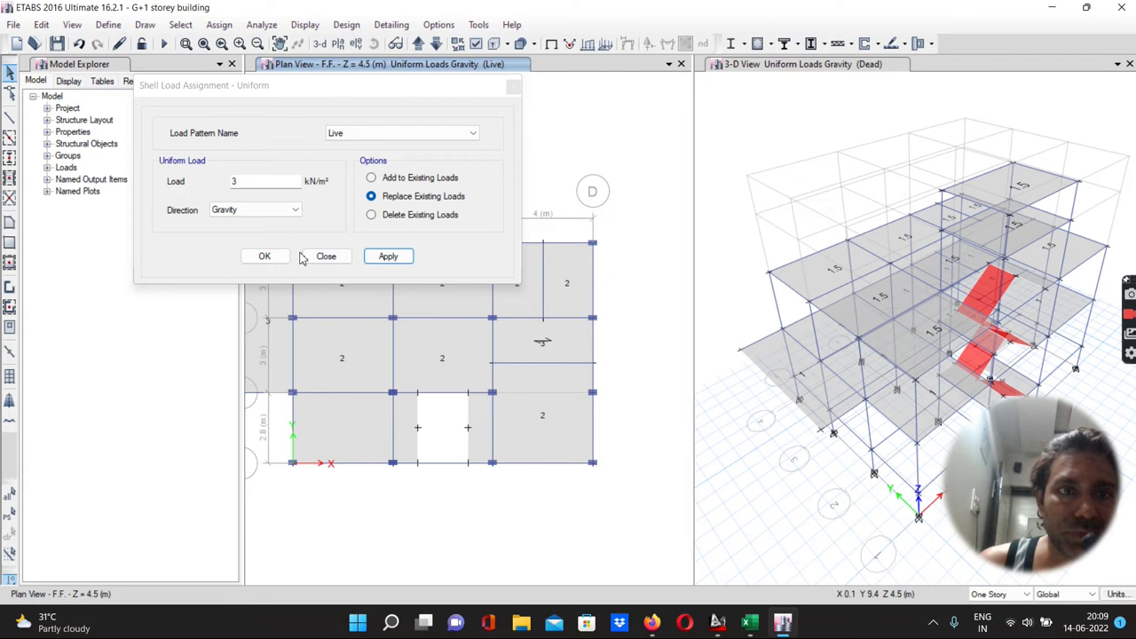
click(264, 256)
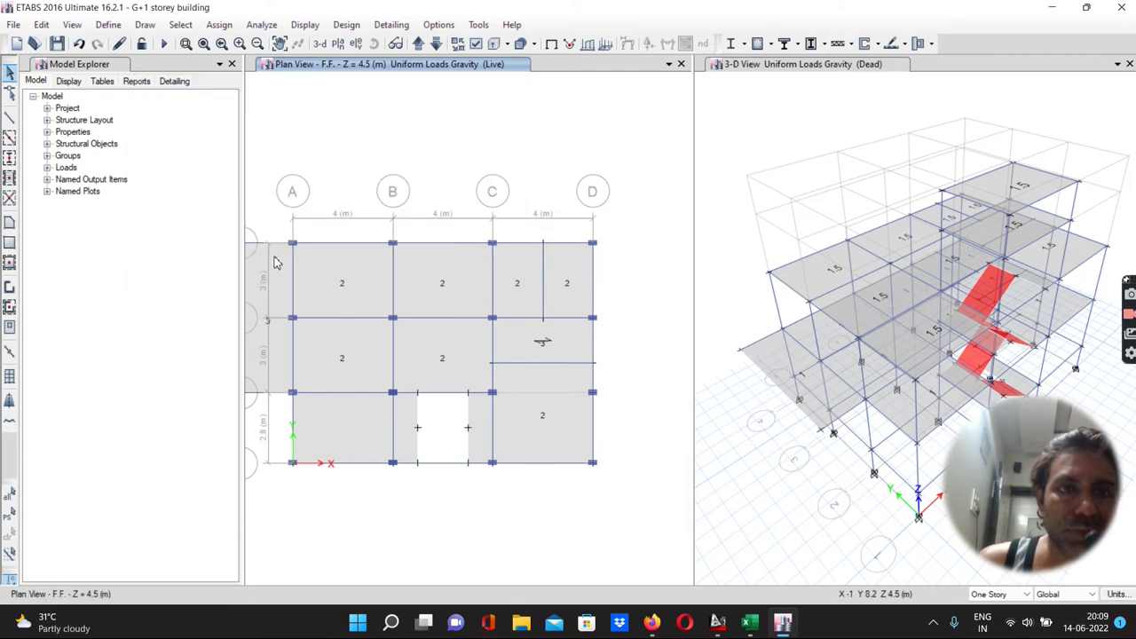
Step: On the Terrace plan, add a 1.5 kN/m² uniform Live gravity load to the eight slab panels other than the C–D one-way slab
click(417, 44)
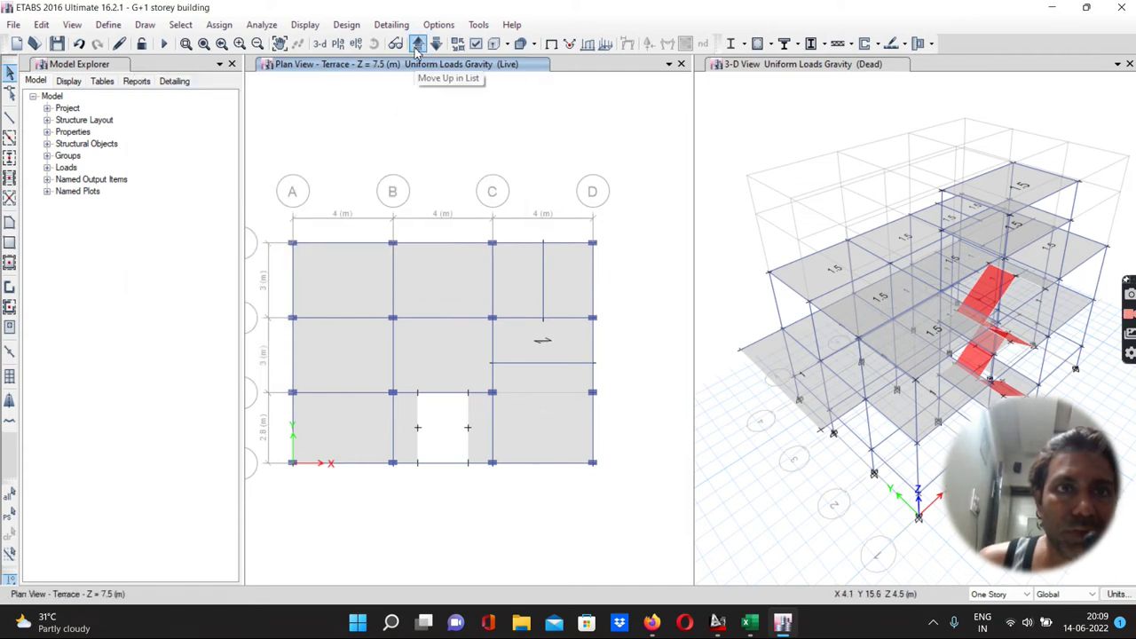
click(337, 283)
click(432, 289)
click(505, 297)
click(562, 293)
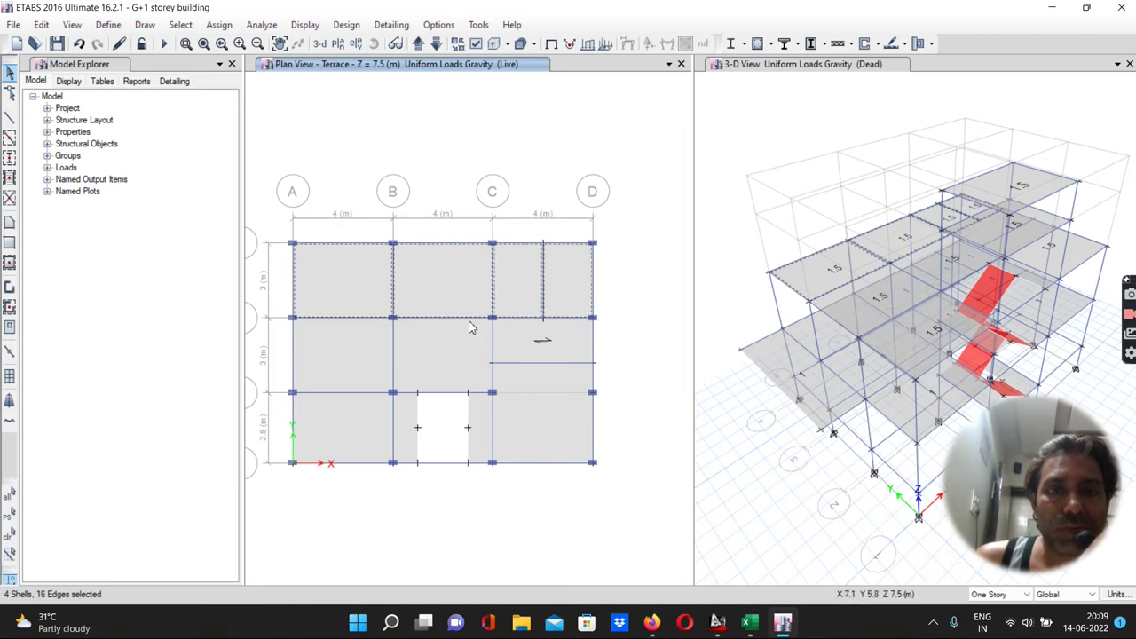
click(357, 359)
click(352, 429)
click(524, 415)
click(219, 25)
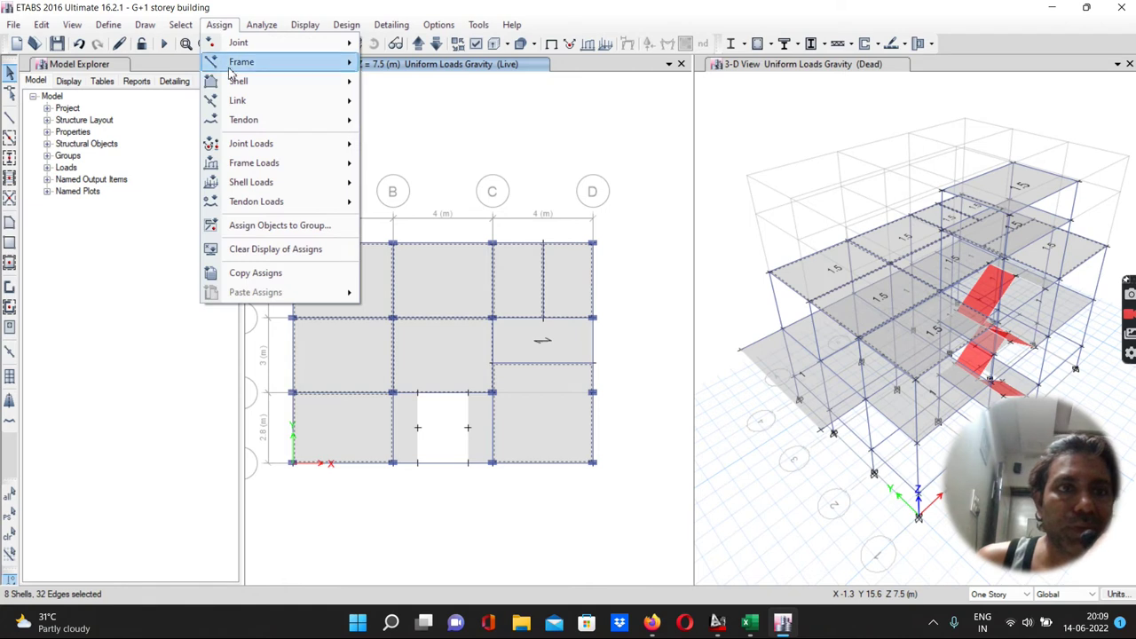
mouse_move(257, 182)
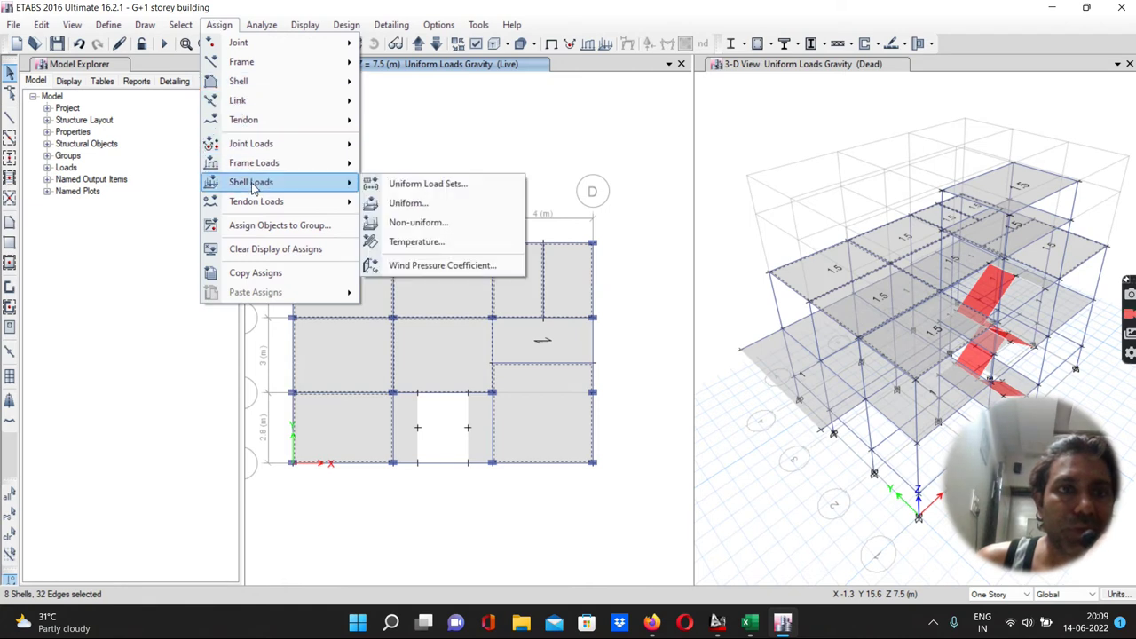
click(403, 203)
double_click(233, 183)
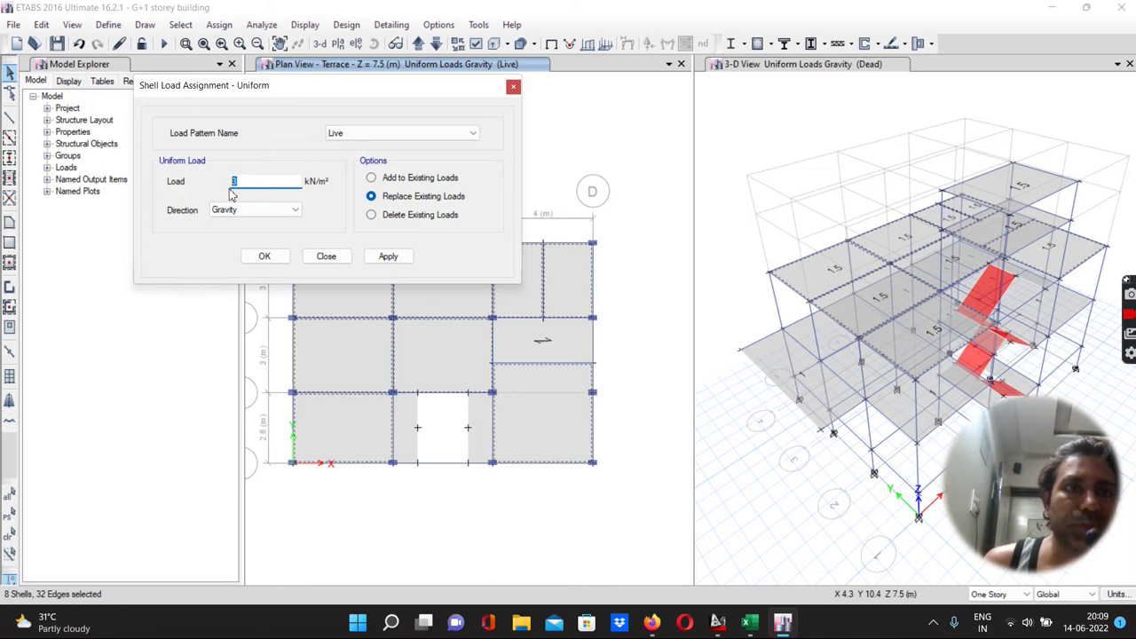
text(1.5)
click(371, 178)
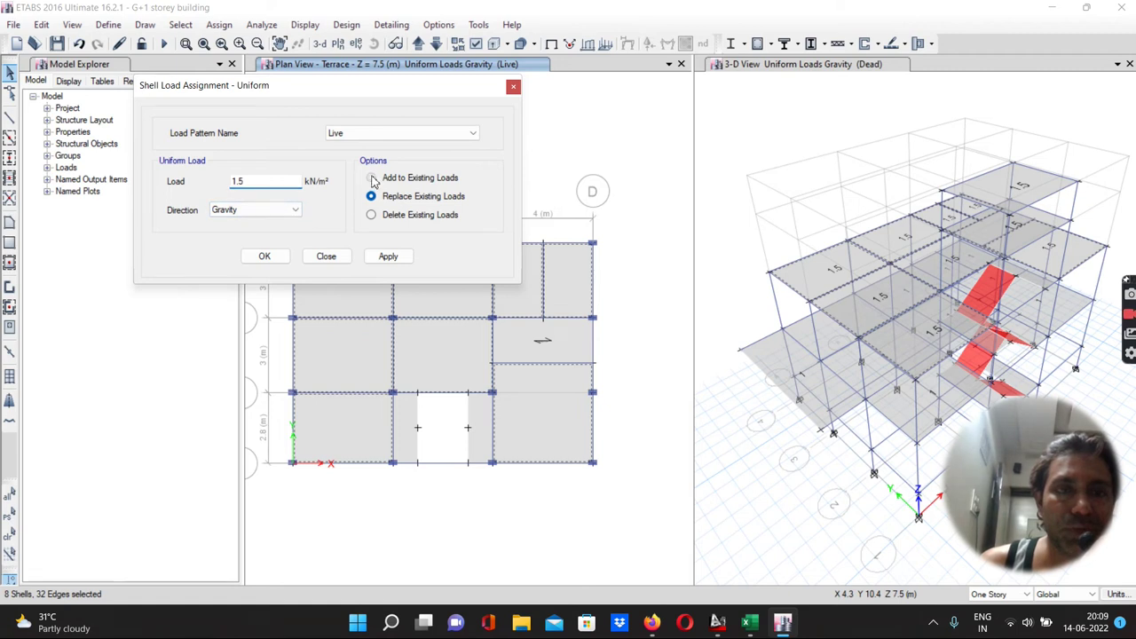
click(264, 256)
Step: Assign a 1.5 kN/m² uniform Live gravity load to the Terrace one-way slab between grids C and D, replacing existing loads
click(522, 337)
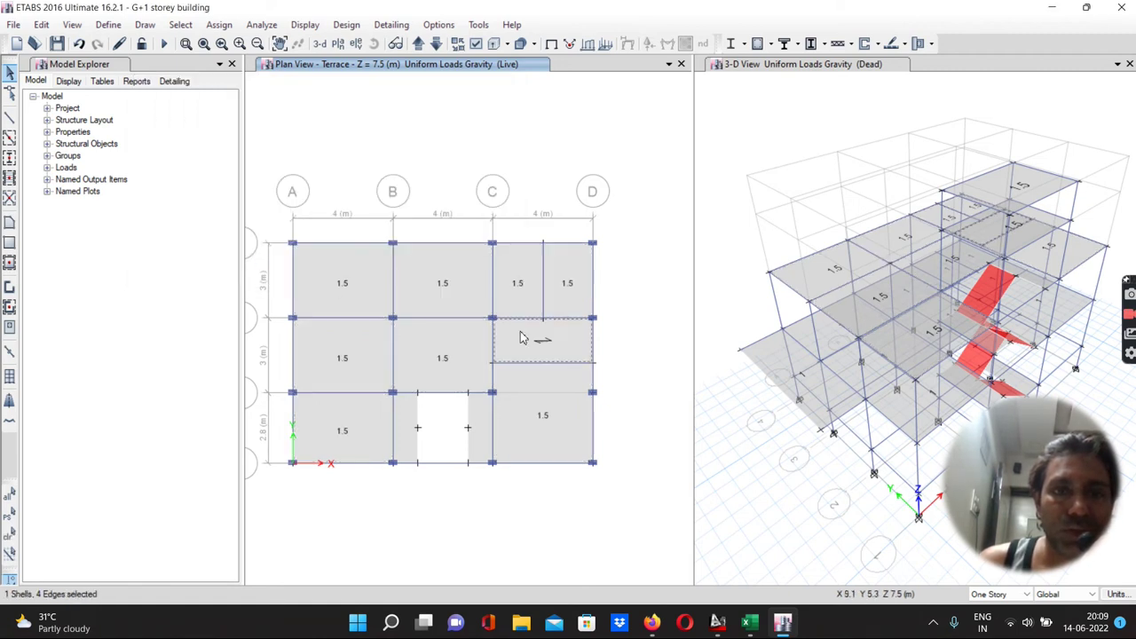
click(222, 27)
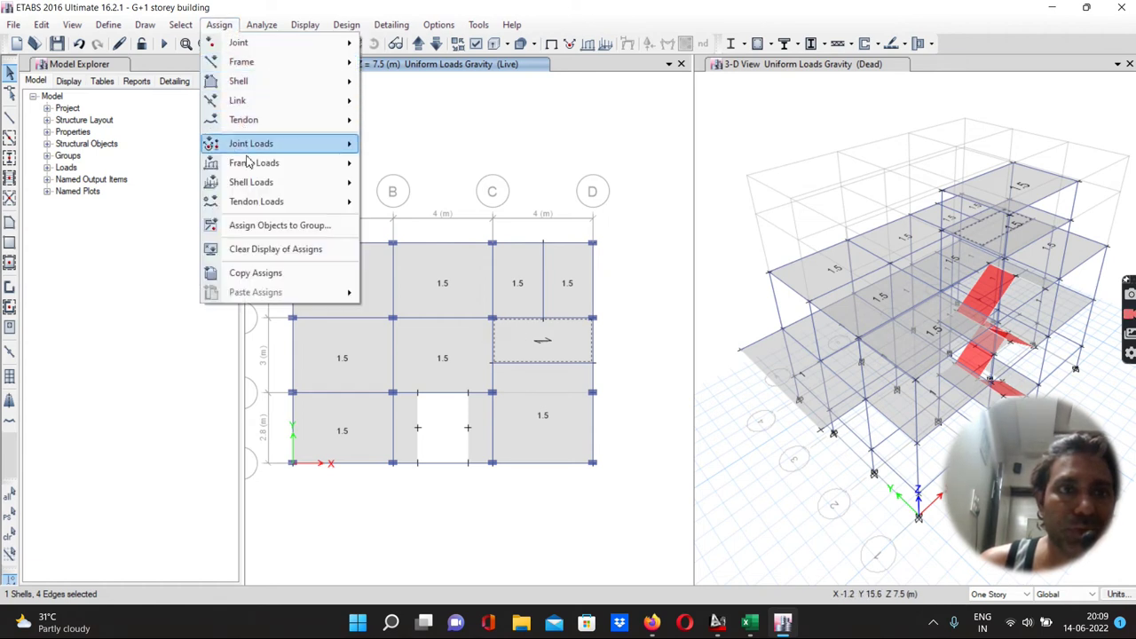
mouse_move(254, 181)
click(440, 204)
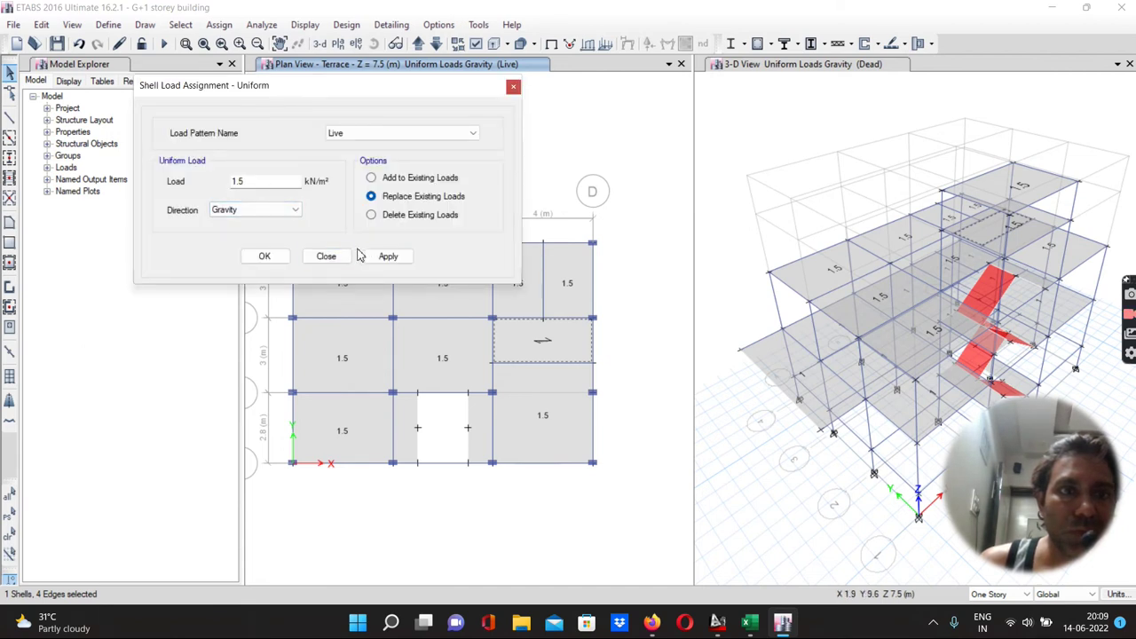
click(387, 257)
click(263, 257)
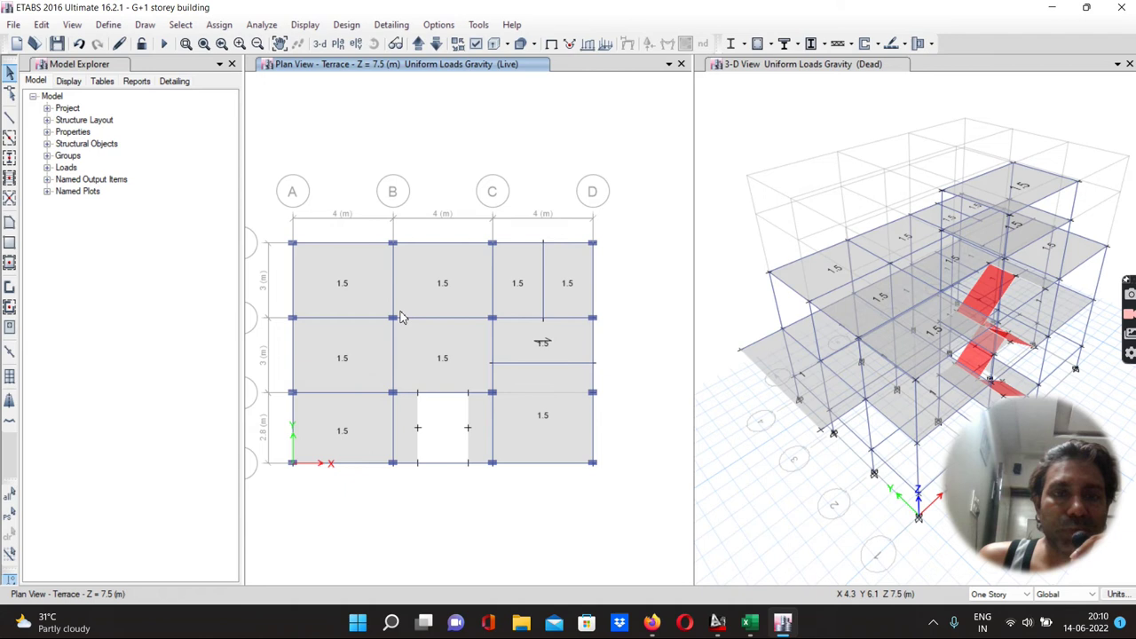
Step: Switch to the cantilever slab and staircase load workbook in Excel and examine the landing and inclined slab load calculations
mouse_move(717, 624)
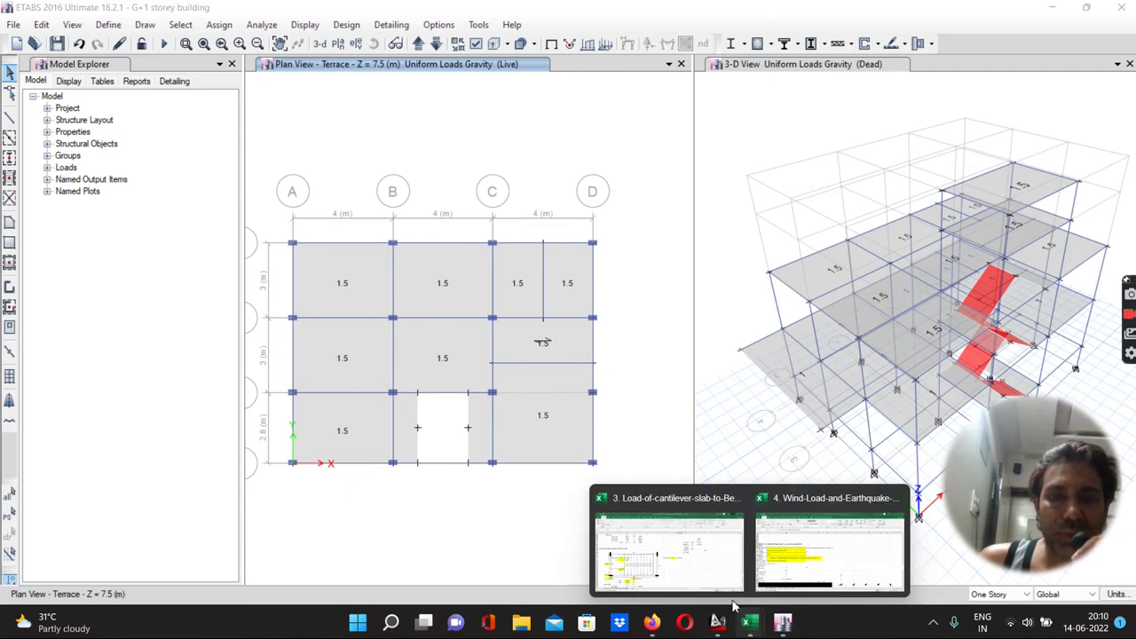
click(717, 585)
scroll(400, 345, down, 2)
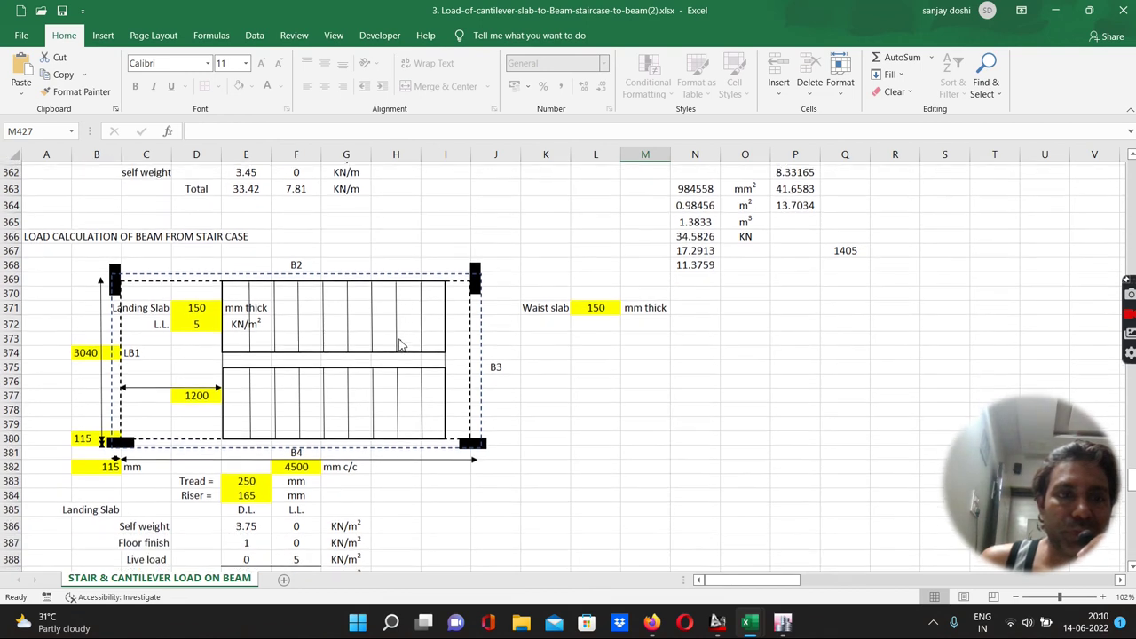
scroll(399, 345, down, 3)
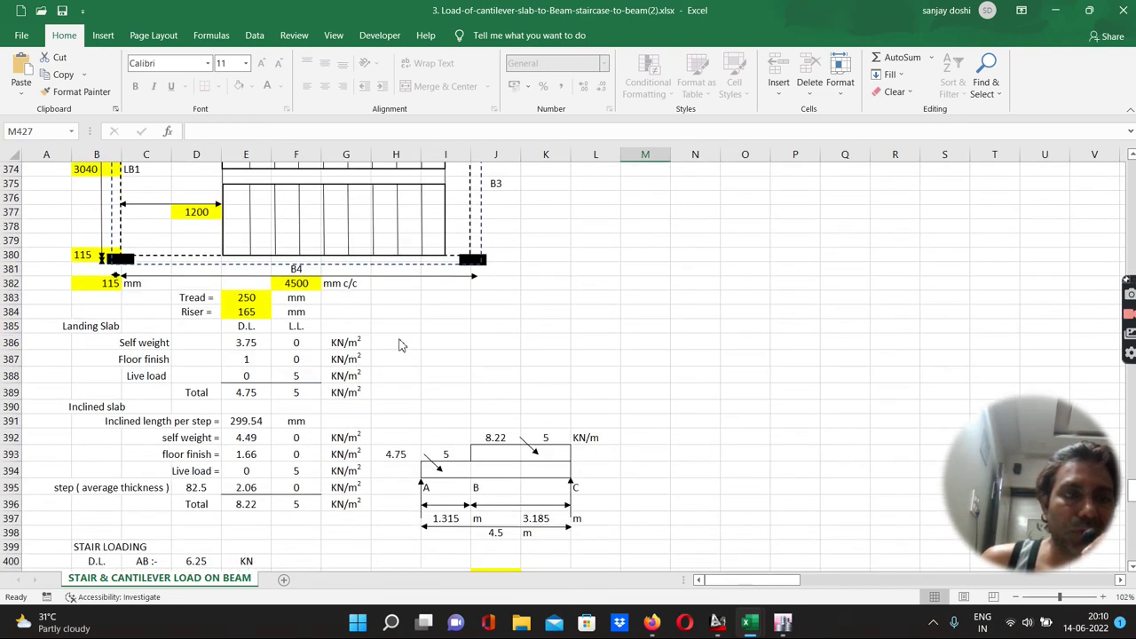
scroll(400, 345, down, 1)
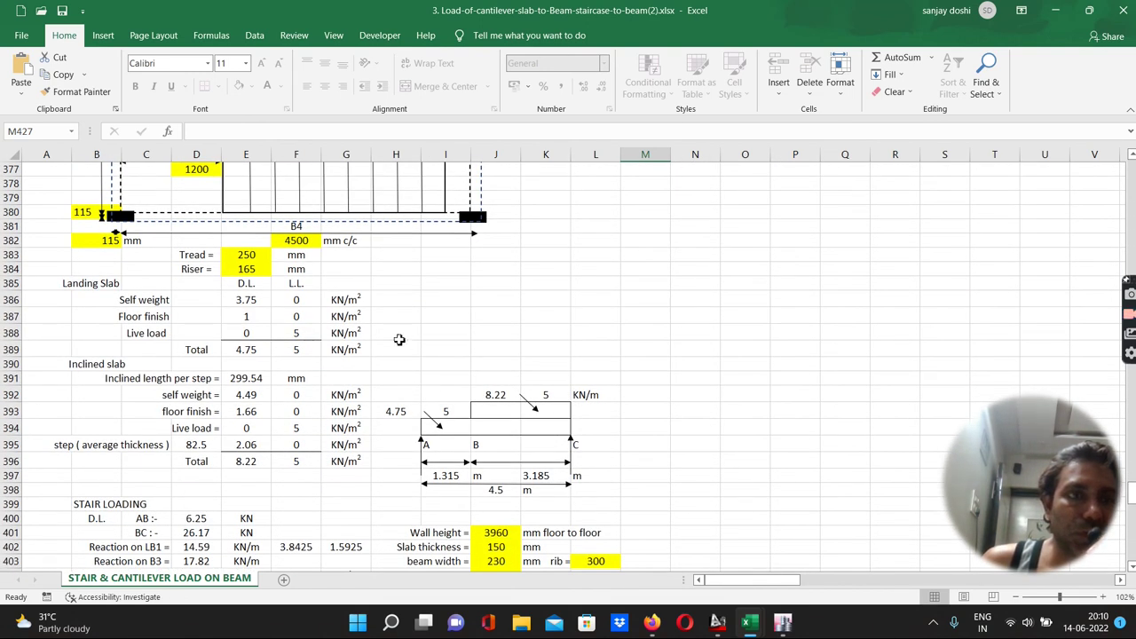
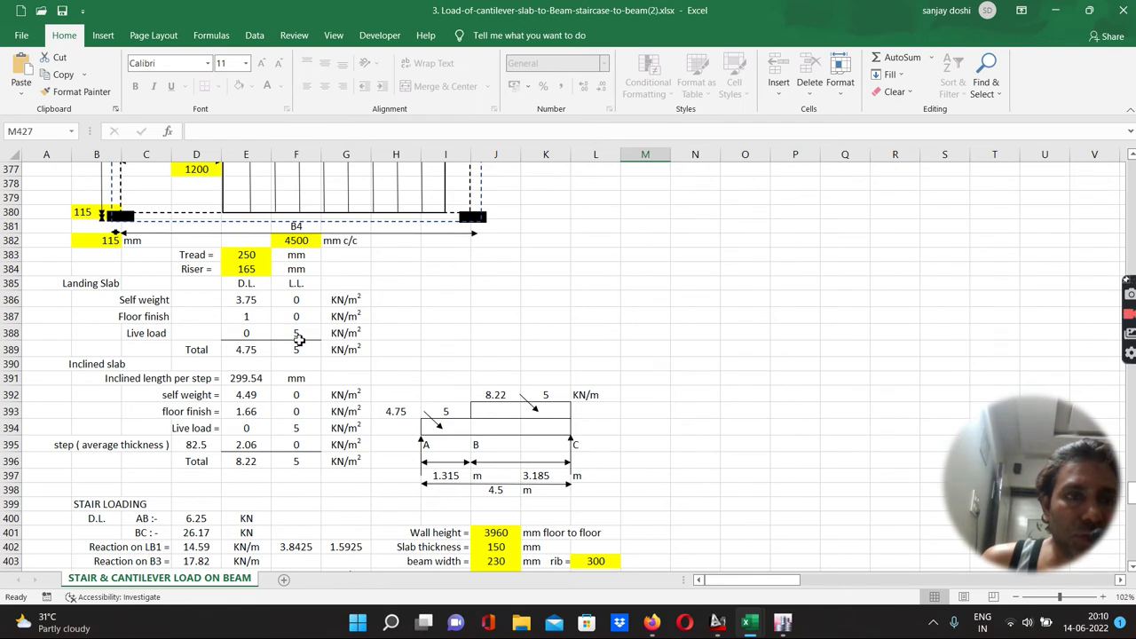
scroll(302, 358, up, 6)
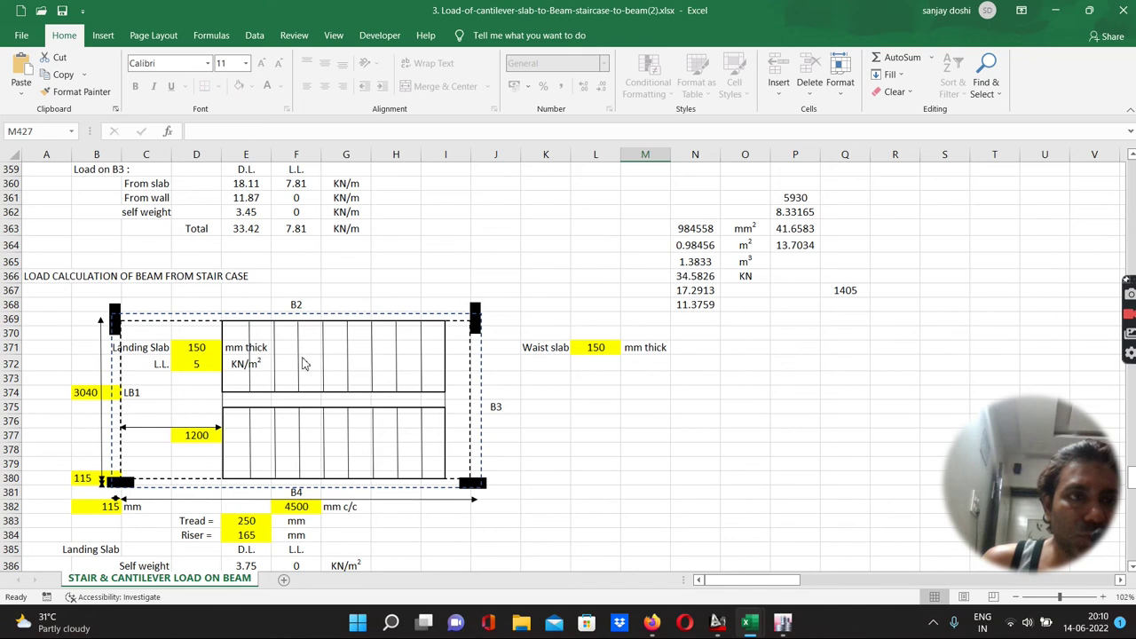
scroll(303, 364, up, 5)
scroll(303, 364, down, 11)
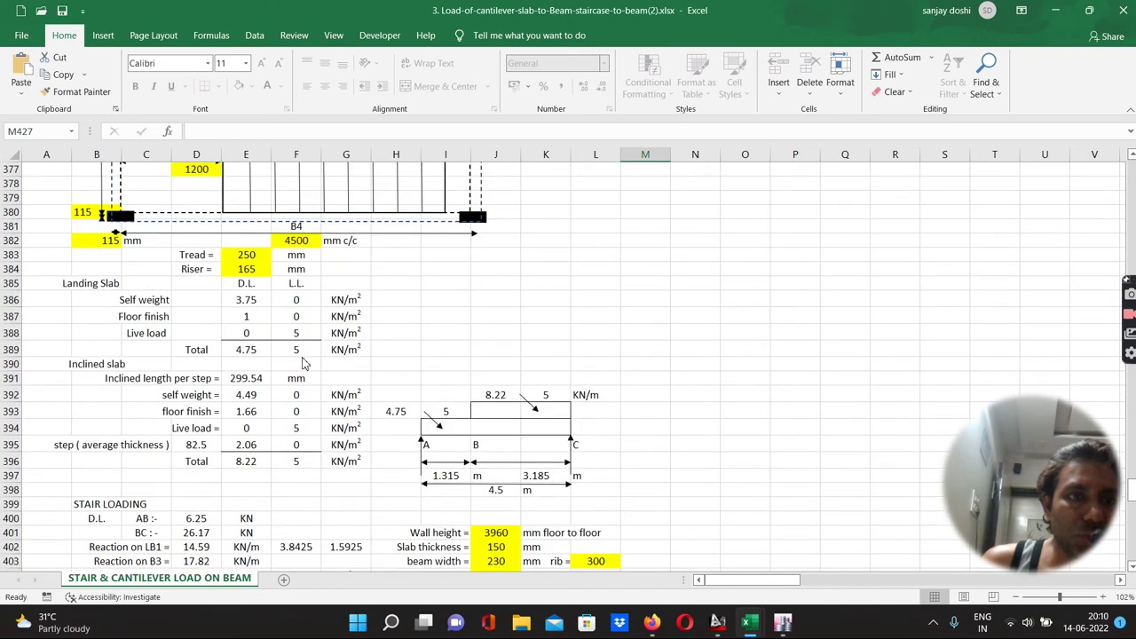
scroll(303, 364, down, 1)
scroll(303, 364, up, 5)
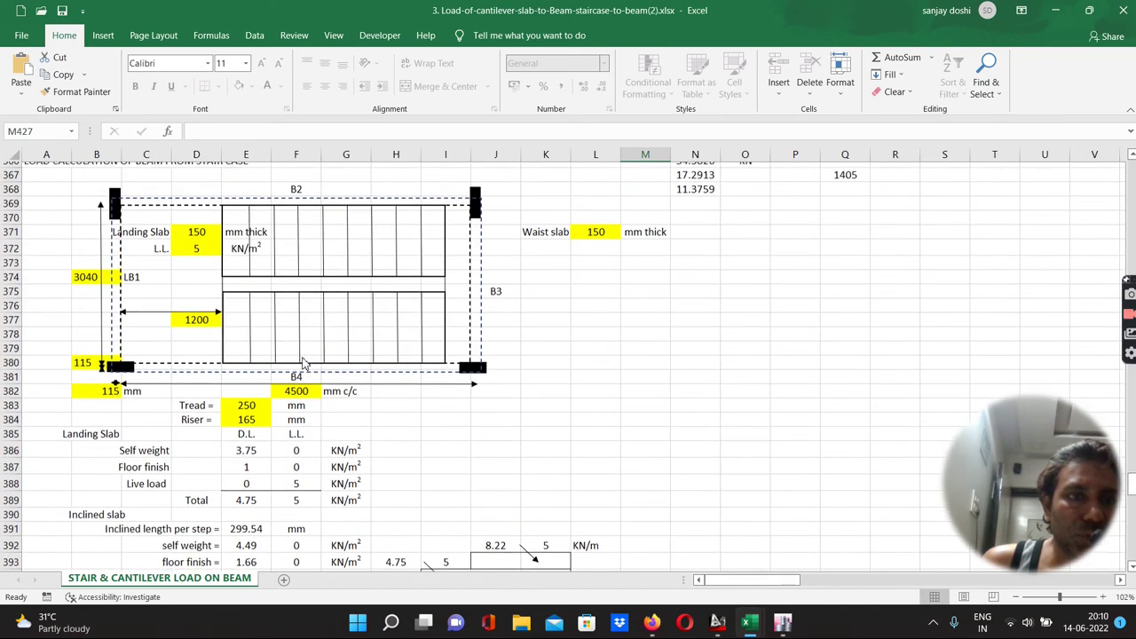
scroll(303, 363, up, 13)
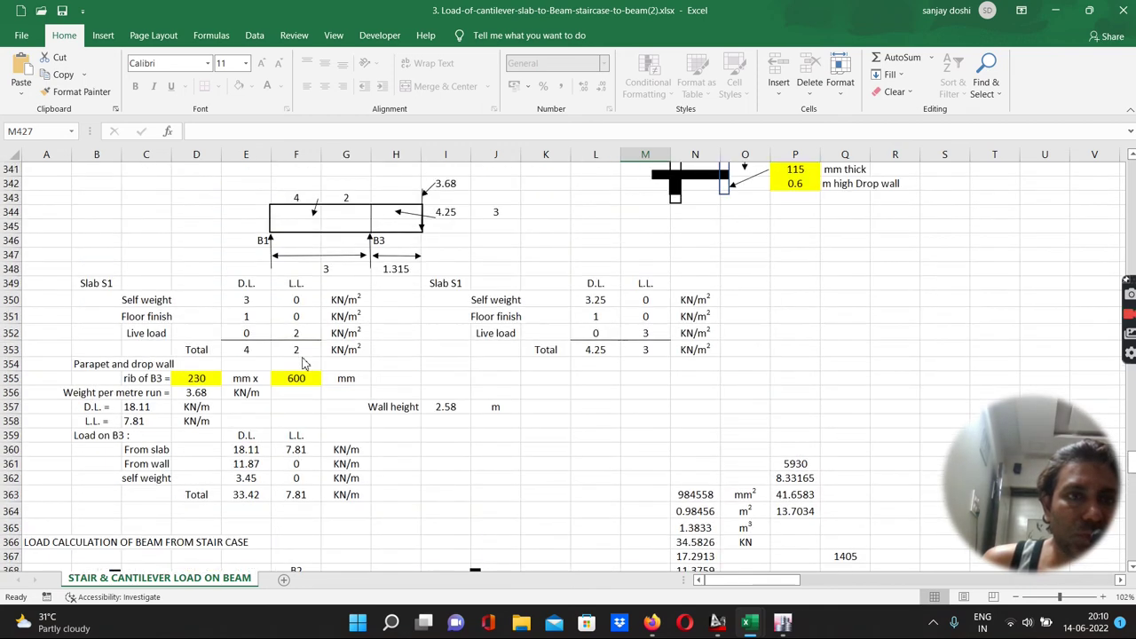
scroll(303, 364, down, 20)
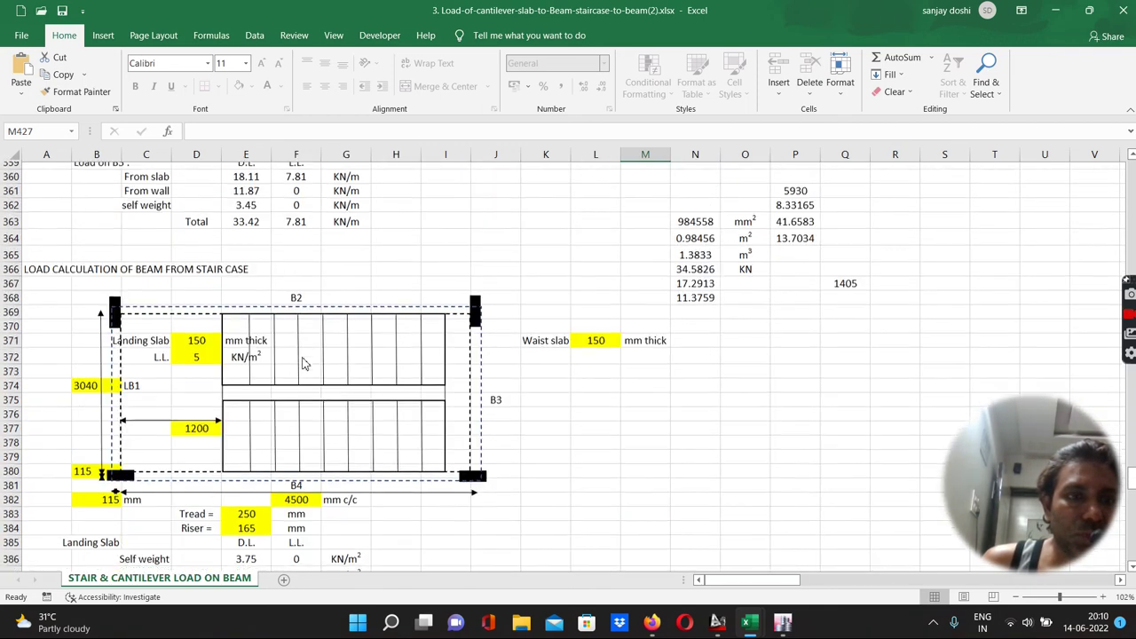
scroll(302, 364, down, 10)
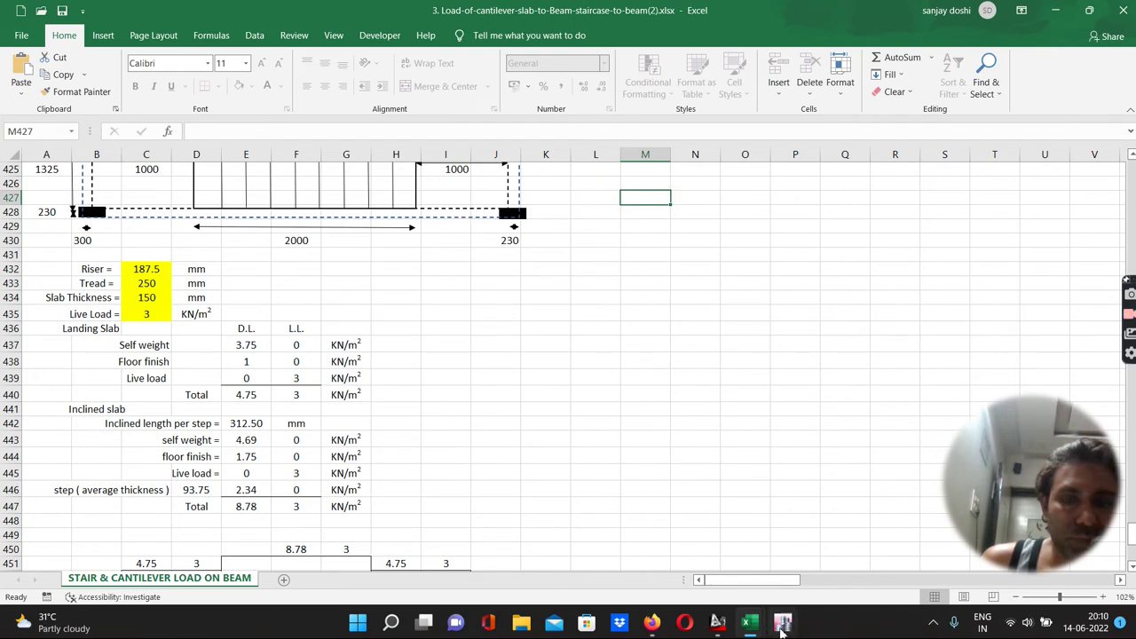
Step: Switch back to ETABS and change the Terrace plan window to the default 3-D view
mouse_move(782, 626)
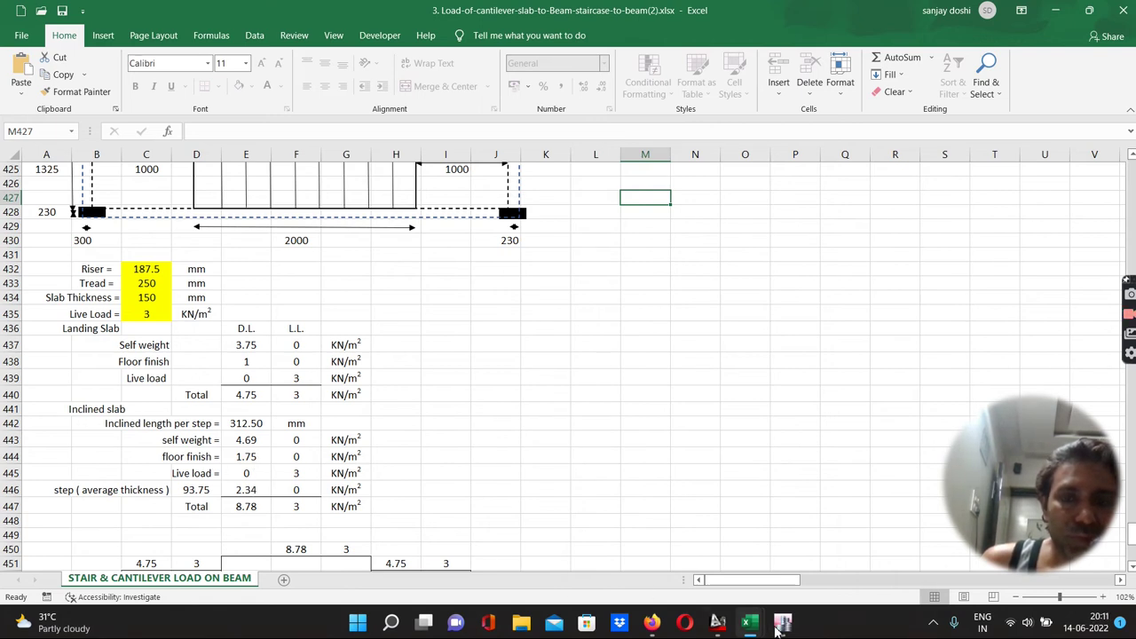
click(782, 550)
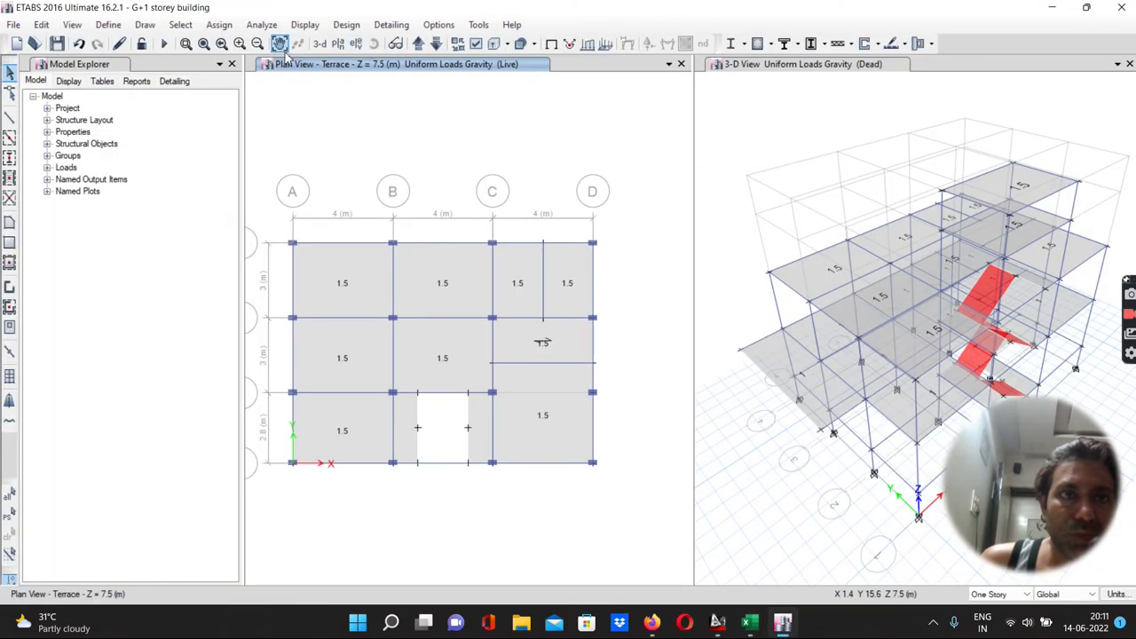
click(321, 44)
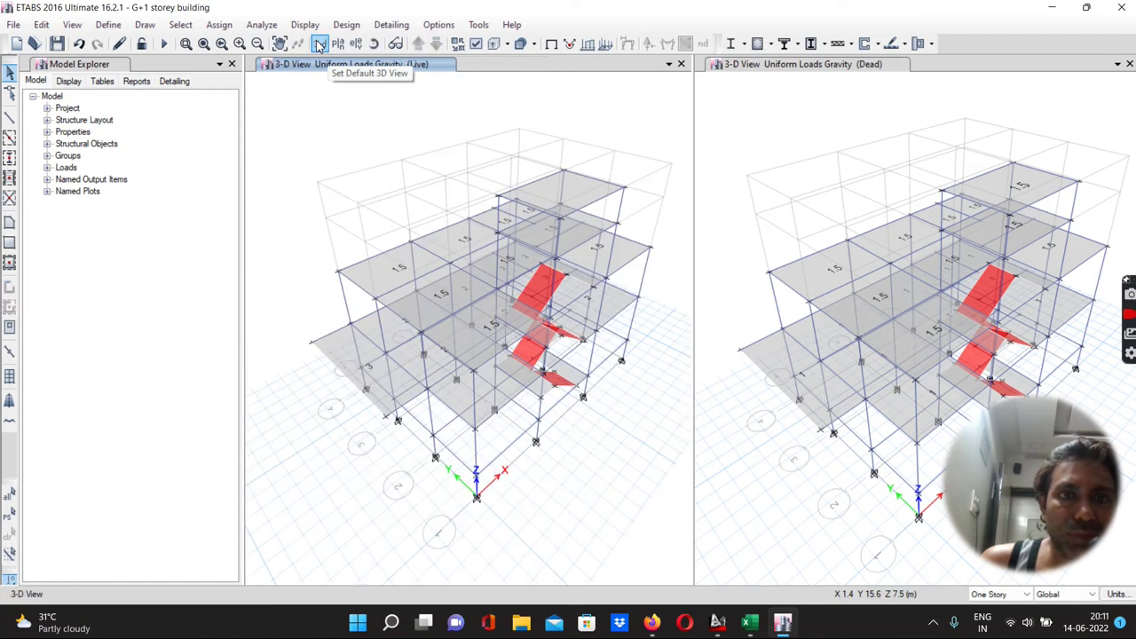
Step: Assign a 1 kN/m² uniform Dead gravity load to the five staircase landing slabs, replacing existing loads
scroll(571, 387, up, 5)
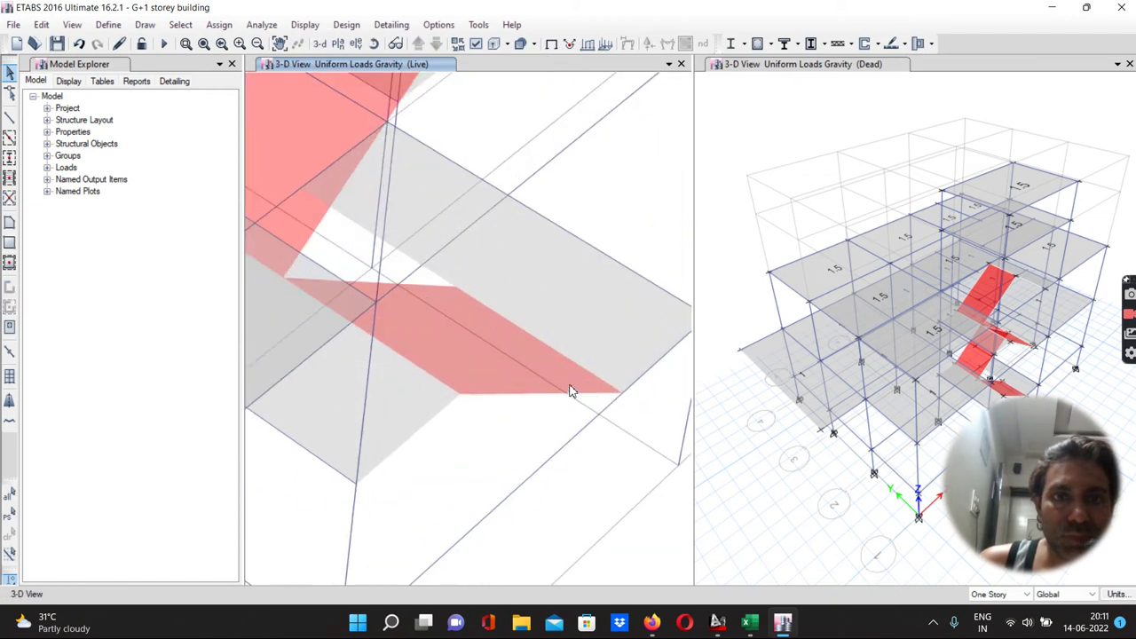
click(539, 267)
scroll(502, 371, down, 4)
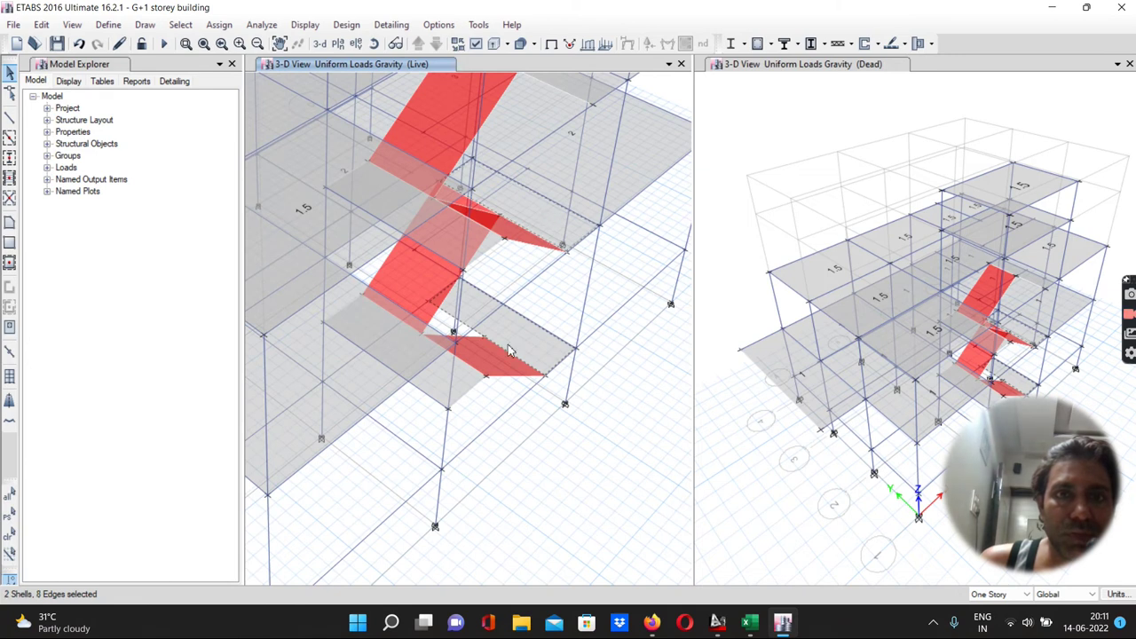
click(461, 384)
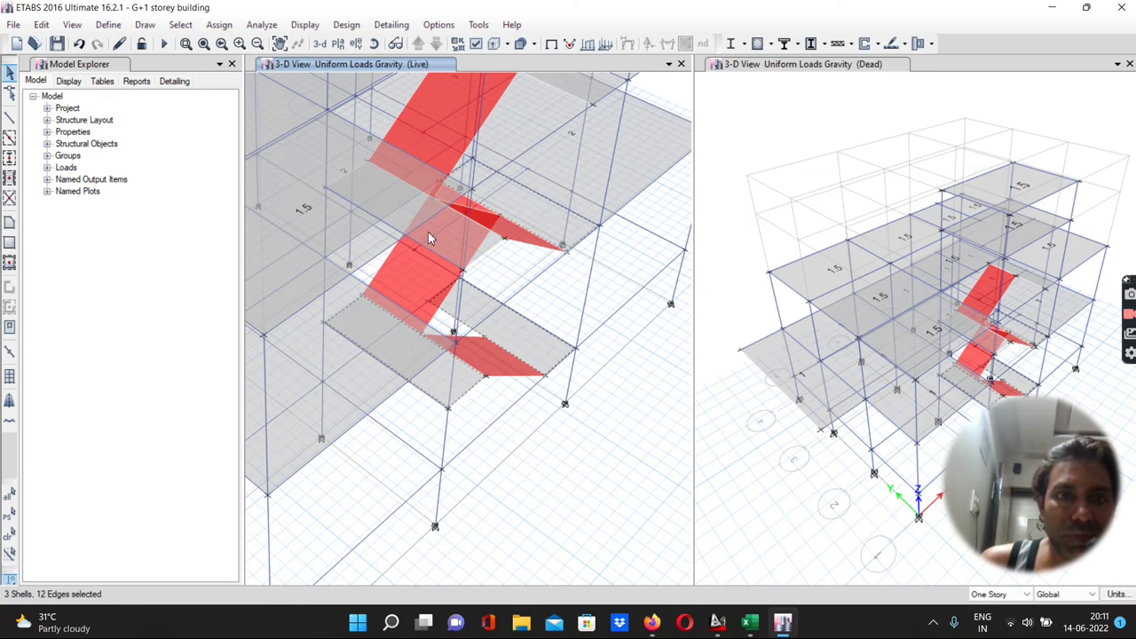
click(484, 251)
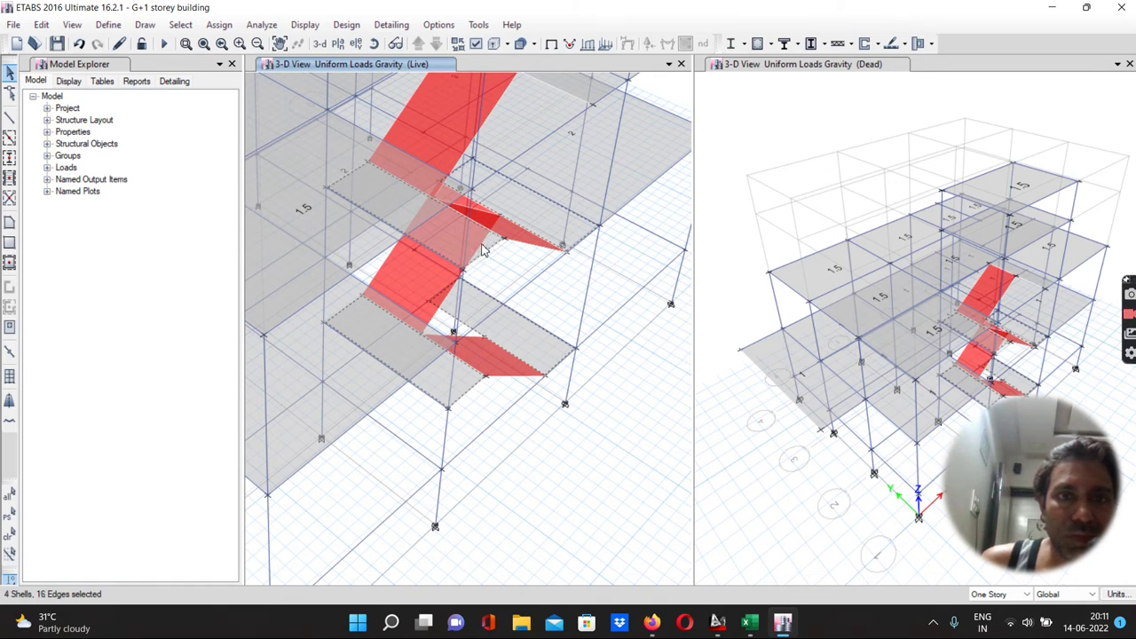
scroll(435, 366, down, 5)
scroll(465, 213, up, 6)
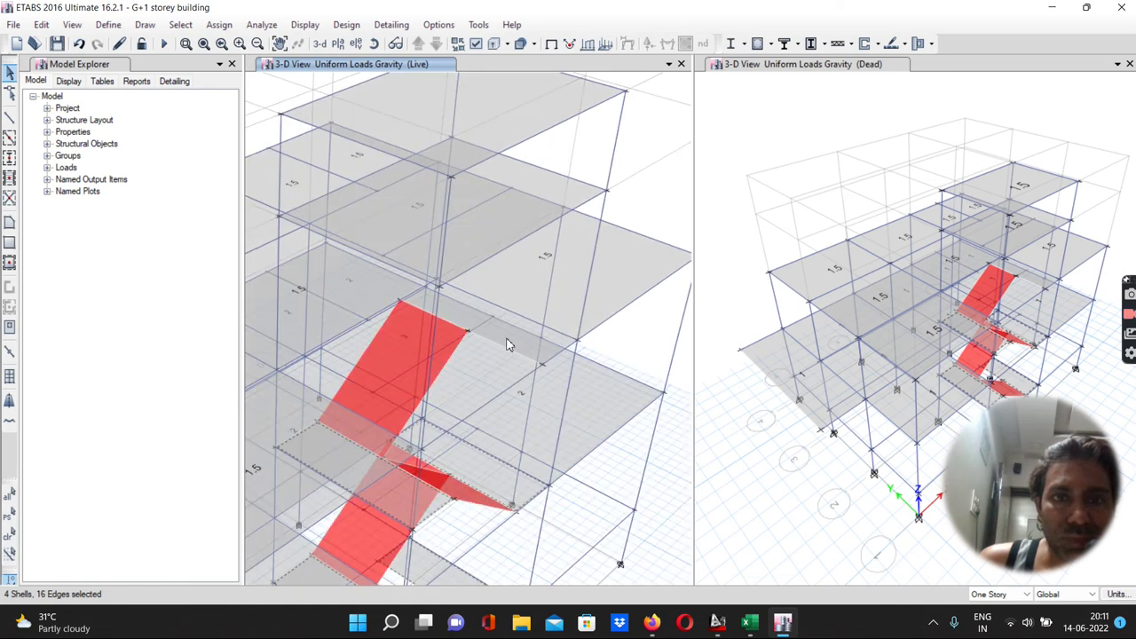
click(561, 346)
scroll(485, 325, down, 5)
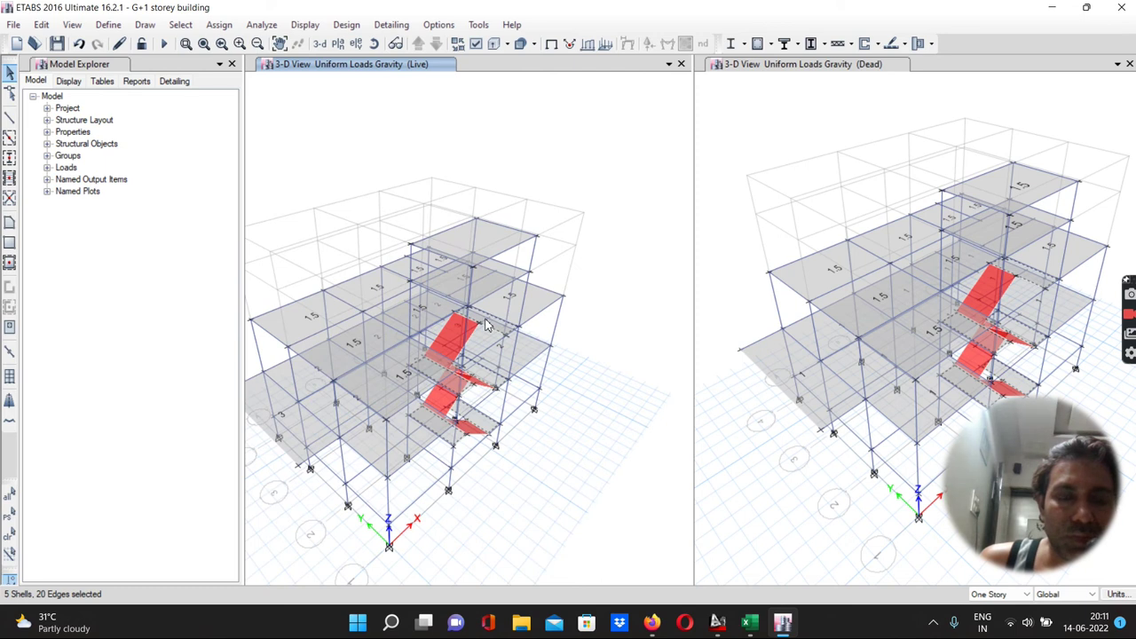
click(220, 24)
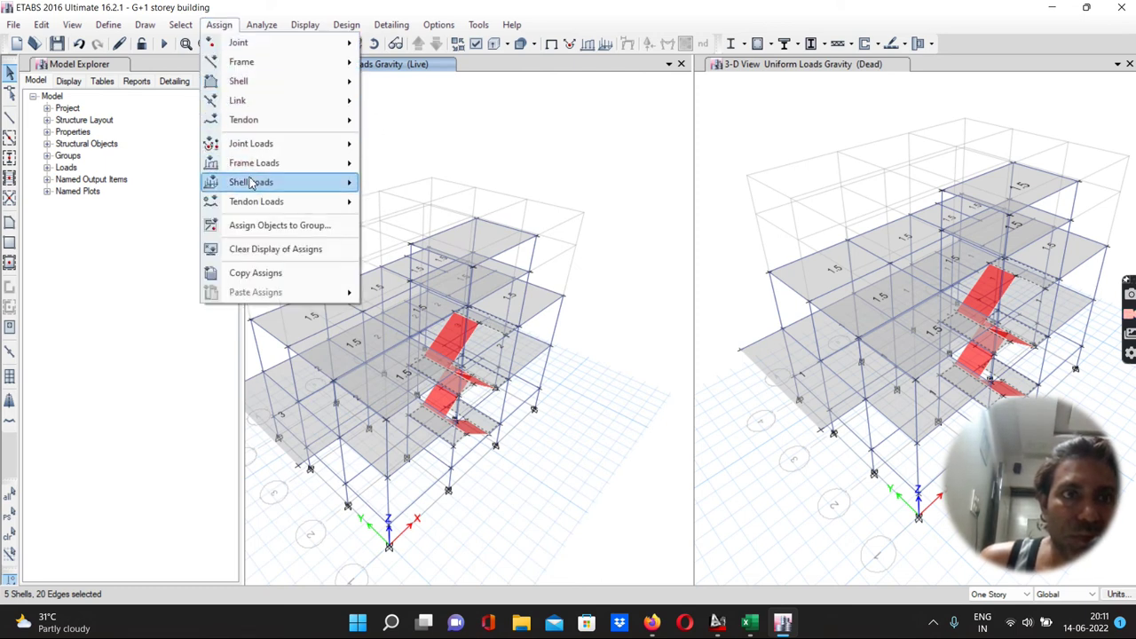
mouse_move(251, 182)
click(406, 203)
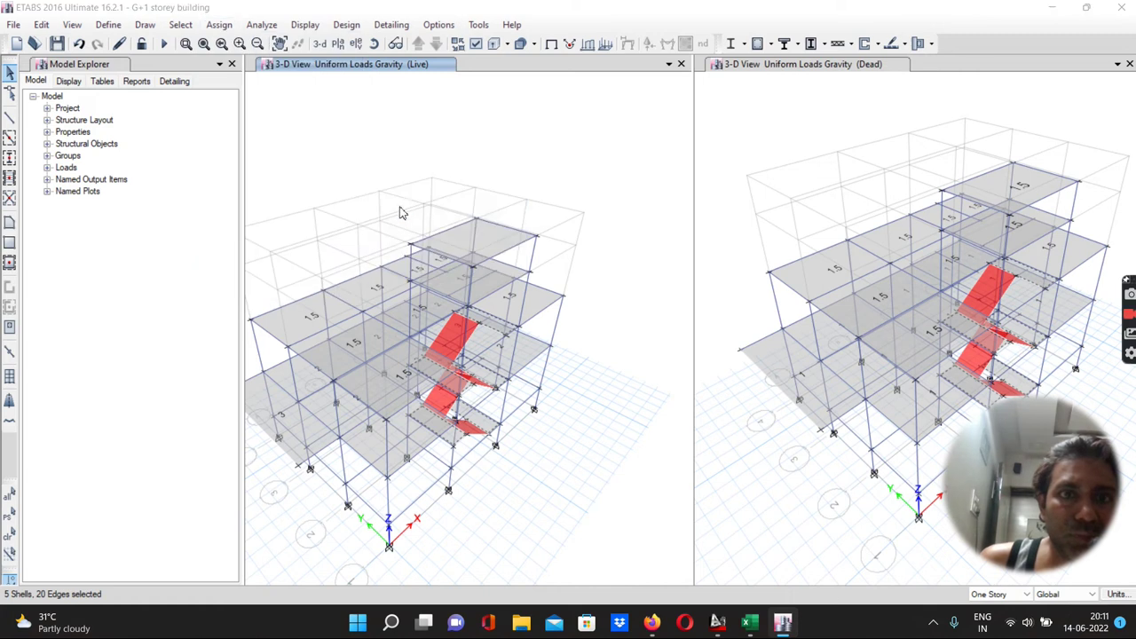
click(352, 135)
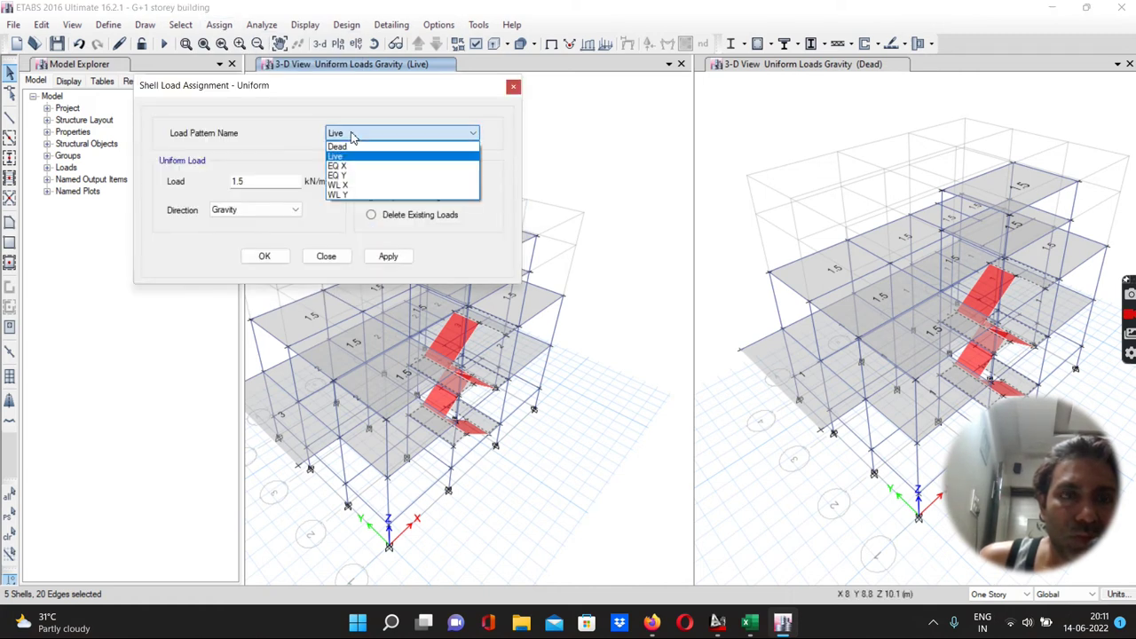
click(343, 146)
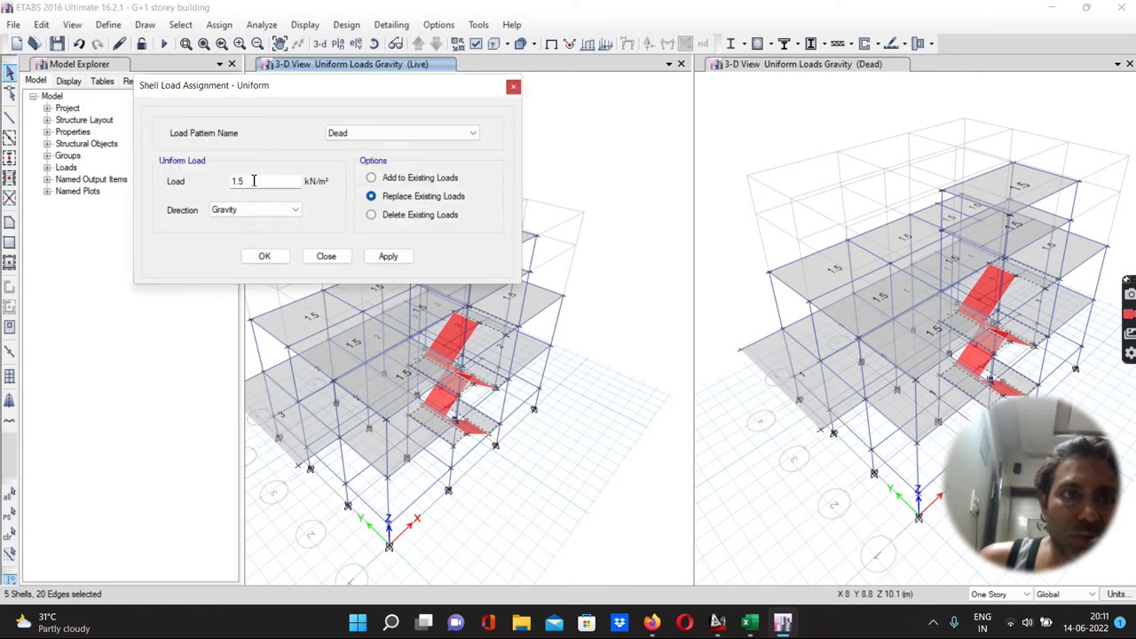
drag(257, 181, 220, 183)
text(1)
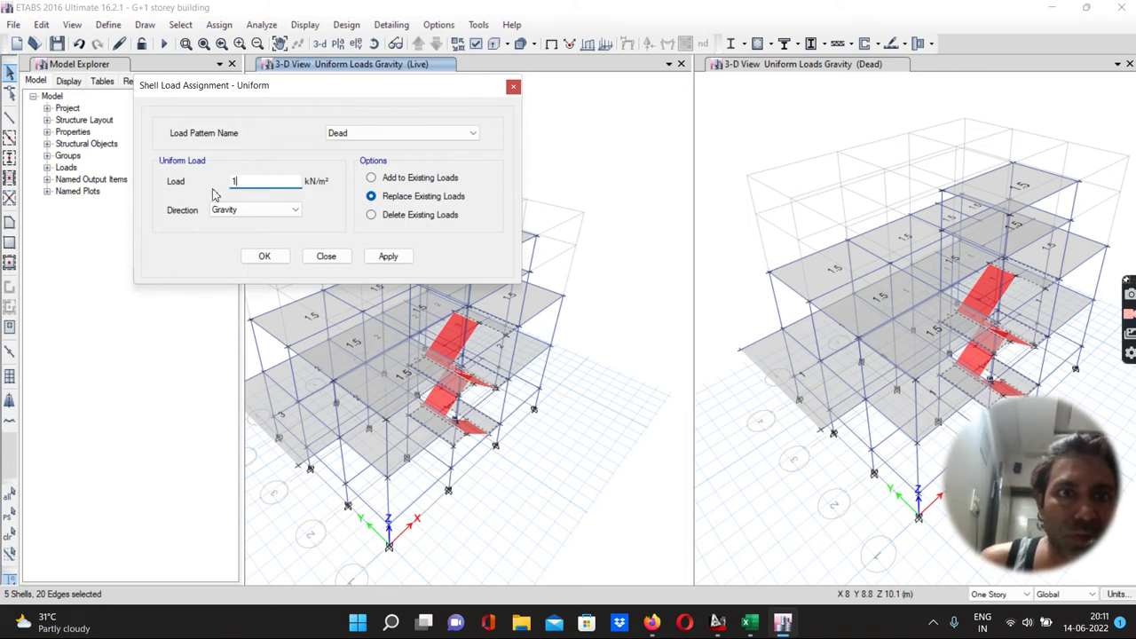
click(385, 257)
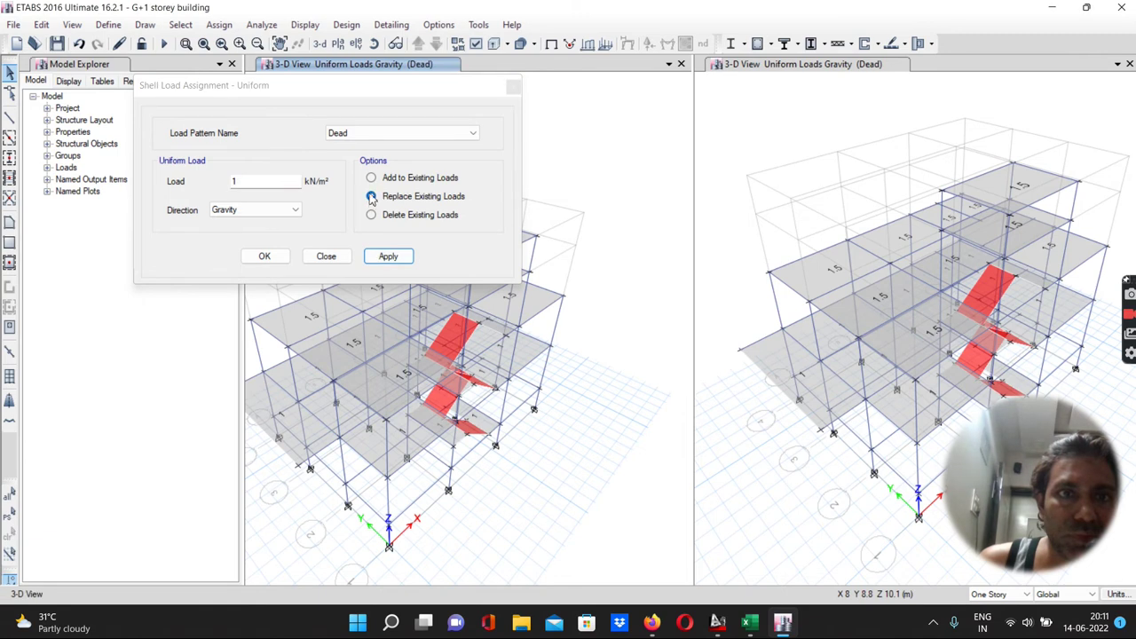
Step: Add a 3 kN/m² uniform Live gravity load to the same five landing slabs, restoring the previous selection
click(350, 140)
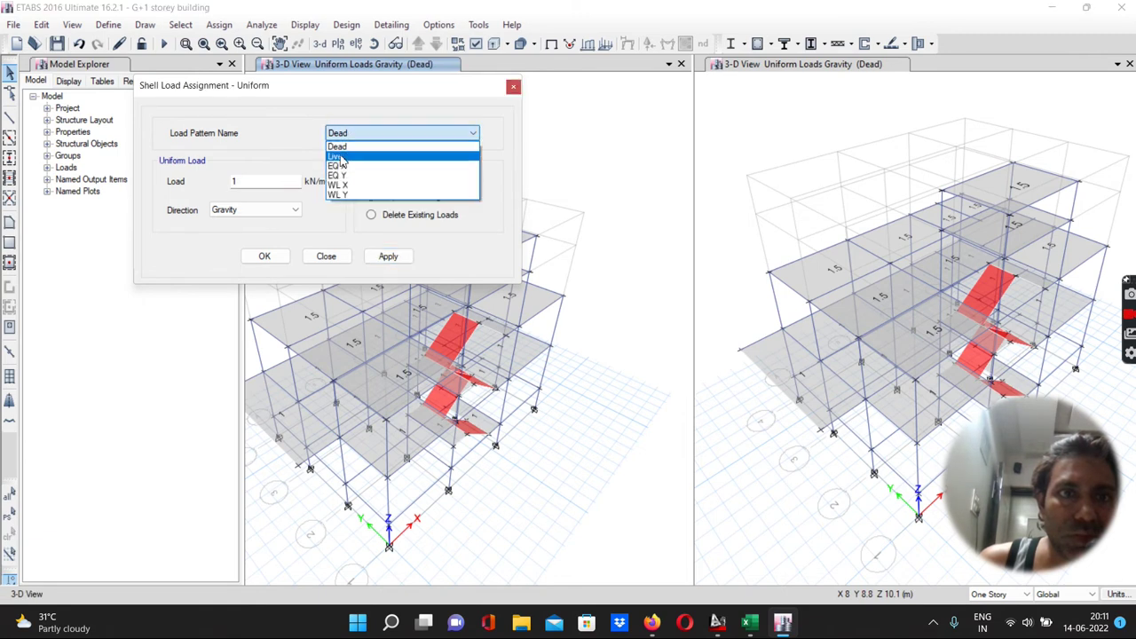
click(342, 160)
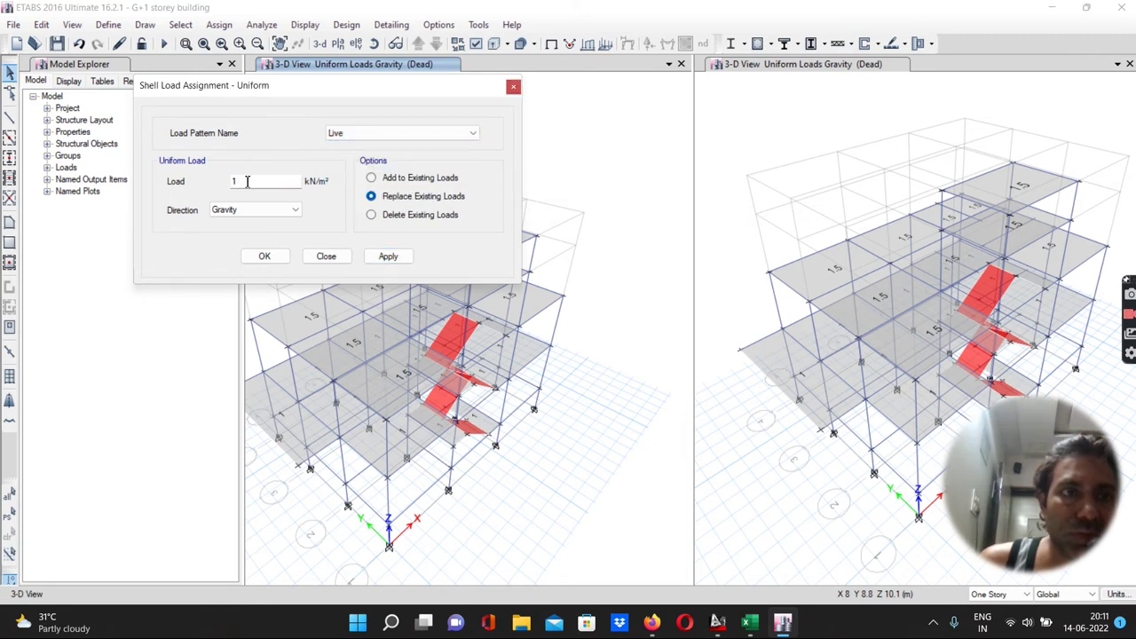
drag(238, 181, 205, 191)
text(3)
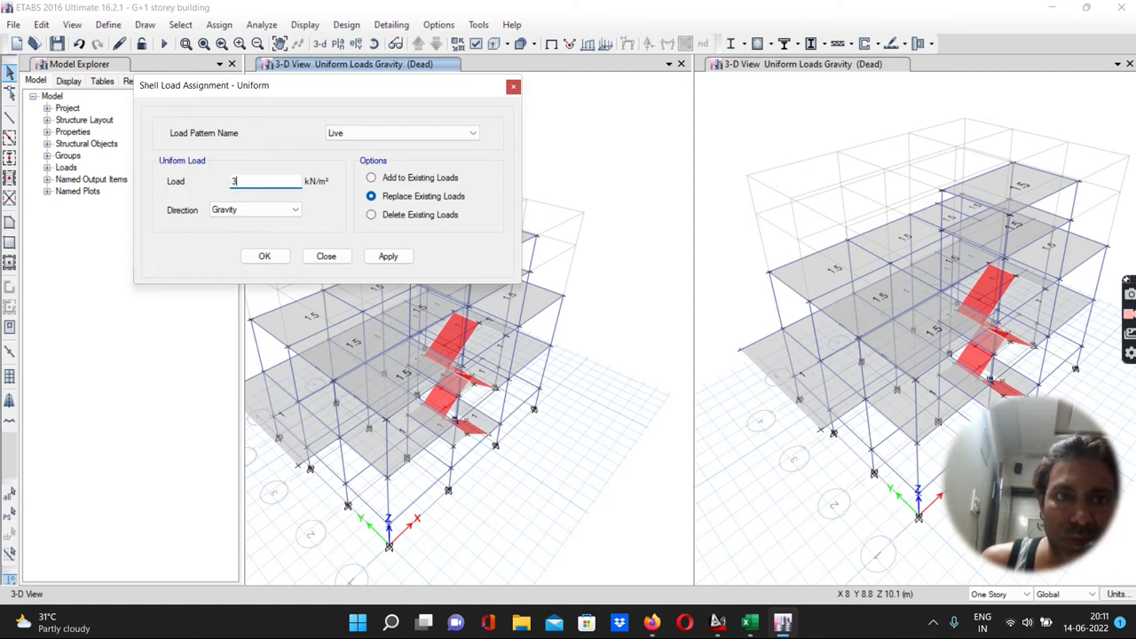
click(371, 178)
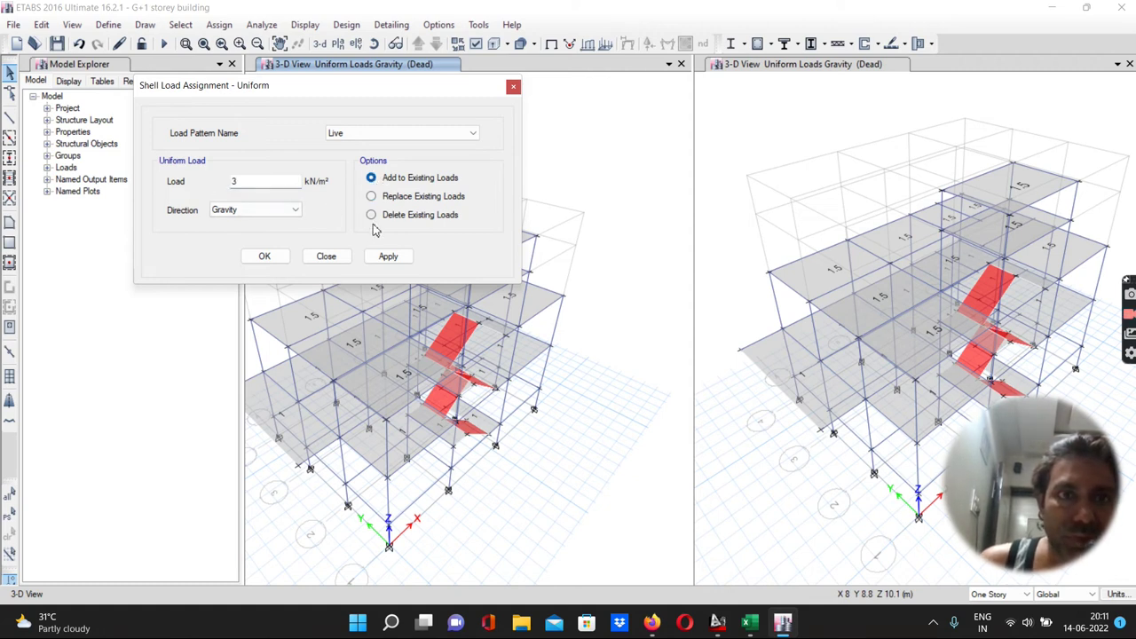
click(388, 257)
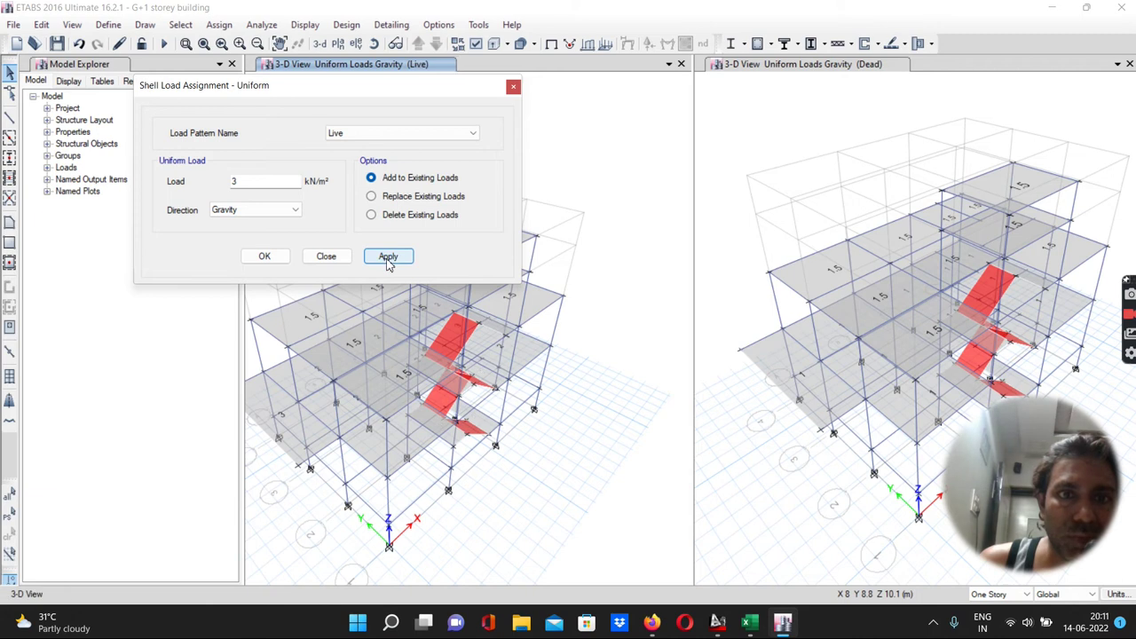
click(676, 360)
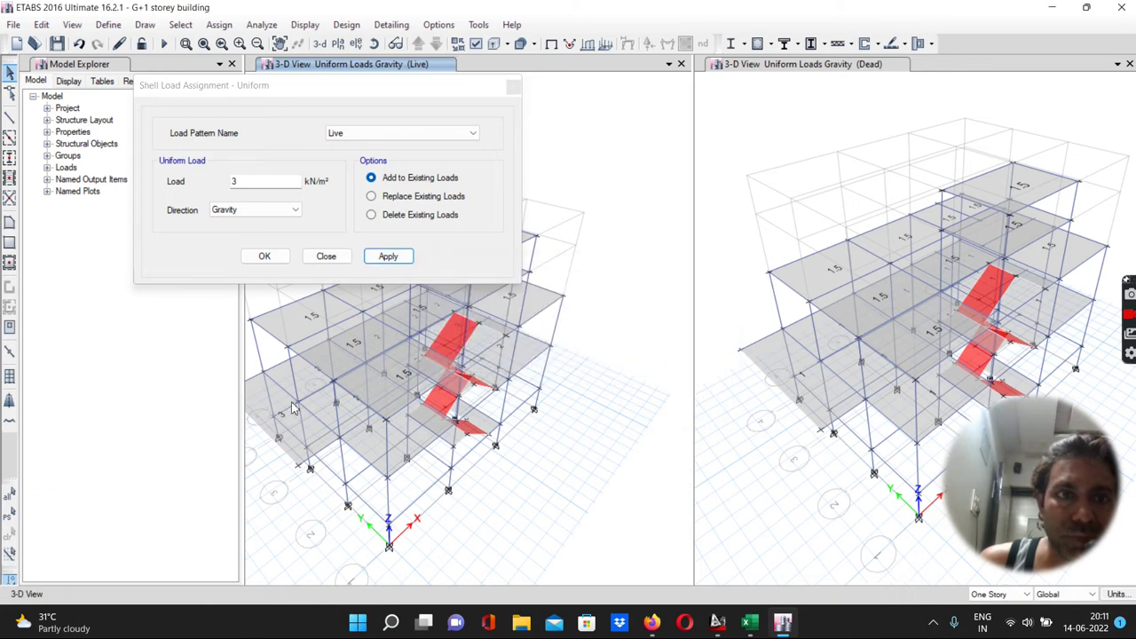
click(8, 516)
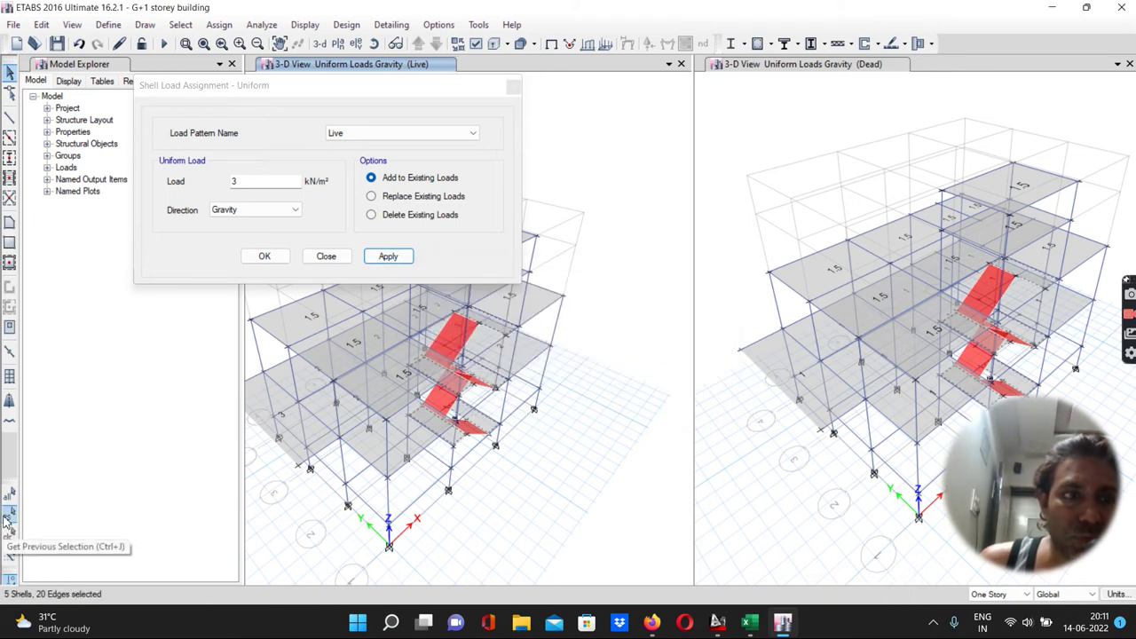
click(382, 258)
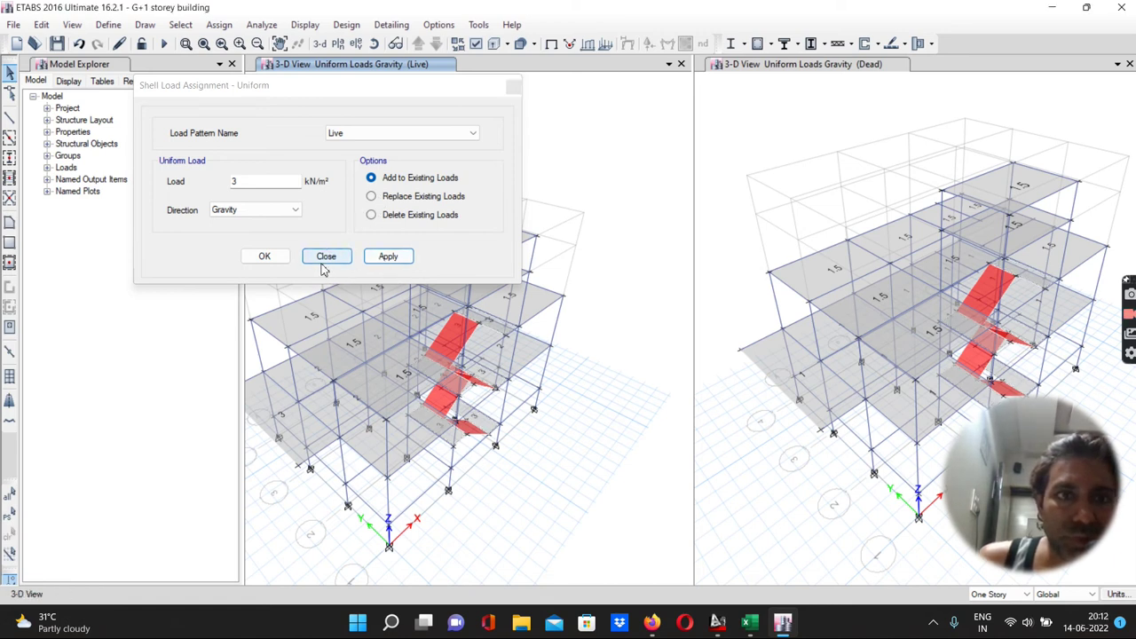
click(264, 257)
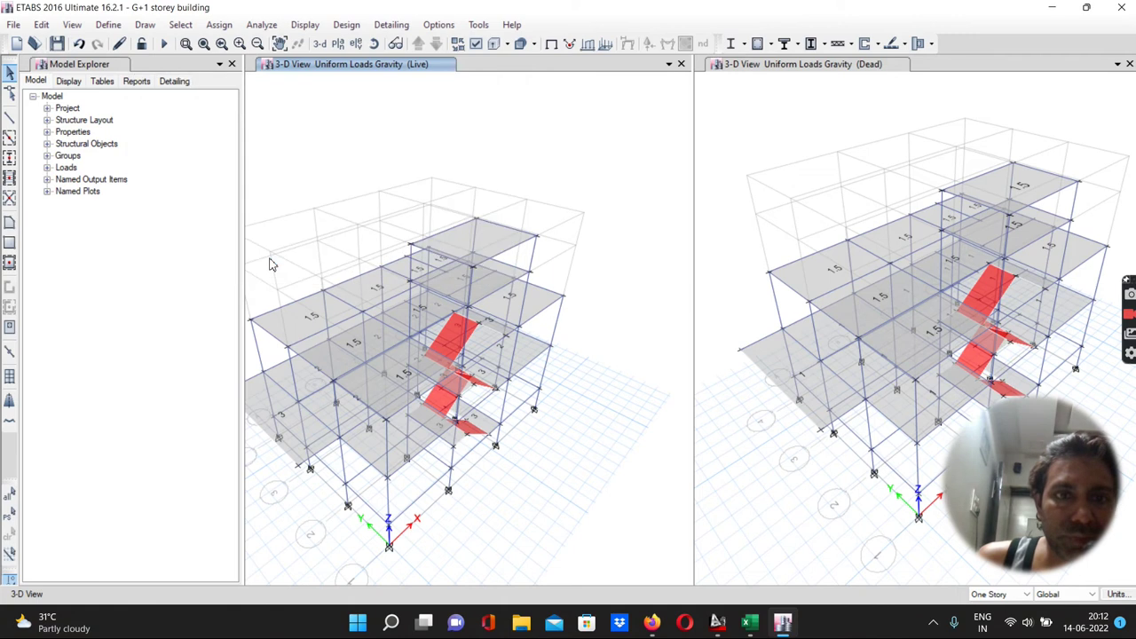
Step: Select the four inclined staircase slabs and start a uniform shell load assignment that adds to existing loads
scroll(476, 378, up, 4)
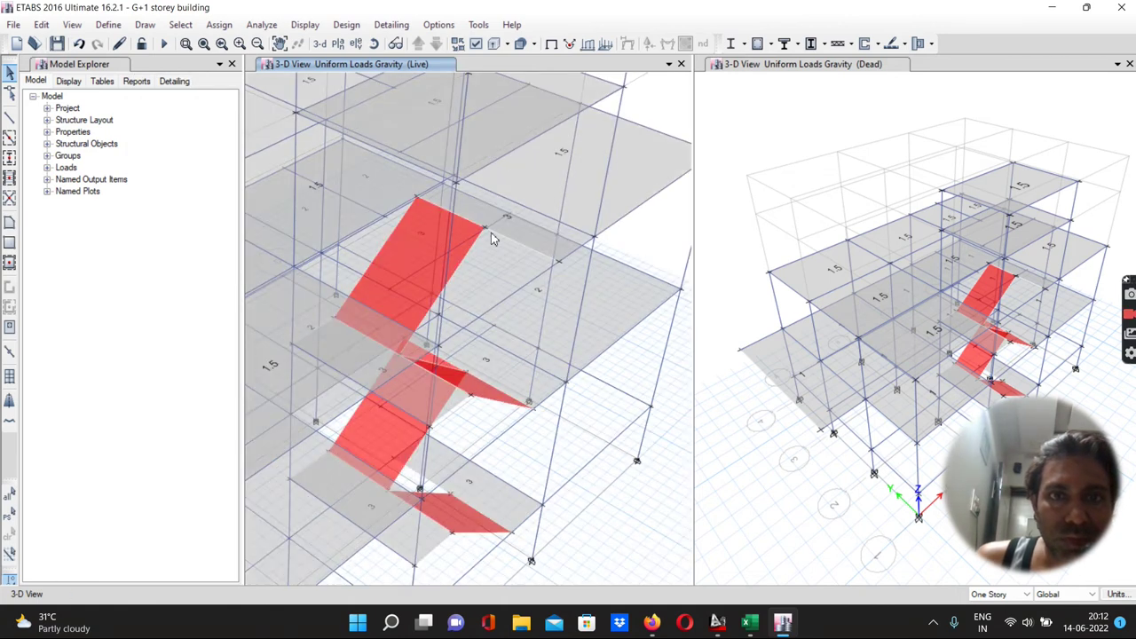
scroll(497, 227, up, 3)
scroll(506, 197, down, 4)
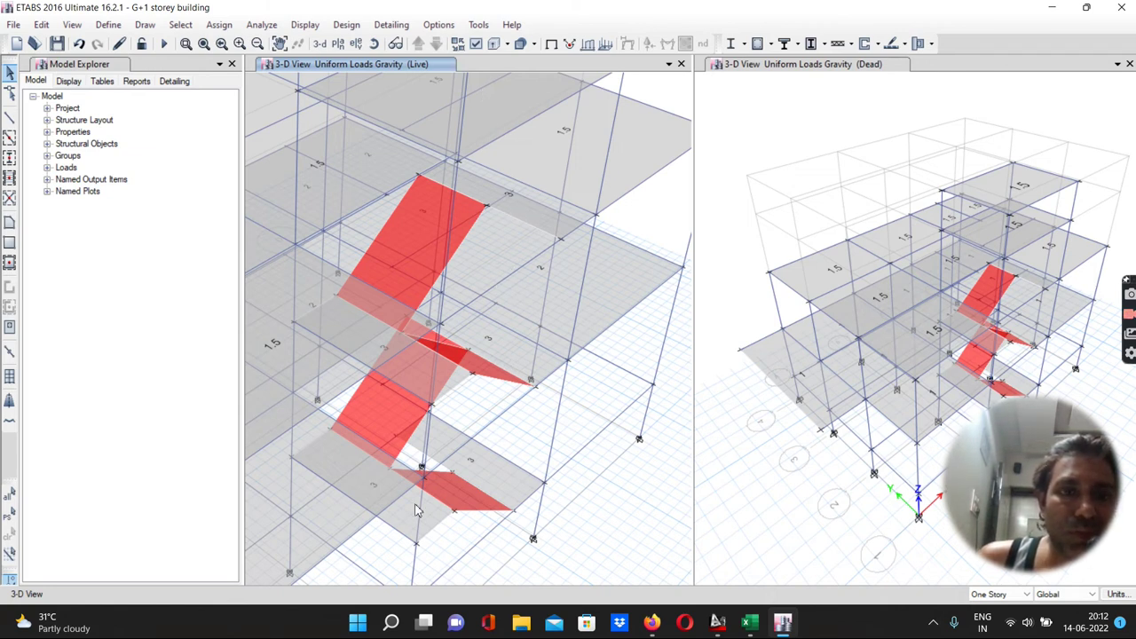
click(406, 254)
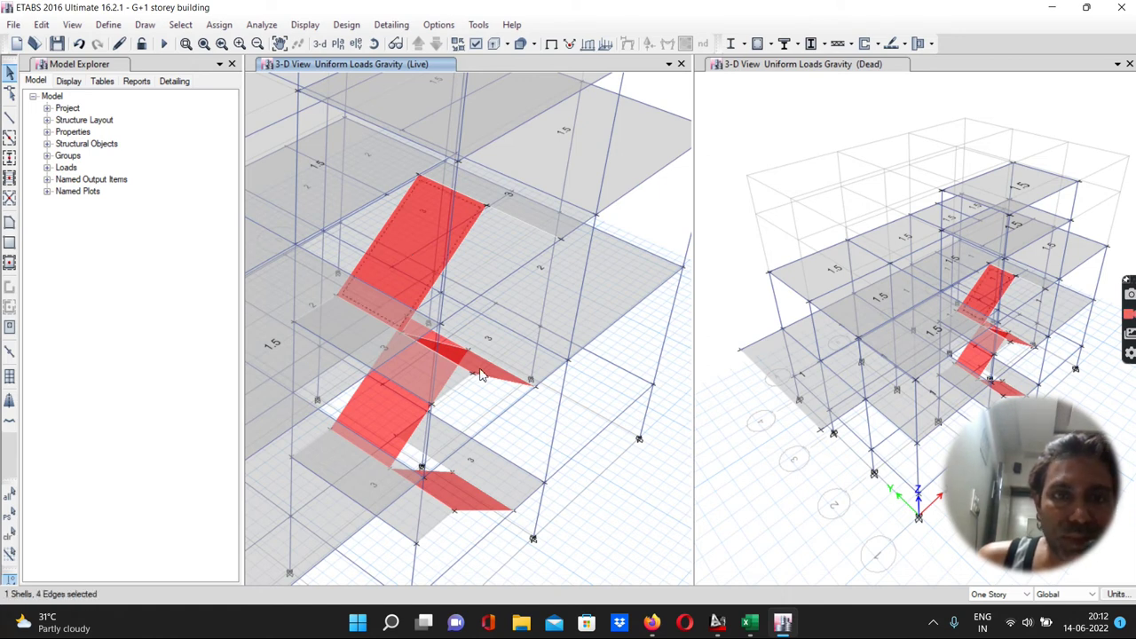
click(421, 399)
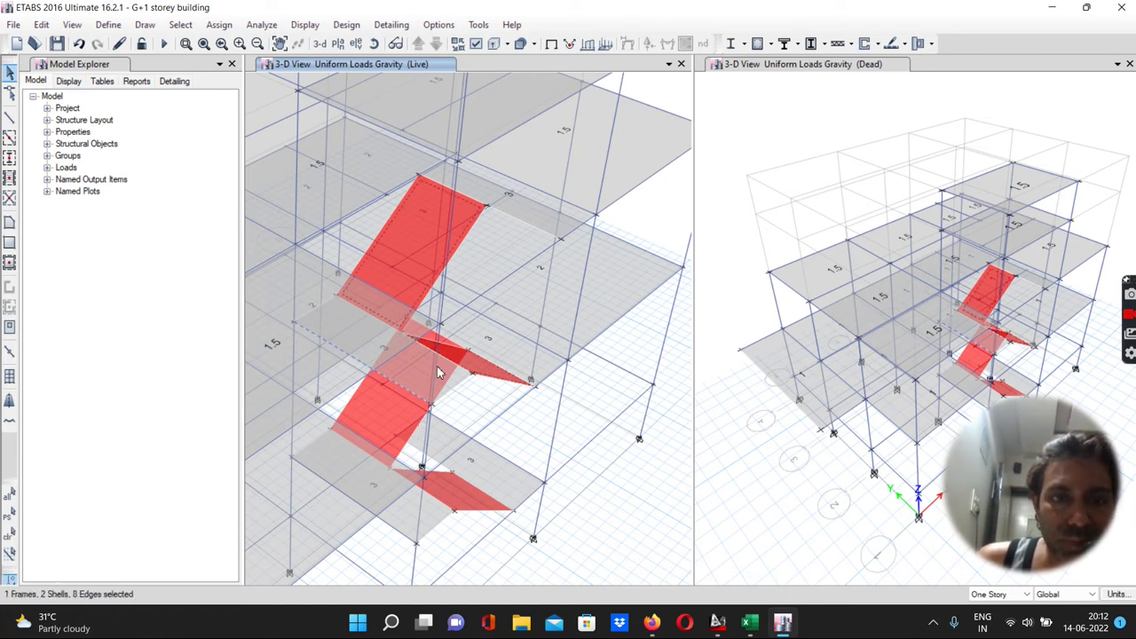
click(402, 387)
click(390, 426)
click(448, 492)
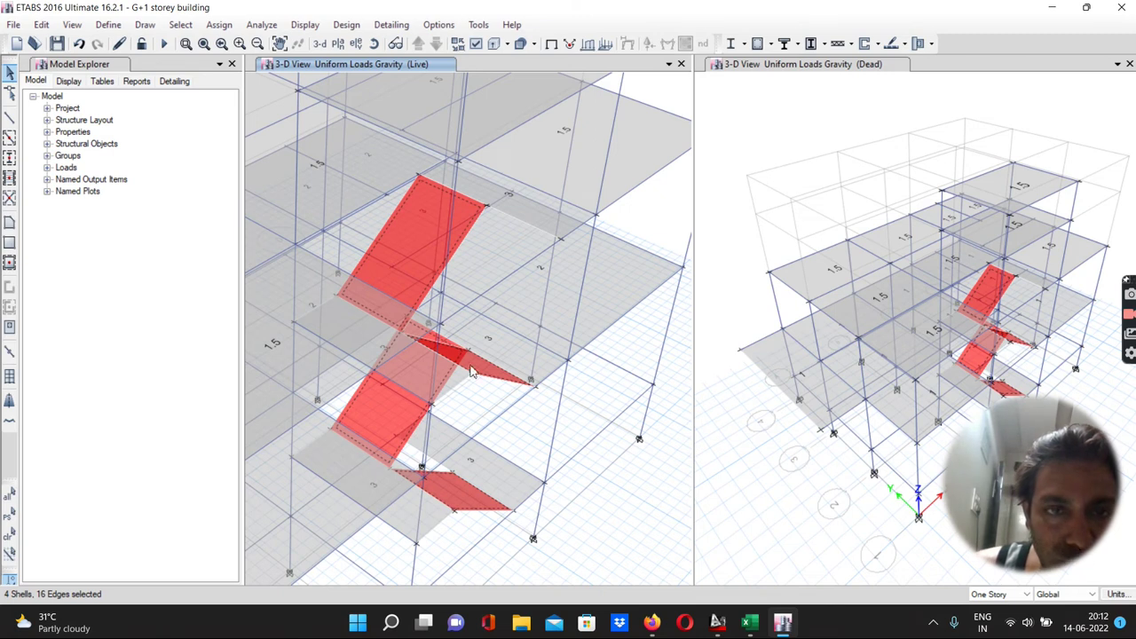
click(219, 24)
mouse_move(253, 182)
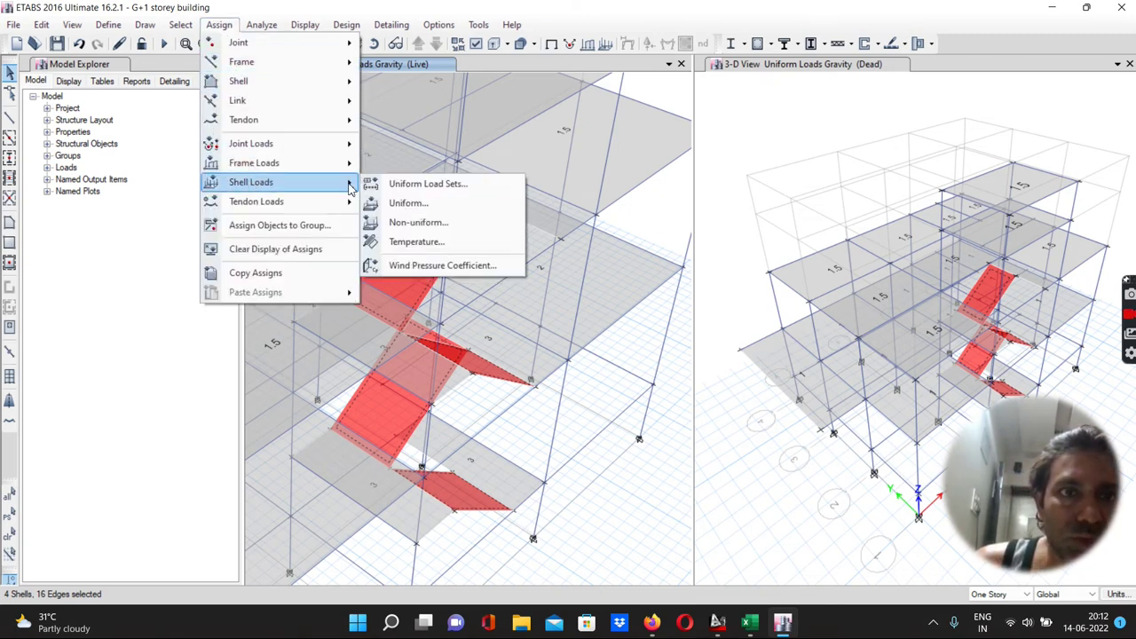
click(399, 204)
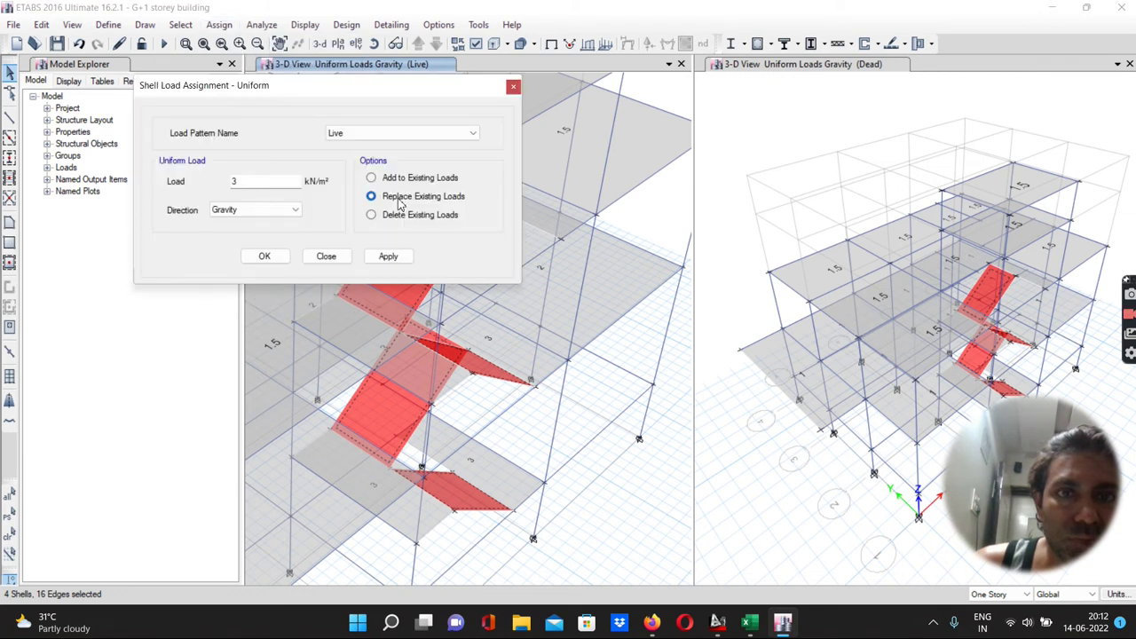
click(371, 178)
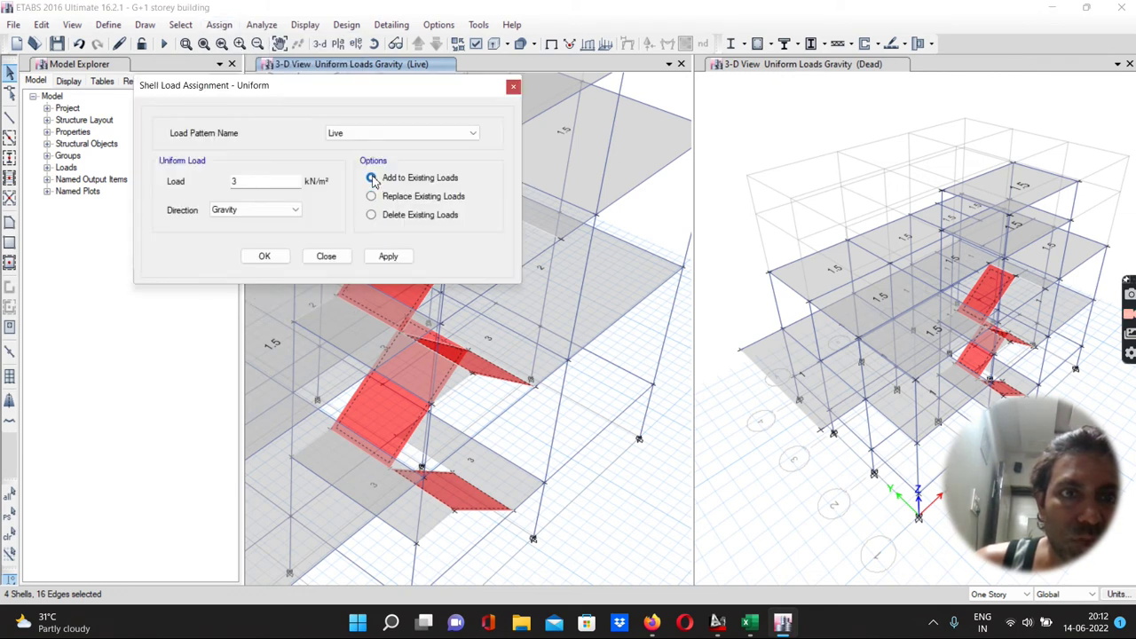
Step: Switch to the cantilever slab and staircase workbook in Excel, examine the inclined slab dead and live loads, and return to ETABS
click(750, 623)
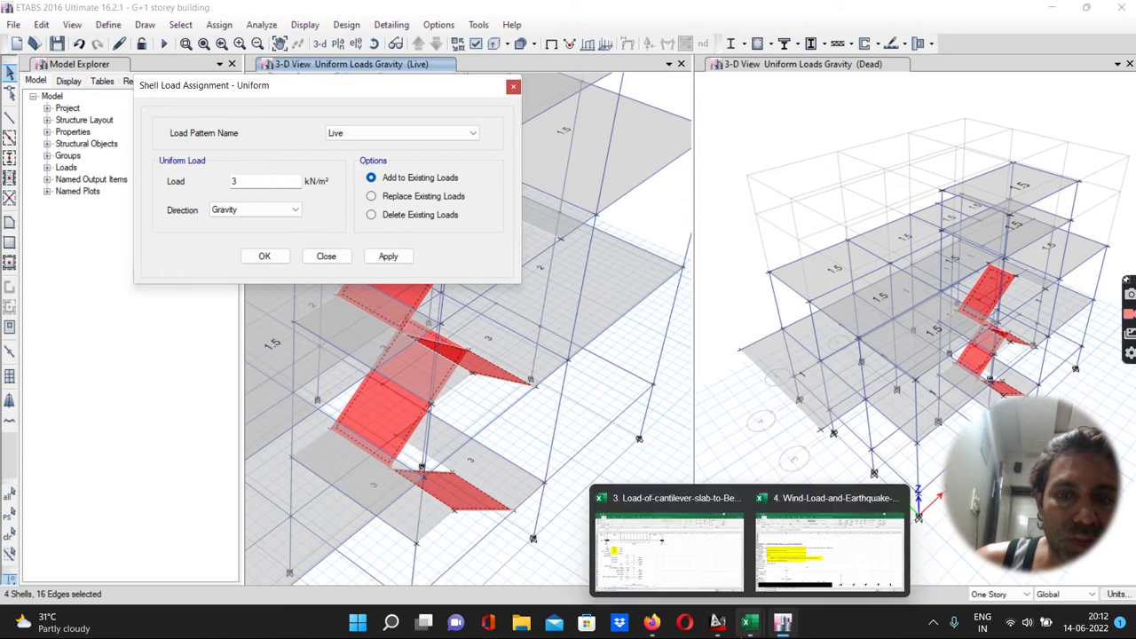
click(695, 548)
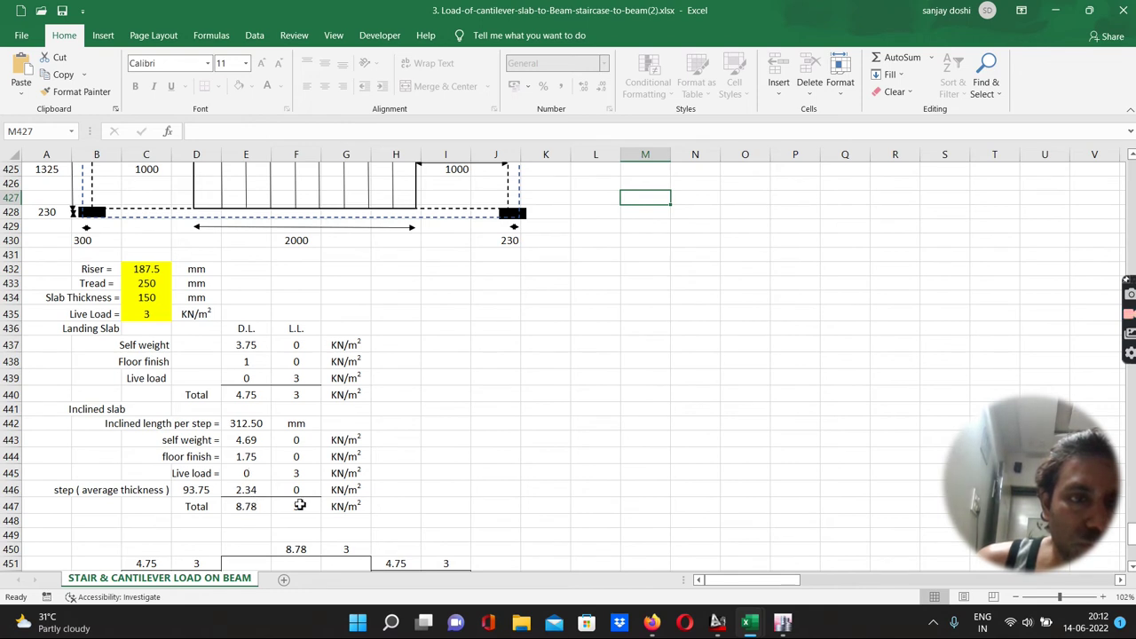
mouse_move(784, 627)
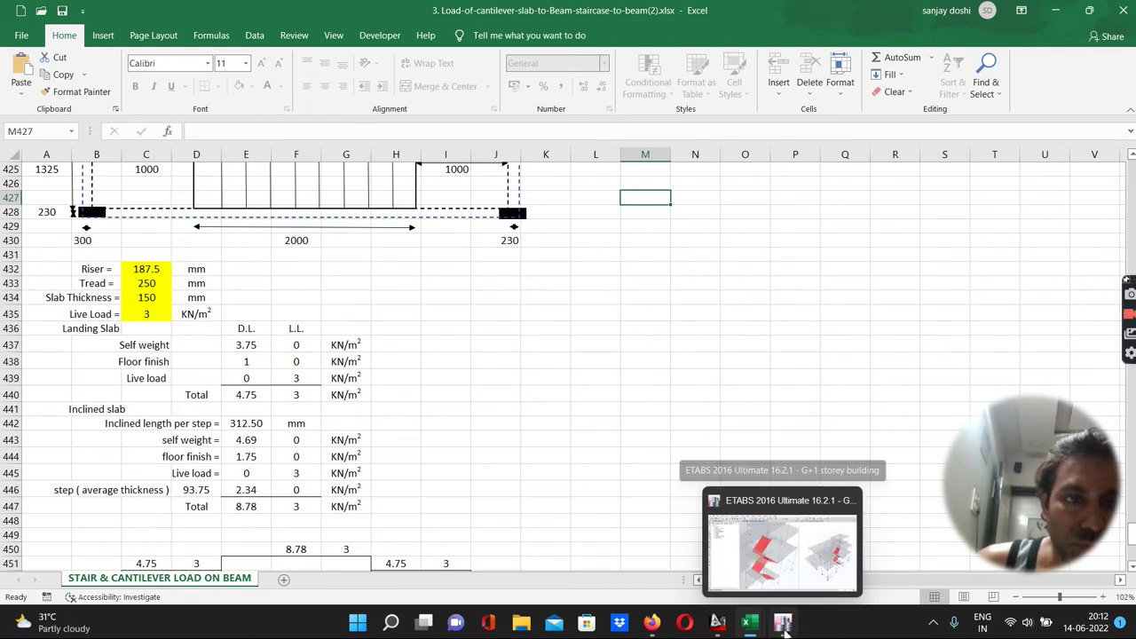
click(781, 545)
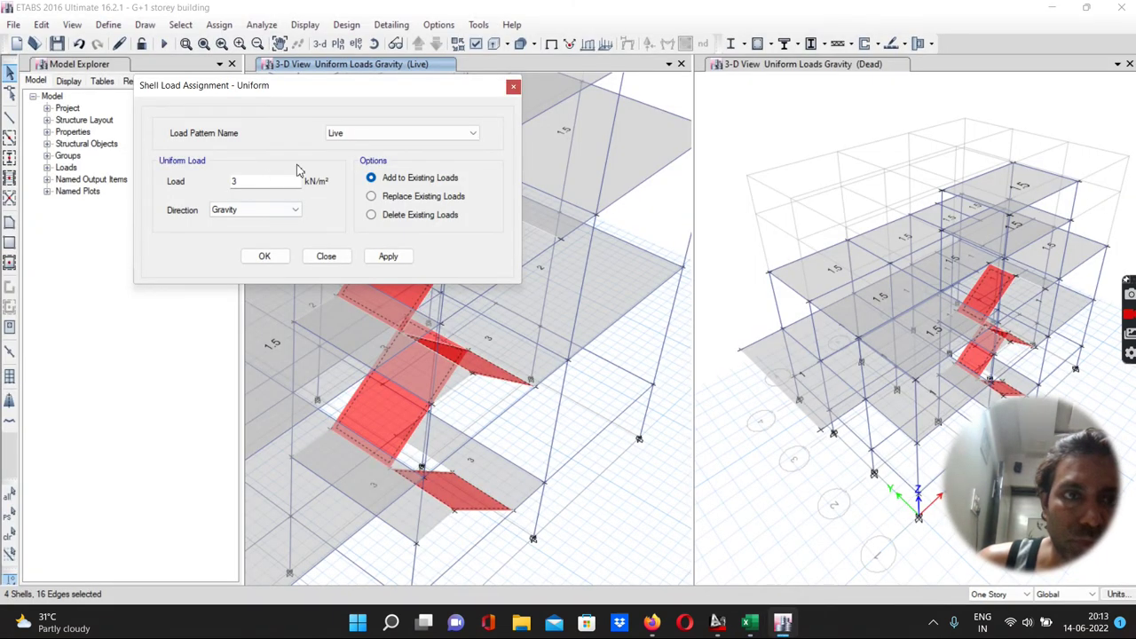
Step: Add a Dead gravity load of 1.75+2.34 kN/m² to the four inclined staircase slabs, keeping their existing loads
click(337, 133)
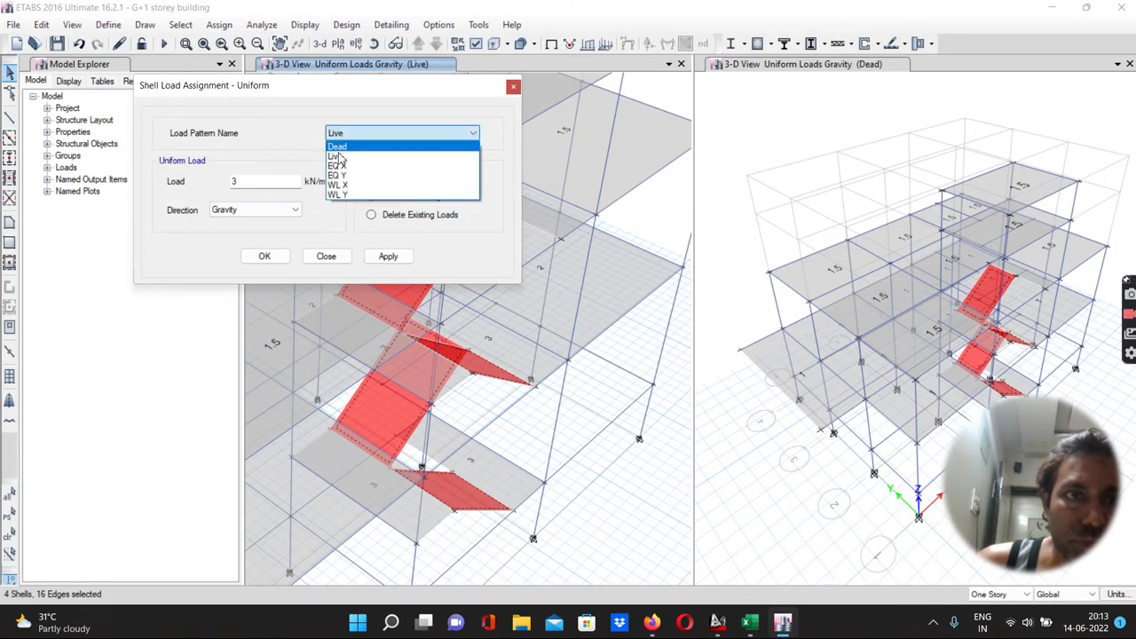
click(337, 145)
double_click(242, 182)
text(1.75)
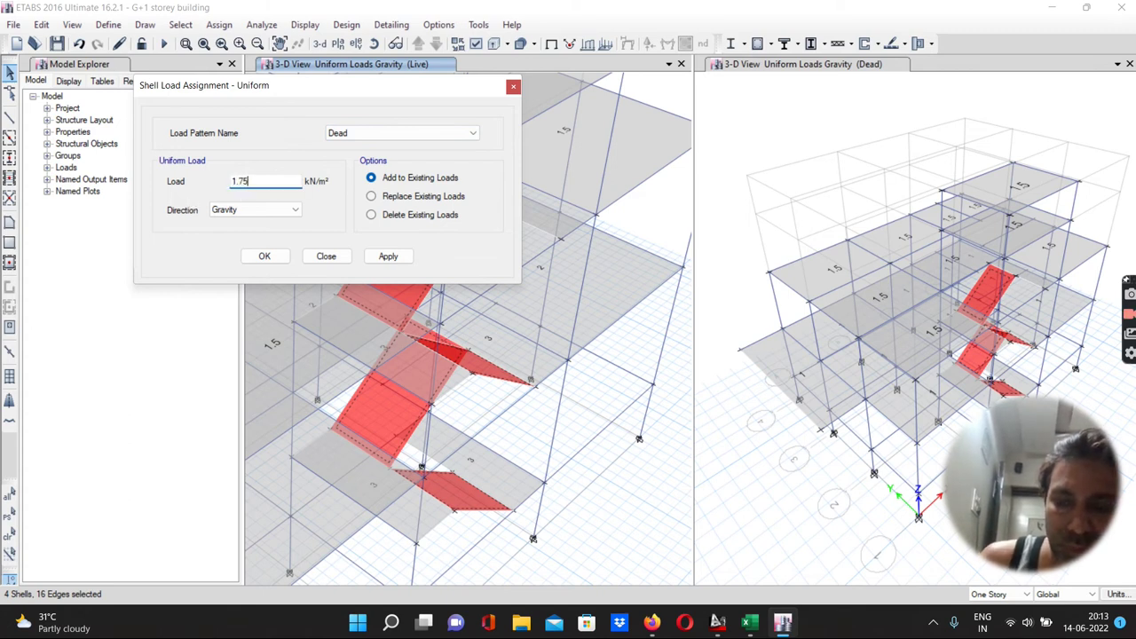
text(+2.34)
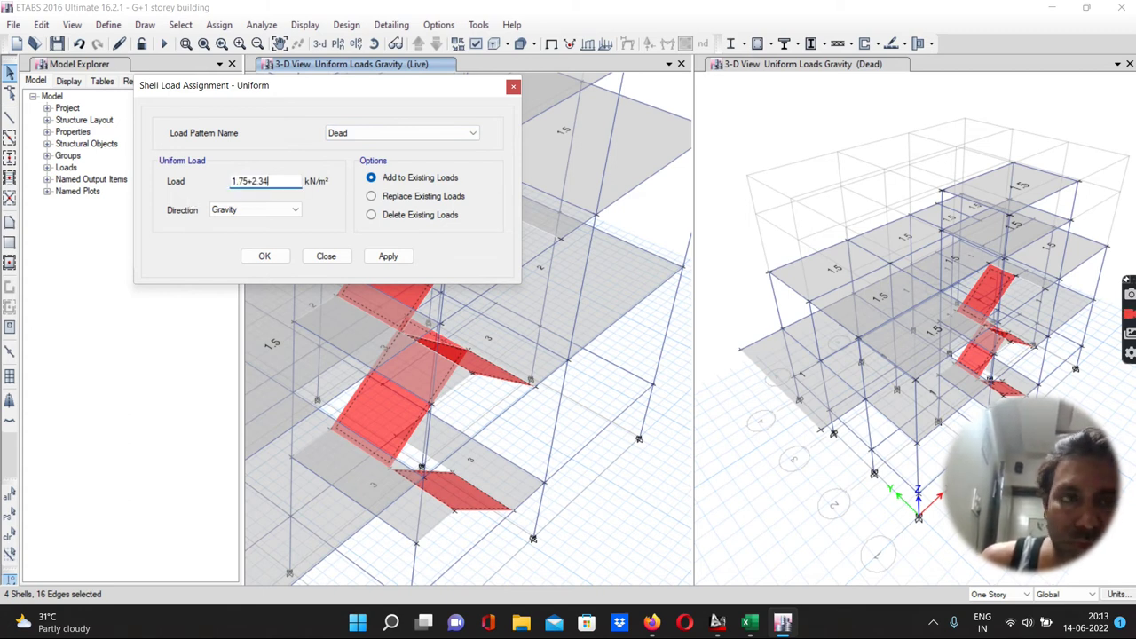
key(Tab)
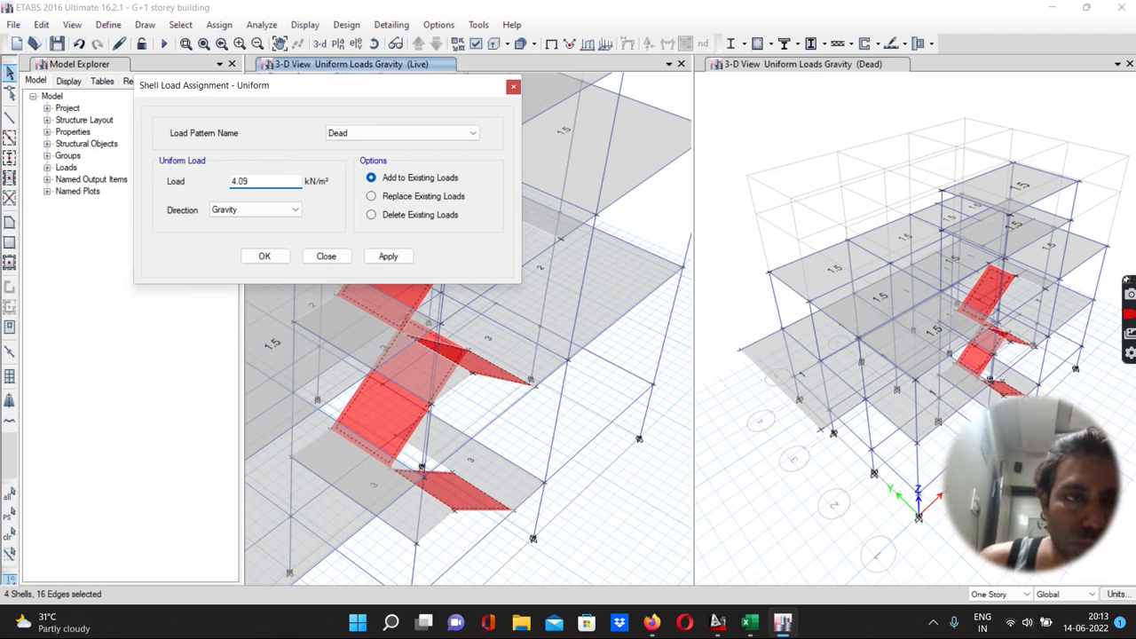
click(369, 257)
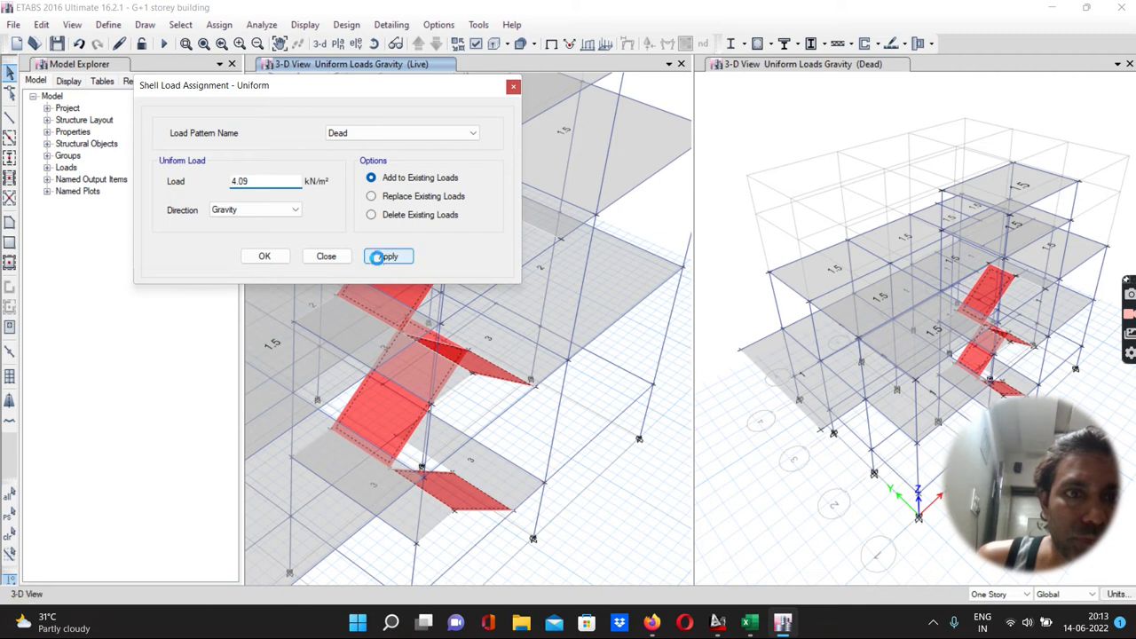
click(266, 256)
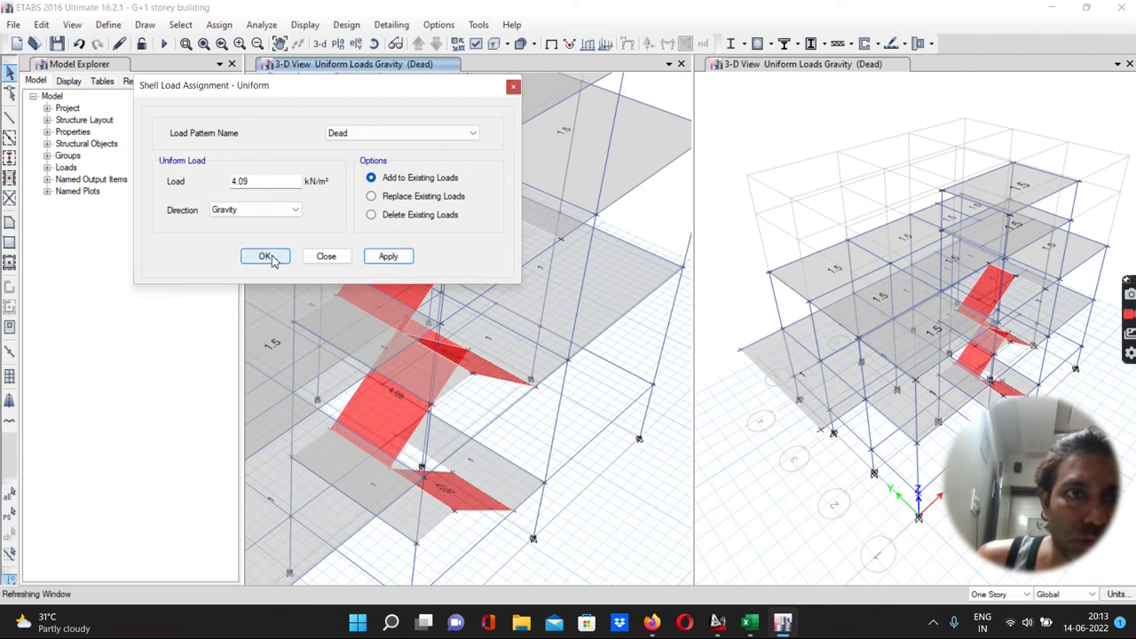
Step: Reselect the four inclined staircase slabs and start a uniform shell load assignment for the Live pattern that adds to existing loads
click(8, 516)
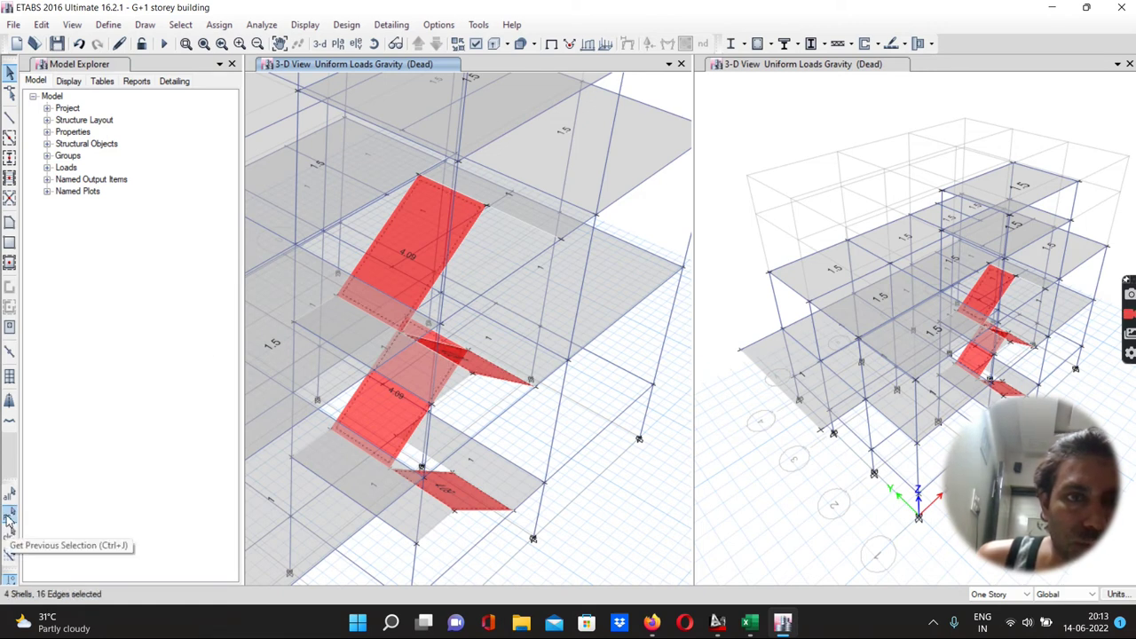
click(219, 24)
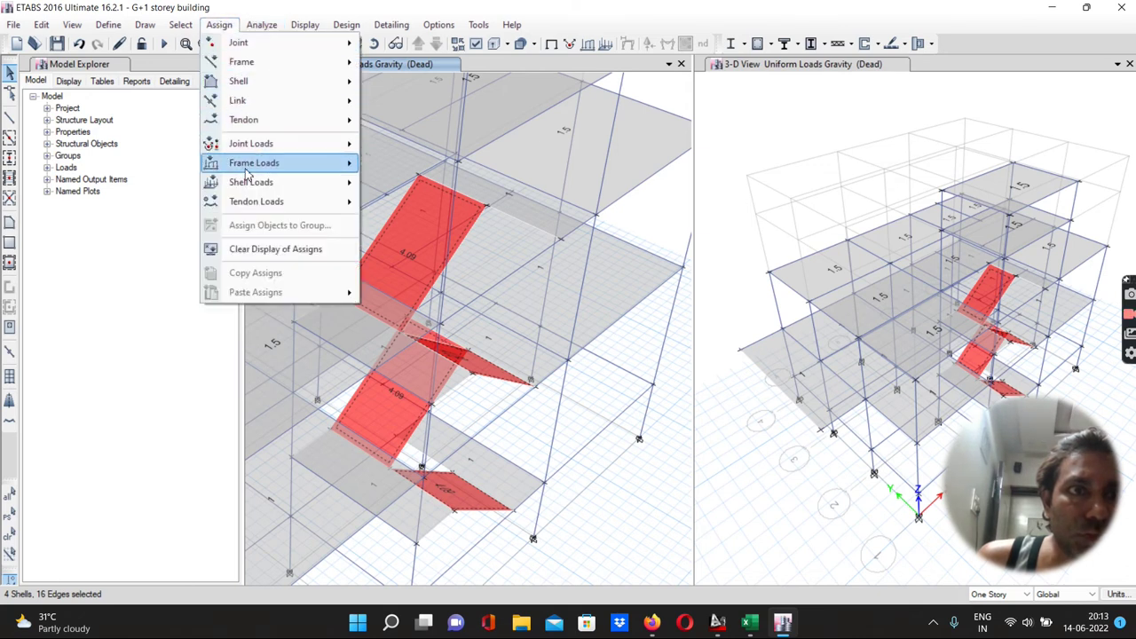
mouse_move(266, 182)
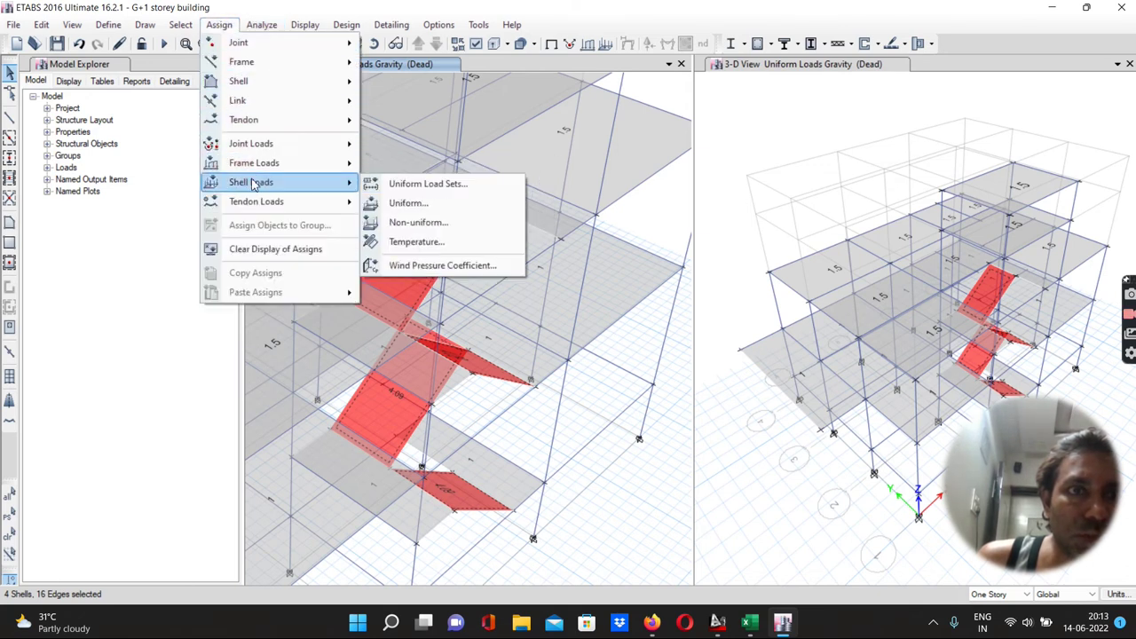
click(403, 206)
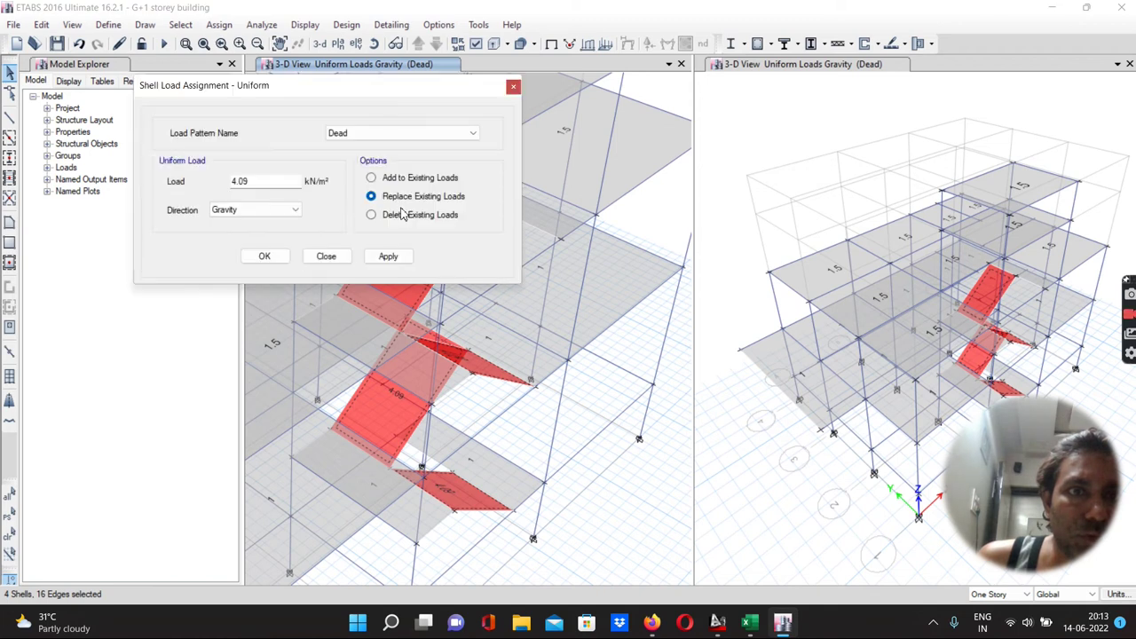
click(370, 133)
click(350, 157)
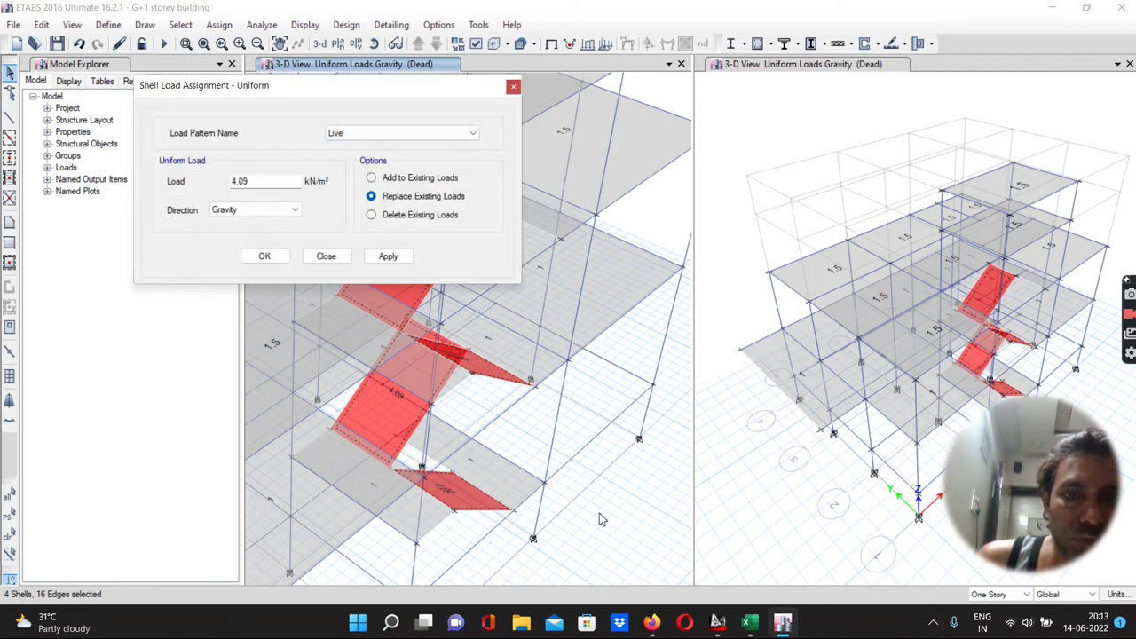
click(372, 182)
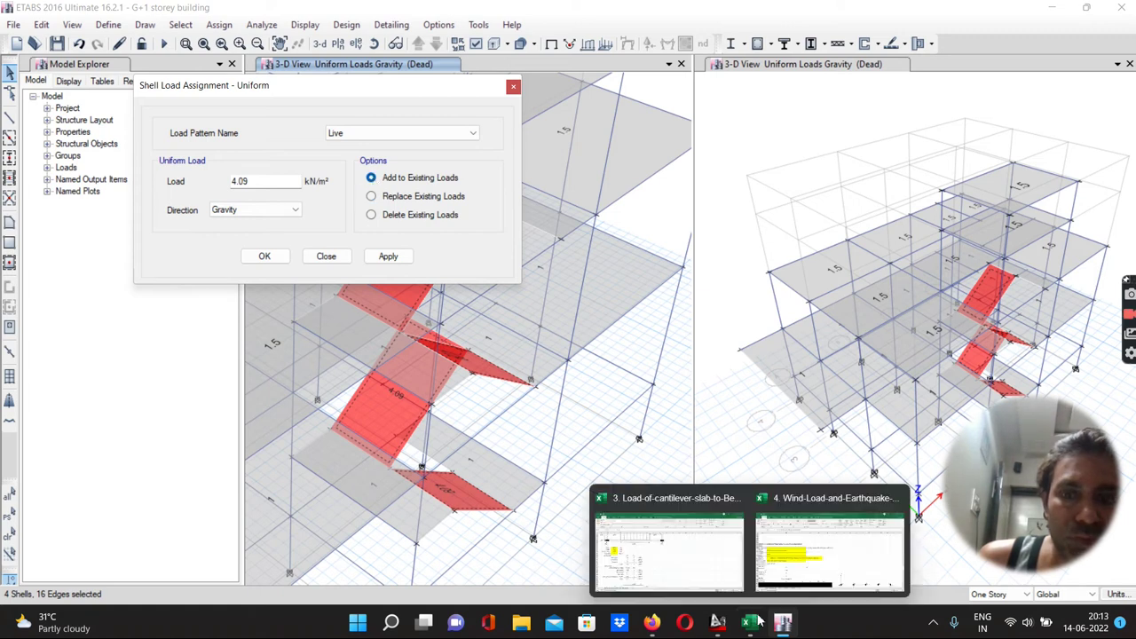
Step: Switch to the cantilever slab and staircase workbook in Excel, examine the inclined slab live load, and return to ETABS
mouse_move(750, 619)
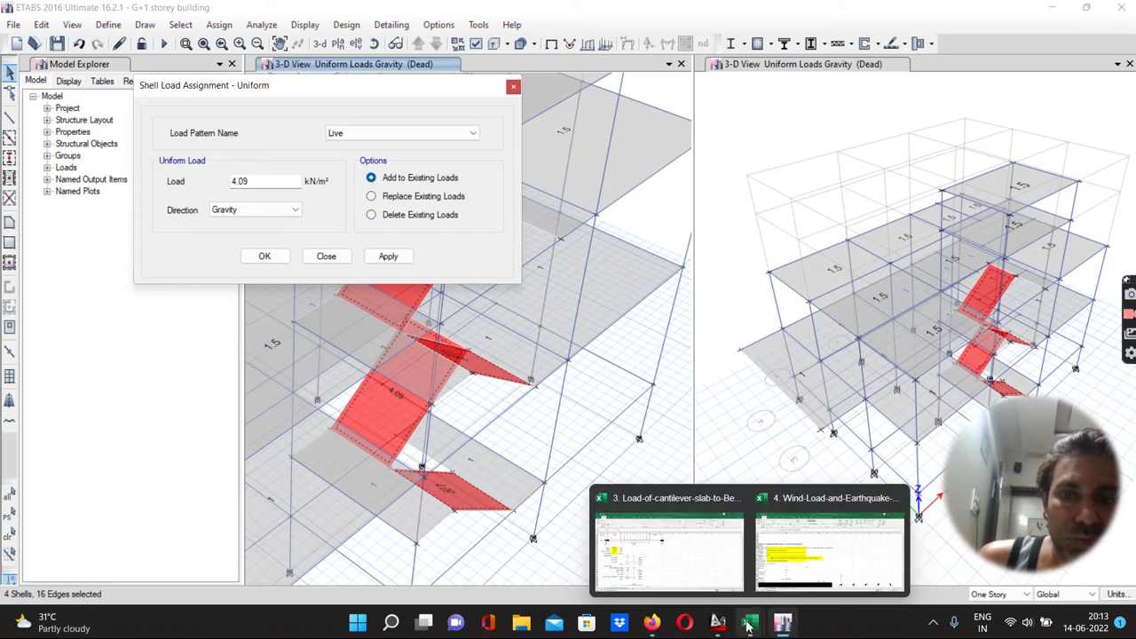
click(710, 570)
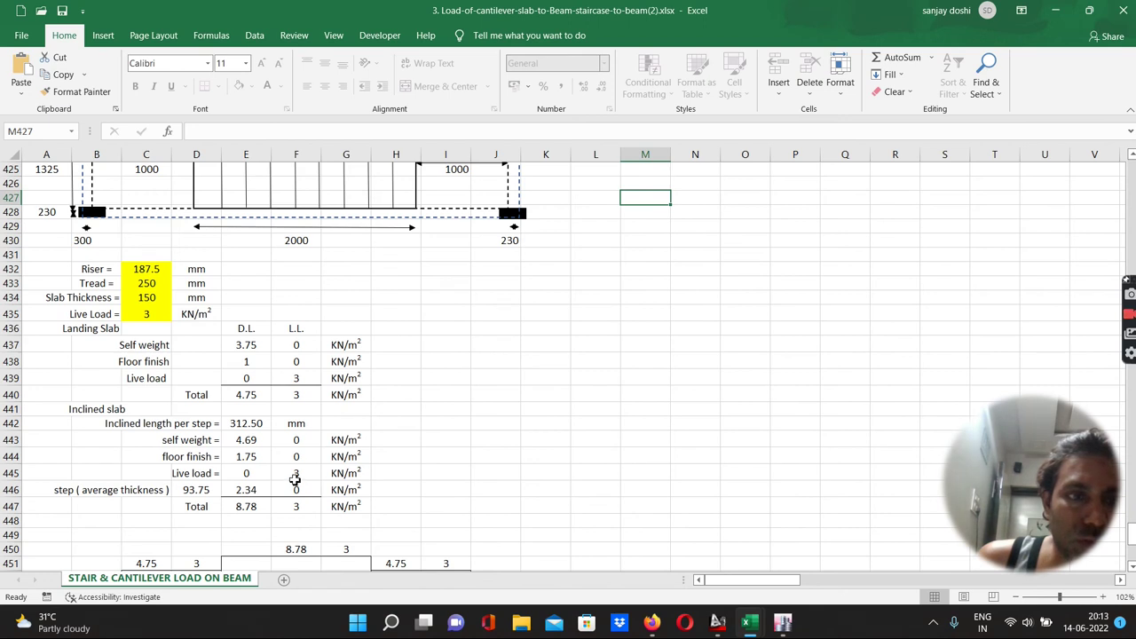
scroll(326, 511, down, 1)
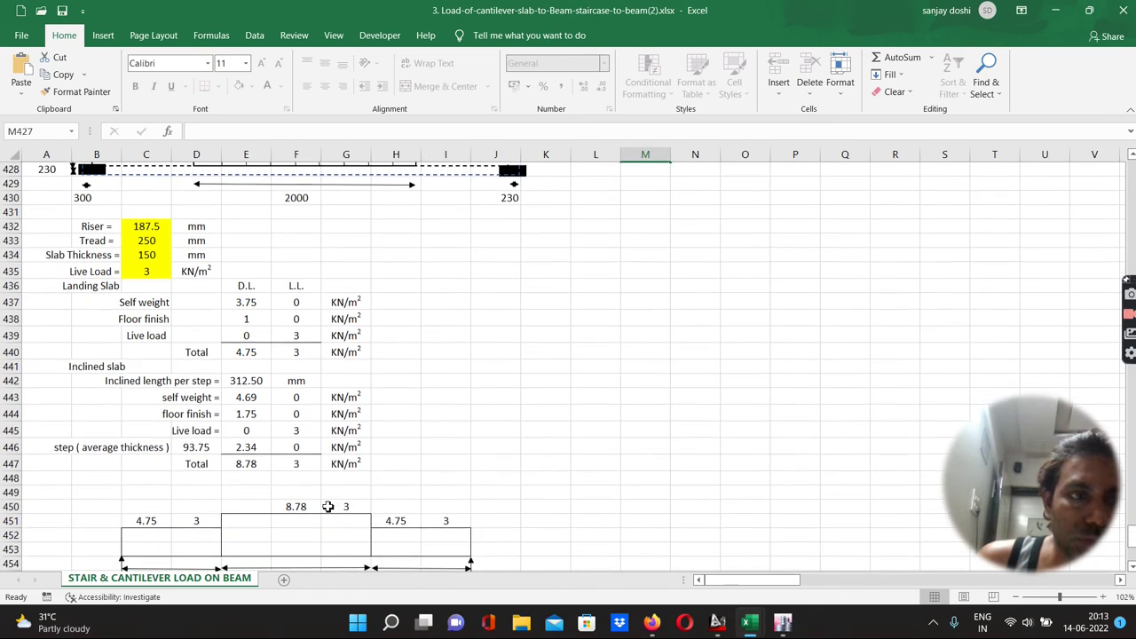
mouse_move(783, 621)
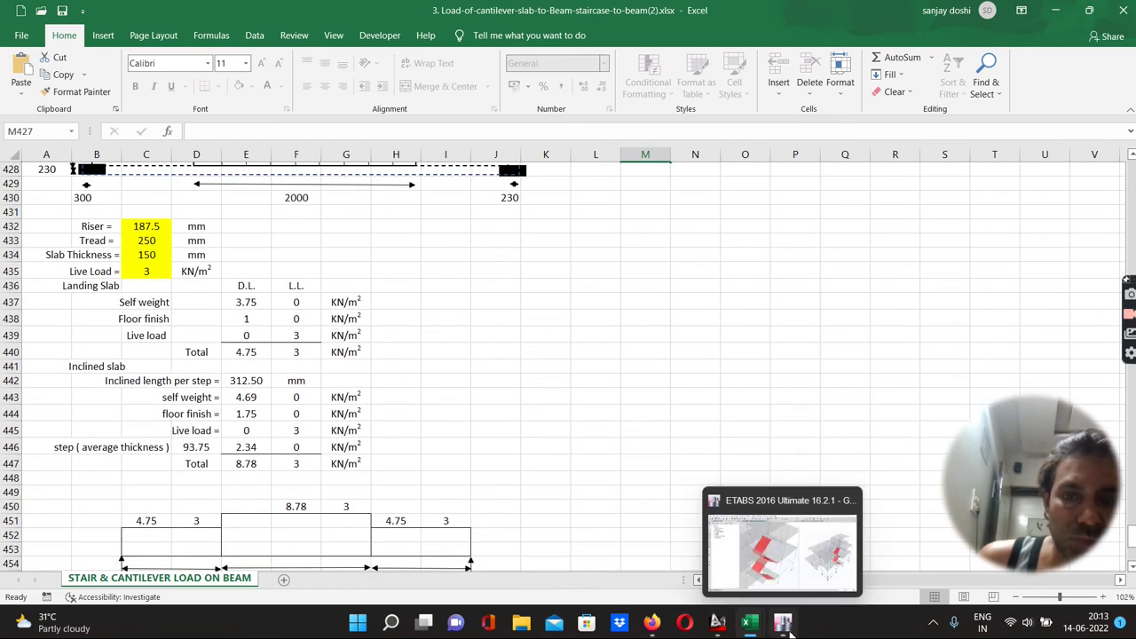
click(773, 557)
Step: Set the Live load to 3 kN/m² and apply it to the four inclined staircase slabs
drag(266, 184, 206, 197)
text(3)
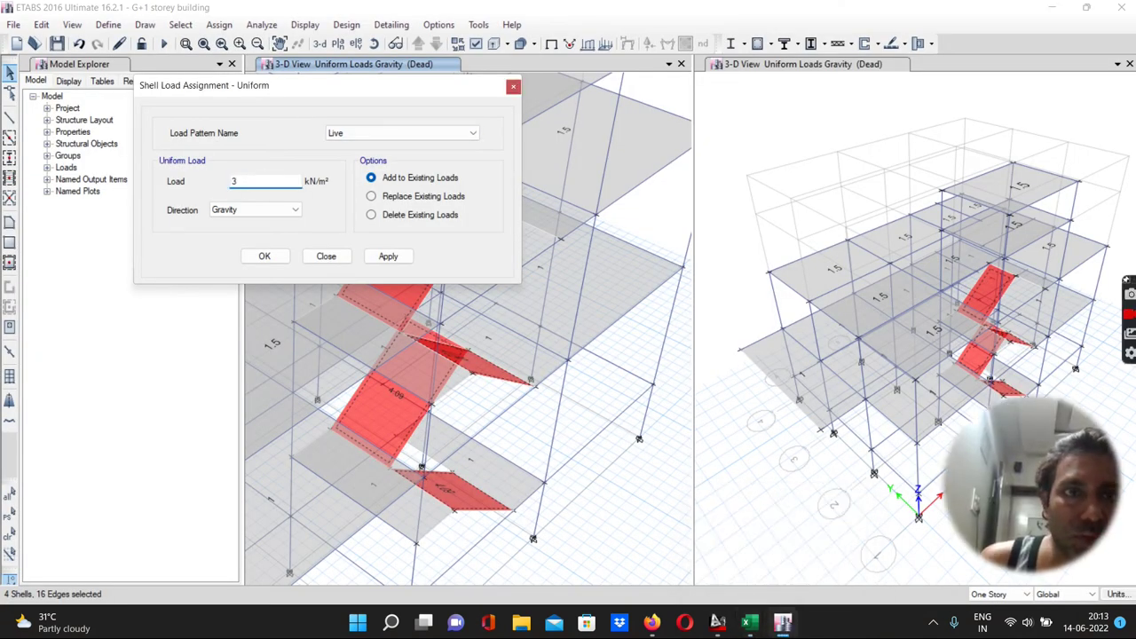
click(388, 255)
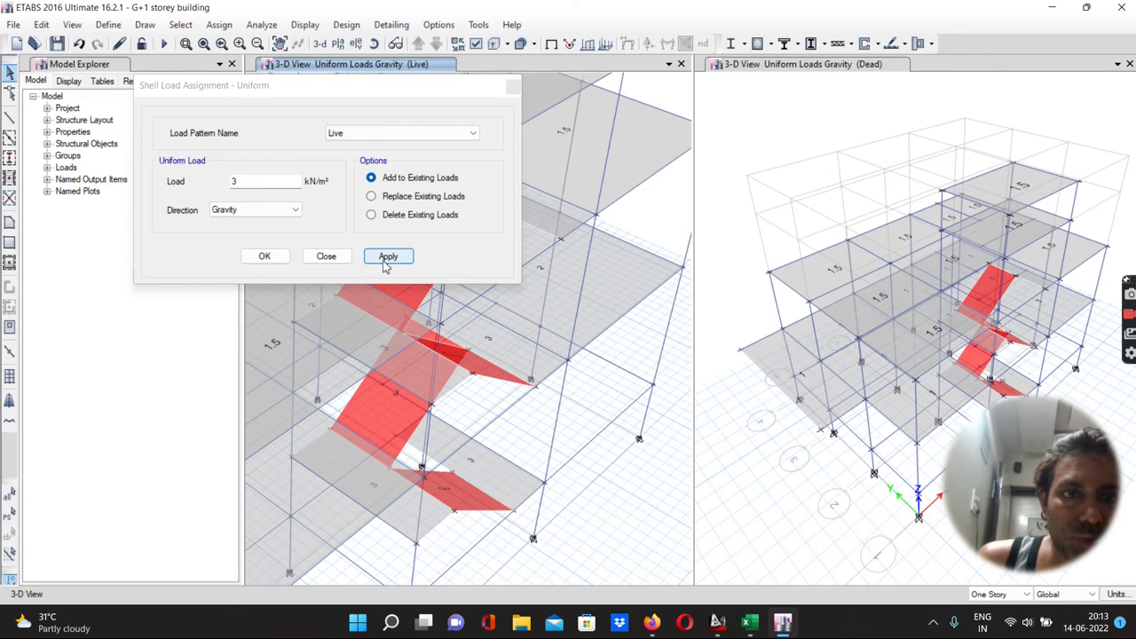
click(264, 258)
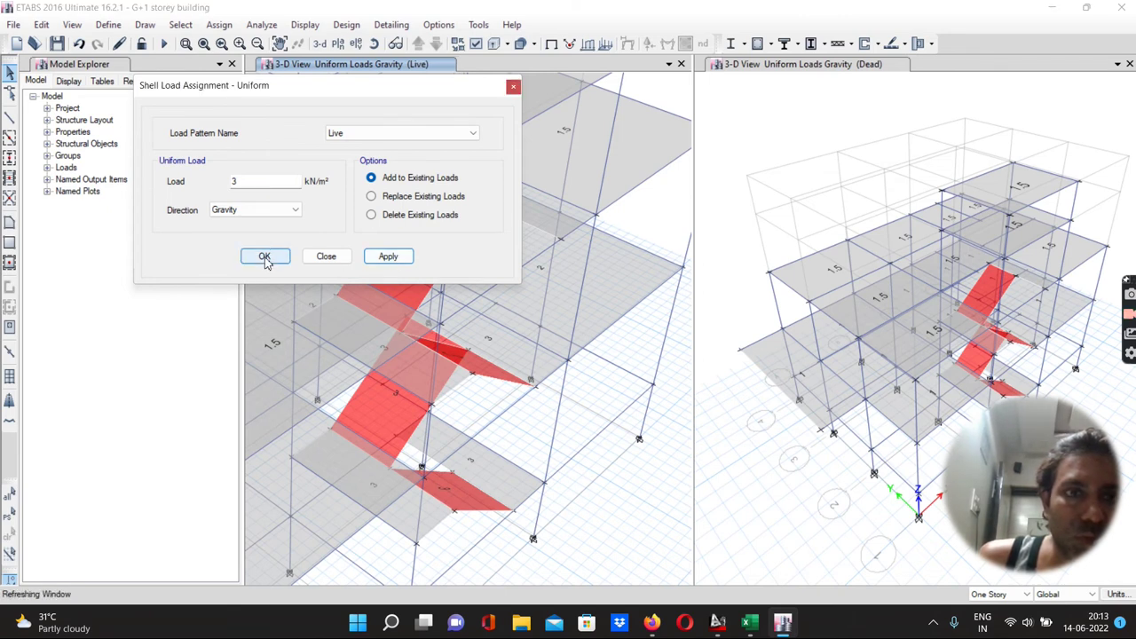
scroll(452, 346, down, 10)
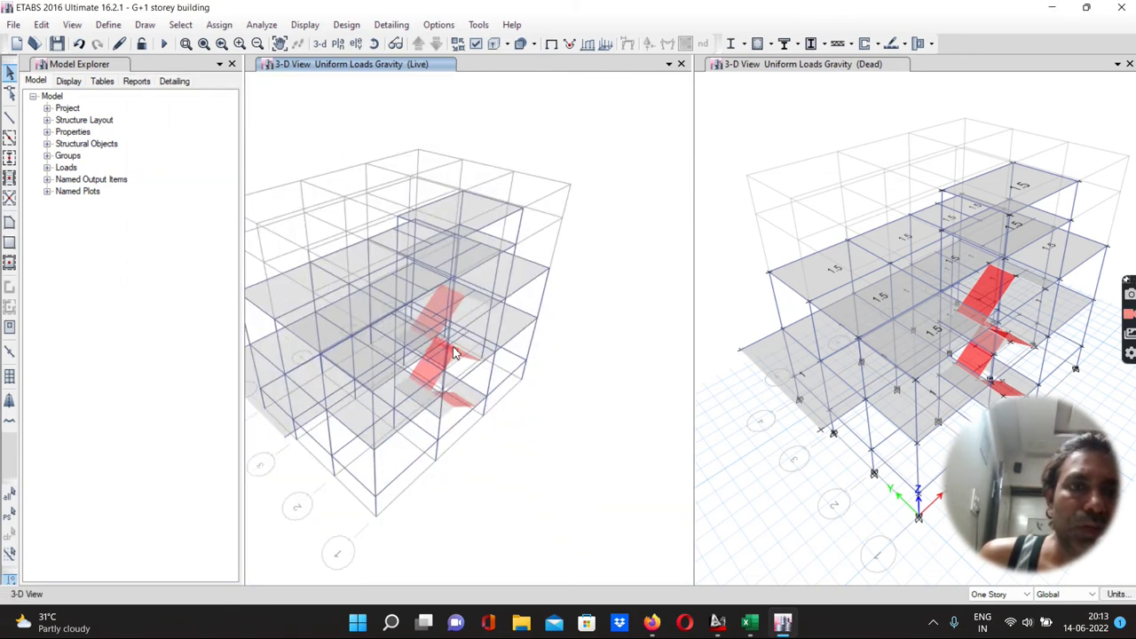
scroll(453, 351, up, 10)
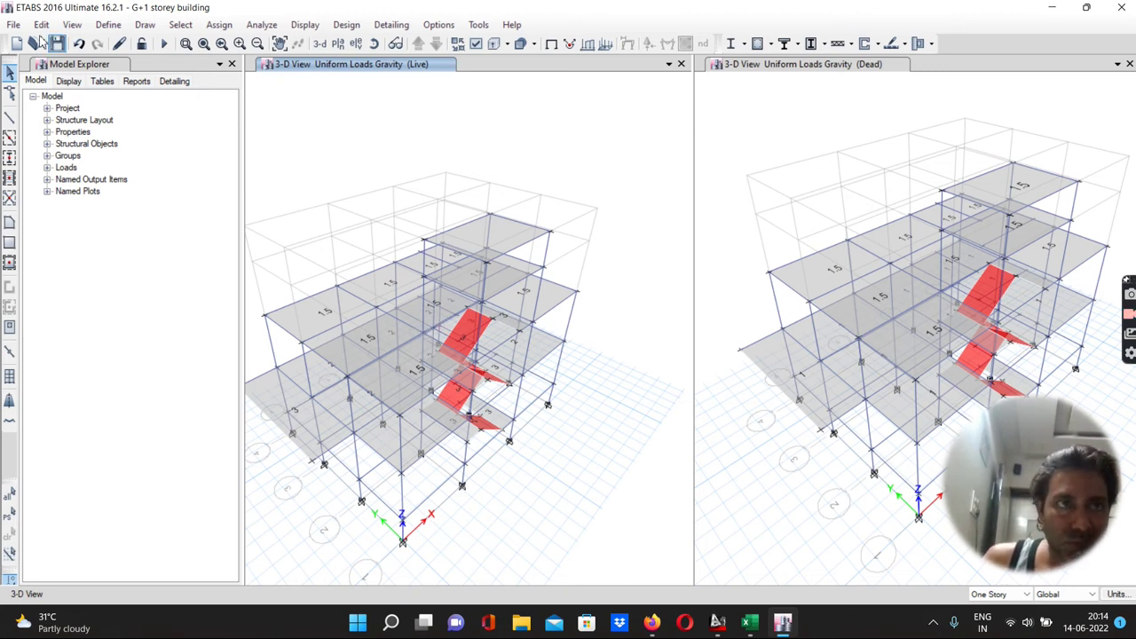
Step: Modify mass source MsSrc1 to use specified load patterns only, excluding element self mass and additional mass
click(108, 27)
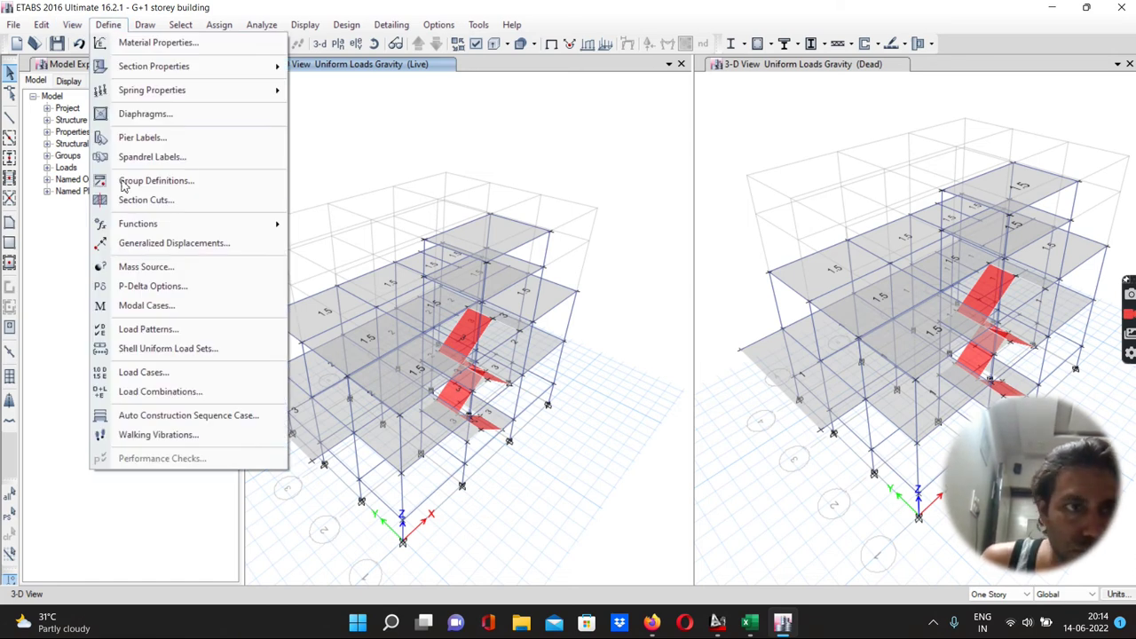
click(149, 274)
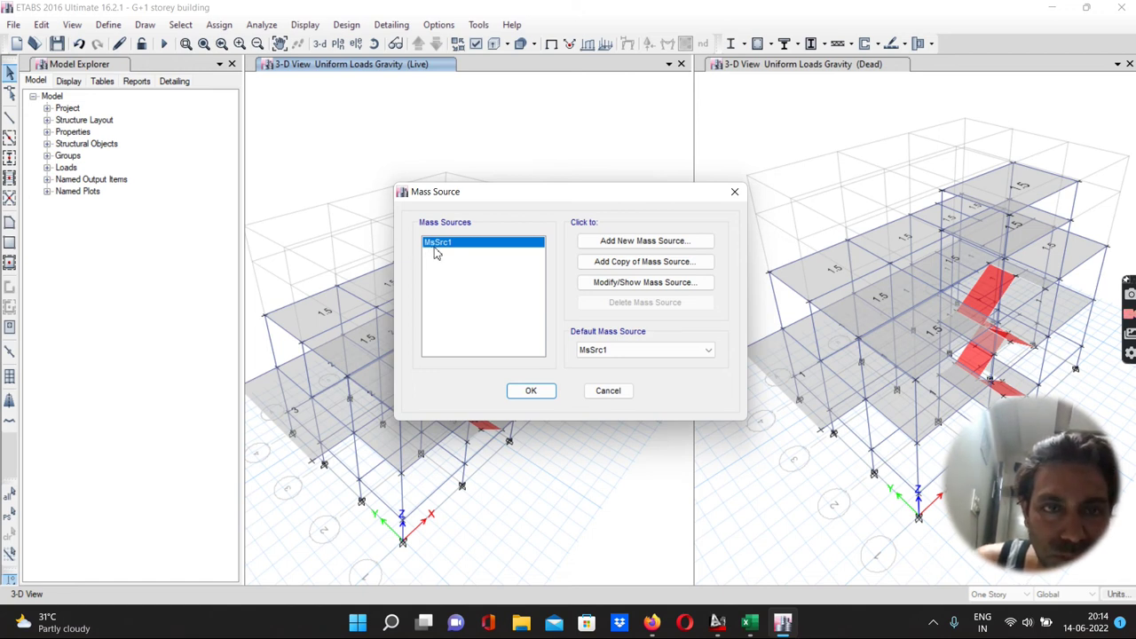
click(602, 284)
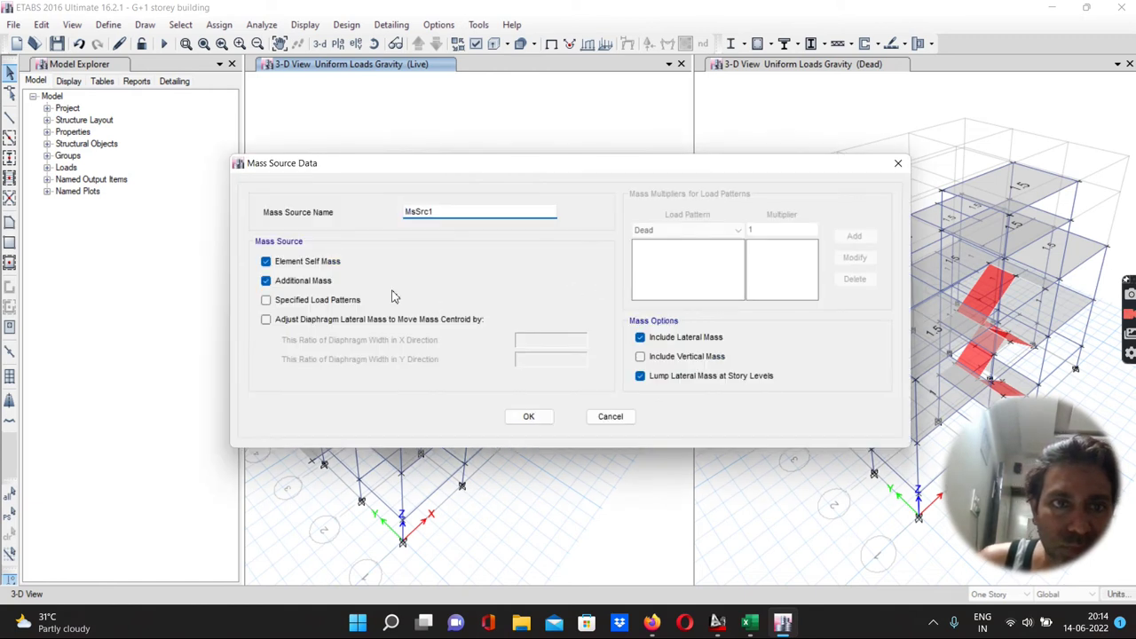
click(266, 304)
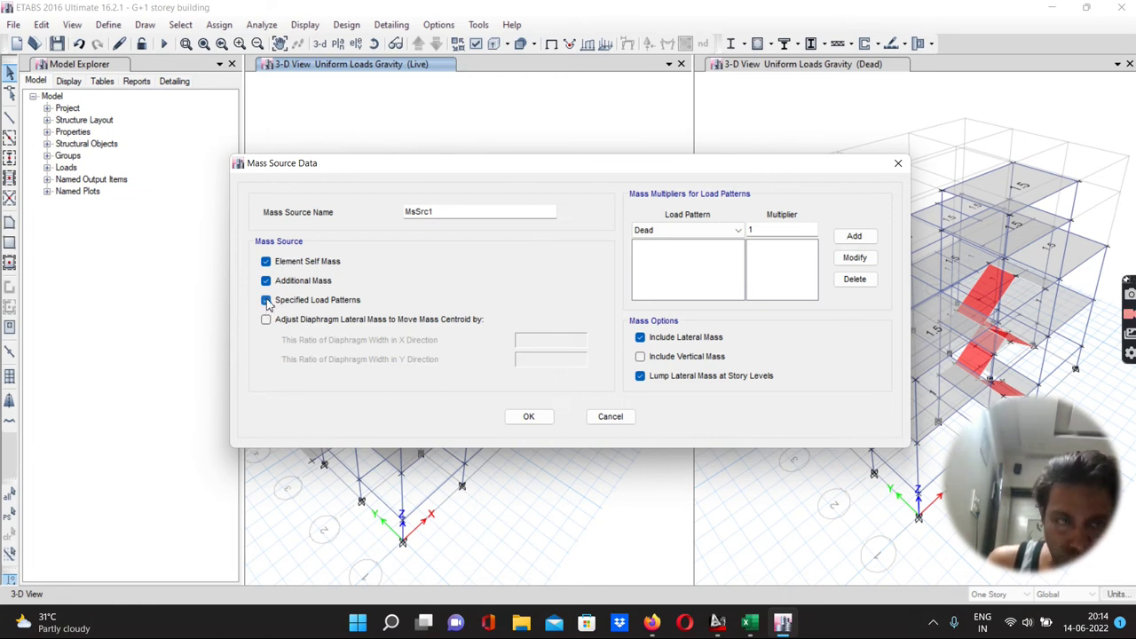
click(266, 280)
click(266, 263)
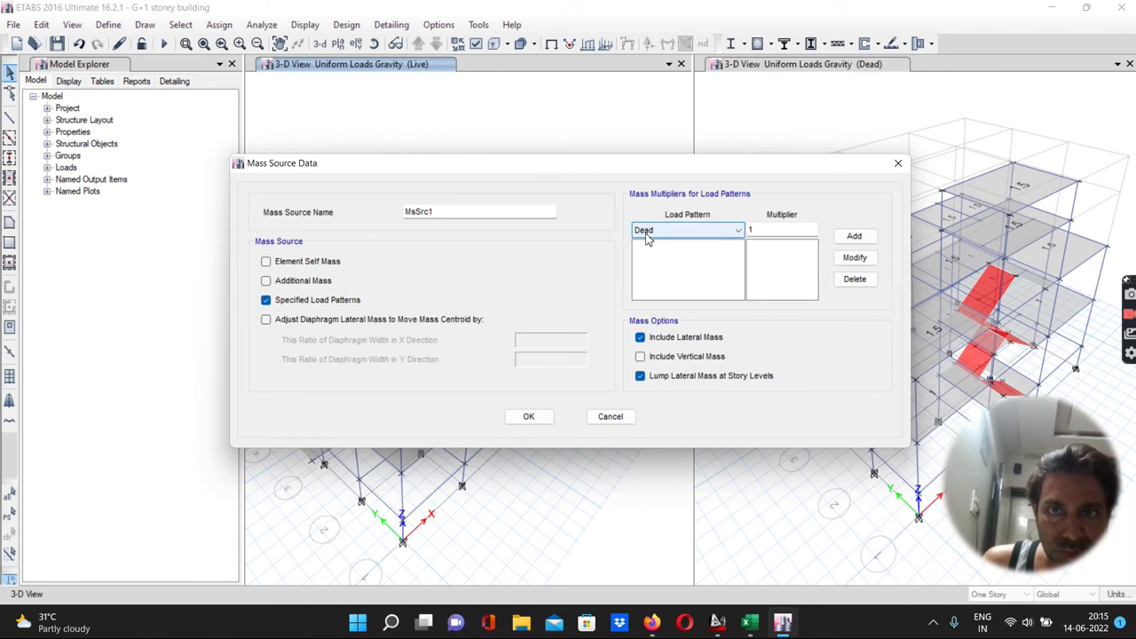
Step: Add the mass multipliers Dead 1 and Live 0.25 to mass source MsSrc1 and accept its data
click(850, 238)
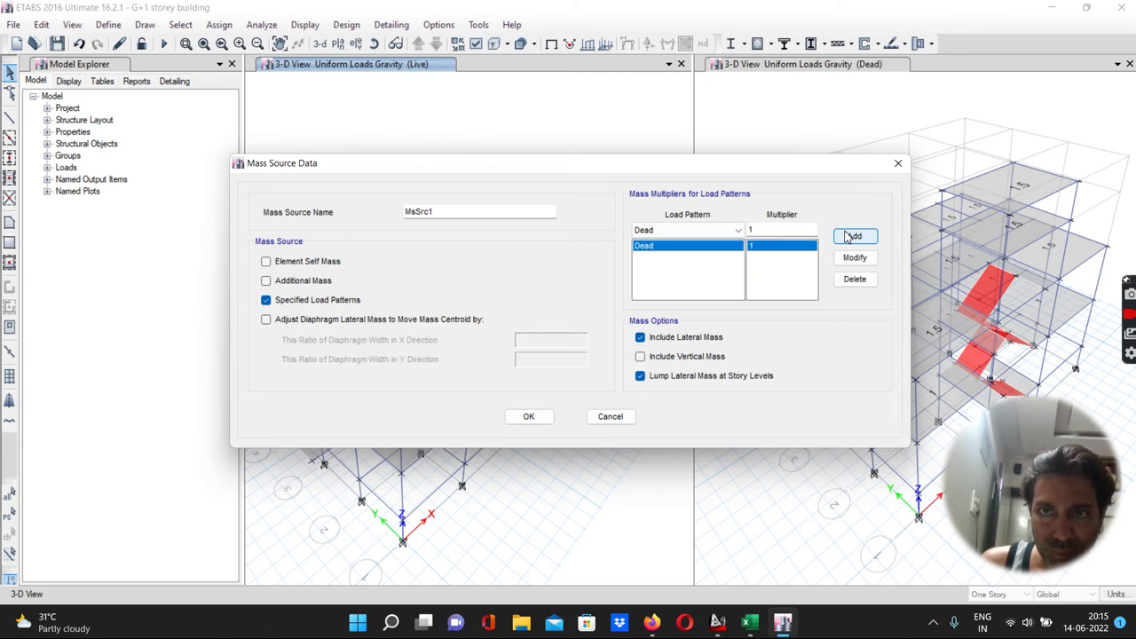
click(722, 231)
click(659, 259)
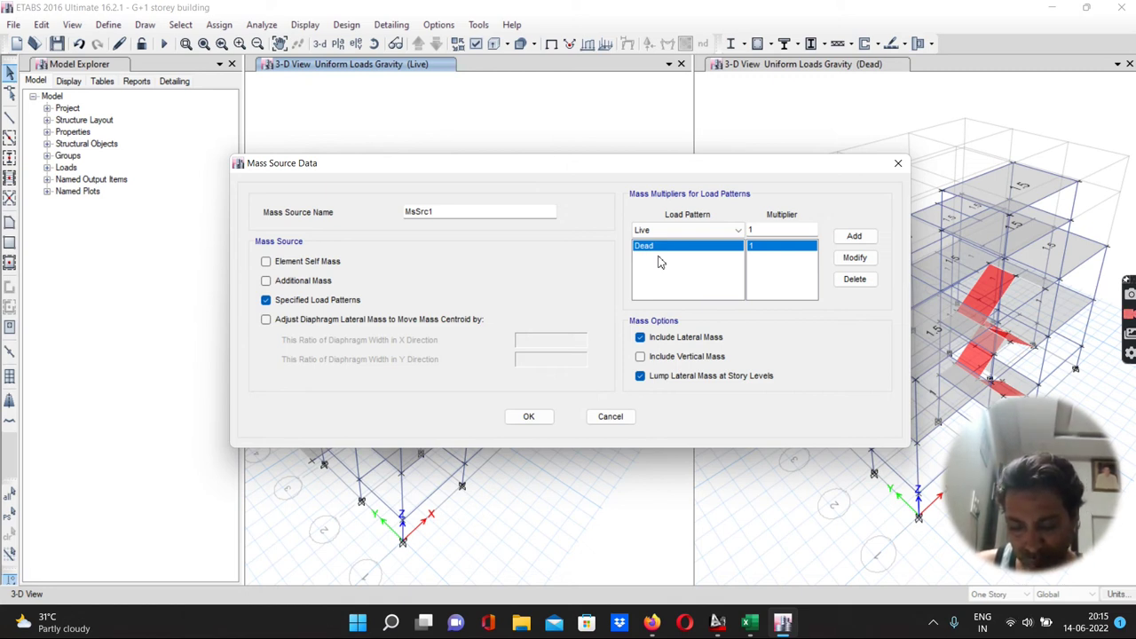
double_click(755, 230)
text(0.25)
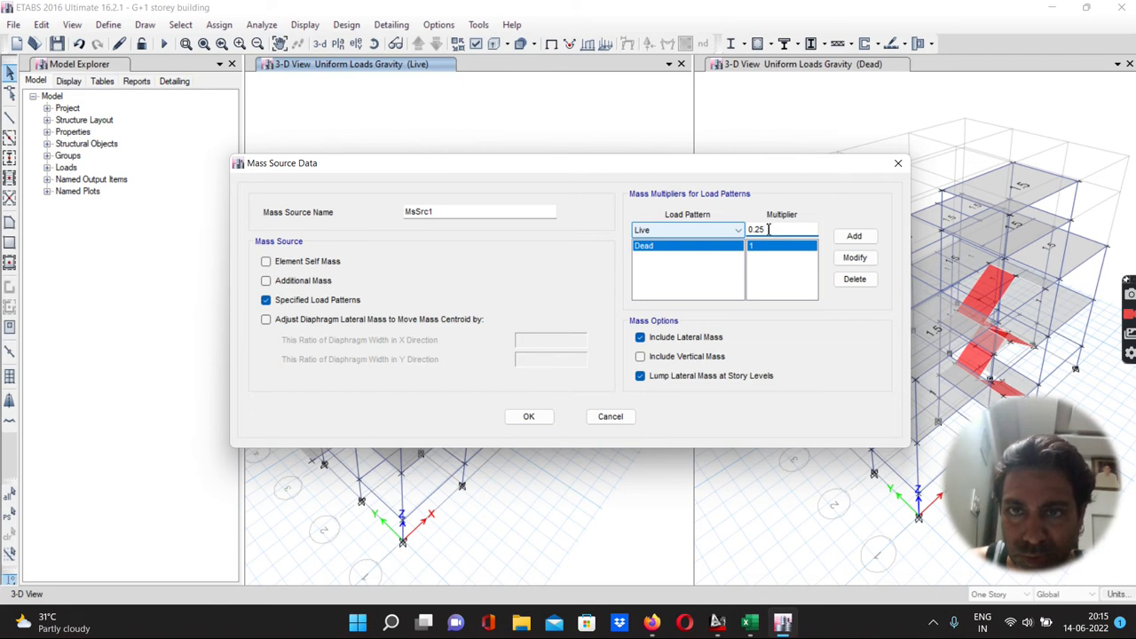
click(845, 241)
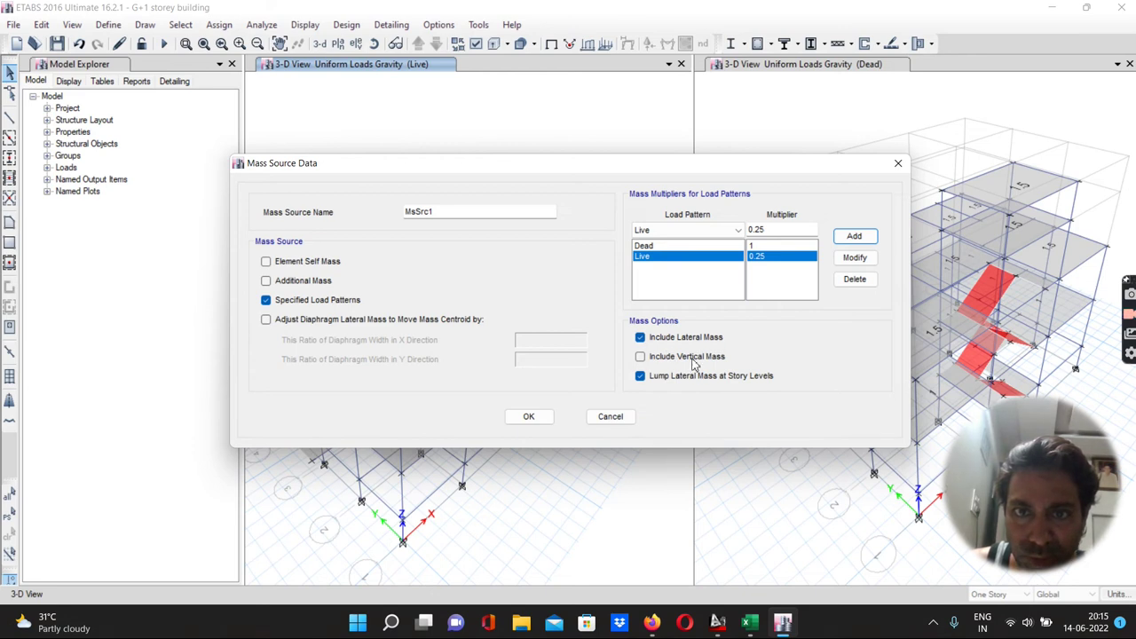
click(530, 417)
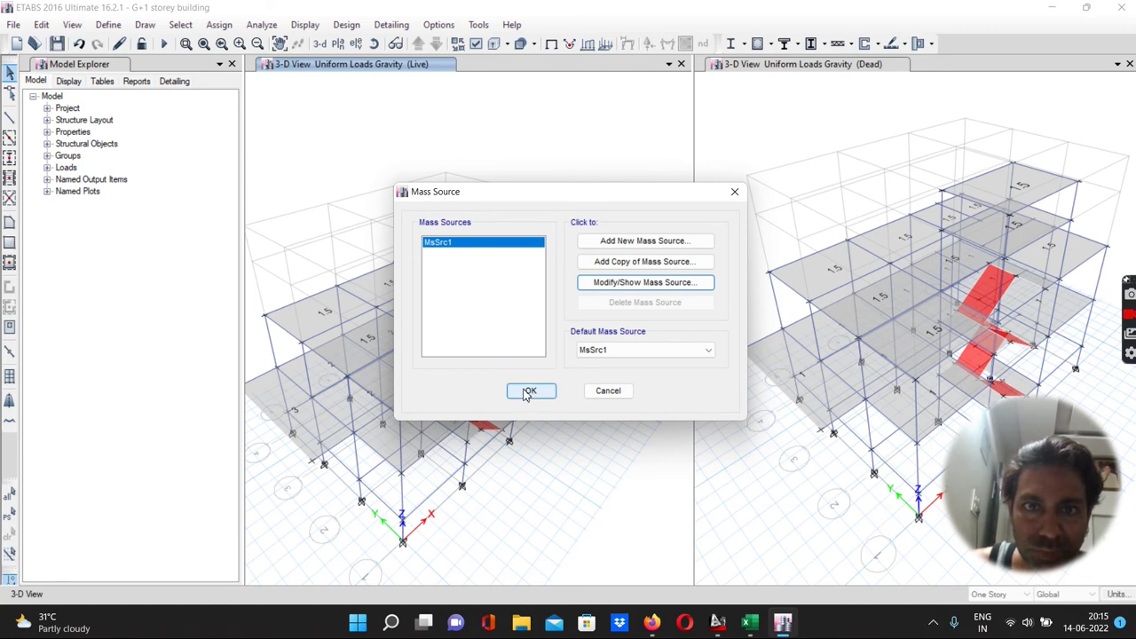
Step: Choose MsSrc1 as the default mass source, accept the mass source definition and save the model
click(637, 352)
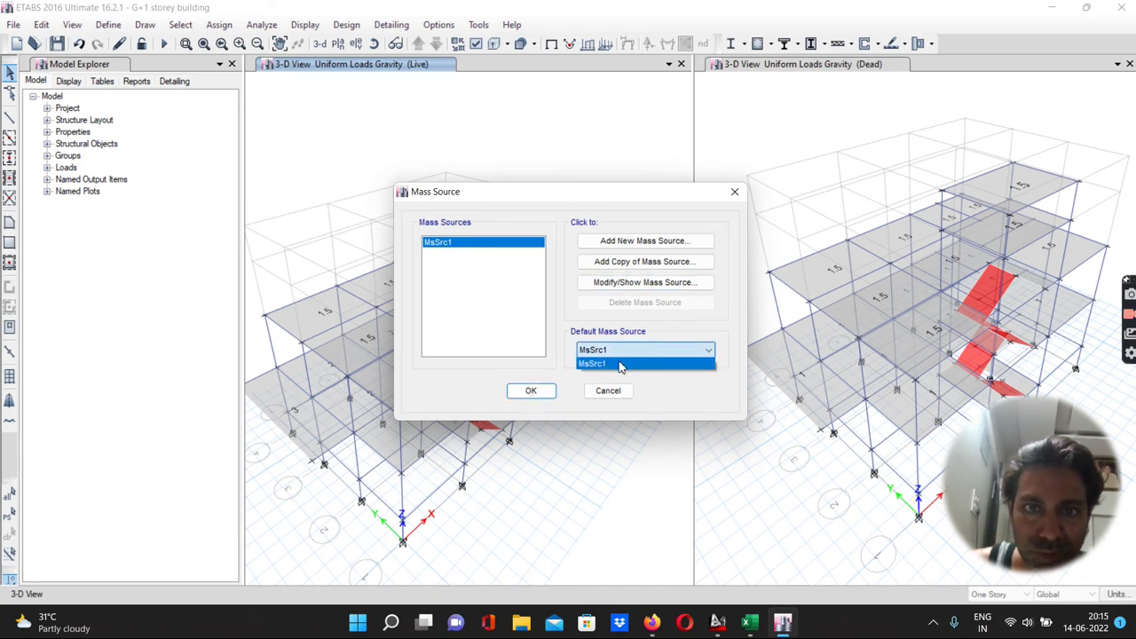
click(612, 364)
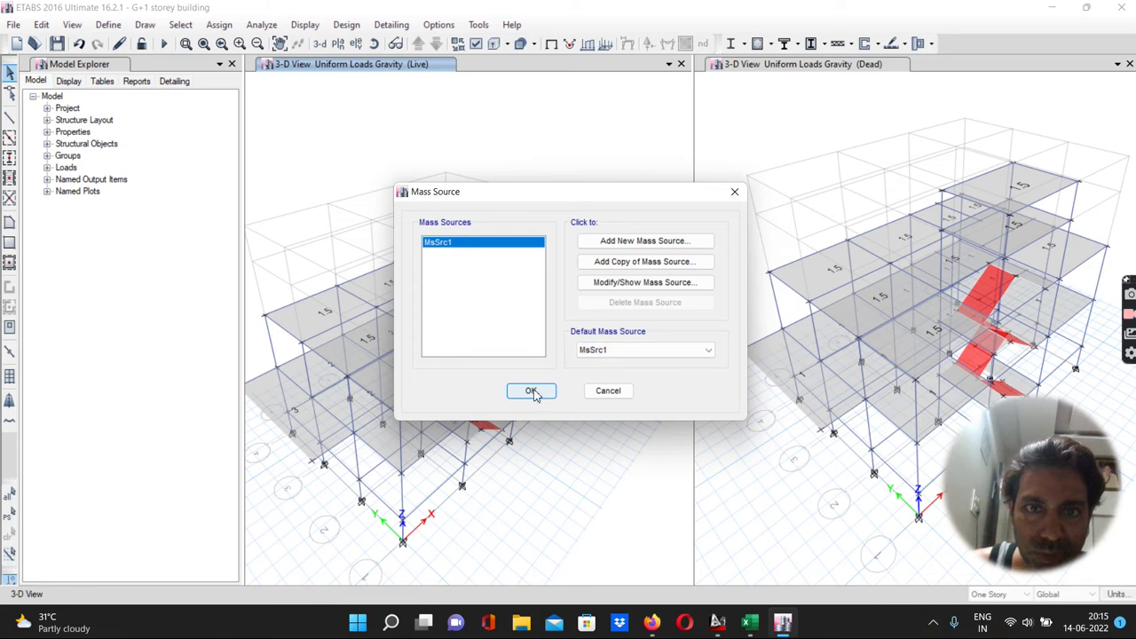
click(532, 392)
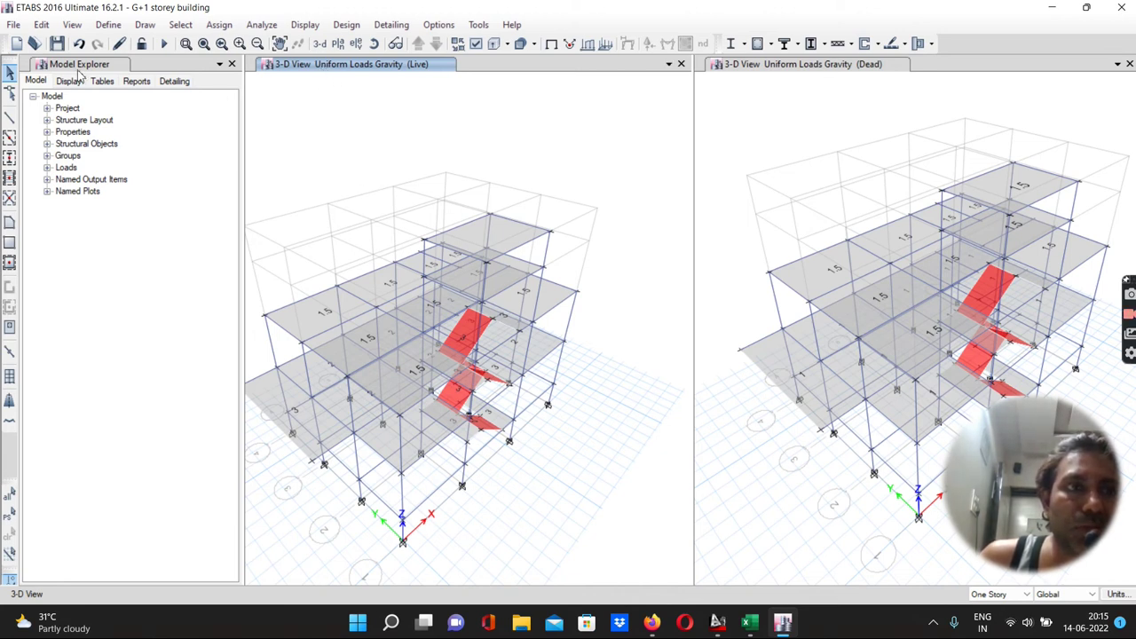
click(58, 44)
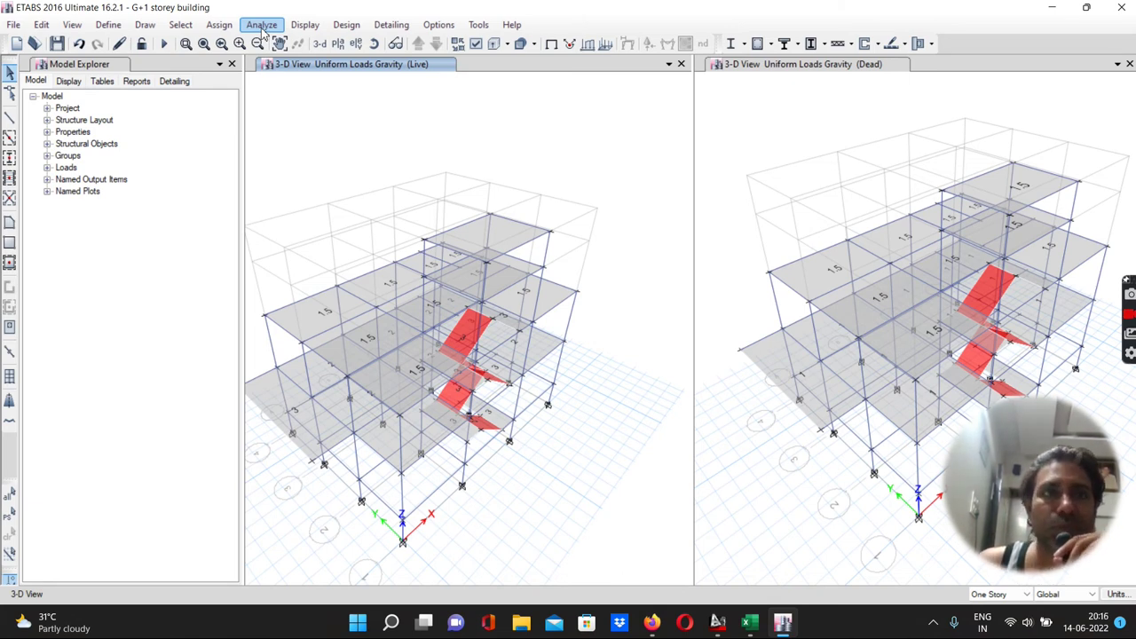
click(262, 27)
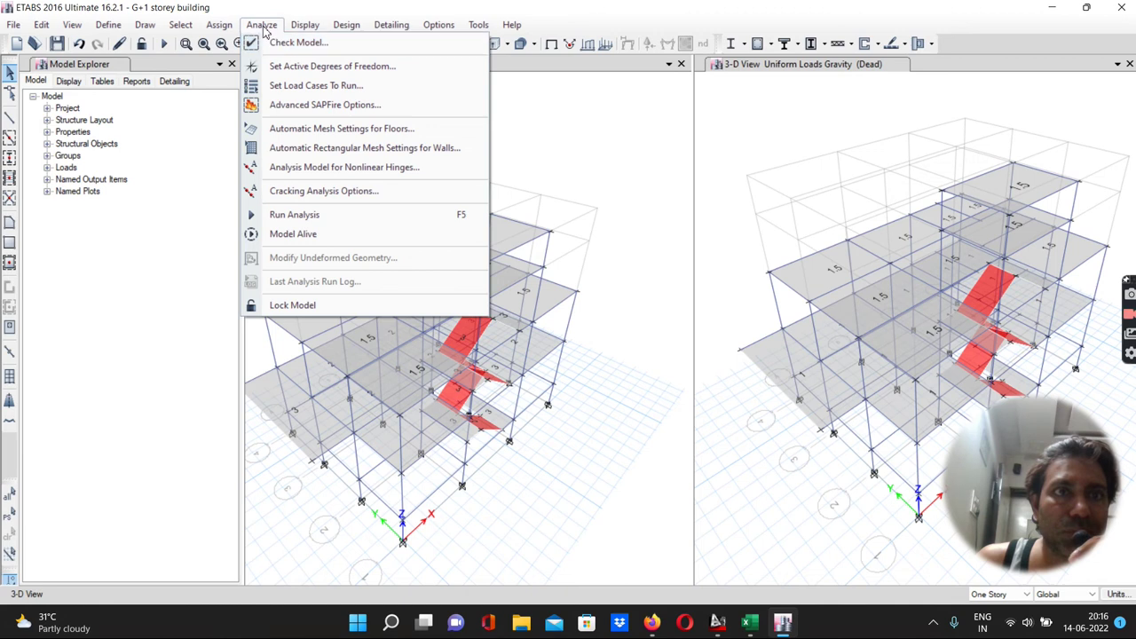
click(288, 84)
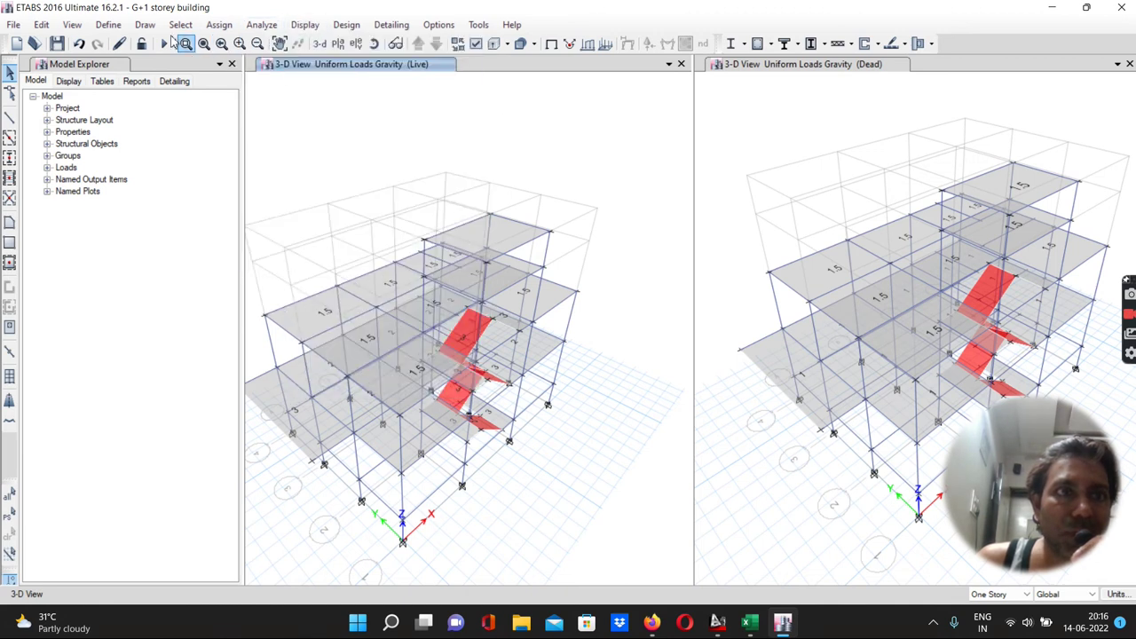
click(110, 26)
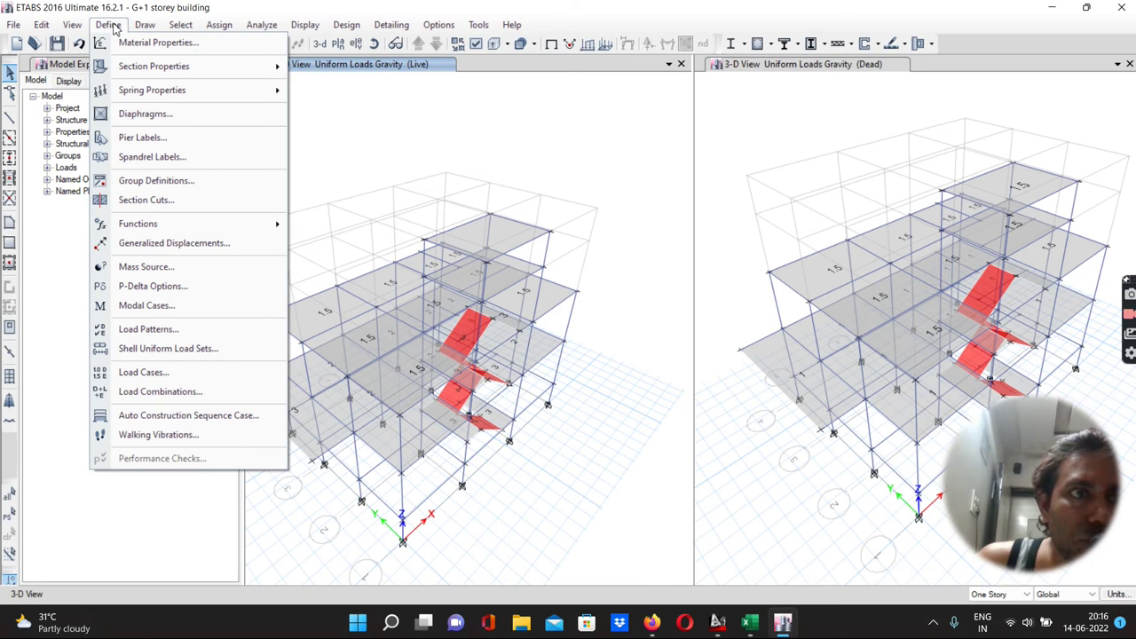
mouse_move(142, 76)
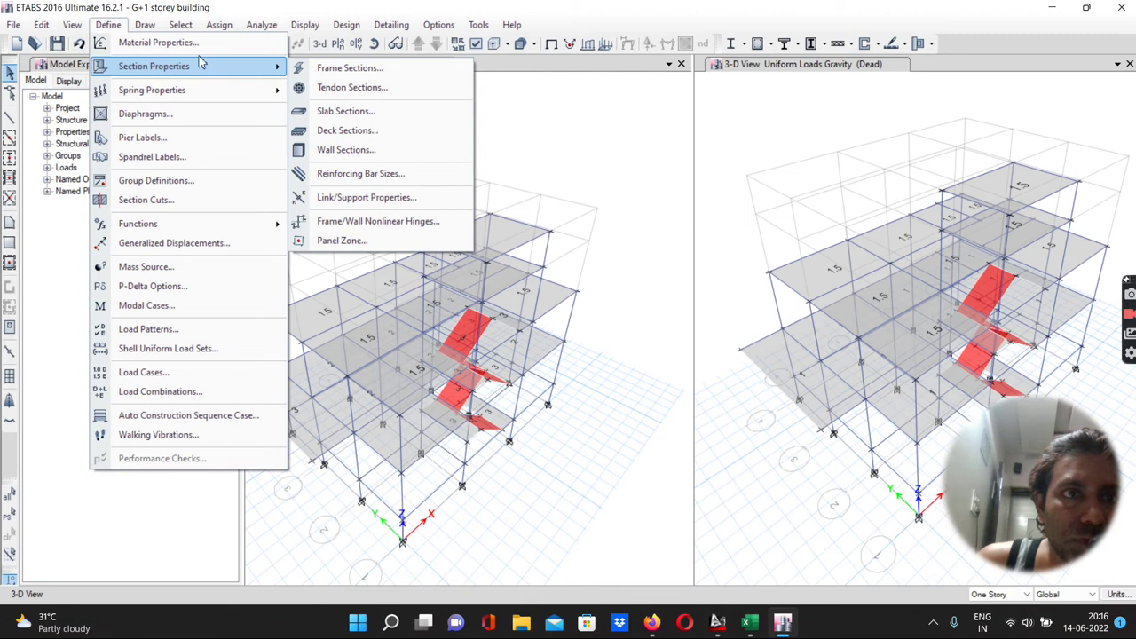
Step: Set the story scope to All Stories and try to assign diaphragm D1 to the joints
click(219, 24)
click(219, 24)
mouse_move(252, 74)
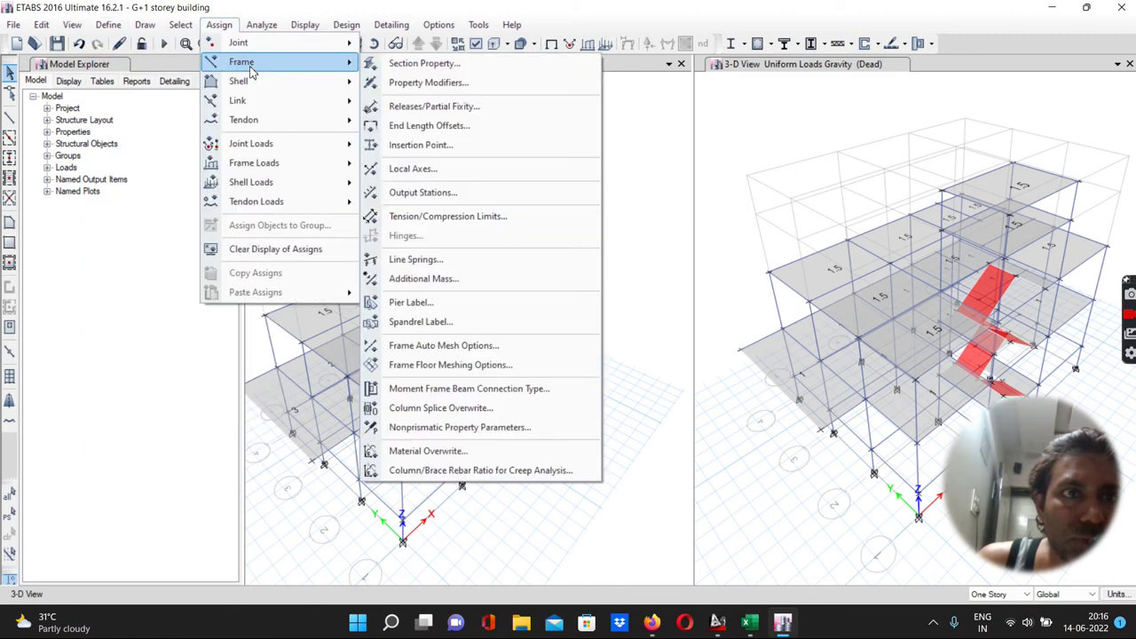
mouse_move(256, 47)
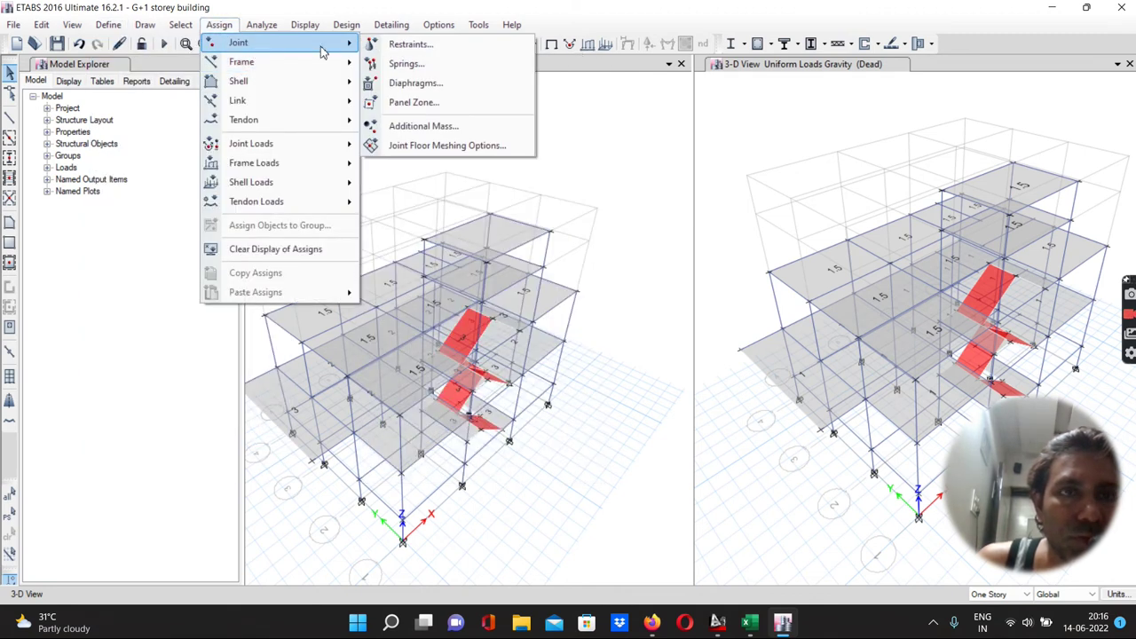
click(414, 83)
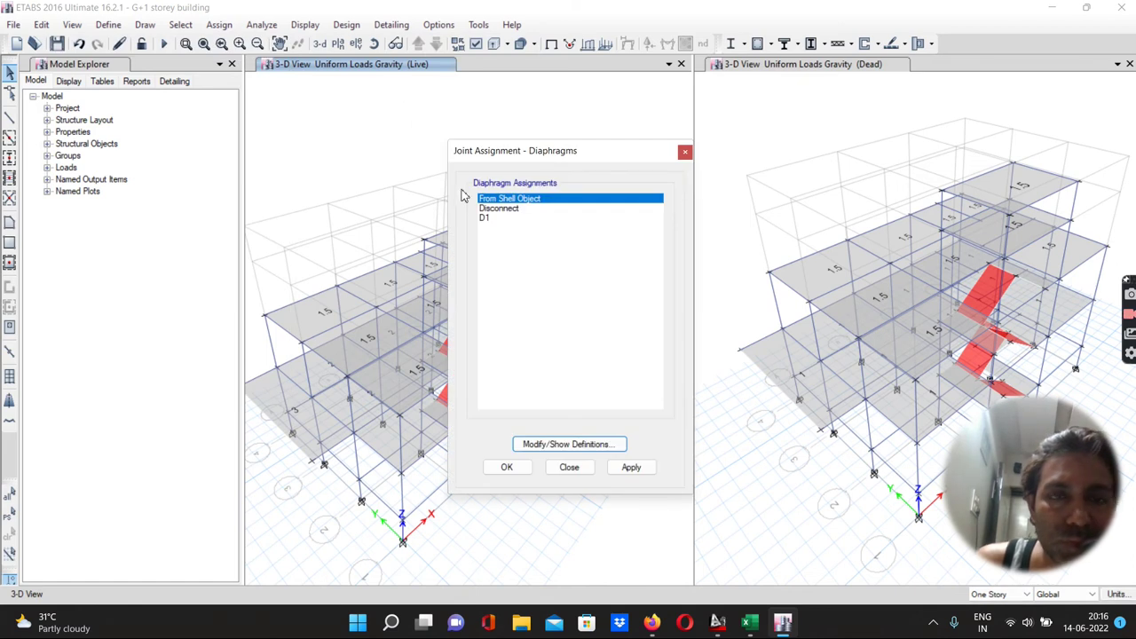
click(484, 220)
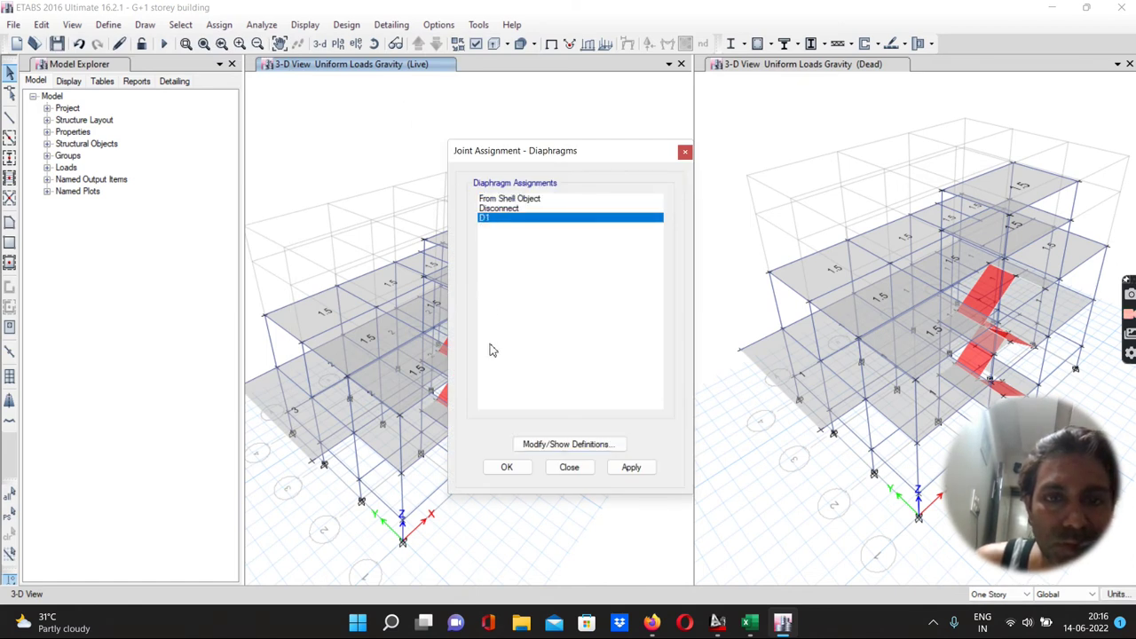
click(976, 594)
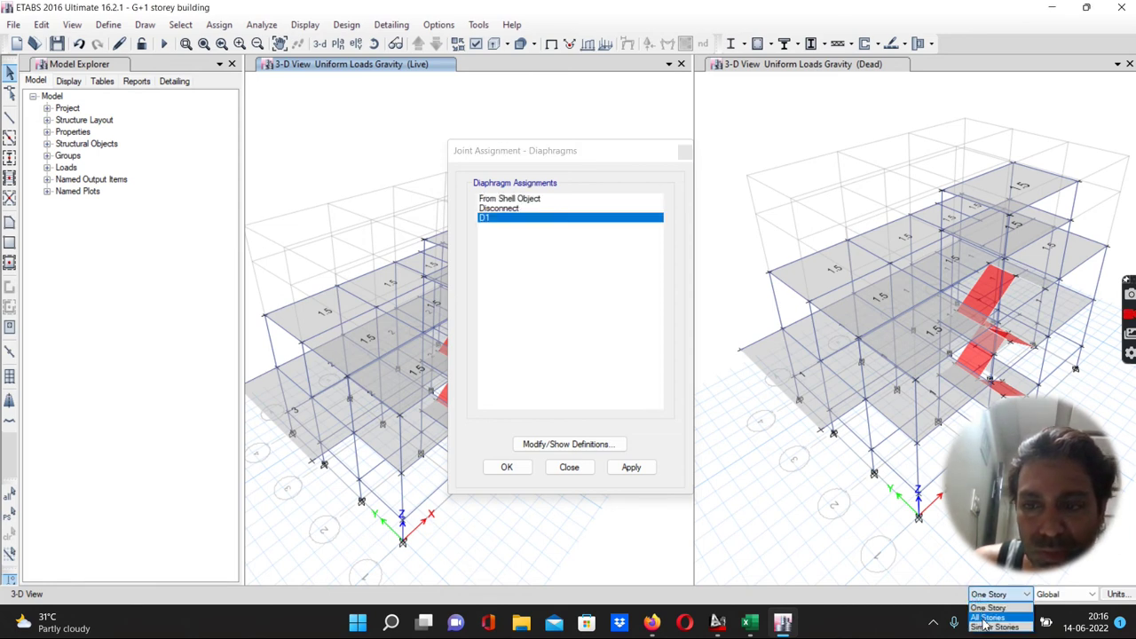
click(985, 617)
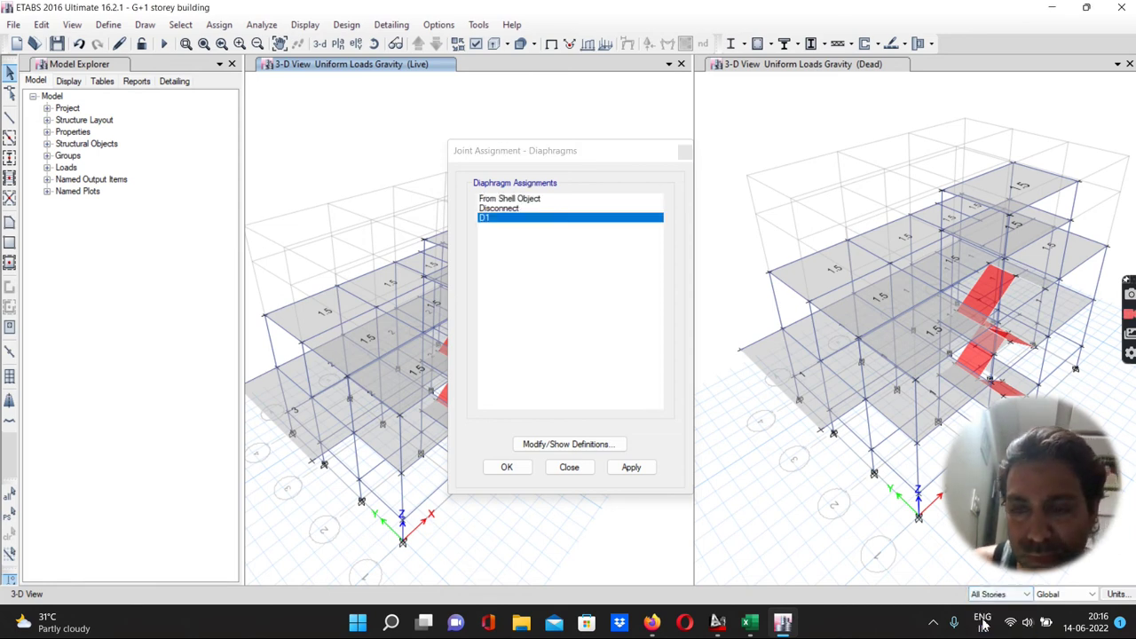
click(629, 468)
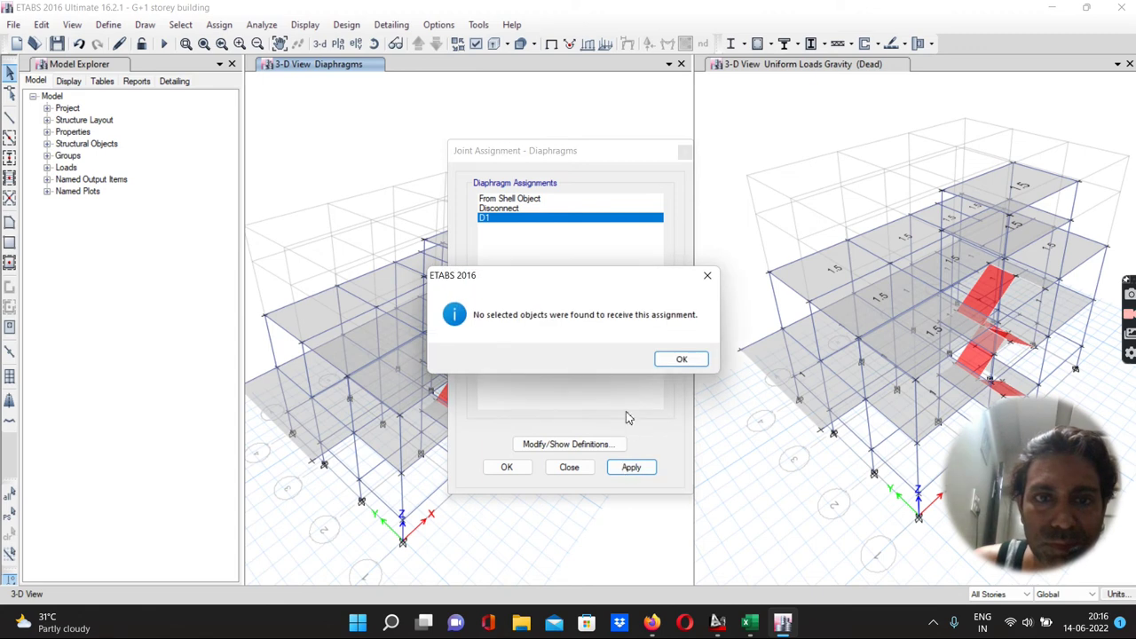
click(680, 358)
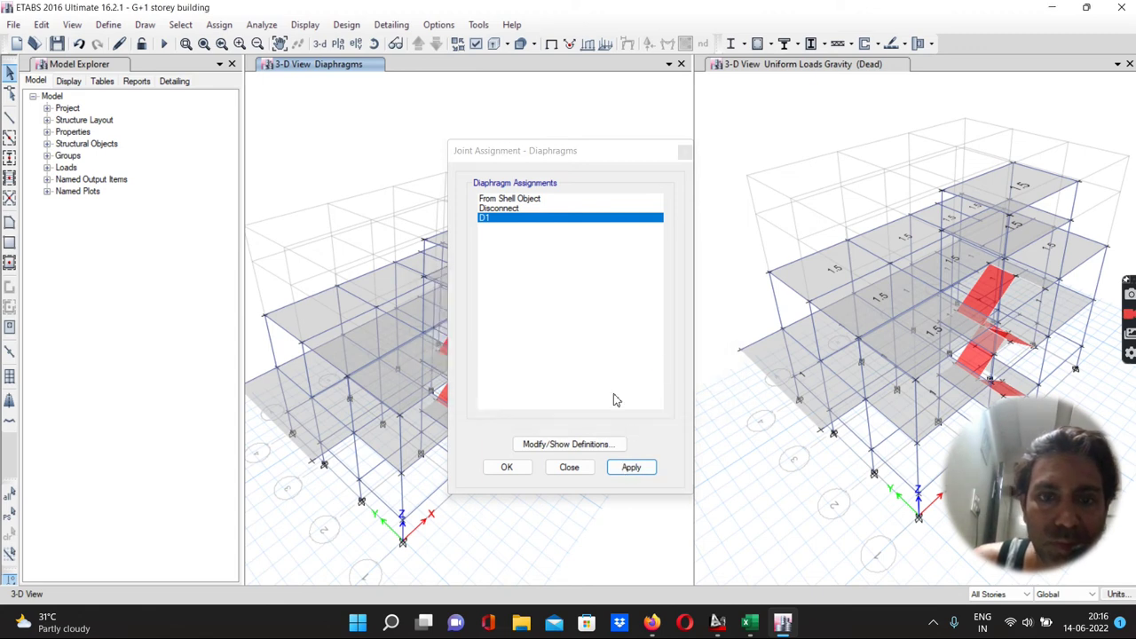
click(568, 467)
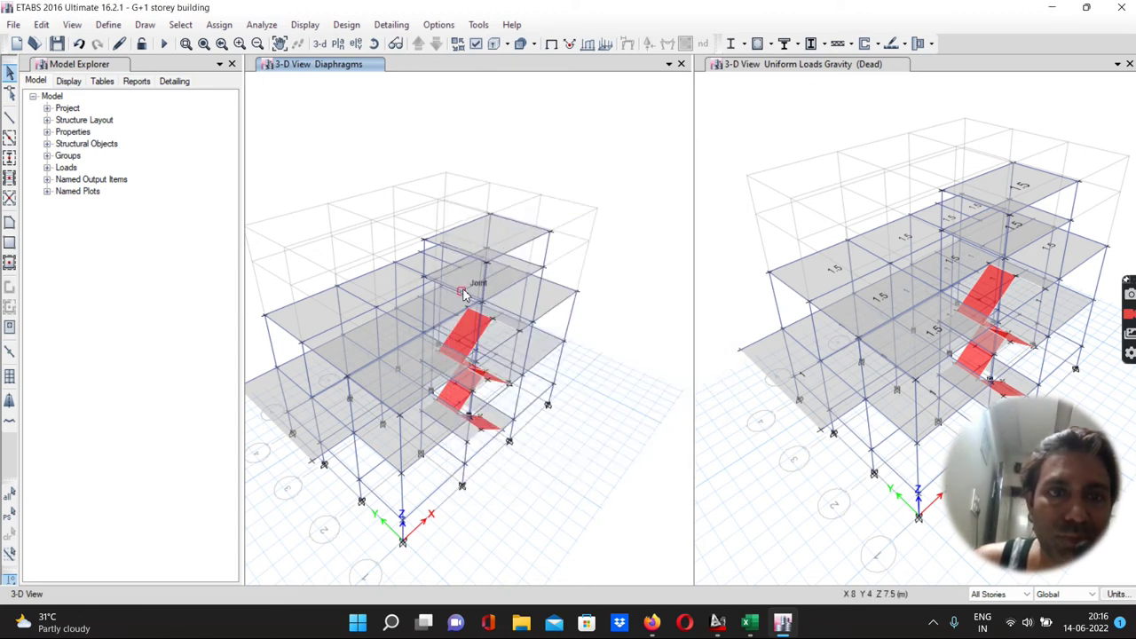
Step: Select the entire building model and assign diaphragm D1 to its joints
scroll(463, 296, down, 5)
drag(330, 231, 583, 456)
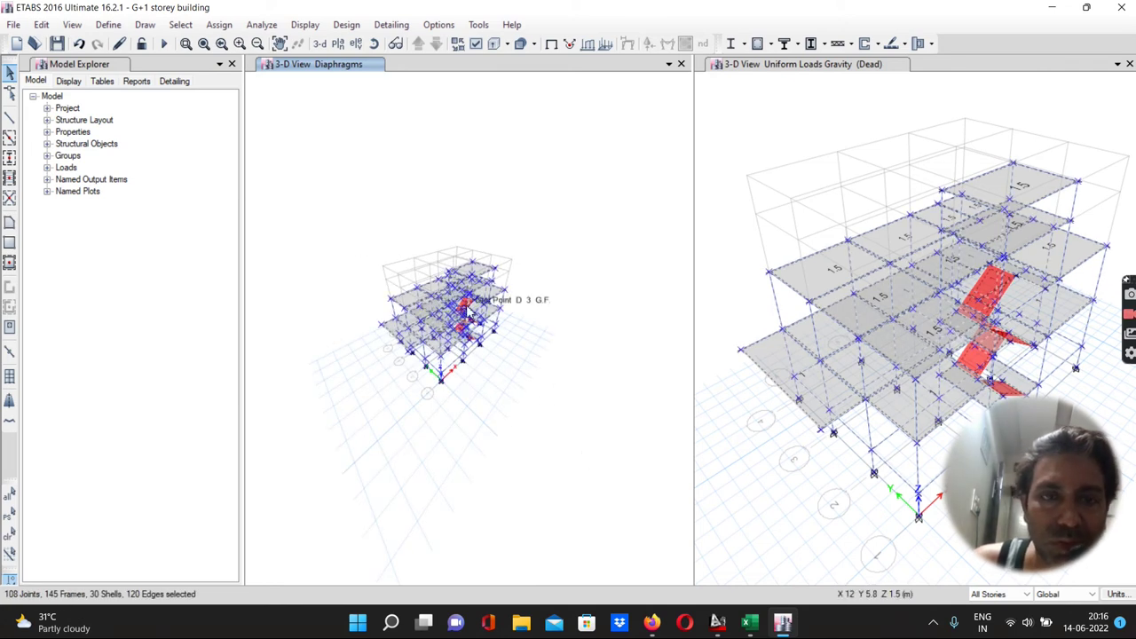
scroll(465, 306, up, 5)
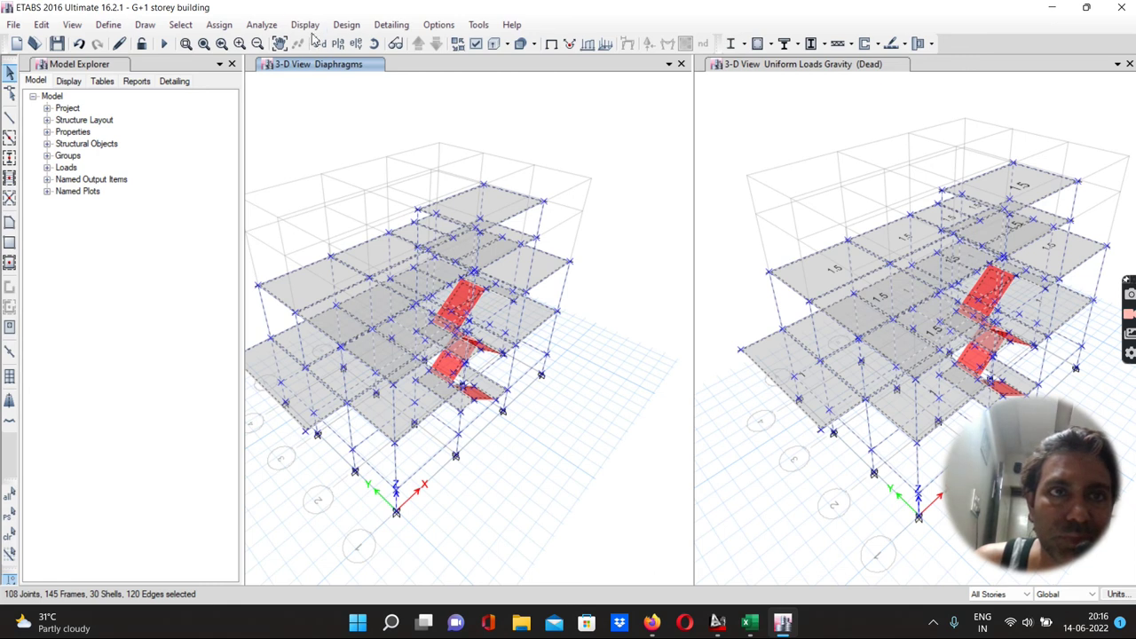
click(220, 25)
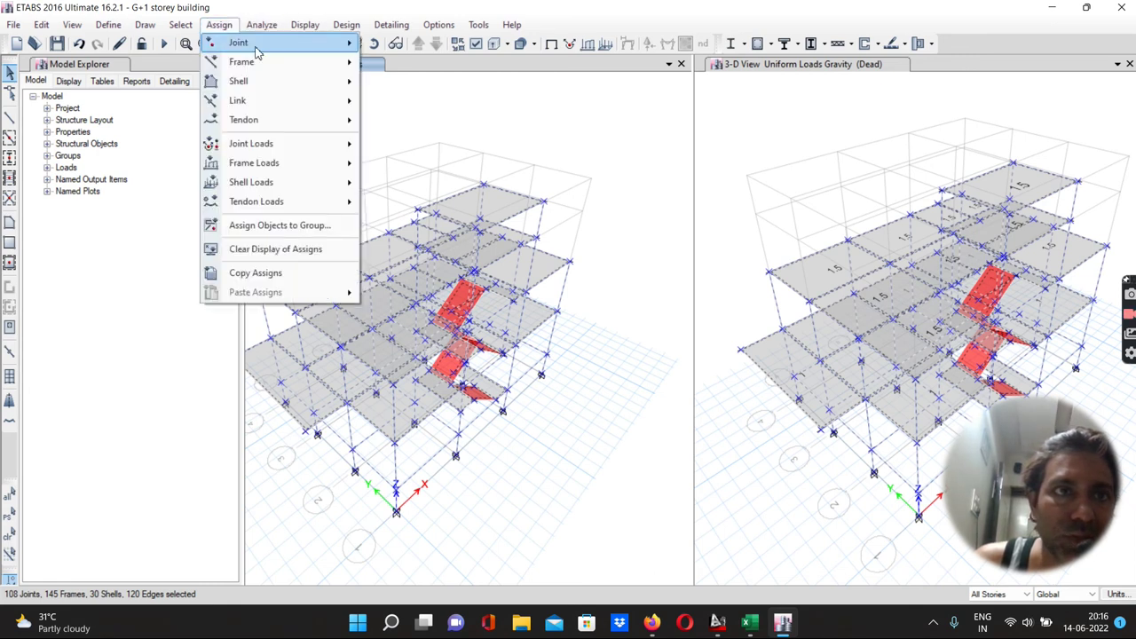
mouse_move(256, 51)
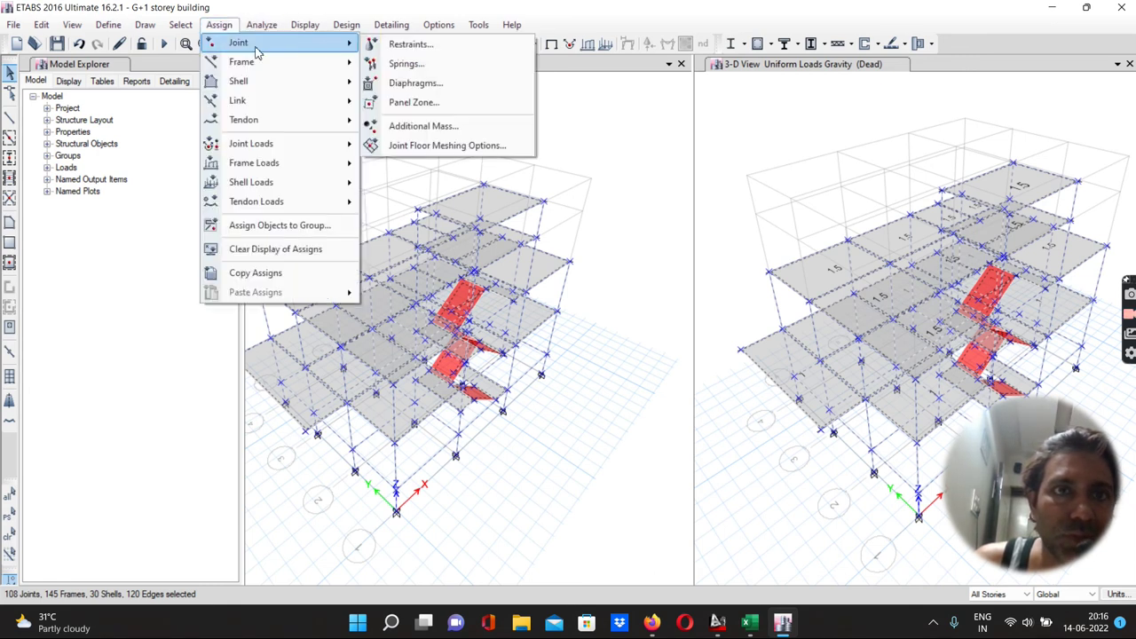
click(409, 84)
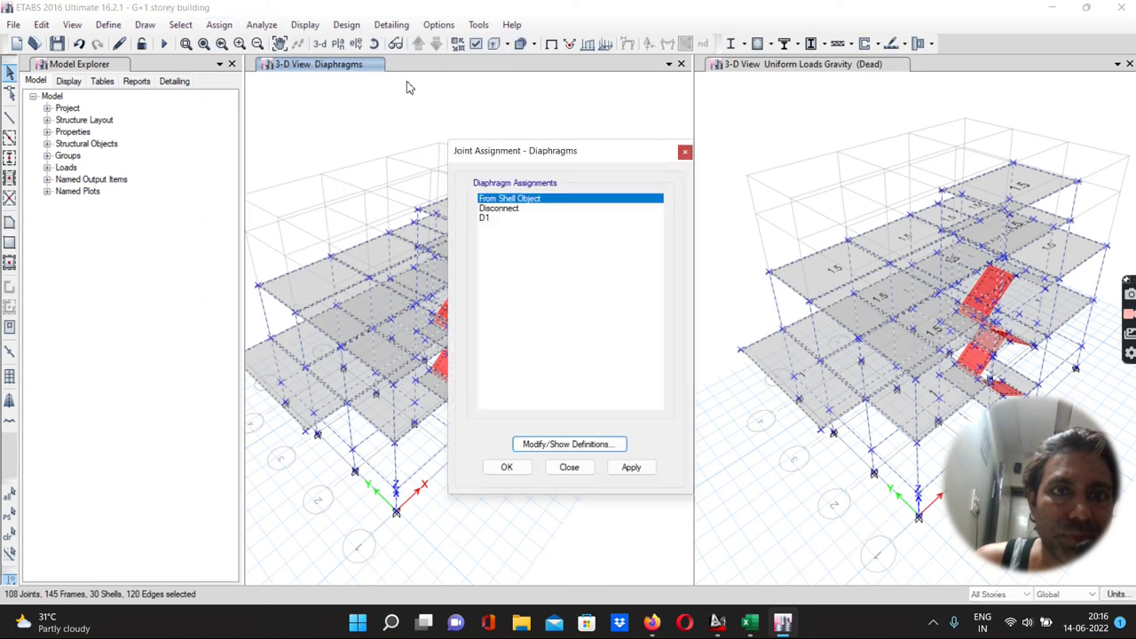
click(482, 219)
click(631, 468)
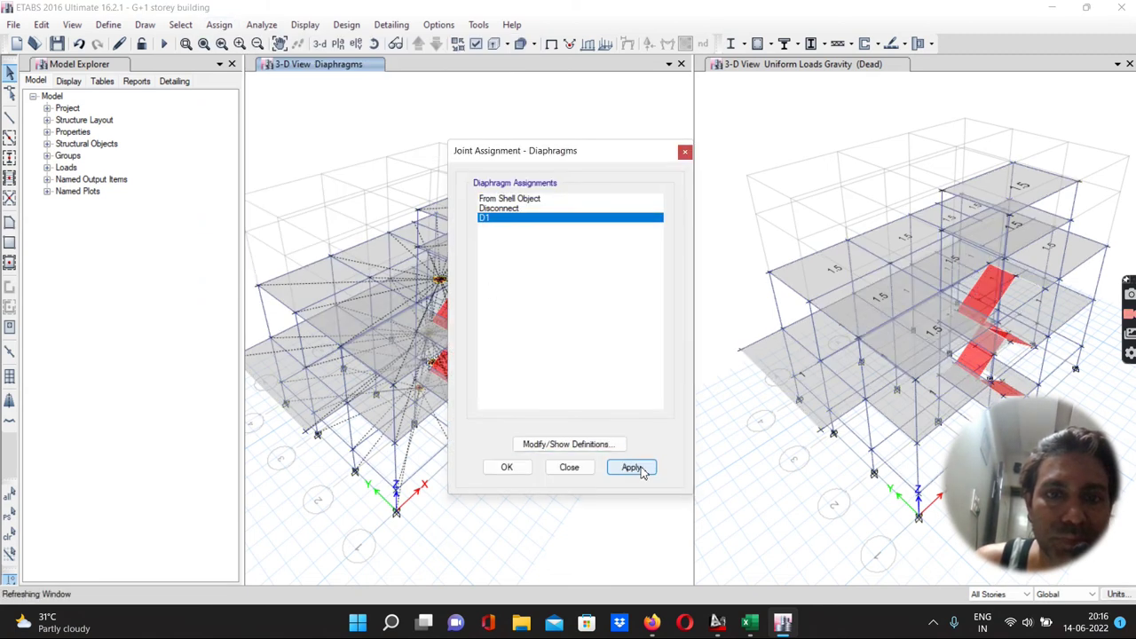
click(507, 469)
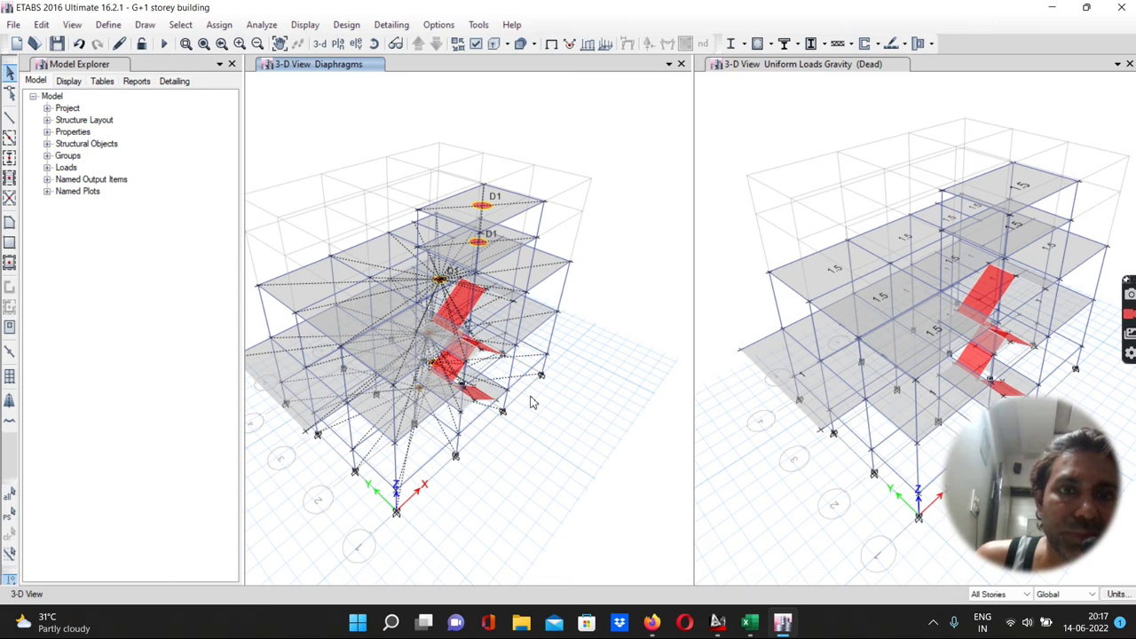
Step: Check the model with all joint, frame, shell, meshing, loading and self-mass checks and both fix options enabled
scroll(530, 402, down, 5)
scroll(531, 401, up, 5)
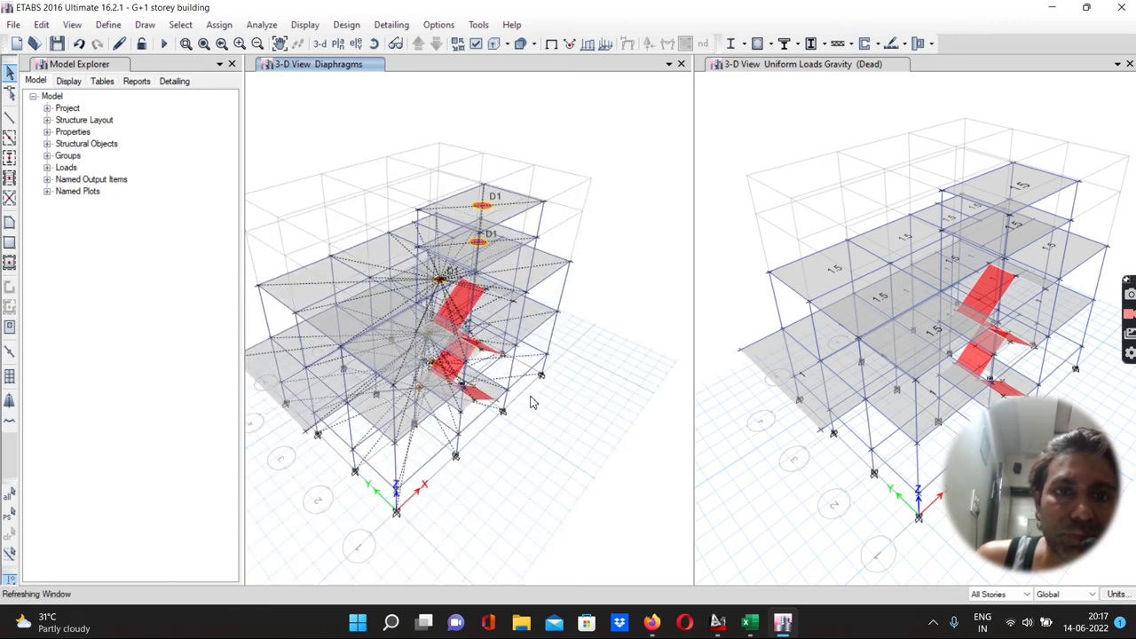
click(261, 25)
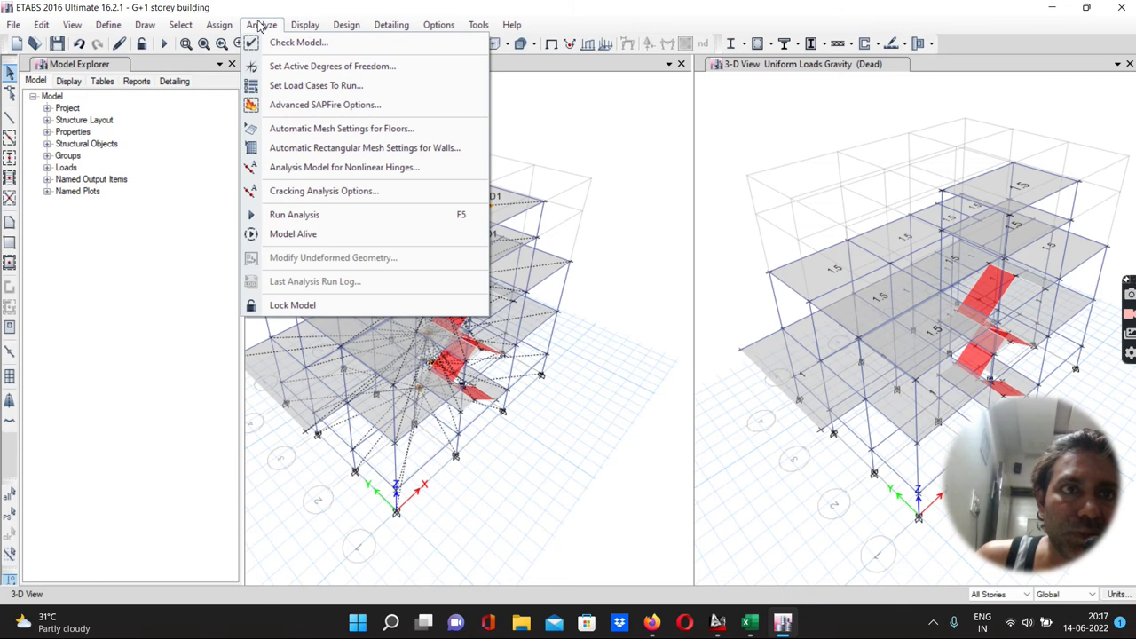
click(286, 45)
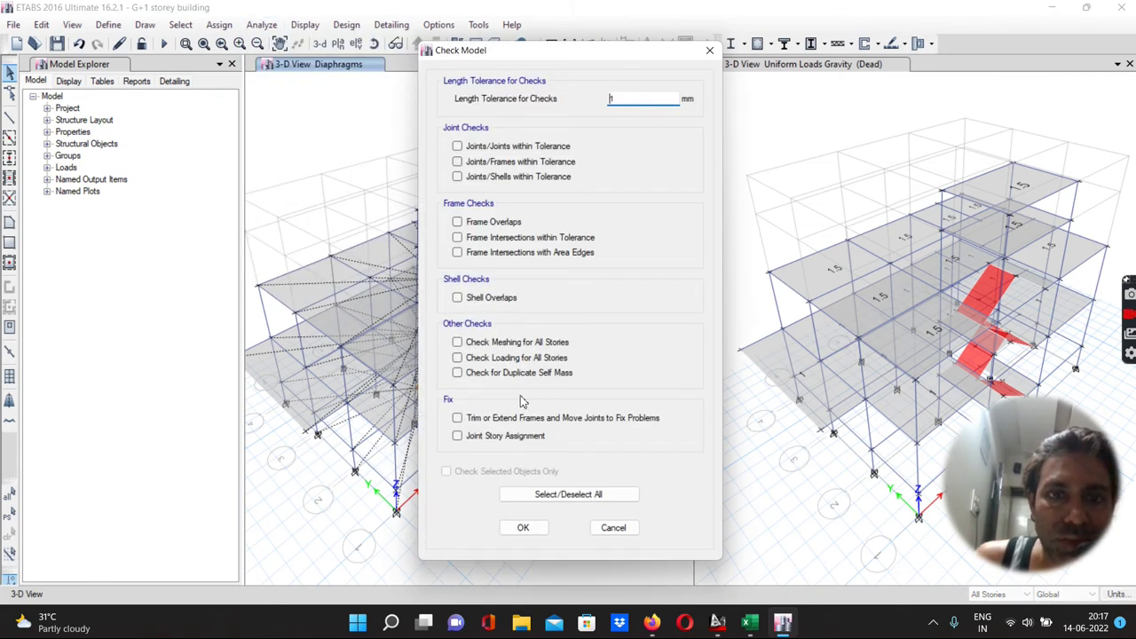
click(533, 493)
click(456, 435)
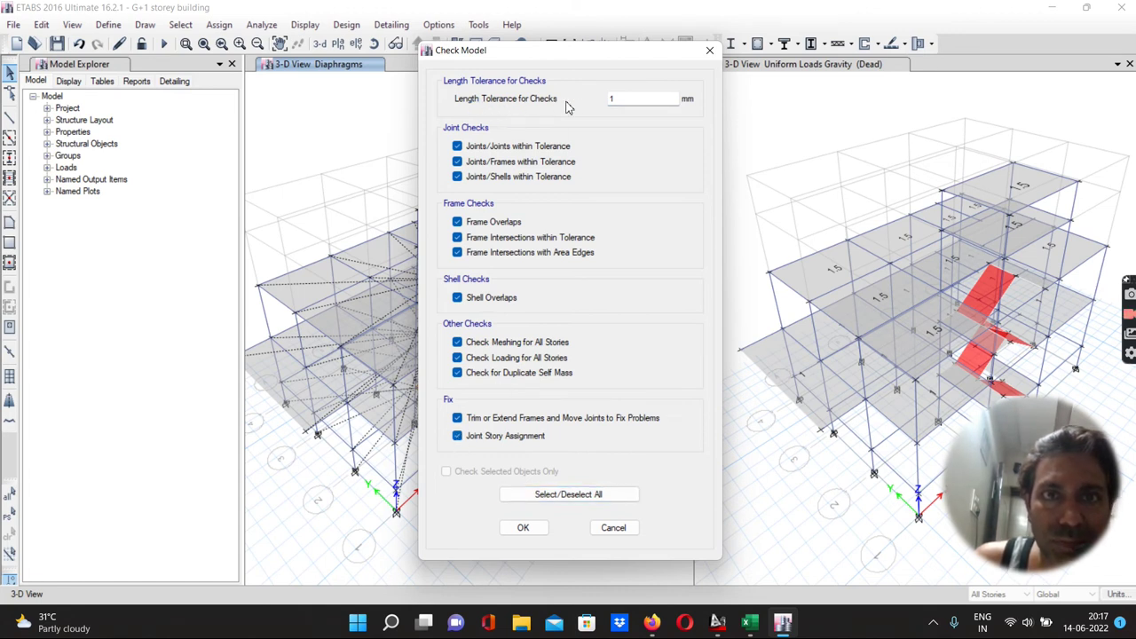
click(523, 527)
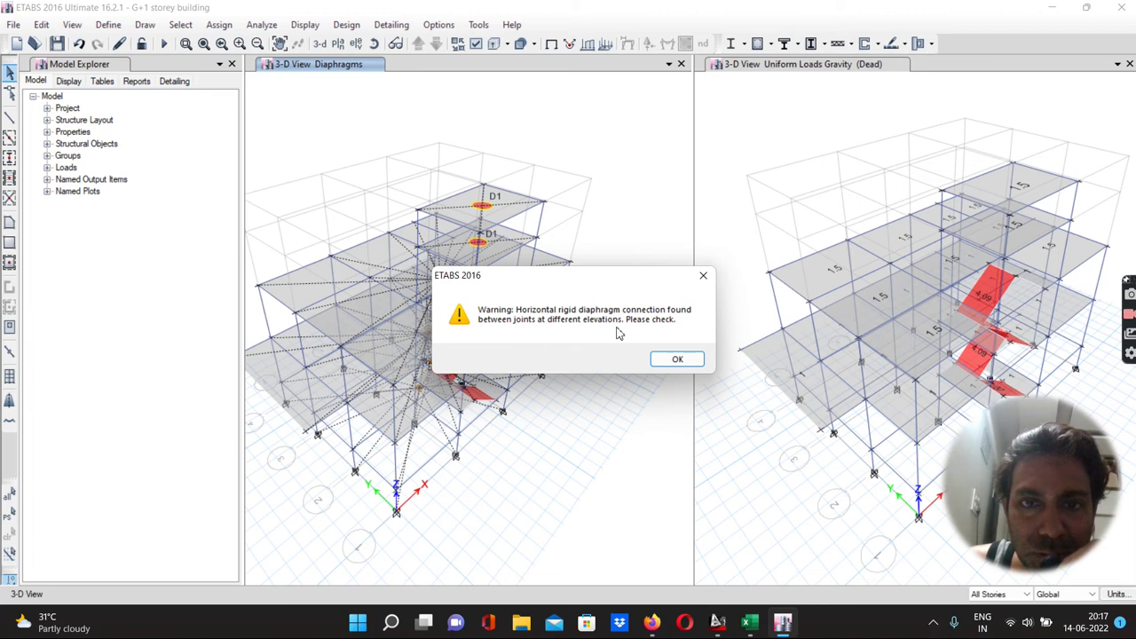
click(676, 360)
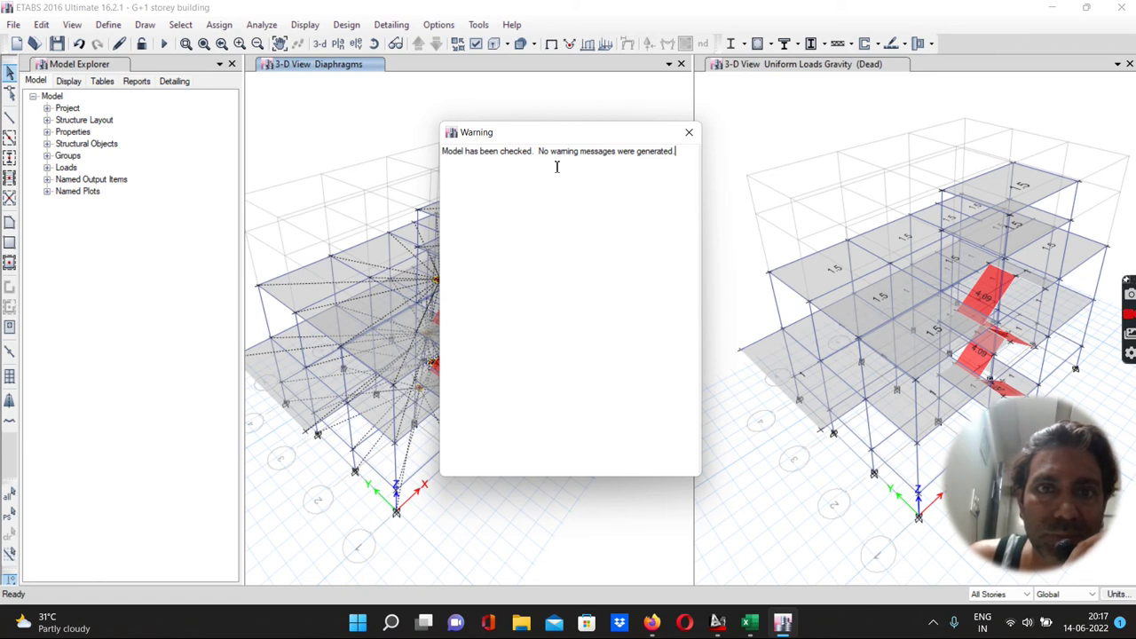
click(689, 134)
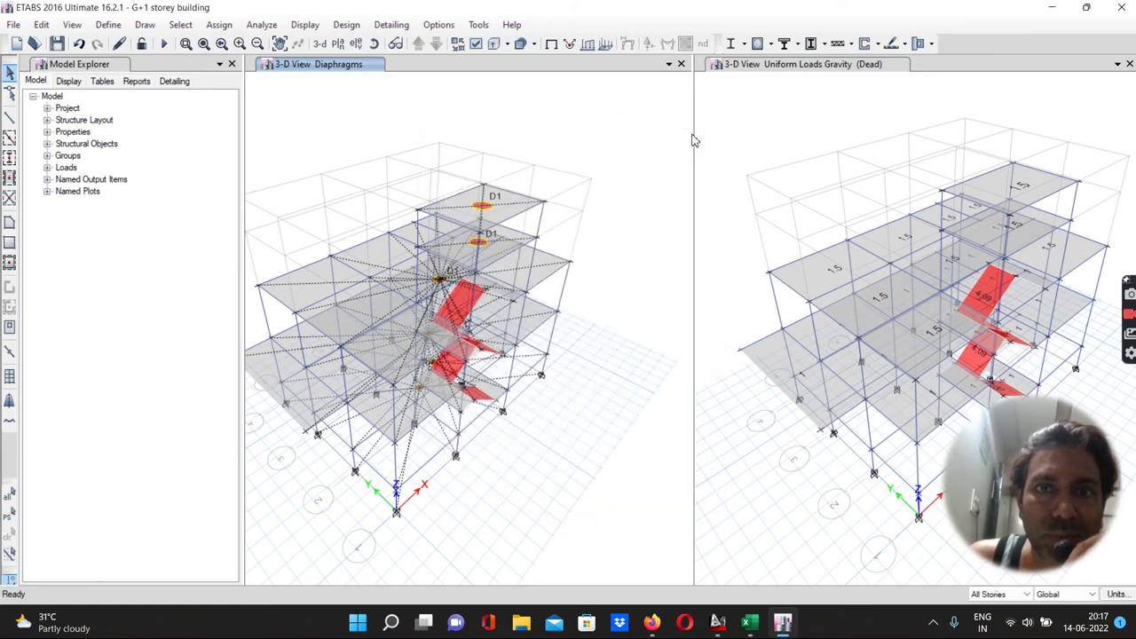
Step: Run the analysis, and play and stop the animation of the Dead load displacements
click(249, 30)
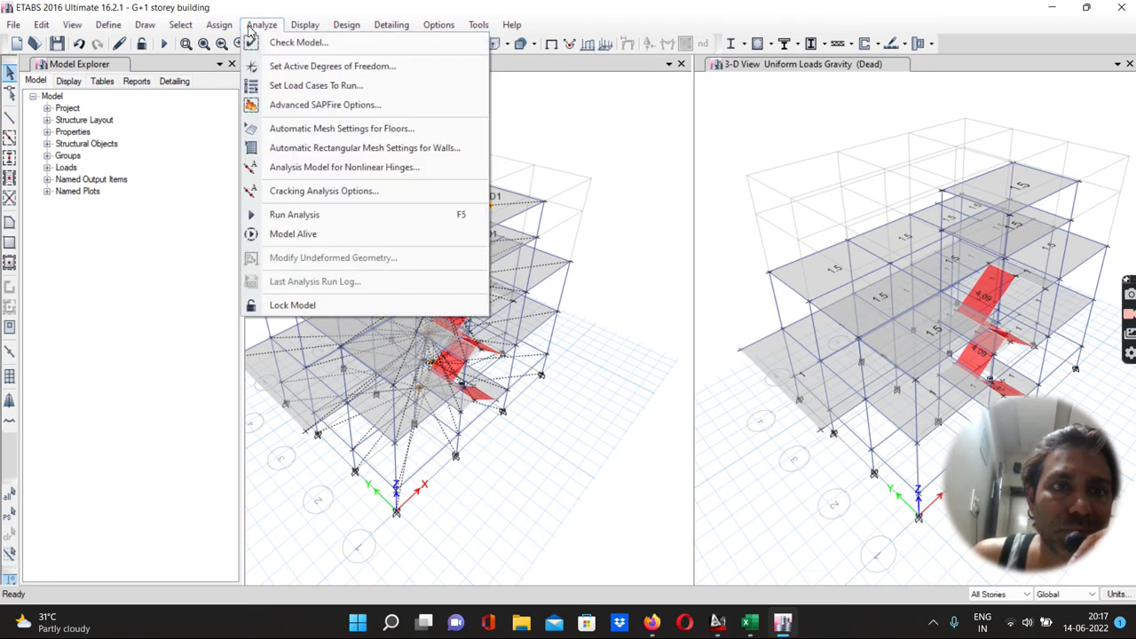
click(298, 217)
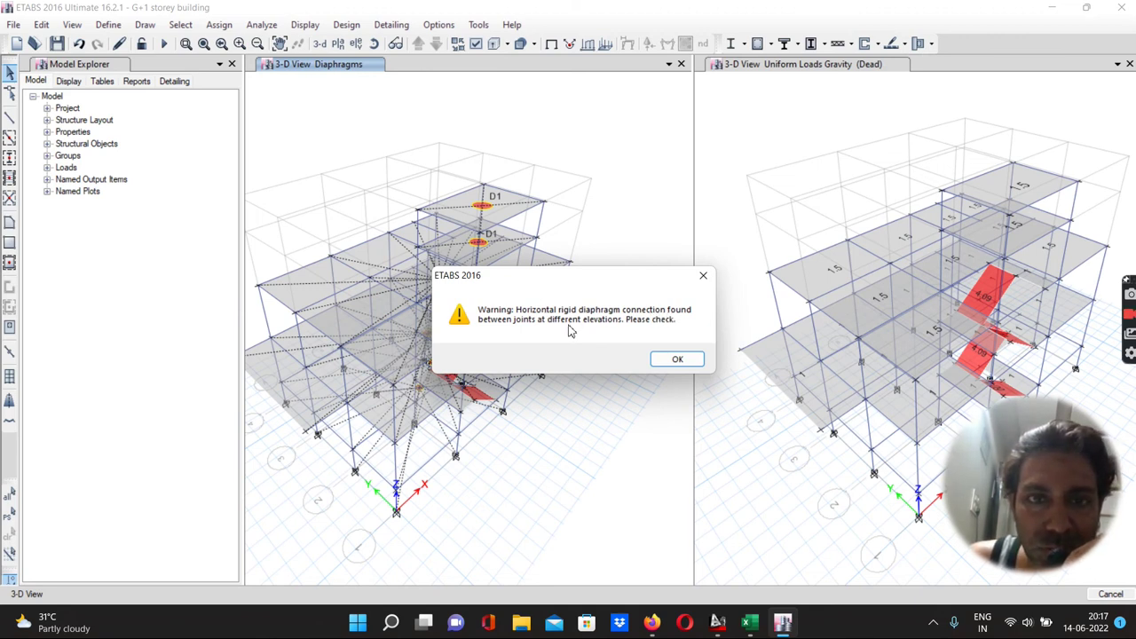
click(673, 359)
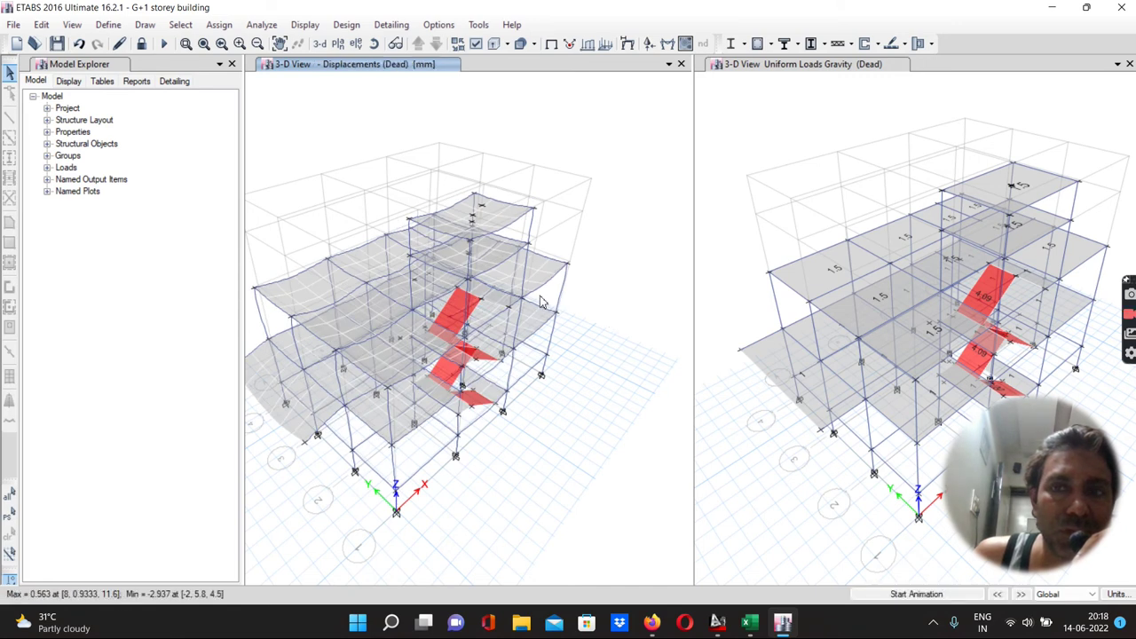
click(914, 594)
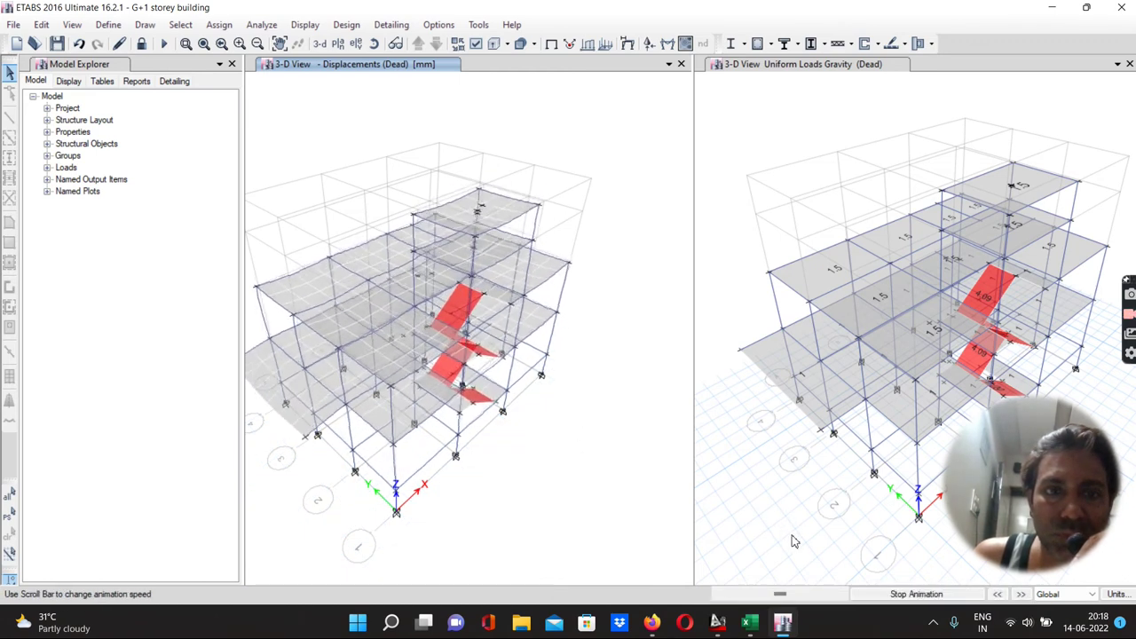
click(883, 594)
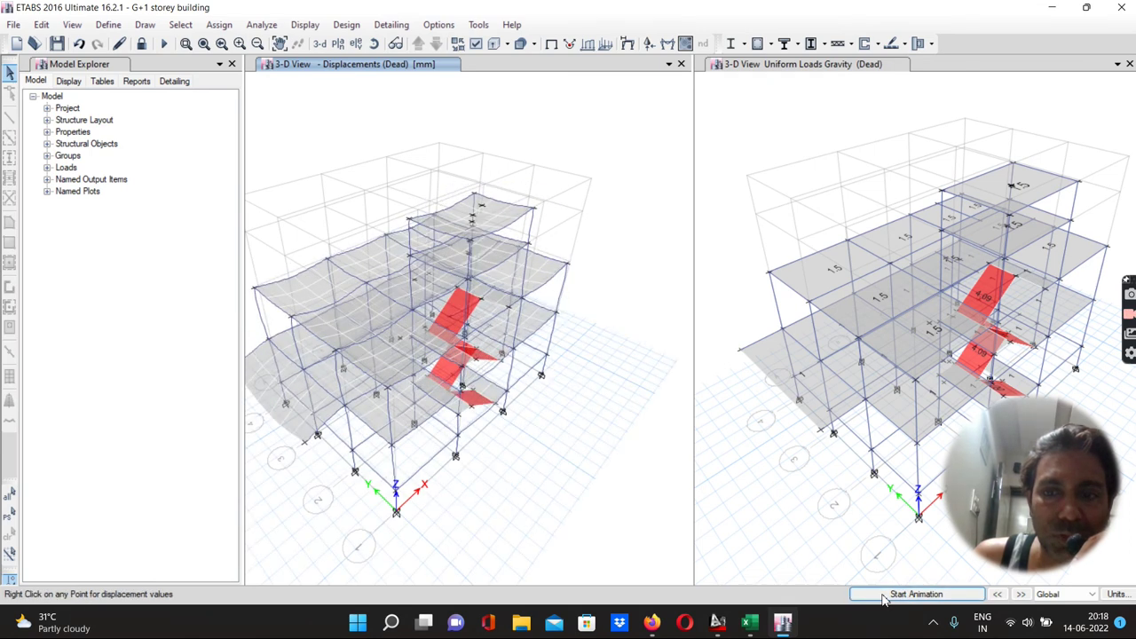
Step: Restore the undeformed shape in the displacement view and switch that view to the G.F. plan
click(551, 44)
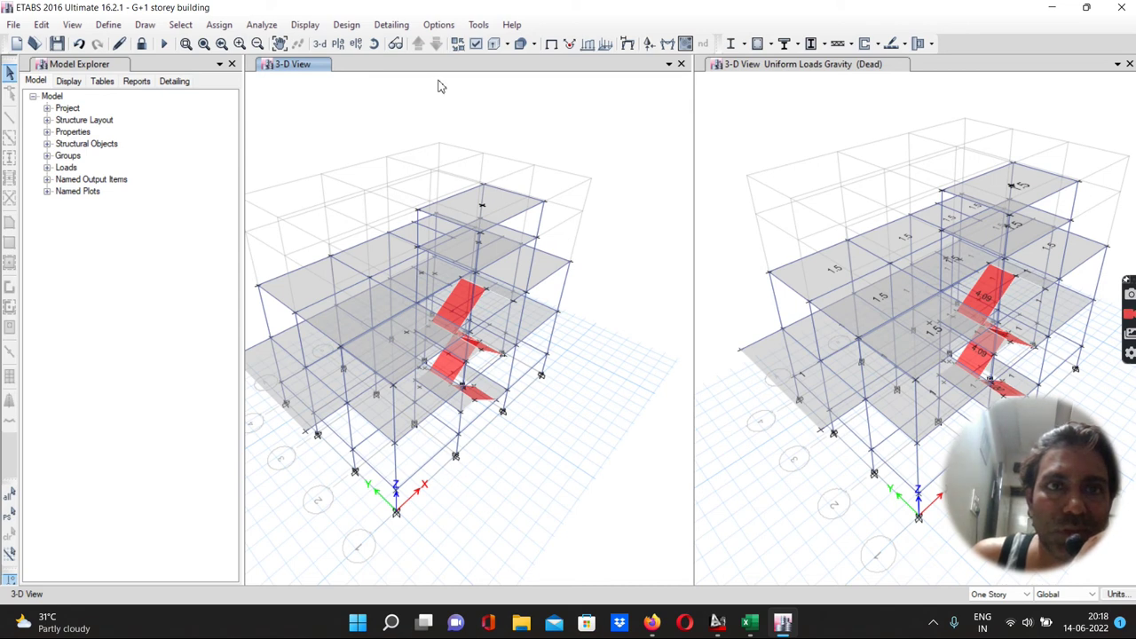
click(338, 46)
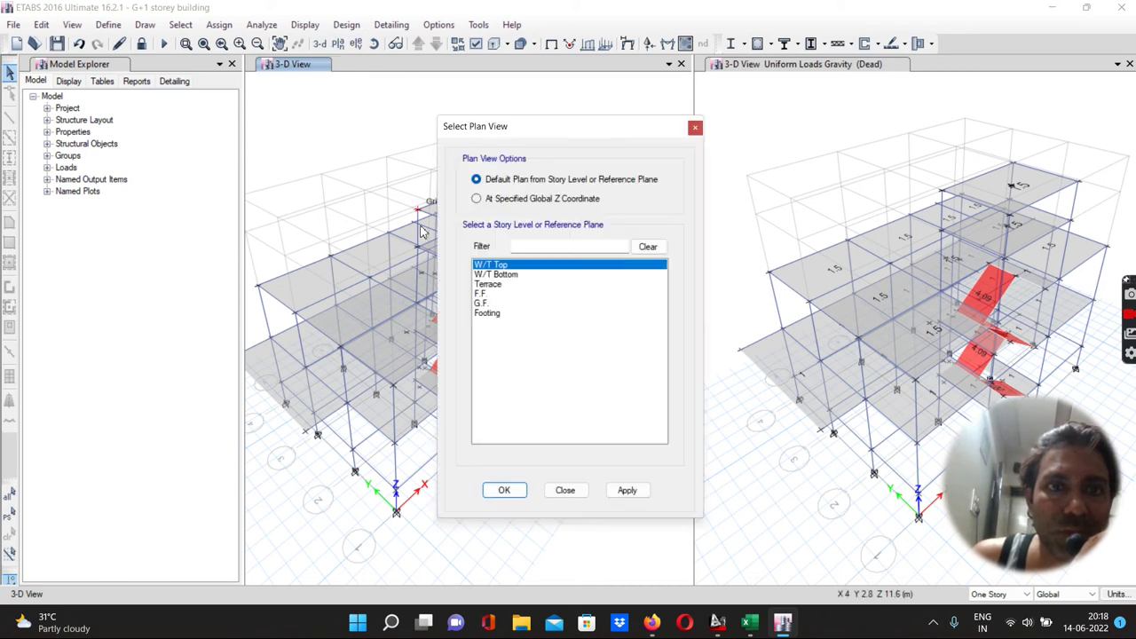
click(480, 304)
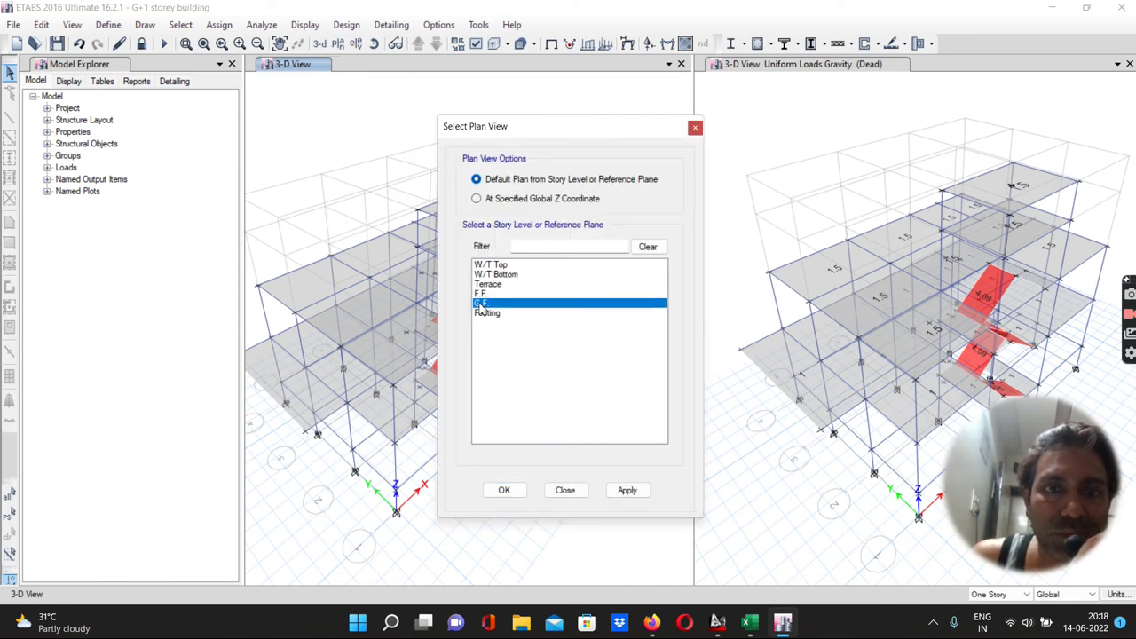
click(626, 490)
click(519, 494)
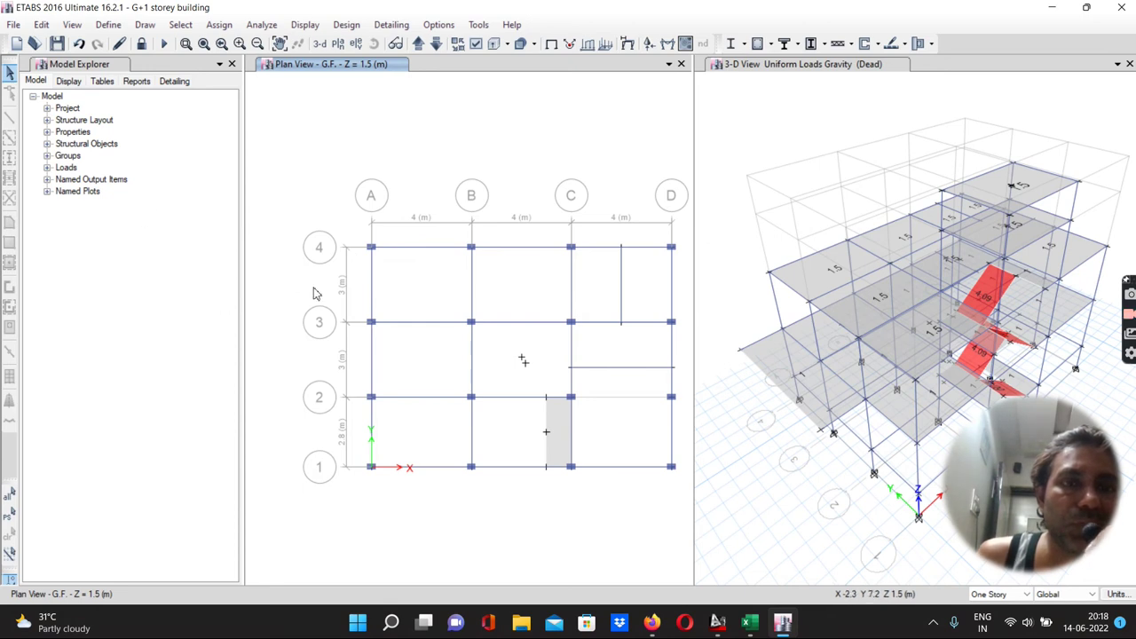
Step: Add the default load combinations for Concrete Frame Design, converted to editable user combinations
click(108, 27)
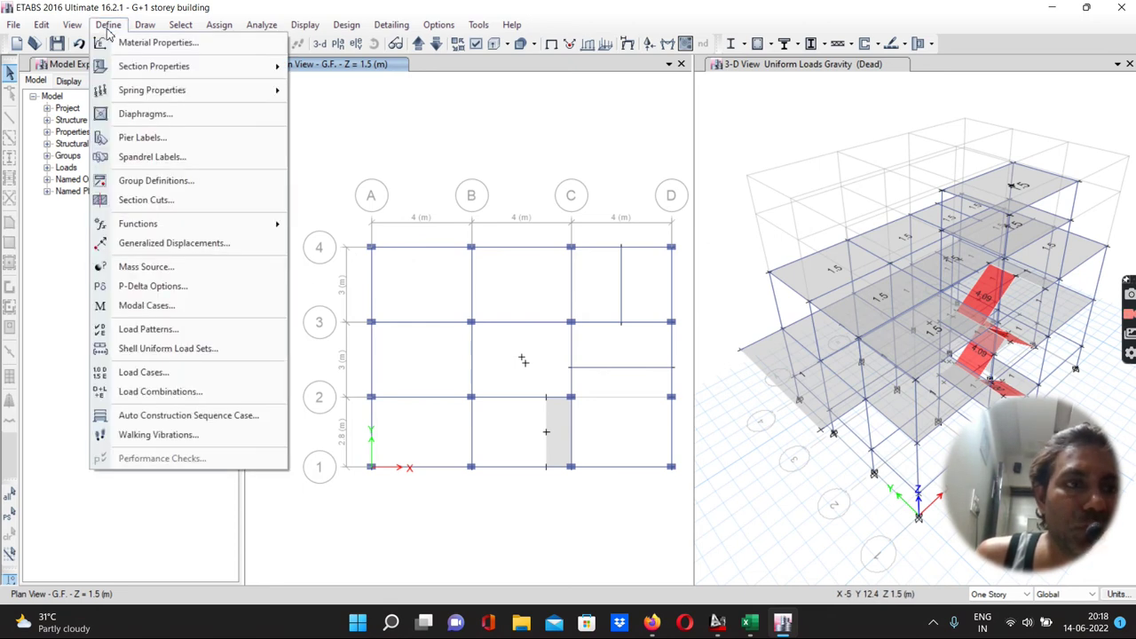
click(153, 393)
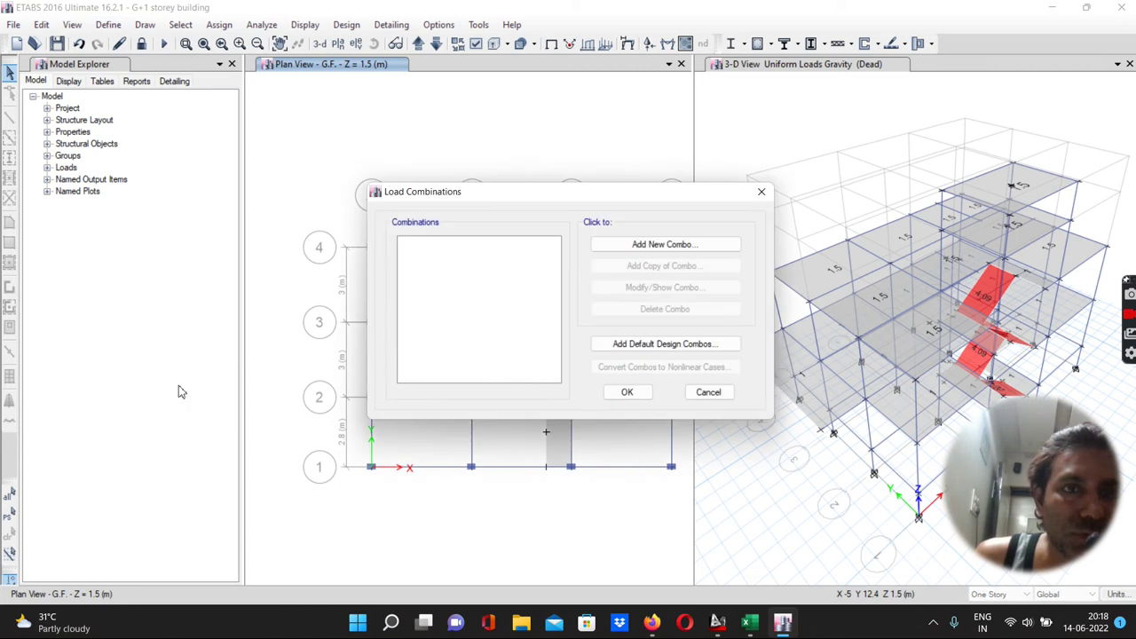
click(618, 347)
click(497, 286)
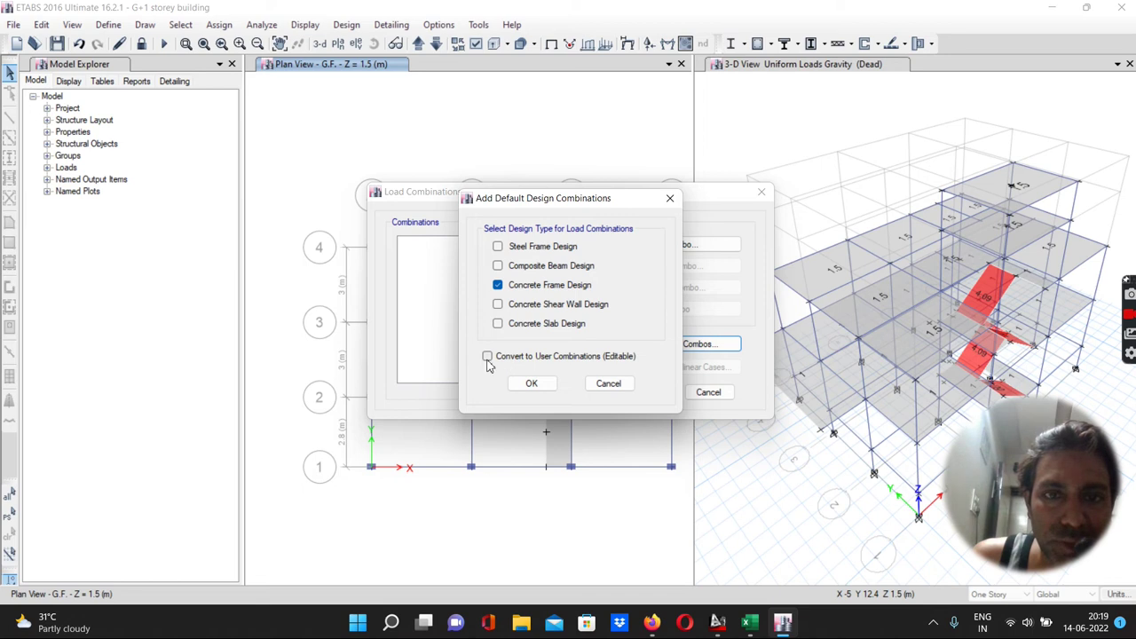
click(487, 356)
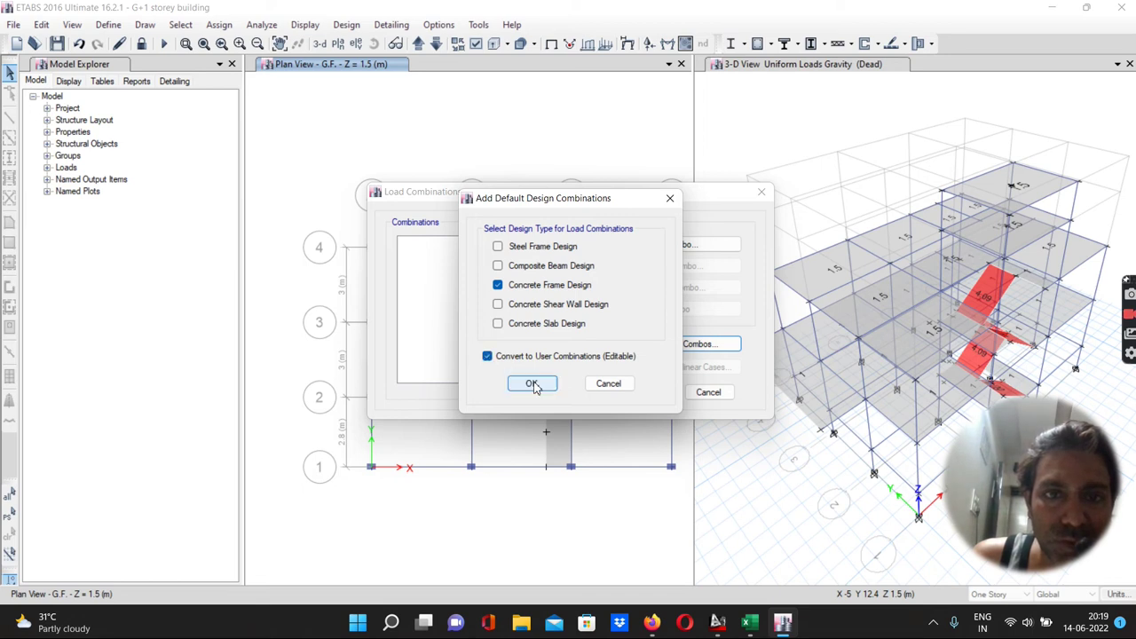
click(532, 384)
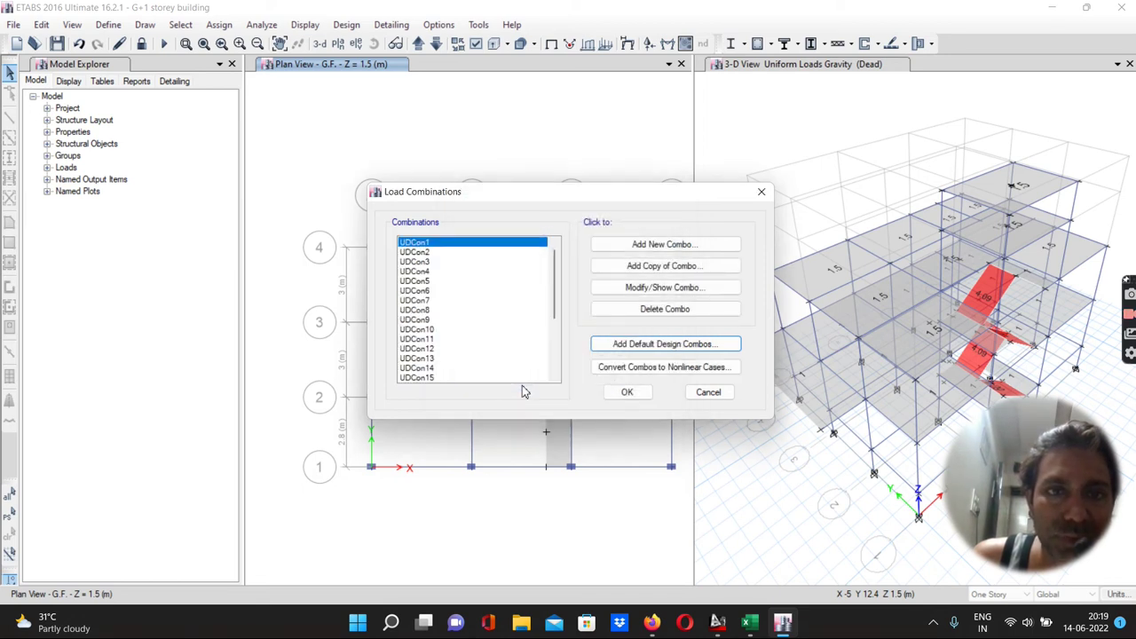
Step: Examine the load cases and scale factors of load combinations UDCon1, UDCon2 and UDCon12
mouse_move(552, 298)
mouse_down()
mouse_move(553, 350)
mouse_move(550, 275)
mouse_up()
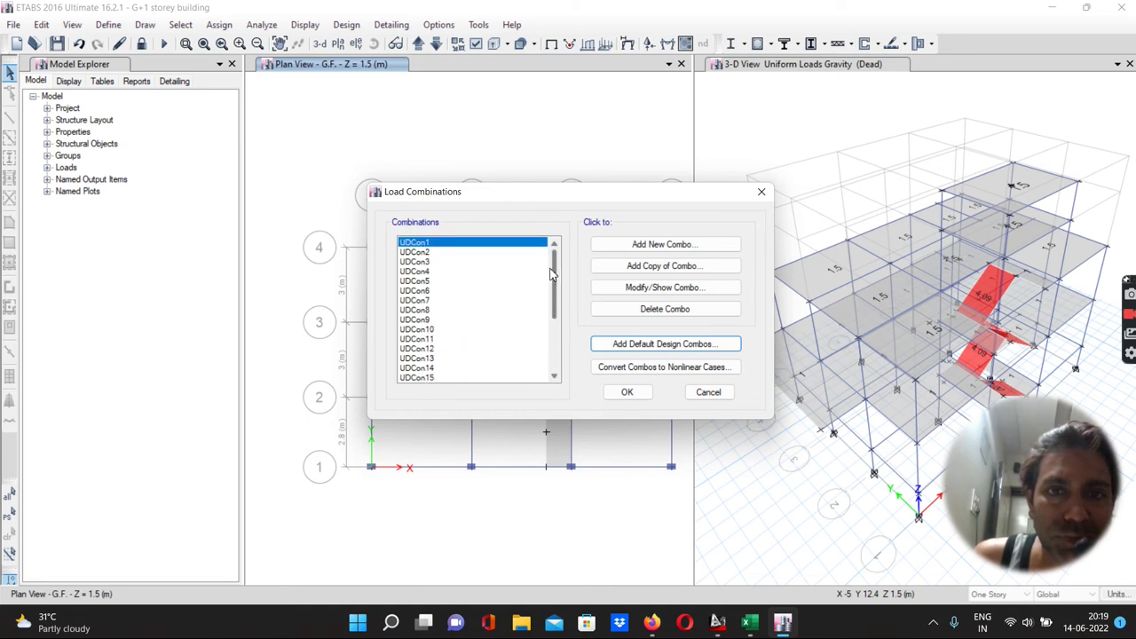
double_click(416, 247)
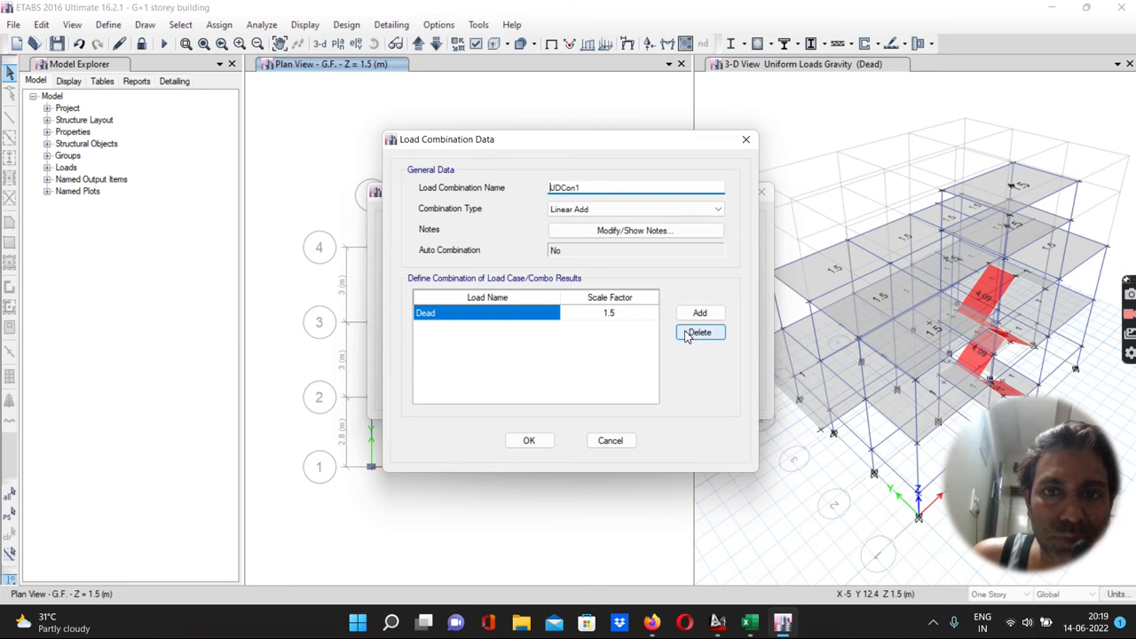
click(529, 440)
double_click(406, 252)
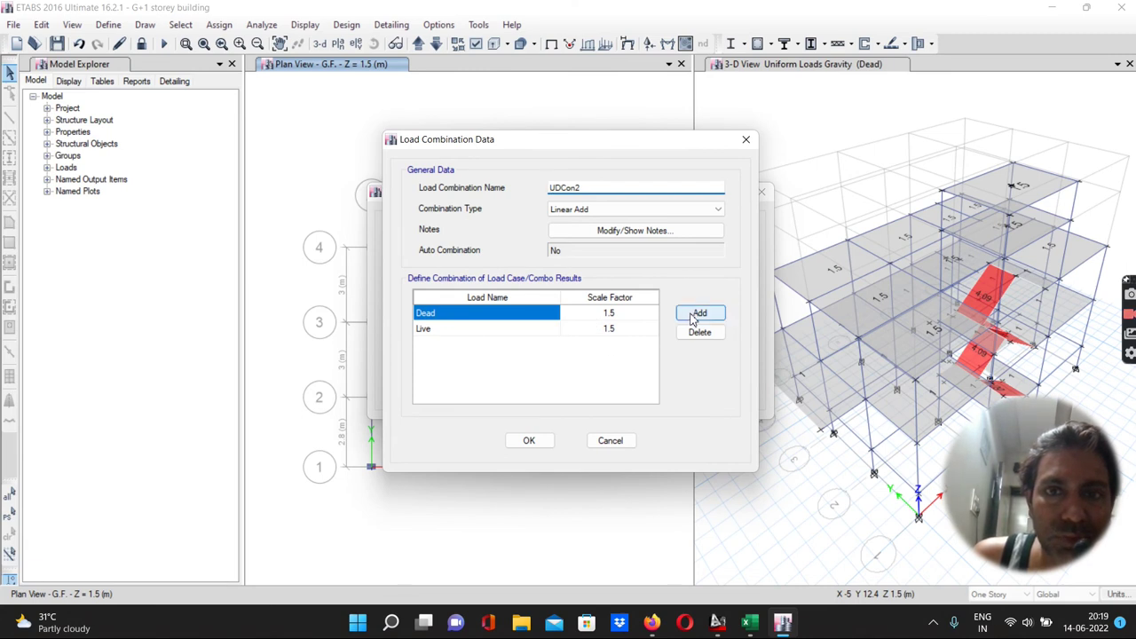
click(746, 140)
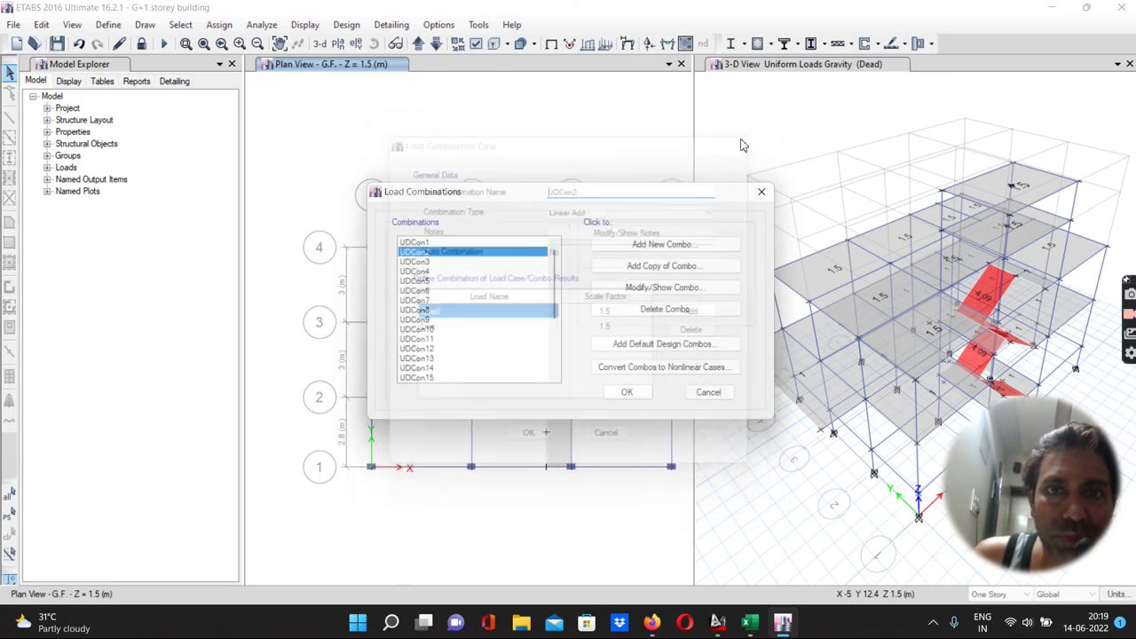
double_click(421, 348)
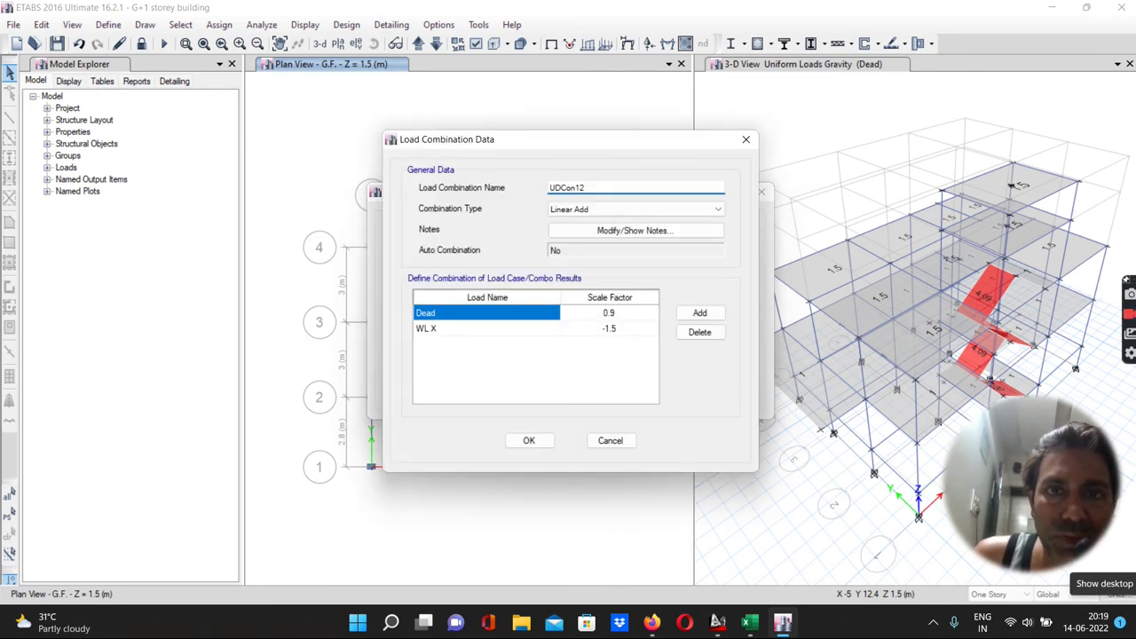
click(746, 140)
Step: Examine the load cases and scale factors of UDCon23 and UDCon15, and accept the list of load combinations
drag(552, 306, 551, 355)
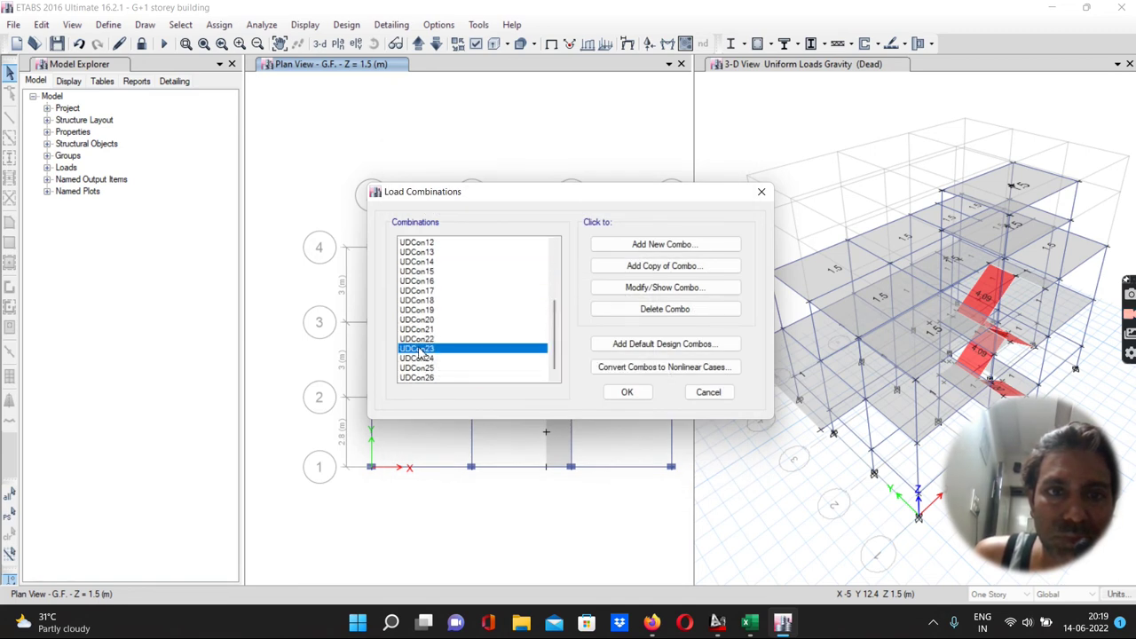
double_click(420, 349)
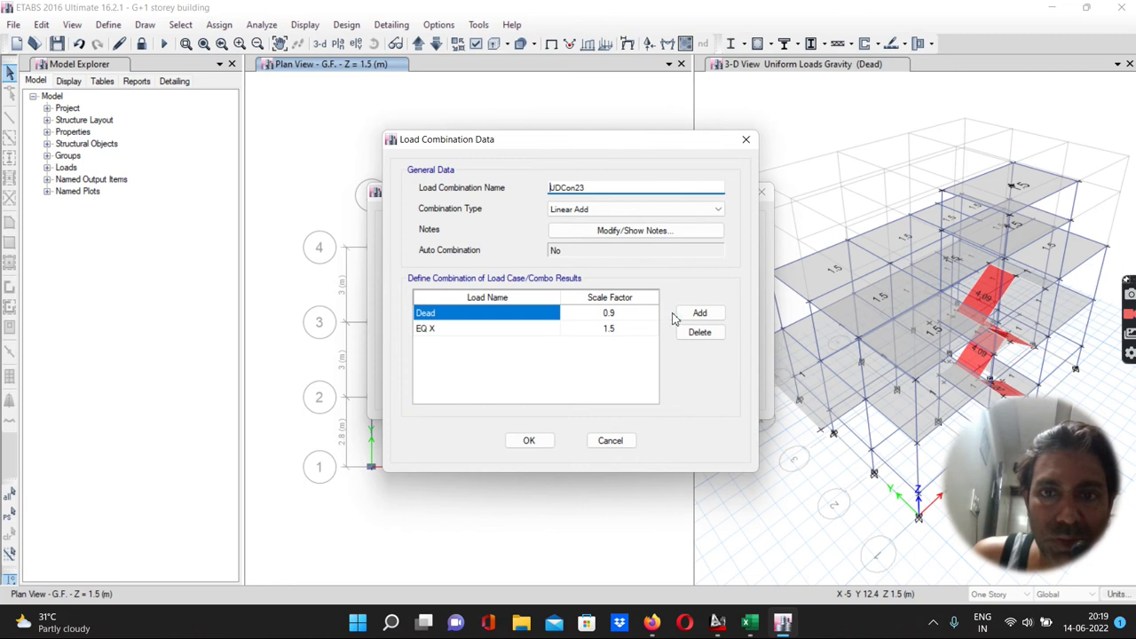
click(746, 139)
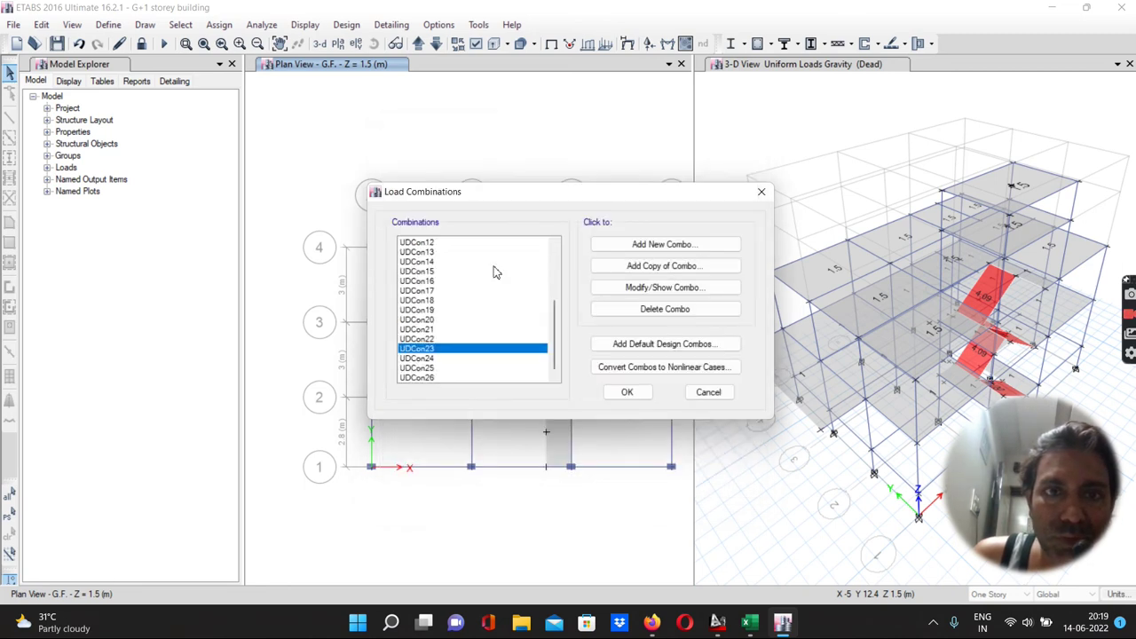
double_click(420, 274)
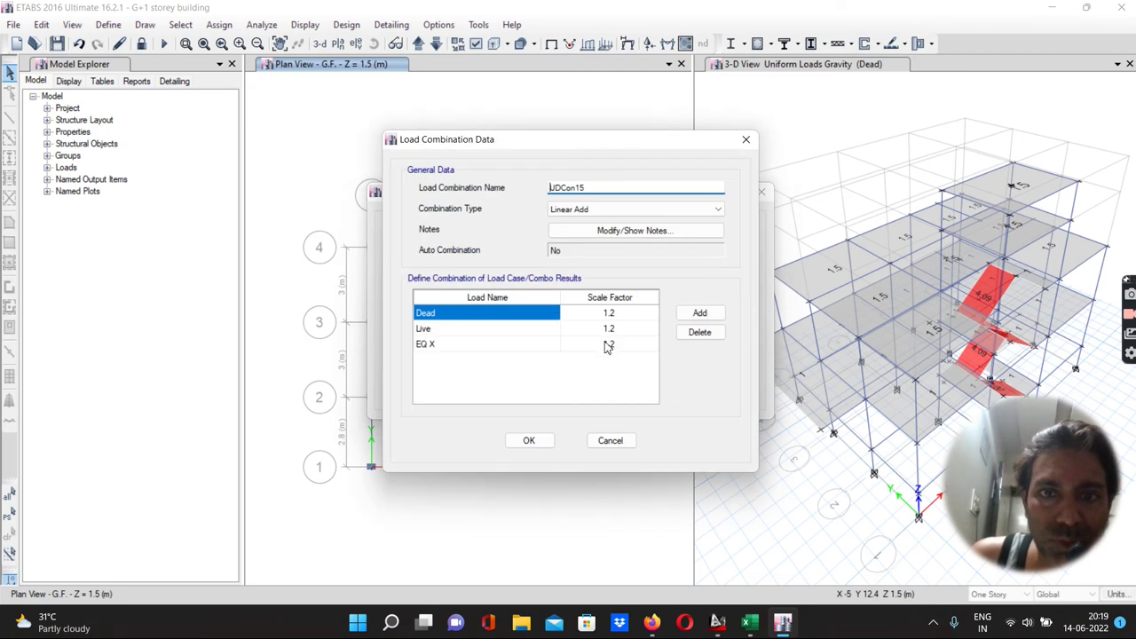
click(745, 139)
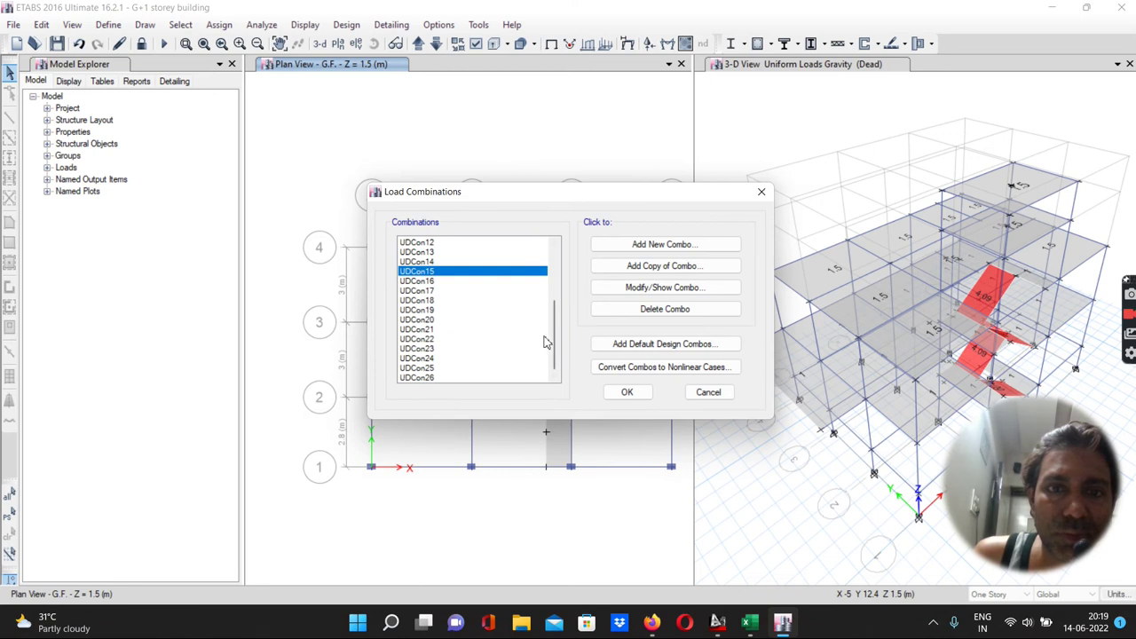
scroll(546, 342, up, 4)
scroll(546, 341, down, 4)
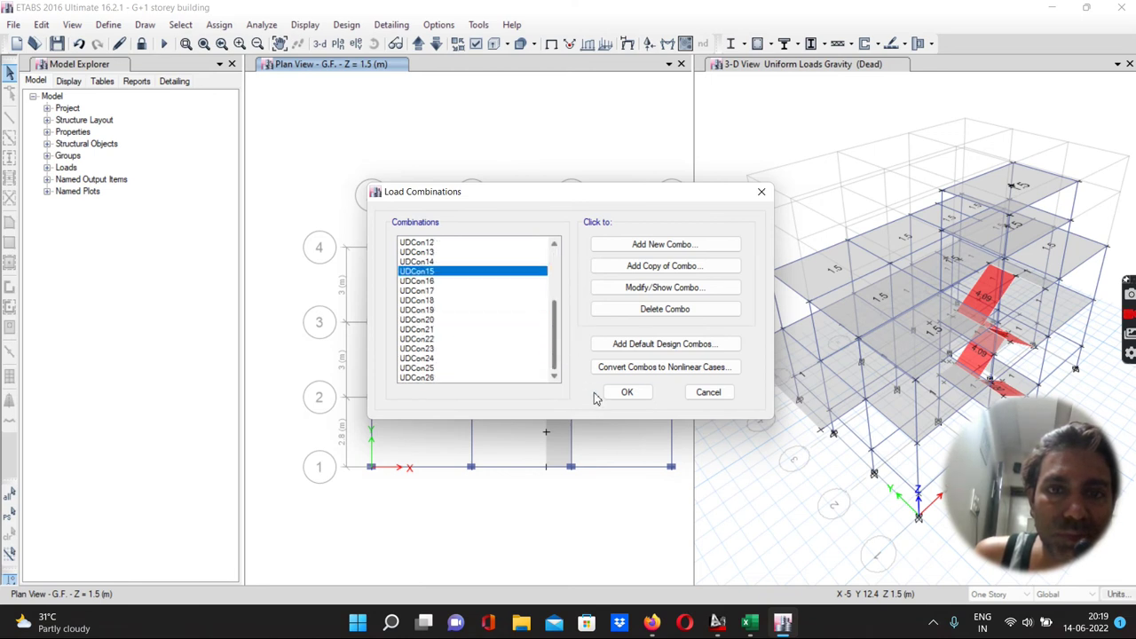
click(627, 391)
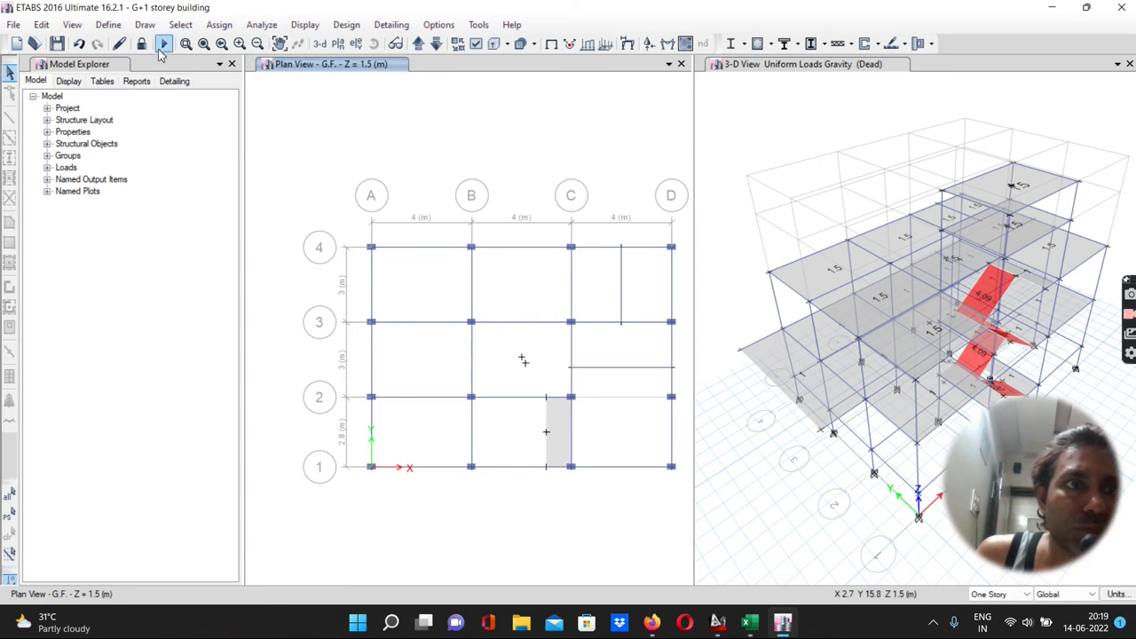
Step: Unlock the model, deleting the existing analysis results, and run the analysis again
click(164, 46)
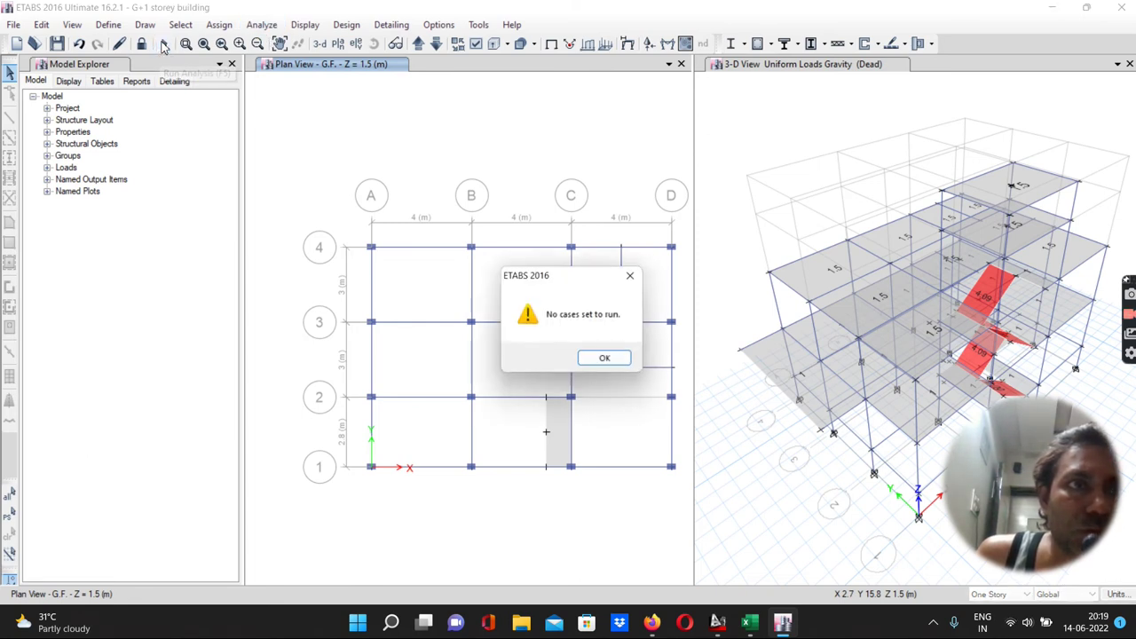
click(604, 360)
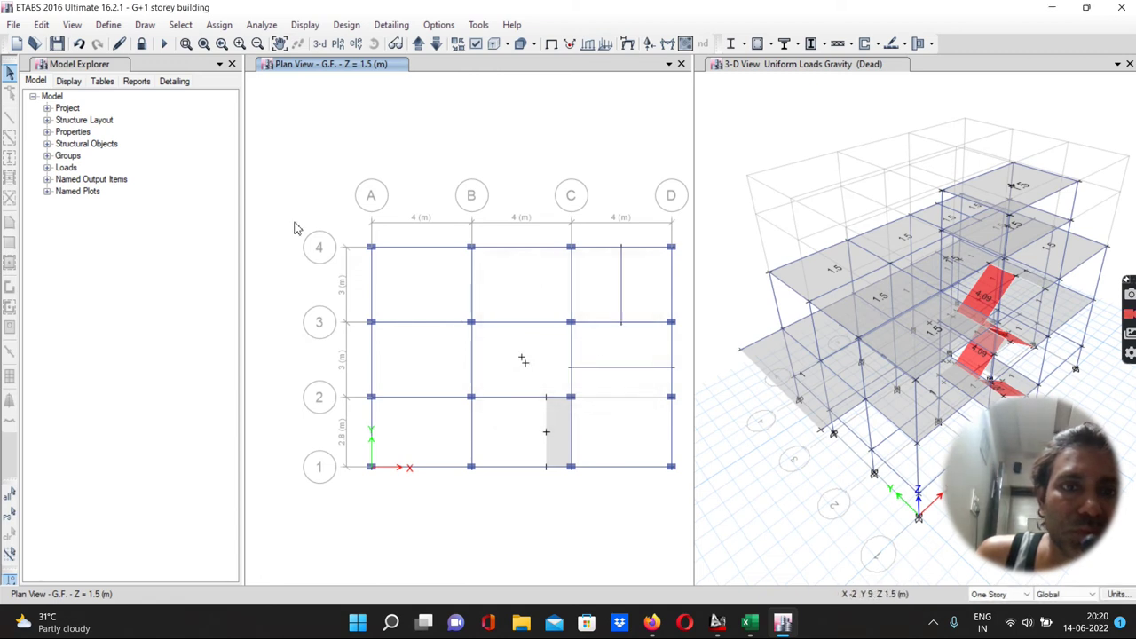
click(142, 44)
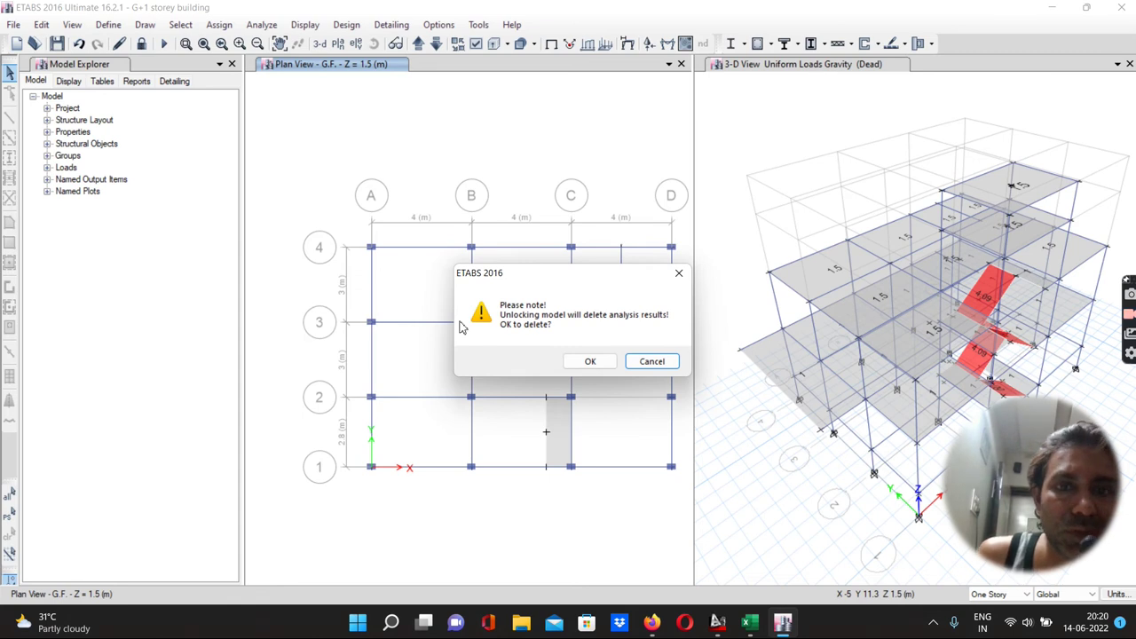
click(578, 363)
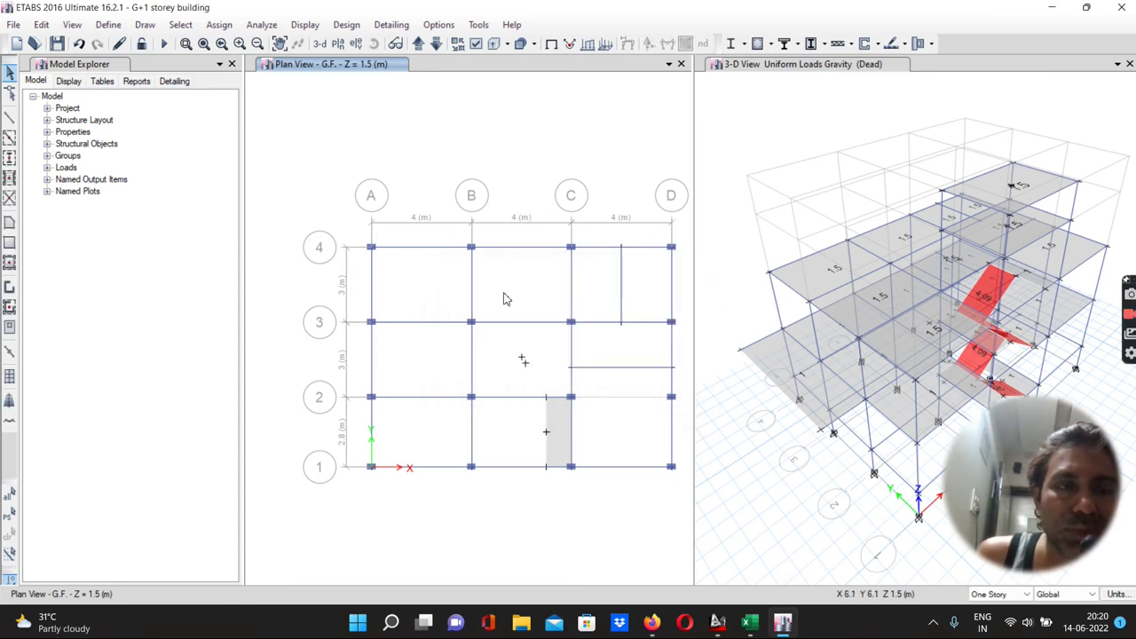
click(252, 27)
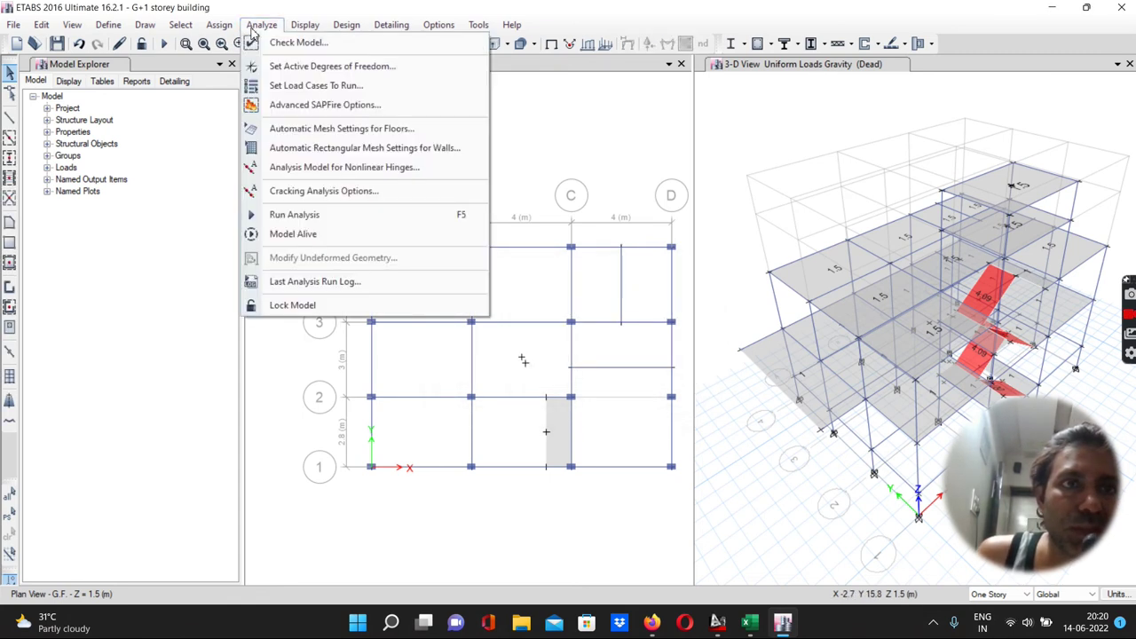
click(286, 218)
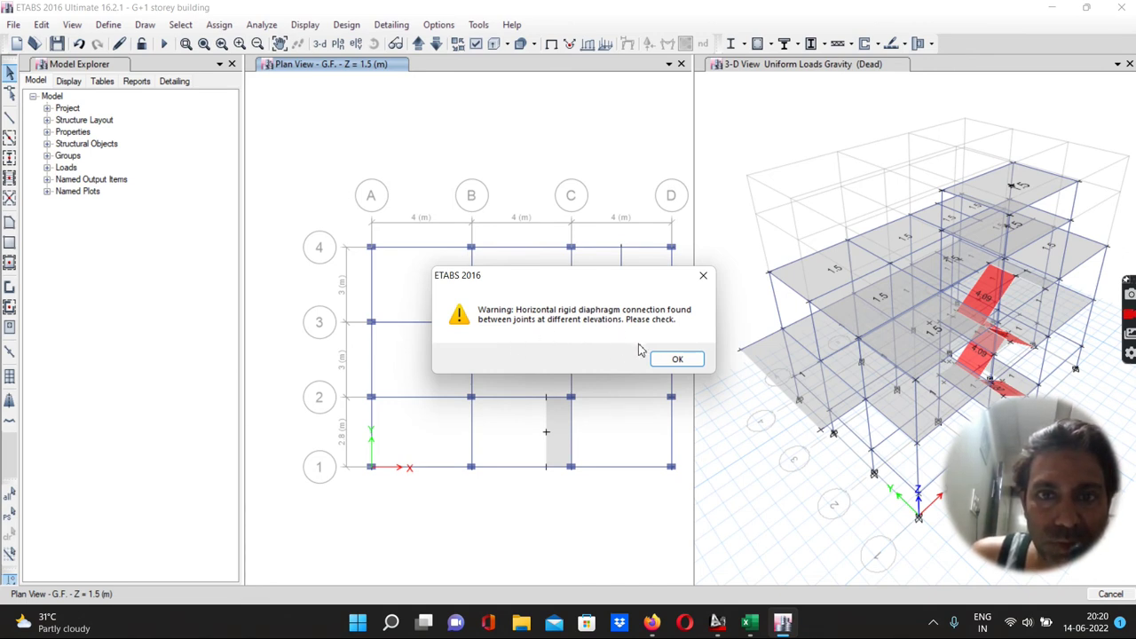
click(674, 359)
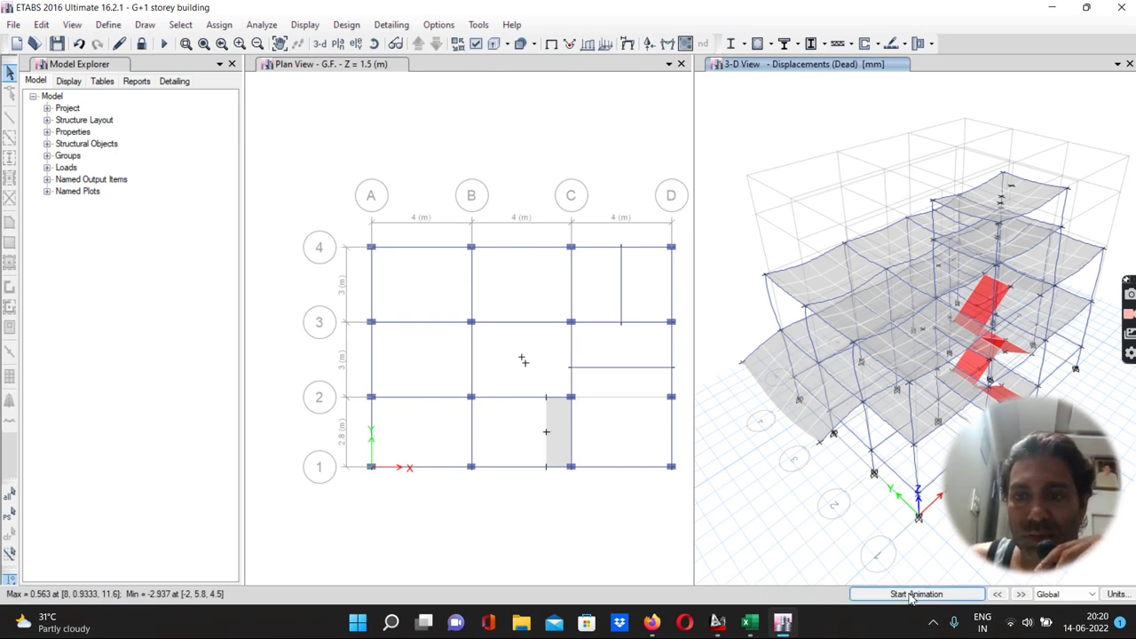
Step: Play and stop the animation of the Dead load displacements in the 3-D view, and restore its undeformed shape
click(912, 594)
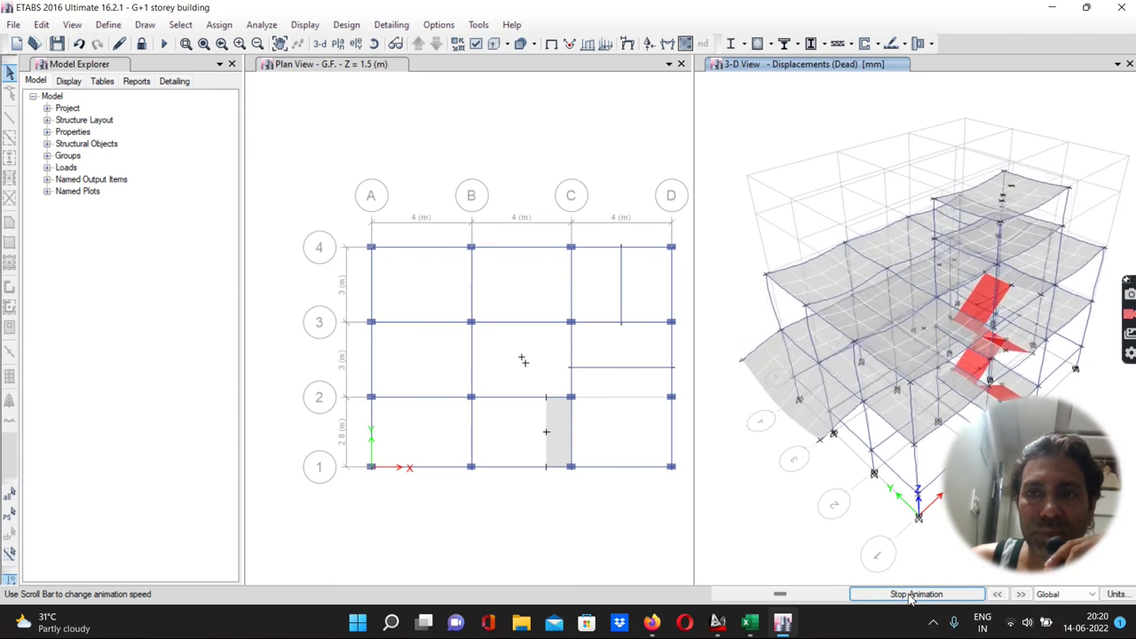
click(909, 594)
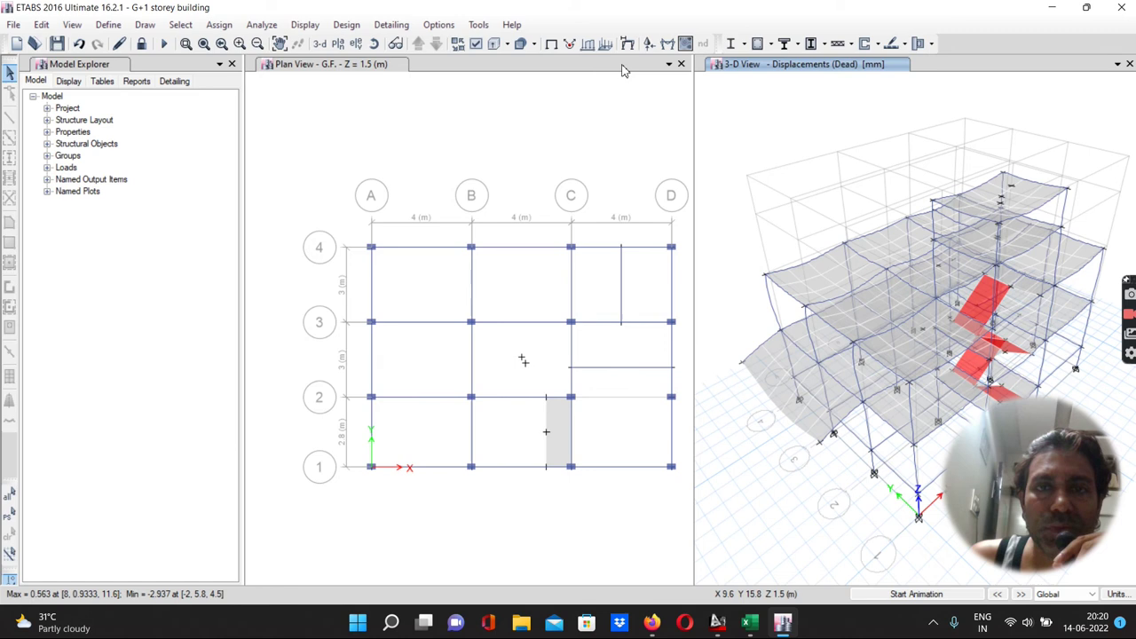
click(551, 44)
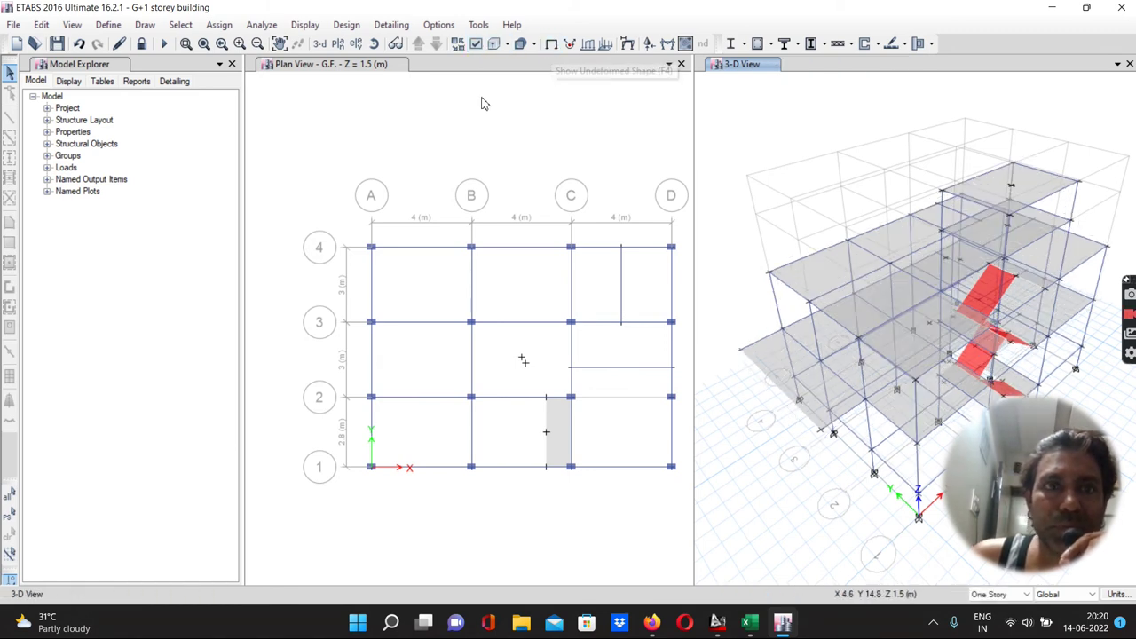
Step: Examine the maximum story displacement plot for the Dead case over all stories, and close the plot
click(307, 25)
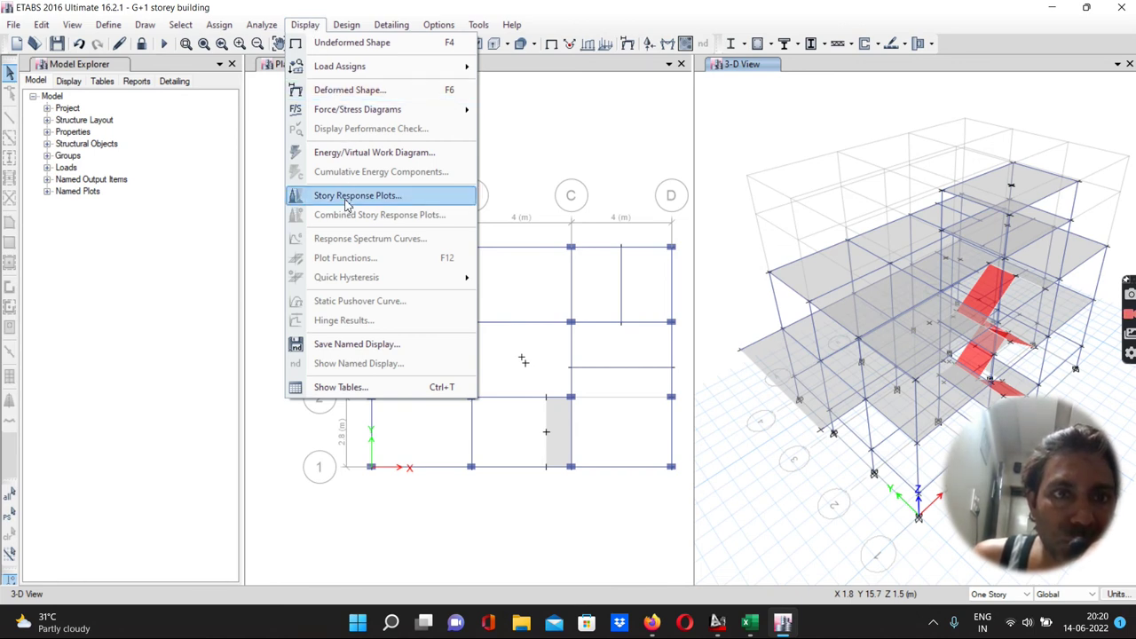
click(346, 204)
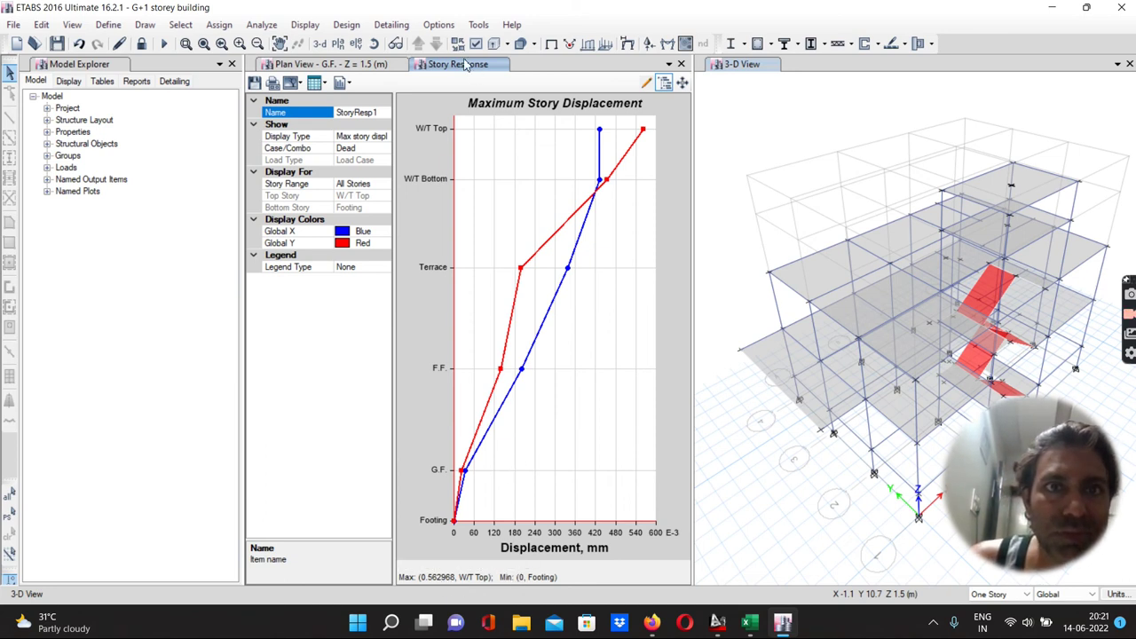
click(377, 45)
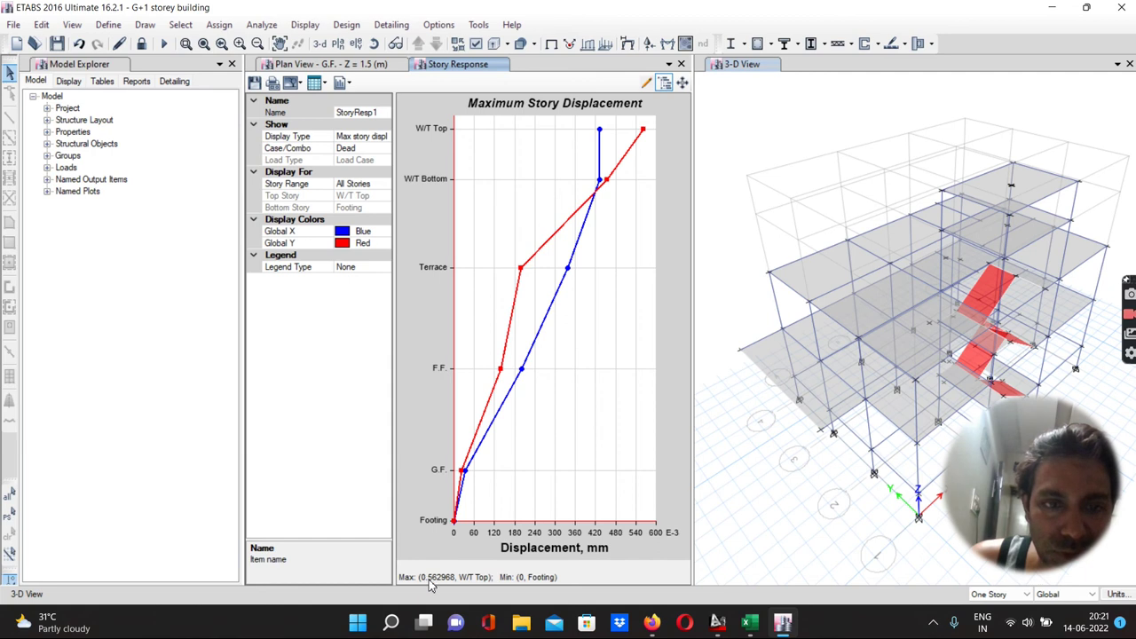
click(680, 64)
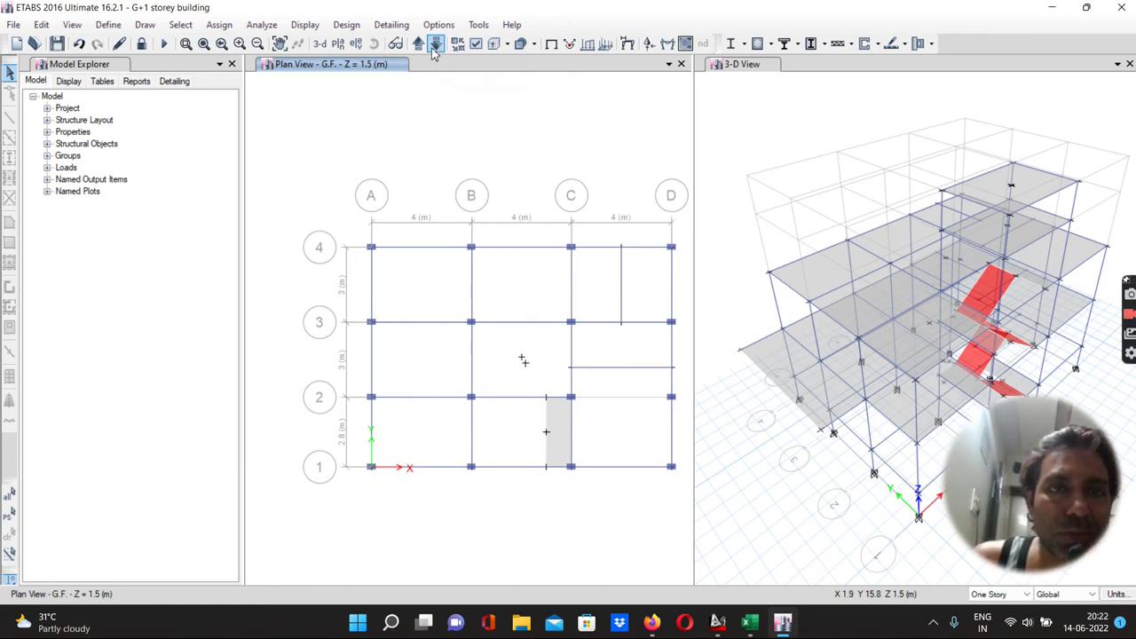
Step: Step the plan view up through the stories to W/T Top to check the building's total height
click(419, 44)
click(418, 45)
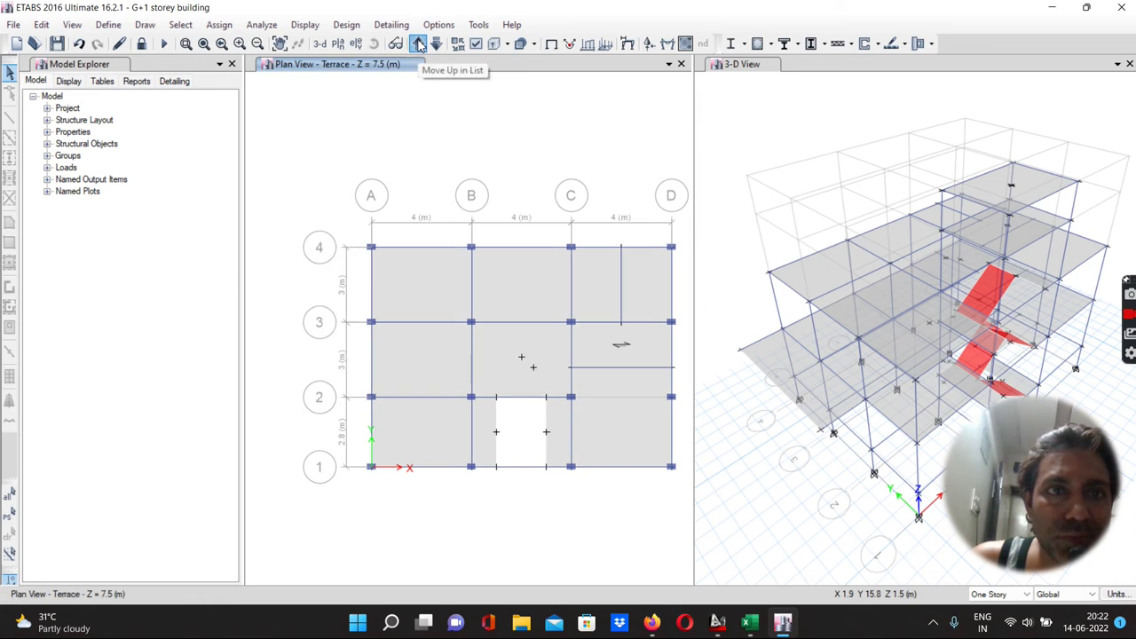
click(419, 44)
click(419, 45)
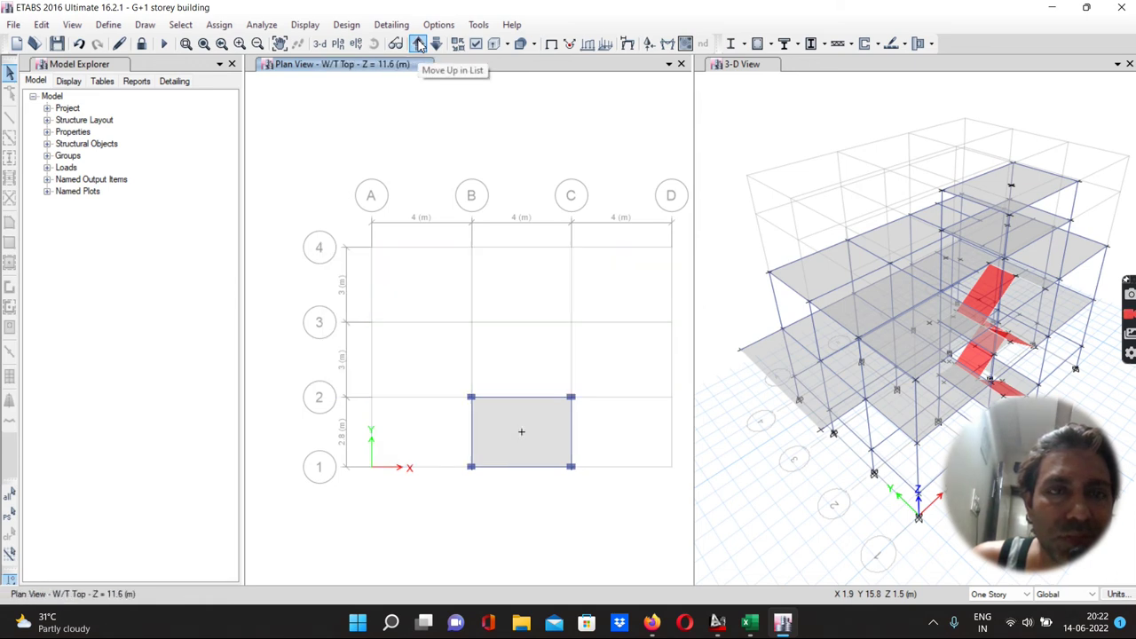
click(419, 44)
click(436, 45)
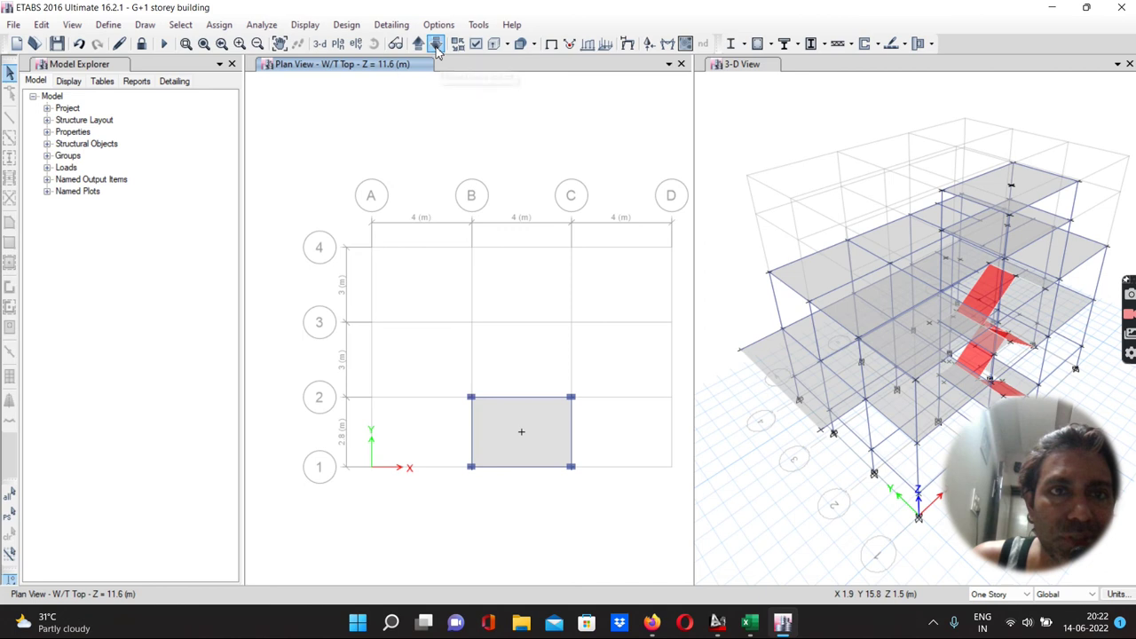
Step: Switch to the wind and earthquake Excel workbook and calculate the displacement limit in cell H174 with =11.6*0.004
mouse_move(749, 626)
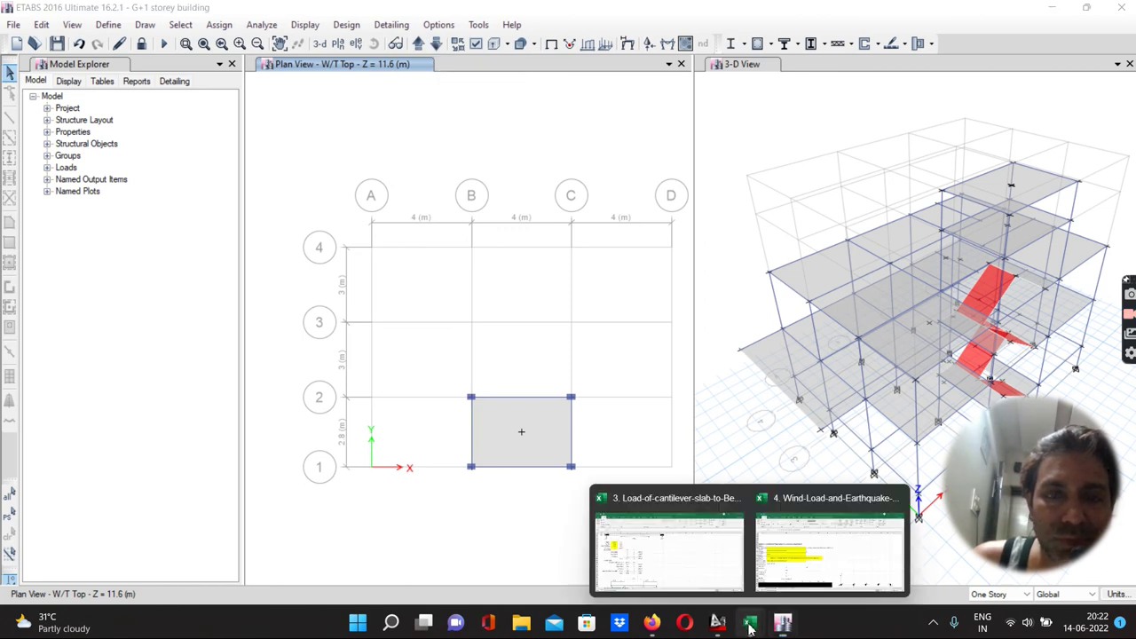
mouse_move(706, 567)
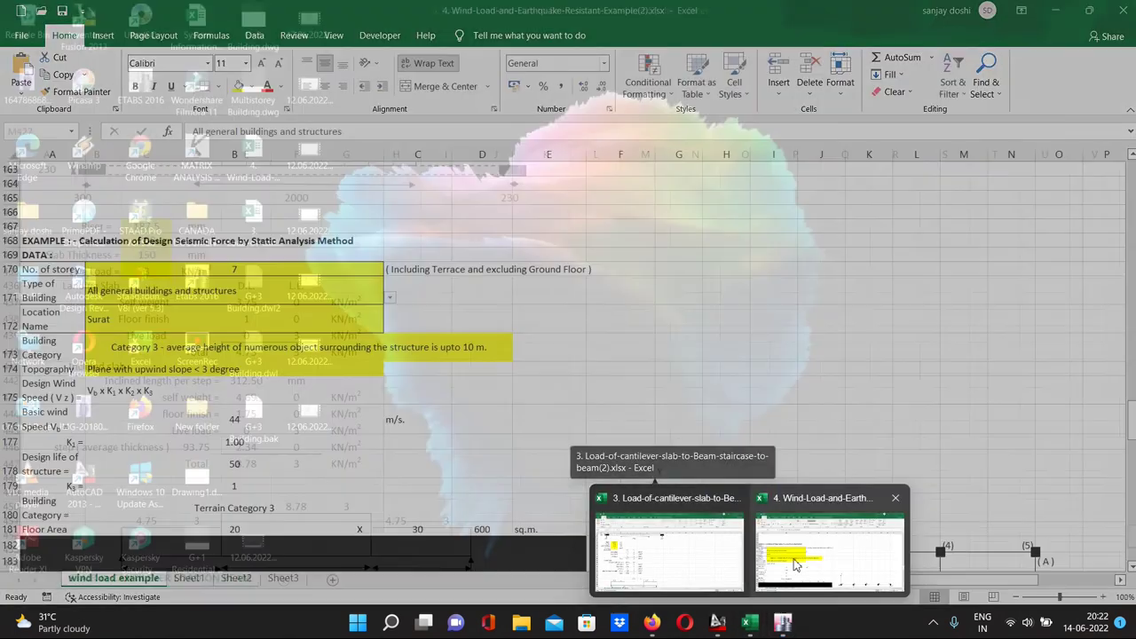
click(796, 564)
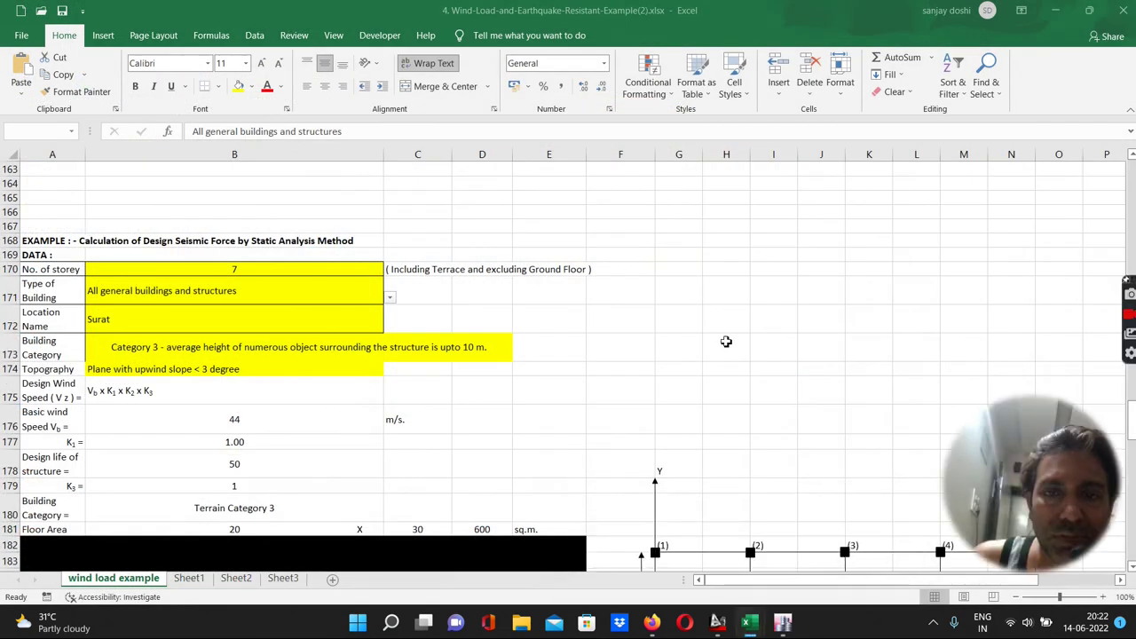
click(734, 367)
text(=11.6*0.004)
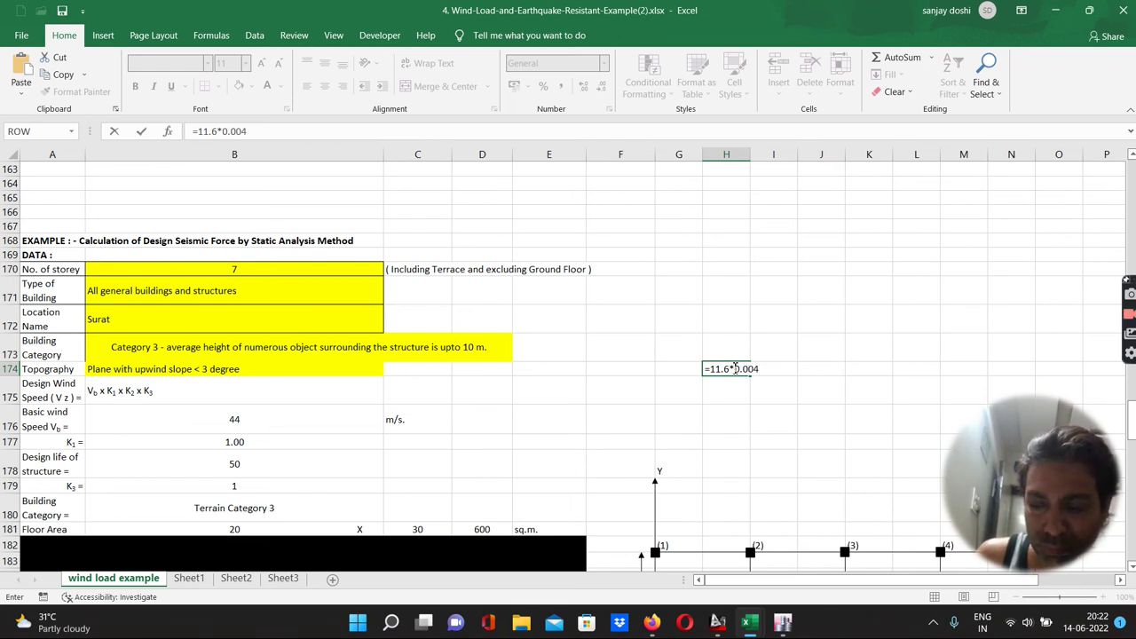
key(Return)
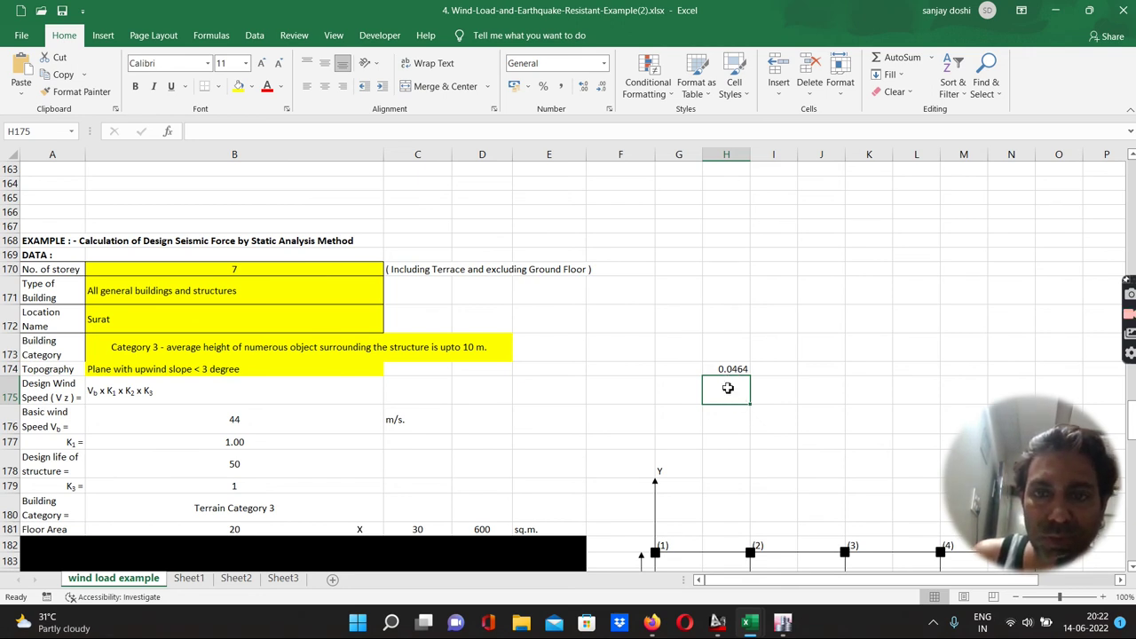
Step: Switch back to ETABS and display the maximum story displacement plot
click(783, 625)
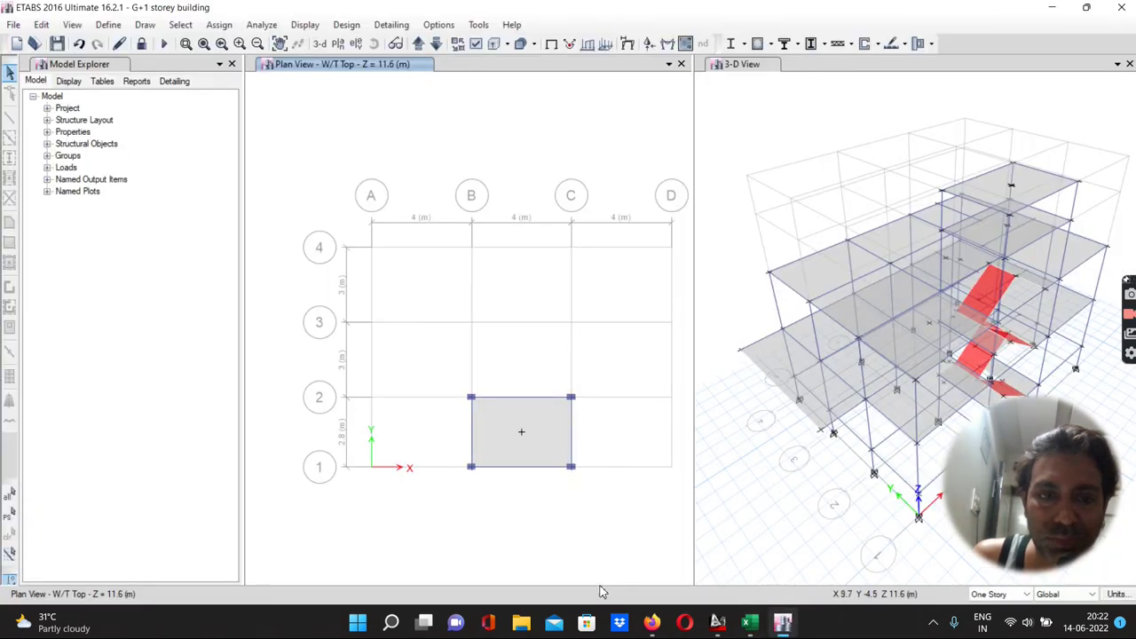
click(307, 29)
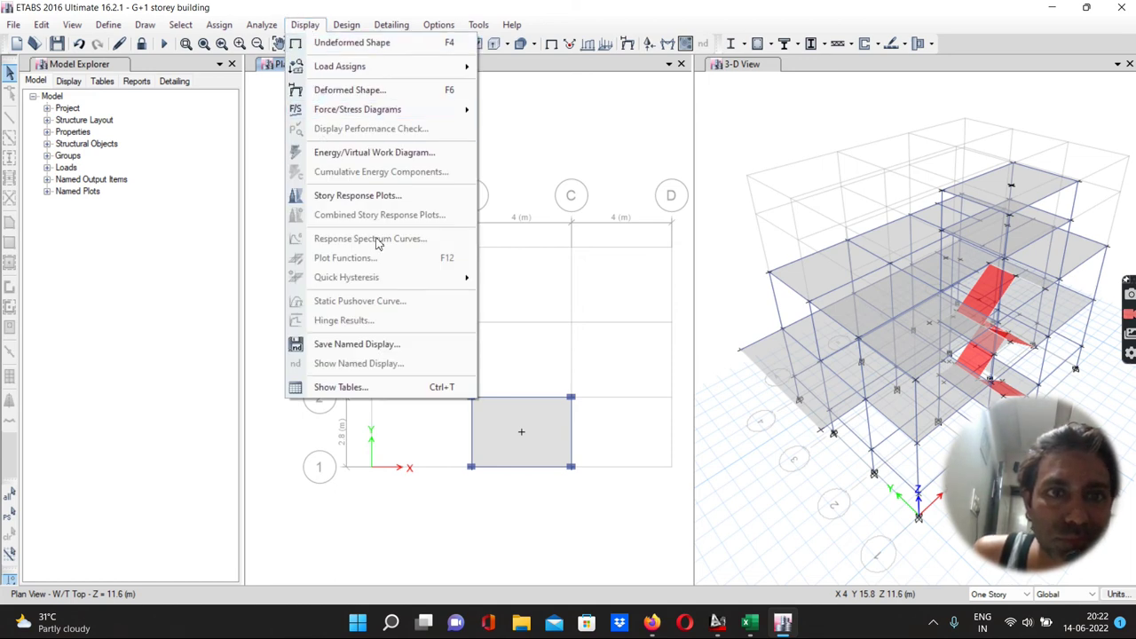
click(359, 200)
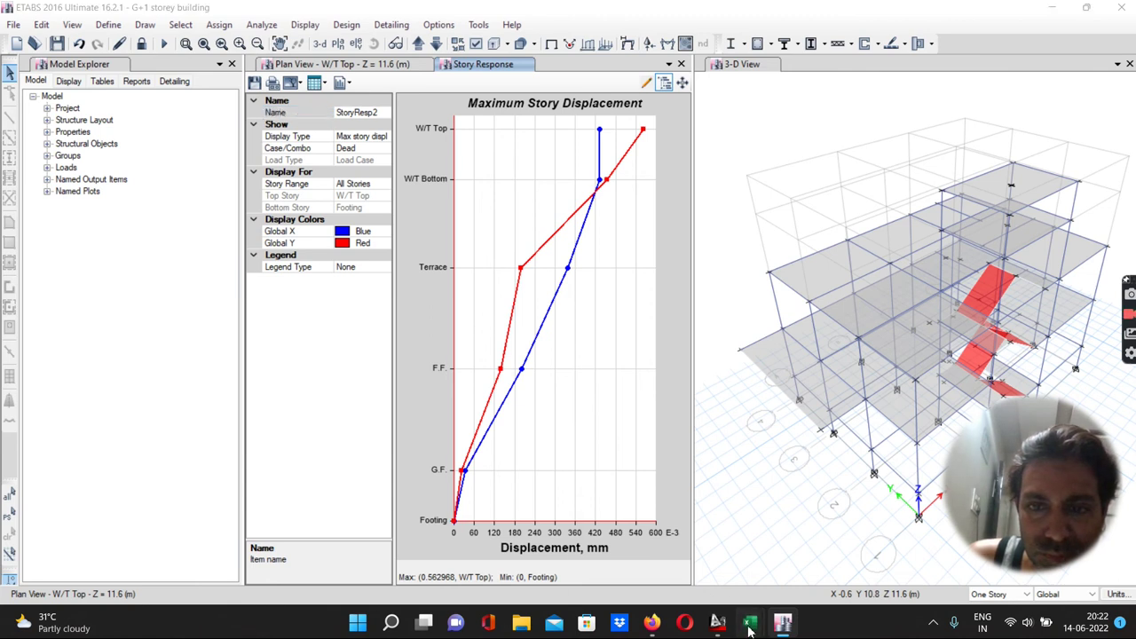
Step: Return to the Excel workbook and convert the limit in H174 to millimetres with =11.6*0.004*1000
mouse_move(748, 621)
click(803, 561)
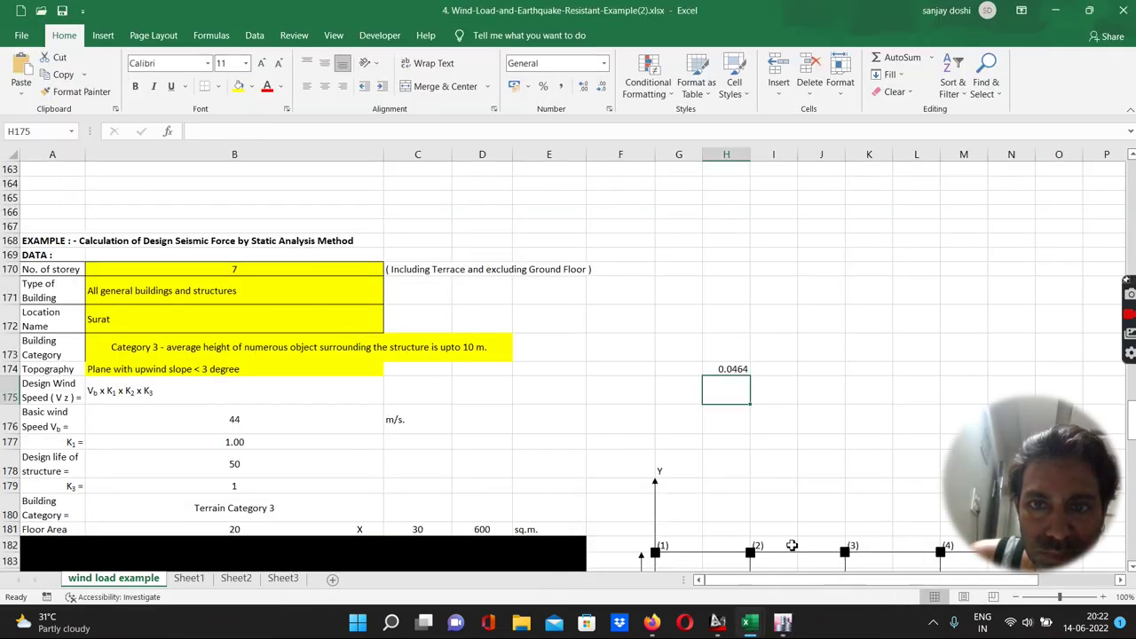
click(736, 367)
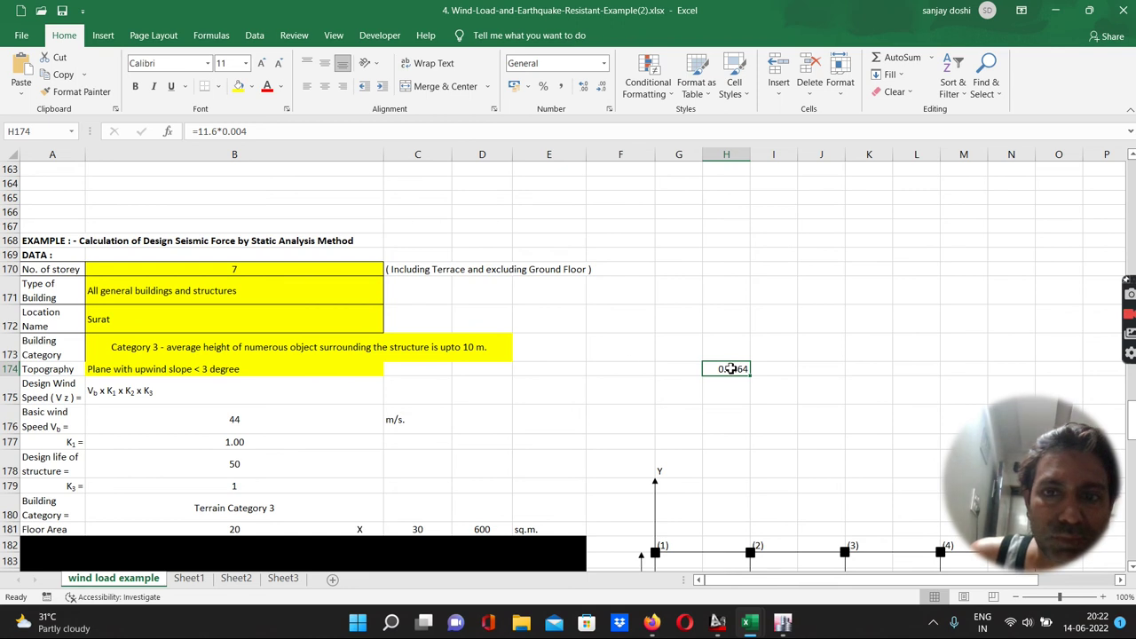
click(252, 132)
text(*1000)
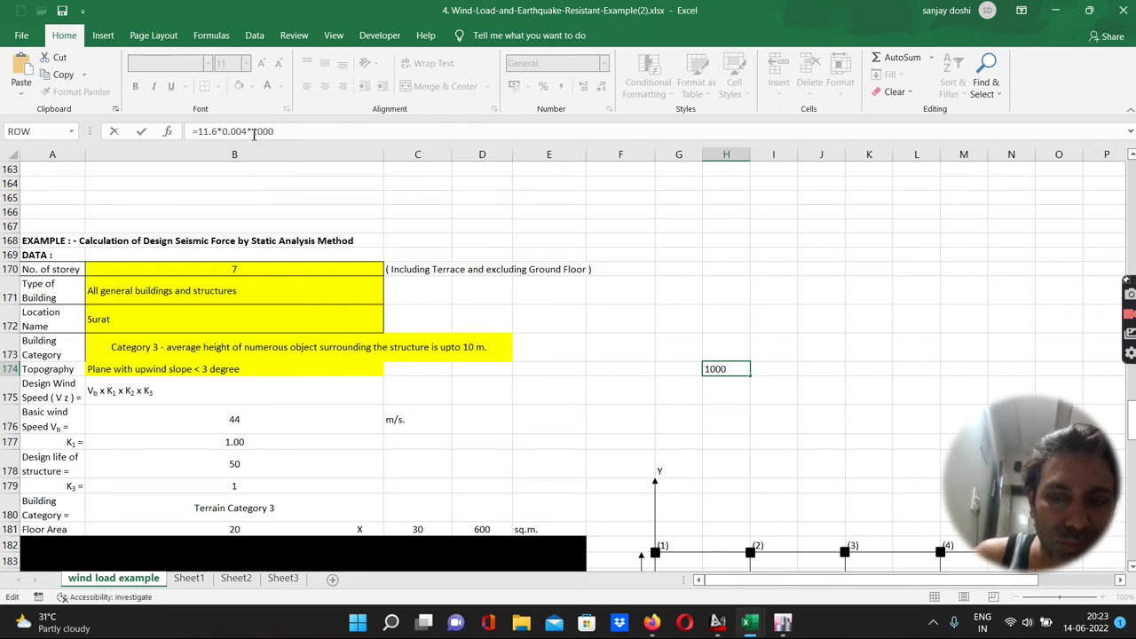
key(Return)
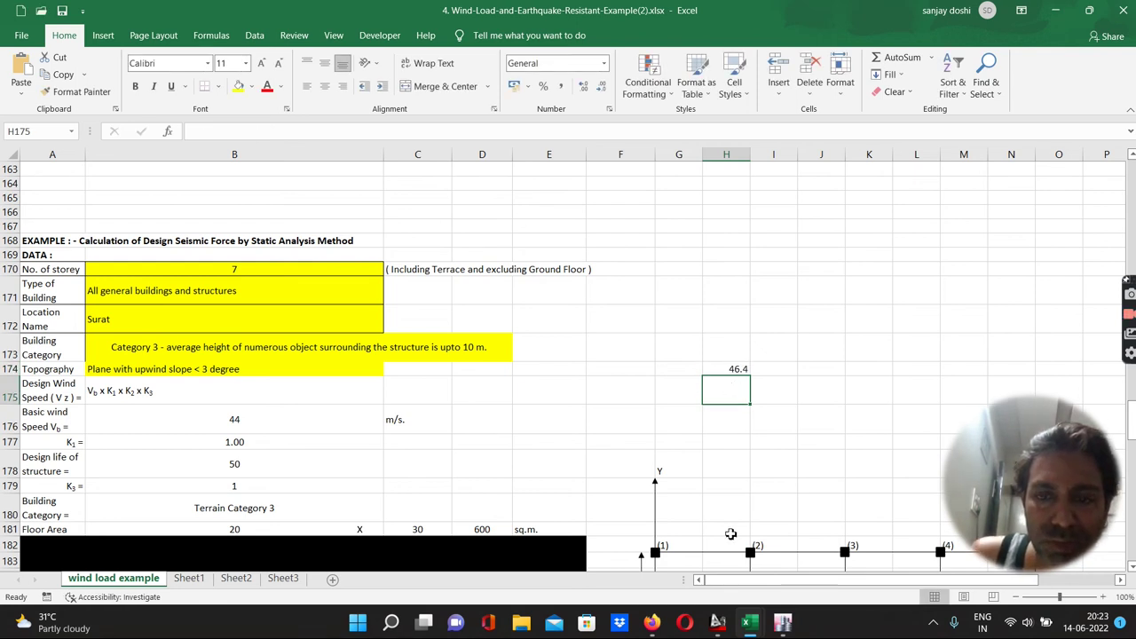
Step: Switch back to ETABS, compare the plotted story displacements with the calculated limit, and close the plot
mouse_move(784, 624)
click(786, 574)
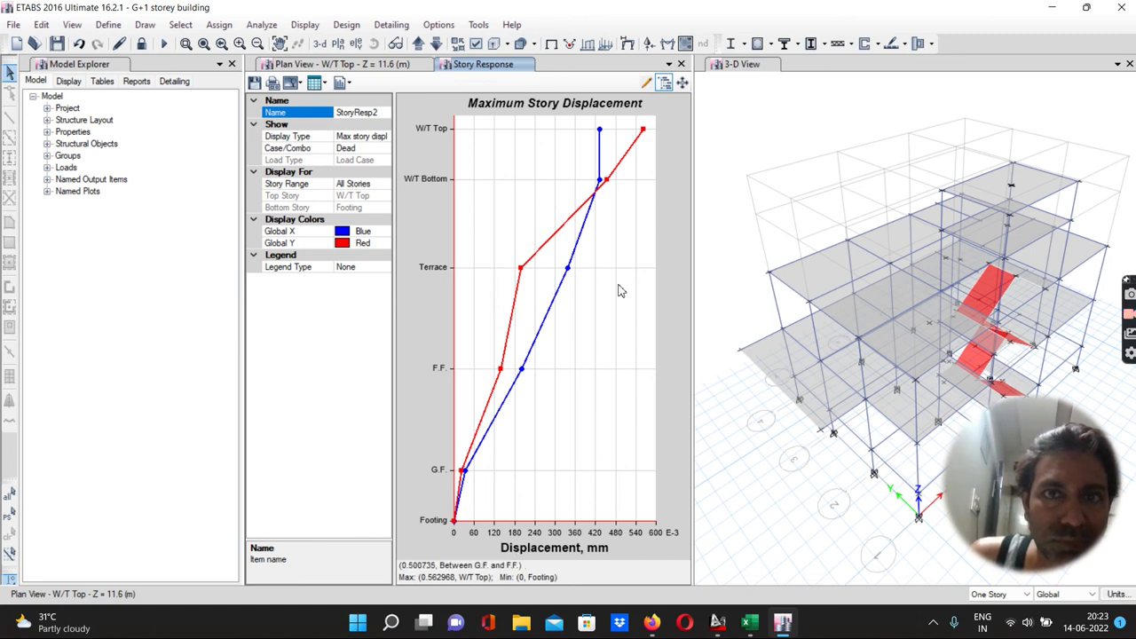
click(681, 65)
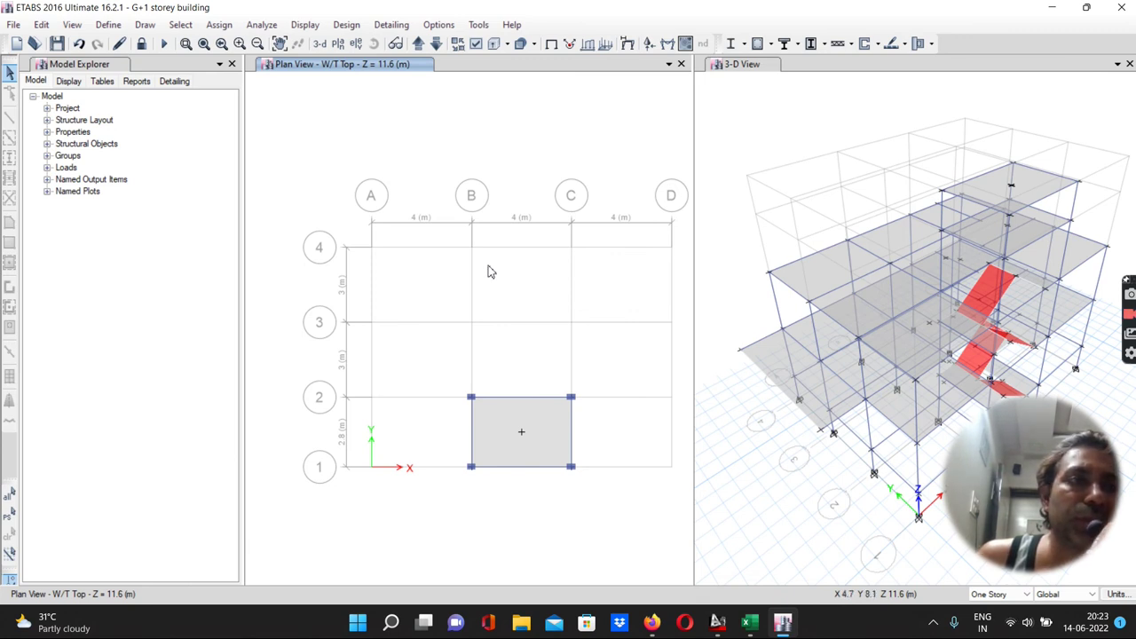
Step: Review the concrete frame design preferences for IS 456:2000 and accept them
click(347, 26)
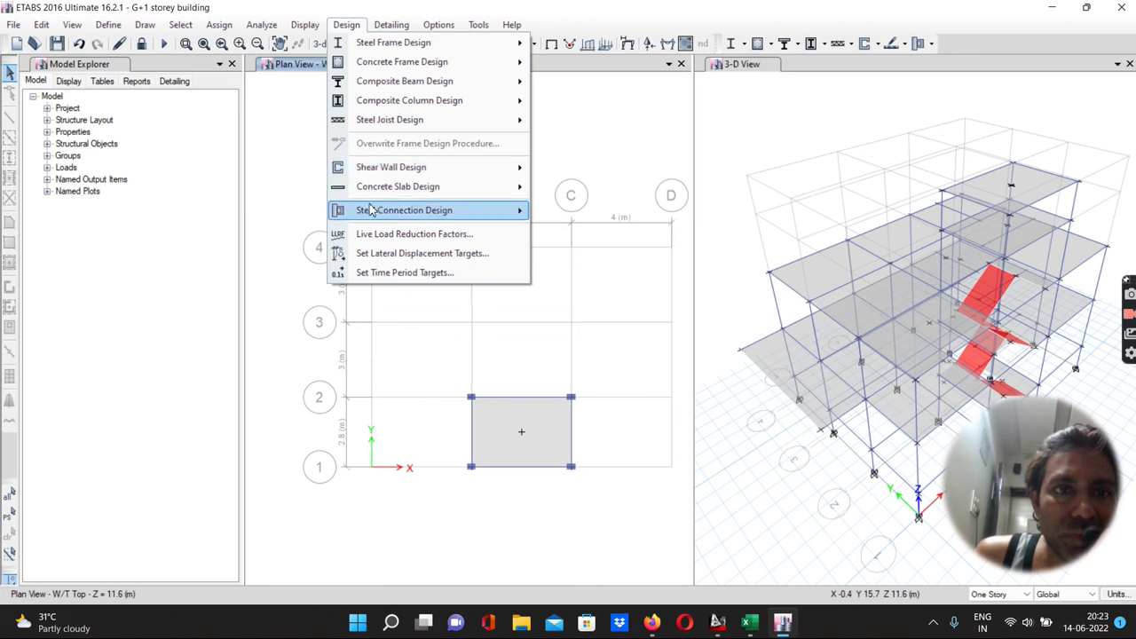
mouse_move(372, 210)
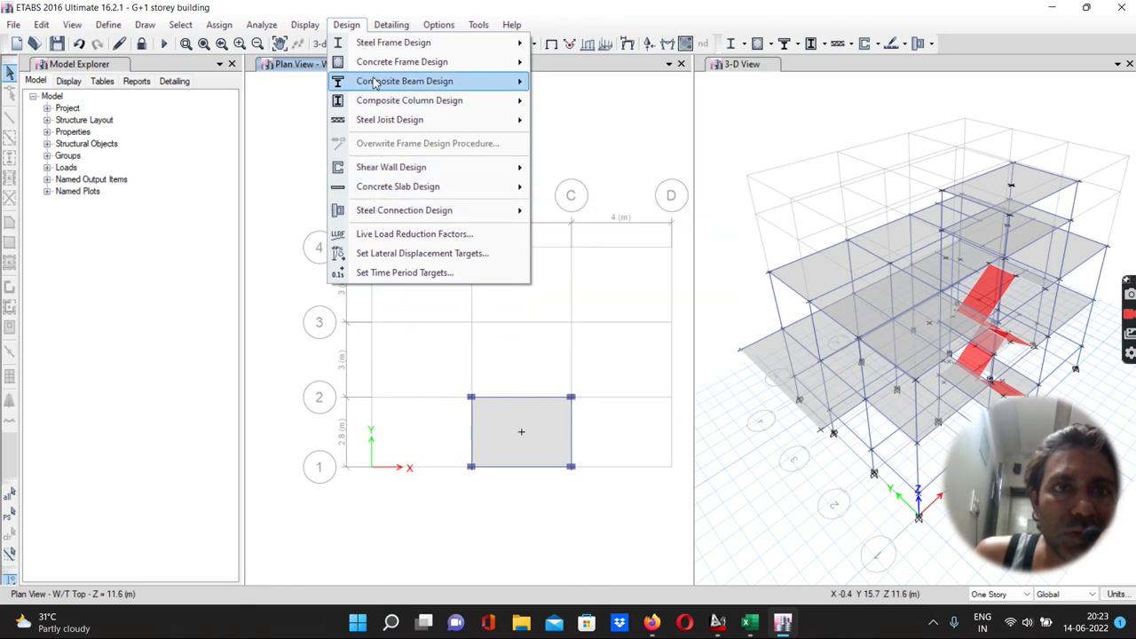
mouse_move(375, 69)
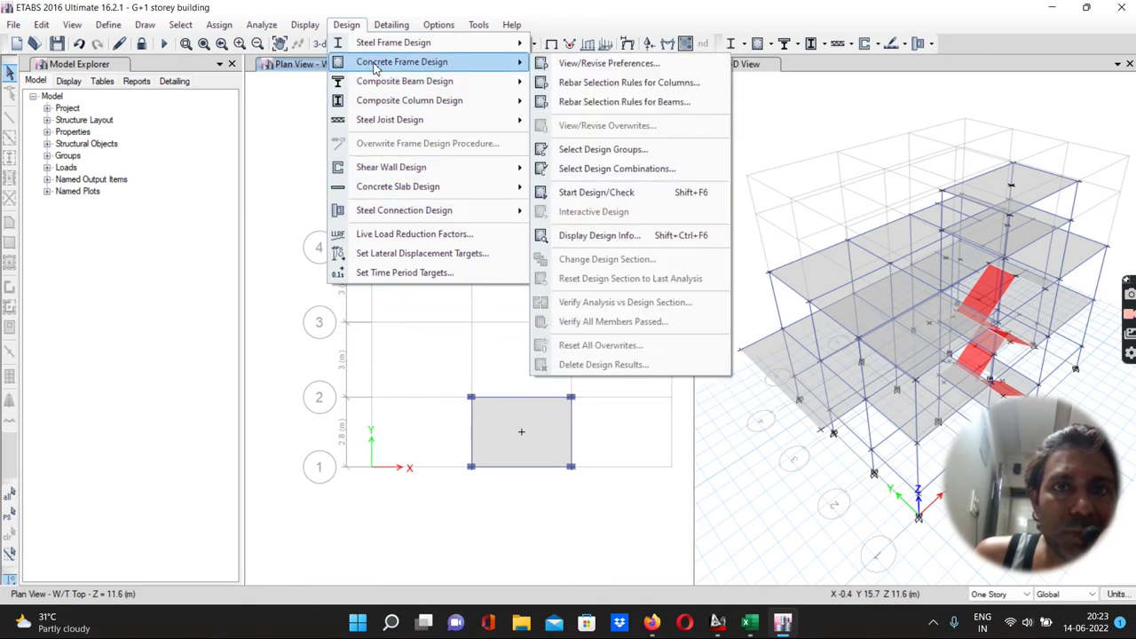
click(596, 63)
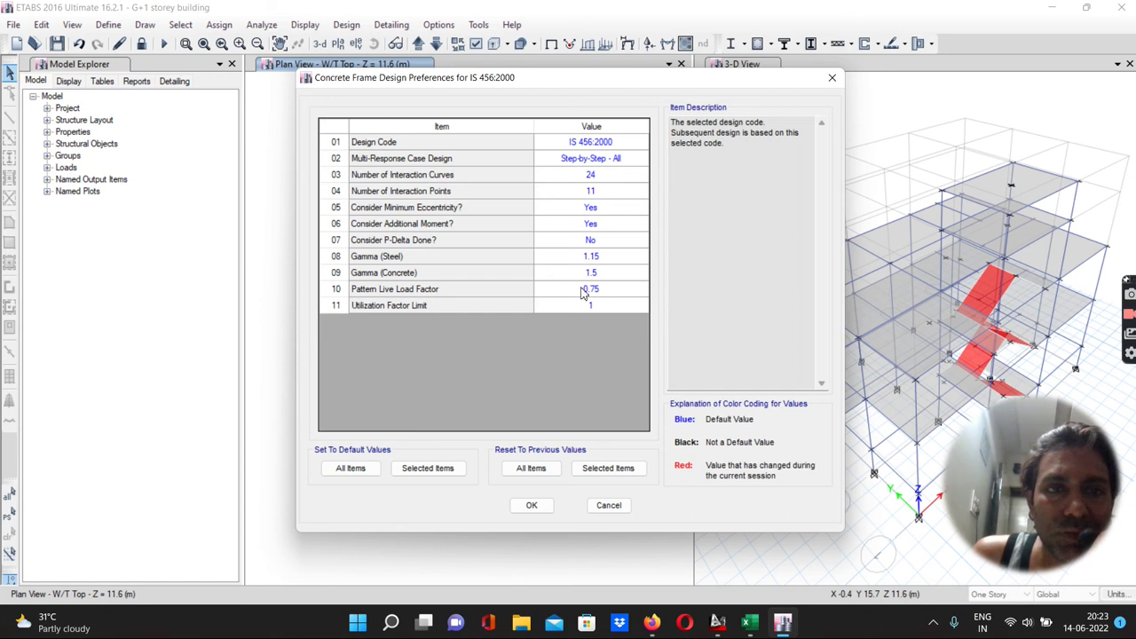
click(533, 504)
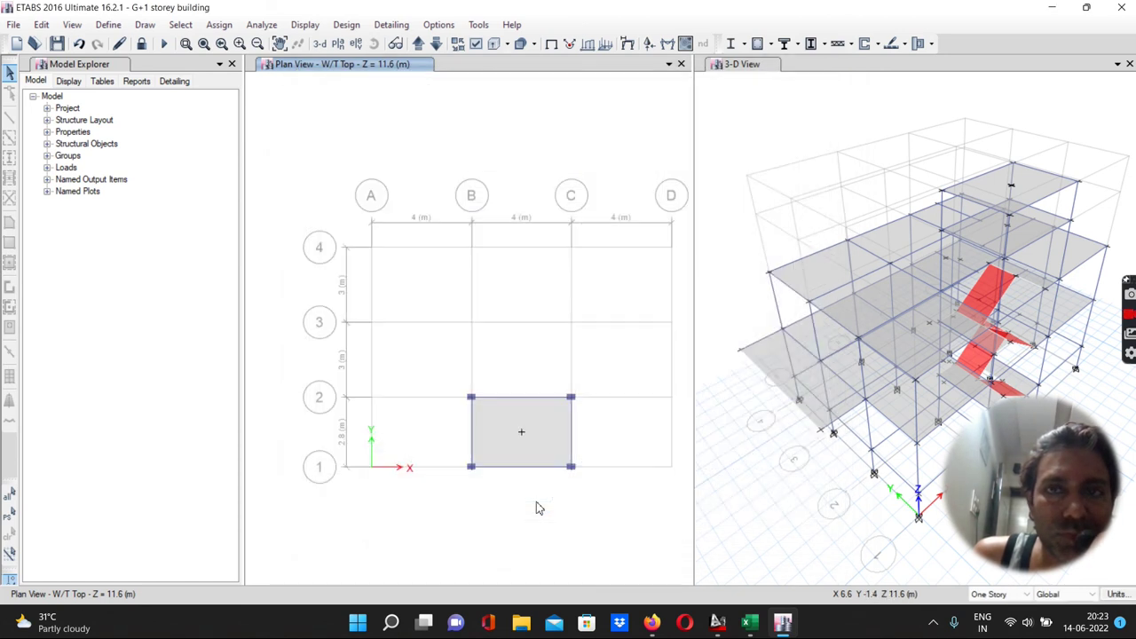
Step: In the column rebar selection rules, set the non-seismic longitudinal bars to smallest size 12 and largest size 25
click(346, 24)
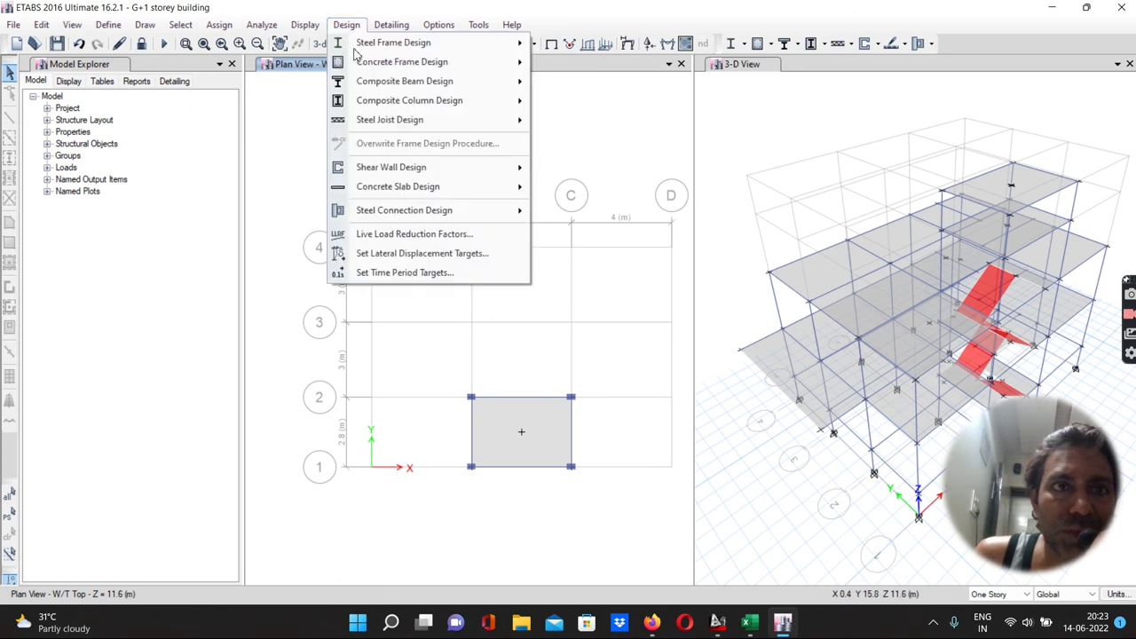
mouse_move(376, 69)
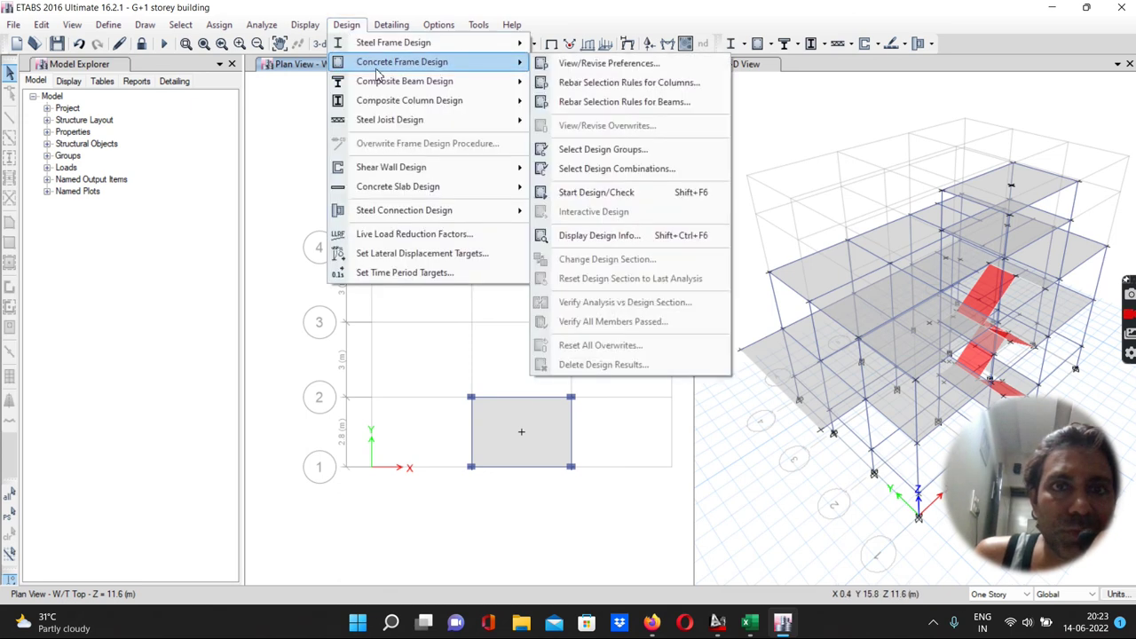
click(578, 86)
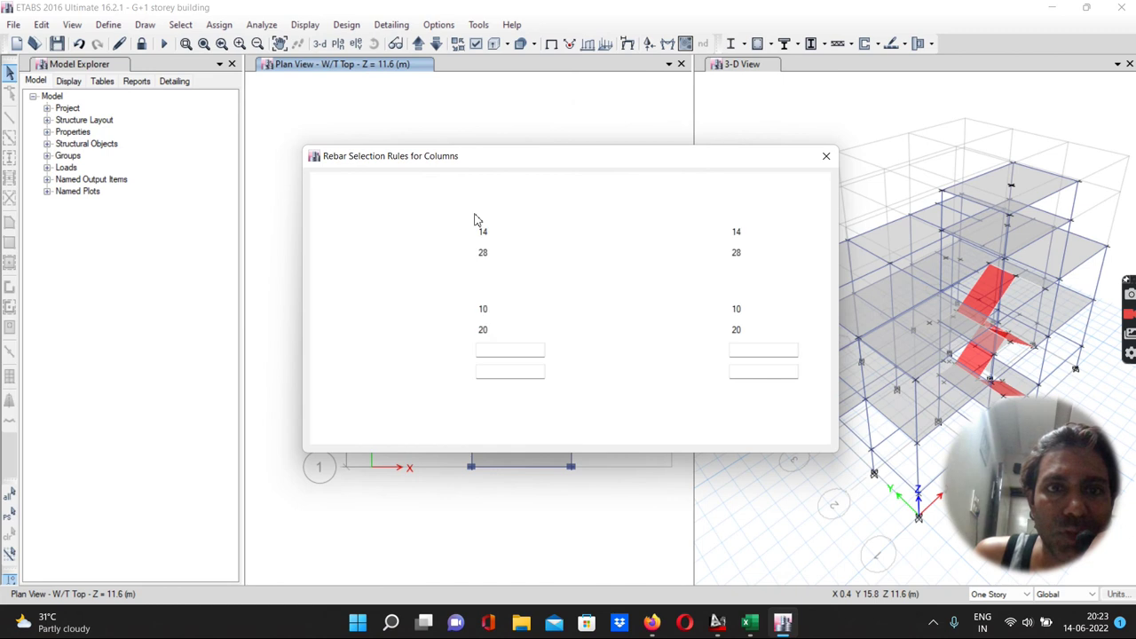
click(486, 234)
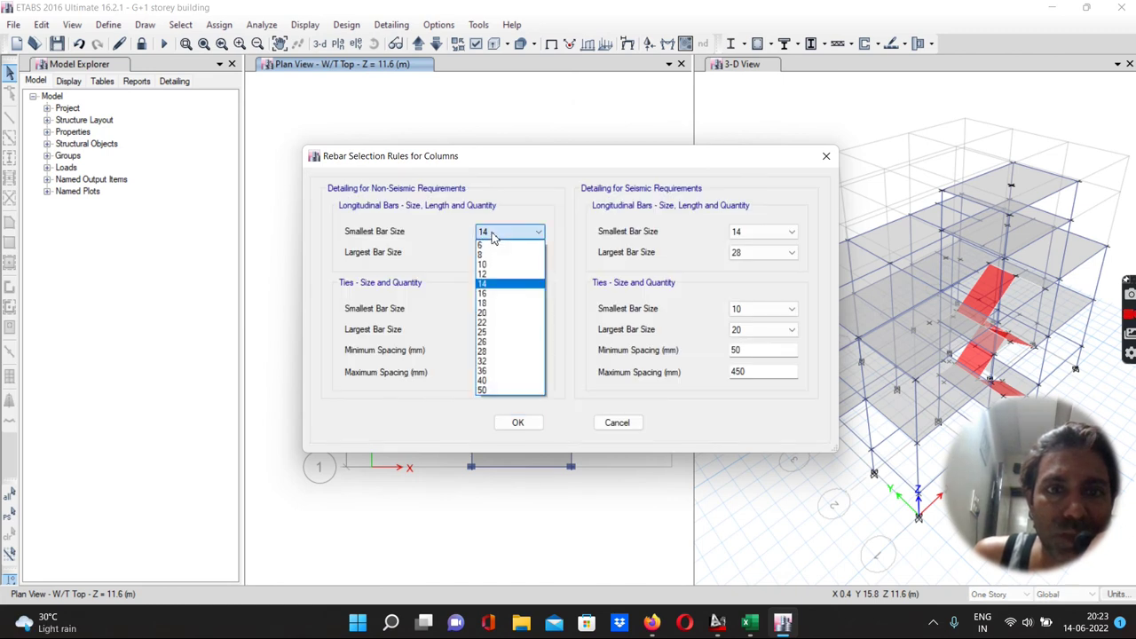
click(490, 275)
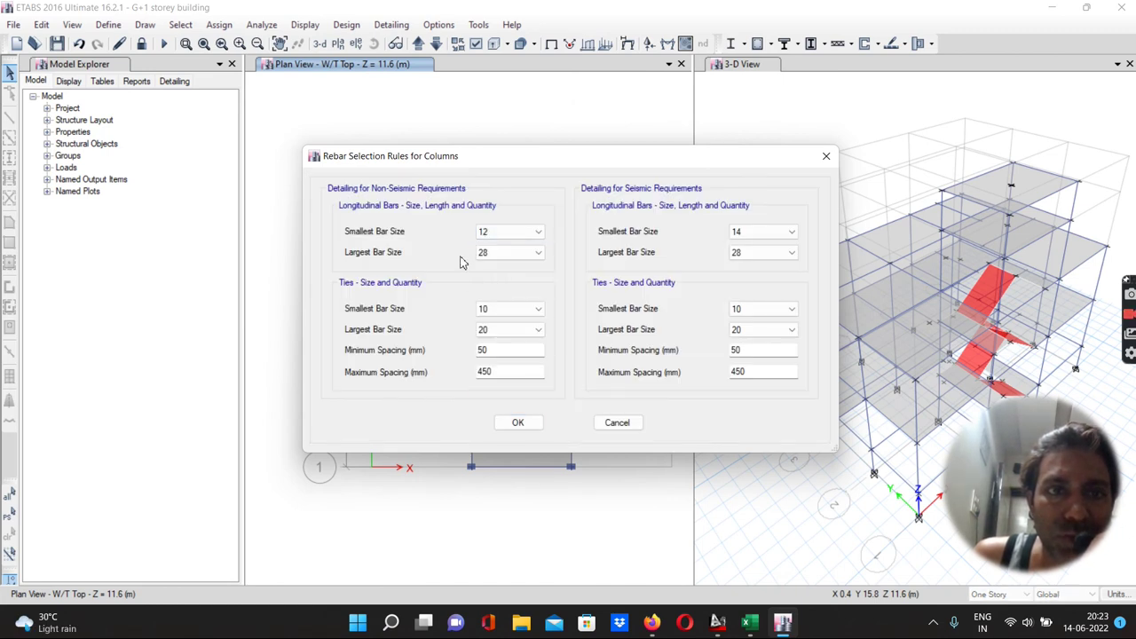
click(484, 253)
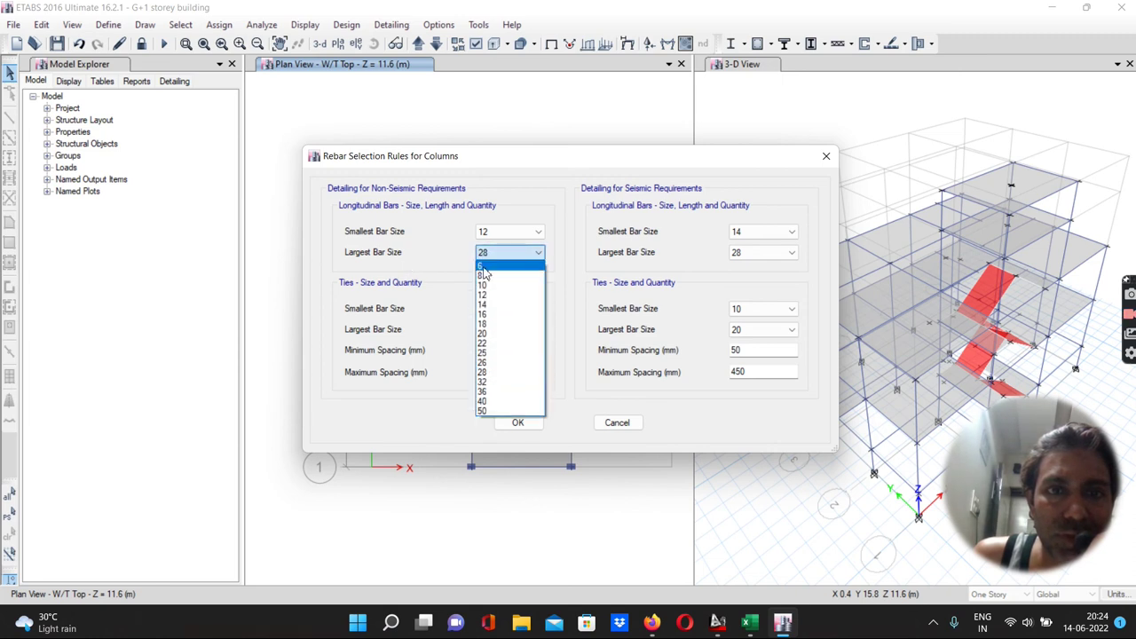
click(490, 352)
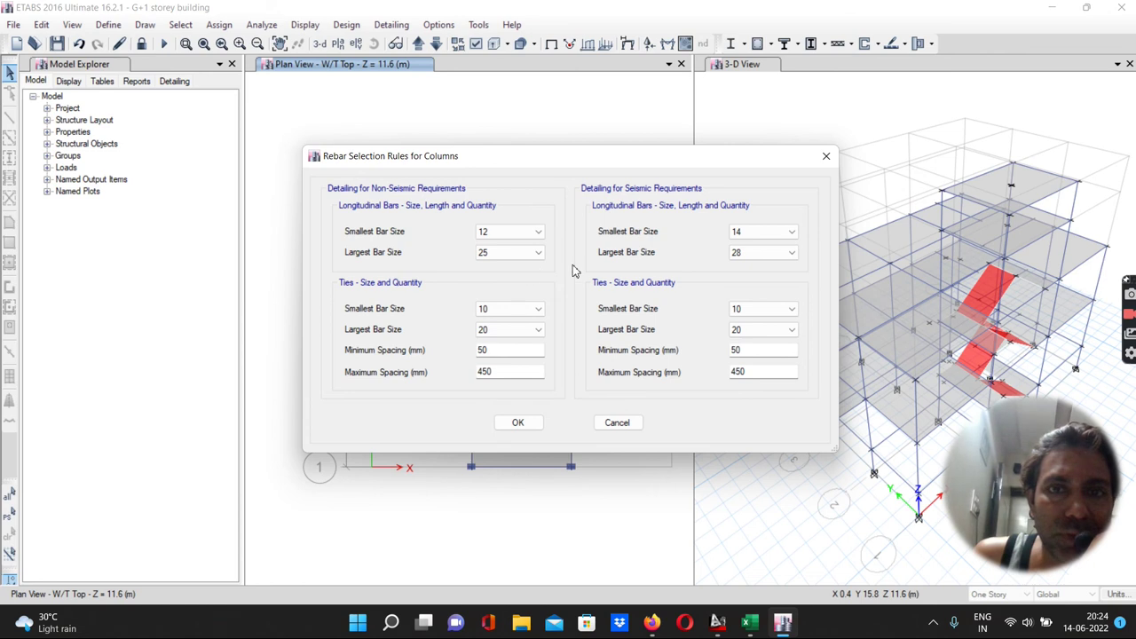
Step: Set the non-seismic column ties to smallest size 8, largest size 10 and maximum spacing 300 mm
click(495, 317)
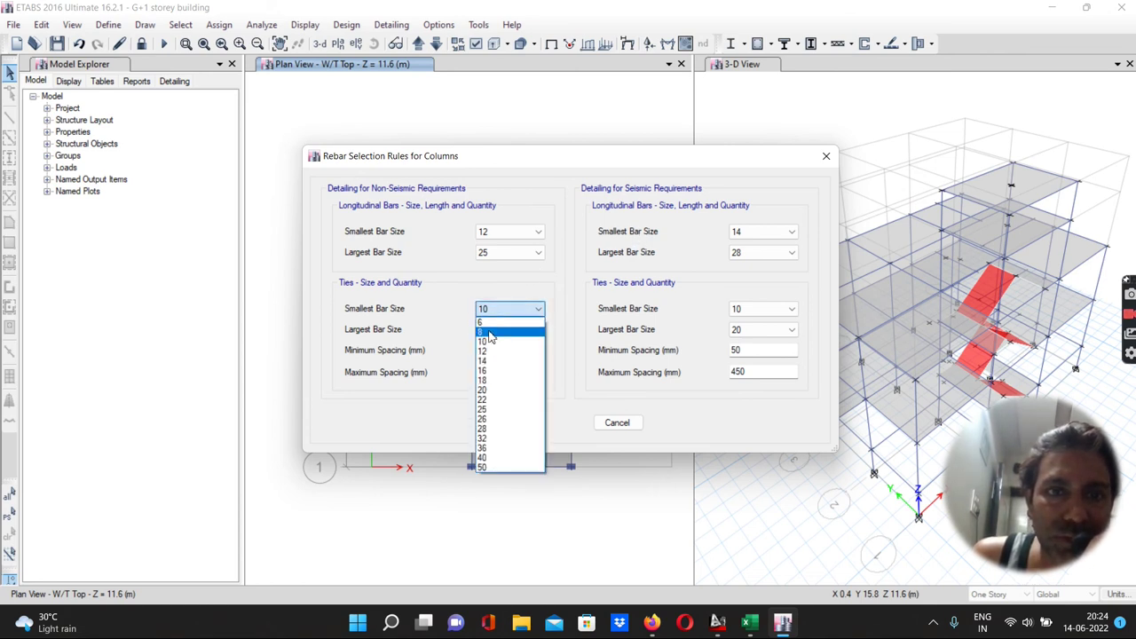
click(490, 328)
click(490, 330)
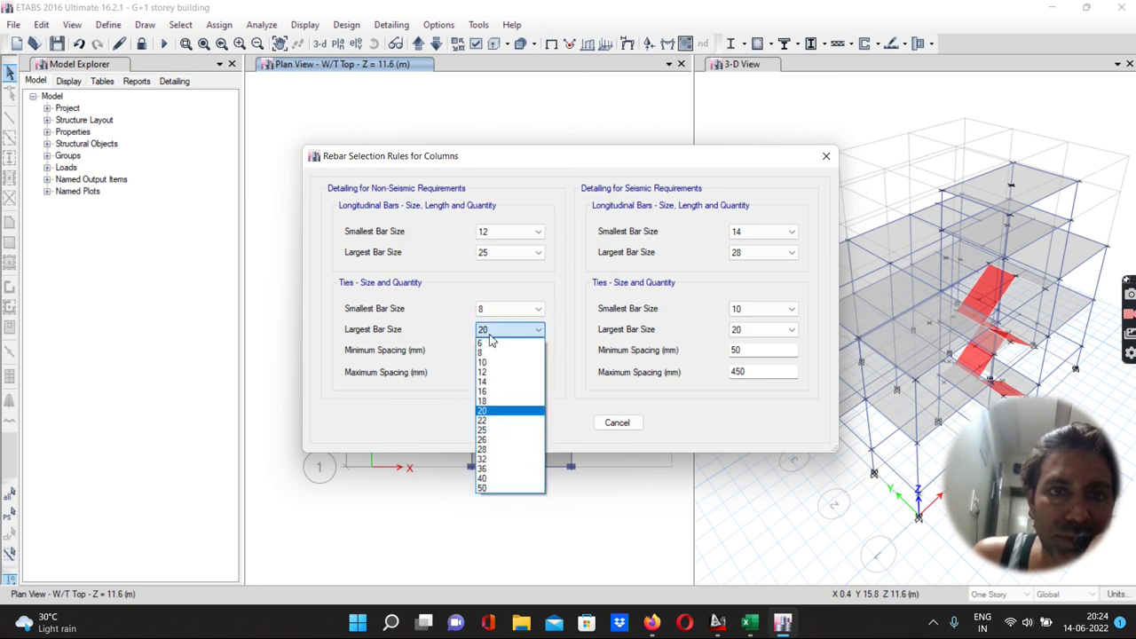
click(486, 370)
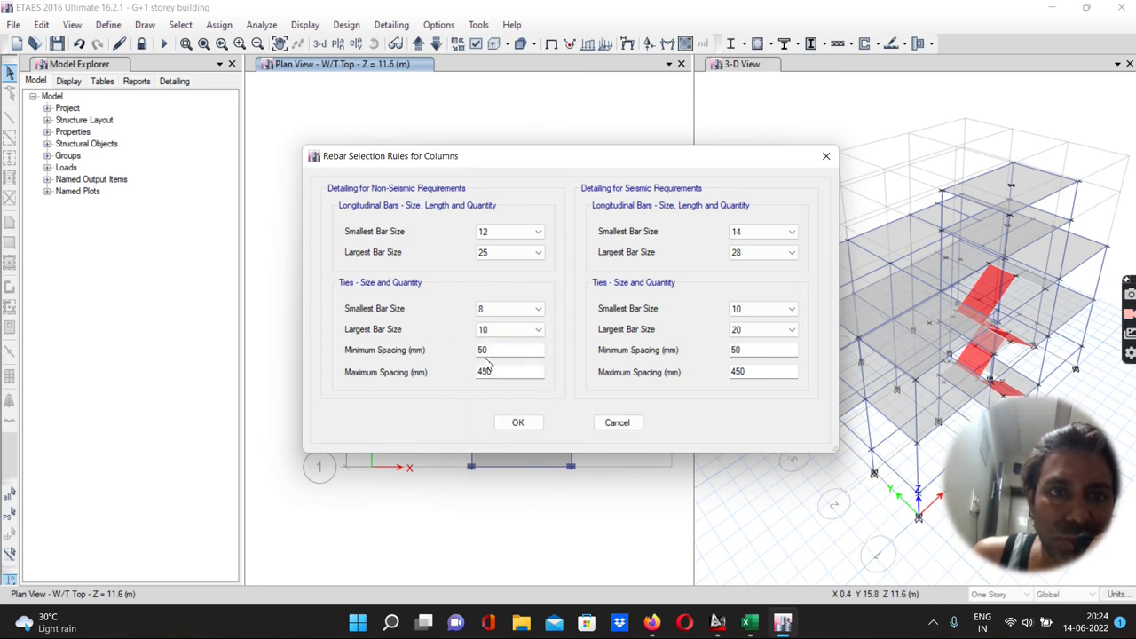
drag(496, 374, 467, 379)
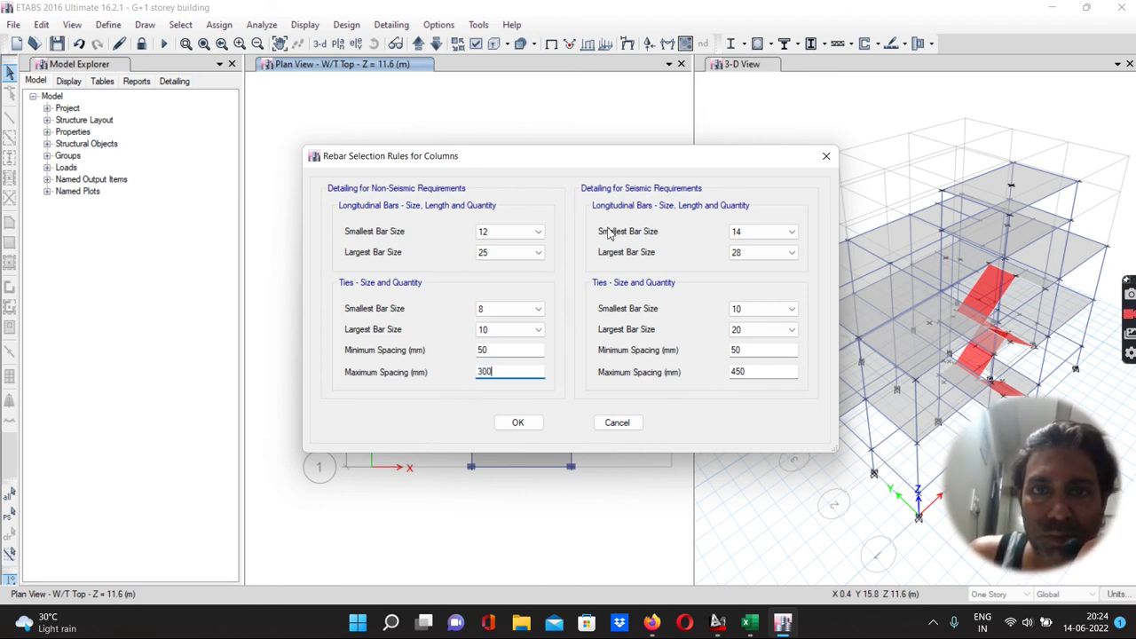
Step: Set the seismic longitudinal column bars to smallest size 12 and largest size 25
click(738, 233)
click(743, 275)
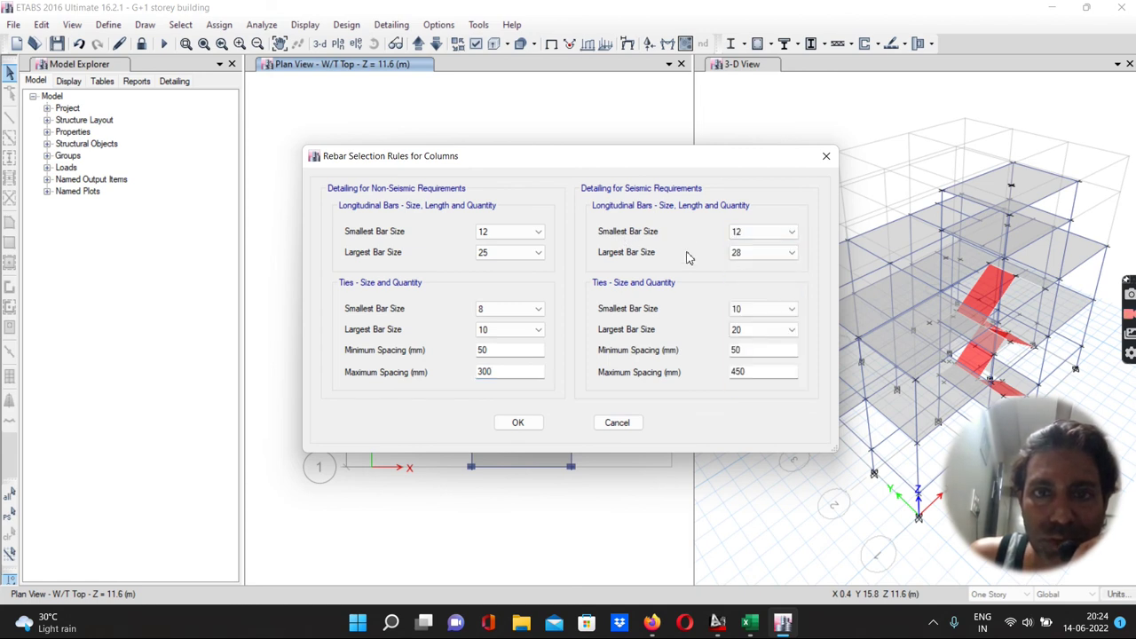
click(747, 255)
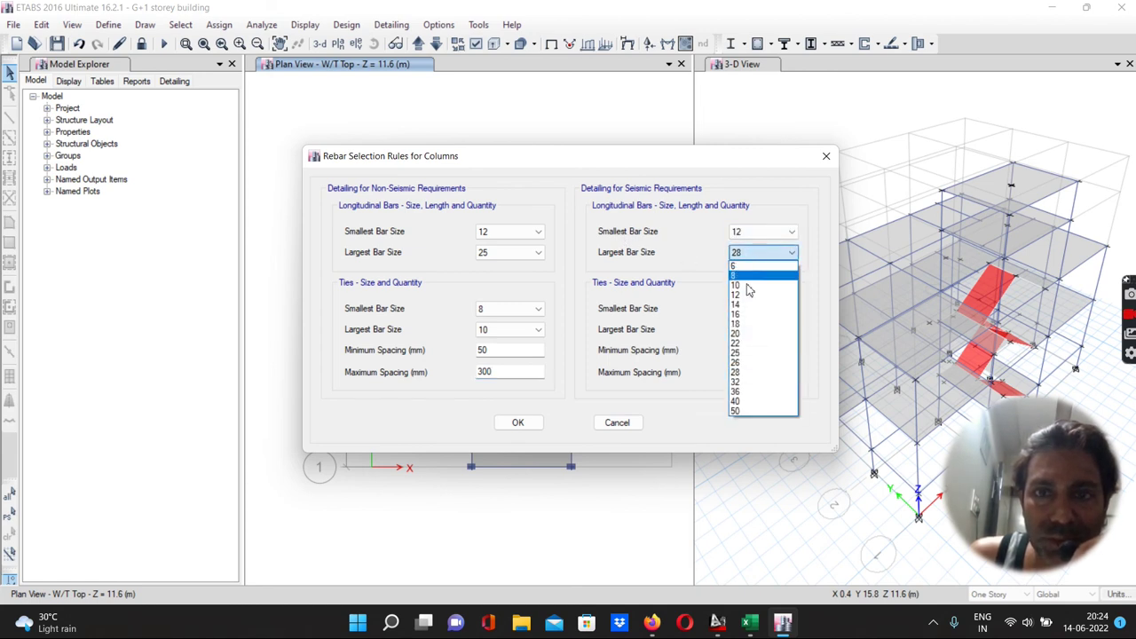
click(747, 352)
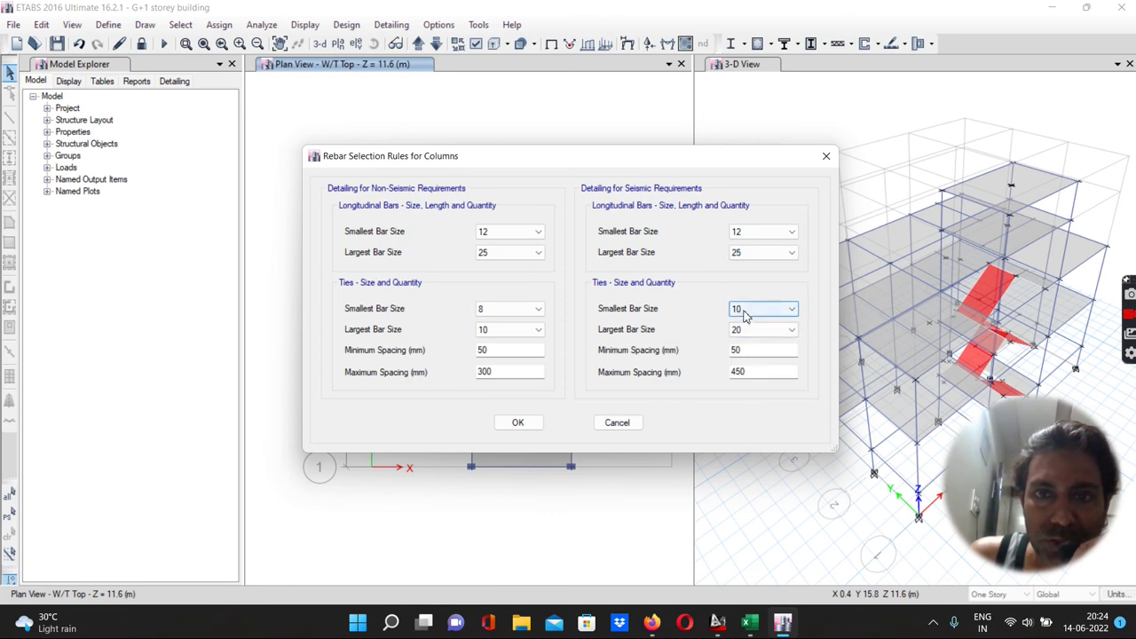
Step: Set the seismic column ties to smallest size 8 and largest size 10, and select their maximum spacing value for editing
click(743, 315)
click(742, 327)
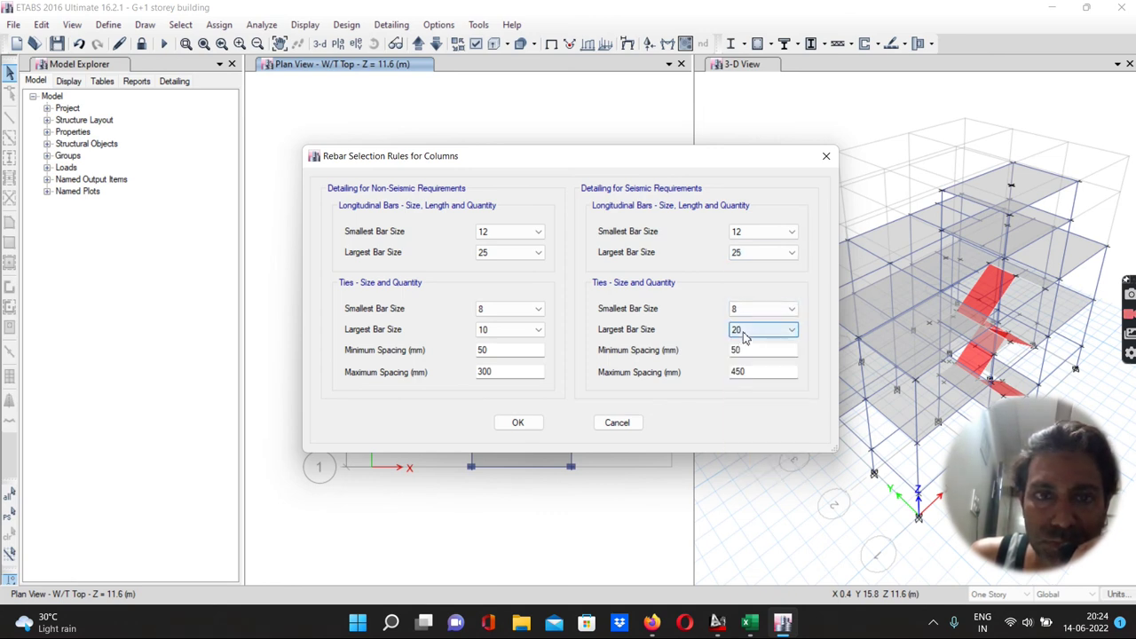
click(744, 332)
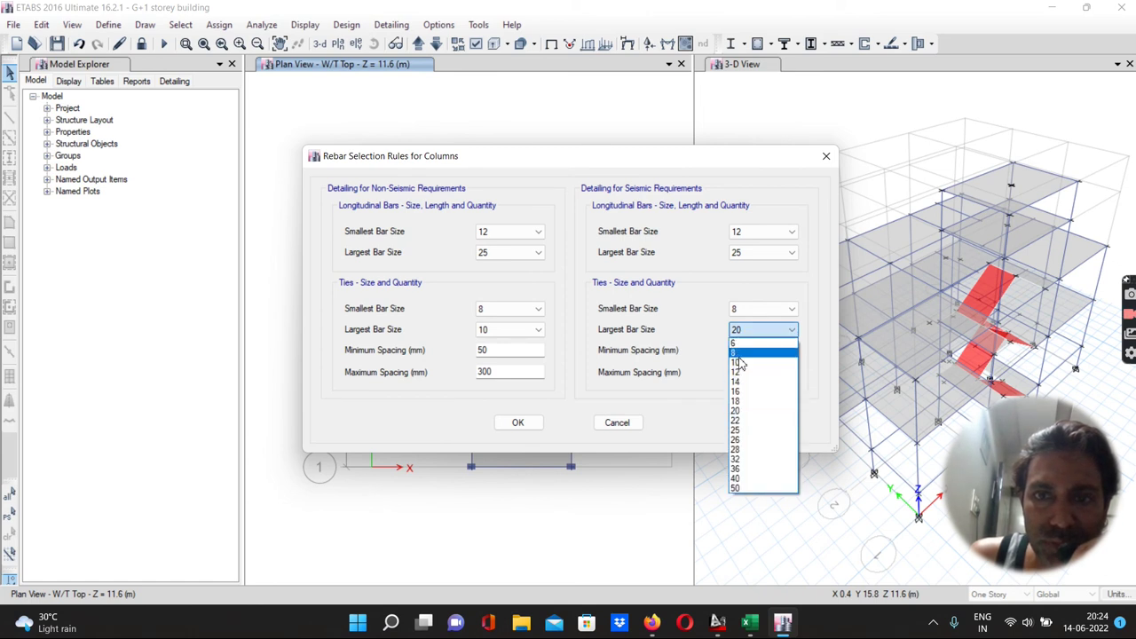
click(736, 352)
click(737, 334)
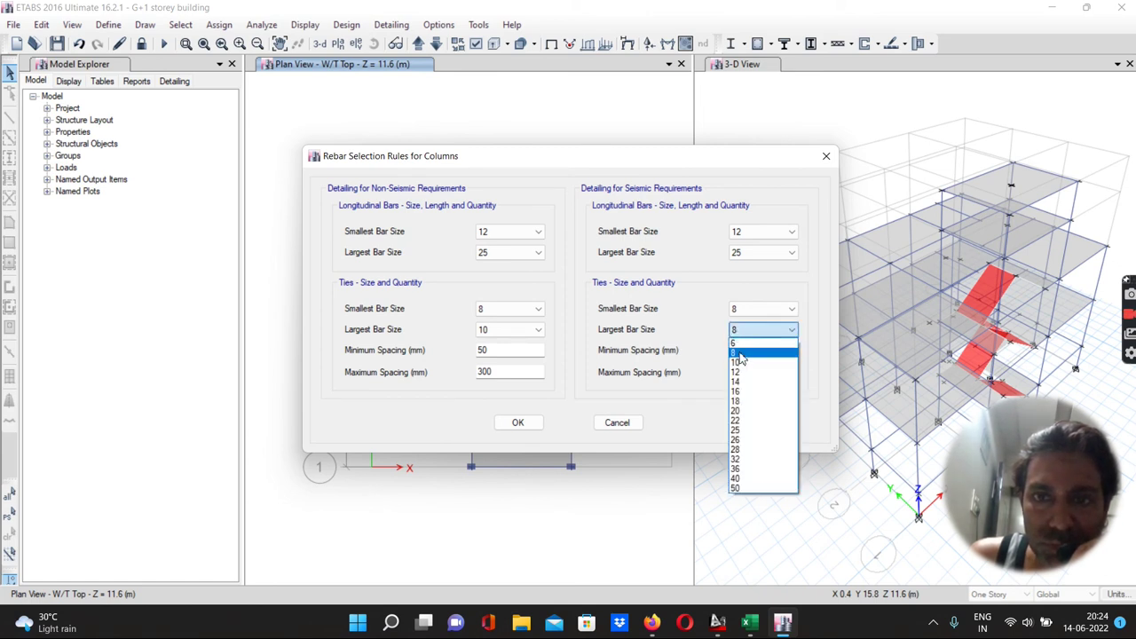
click(740, 351)
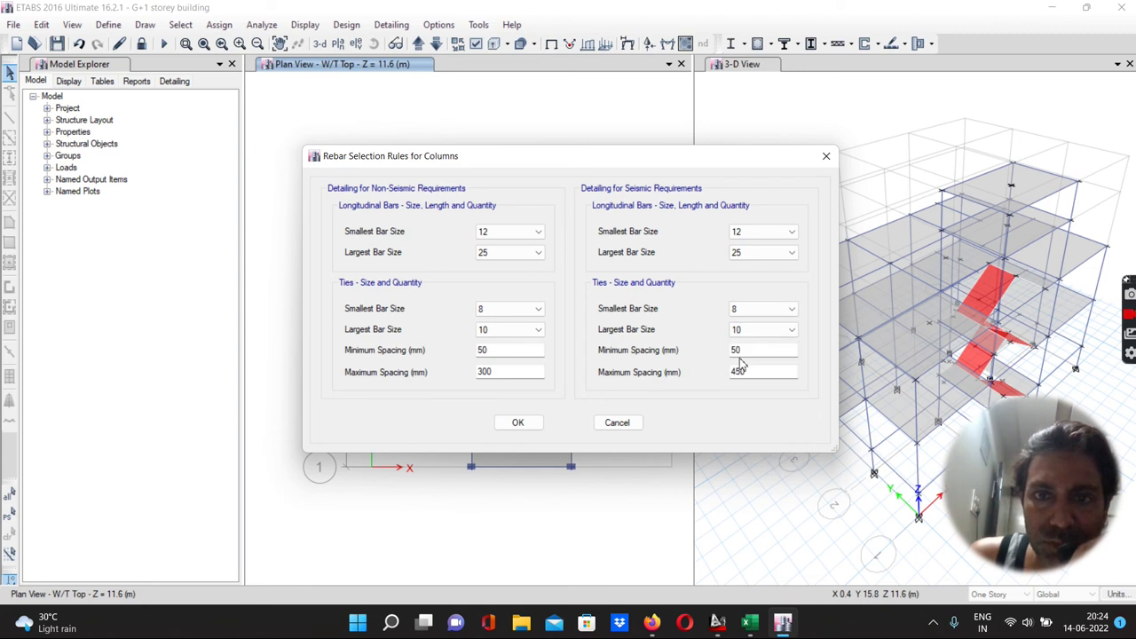
double_click(750, 374)
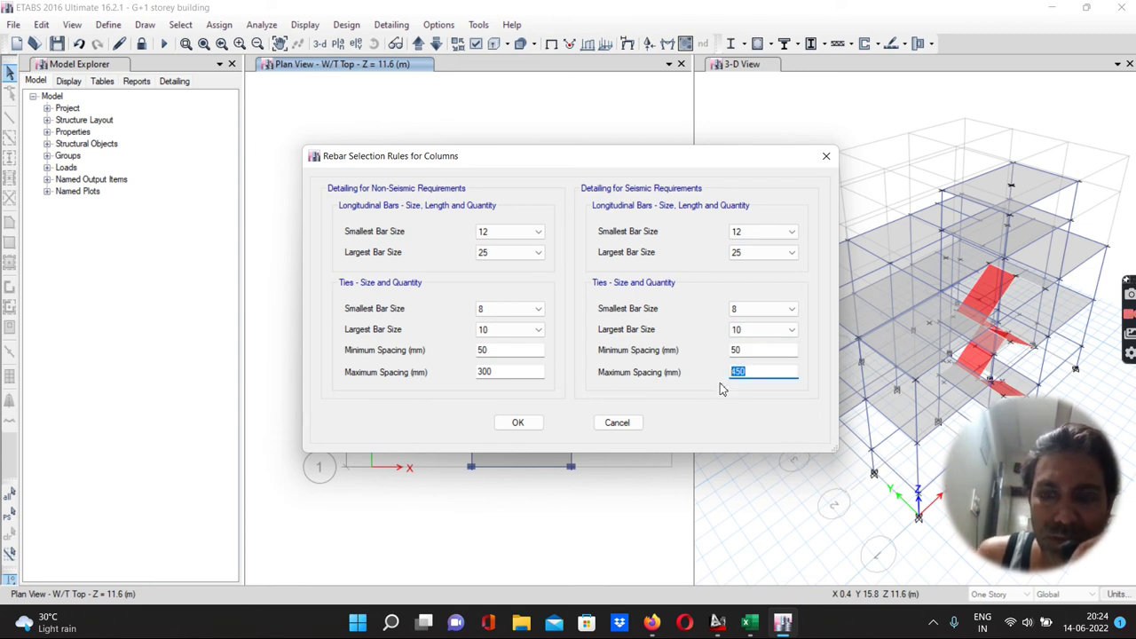